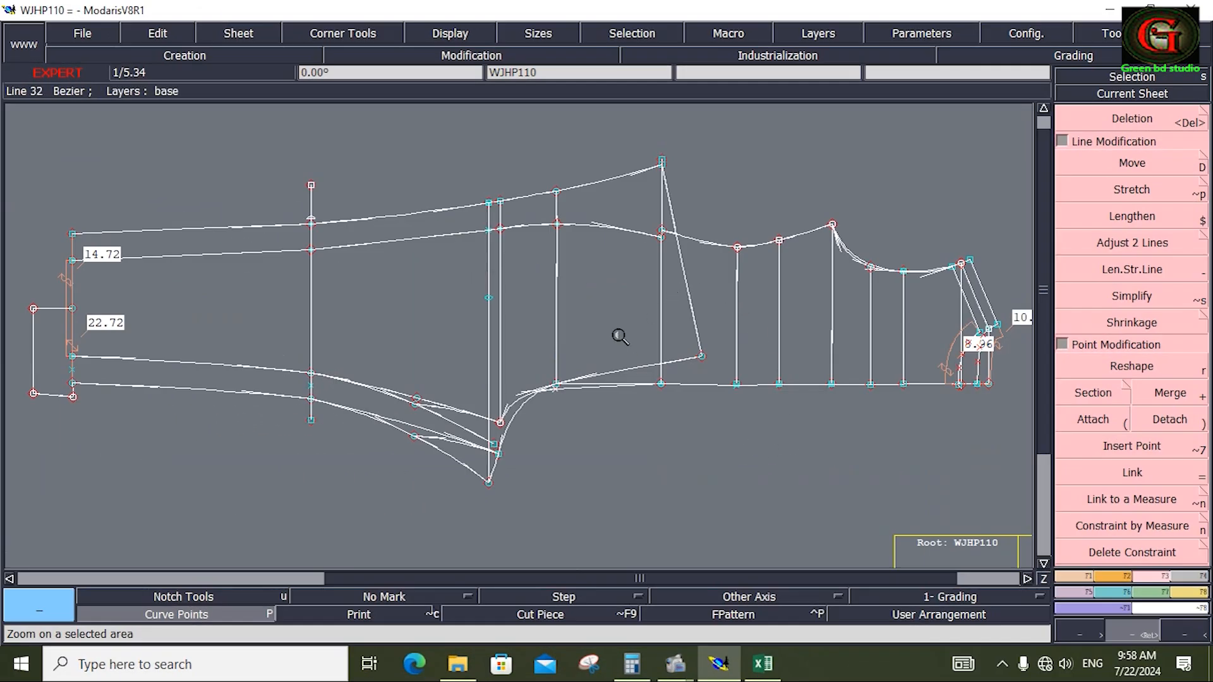
Look up the size 42 front pocket length and front pocket width in the Excel measurement chart.
{"action": "key", "text": "alt+Tab"}
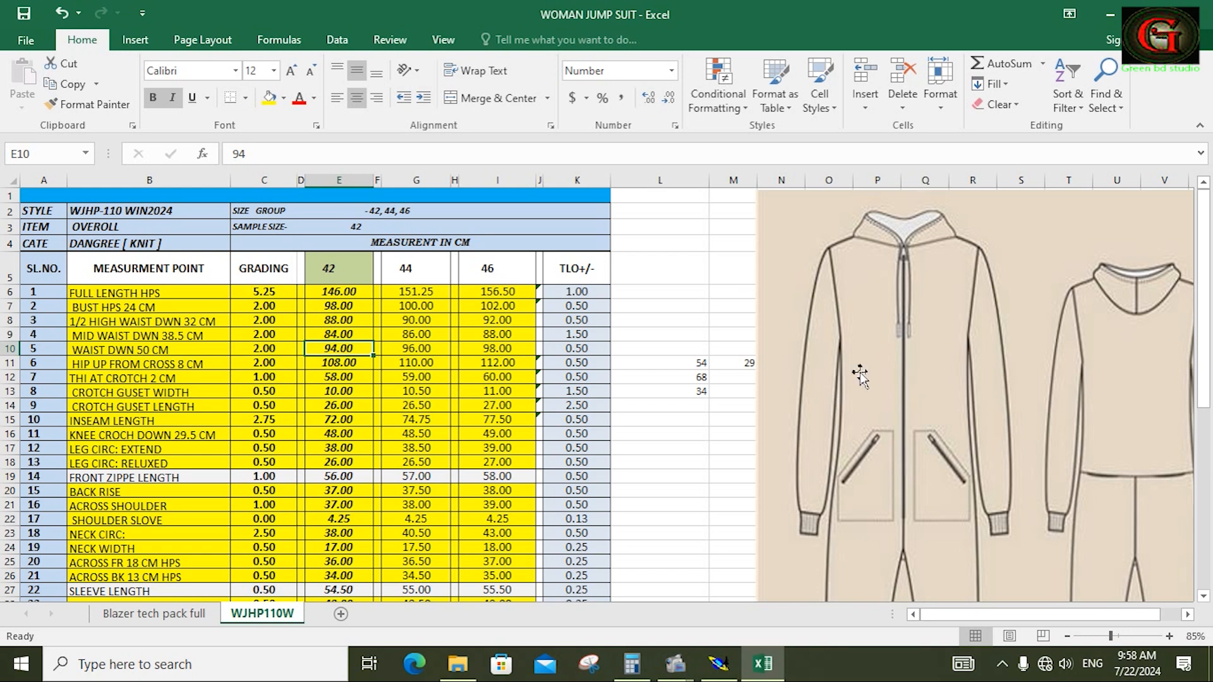
{"action": "scroll", "coordinate": [569, 336], "scroll_direction": "down", "scroll_amount": 6}
{"action": "scroll", "coordinate": [570, 335], "scroll_direction": "down", "scroll_amount": 3}
{"action": "left_click_drag", "start_coordinate": [120, 253], "coordinate": [342, 252]}
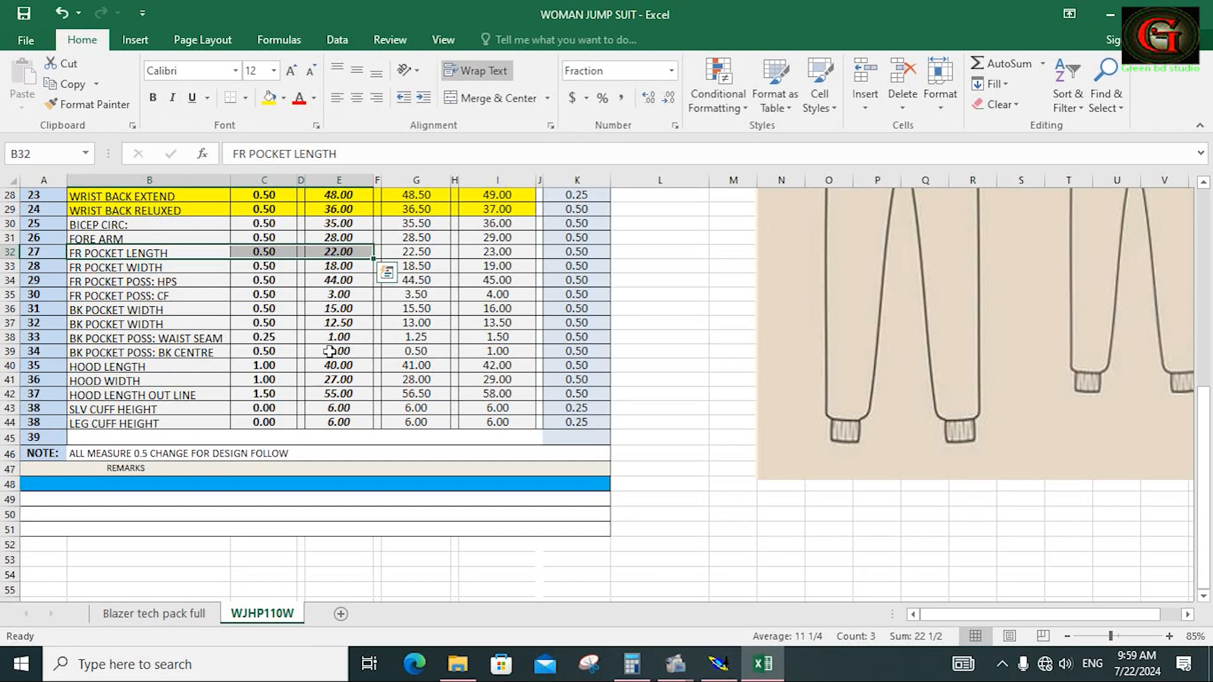
{"action": "left_click_drag", "start_coordinate": [69, 267], "coordinate": [322, 267]}
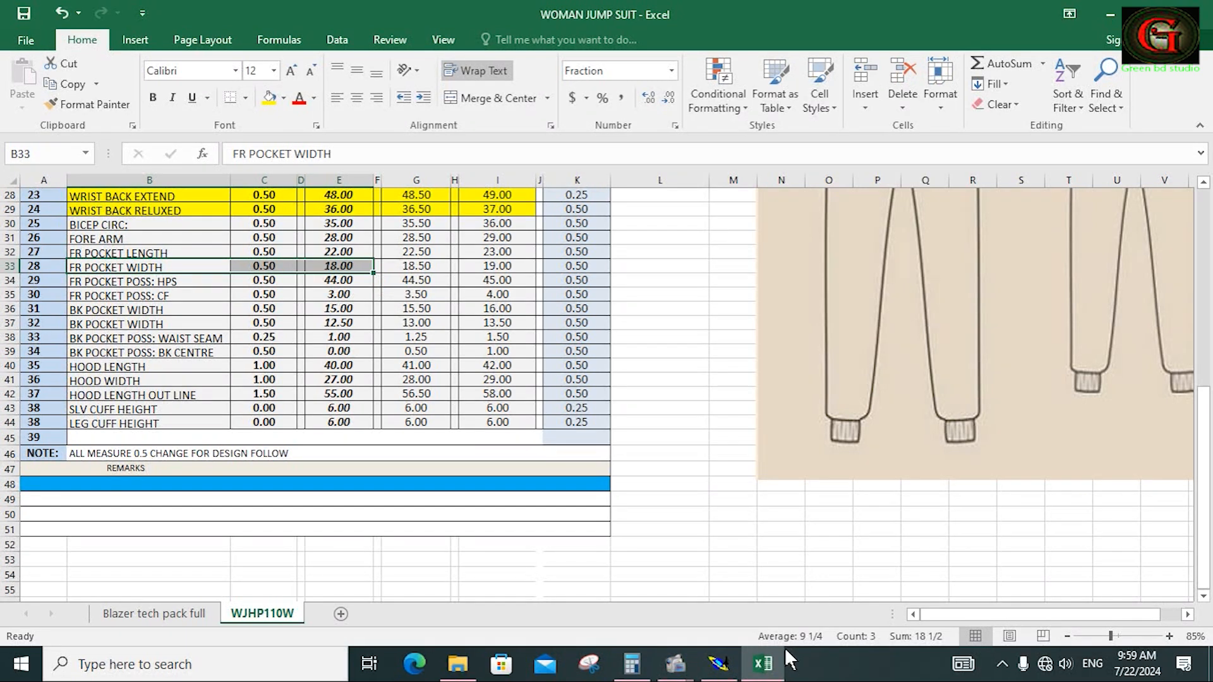
Switch to Modaris and draw a rectangle 22 cm wide and 18 cm high in the empty area above the pattern.
{"action": "left_click", "coordinate": [717, 663]}
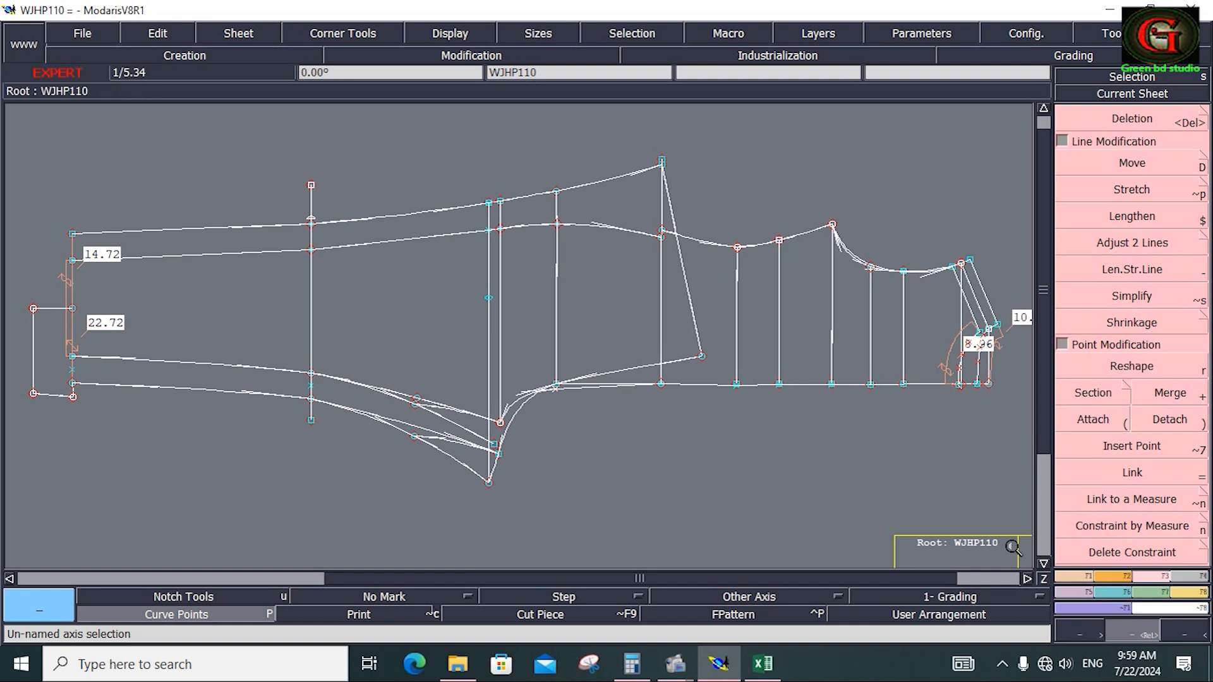
{"action": "left_click", "coordinate": [1112, 576]}
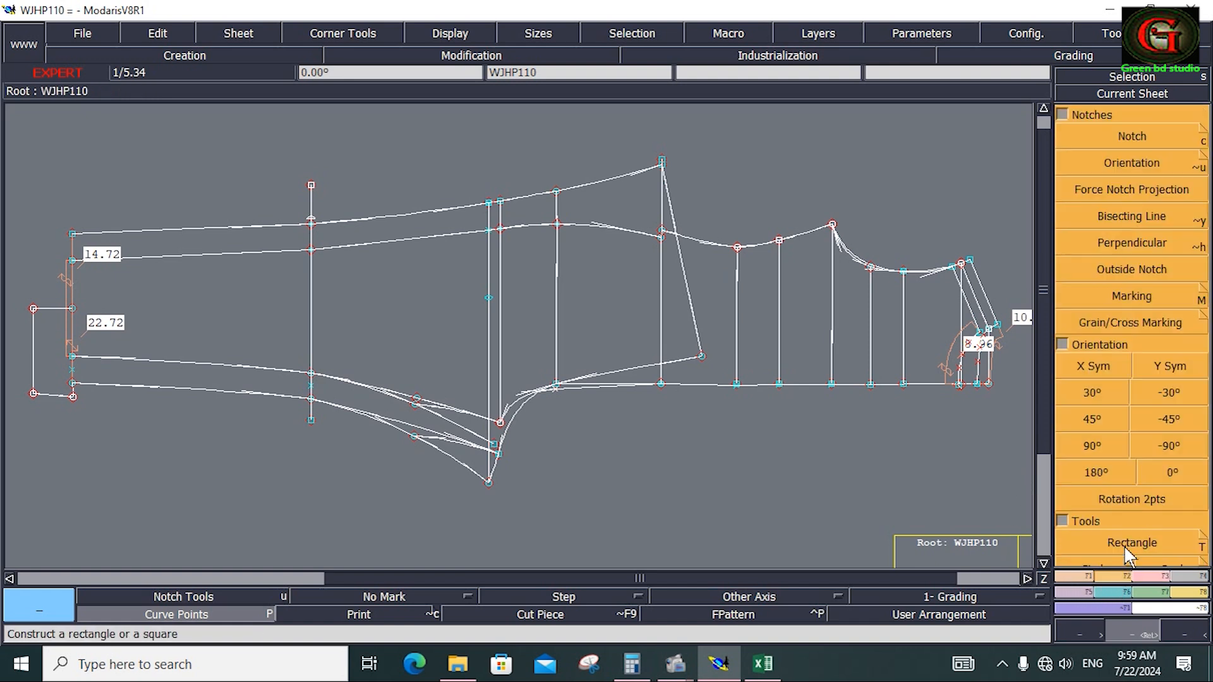
{"action": "left_click", "coordinate": [1124, 544]}
{"action": "left_click", "coordinate": [732, 137]}
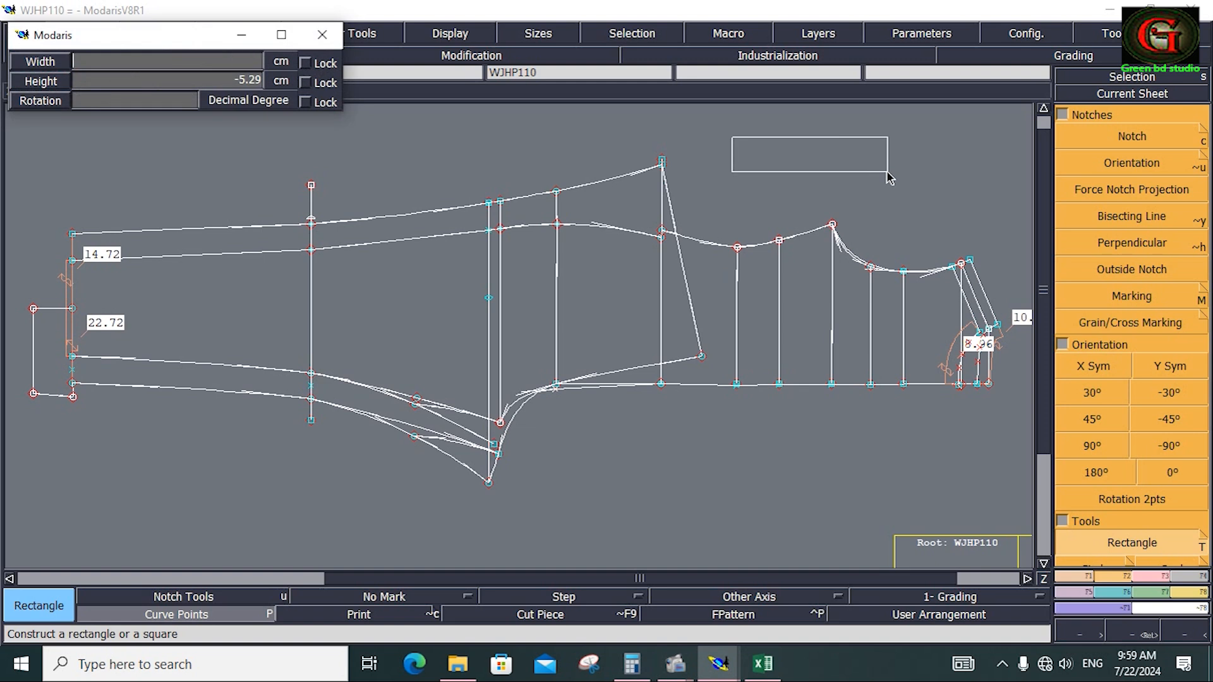
{"action": "key", "text": "Return"}
{"action": "key", "text": "Return"}
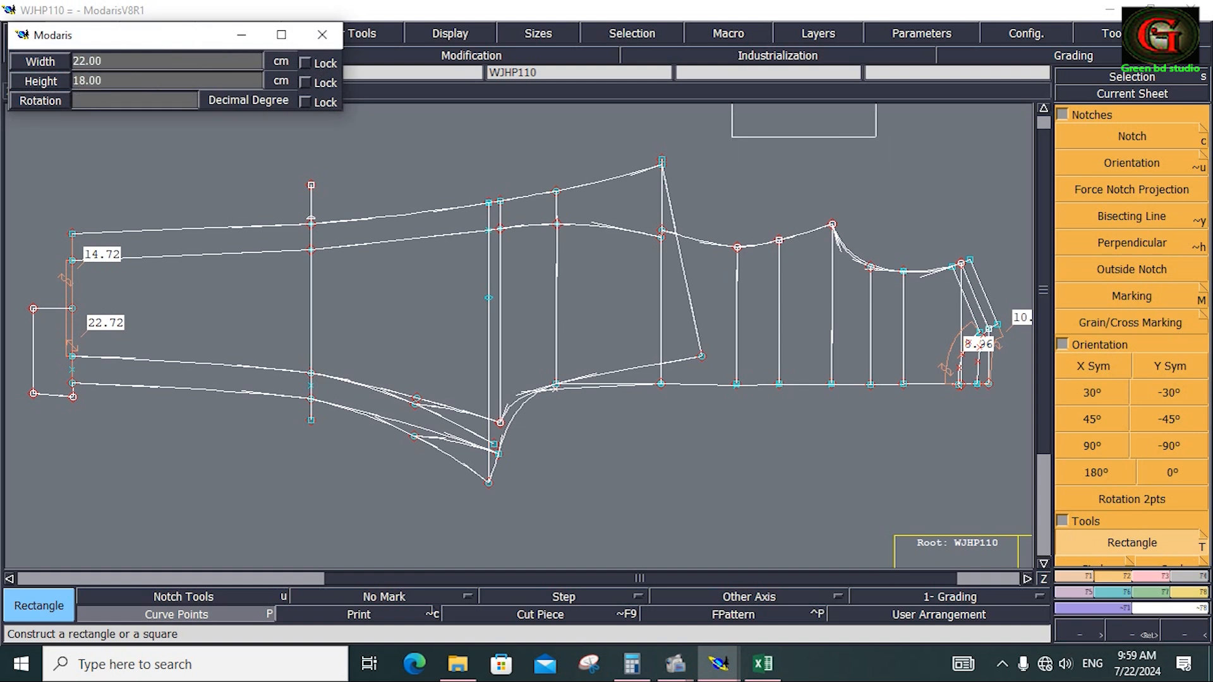
{"action": "left_click", "coordinate": [982, 155]}
{"action": "key", "text": "Home"}
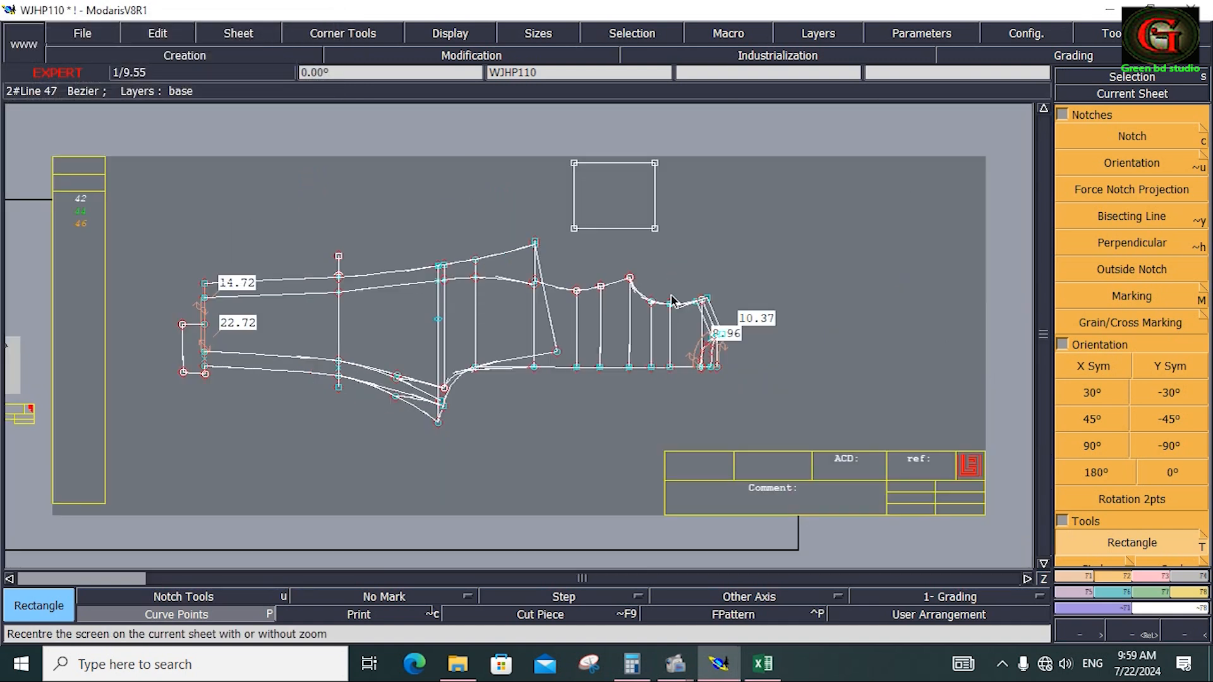
Check the front pocket's shape on the jumpsuit sketch in Excel and return to Modaris.
{"action": "left_click", "coordinate": [764, 663]}
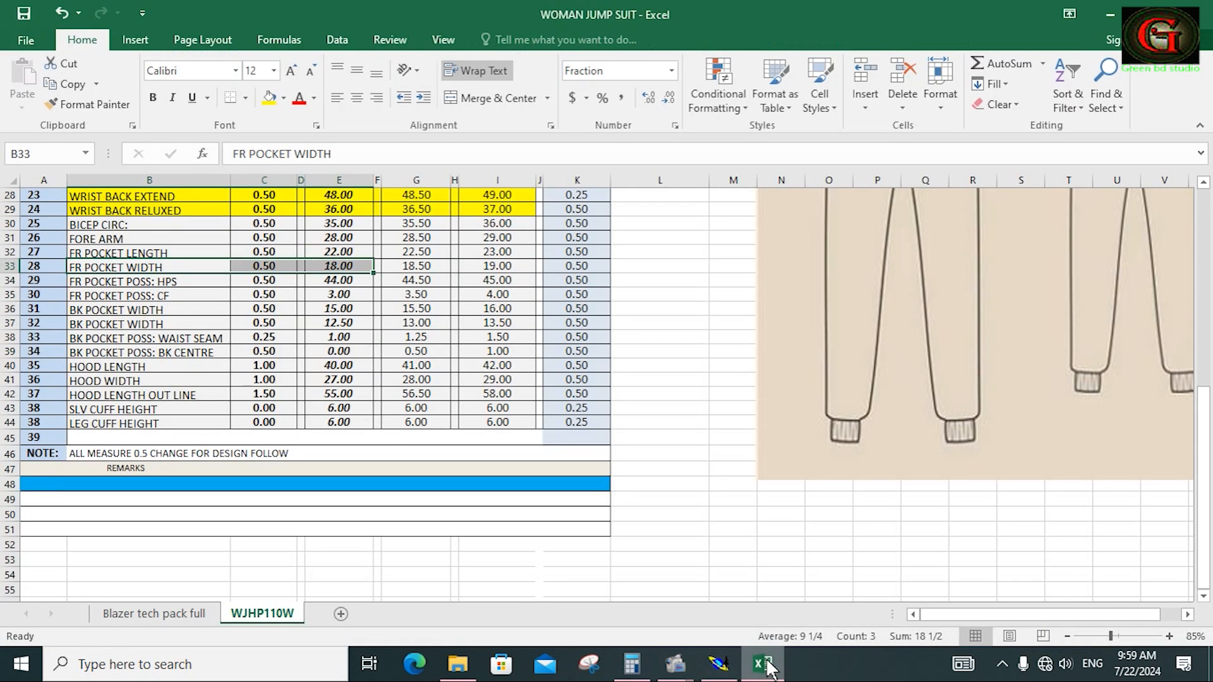
{"action": "scroll", "coordinate": [795, 467], "scroll_direction": "up", "scroll_amount": 8}
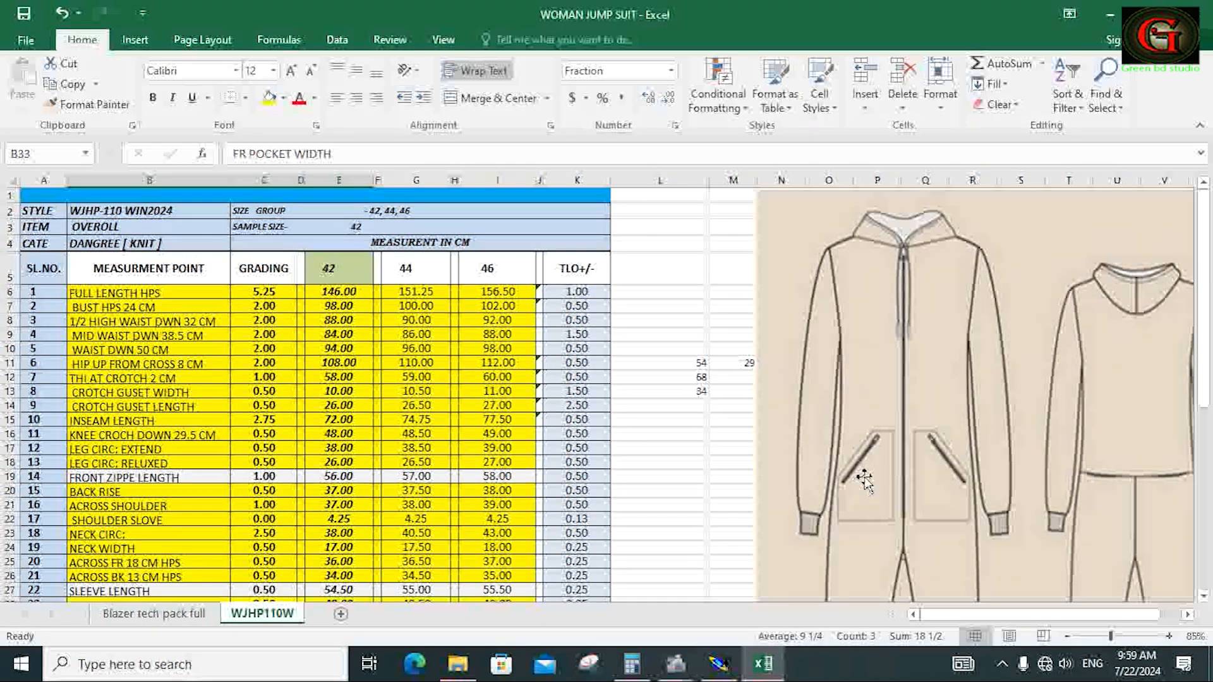
{"action": "key", "text": "alt+Tab"}
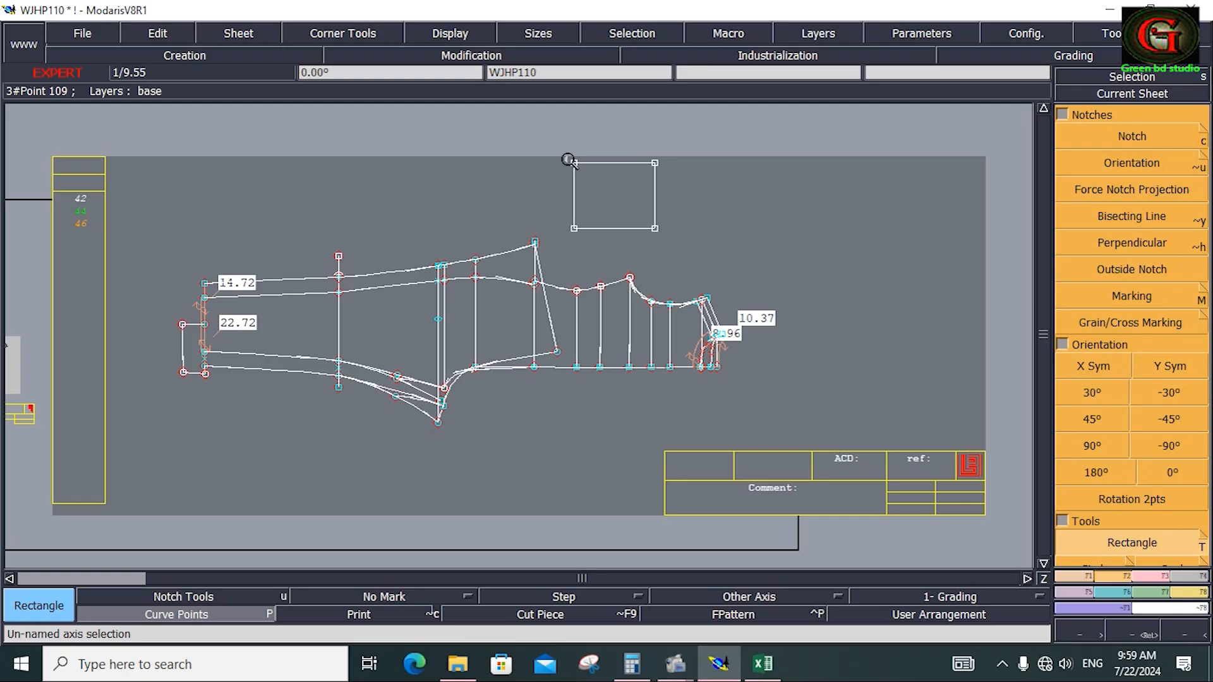
Place a developed point on the rectangle's right edge, 12 cm from its lower-right corner.
{"action": "key", "text": "Return"}
{"action": "left_click_drag", "start_coordinate": [549, 137], "coordinate": [688, 265]}
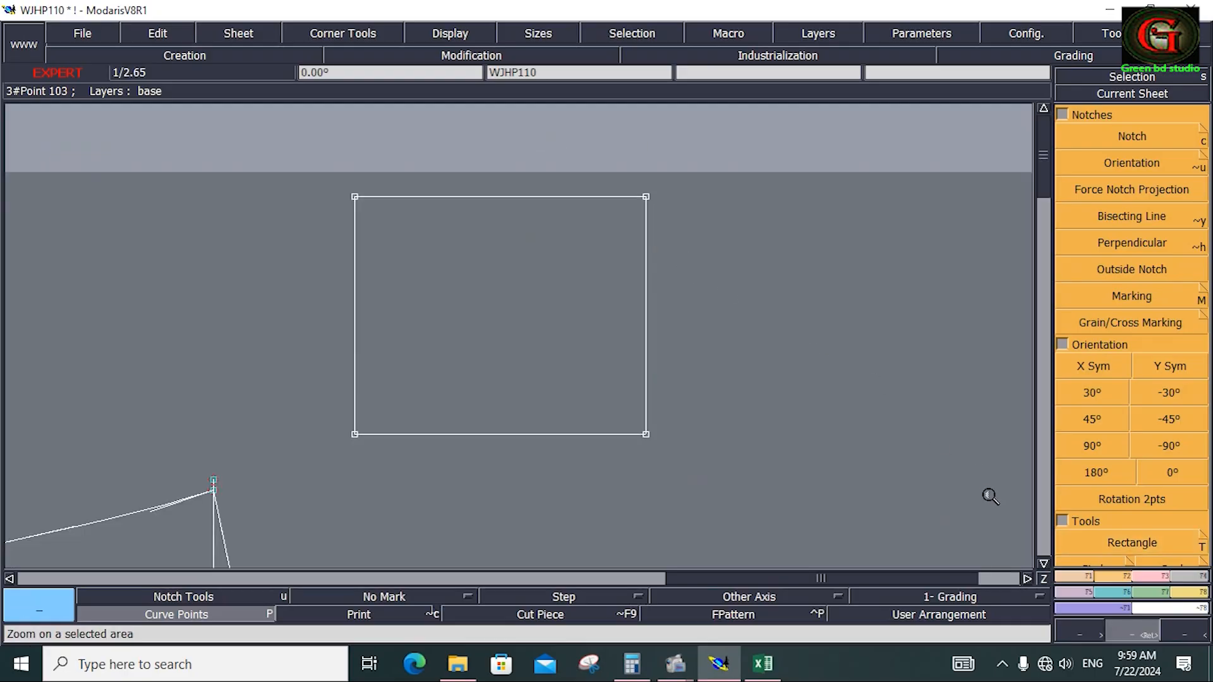
{"action": "left_click", "coordinate": [1076, 576]}
{"action": "left_click", "coordinate": [1137, 165]}
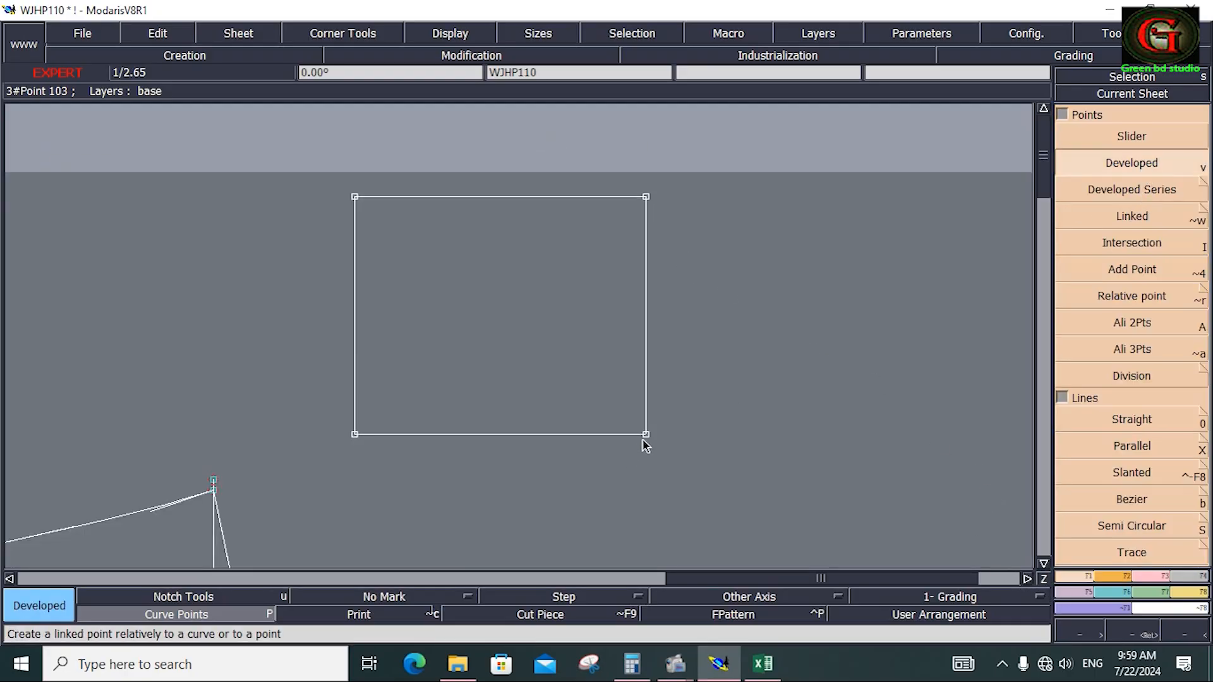
{"action": "left_click", "coordinate": [647, 417]}
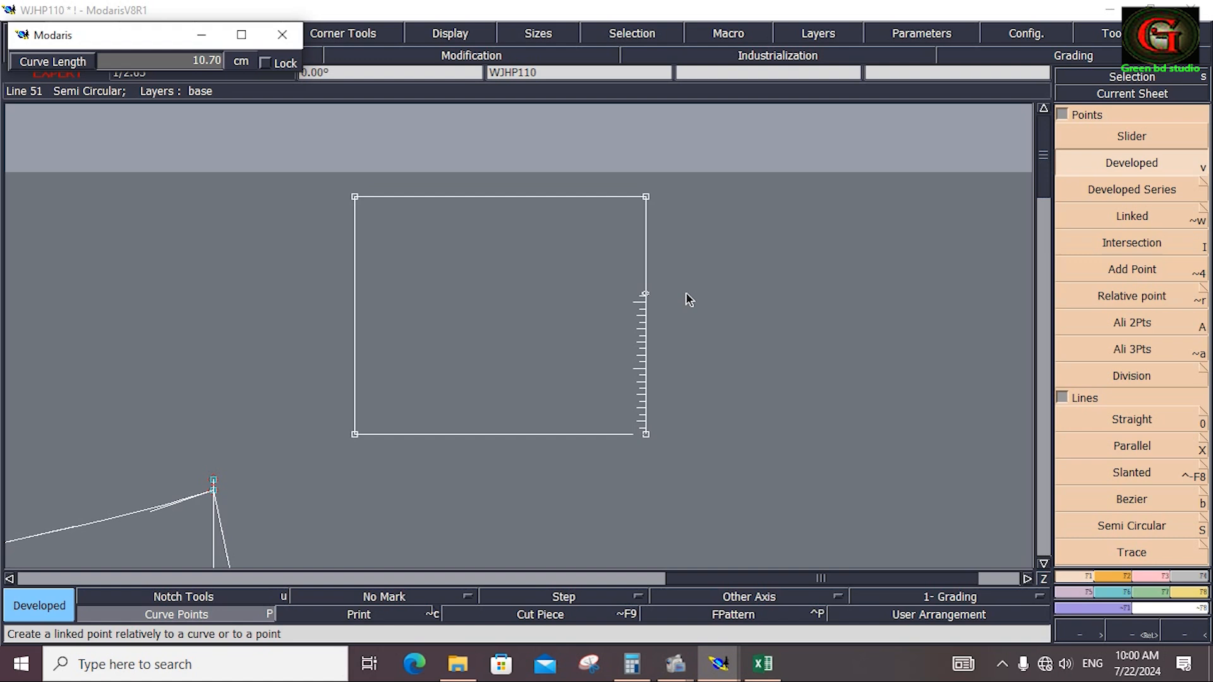
{"action": "type", "text": "17.25"}
{"action": "type", "text": "12."}
{"action": "left_click", "coordinate": [717, 378]}
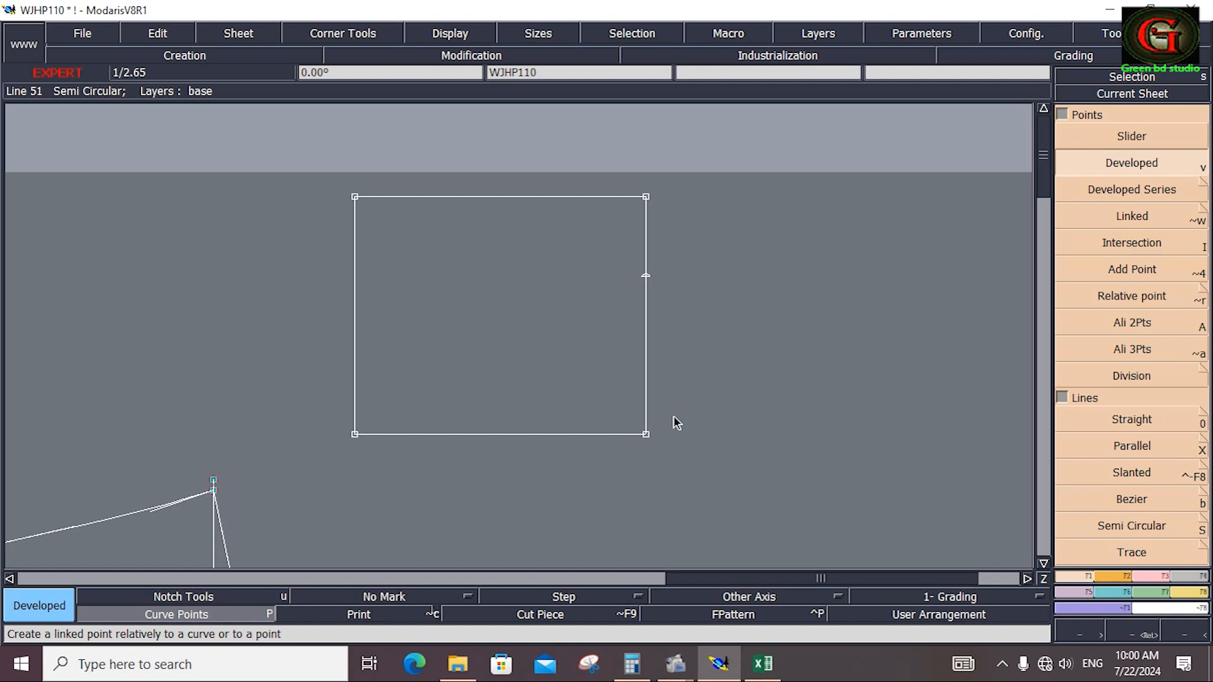
Try to shift the right-edge developed point by 2 cm with Reshape, and undo the shift.
{"action": "key", "text": "F2"}
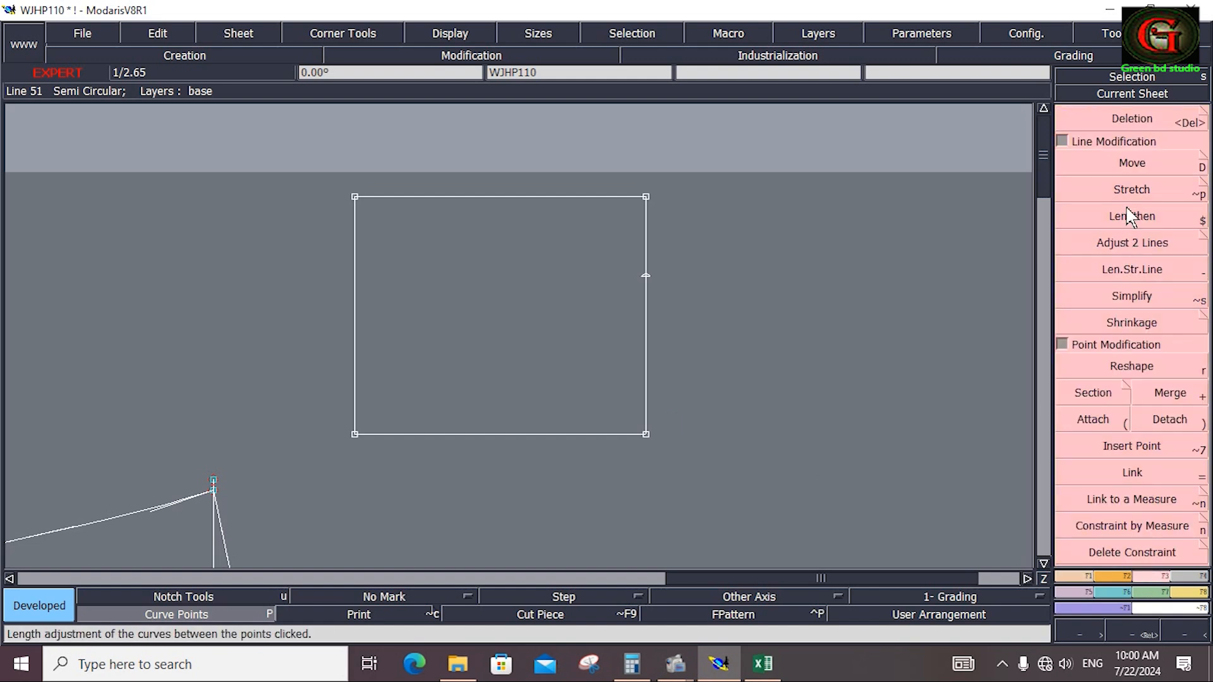
{"action": "left_click", "coordinate": [1134, 368]}
{"action": "left_click", "coordinate": [649, 278]}
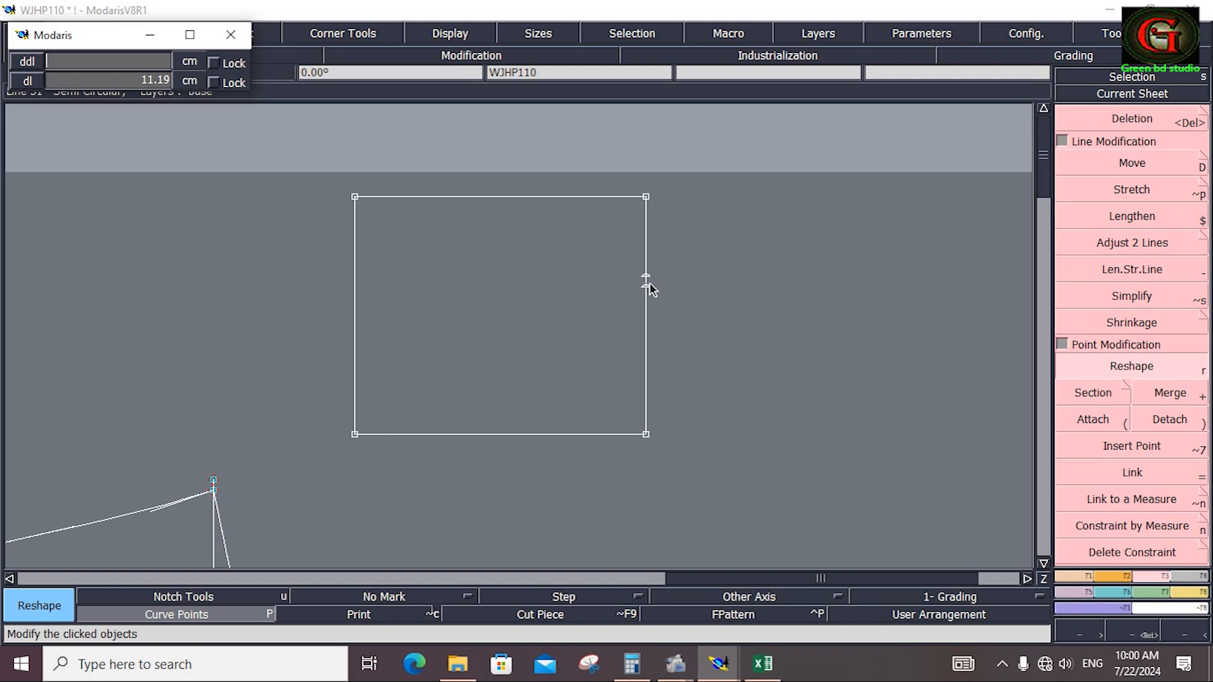
{"action": "key", "text": "Return"}
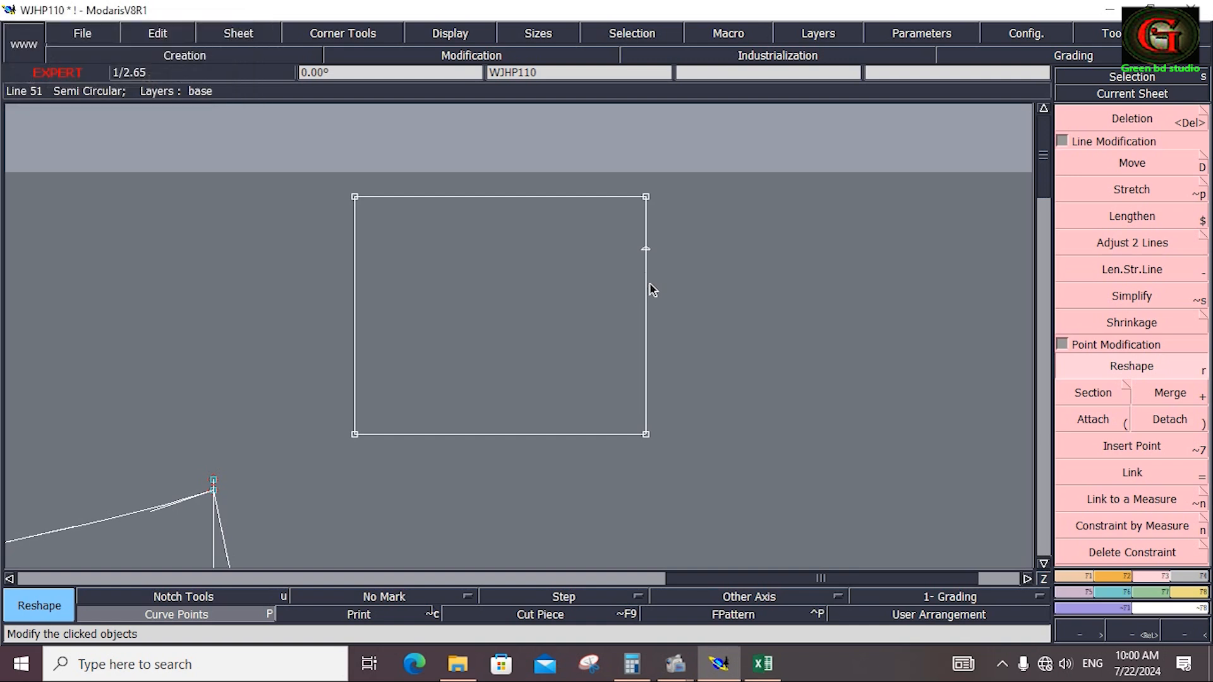
{"action": "key", "text": "ctrl+z"}
Reshape the right-edge developed point by -2 cm, toward the rectangle's lower-right corner.
{"action": "left_click", "coordinate": [648, 286]}
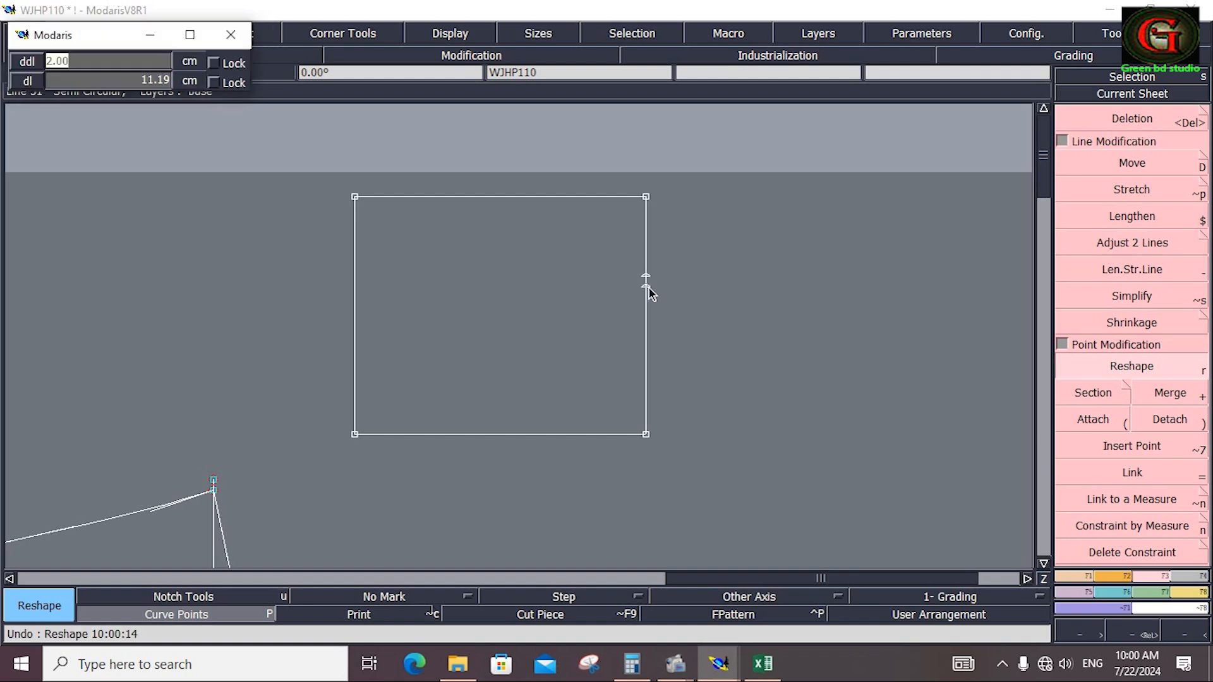
{"action": "type", "text": "-2"}
{"action": "key", "text": "Return"}
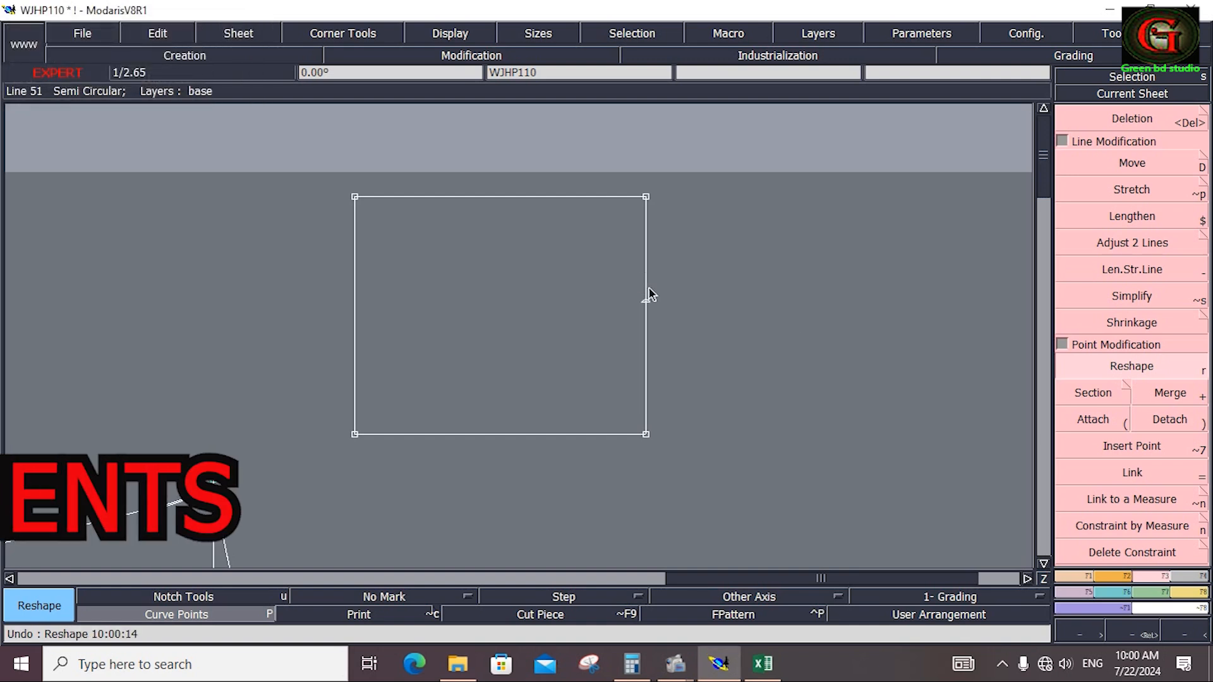
Check the slanted pocket opening on the jumpsuit sketch in Excel and switch back to the Modaris pattern.
{"action": "left_click", "coordinate": [1077, 574]}
{"action": "left_click", "coordinate": [1140, 502]}
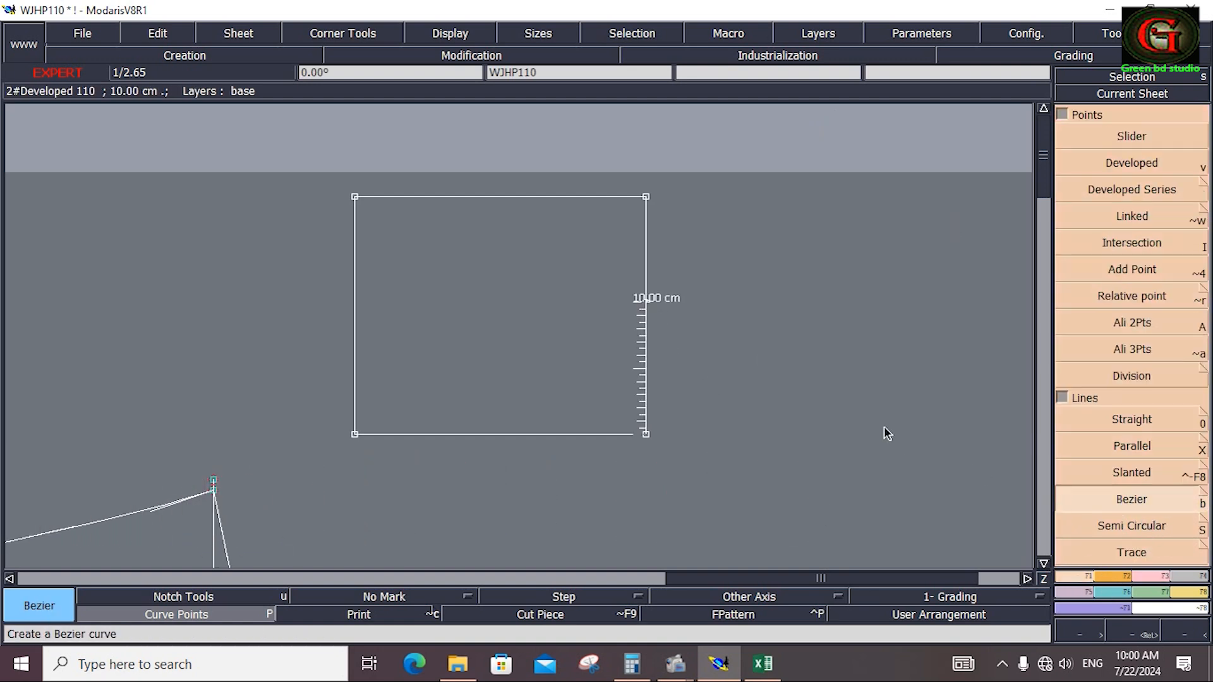
{"action": "left_click", "coordinate": [764, 663]}
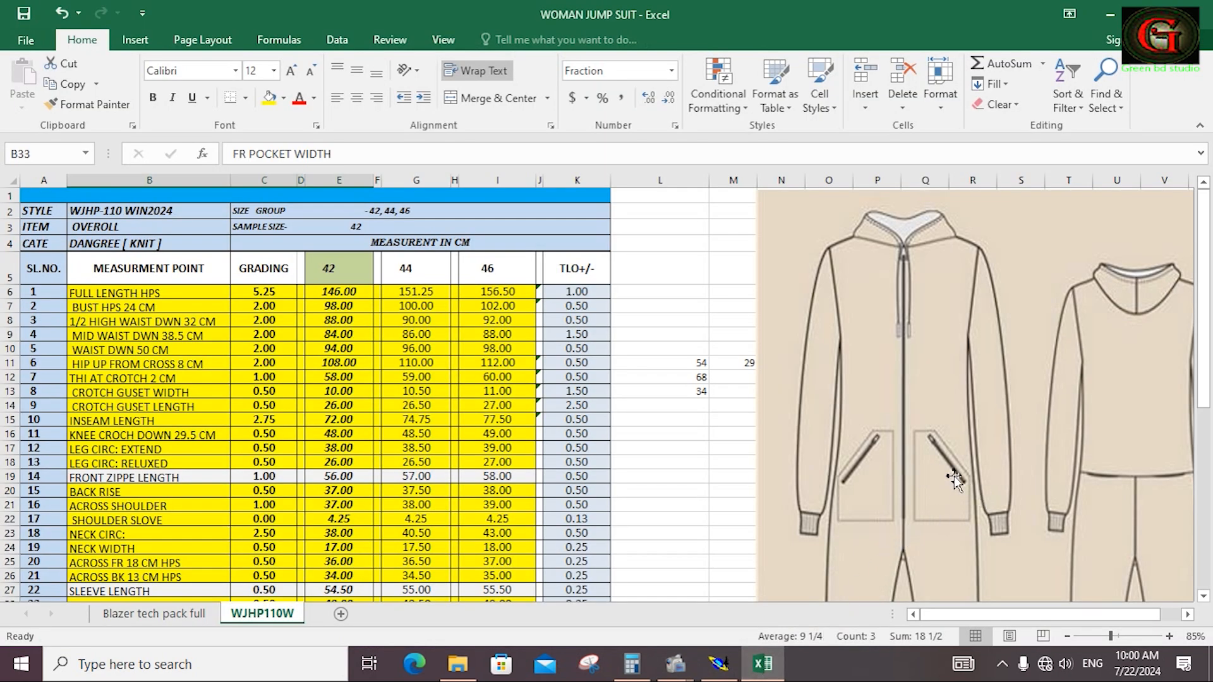
{"action": "left_click", "coordinate": [733, 675]}
Place a developed point on the rectangle's bottom edge, 13 cm from its lower-left corner.
{"action": "left_click", "coordinate": [1131, 163]}
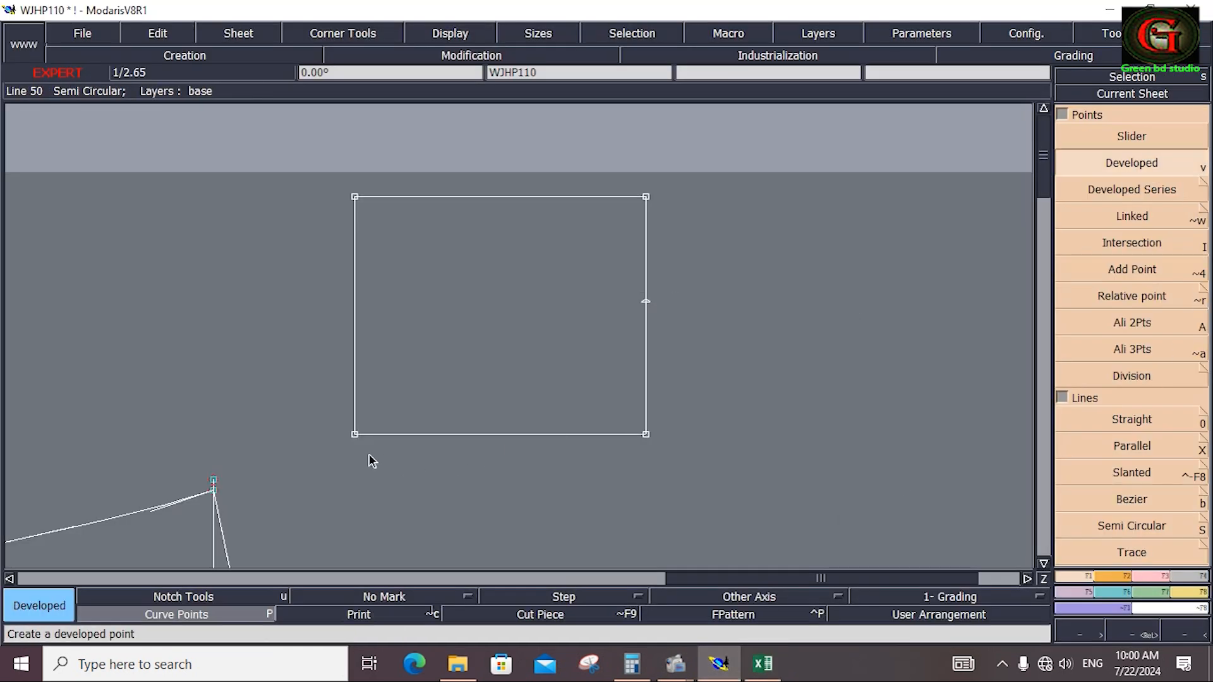
{"action": "left_click", "coordinate": [354, 436]}
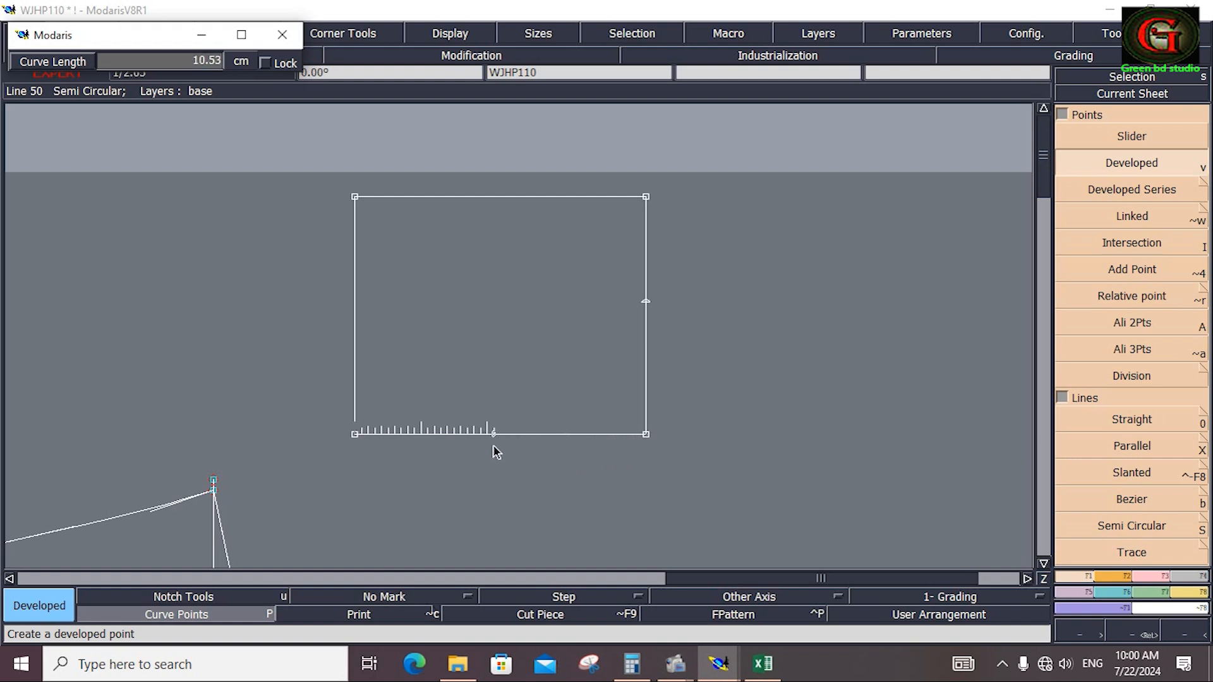
{"action": "type", "text": "12.00"}
{"action": "key", "text": "Return"}
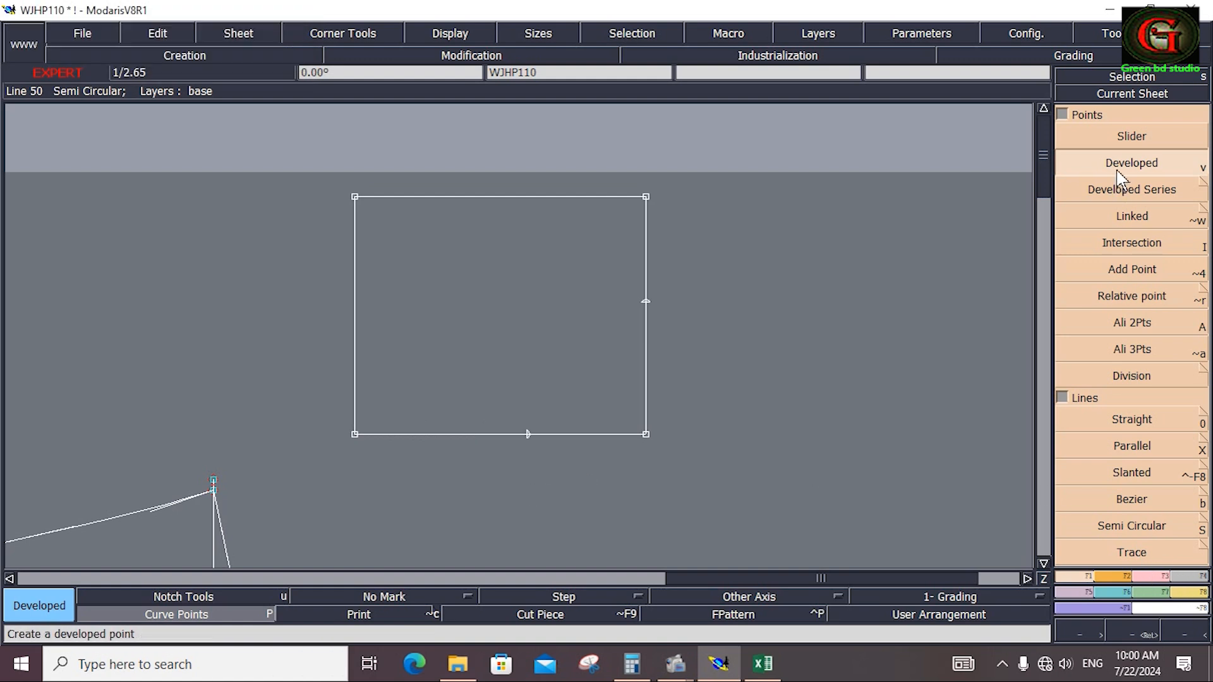
Reshape the bottom-edge point to about 11 cm from the lower-left corner and the right-edge point to about 11 cm from the lower-right corner.
{"action": "left_click", "coordinate": [1155, 576]}
{"action": "left_click", "coordinate": [1122, 367]}
{"action": "left_click", "coordinate": [530, 436]}
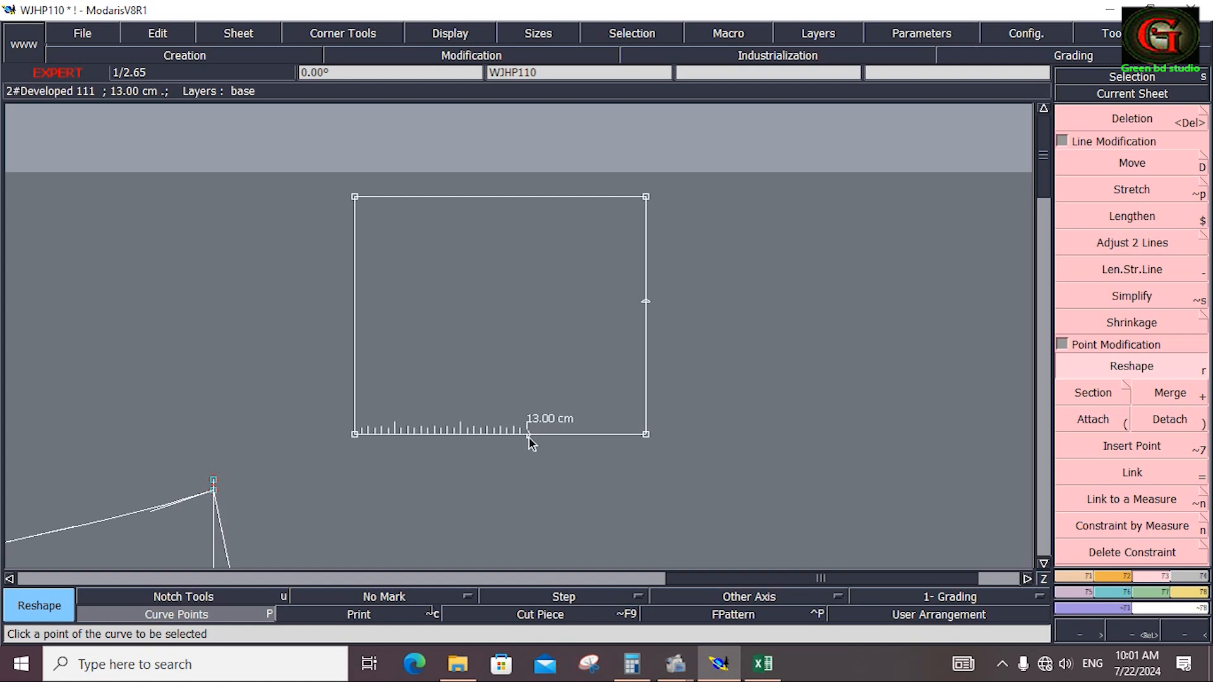
{"action": "left_click_drag", "start_coordinate": [521, 443], "coordinate": [504, 444]}
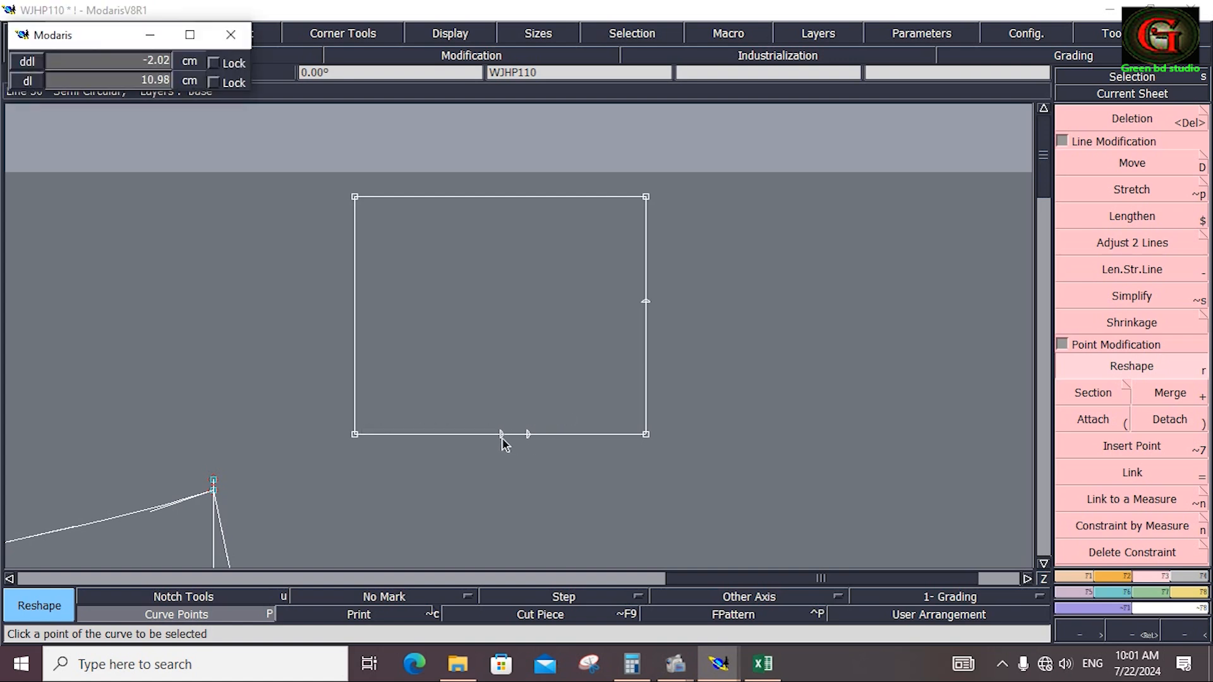
{"action": "left_click", "coordinate": [501, 437]}
{"action": "left_click", "coordinate": [645, 298]}
{"action": "left_click", "coordinate": [647, 294]}
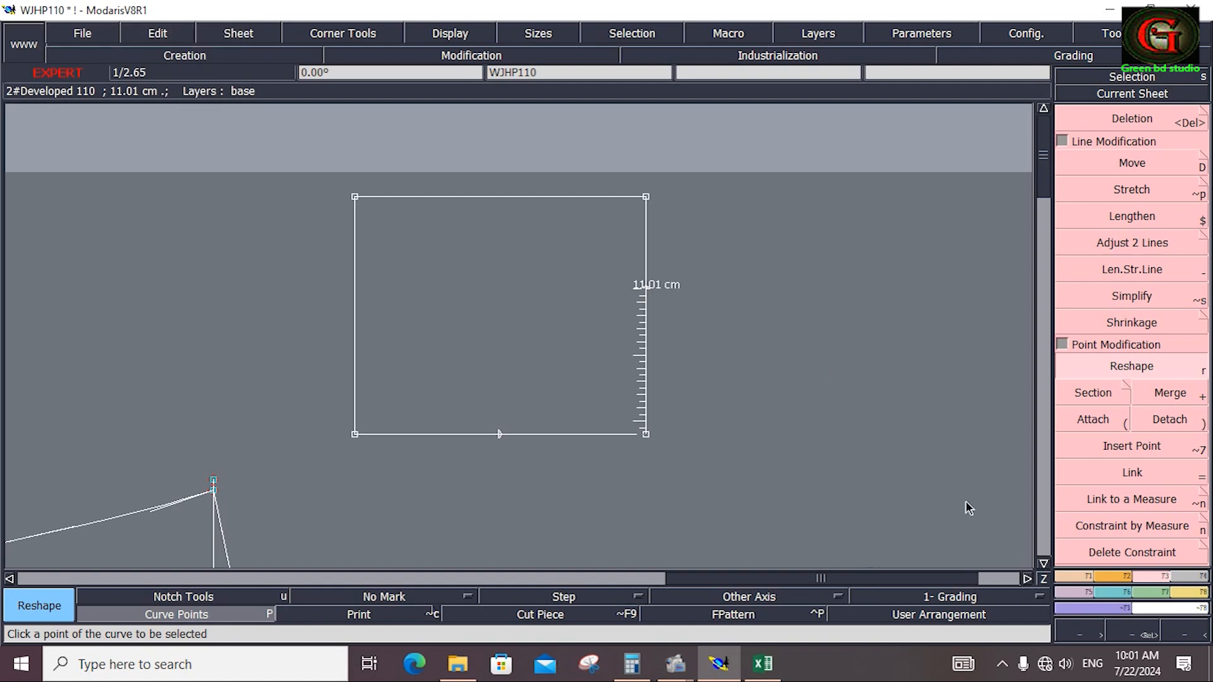
Draw a diagonal Bezier line from the right-edge point to the bottom-edge point as the slanted pocket opening.
{"action": "left_click", "coordinate": [1065, 579]}
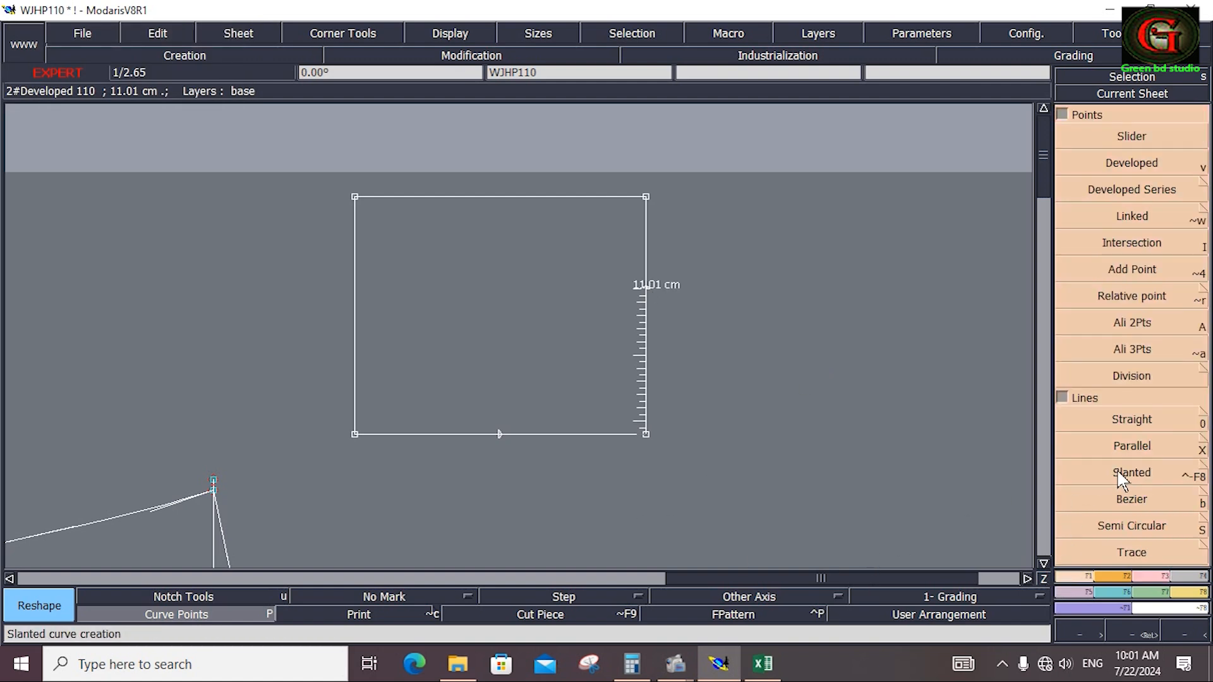
{"action": "left_click", "coordinate": [1132, 499]}
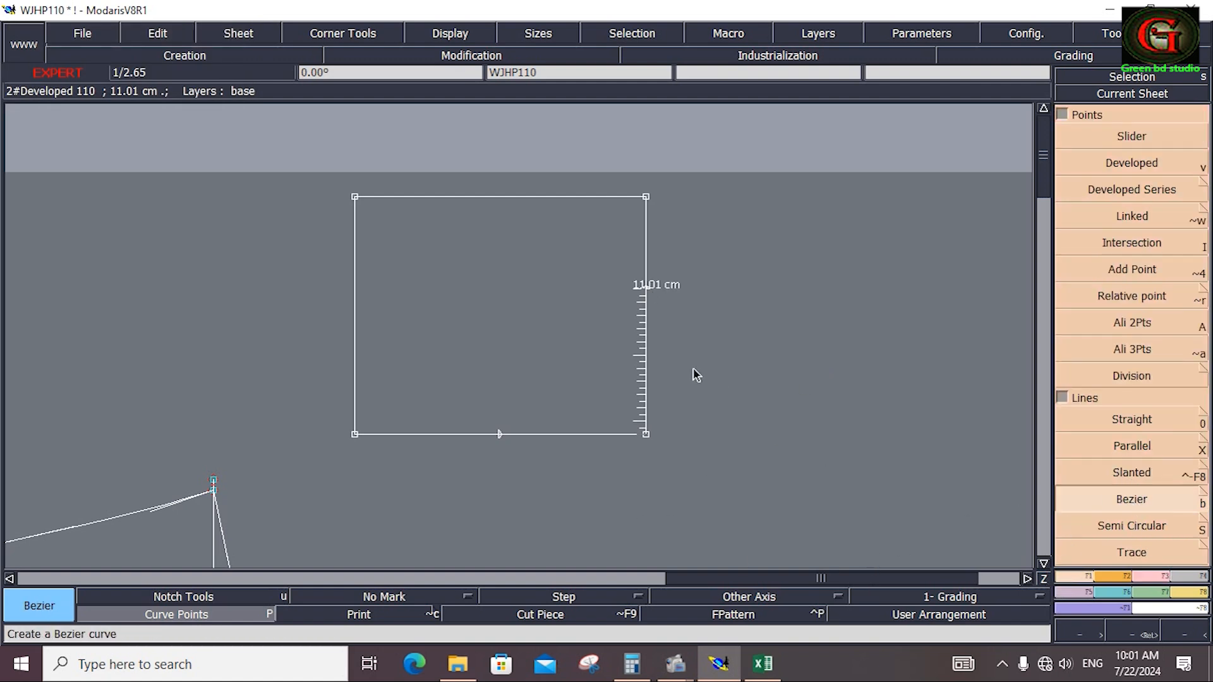
{"action": "left_click", "coordinate": [645, 288]}
{"action": "left_click", "coordinate": [499, 435]}
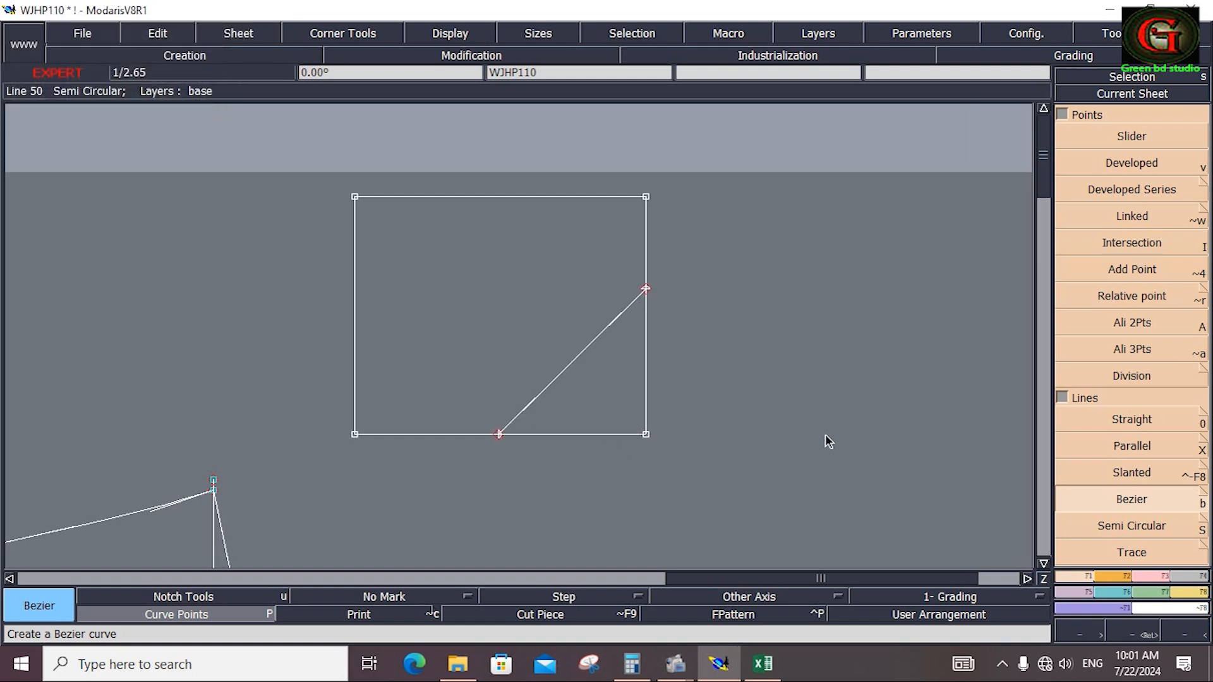
Insert the two developed points at the diagonal's ends into the rectangle's right and bottom edges.
{"action": "left_click", "coordinate": [1144, 577]}
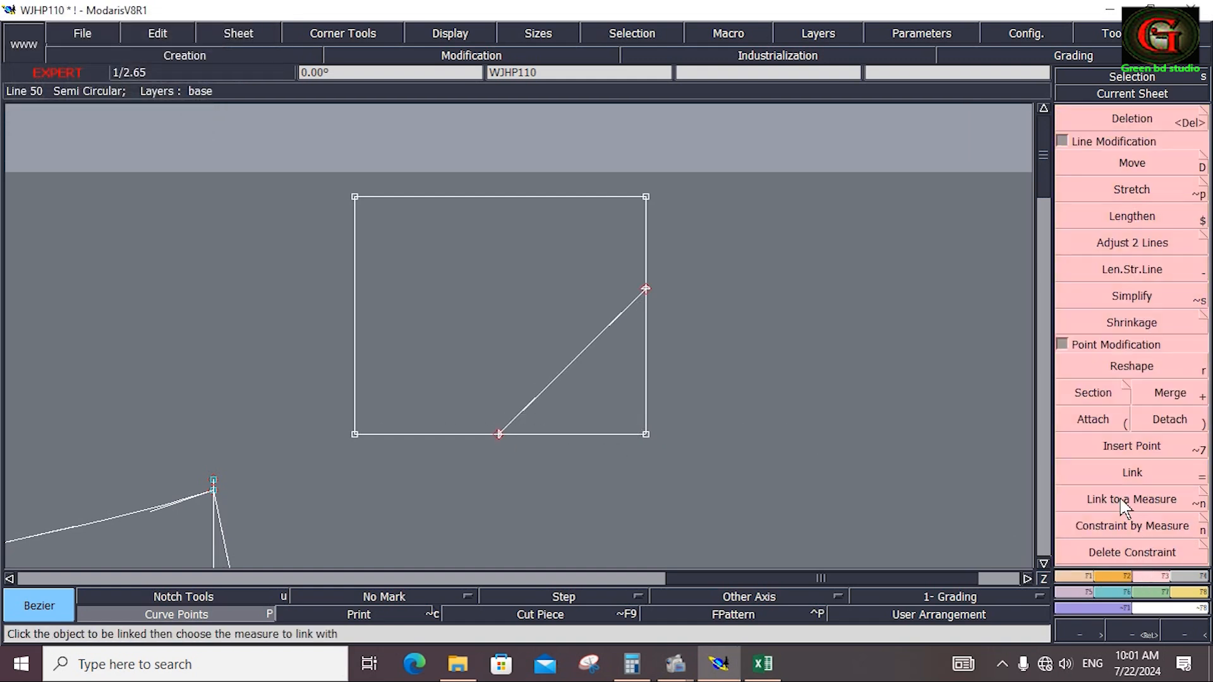
{"action": "left_click", "coordinate": [1105, 449]}
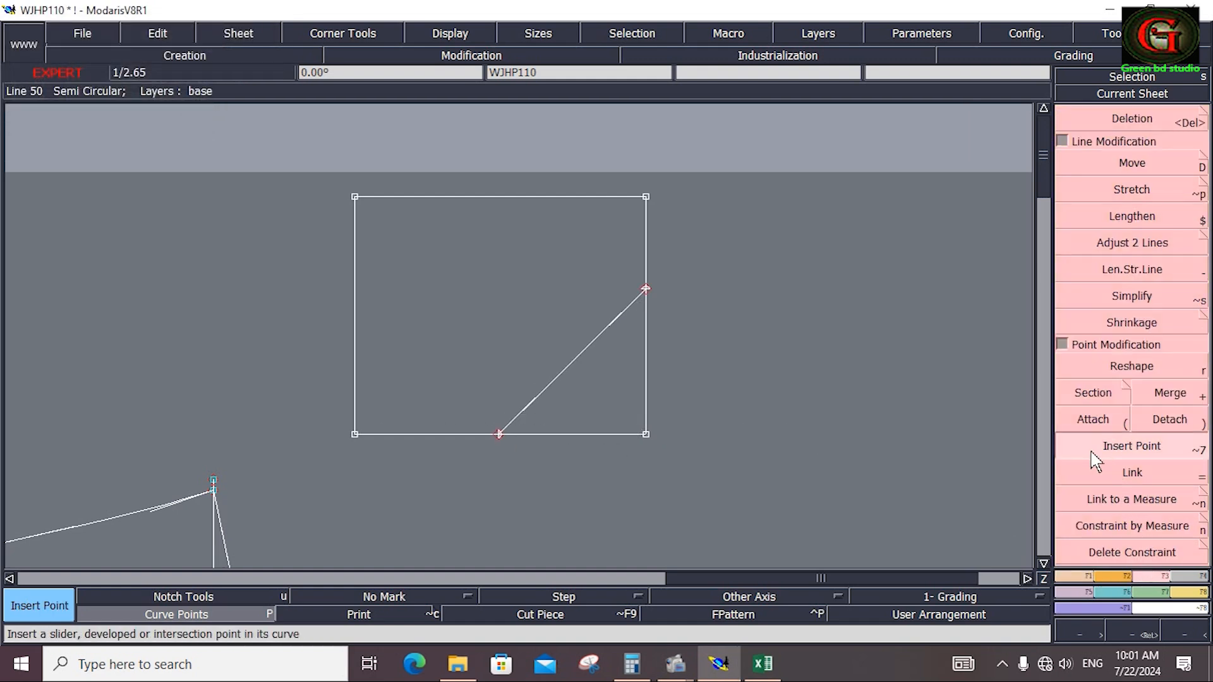
{"action": "left_click", "coordinate": [643, 290]}
{"action": "left_click", "coordinate": [499, 435]}
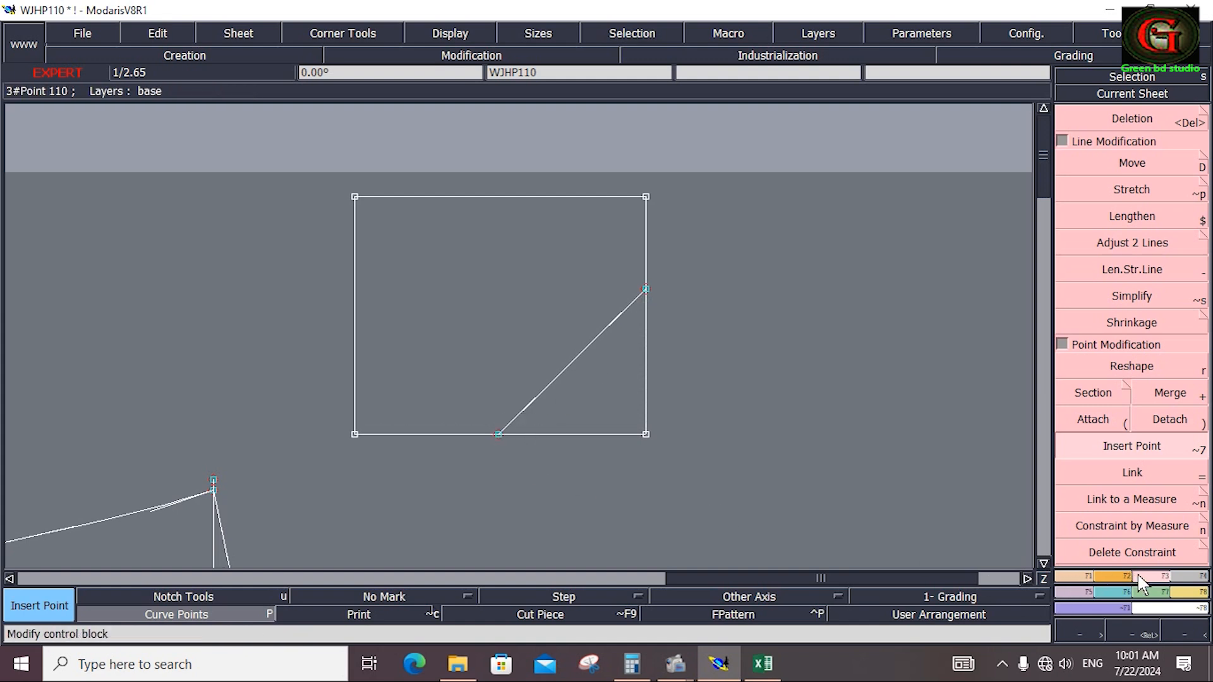
Trim the rectangle's right and bottom edges to the diagonal pocket opening with Adjust 2 Lines, removing the lower-right corner.
{"action": "left_click", "coordinate": [1102, 244]}
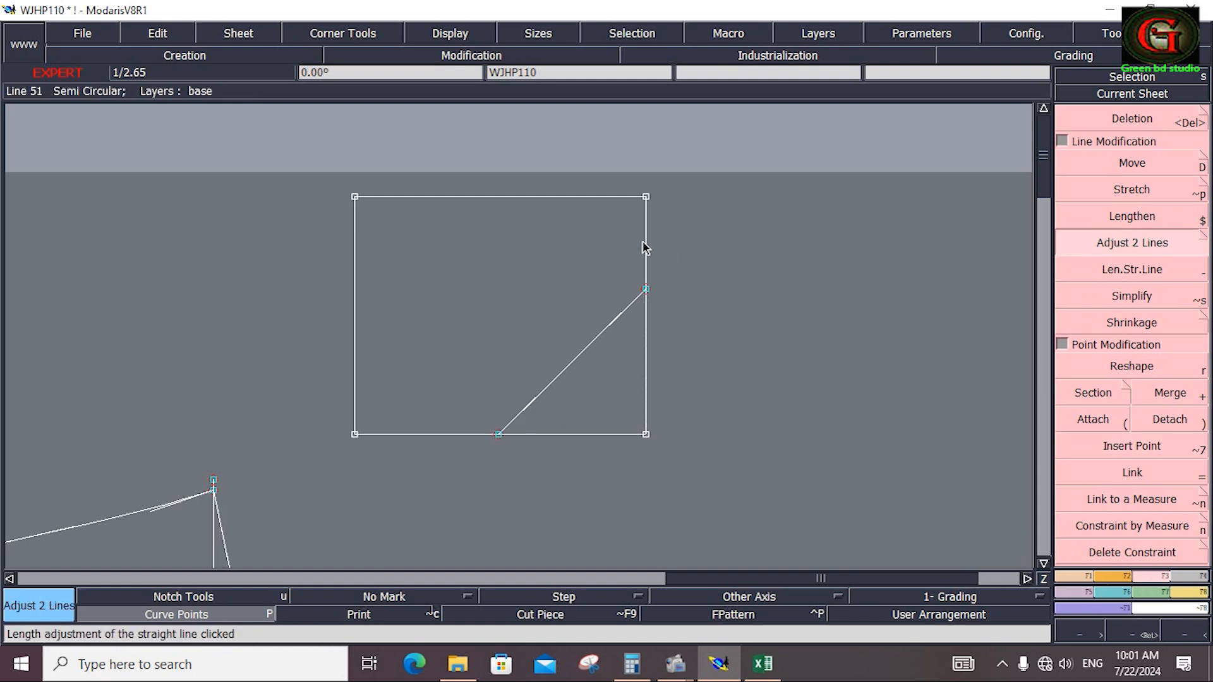
{"action": "left_click", "coordinate": [612, 319]}
{"action": "left_click", "coordinate": [462, 437]}
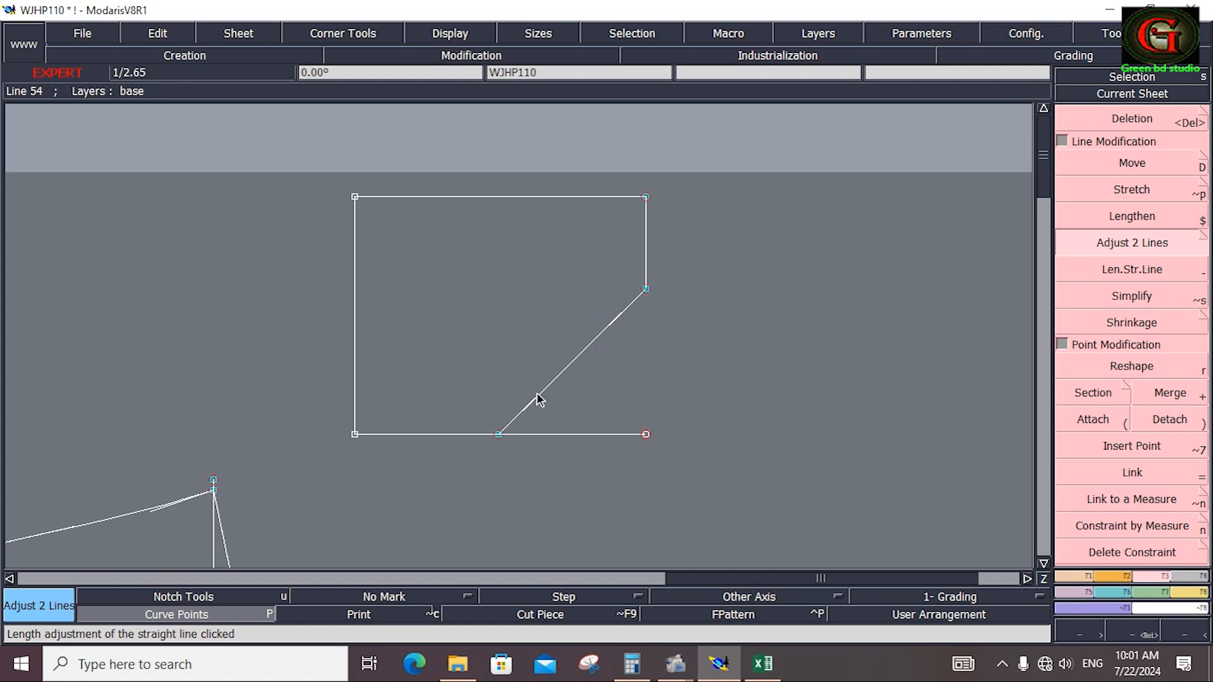
{"action": "left_click", "coordinate": [542, 390]}
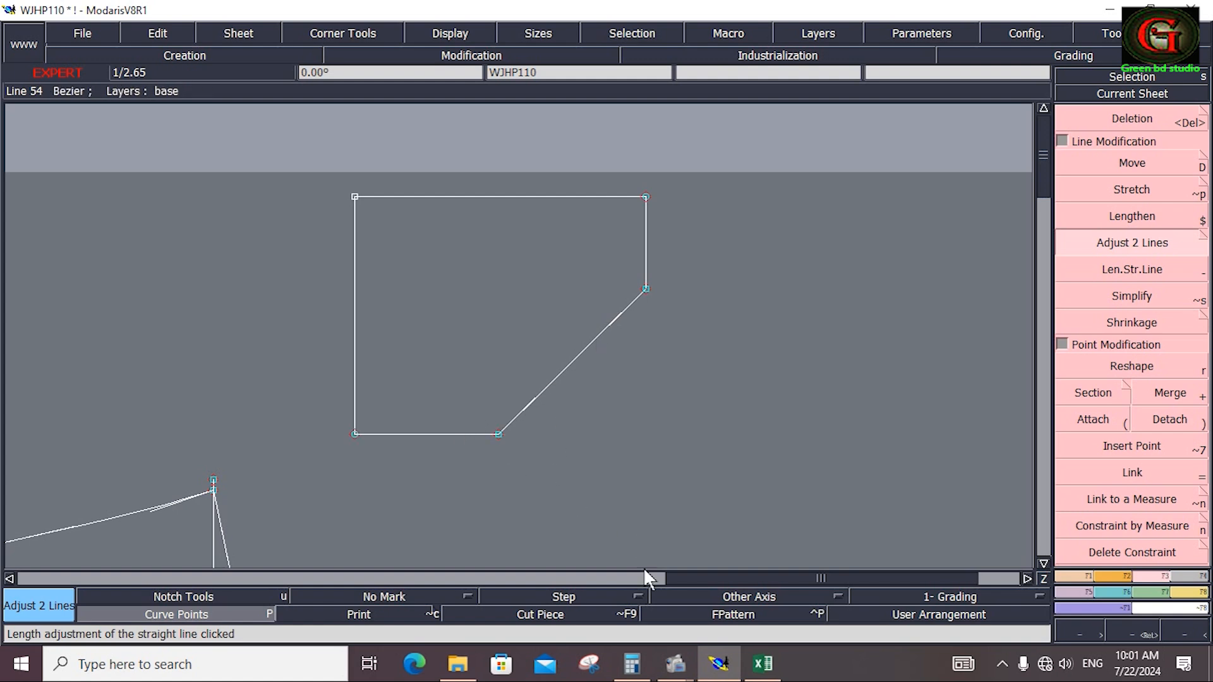
Check the pocket sketch in Excel, return to Modaris, and create two successive parallels inside the diagonal opening, each offset -1.5 cm.
{"action": "left_click", "coordinate": [758, 665]}
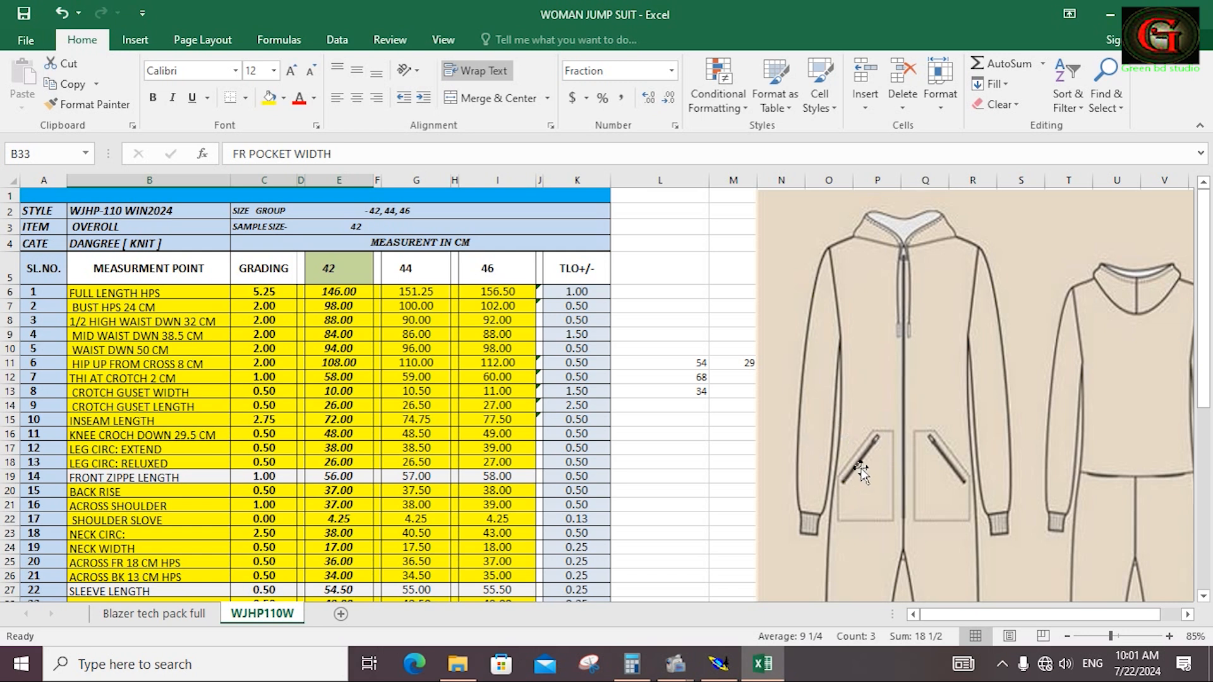
{"action": "left_click", "coordinate": [718, 663]}
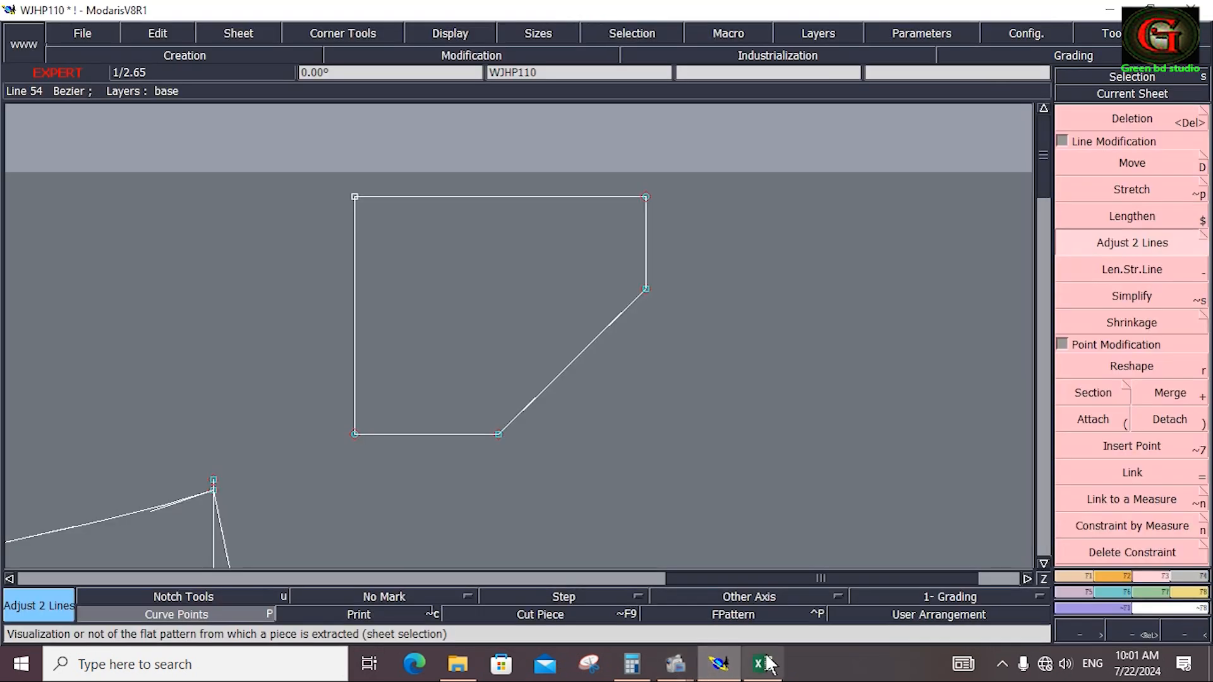
{"action": "left_click", "coordinate": [1075, 577]}
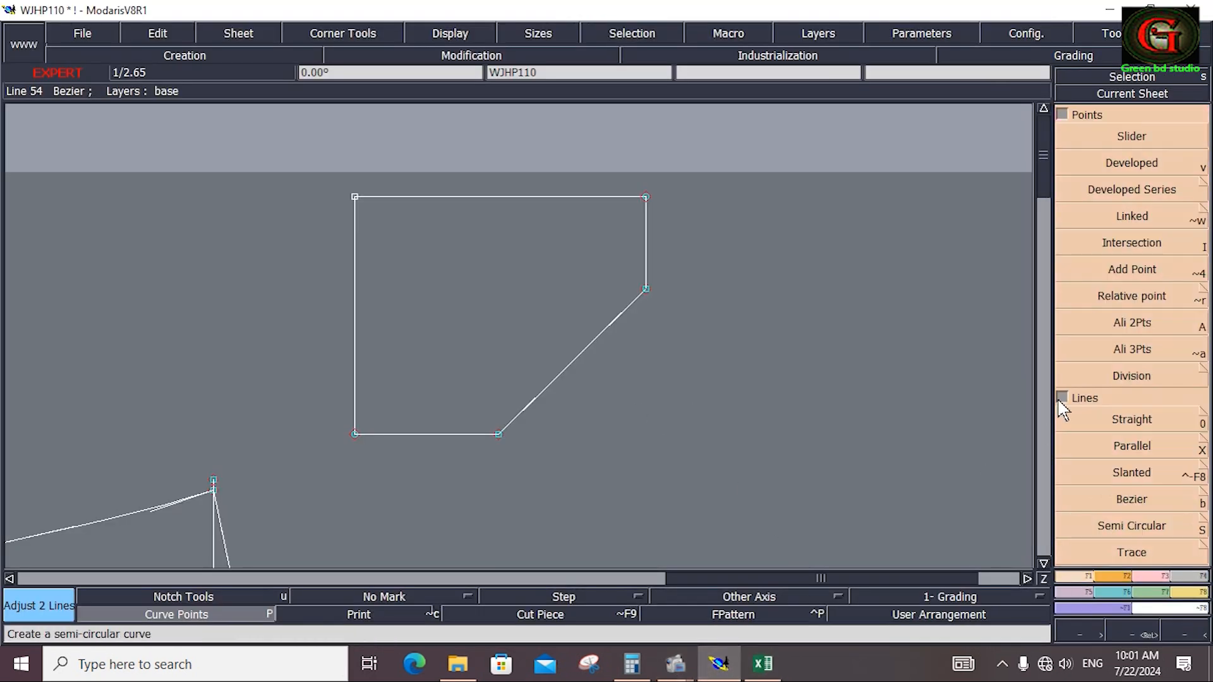
{"action": "left_click", "coordinate": [1117, 447]}
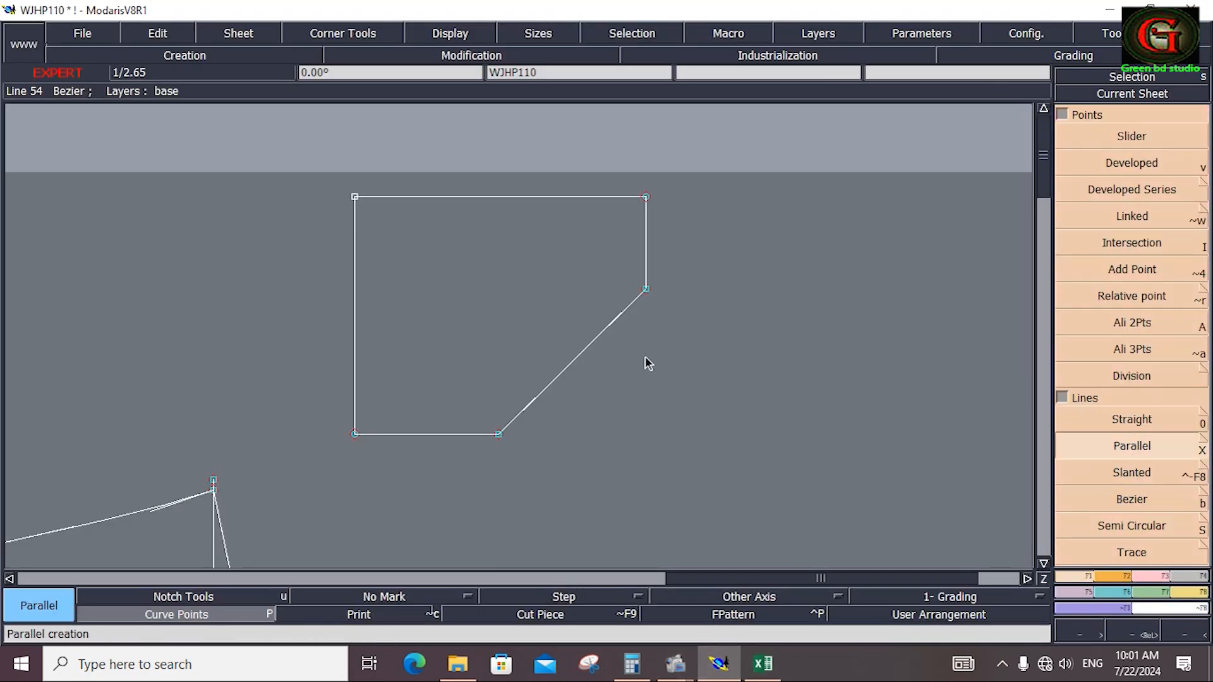
{"action": "left_click", "coordinate": [595, 347]}
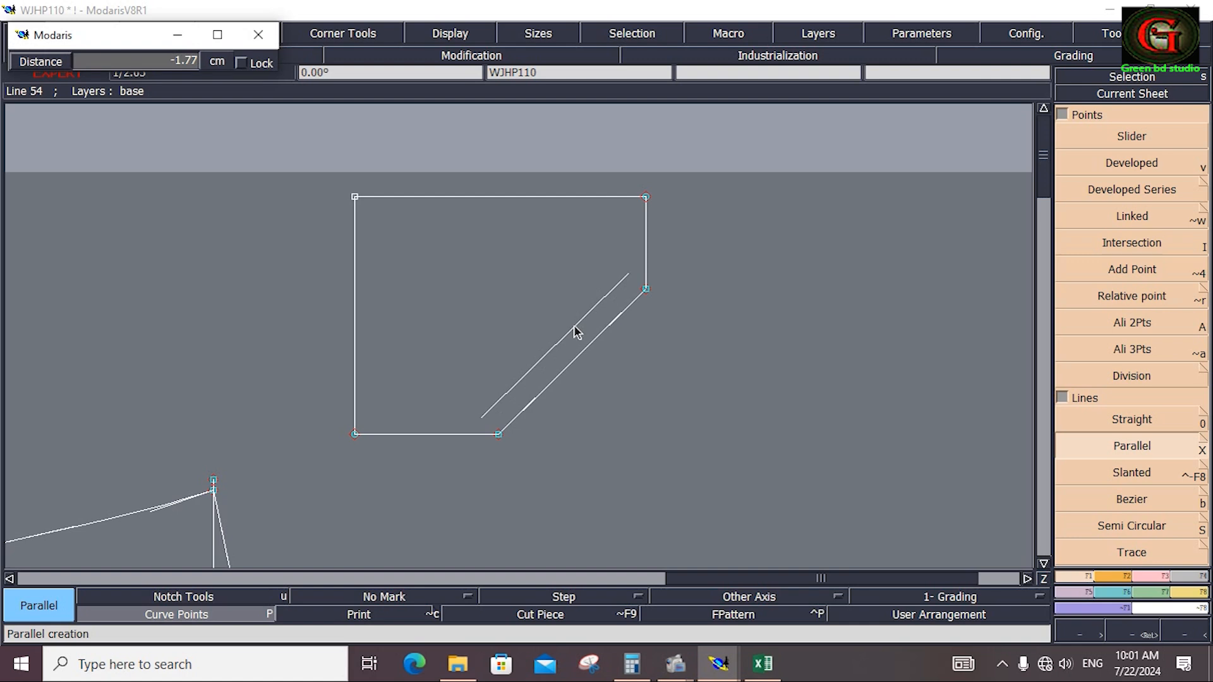
{"action": "type", "text": "-"}
{"action": "key", "text": "Return"}
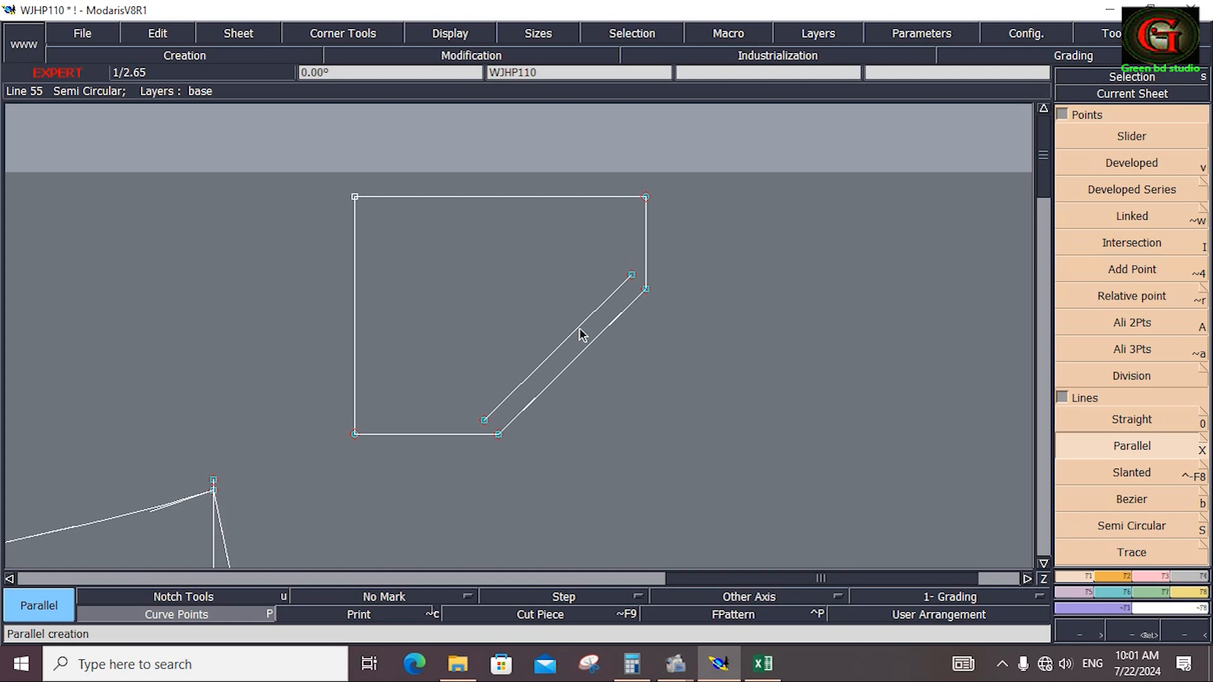
{"action": "left_click", "coordinate": [580, 334]}
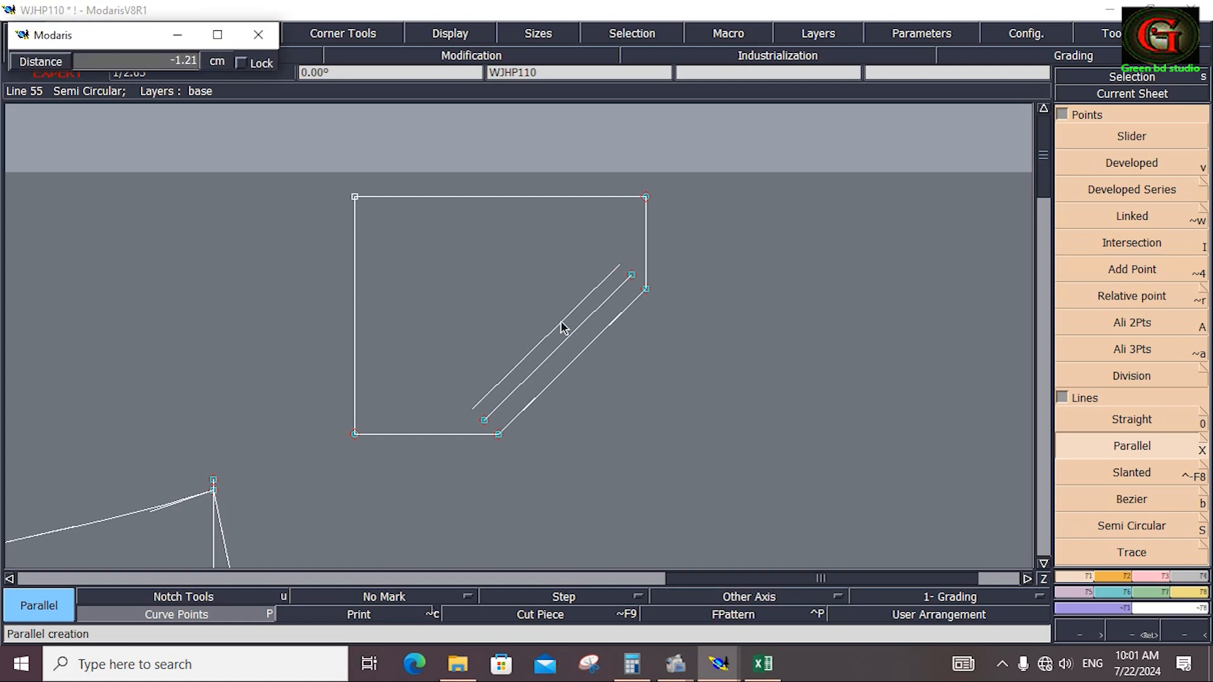
{"action": "type", "text": "-1.50-1.5"}
{"action": "key", "text": "Return"}
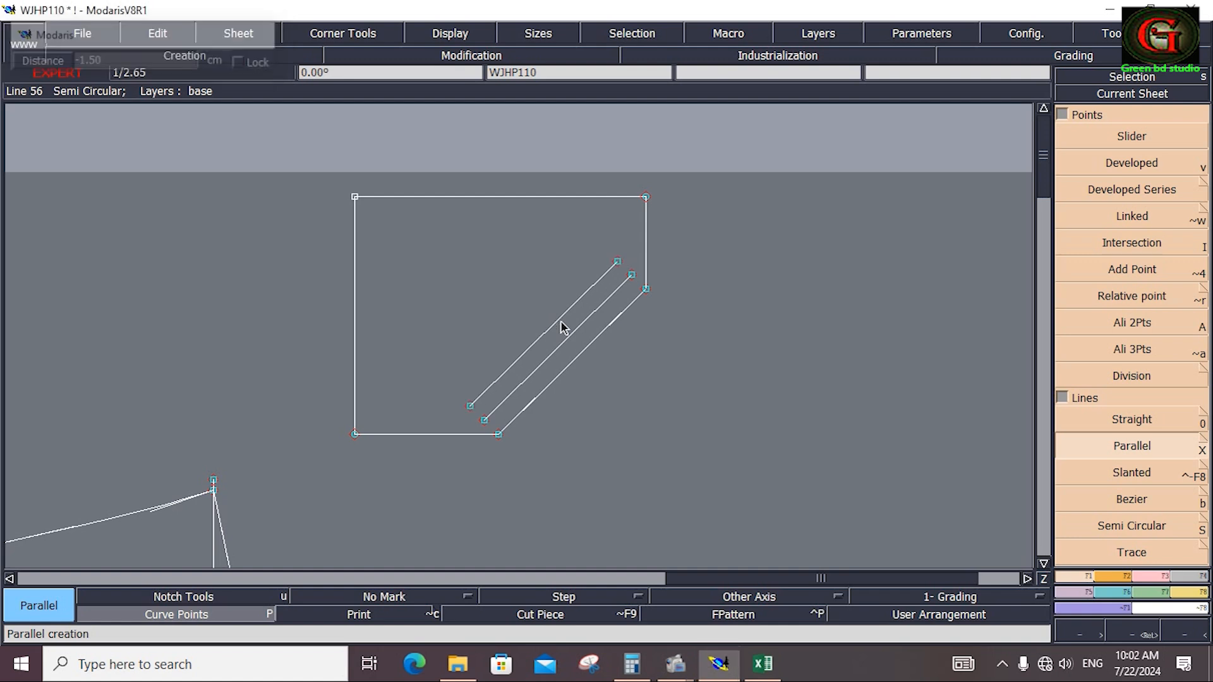
Close both ends of the slanted band by joining the two parallel lines' endpoints with short Bezier lines.
{"action": "key", "text": "b"}
{"action": "left_click", "coordinate": [484, 420]}
{"action": "left_click", "coordinate": [470, 407]}
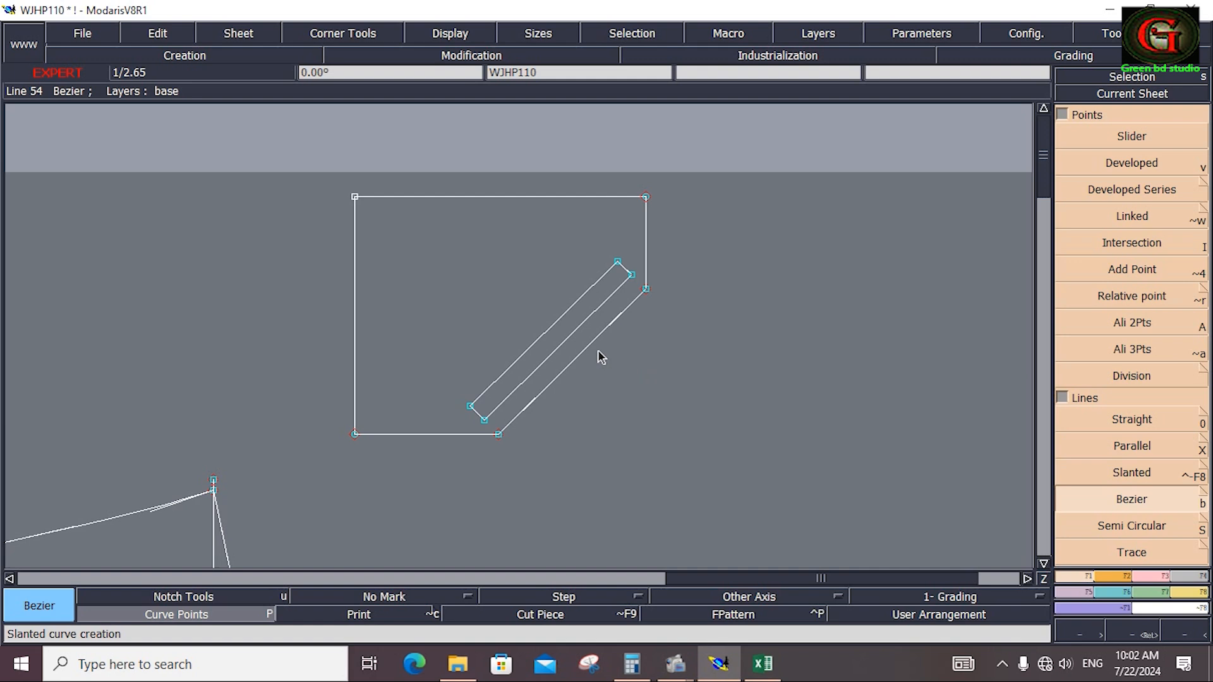
Select the parallel line nearest the pocket's diagonal edge and show the whole sheet.
{"action": "key", "text": "s"}
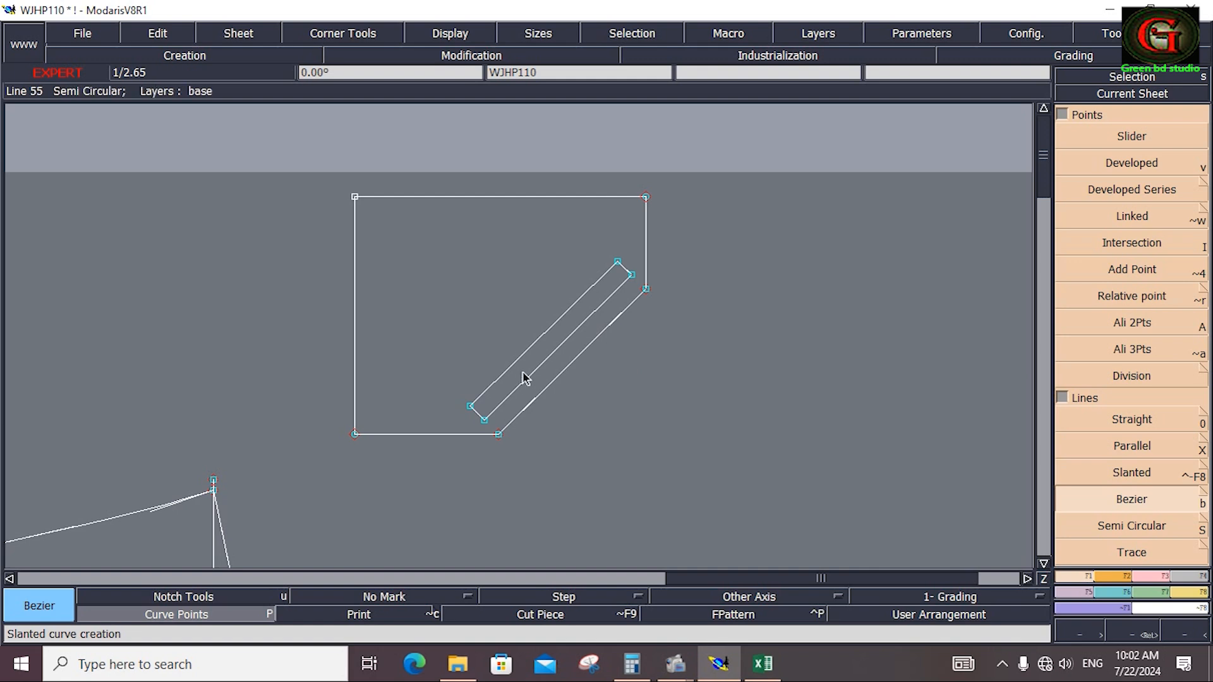
{"action": "key", "text": "ctrl+z"}
{"action": "key", "text": "s"}
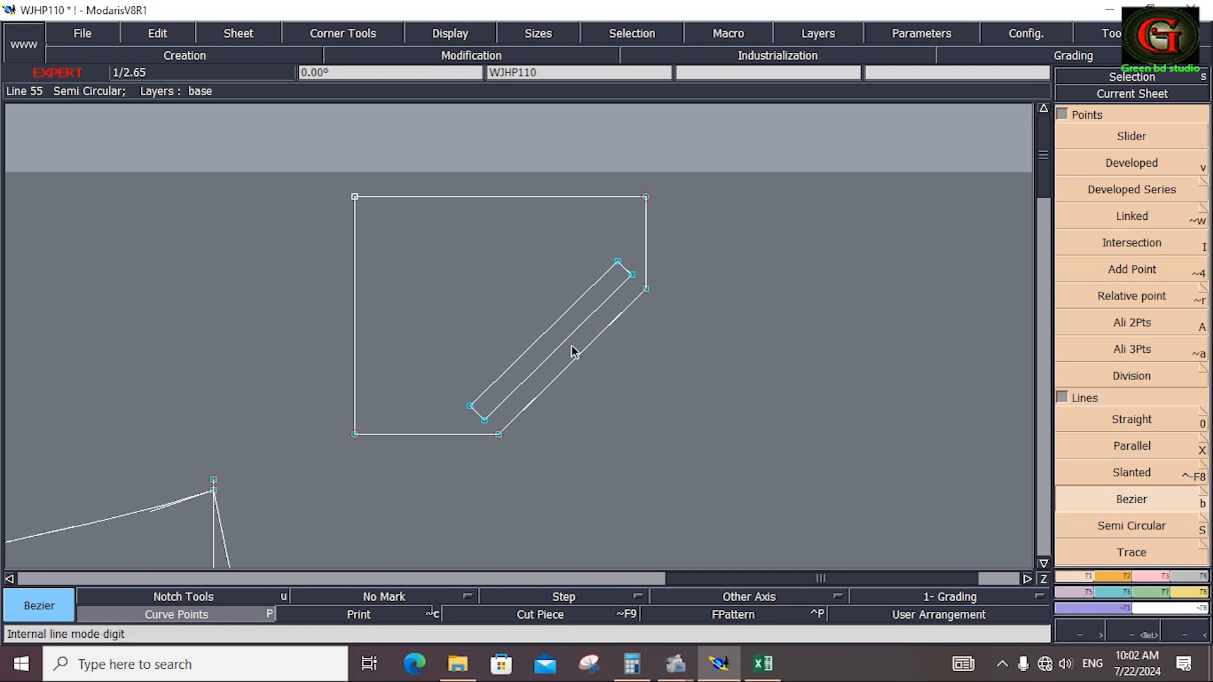
{"action": "left_click", "coordinate": [588, 315]}
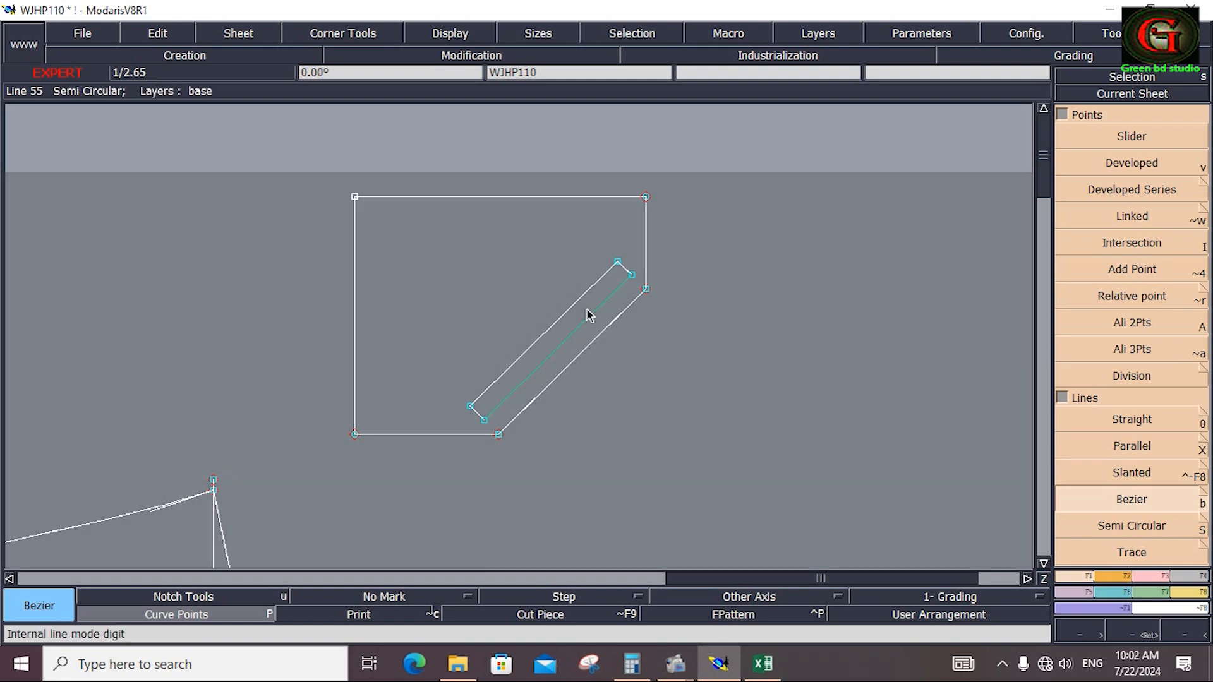
{"action": "key", "text": "ctrl+z"}
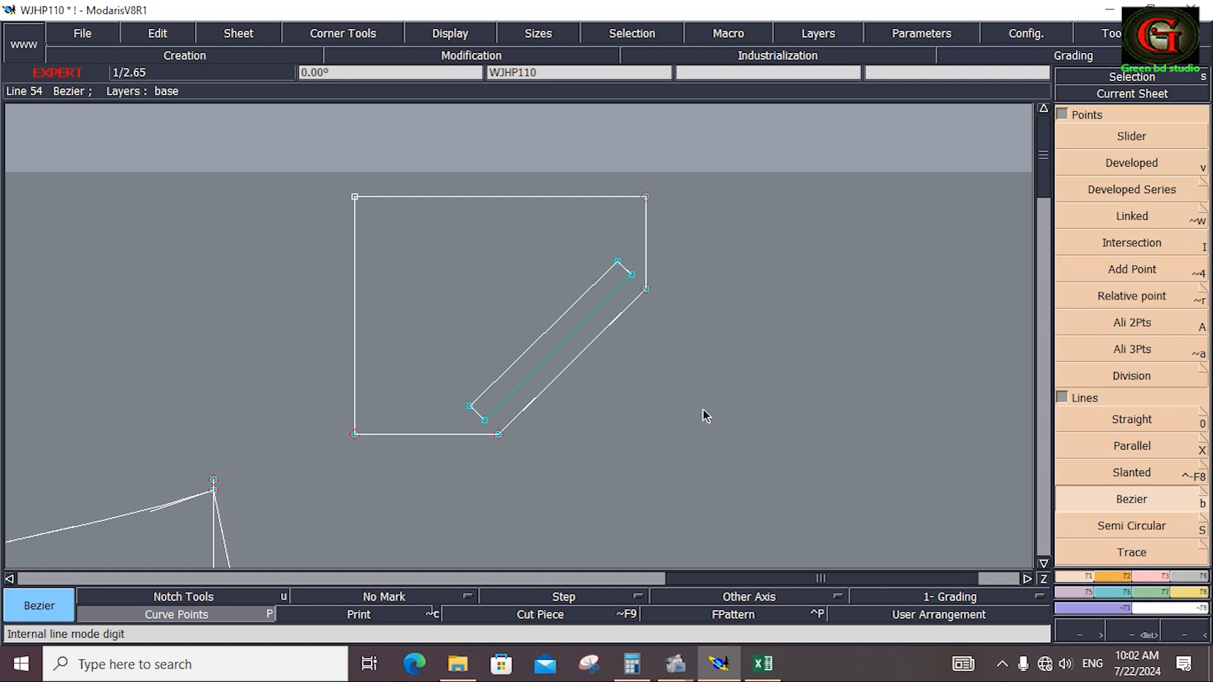
{"action": "key", "text": "j"}
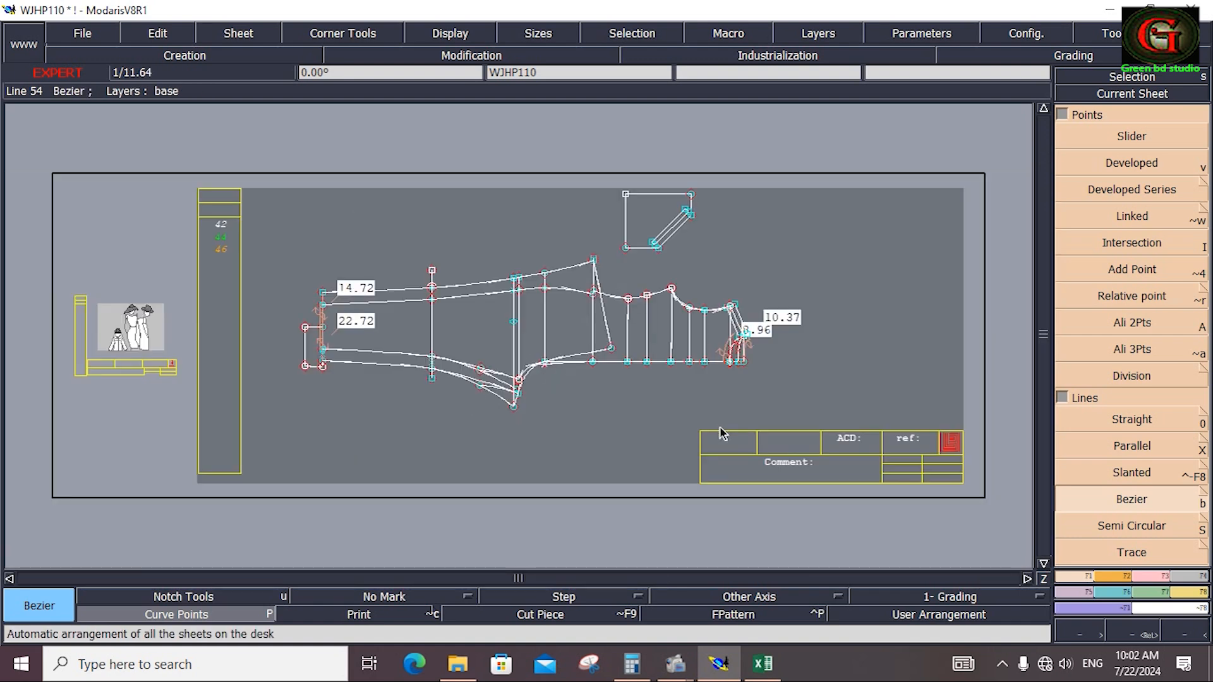
Switch to the Excel measurement chart and fill the FR POCKET LENGTH and FR POCKET WIDTH rows yellow through size 46.
{"action": "left_click", "coordinate": [762, 664]}
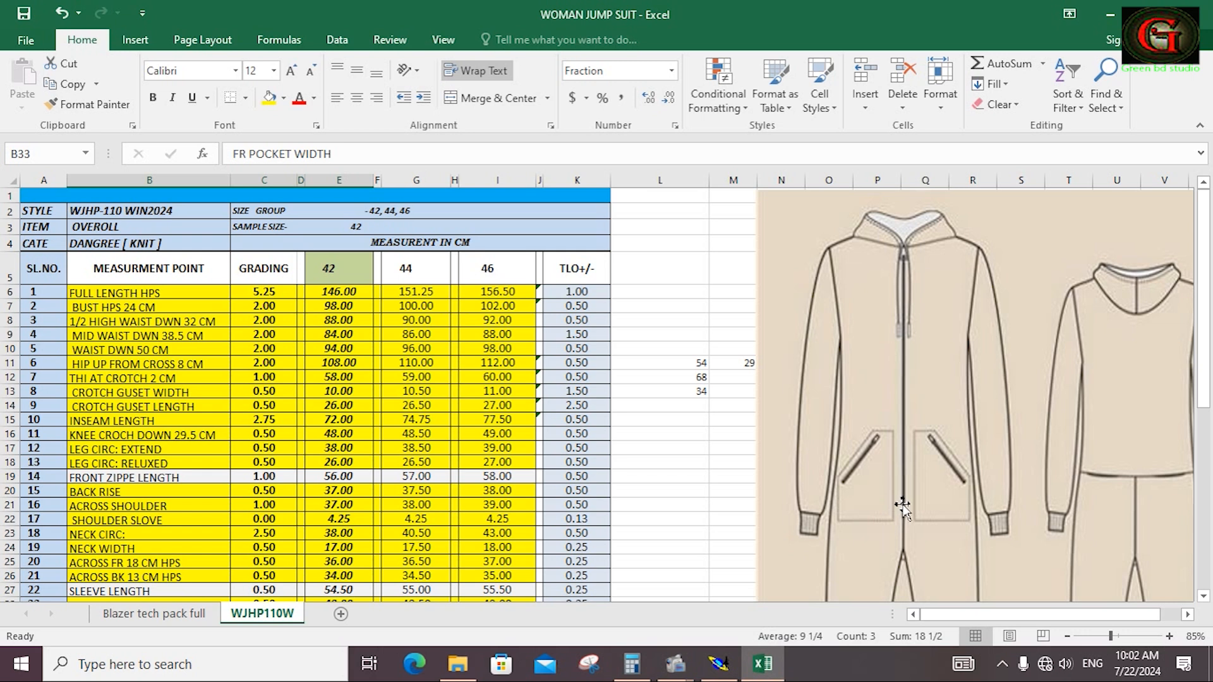
{"action": "scroll", "coordinate": [901, 502], "scroll_direction": "down", "scroll_amount": 9}
{"action": "scroll", "coordinate": [897, 439], "scroll_direction": "up", "scroll_amount": 9}
{"action": "scroll", "coordinate": [501, 463], "scroll_direction": "down", "scroll_amount": 9}
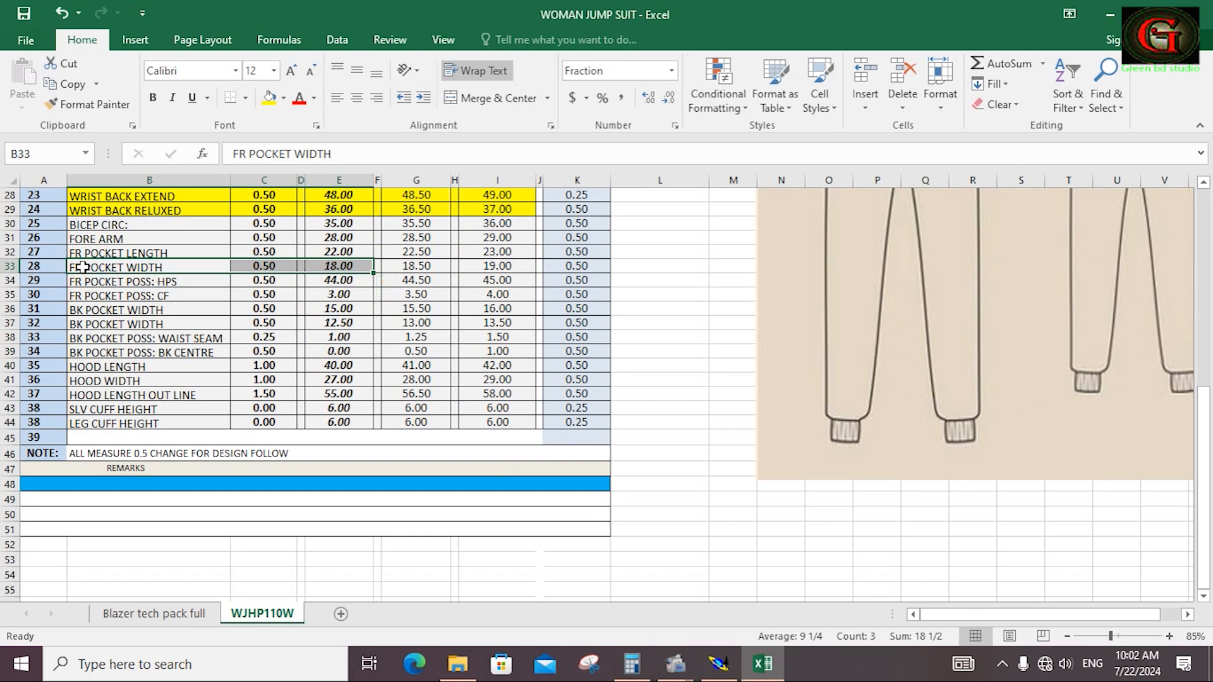
{"action": "left_click_drag", "start_coordinate": [82, 267], "coordinate": [497, 251]}
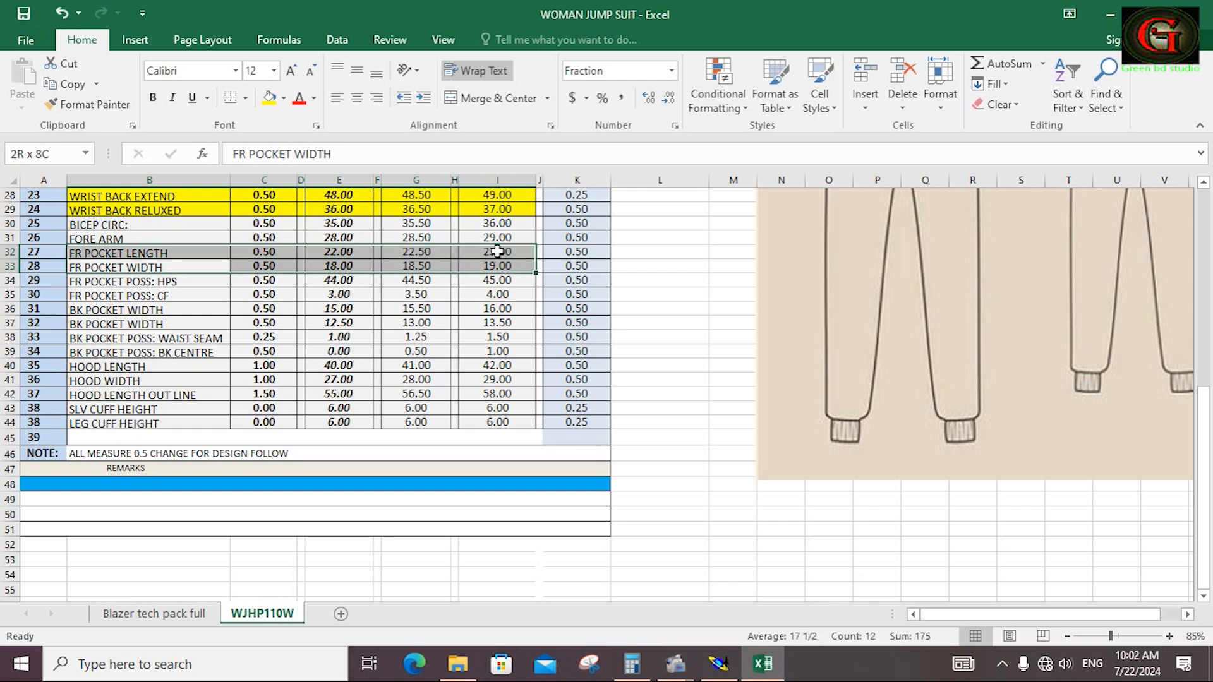
{"action": "left_click", "coordinate": [270, 98]}
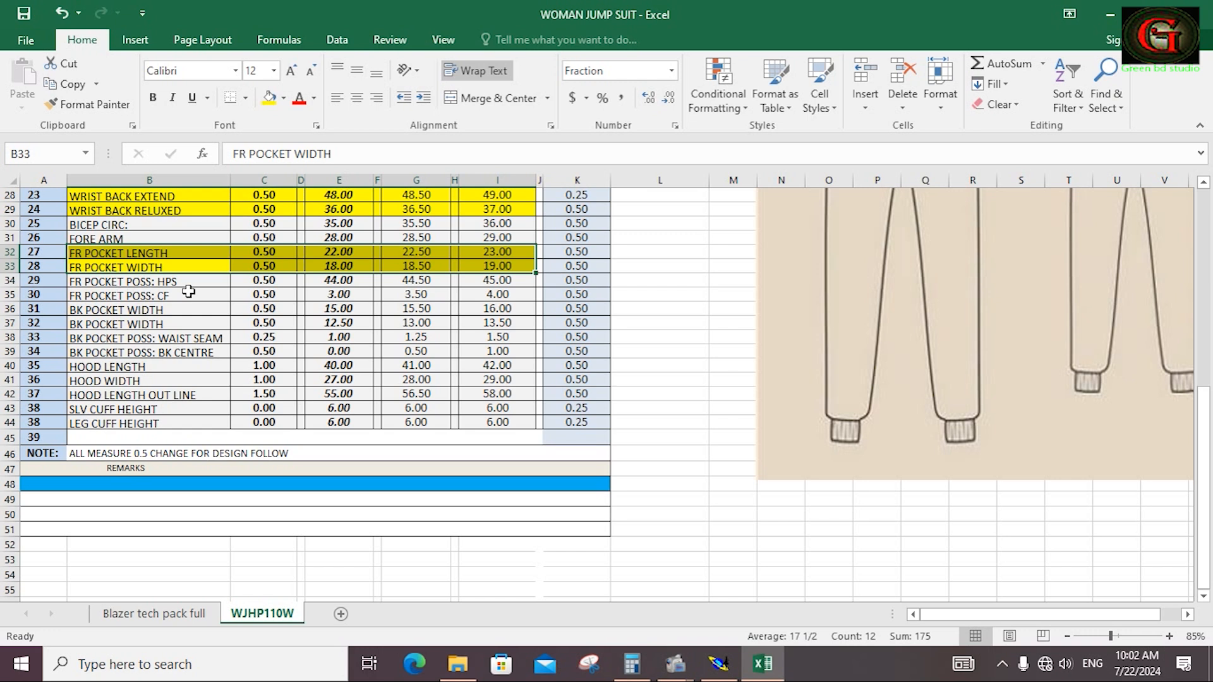
Switch back to Modaris, draw a 44 cm Bezier line from the bodice's high shoulder point toward the hem, and align its endpoints horizontally.
{"action": "left_click", "coordinate": [719, 666]}
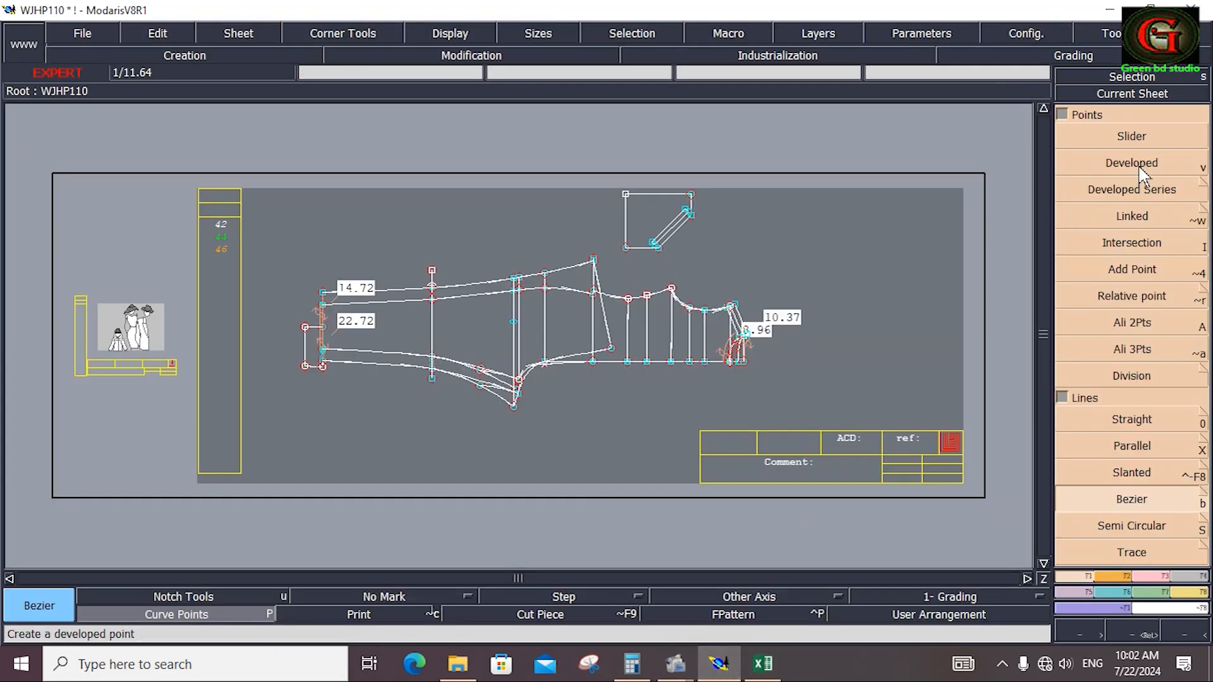
{"action": "left_click", "coordinate": [1134, 189]}
{"action": "key", "text": "z"}
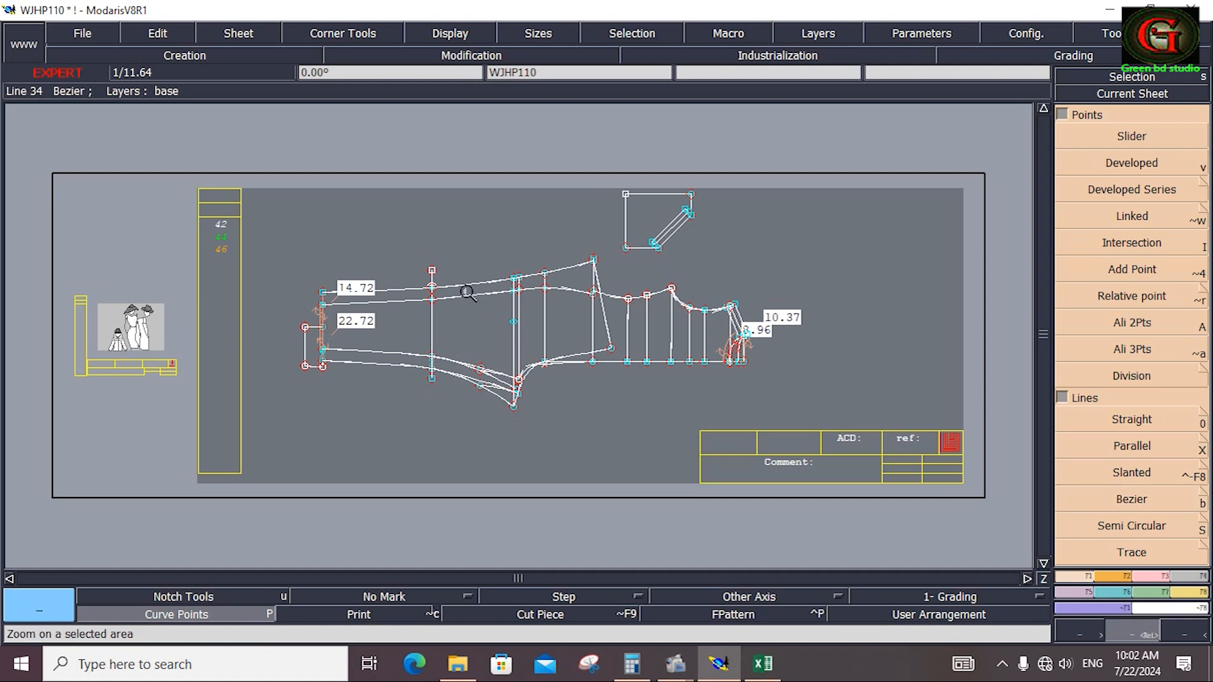
{"action": "left_click_drag", "start_coordinate": [444, 246], "coordinate": [775, 422]}
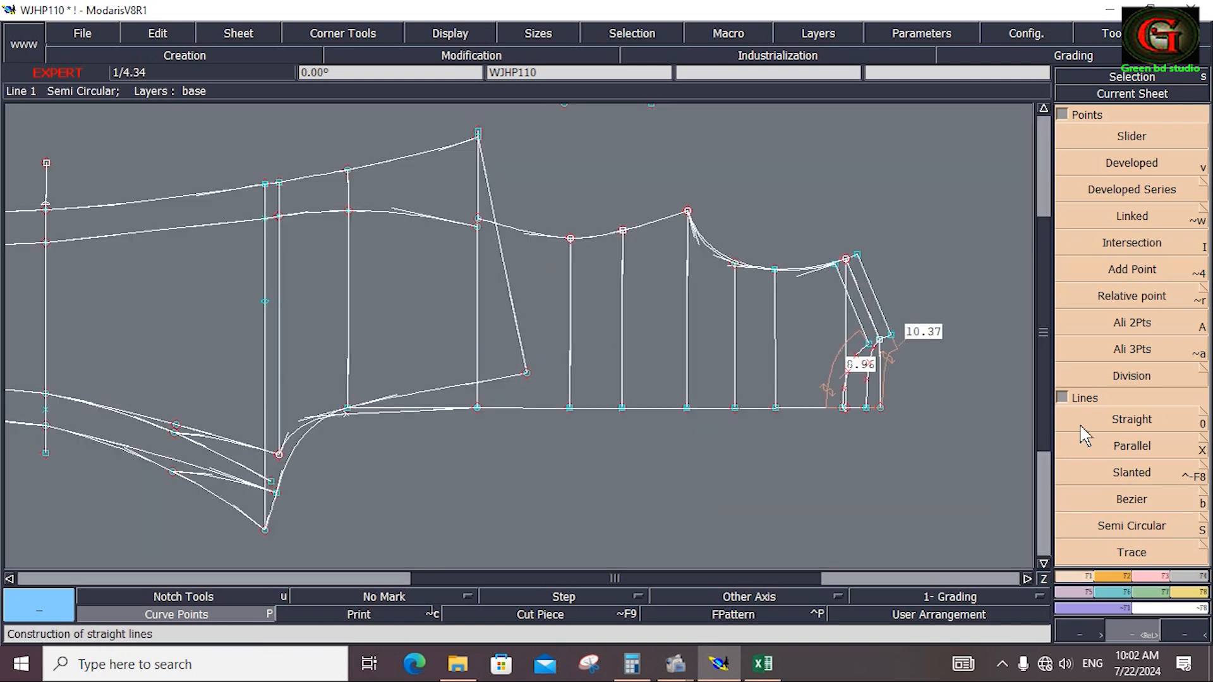
{"action": "left_click", "coordinate": [1134, 500]}
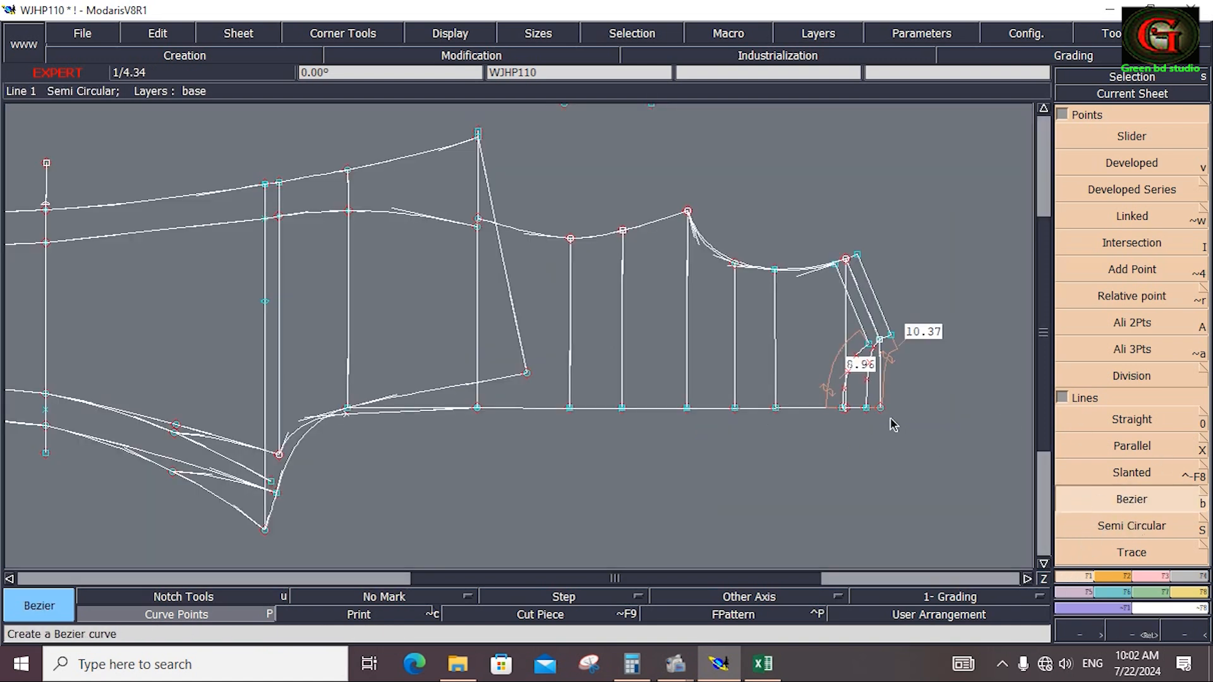
{"action": "left_click", "coordinate": [879, 341]}
{"action": "left_click", "coordinate": [131, 99]}
{"action": "type", "text": "18.50"}
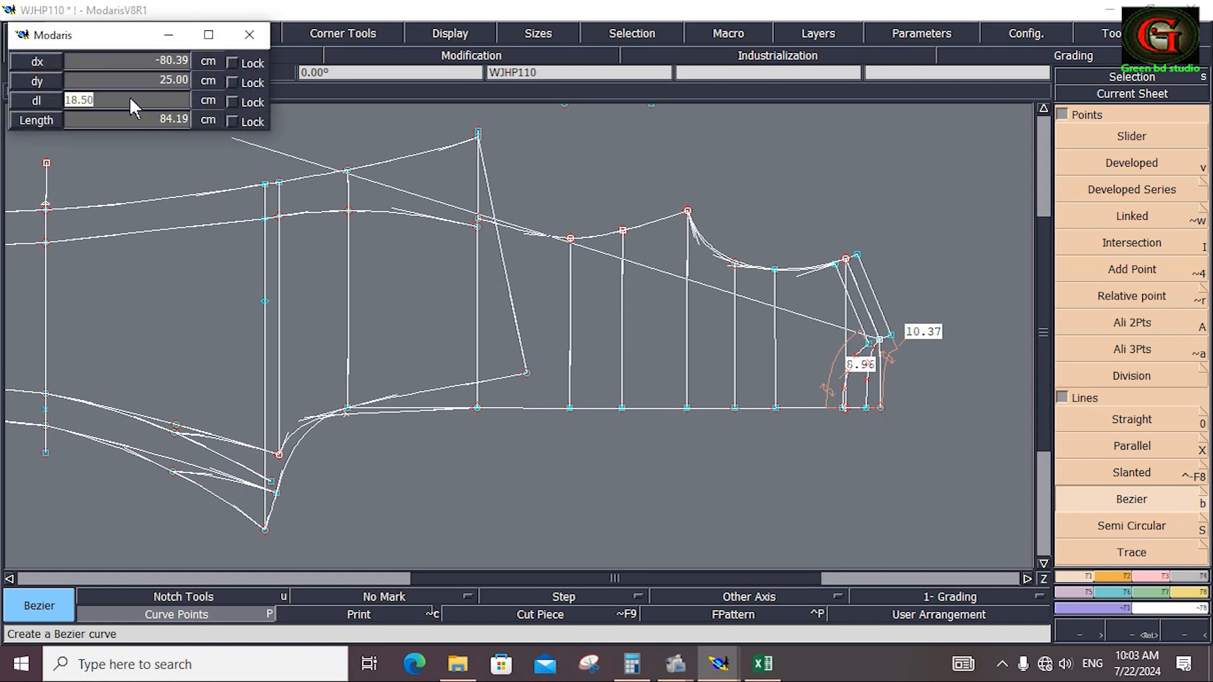
{"action": "type", "text": "44.00"}
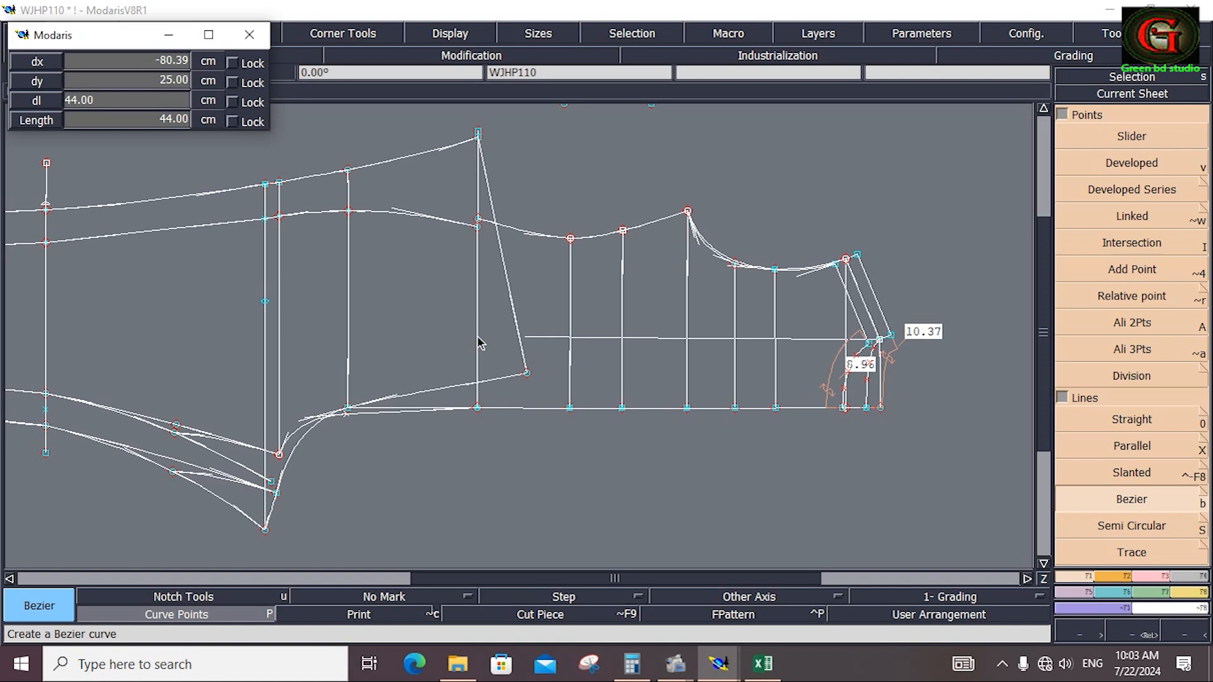
{"action": "left_click", "coordinate": [545, 375]}
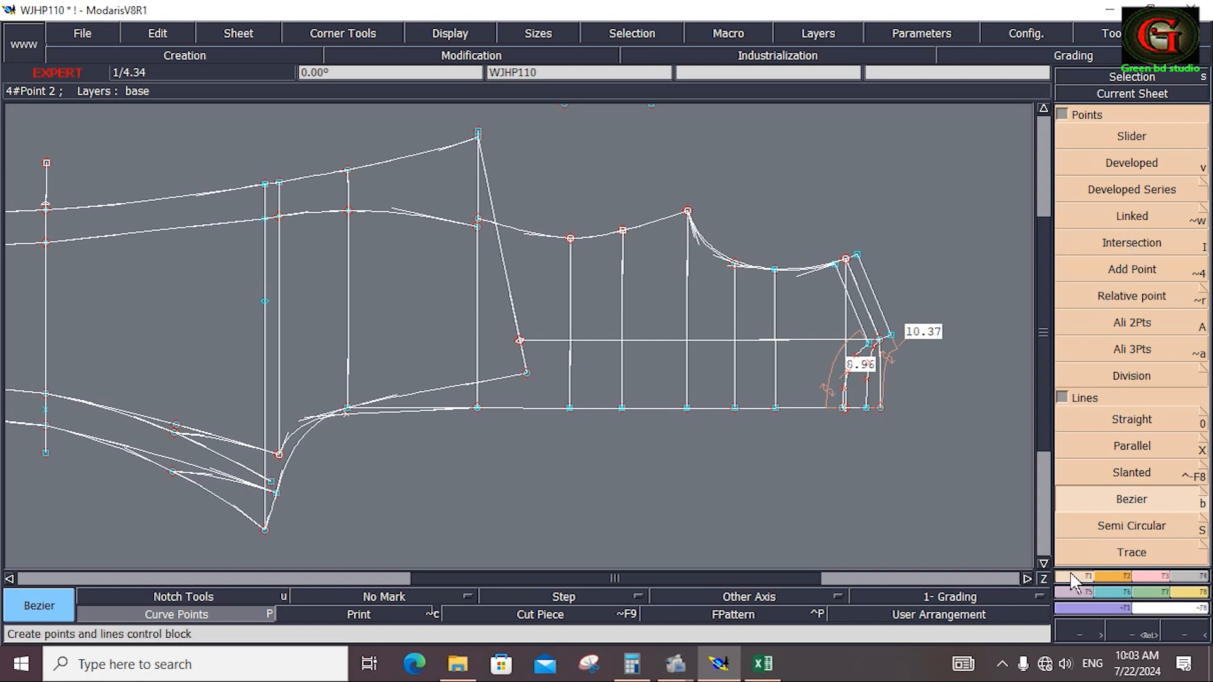
{"action": "left_click", "coordinate": [1132, 323]}
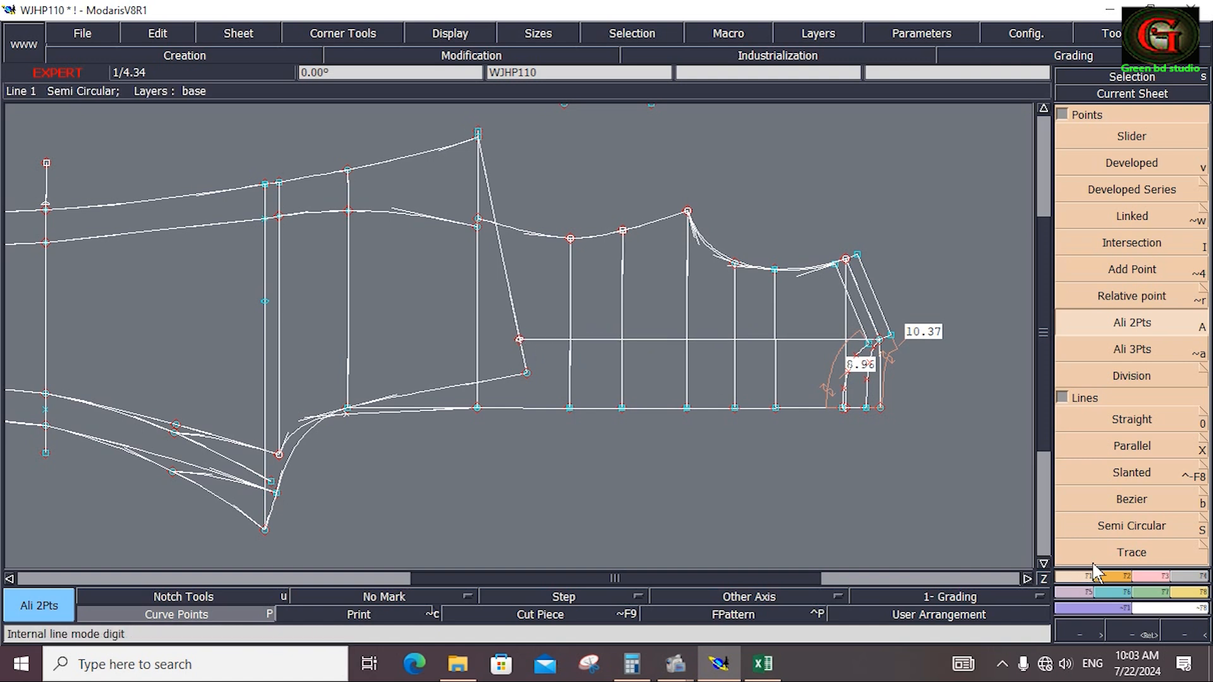
Place a developed point on the horizontal line 44 cm from the high shoulder point and insert it into the line.
{"action": "left_click", "coordinate": [1113, 166]}
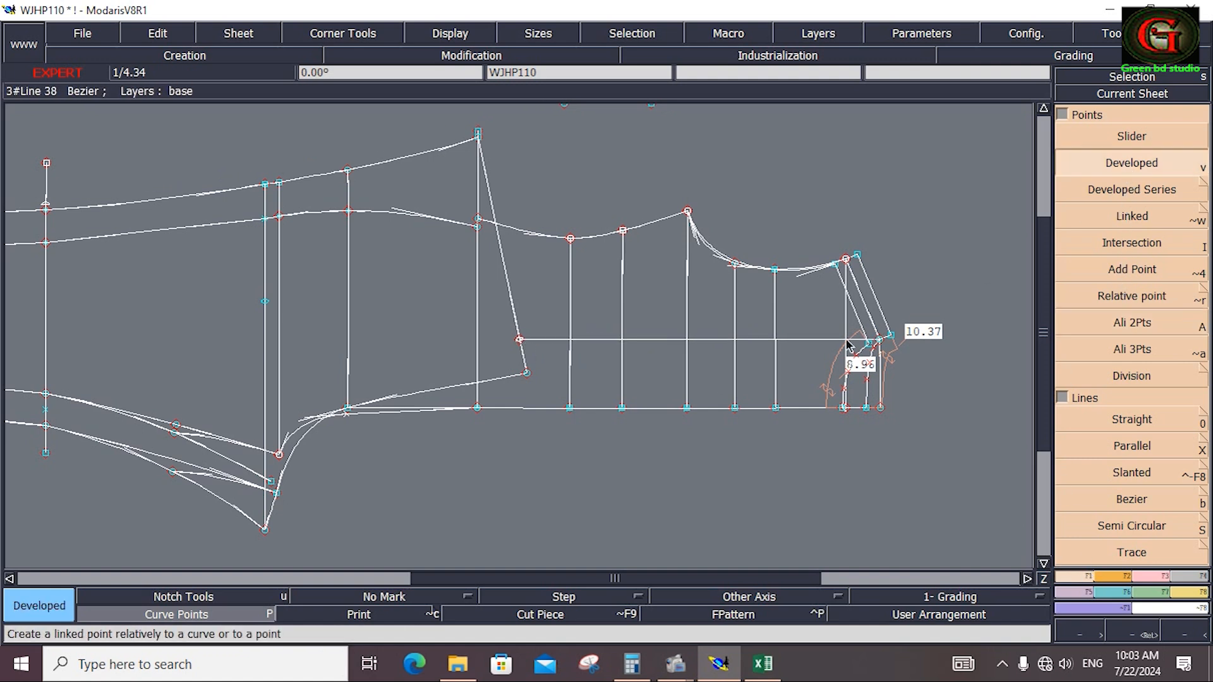
{"action": "left_click", "coordinate": [886, 339]}
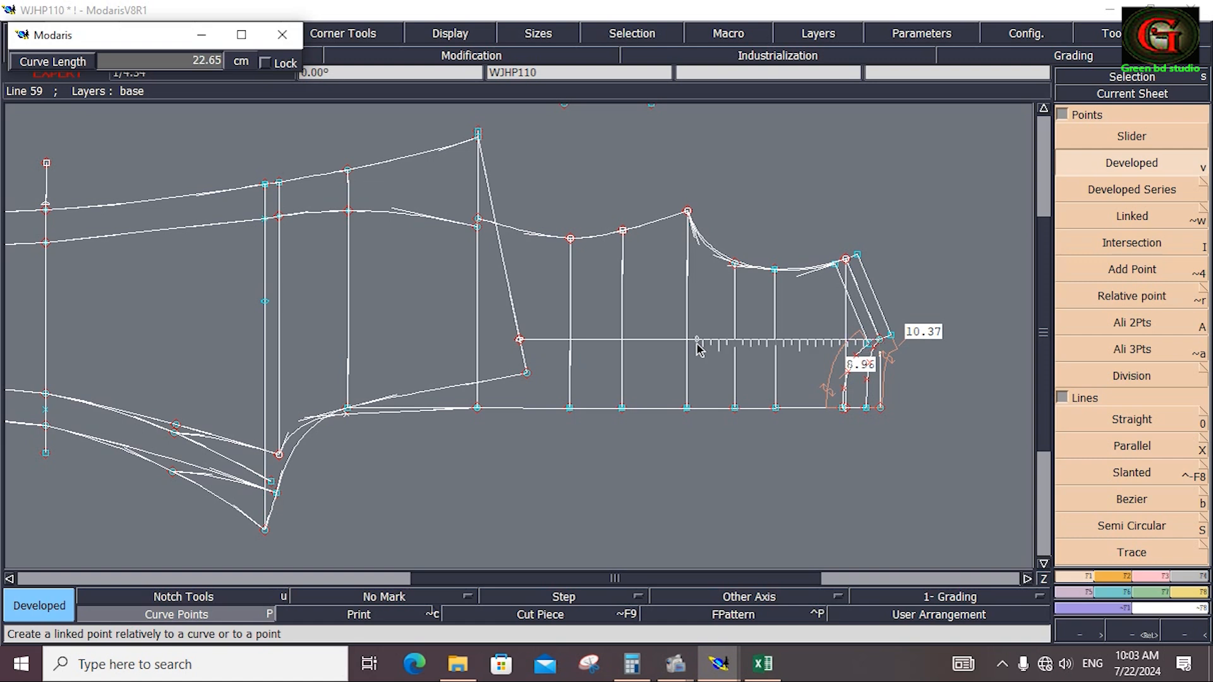
{"action": "type", "text": "13.00"}
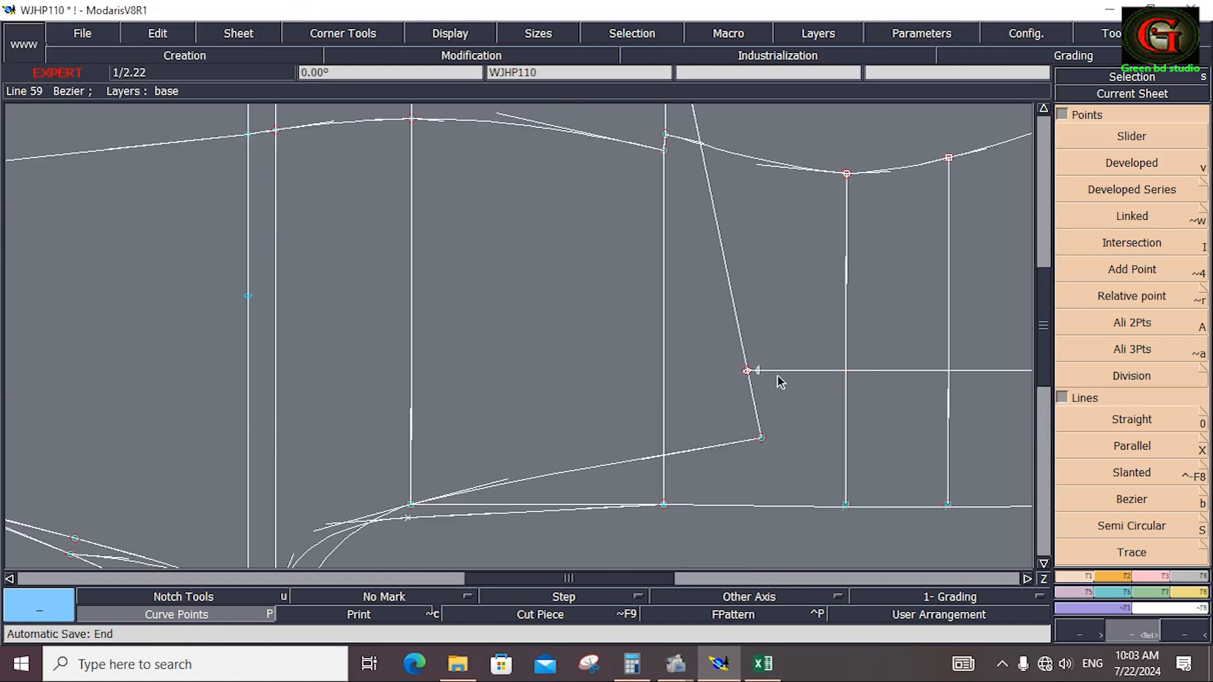
{"action": "key", "text": "i"}
{"action": "left_click", "coordinate": [756, 373]}
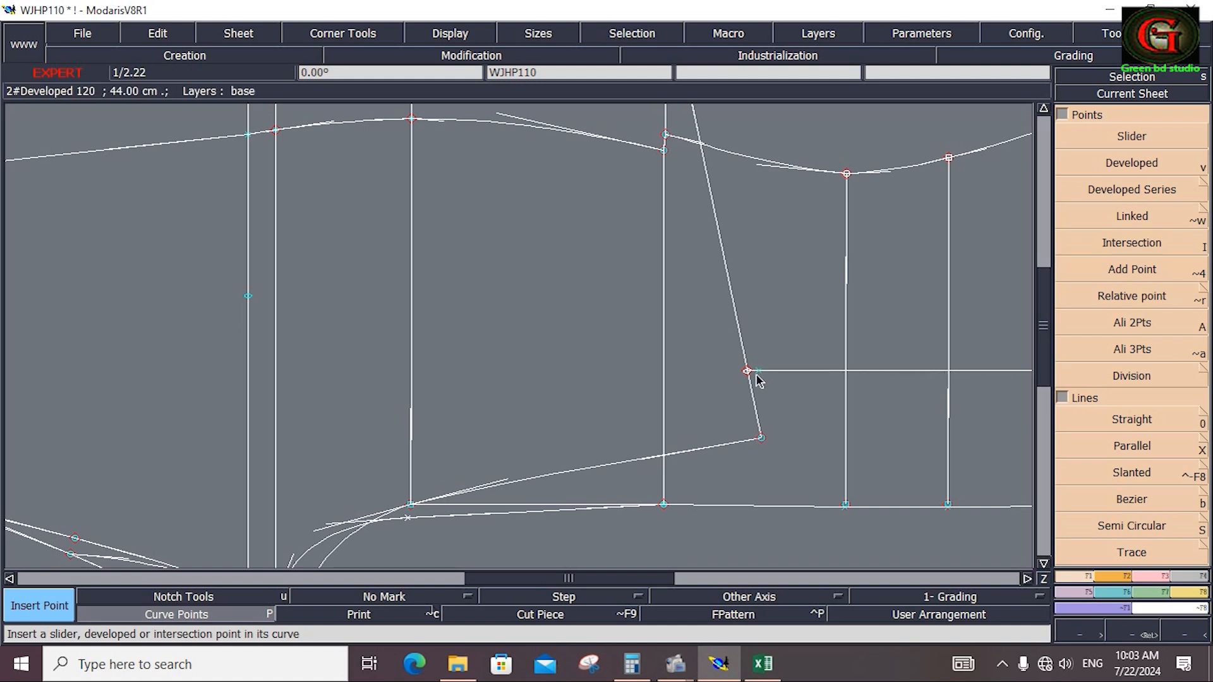
Trim the horizontal line at its developed point 44 cm from the high shoulder point by deleting the leftover end piece.
{"action": "left_click", "coordinate": [1146, 576]}
{"action": "left_click", "coordinate": [1093, 395]}
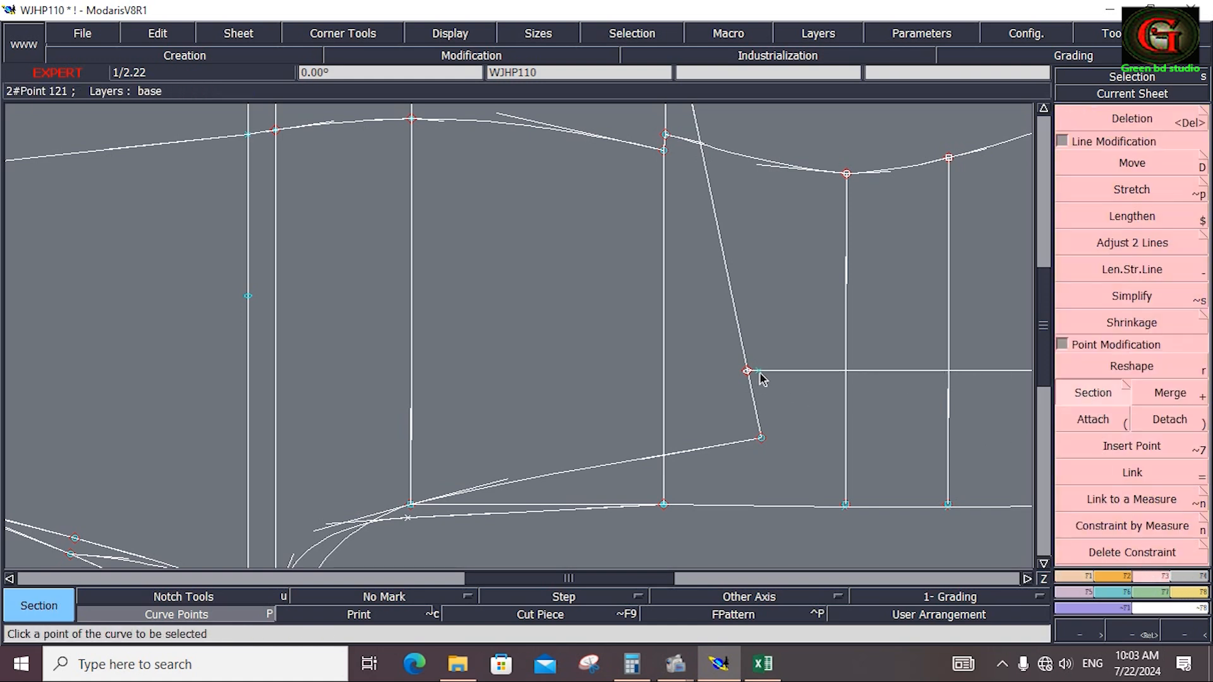
{"action": "left_click", "coordinate": [1114, 367]}
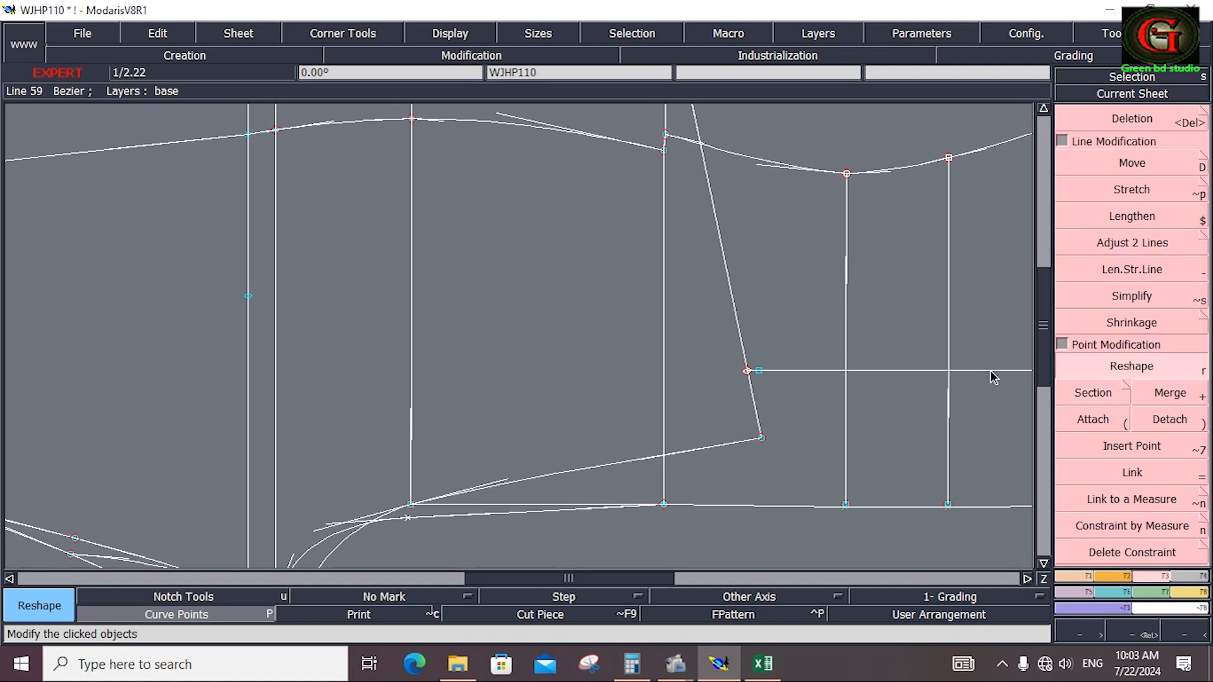
{"action": "left_click_drag", "start_coordinate": [746, 375], "coordinate": [722, 252]}
{"action": "key", "text": "Delete"}
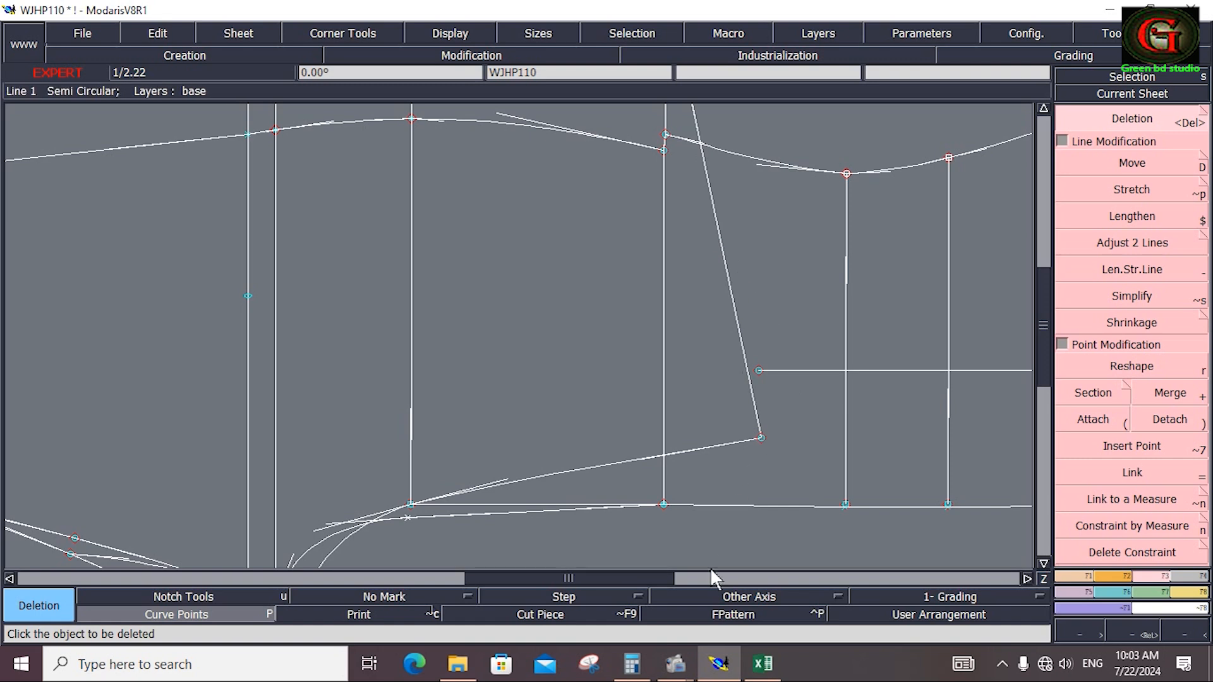
Switch to the Excel chart, fill the FR POCKET POSS: HPS and CF rows yellow through size 46, and return to Modaris.
{"action": "left_click", "coordinate": [763, 664]}
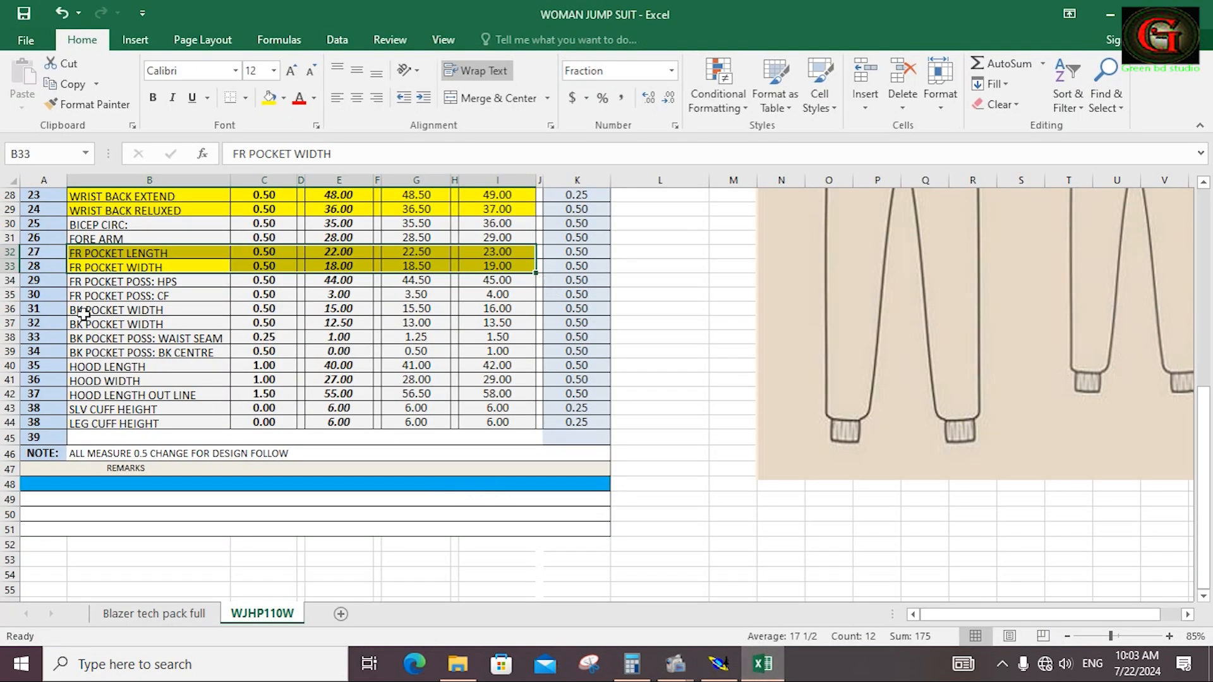
{"action": "left_click_drag", "start_coordinate": [92, 286], "coordinate": [524, 295]}
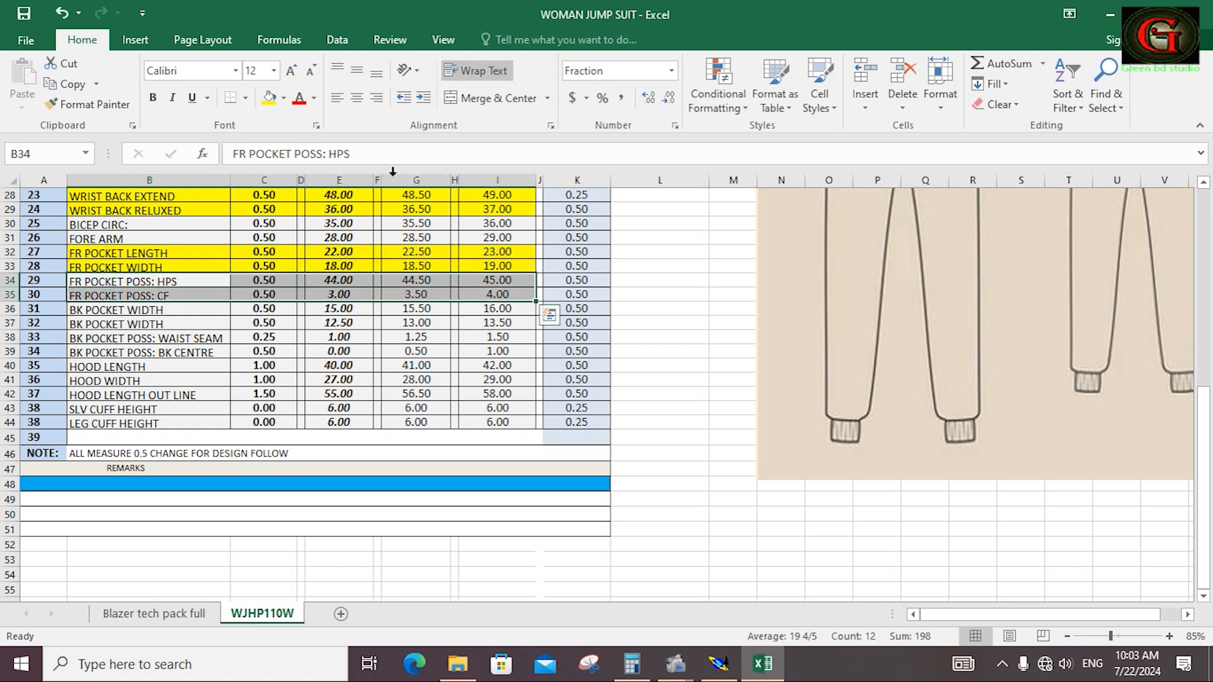
{"action": "left_click", "coordinate": [269, 97]}
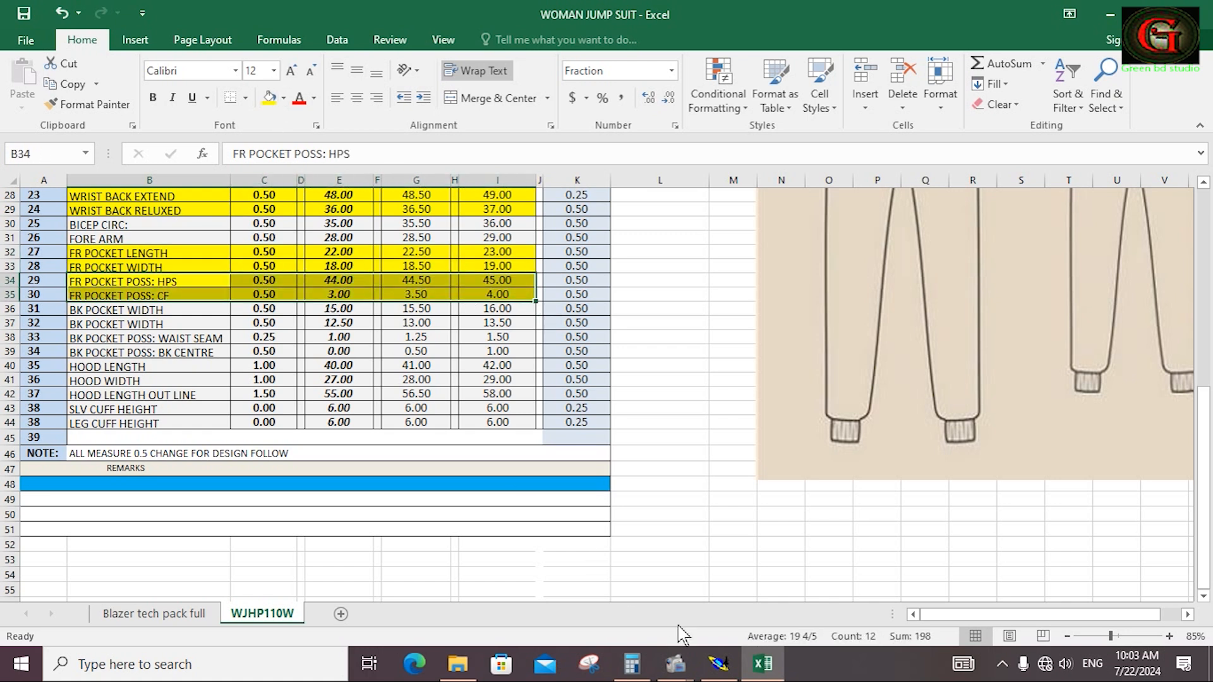
{"action": "left_click", "coordinate": [730, 678]}
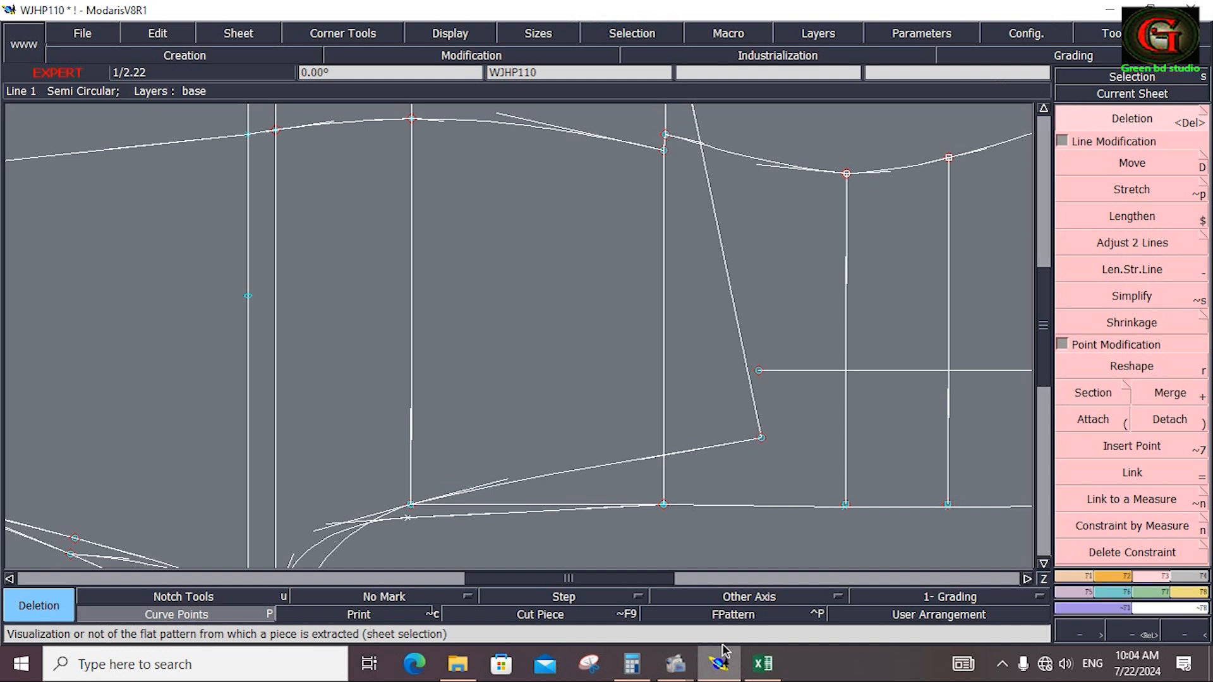
Try a parallel line about 7.6 cm inside the centre front line, and undo it.
{"action": "left_click", "coordinate": [1067, 574]}
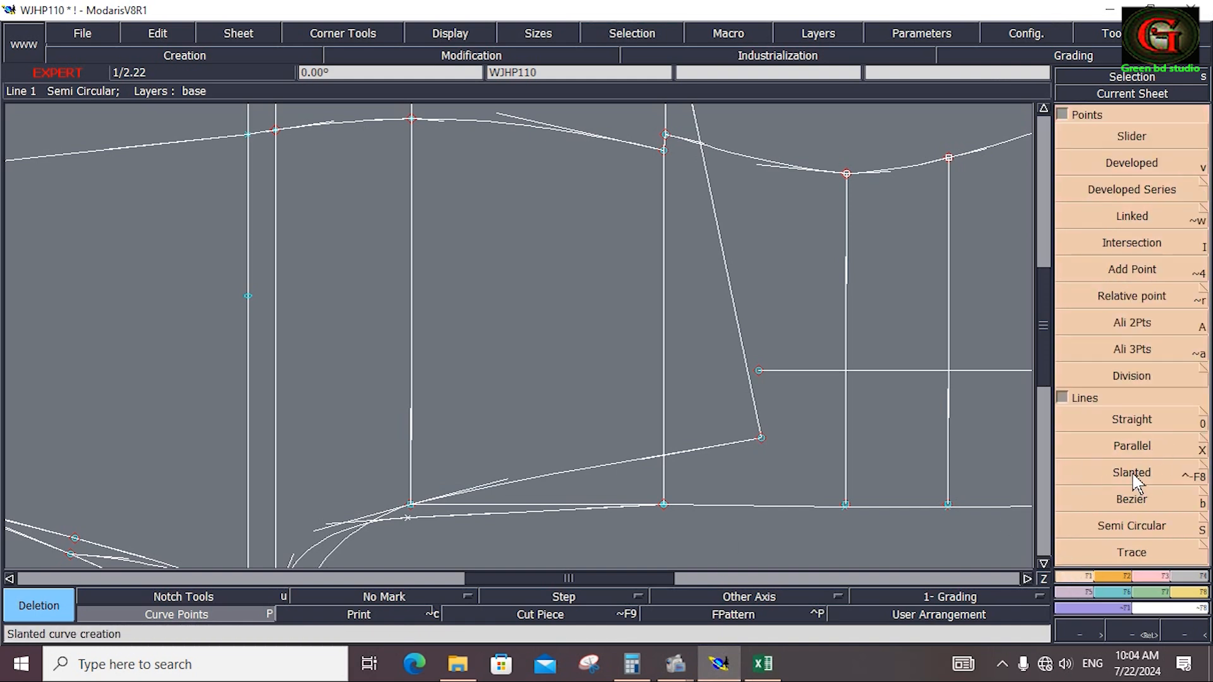
{"action": "left_click", "coordinate": [1129, 450]}
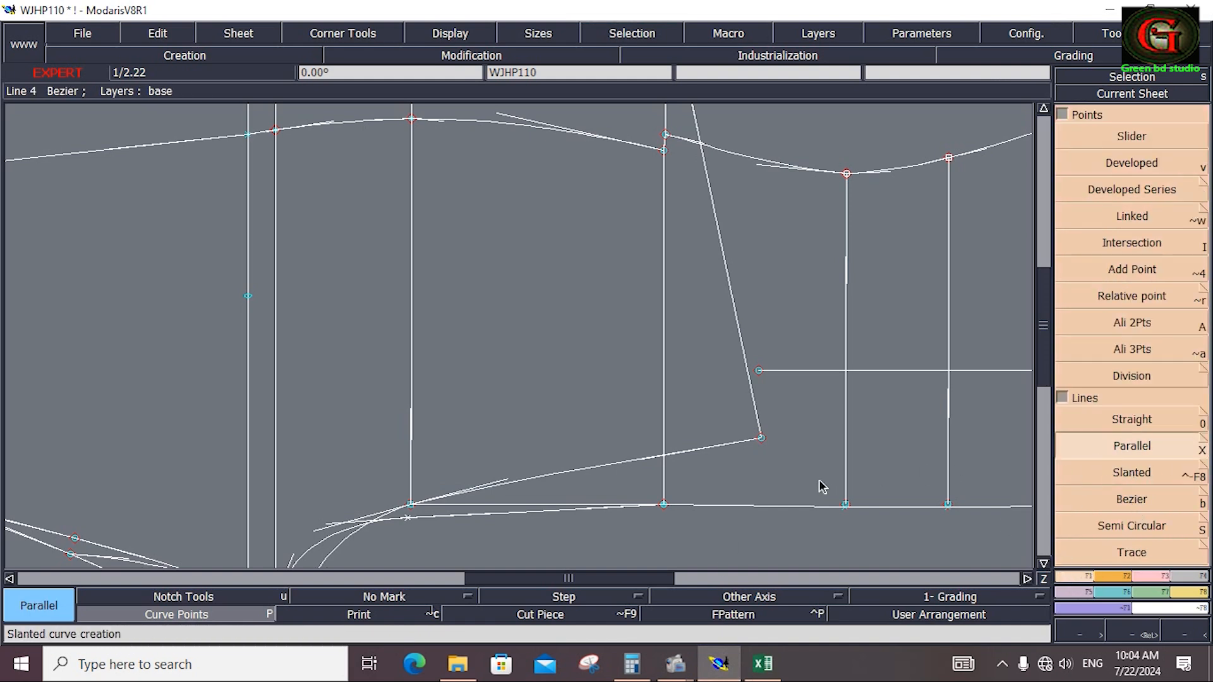
{"action": "left_click", "coordinate": [792, 506]}
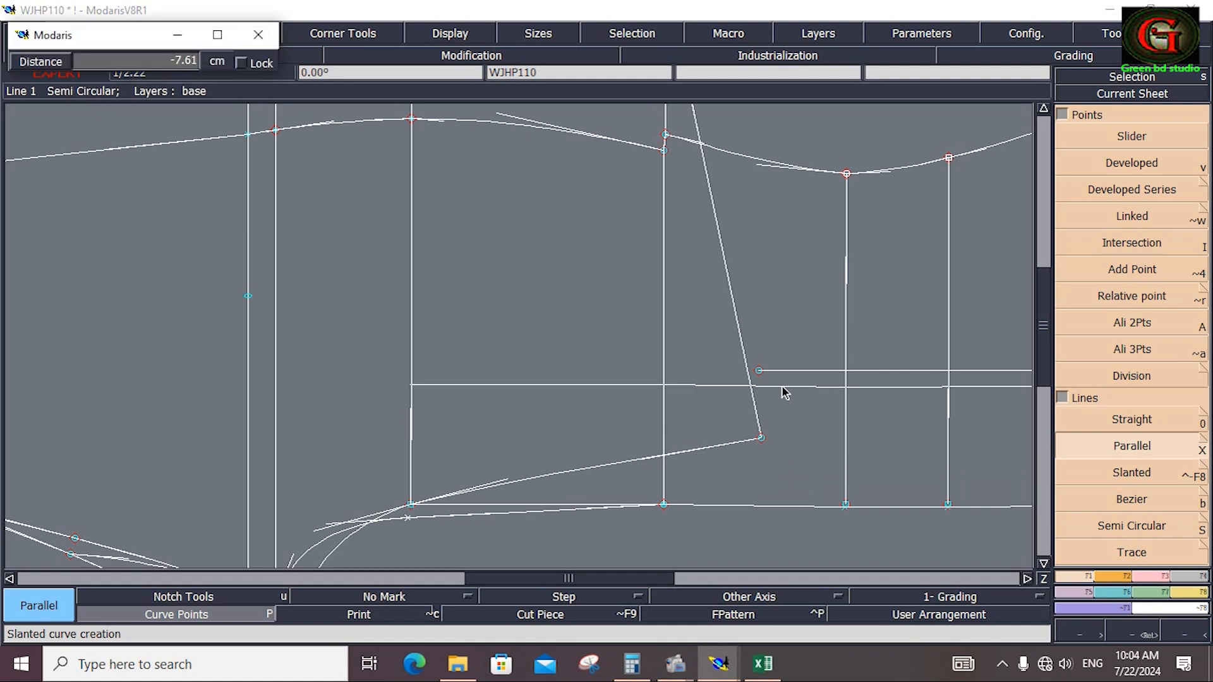
{"action": "left_click", "coordinate": [782, 386]}
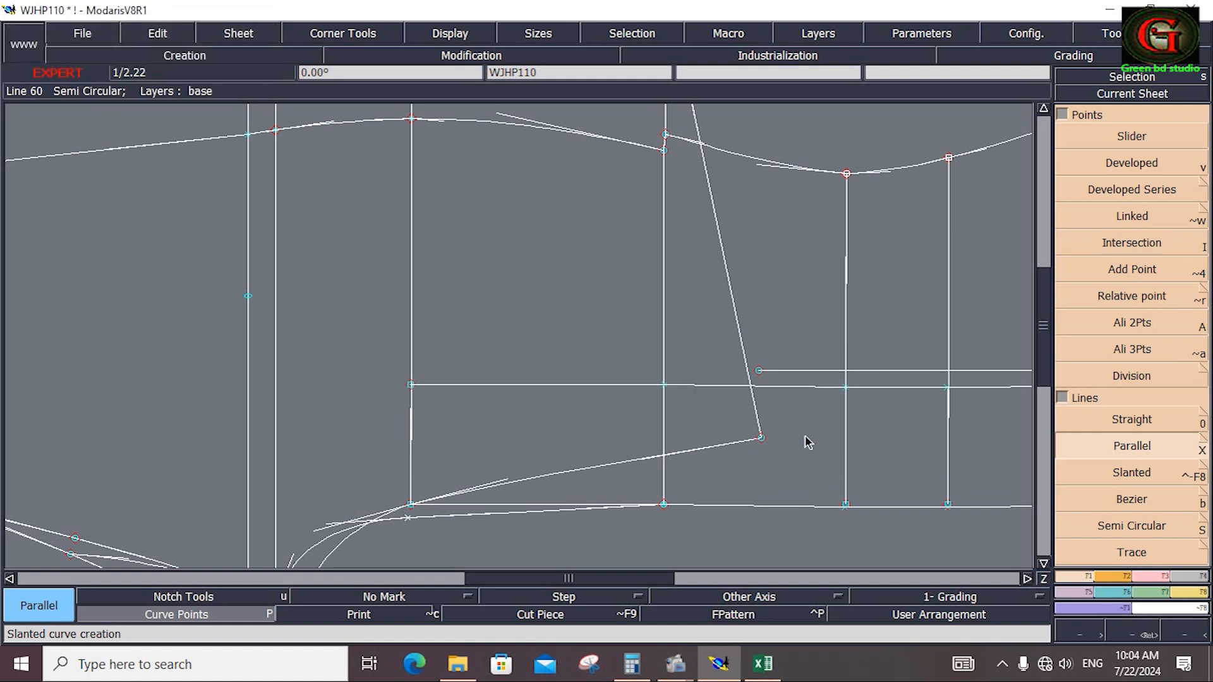
{"action": "key", "text": "ctrl+z"}
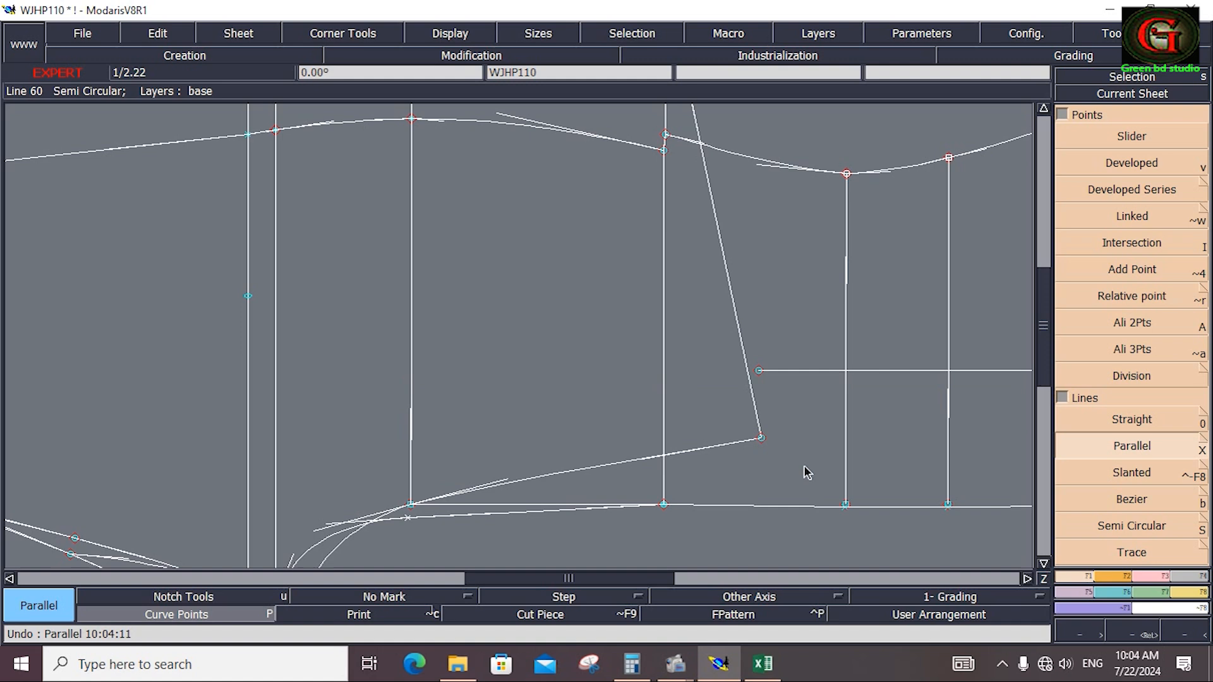
Try to align the centre front line's points between its neck end and the waist line with Ali 2Pts.
{"action": "left_click", "coordinate": [1023, 572]}
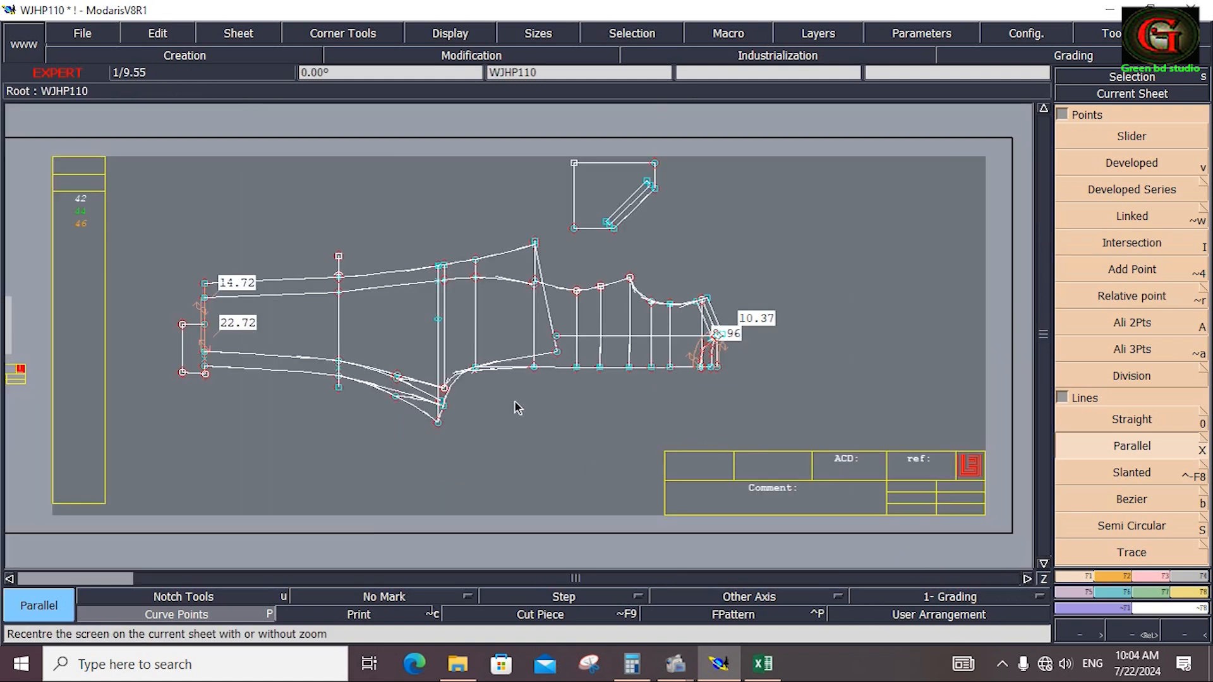
{"action": "left_click_drag", "start_coordinate": [415, 345], "coordinate": [766, 425]}
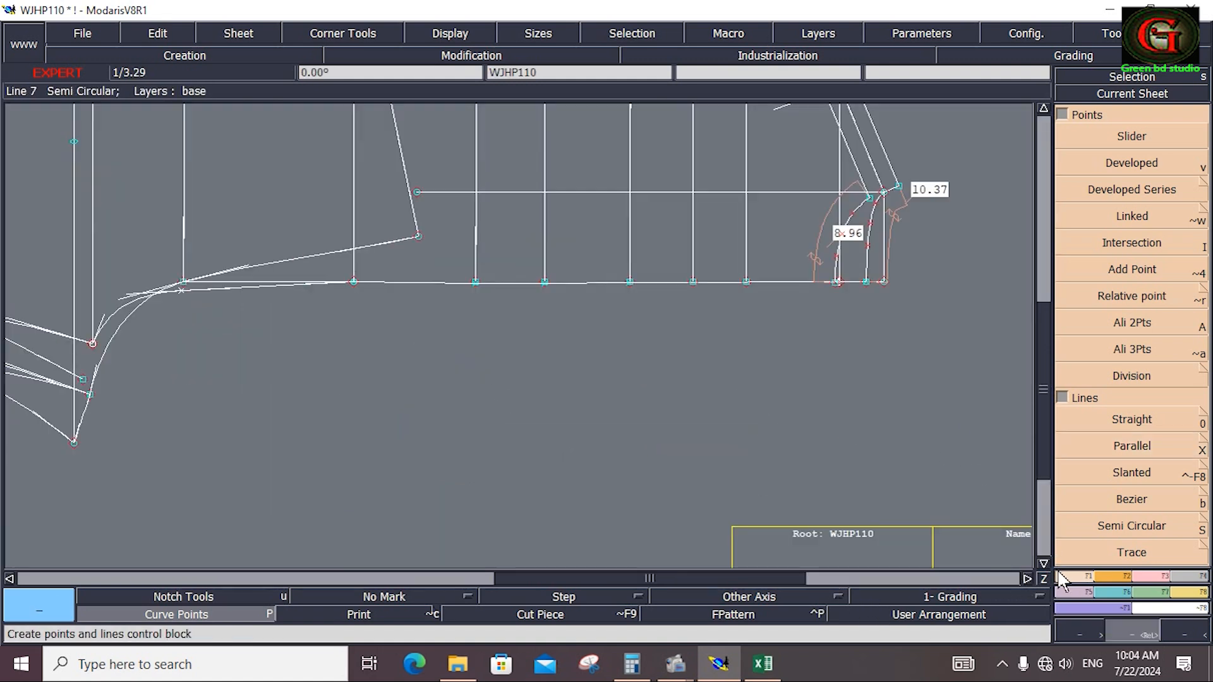
{"action": "left_click", "coordinate": [1122, 324]}
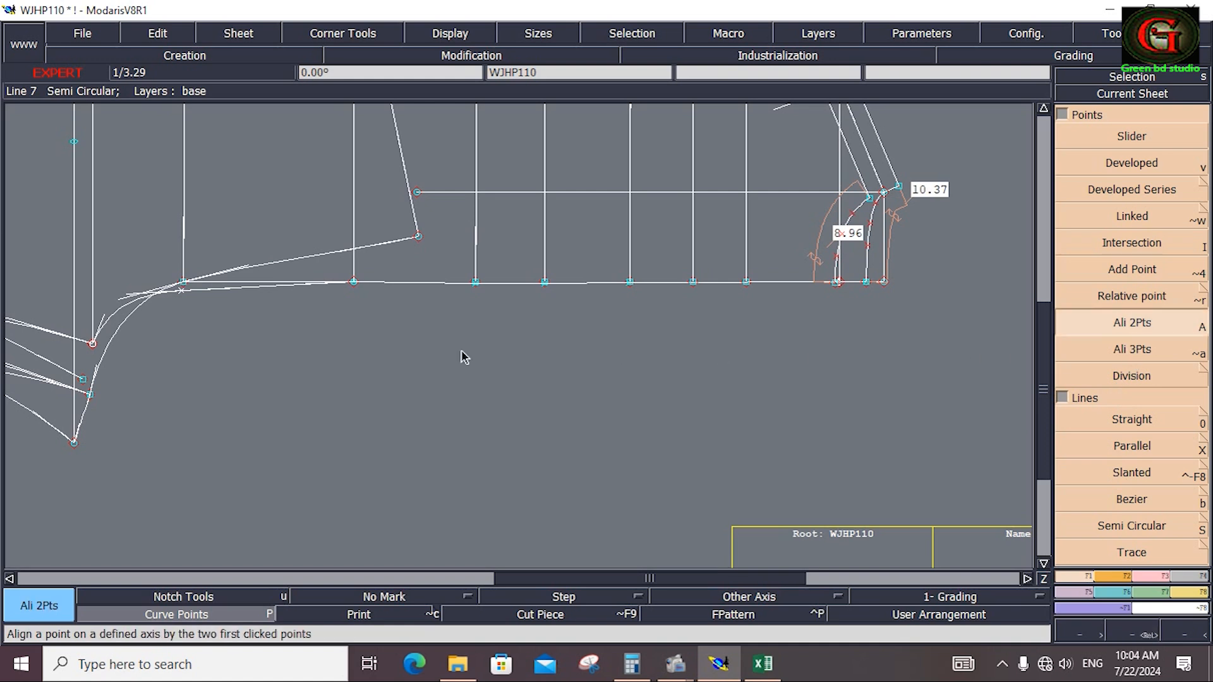
{"action": "left_click", "coordinate": [883, 282]}
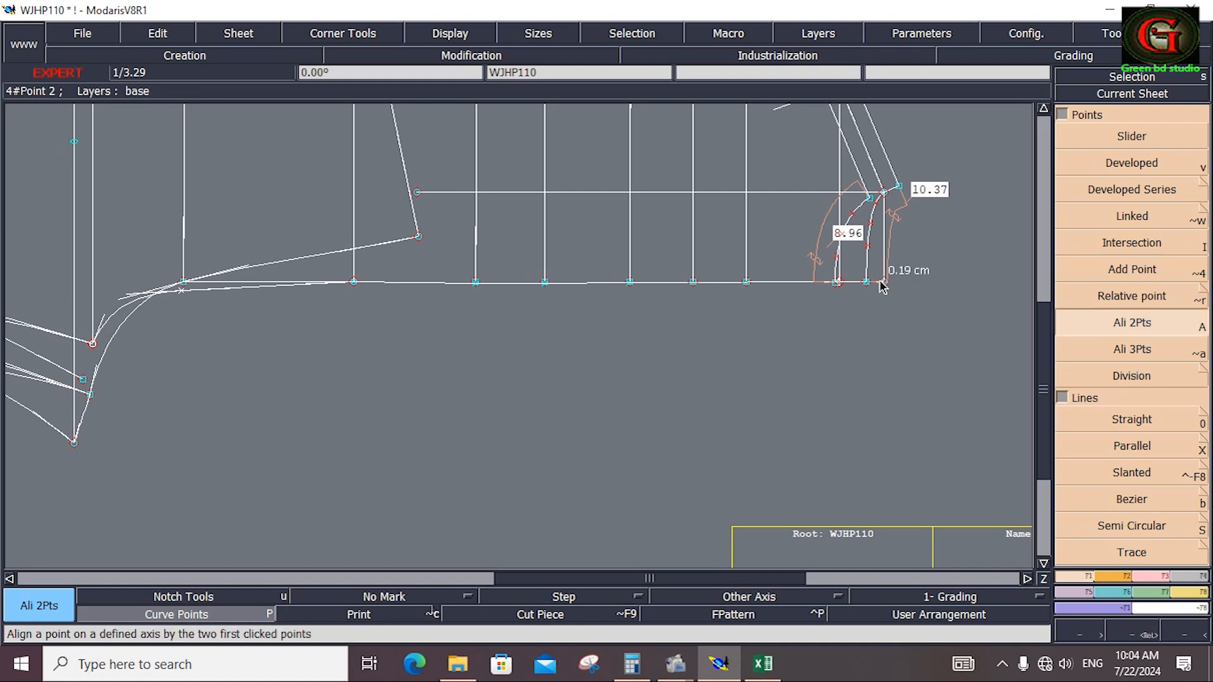
{"action": "left_click", "coordinate": [359, 283]}
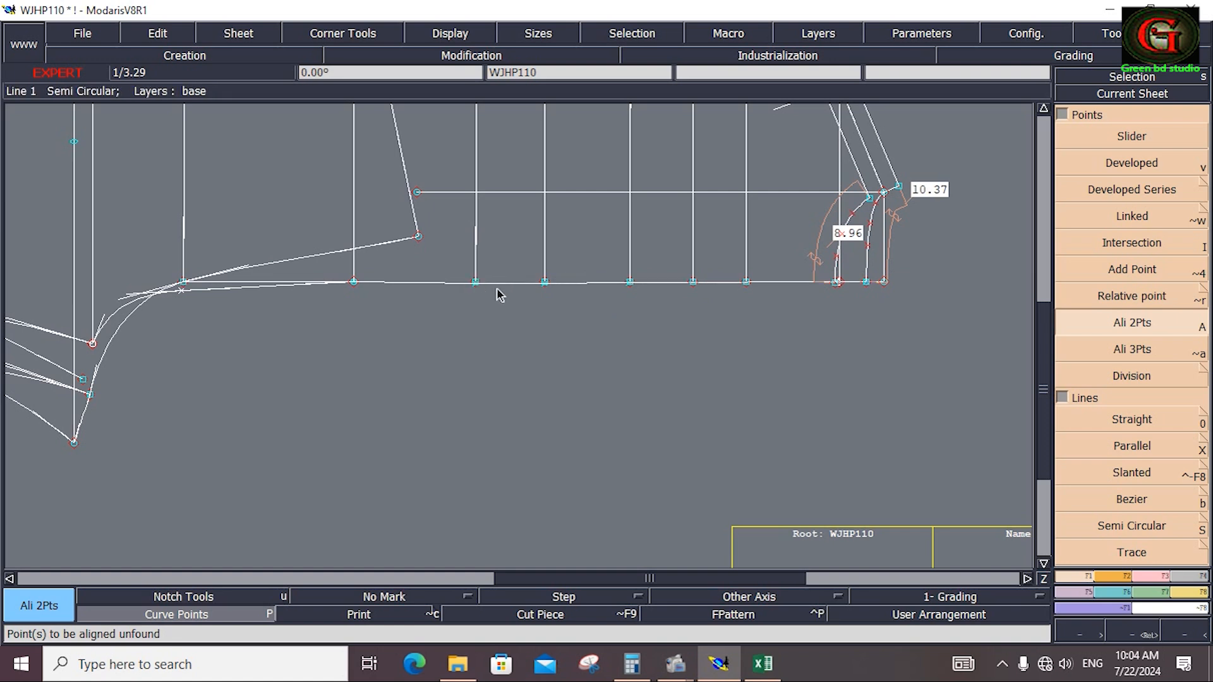
Delete the semi-circular centre front line and the front crotch curve that continues from it.
{"action": "key", "text": "Delete"}
{"action": "left_click", "coordinate": [671, 284]}
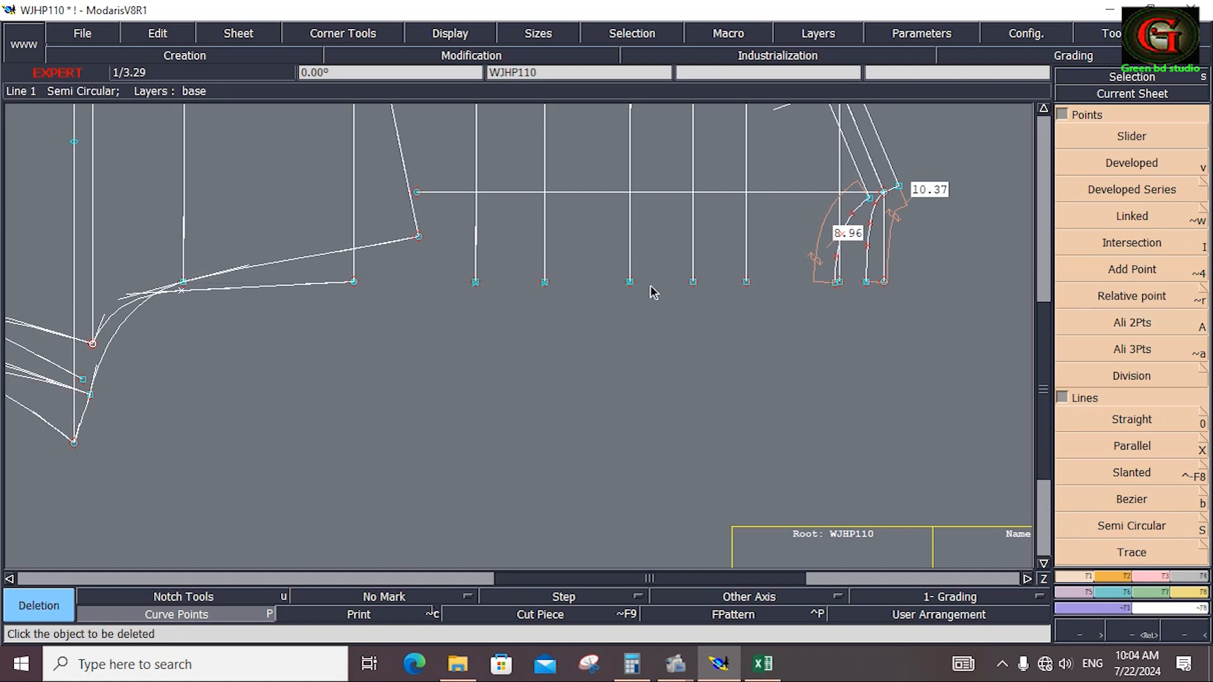
{"action": "left_click", "coordinate": [255, 295]}
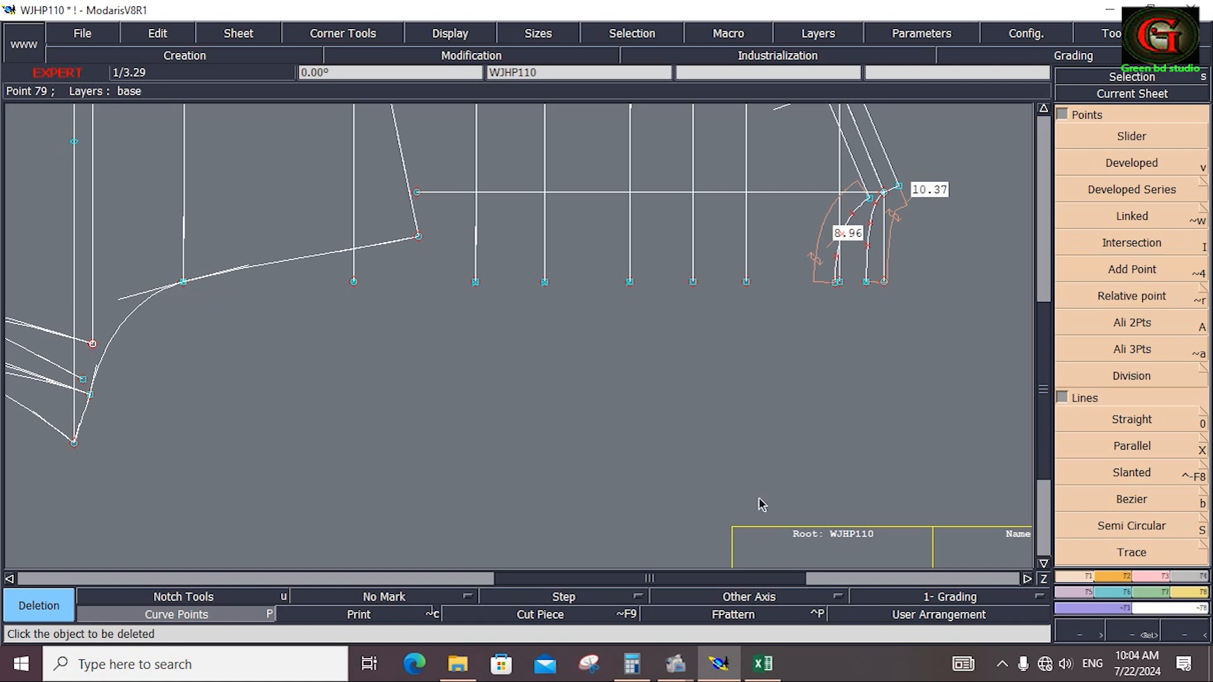
Draw a straight Bezier line about 49.6 cm long from the centre front neck point to the waist line's lower end.
{"action": "left_click", "coordinate": [1146, 506]}
{"action": "left_click", "coordinate": [885, 284]}
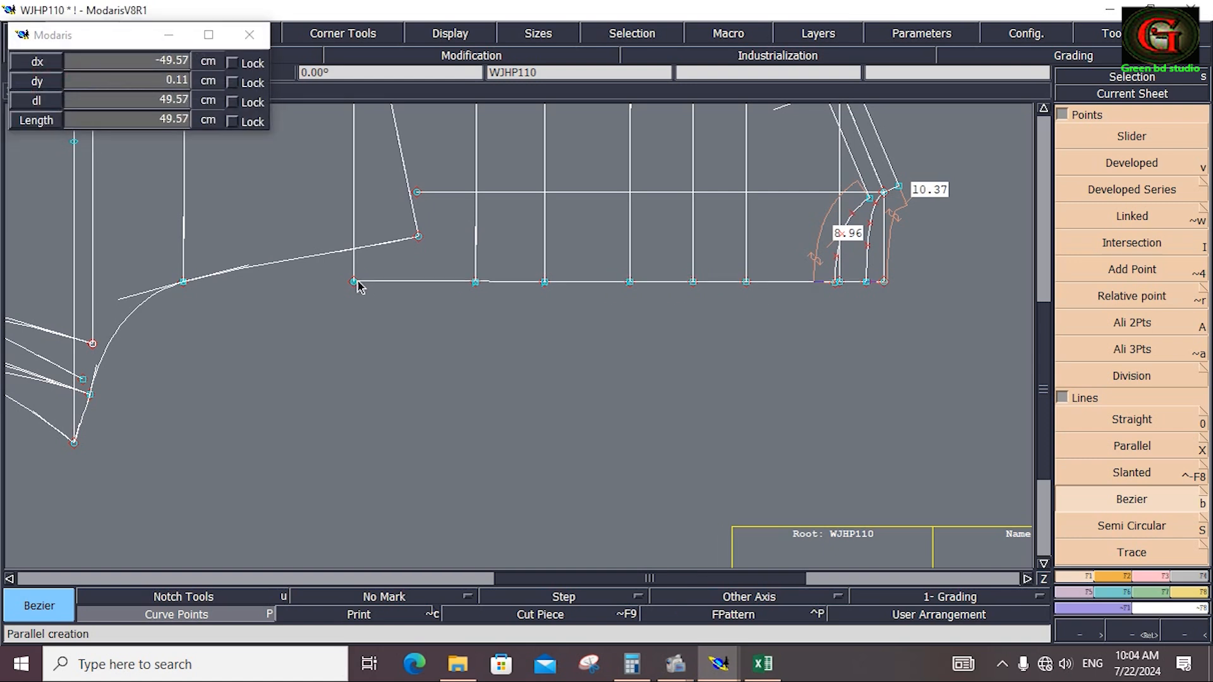
{"action": "left_click", "coordinate": [356, 284]}
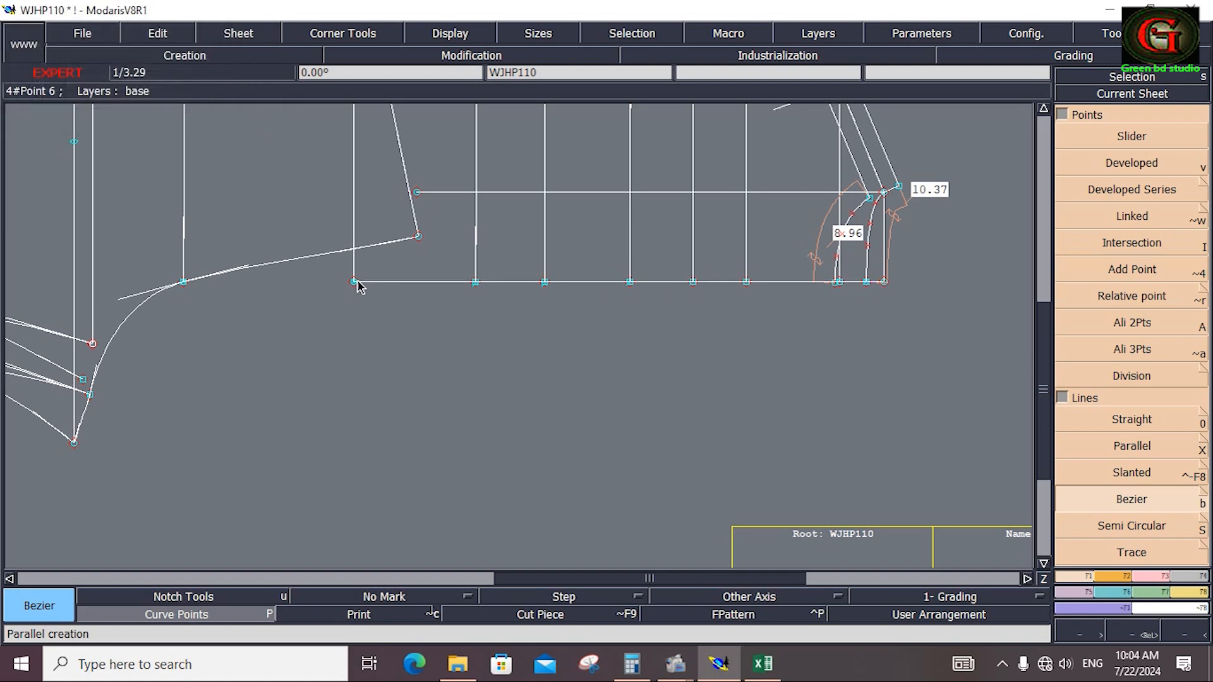
Try a Bezier crotch curve from the waist line's end through the rise point to the crotch, reshape it, and undo both.
{"action": "left_click", "coordinate": [185, 283]}
{"action": "right_click", "coordinate": [95, 345]}
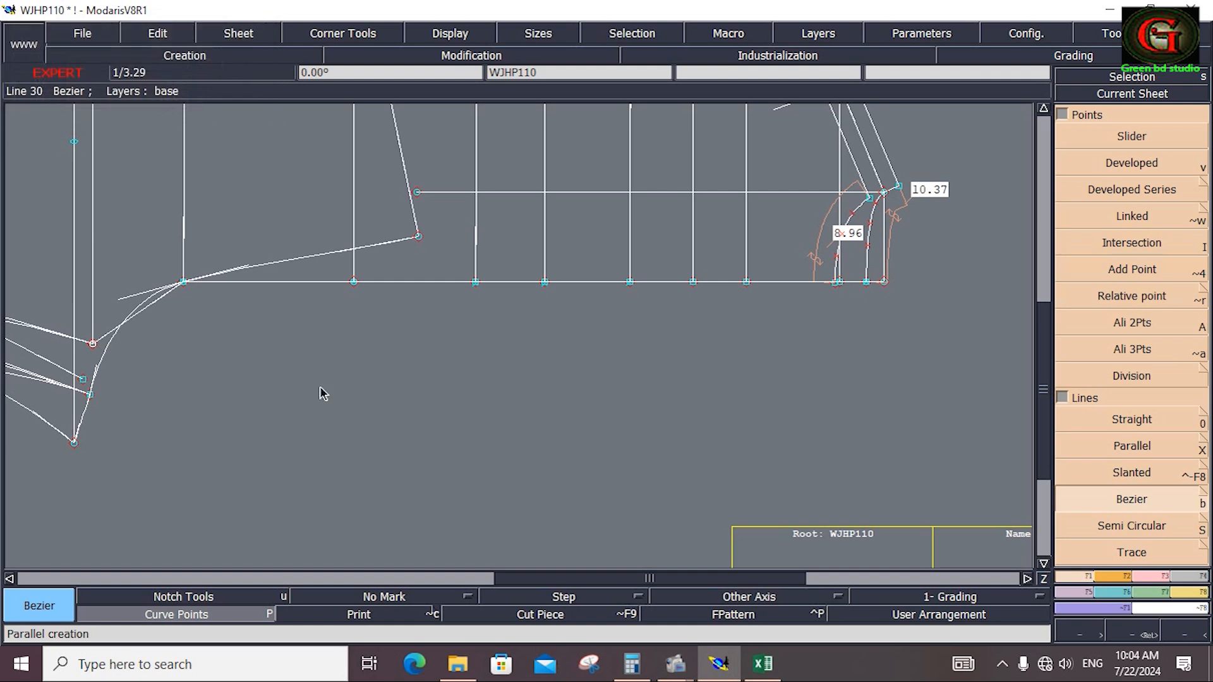
{"action": "left_click", "coordinate": [1165, 577]}
{"action": "left_click", "coordinate": [1129, 368]}
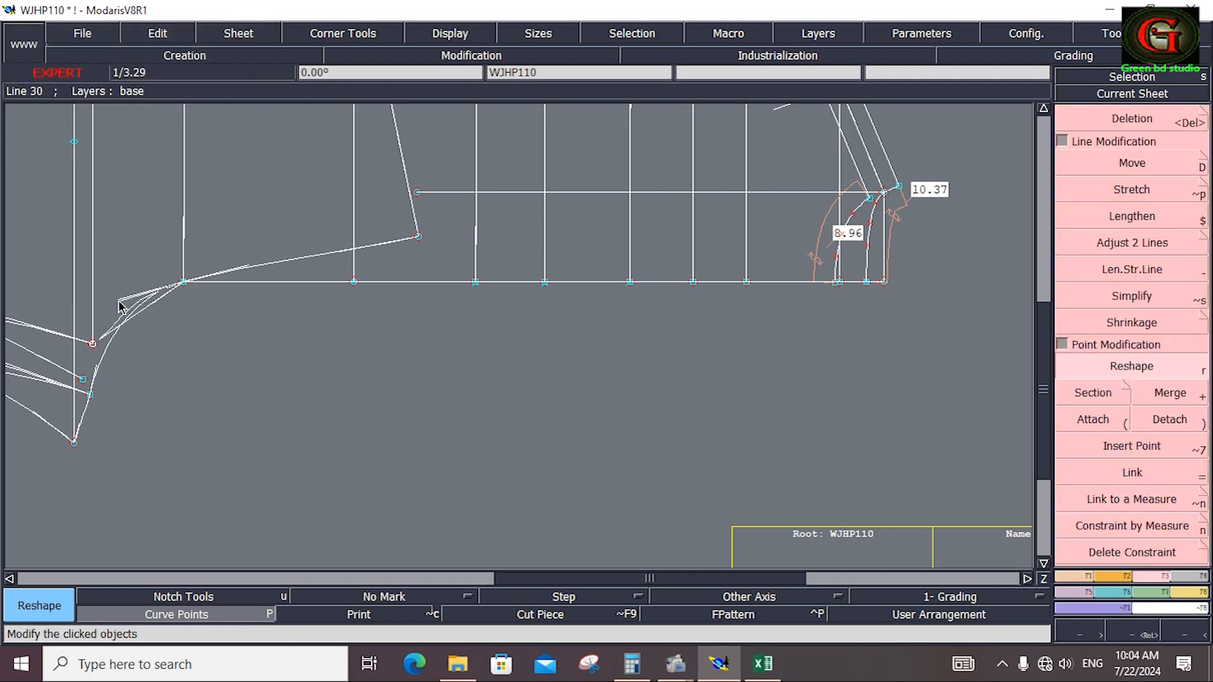
{"action": "key", "text": "ctrl+z"}
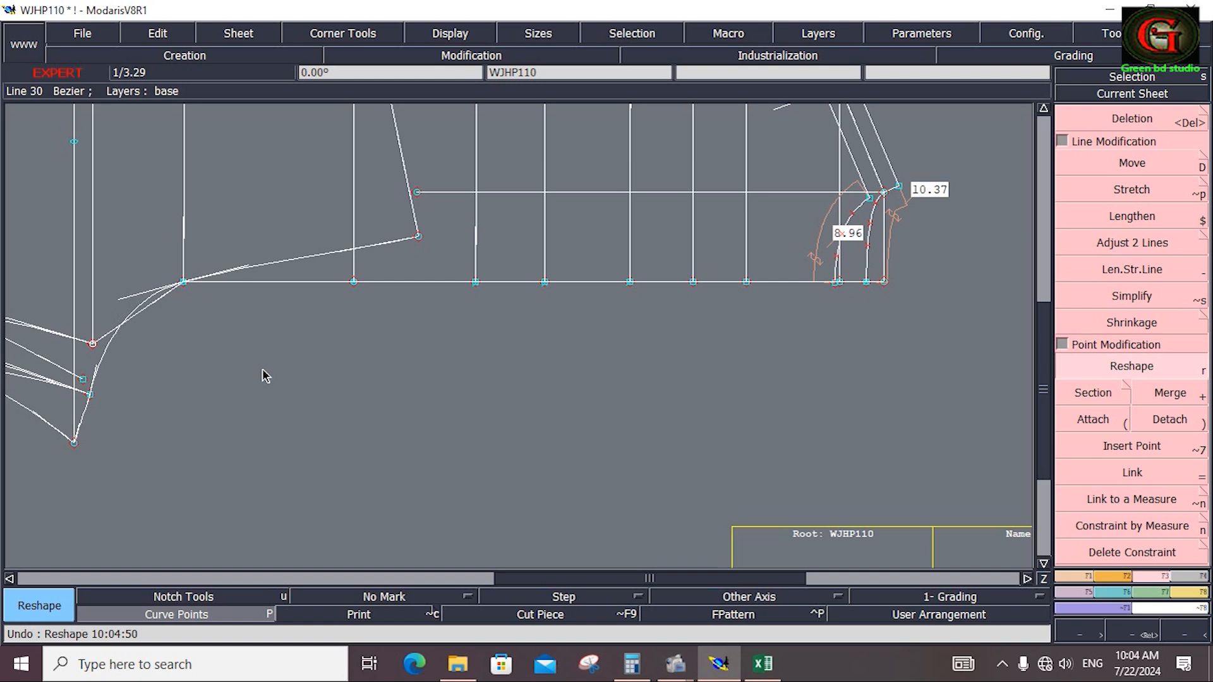
{"action": "key", "text": "ctrl+z"}
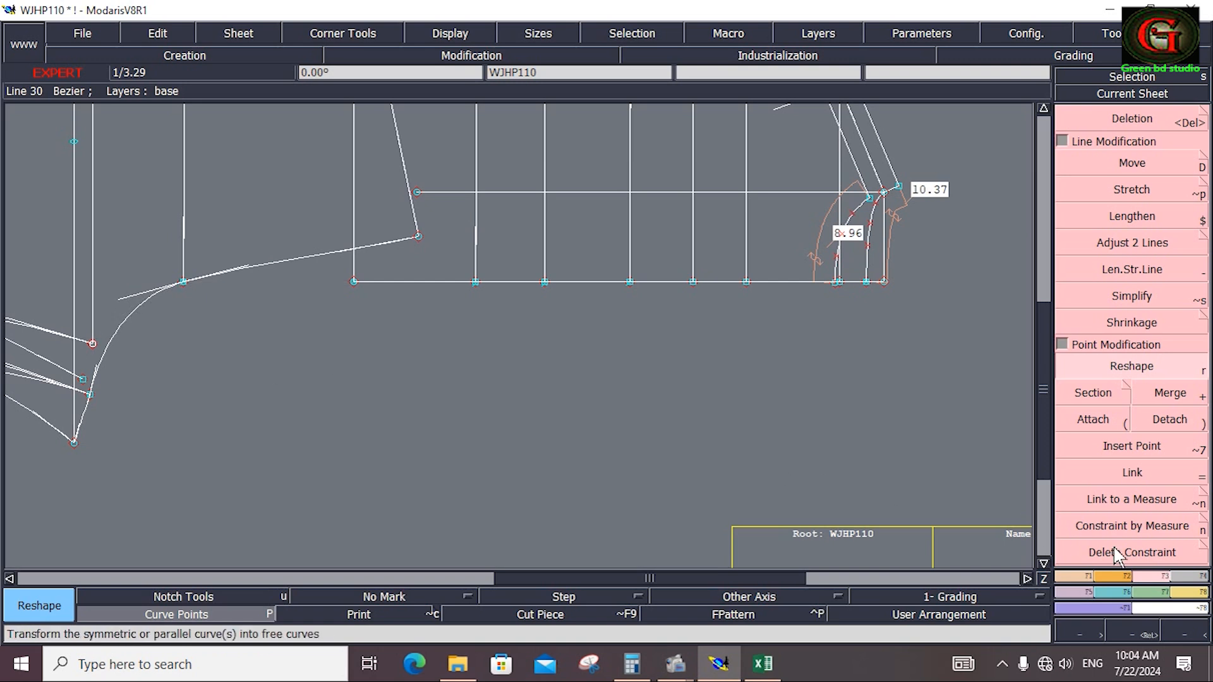
Draw a Bezier from the front crotch point through a spot just outside the rise point to the centre front line, and reshape it smoothly.
{"action": "left_click", "coordinate": [1074, 576]}
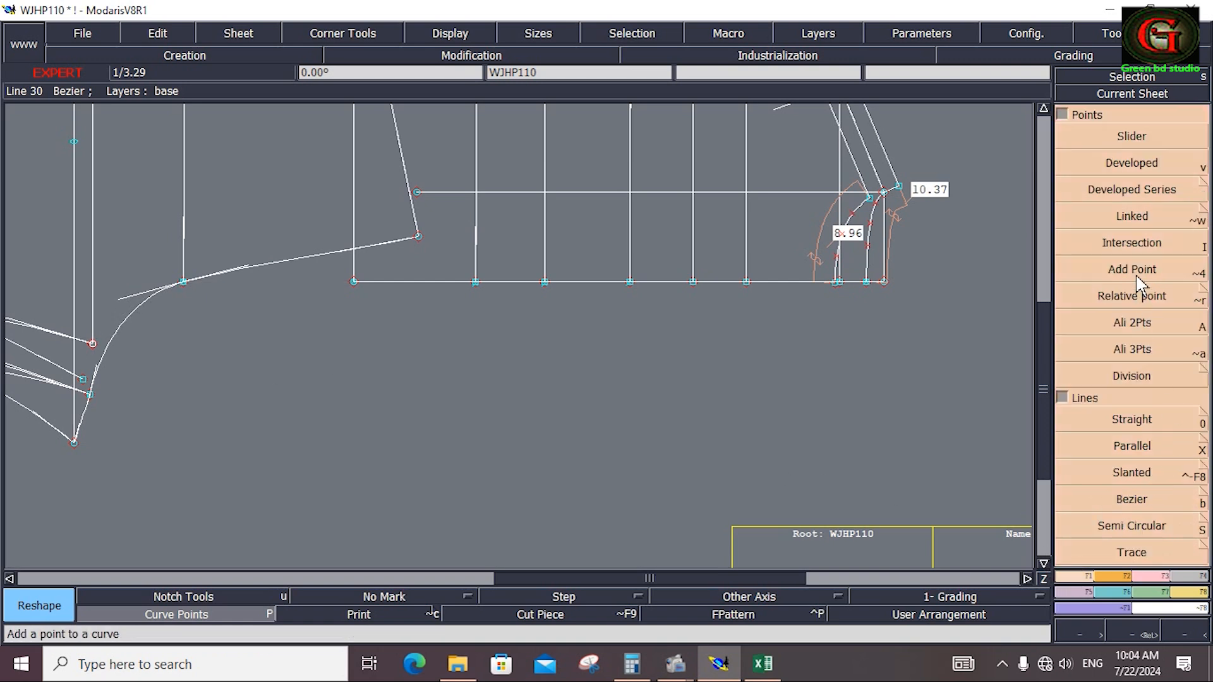
{"action": "left_click", "coordinate": [1125, 499]}
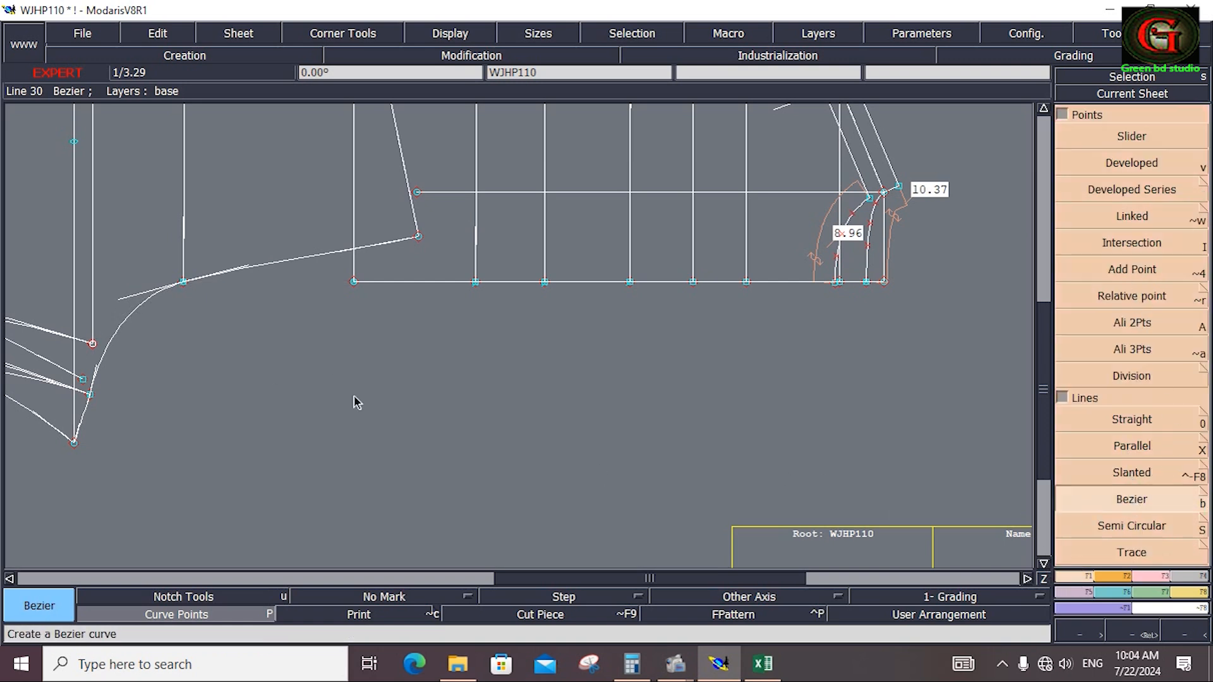
{"action": "left_click", "coordinate": [93, 343]}
{"action": "left_click", "coordinate": [182, 295]}
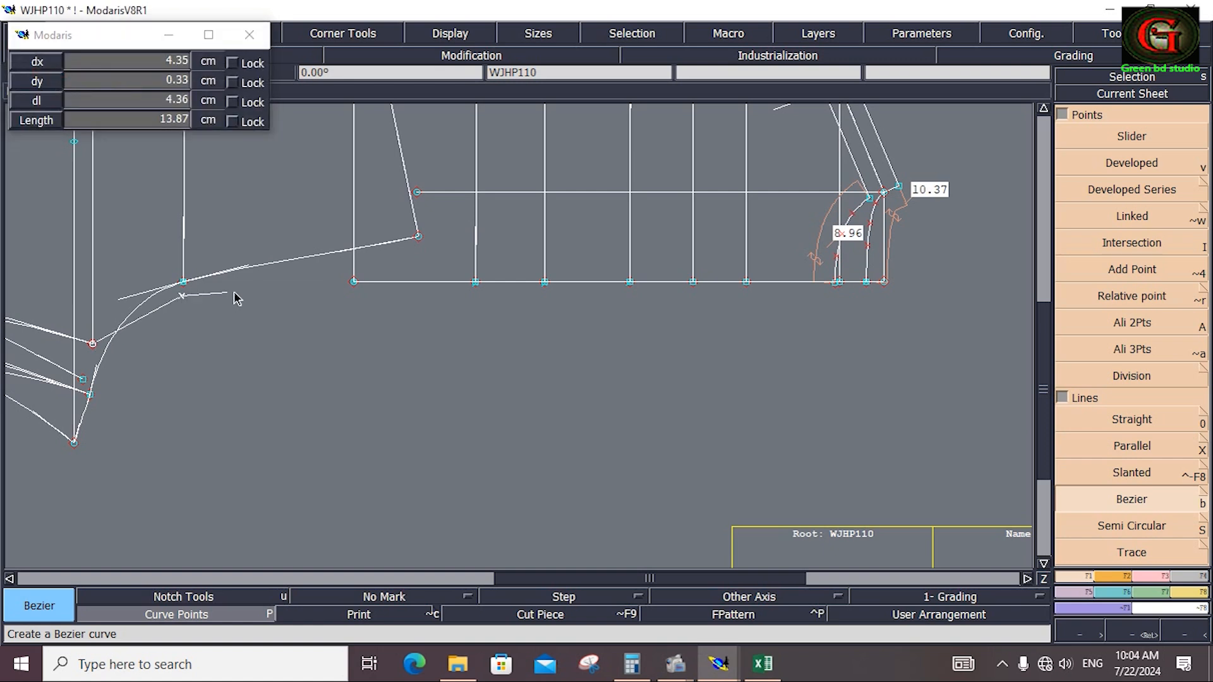
{"action": "left_click", "coordinate": [356, 283]}
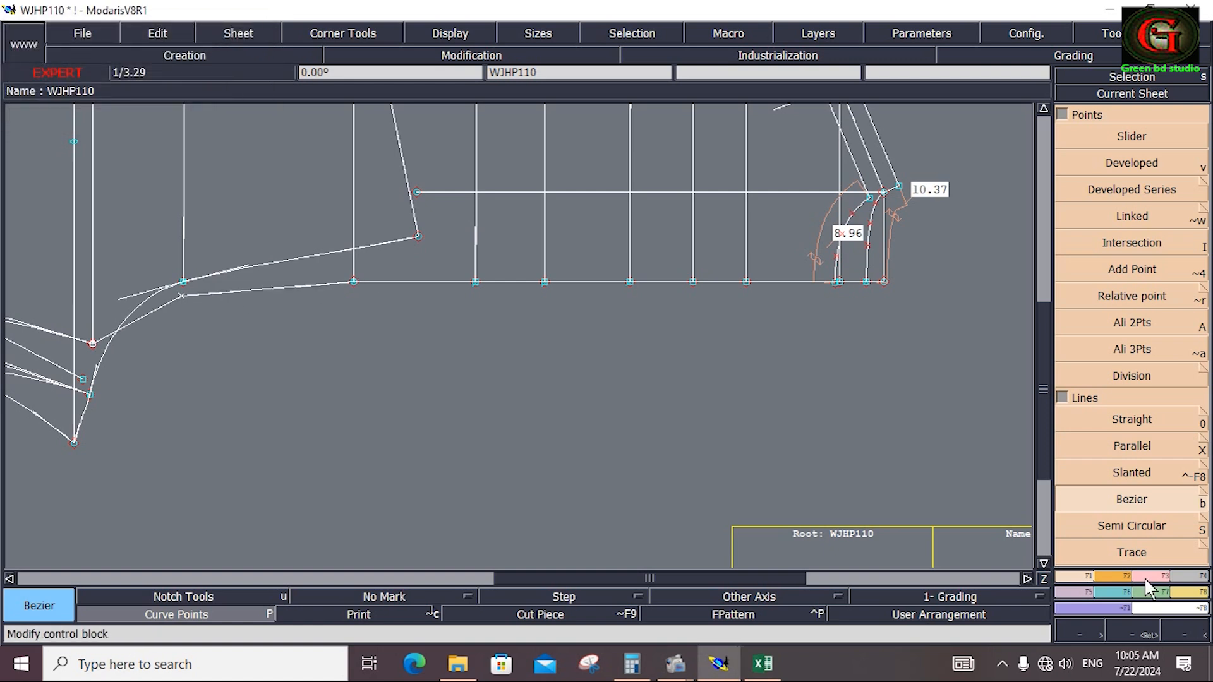
{"action": "key", "text": "r"}
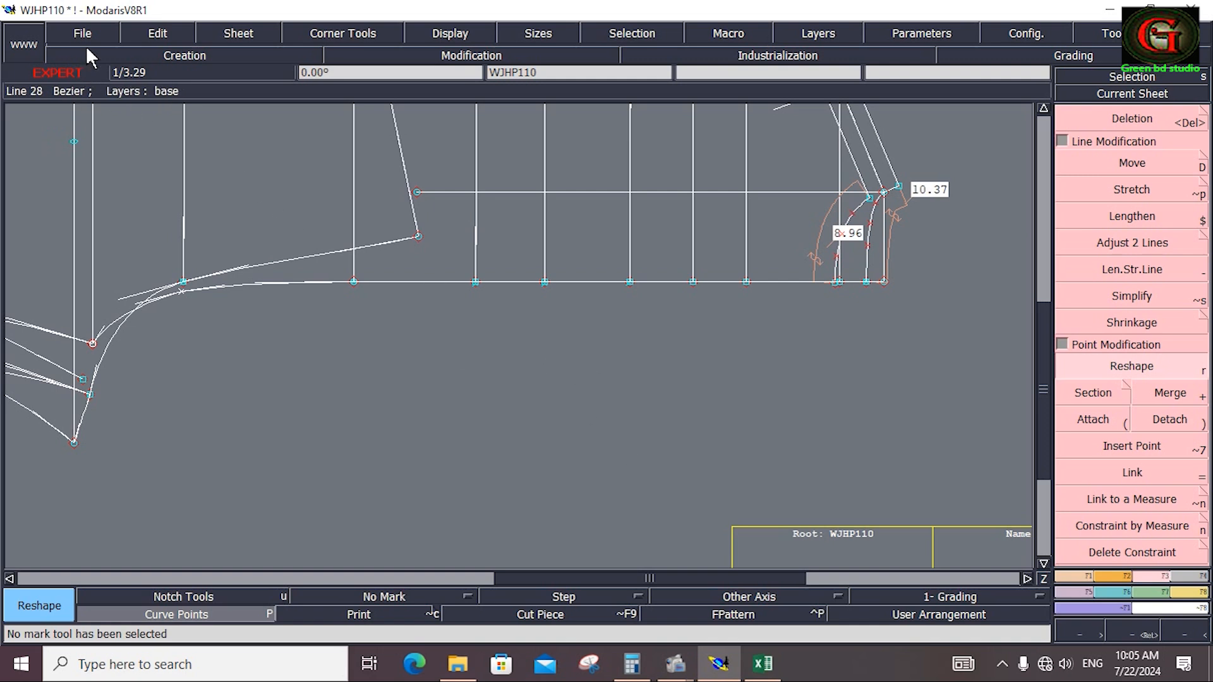
Save the WJHP110 model and confirm the save.
{"action": "left_click", "coordinate": [86, 29]}
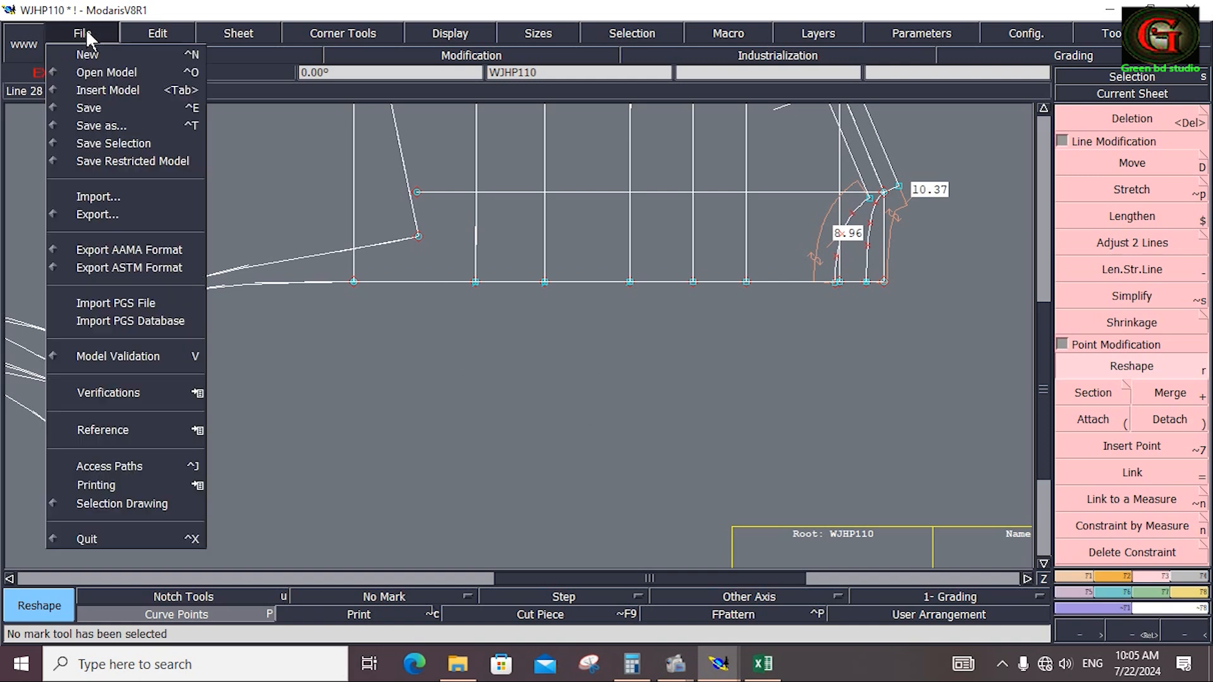
{"action": "left_click", "coordinate": [87, 101]}
{"action": "left_click", "coordinate": [488, 436]}
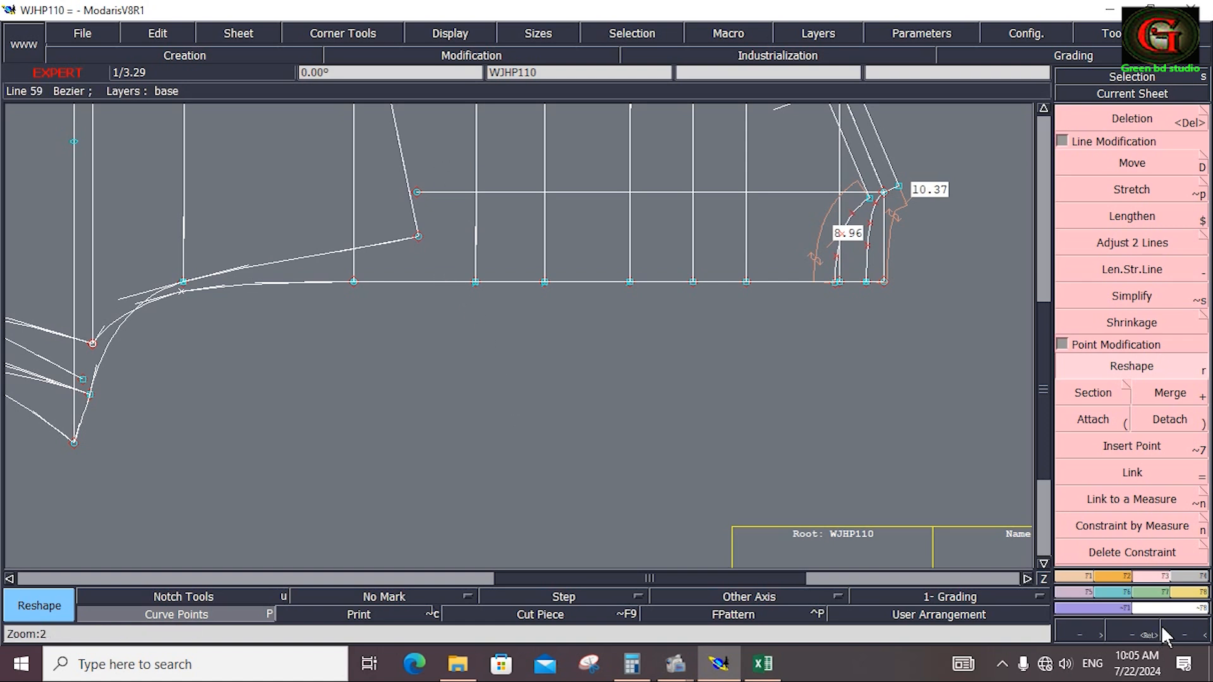
Create a parallel line 3 cm inside the redrawn centre front line for the front pocket position.
{"action": "left_click", "coordinate": [1067, 575]}
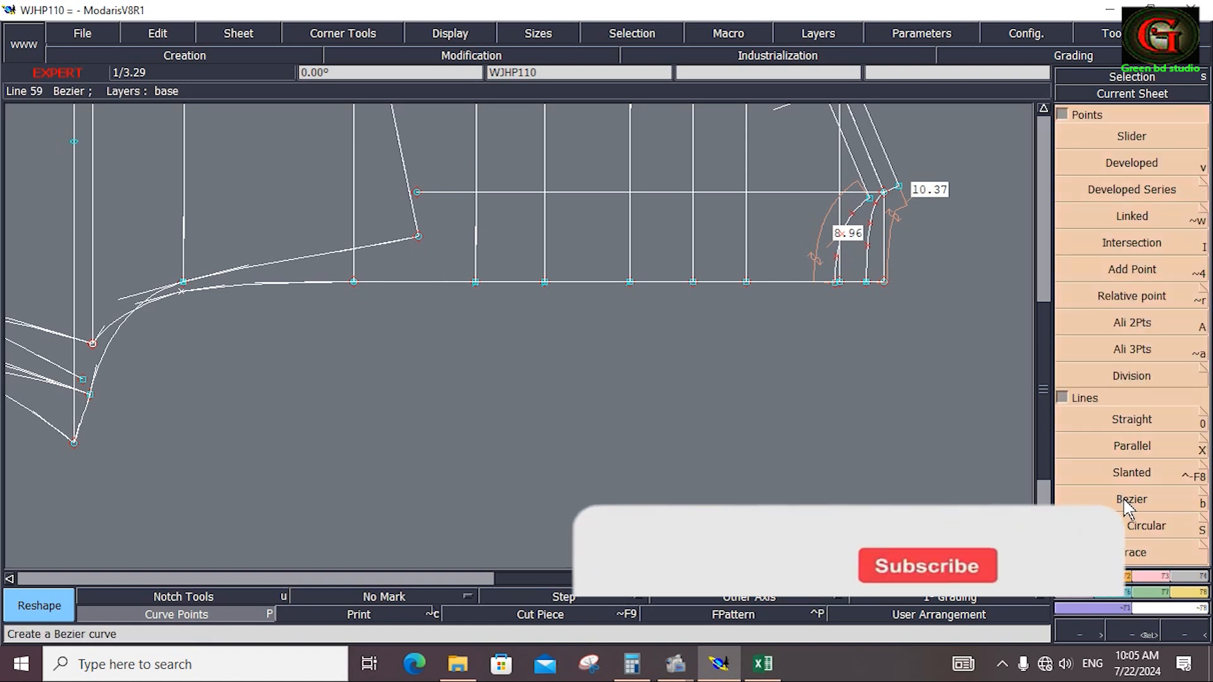
{"action": "left_click", "coordinate": [1135, 450]}
{"action": "left_click", "coordinate": [425, 282]}
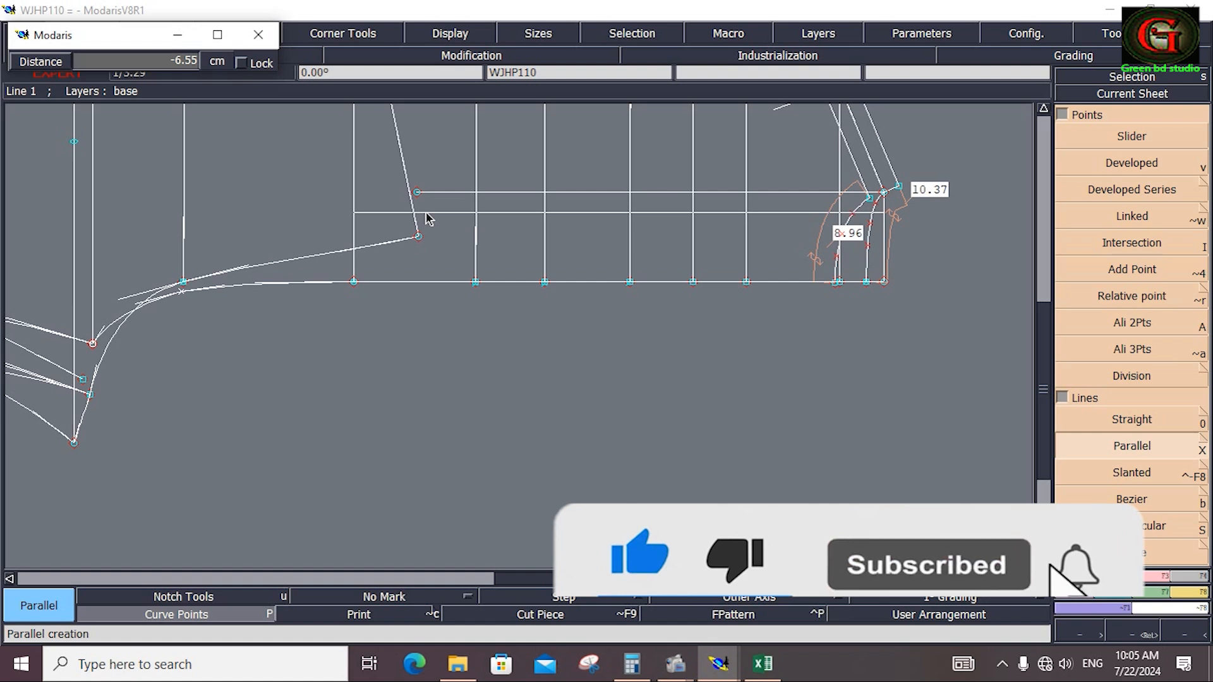
{"action": "key", "text": "Down"}
{"action": "key", "text": "Return"}
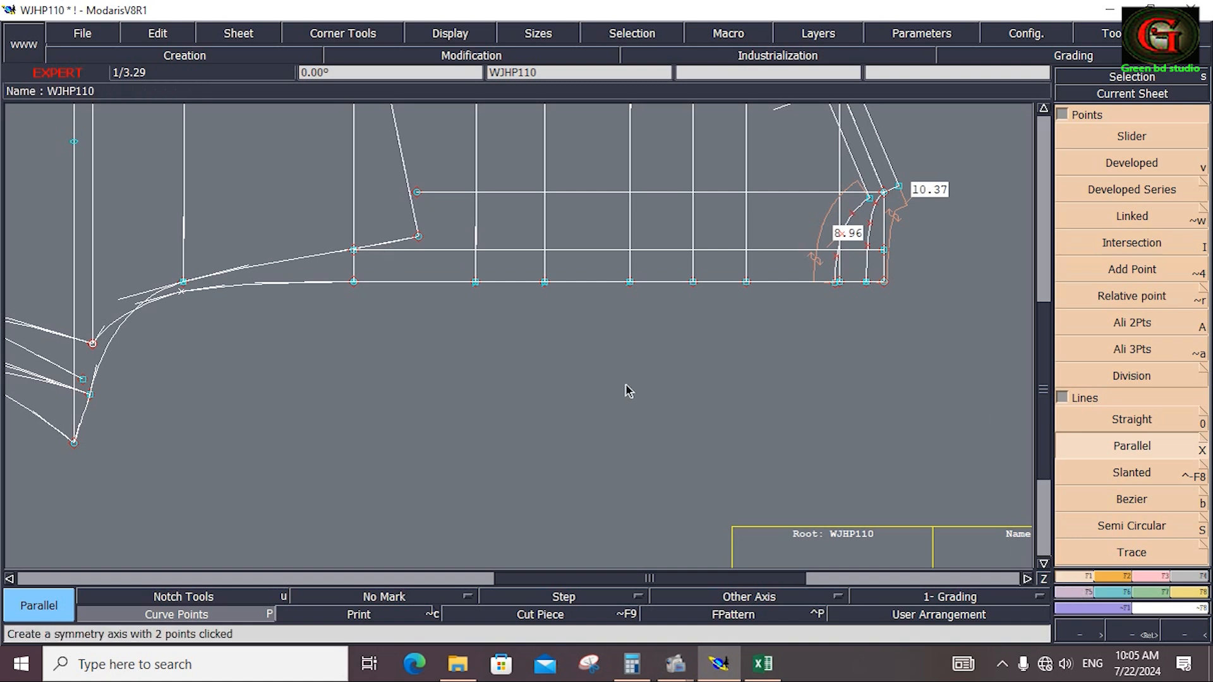
Shorten the 3 cm parallel line to start level with the end of the pocket line above it, deleting the excess.
{"action": "left_click", "coordinate": [514, 194]}
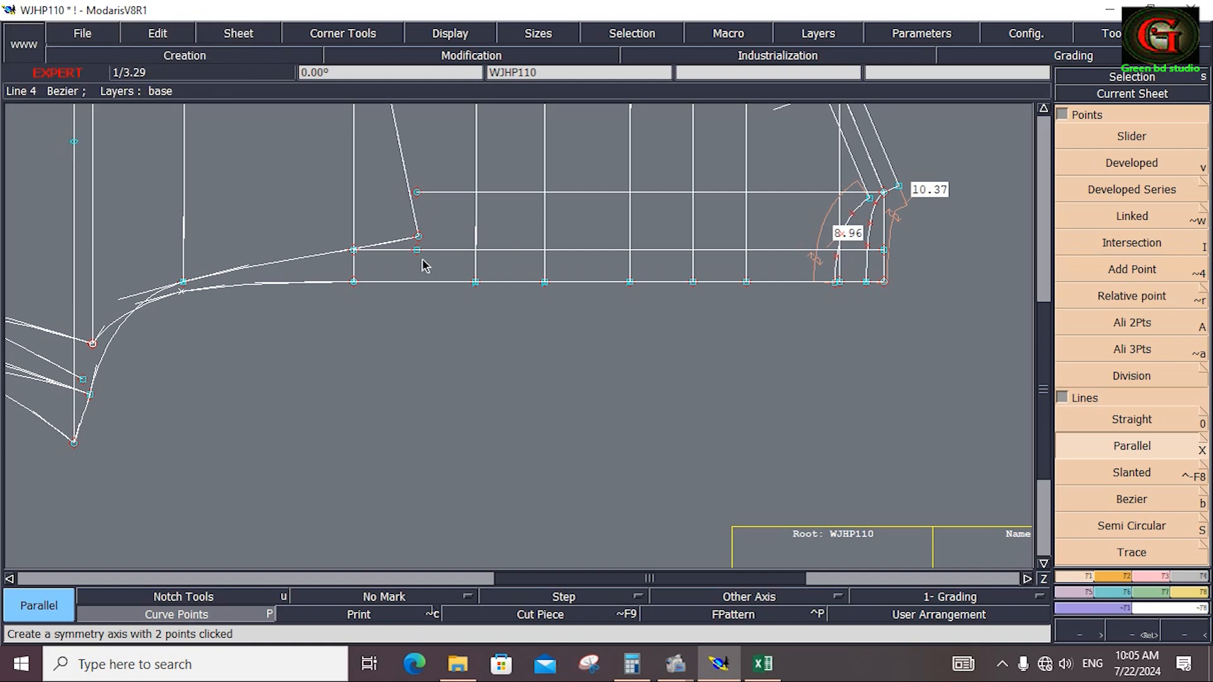
{"action": "key", "text": "Delete"}
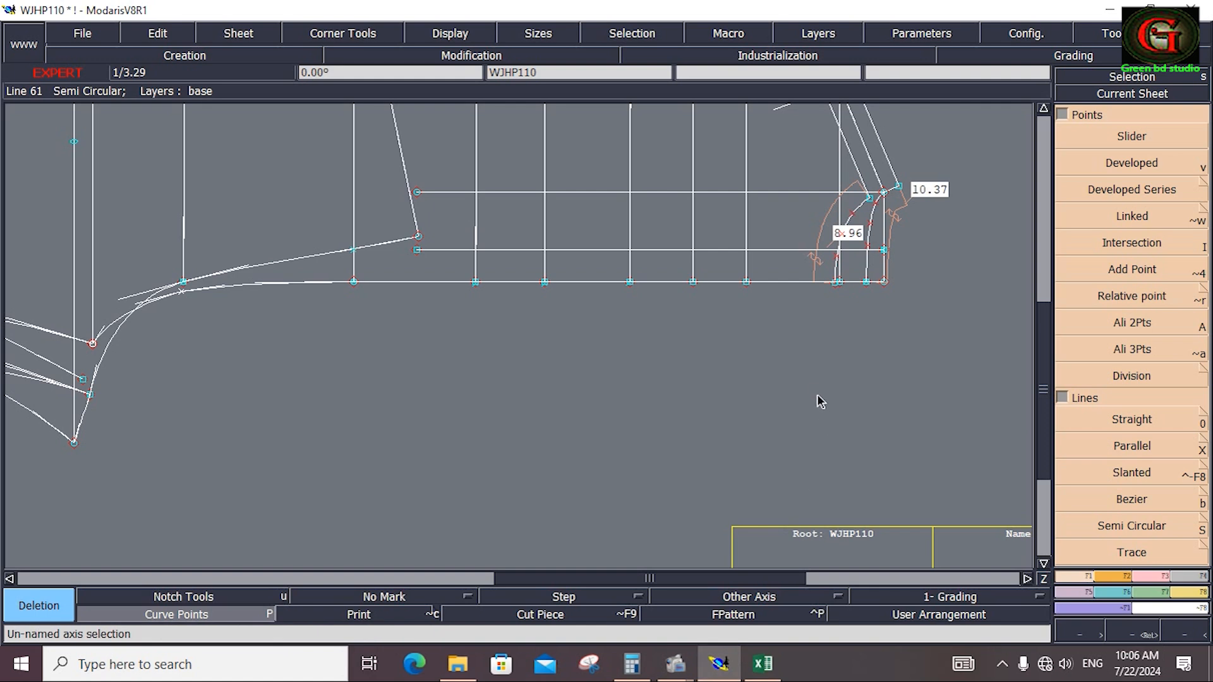
Extract the front pocket with its slanted opening as a separate piece using Seam, and arrange all sheets on the desk.
{"action": "key", "text": "j"}
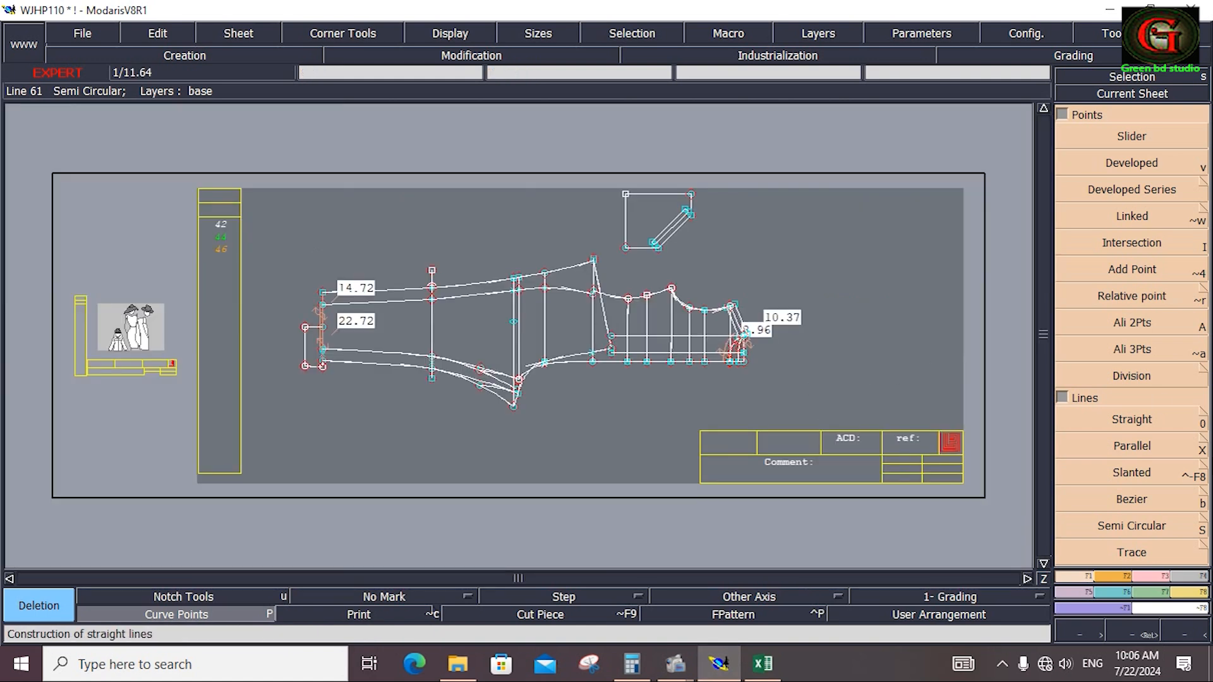
{"action": "key", "text": "Return"}
{"action": "left_click_drag", "start_coordinate": [596, 165], "coordinate": [710, 261]}
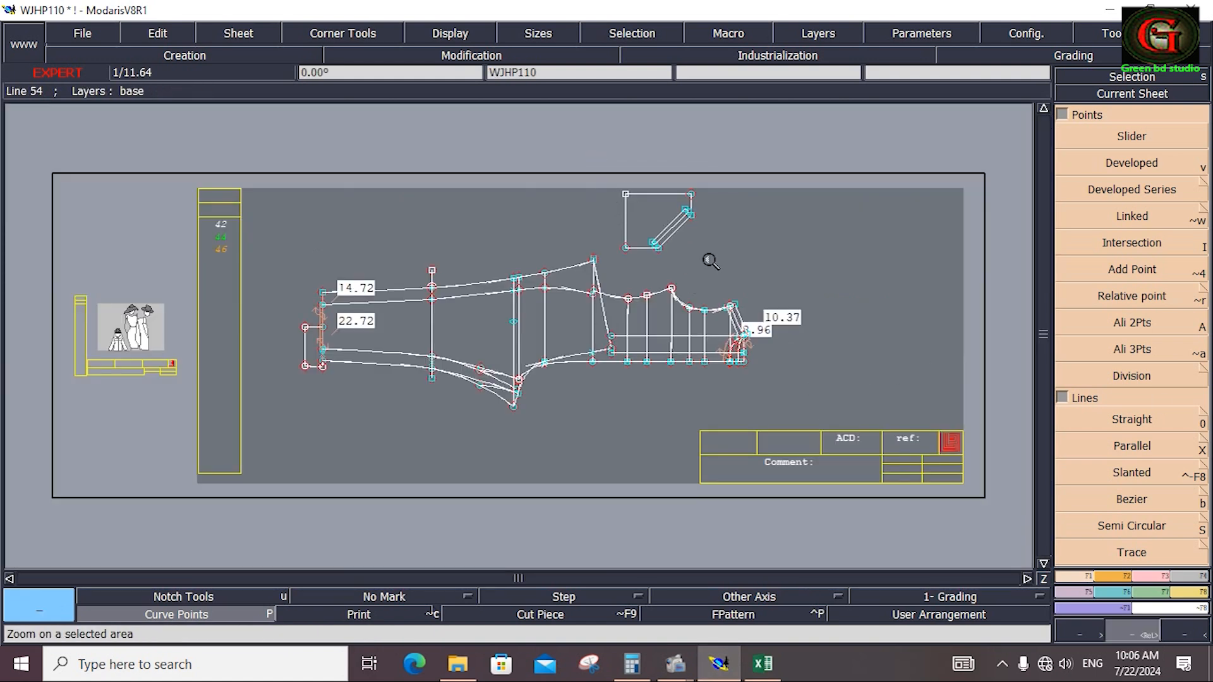
{"action": "left_click", "coordinate": [1176, 577]}
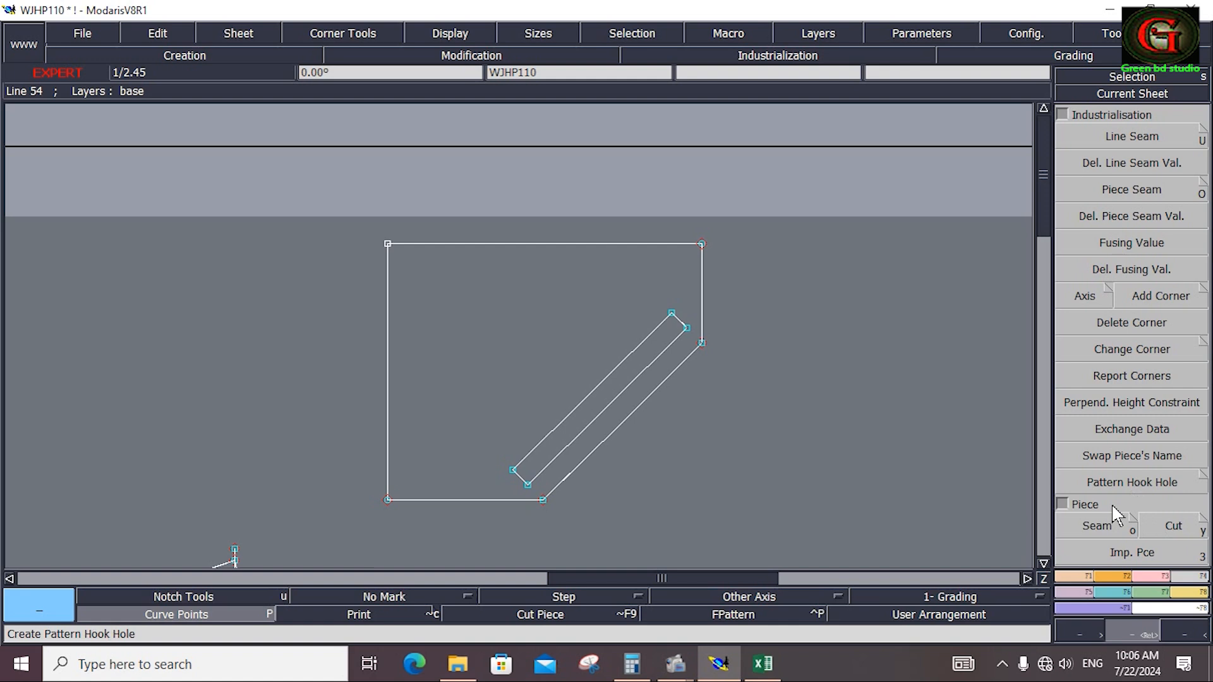
{"action": "left_click", "coordinate": [1099, 527]}
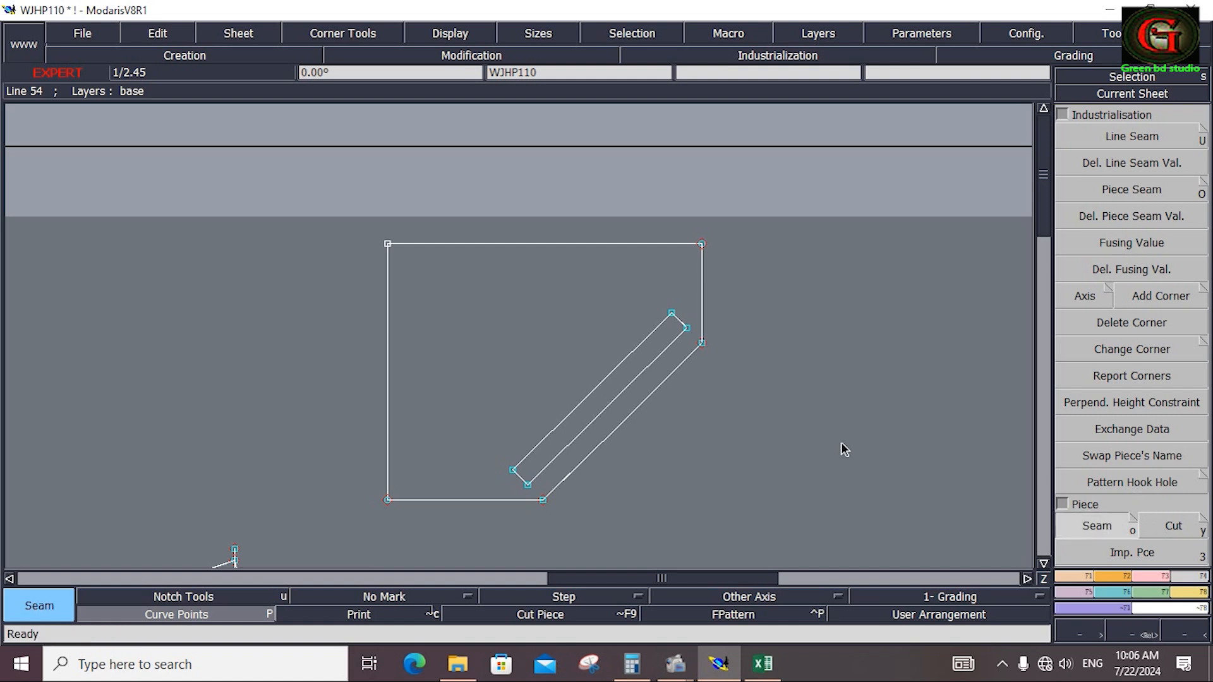
{"action": "left_click", "coordinate": [462, 290]}
{"action": "right_click", "coordinate": [511, 353]}
{"action": "key", "text": "j"}
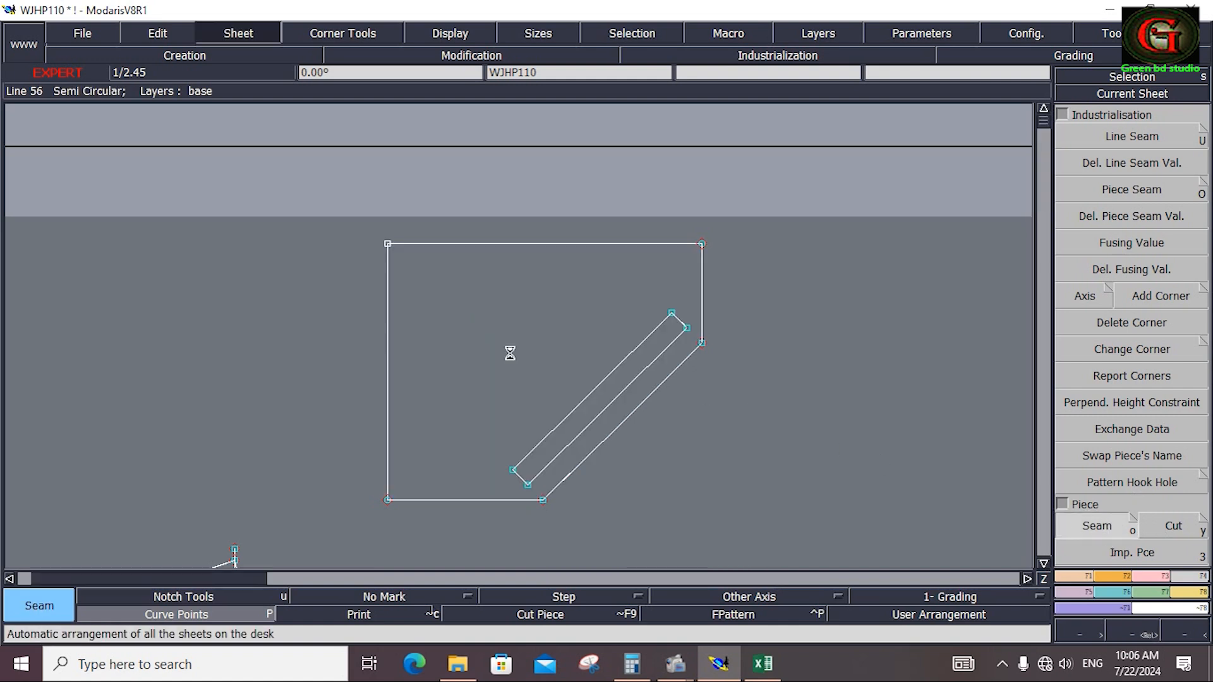
Try to marry the pocket piece's square bottom corner to the pocket position point on the front pattern.
{"action": "left_click", "coordinate": [1190, 594]}
{"action": "left_click", "coordinate": [1151, 409]}
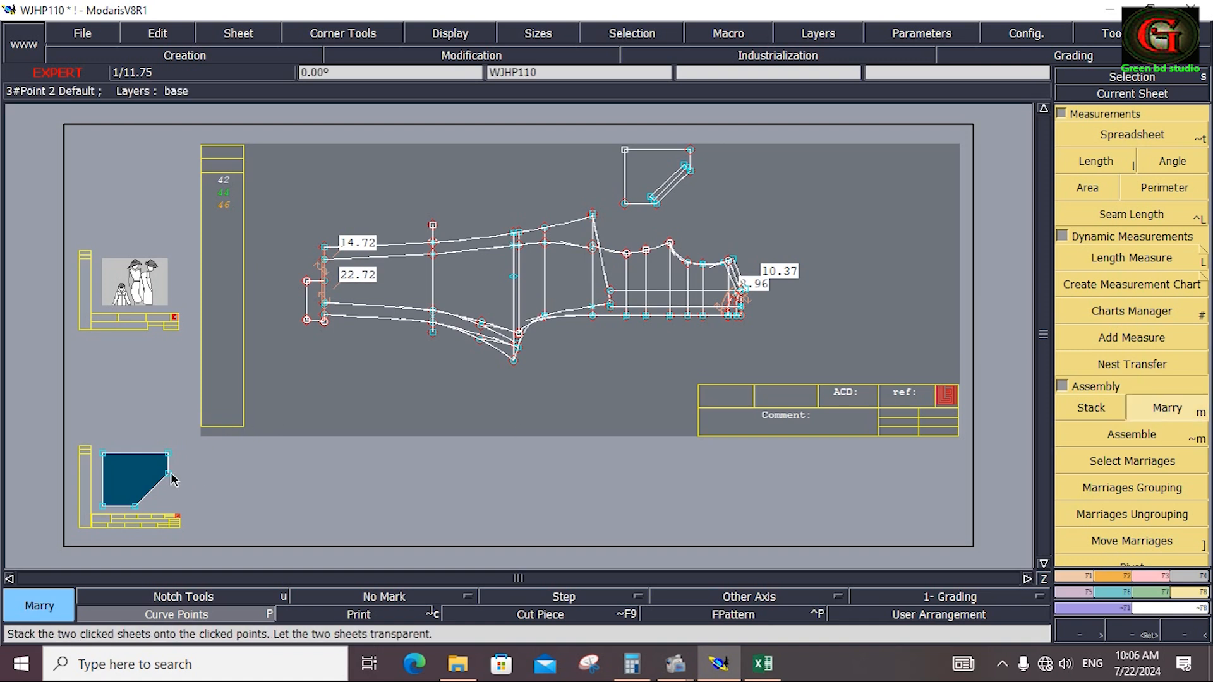
{"action": "left_click", "coordinate": [108, 510]}
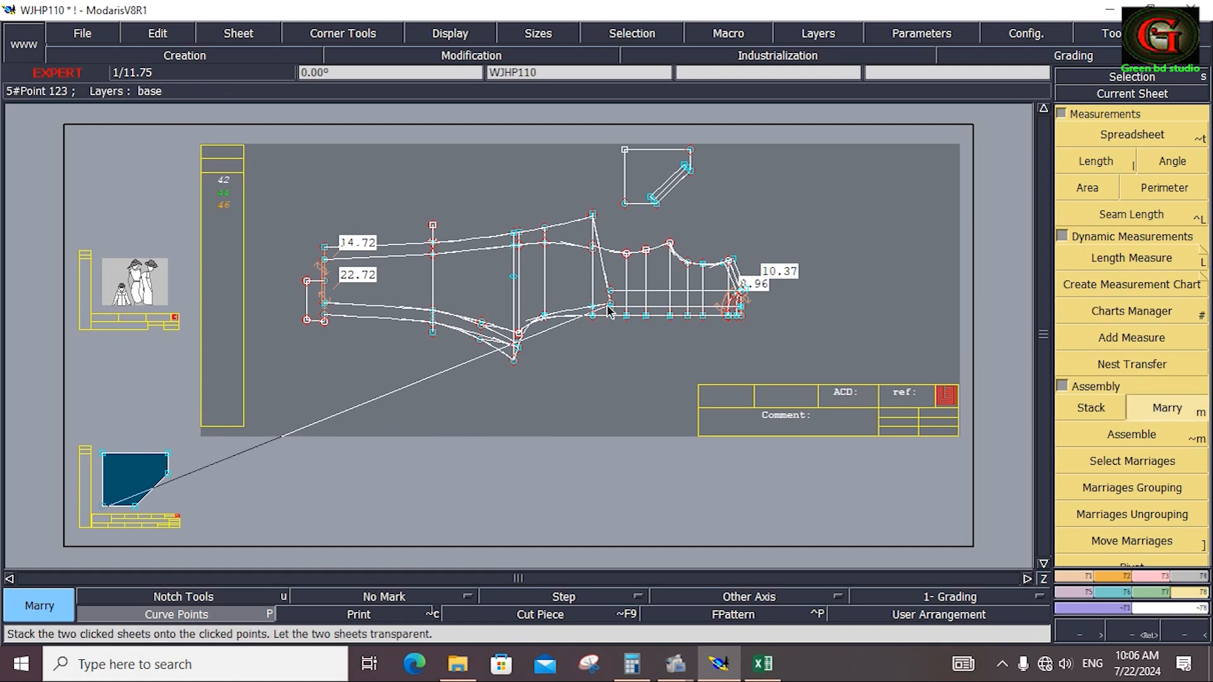
{"action": "left_click", "coordinate": [604, 334]}
{"action": "key", "text": "Return"}
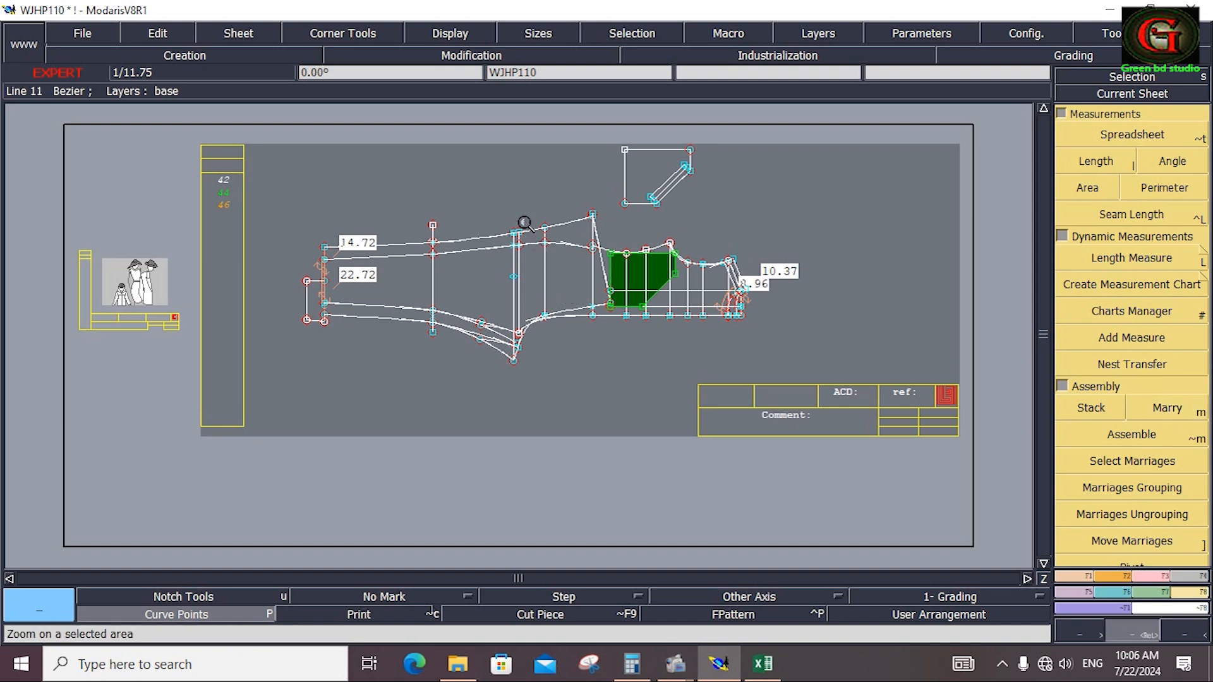
{"action": "left_click_drag", "start_coordinate": [524, 222], "coordinate": [693, 334]}
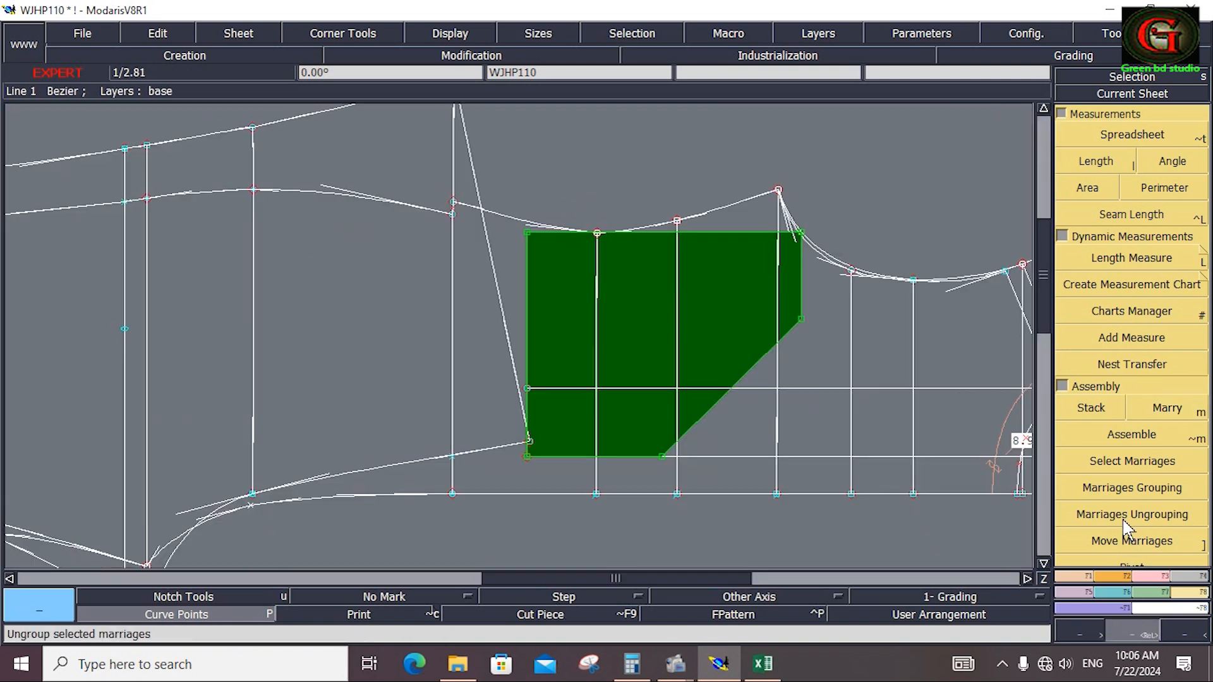
Try to move the married pocket piece along the 3 cm line toward the leg with Move Marriages.
{"action": "left_click", "coordinate": [1161, 411]}
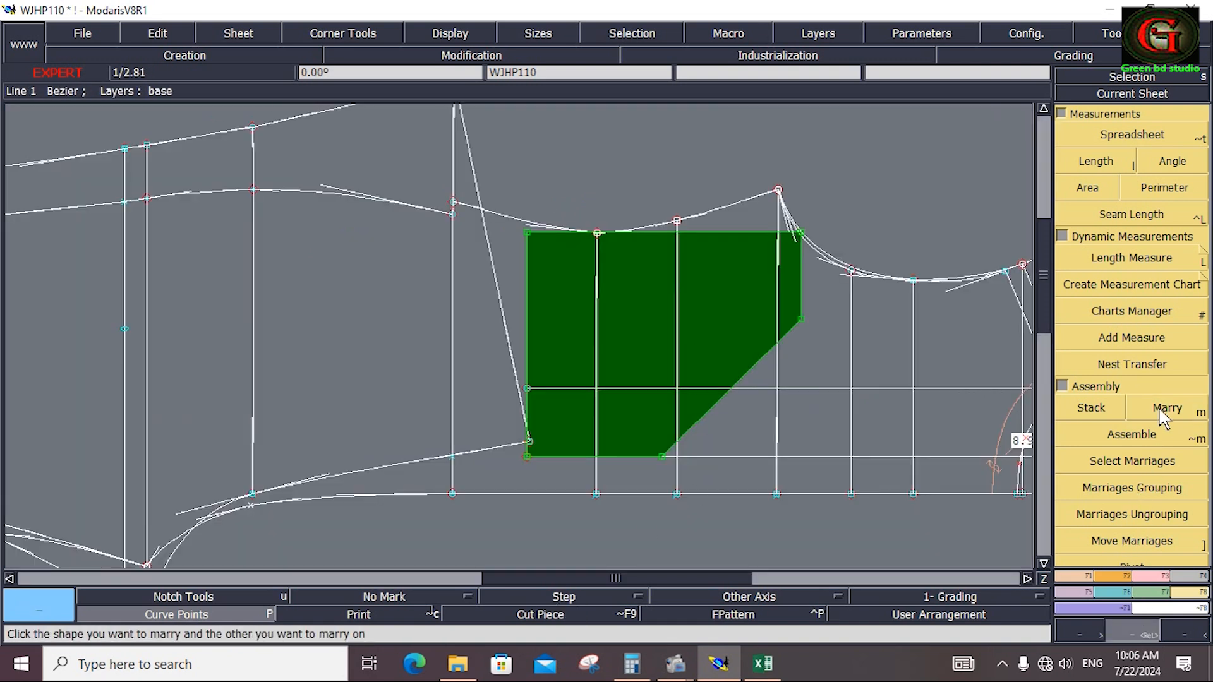
{"action": "left_click", "coordinate": [1123, 541]}
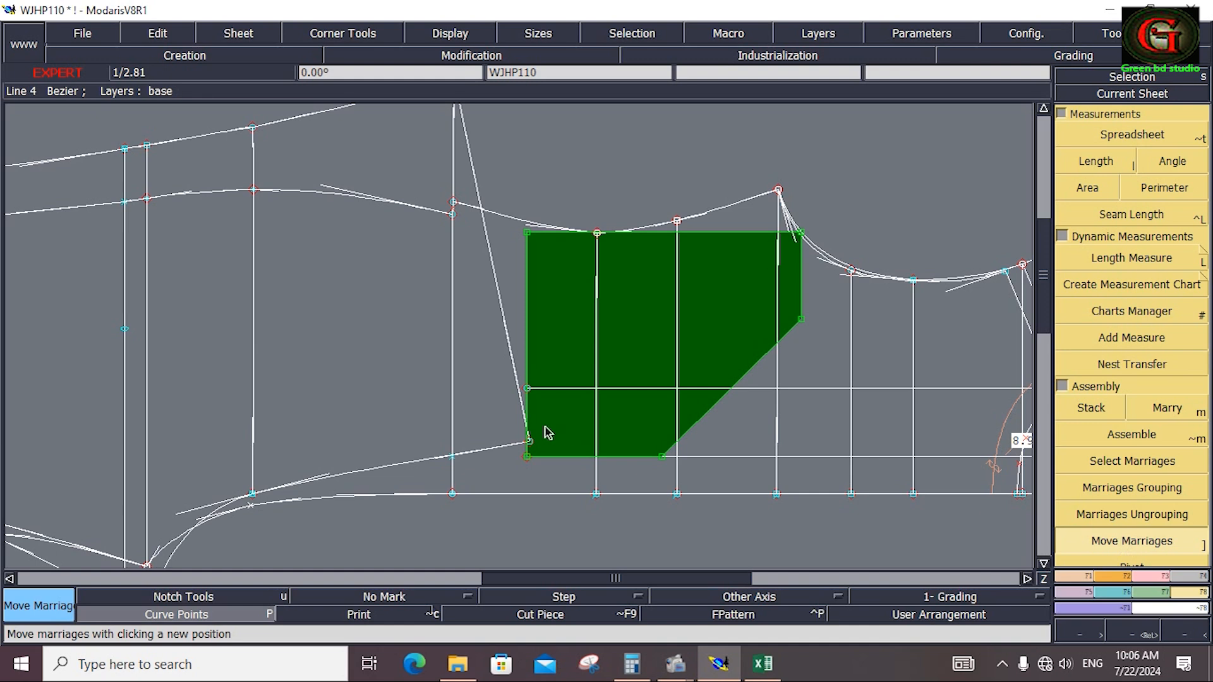
{"action": "left_click", "coordinate": [613, 428]}
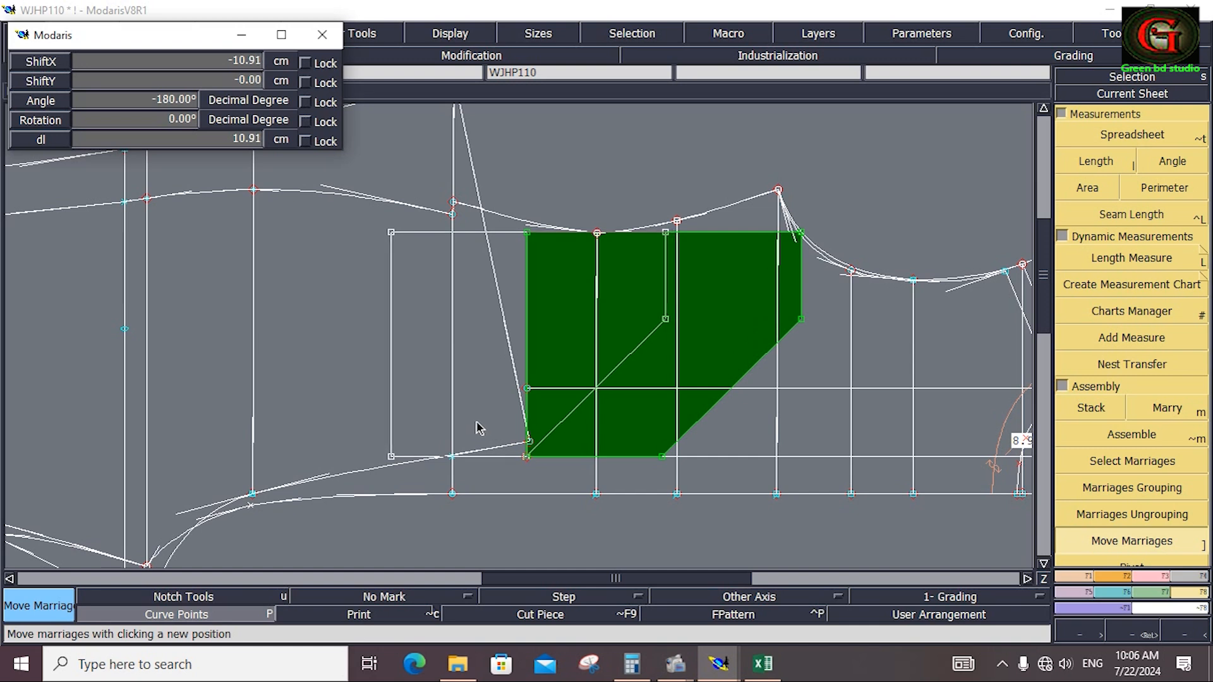
{"action": "left_click", "coordinate": [483, 428]}
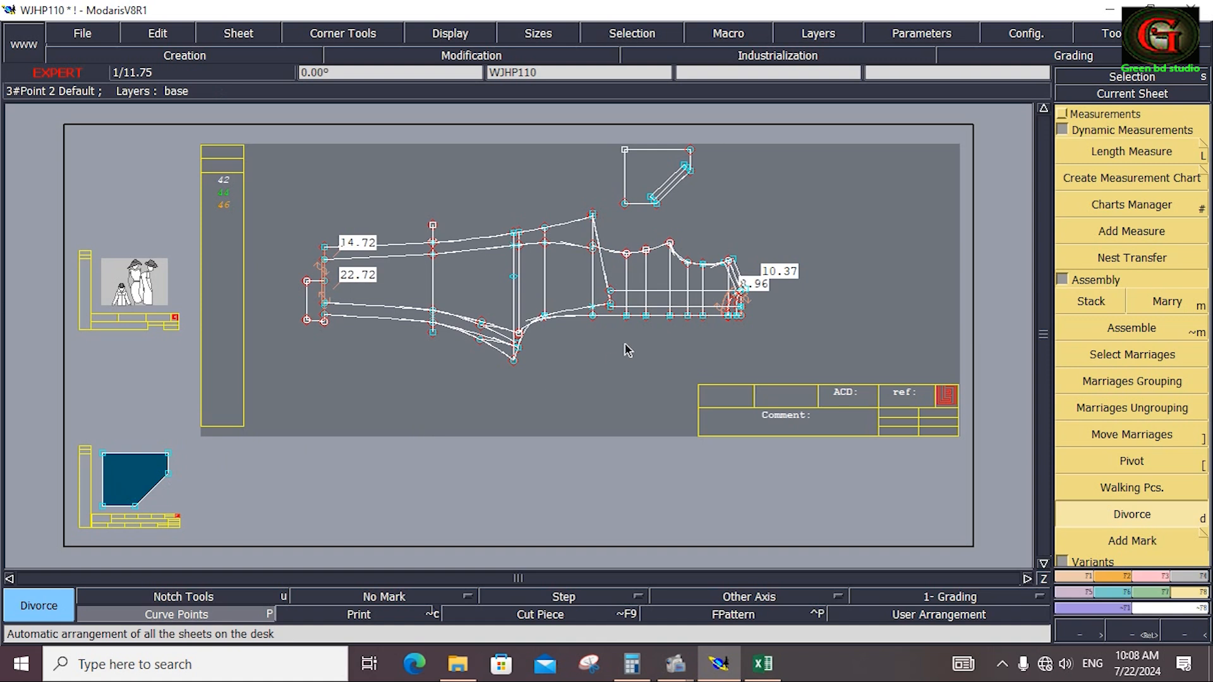
Flip the pocket piece's sheet with X symmetry.
{"action": "left_click", "coordinate": [1166, 302]}
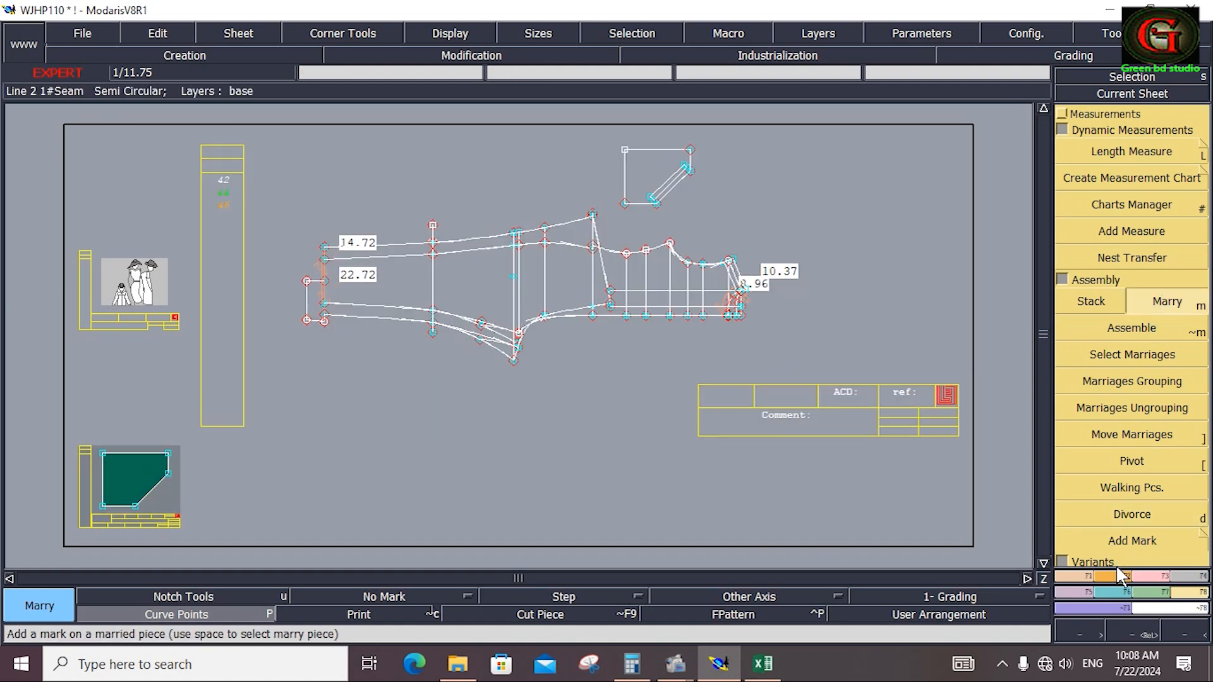
{"action": "left_click", "coordinate": [1111, 576]}
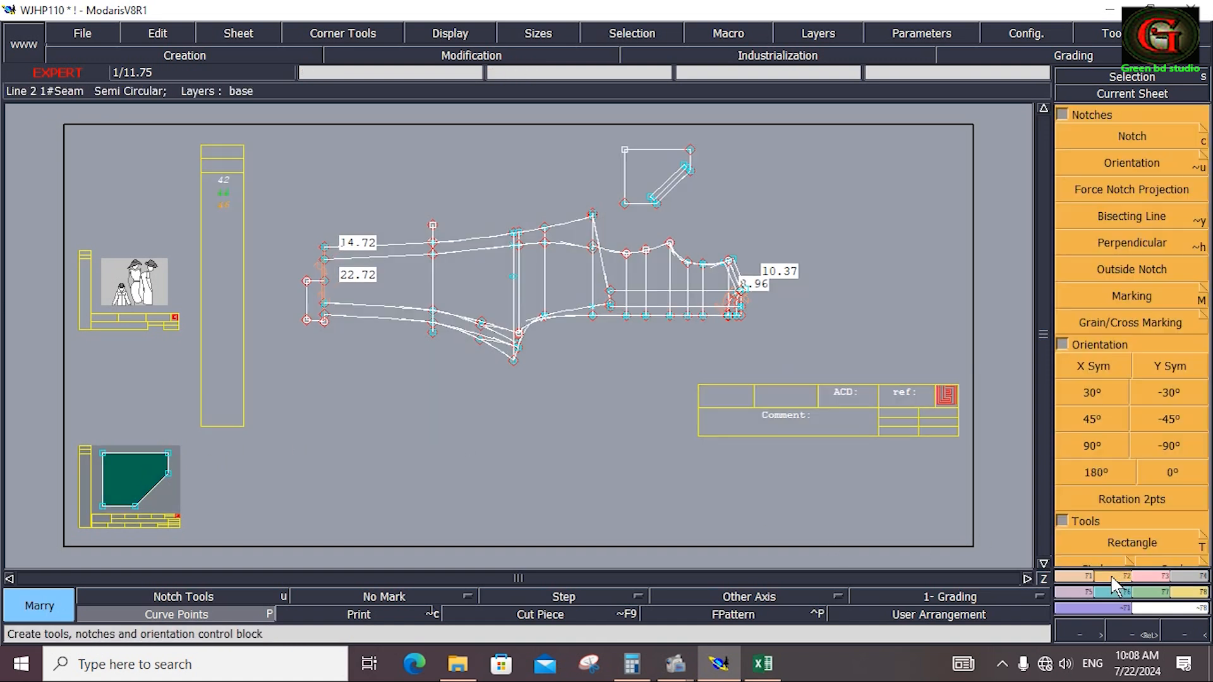
{"action": "left_click", "coordinate": [1086, 366]}
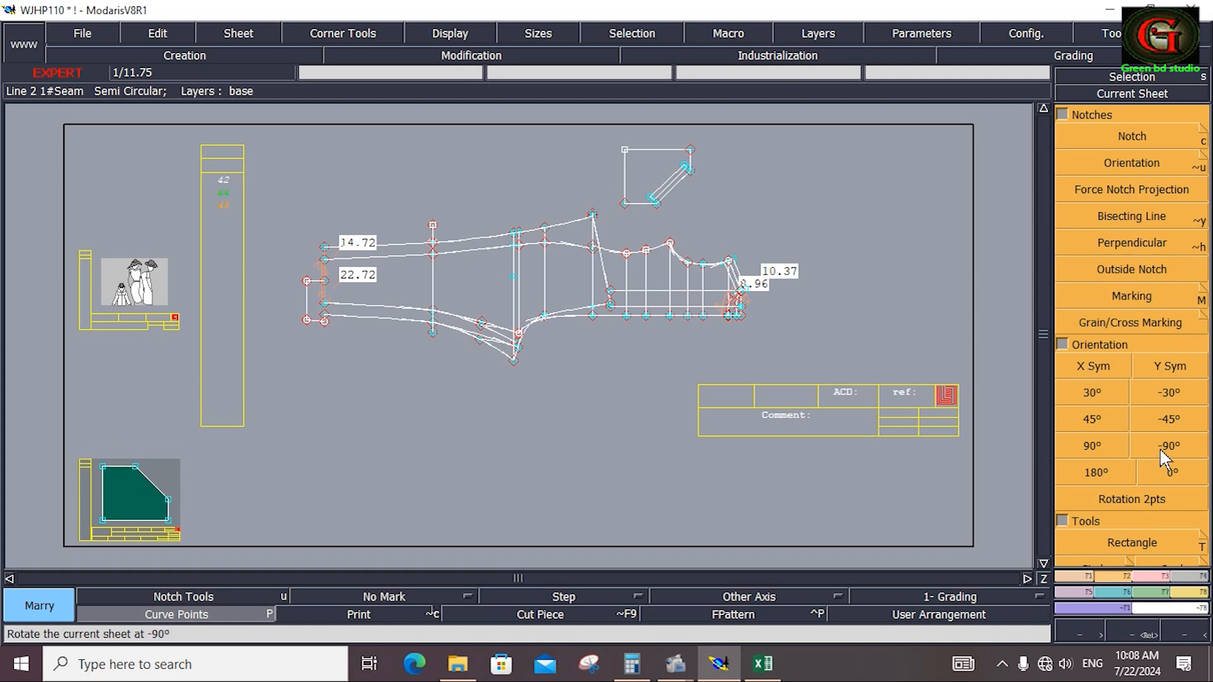
Marry the flipped pocket piece by the corner below its short side to the start of the 3 cm line on the front.
{"action": "left_click", "coordinate": [1191, 591]}
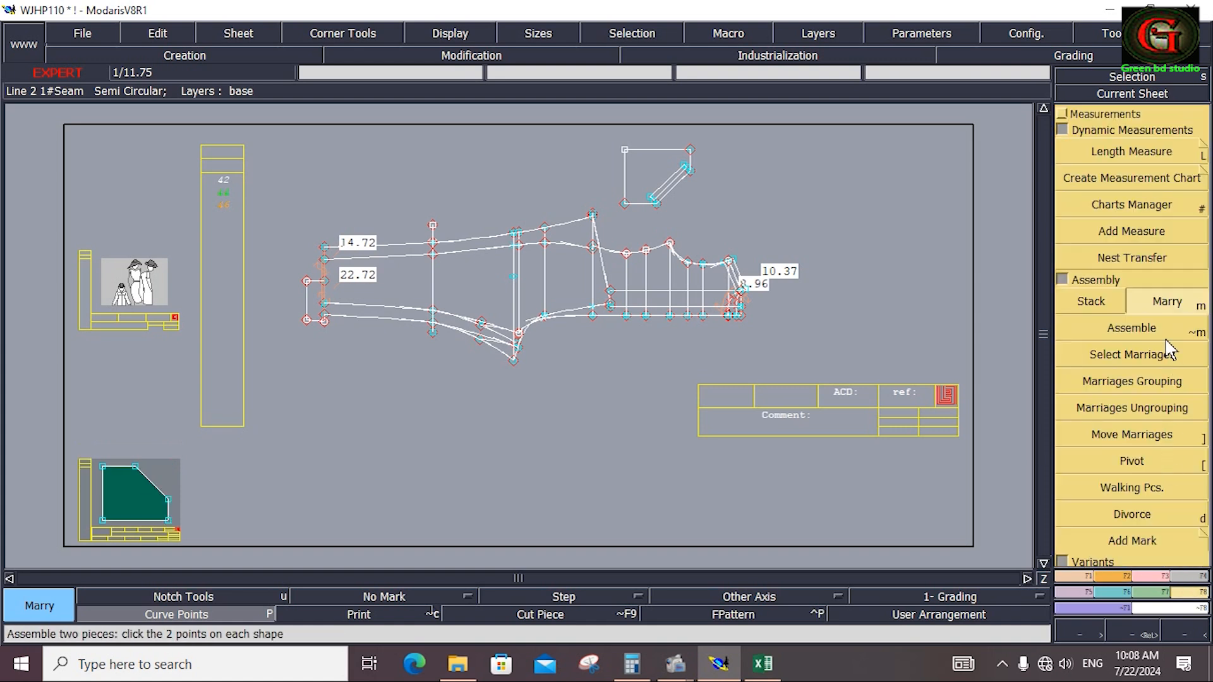
{"action": "left_click", "coordinate": [1167, 307]}
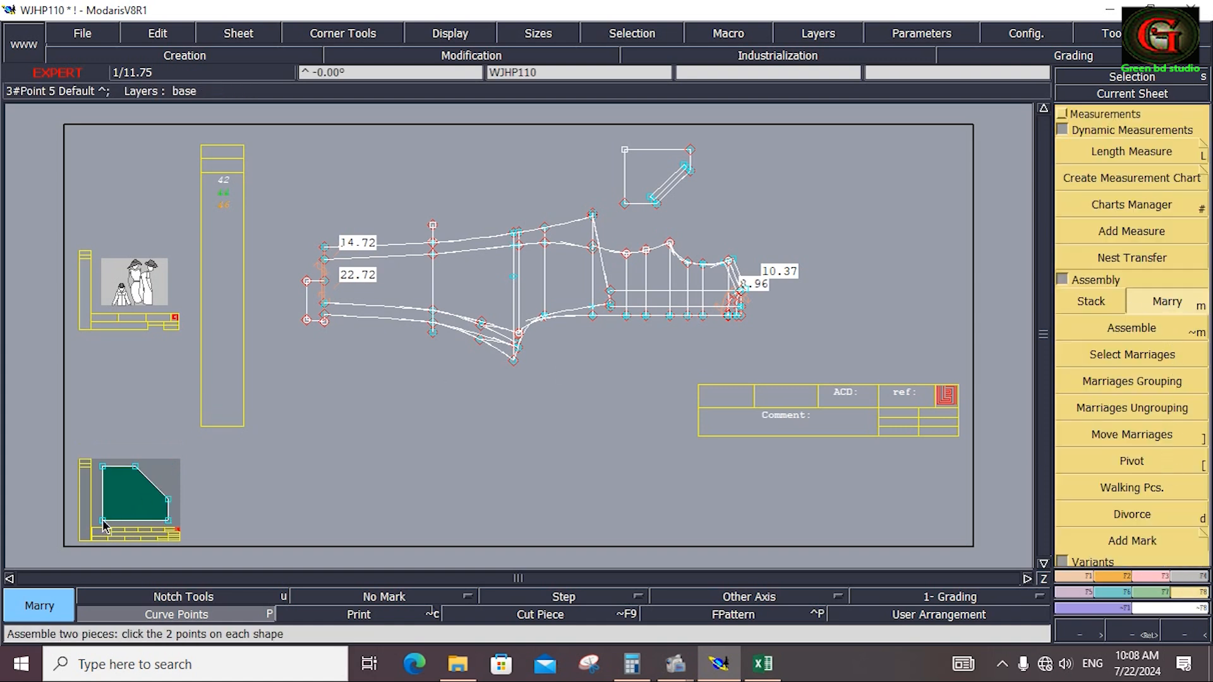
{"action": "left_click", "coordinate": [170, 523]}
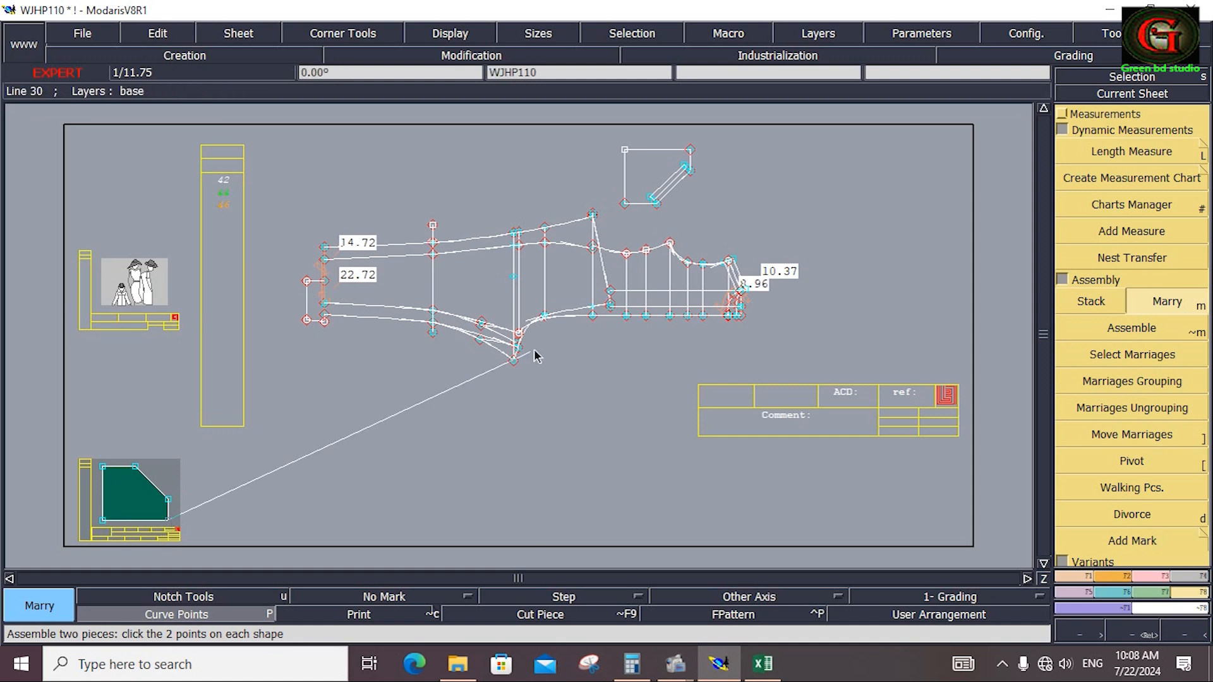
{"action": "left_click", "coordinate": [611, 308]}
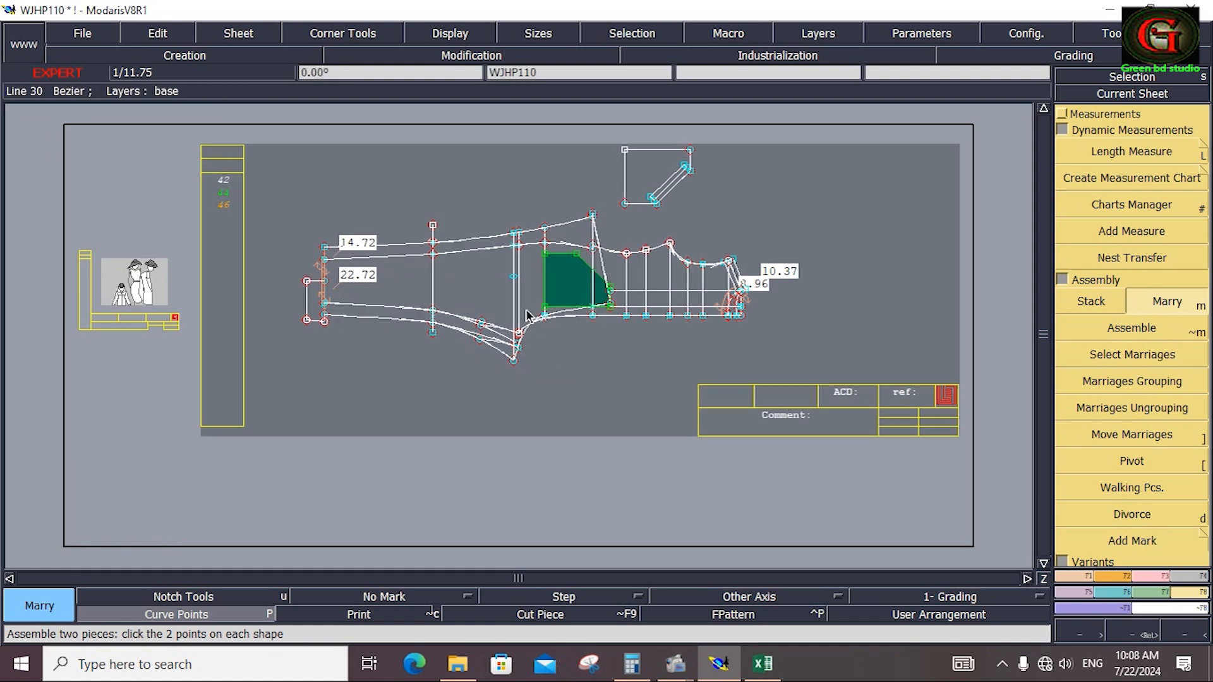
{"action": "key", "text": "z"}
{"action": "left_click_drag", "start_coordinate": [509, 195], "coordinate": [639, 342]}
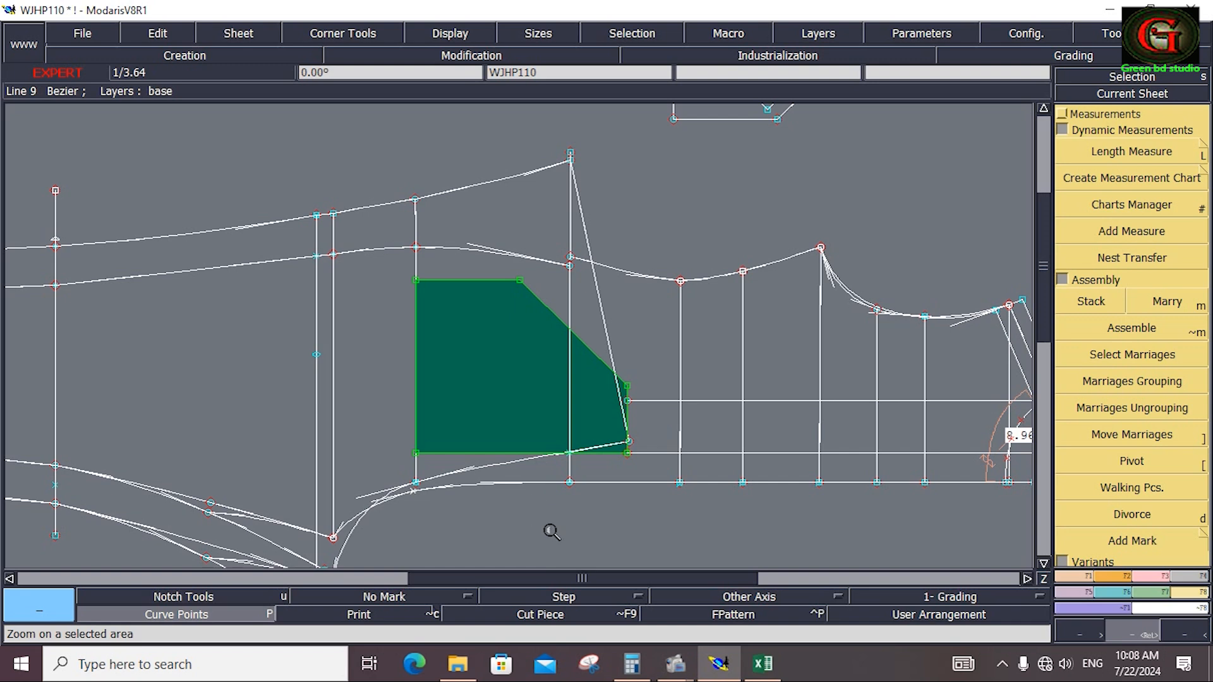
Trace the married pocket's full outline onto the front pattern with Bezier lines through its corner points, including the slanted opening.
{"action": "left_click", "coordinate": [1080, 574]}
{"action": "left_click", "coordinate": [1147, 503]}
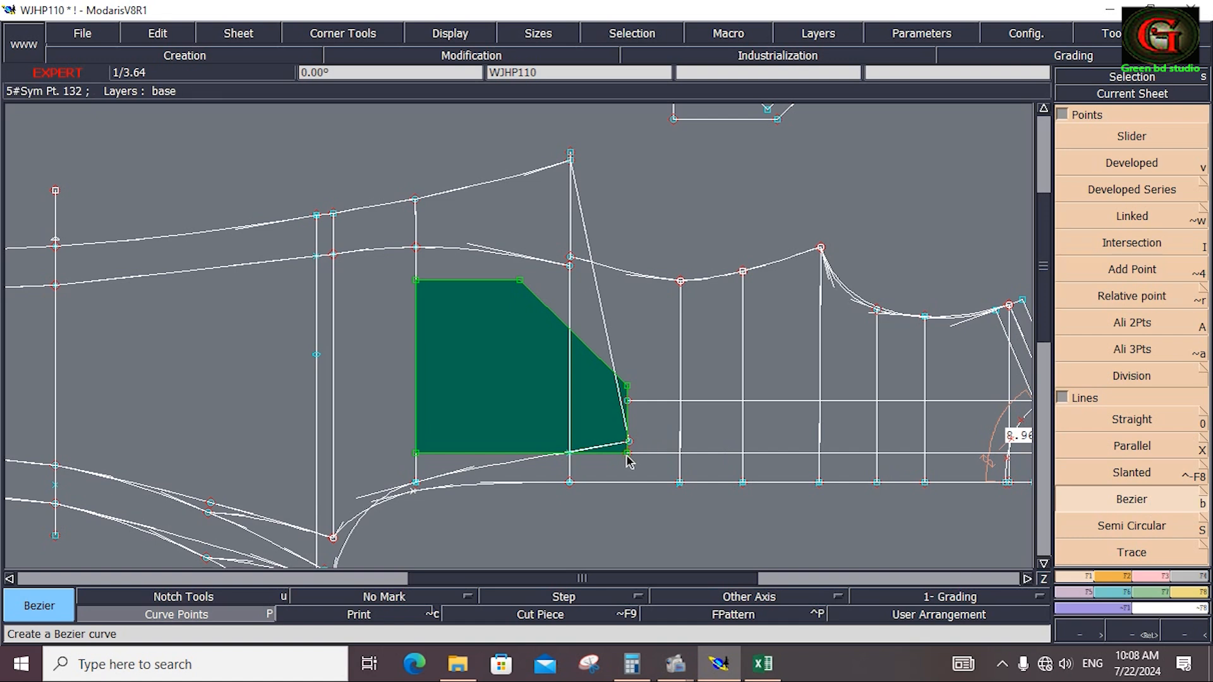
{"action": "left_click", "coordinate": [627, 454]}
{"action": "left_click", "coordinate": [416, 454]}
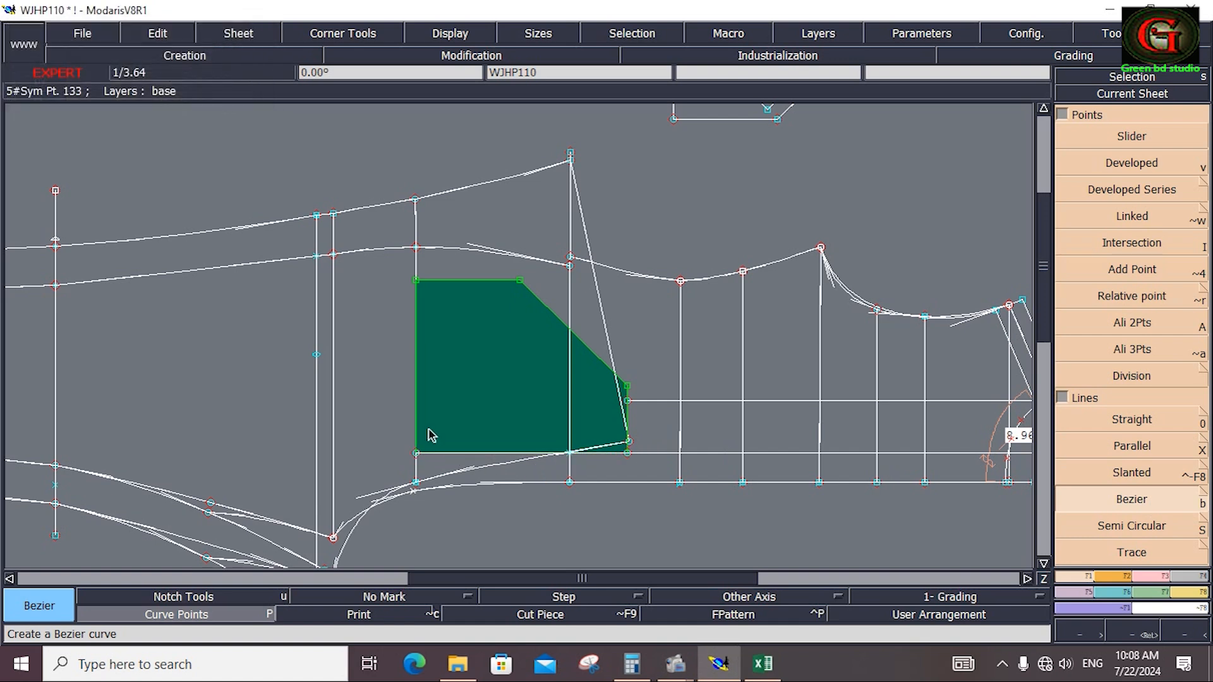
{"action": "left_click", "coordinate": [416, 280]}
{"action": "left_click", "coordinate": [520, 279]}
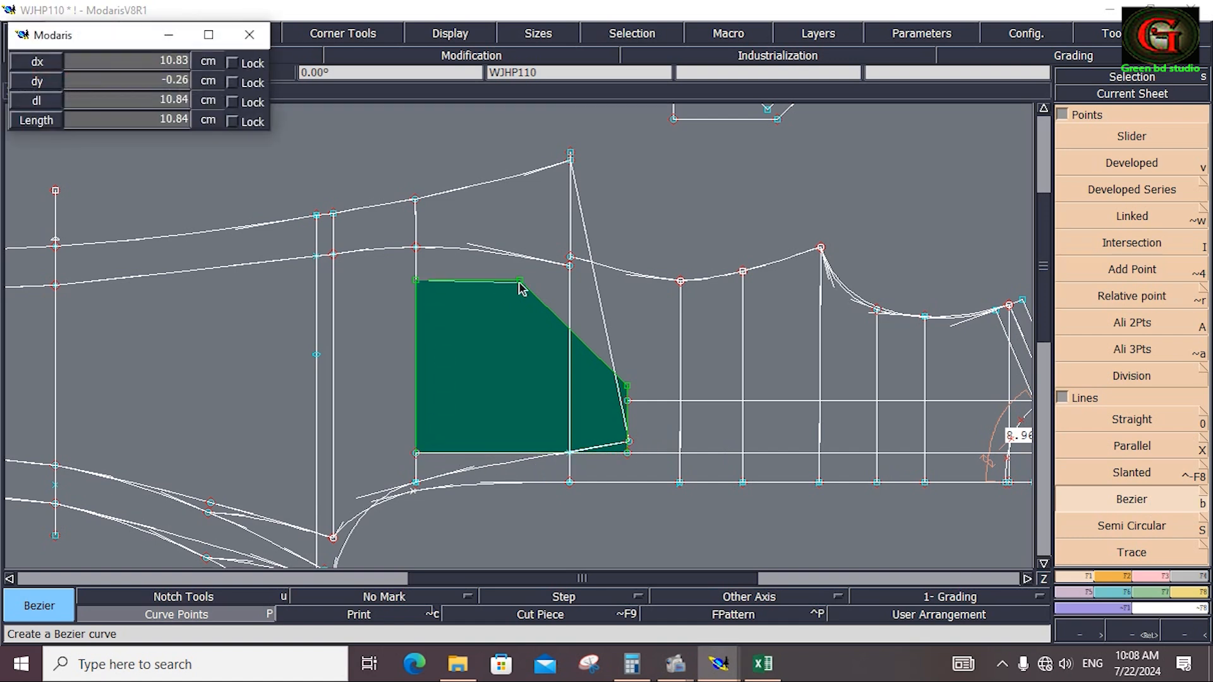
{"action": "left_click", "coordinate": [416, 280]}
{"action": "left_click", "coordinate": [416, 453]}
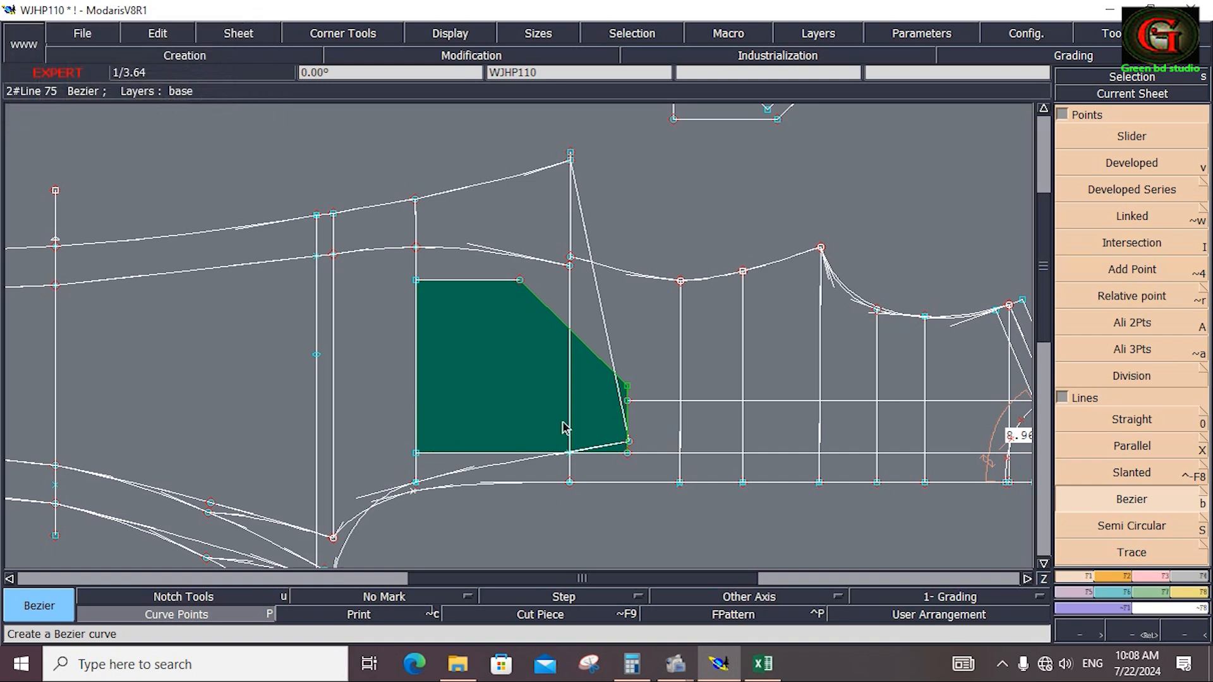
{"action": "left_click", "coordinate": [627, 387]}
{"action": "left_click", "coordinate": [628, 453]}
Divorce the pocket piece from the front sheet and arrange all sheets on the desk.
{"action": "key", "text": "F8"}
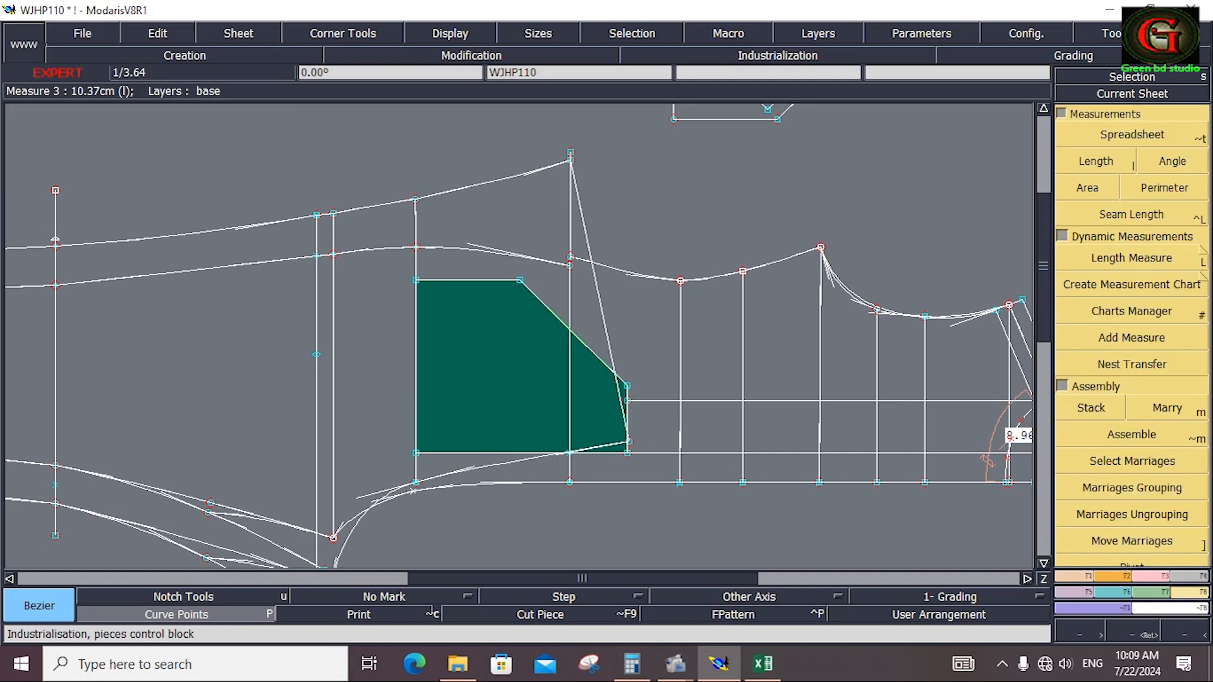
{"action": "left_click", "coordinate": [1061, 114]}
{"action": "key", "text": "d"}
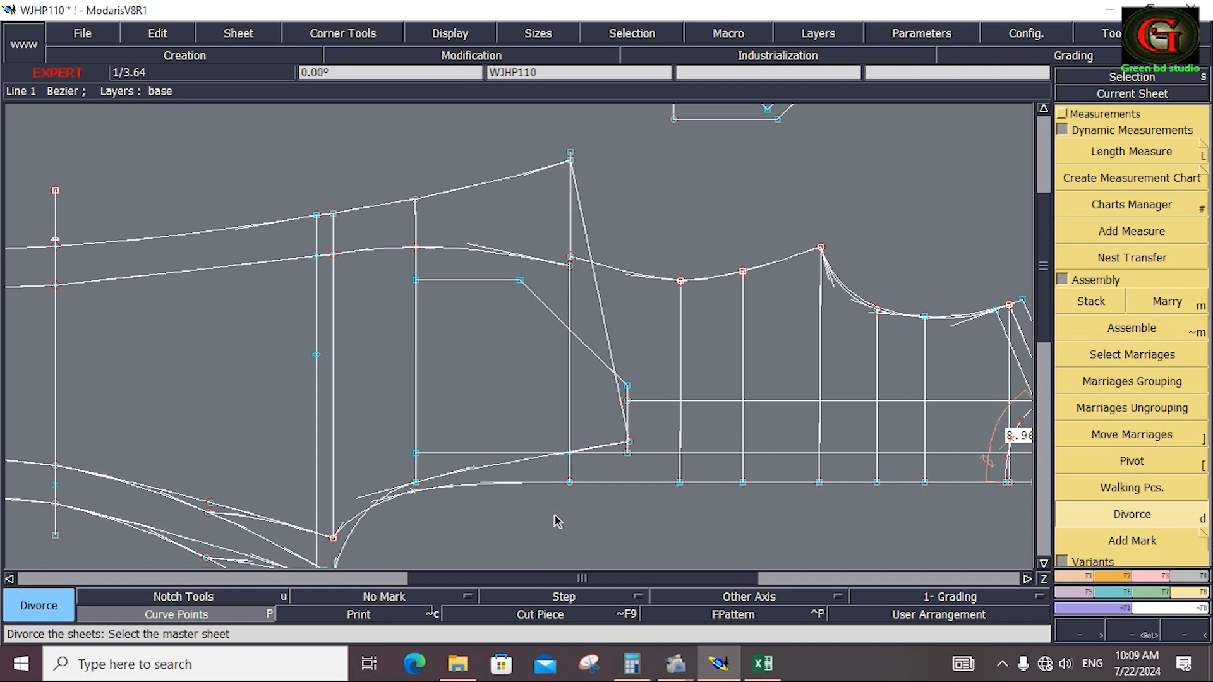
{"action": "key", "text": "8"}
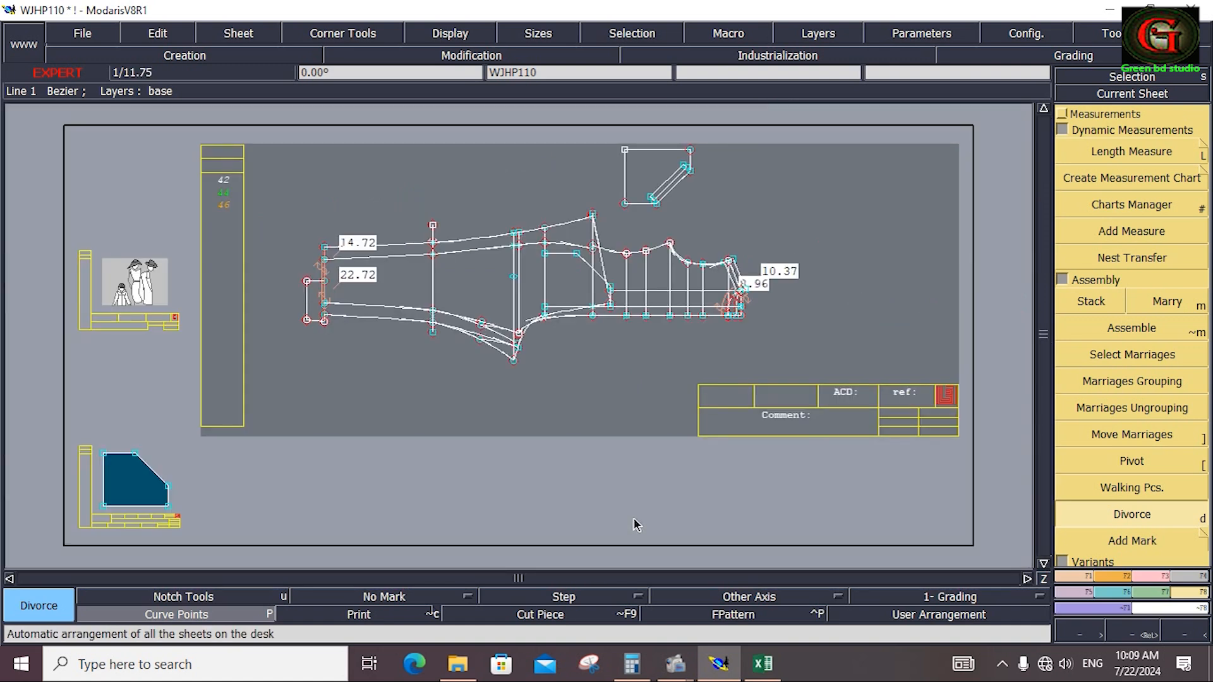
Save the WJHP110 model and confirm the save.
{"action": "left_click", "coordinate": [94, 29]}
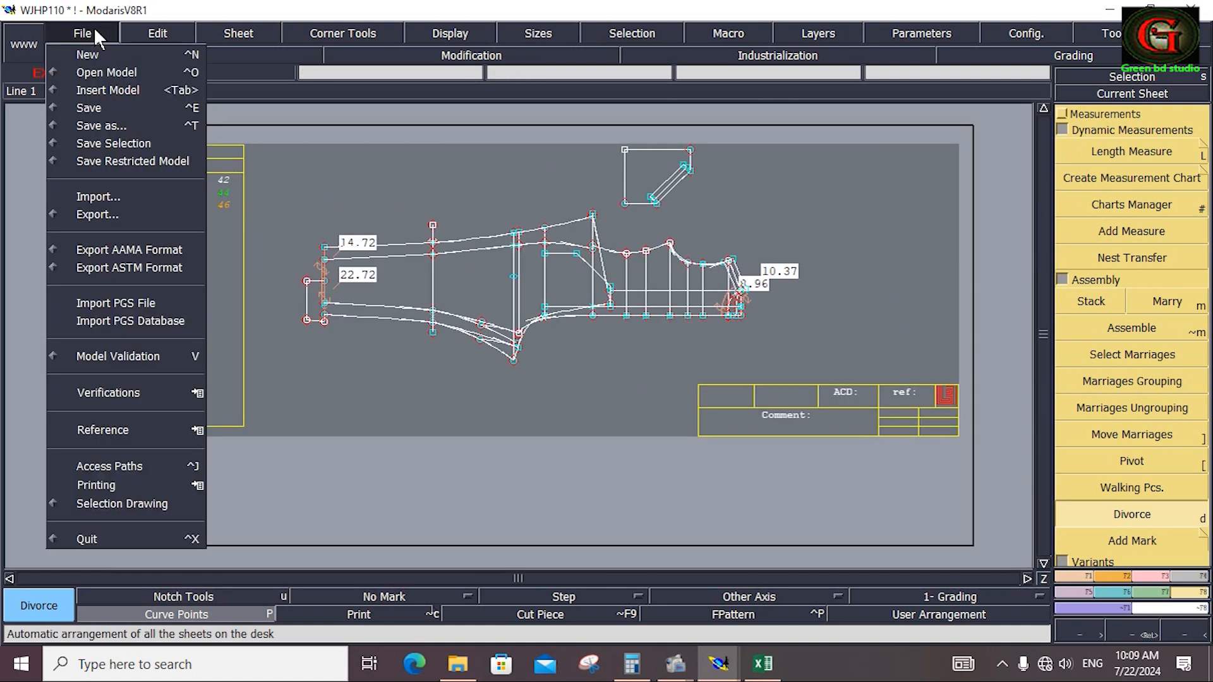
{"action": "left_click", "coordinate": [97, 103]}
{"action": "left_click", "coordinate": [486, 435]}
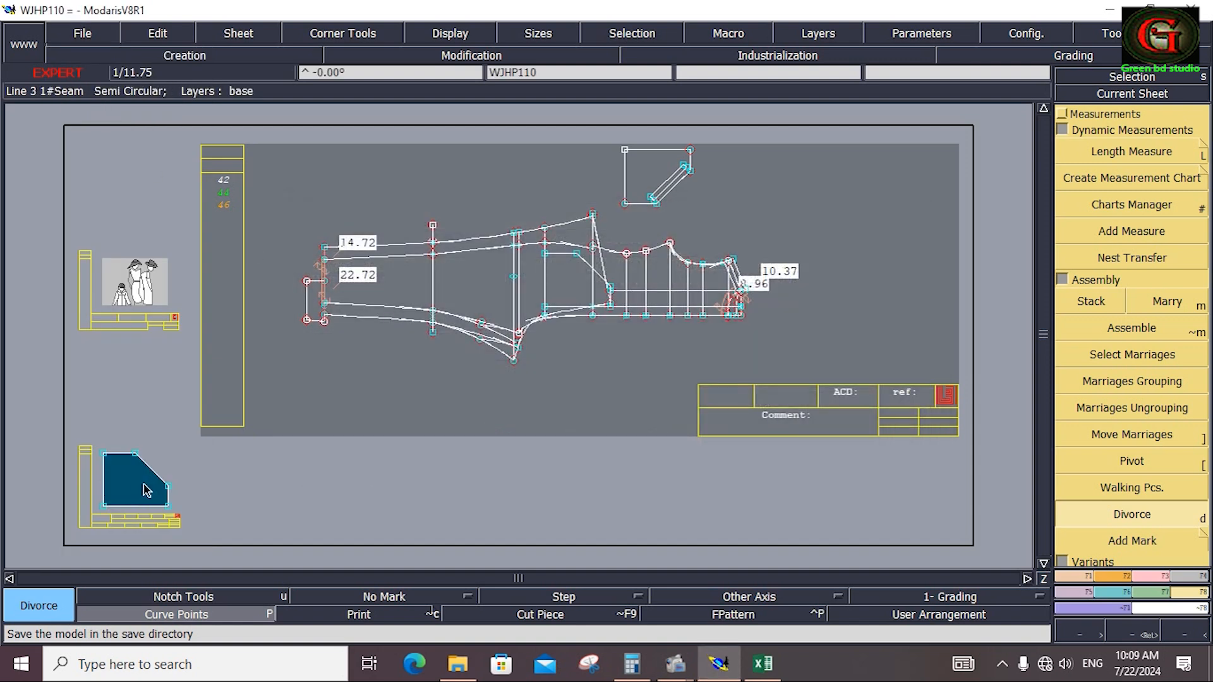
Delete the separate pocket piece's sheet.
{"action": "key", "text": "Delete"}
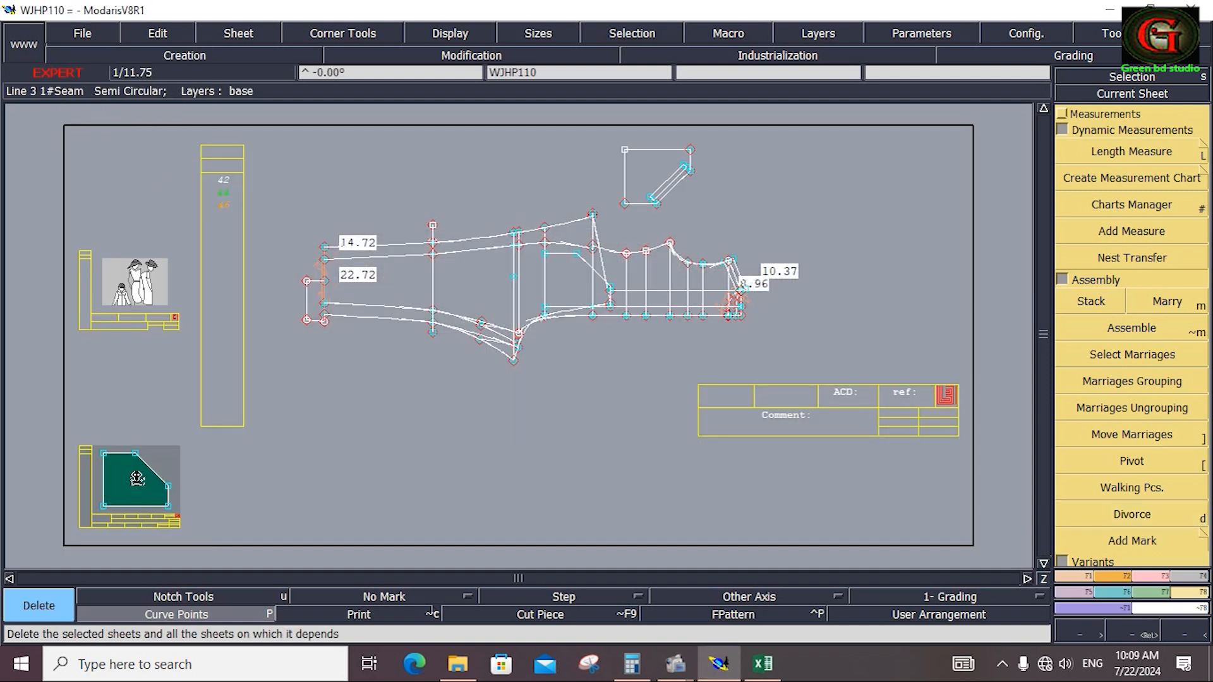
{"action": "left_click", "coordinate": [138, 485]}
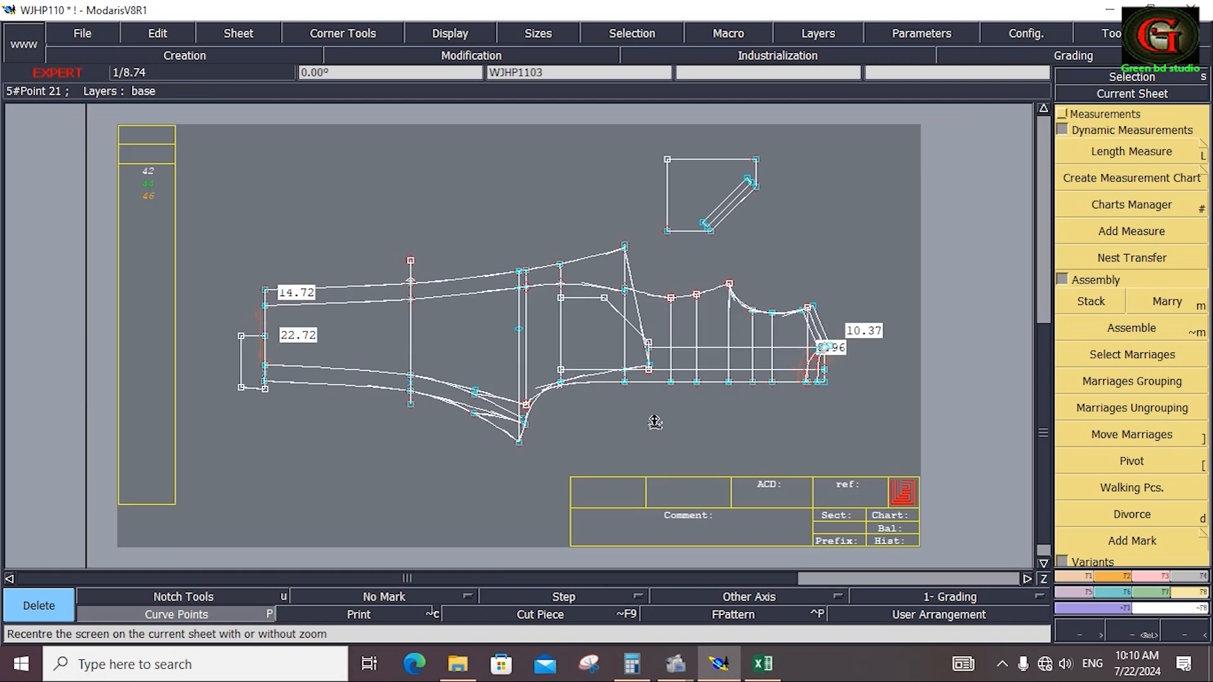
Save the model with the traced front pocket and confirm the save.
{"action": "key", "text": "c"}
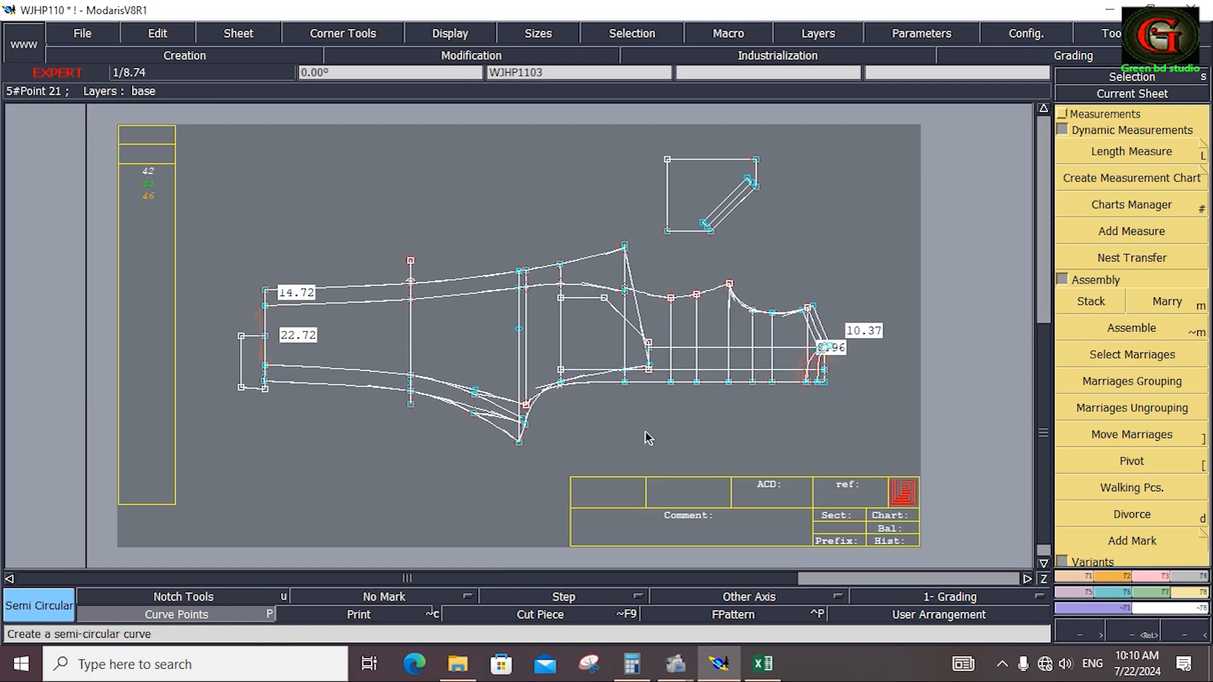
{"action": "left_click", "coordinate": [95, 32]}
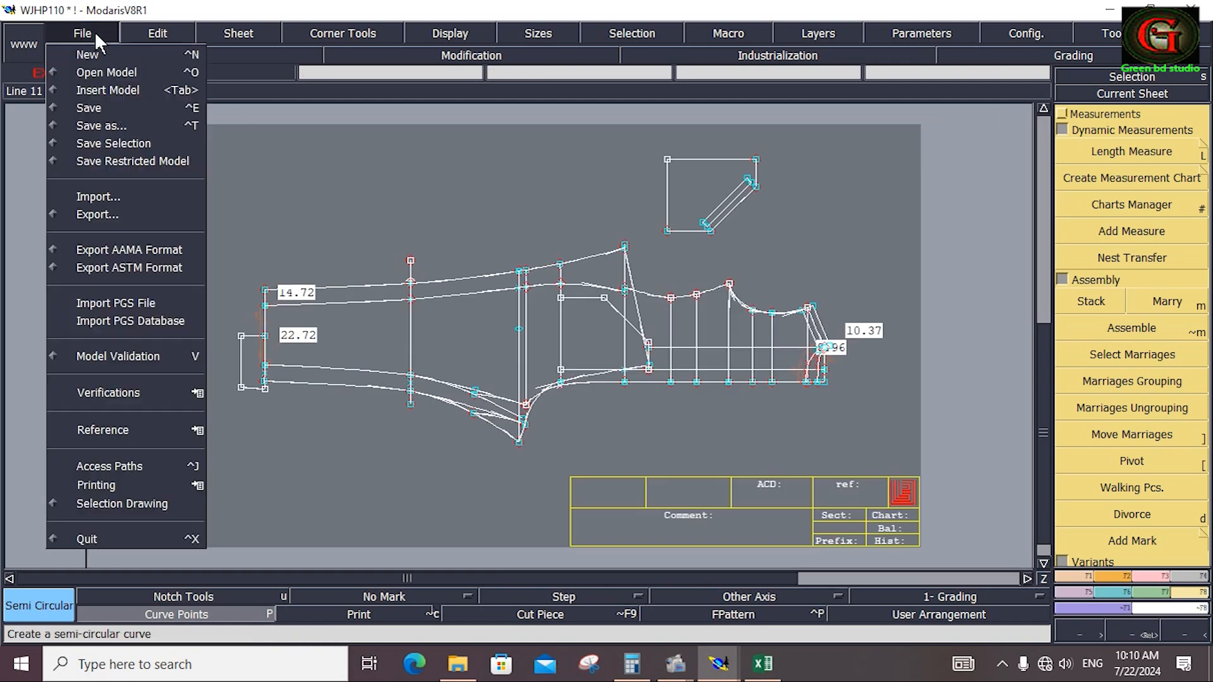
{"action": "left_click", "coordinate": [104, 107]}
{"action": "left_click", "coordinate": [509, 434]}
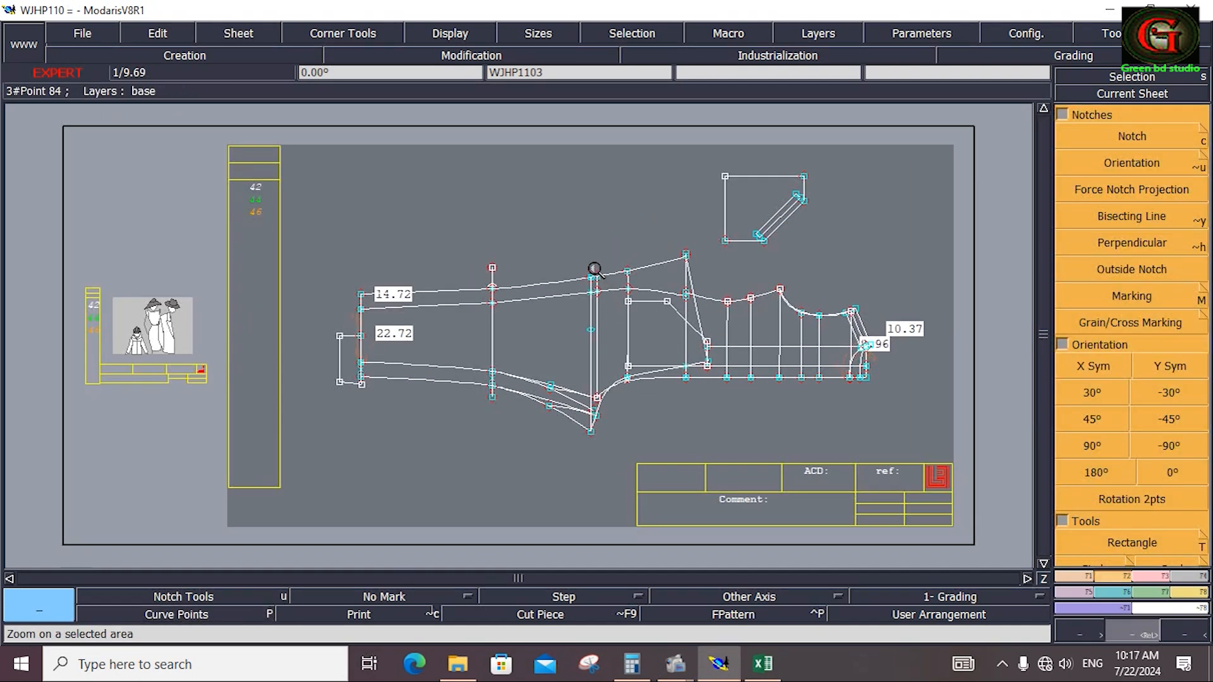
Check the back pocket rows in the Excel size chart, and divide the slanted back waist line into 2 parts with a point at its middle.
{"action": "left_click_drag", "start_coordinate": [545, 246], "coordinate": [717, 405]}
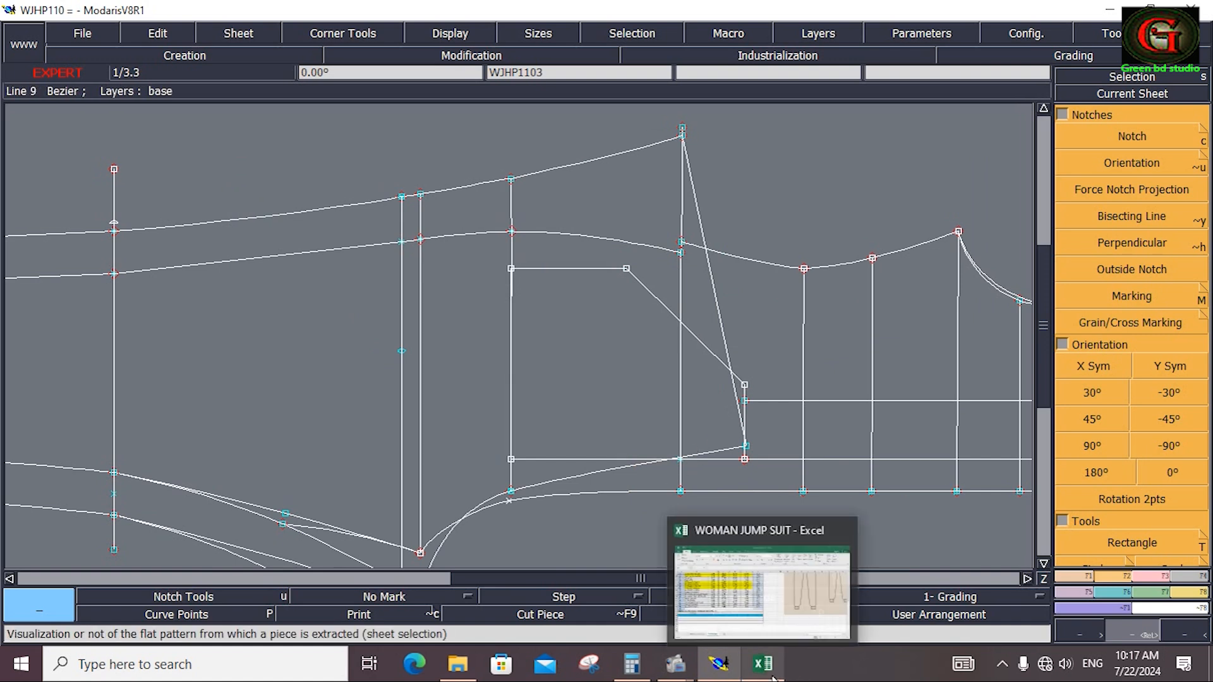
{"action": "left_click", "coordinate": [766, 670]}
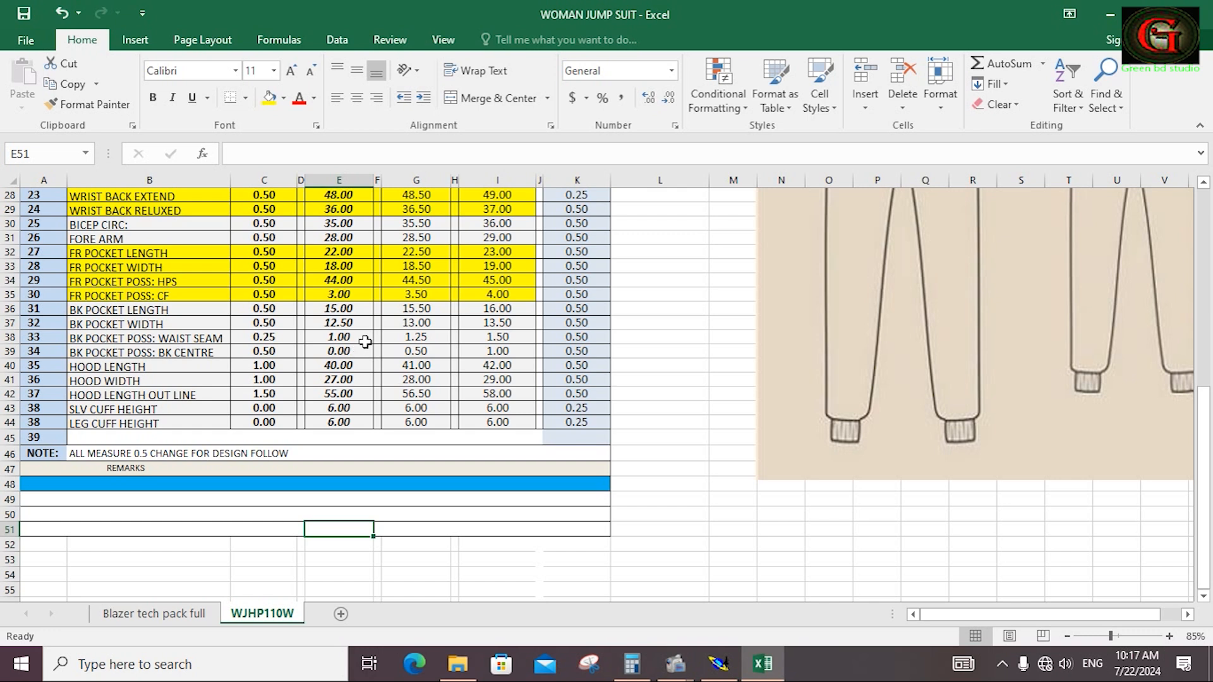
{"action": "left_click", "coordinate": [719, 666]}
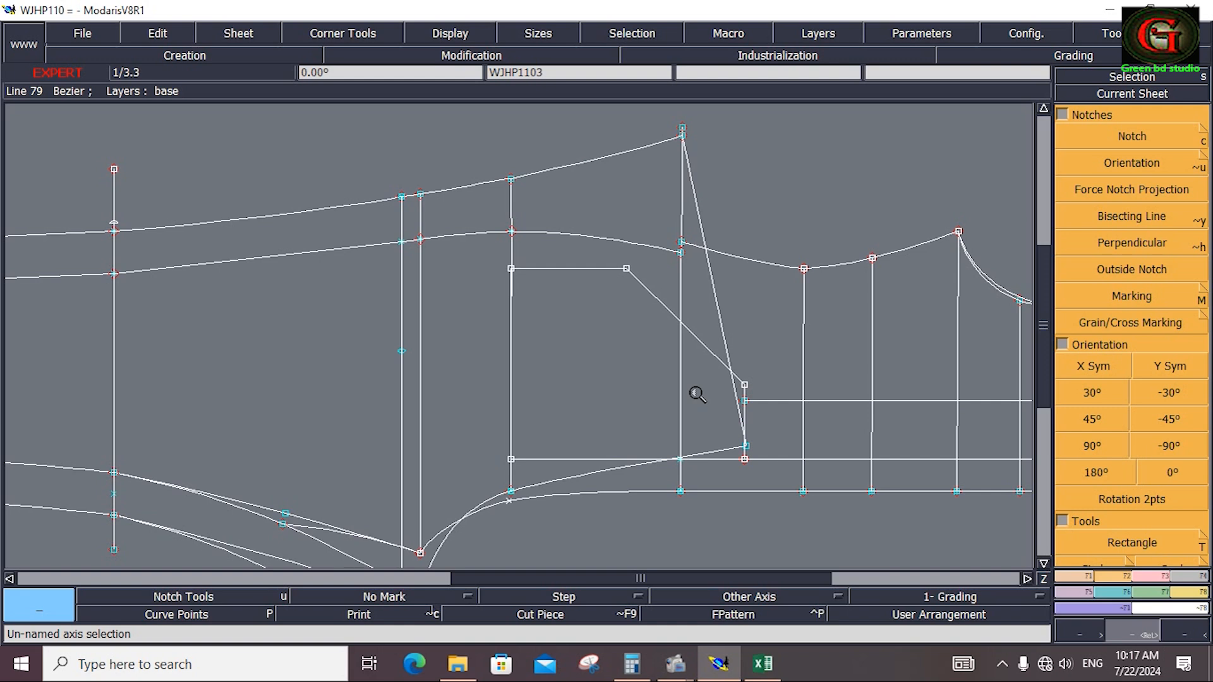
{"action": "left_click", "coordinate": [763, 664]}
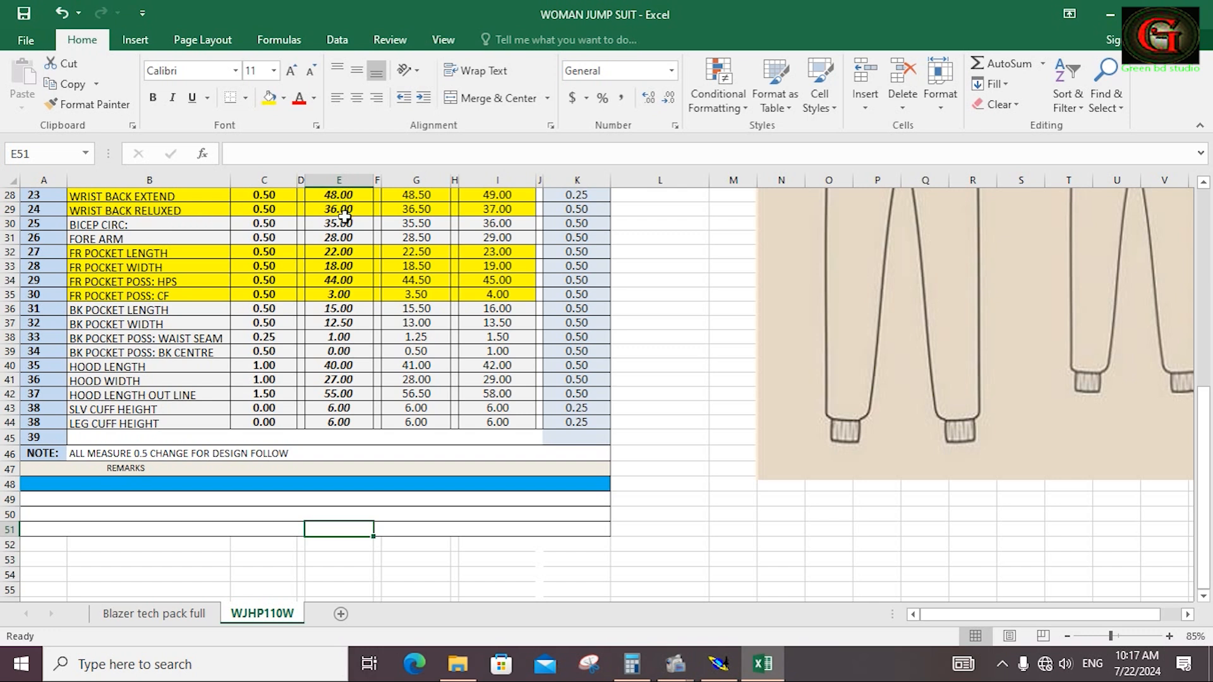
{"action": "left_click", "coordinate": [717, 672]}
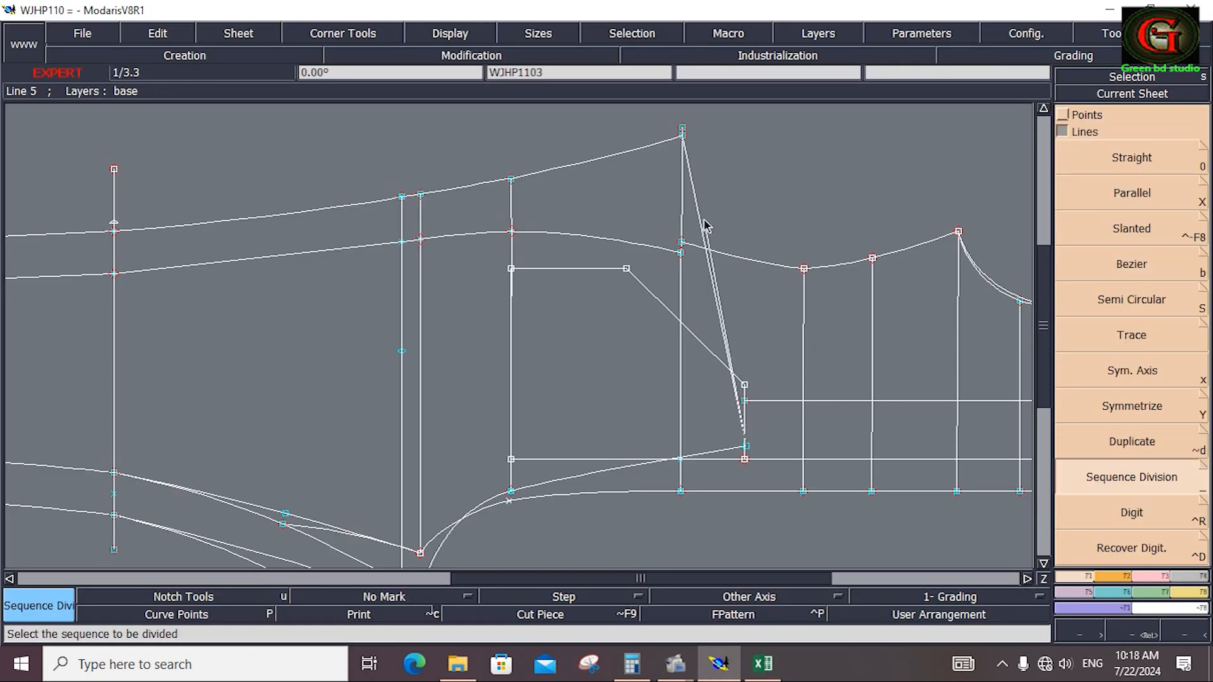
{"action": "left_click", "coordinate": [682, 137]}
{"action": "type", "text": "2"}
{"action": "key", "text": "Return"}
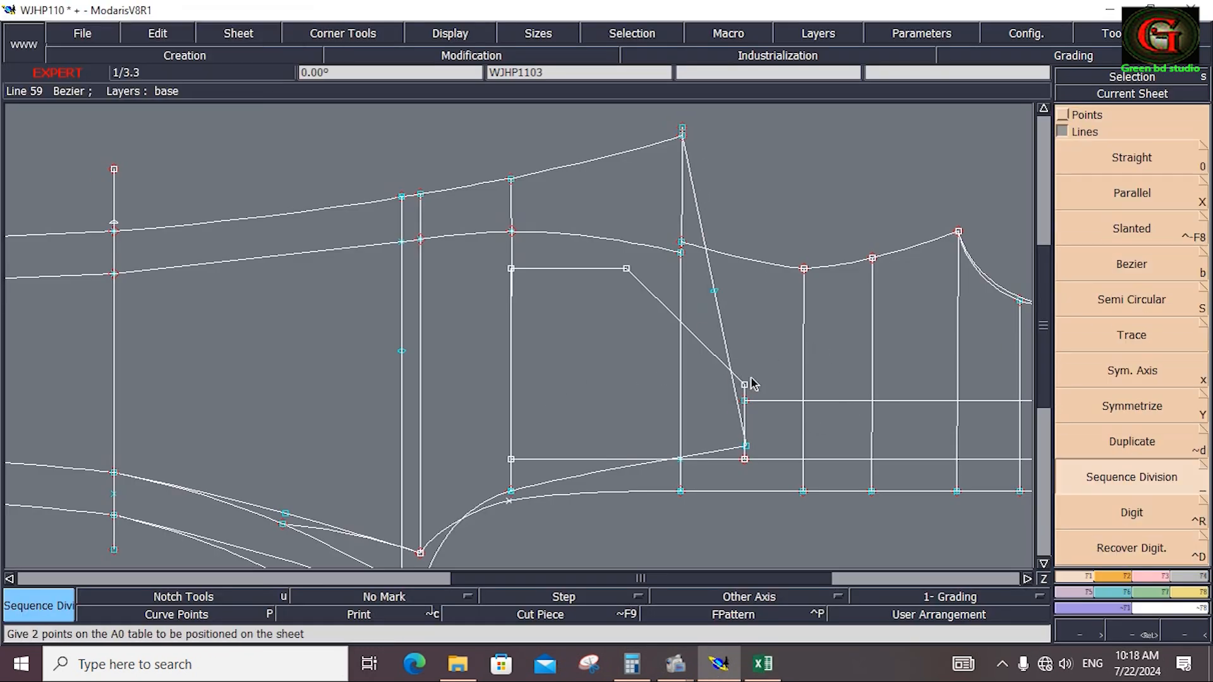
{"action": "key", "text": "i"}
{"action": "left_click", "coordinate": [715, 291]}
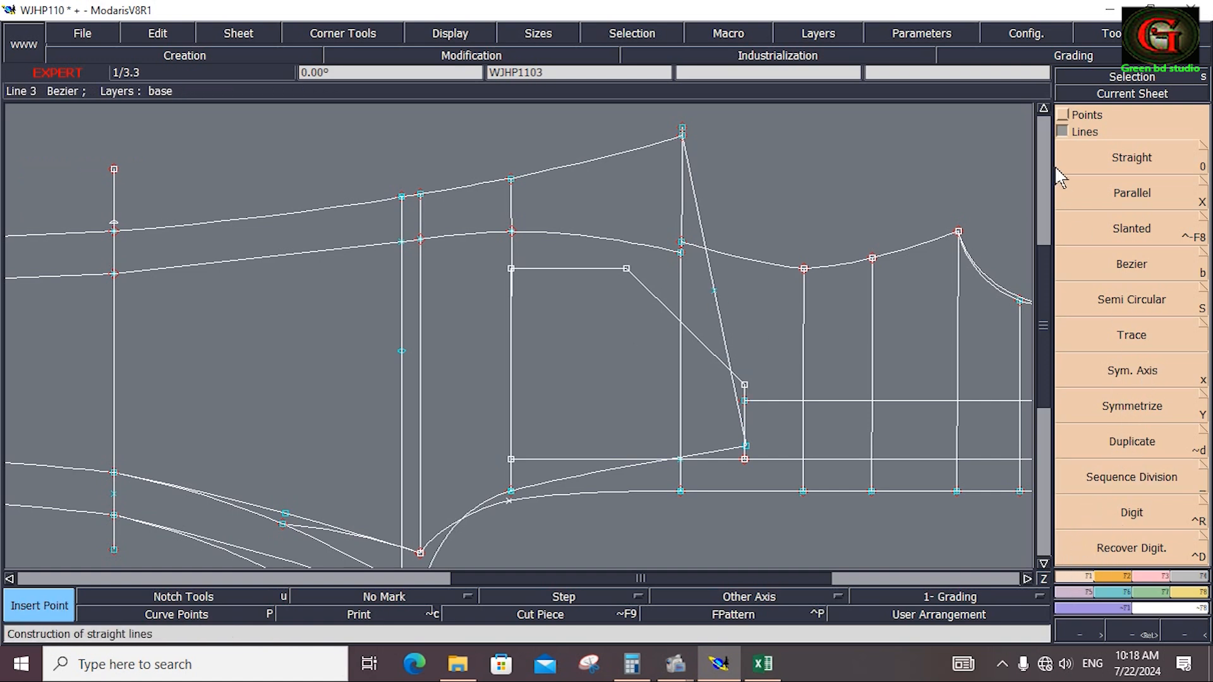
Draw a line parallel to the slanted back waist line, offset 2.5 cm toward the leg.
{"action": "left_click", "coordinate": [1062, 115]}
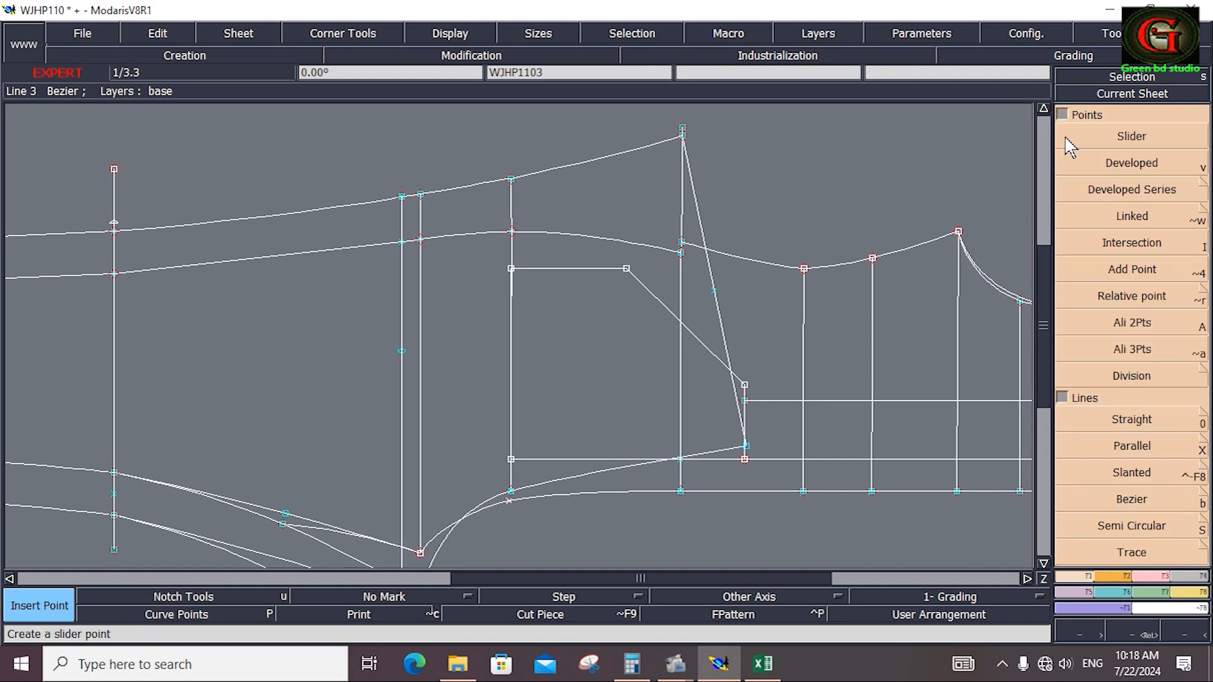
{"action": "left_click", "coordinate": [1132, 447]}
{"action": "left_click", "coordinate": [719, 317]}
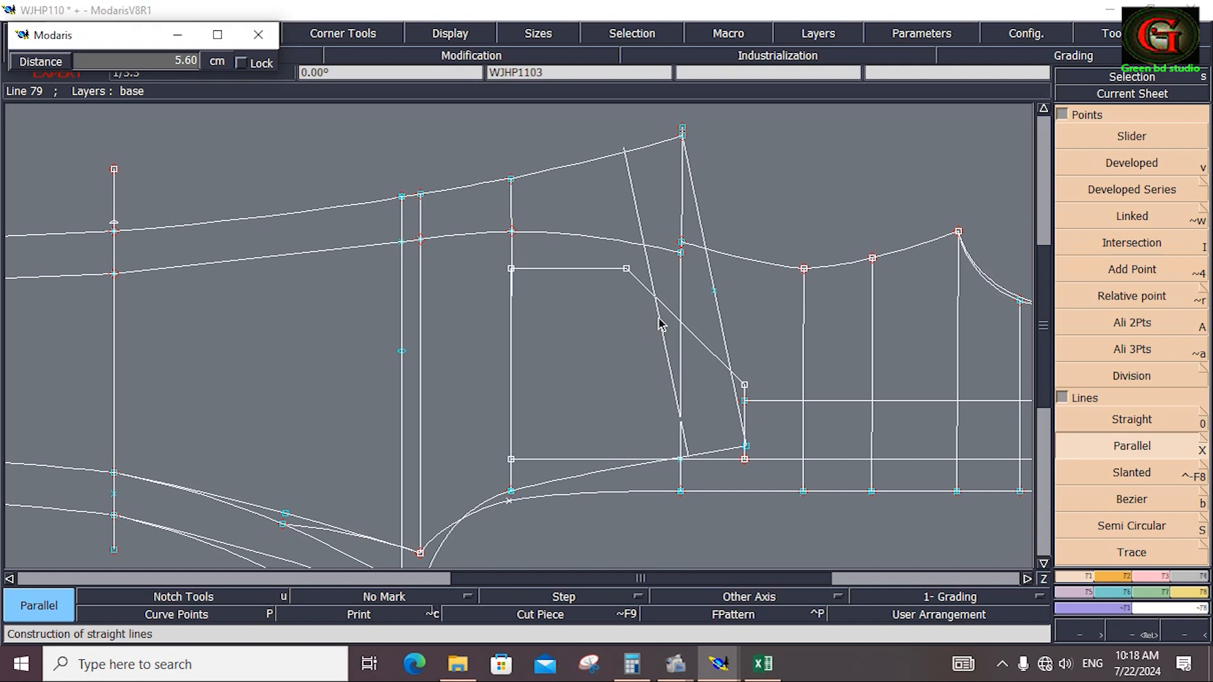
{"action": "type", "text": "5.46"}
{"action": "type", "text": "2.5"}
{"action": "key", "text": "Return"}
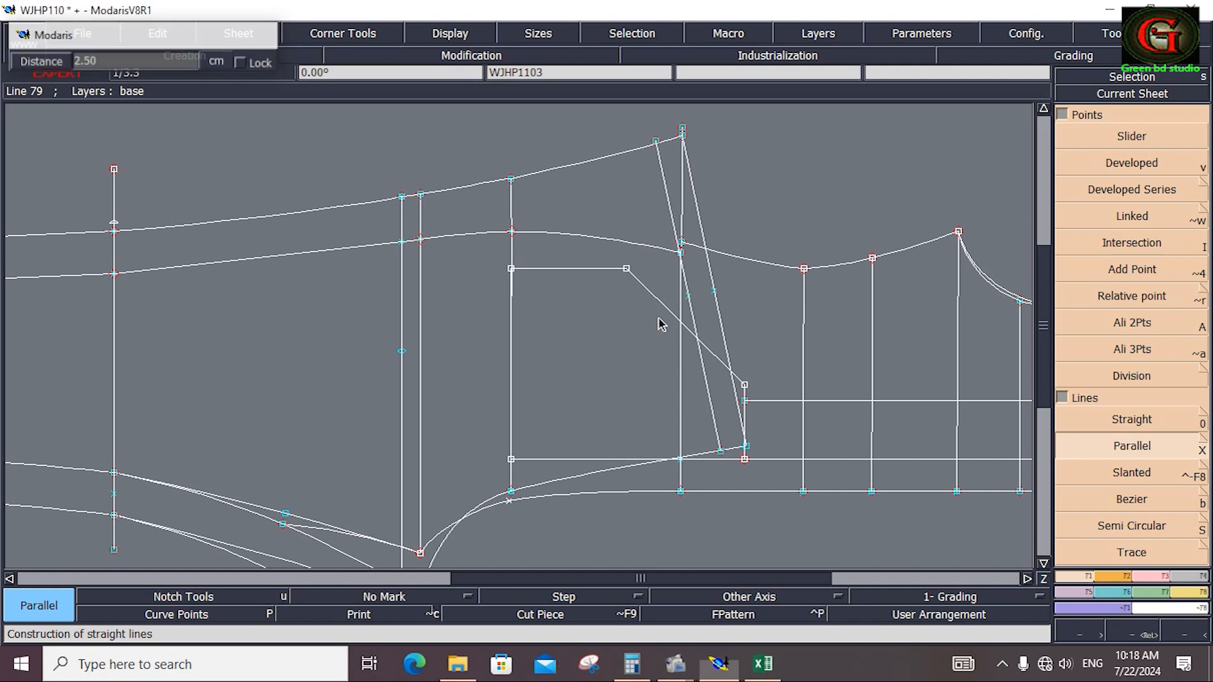
Switch to the Excel size chart and set BK POCKET POSS: WAIST SEAM in cell E38 to 2.5.
{"action": "left_click", "coordinate": [760, 662]}
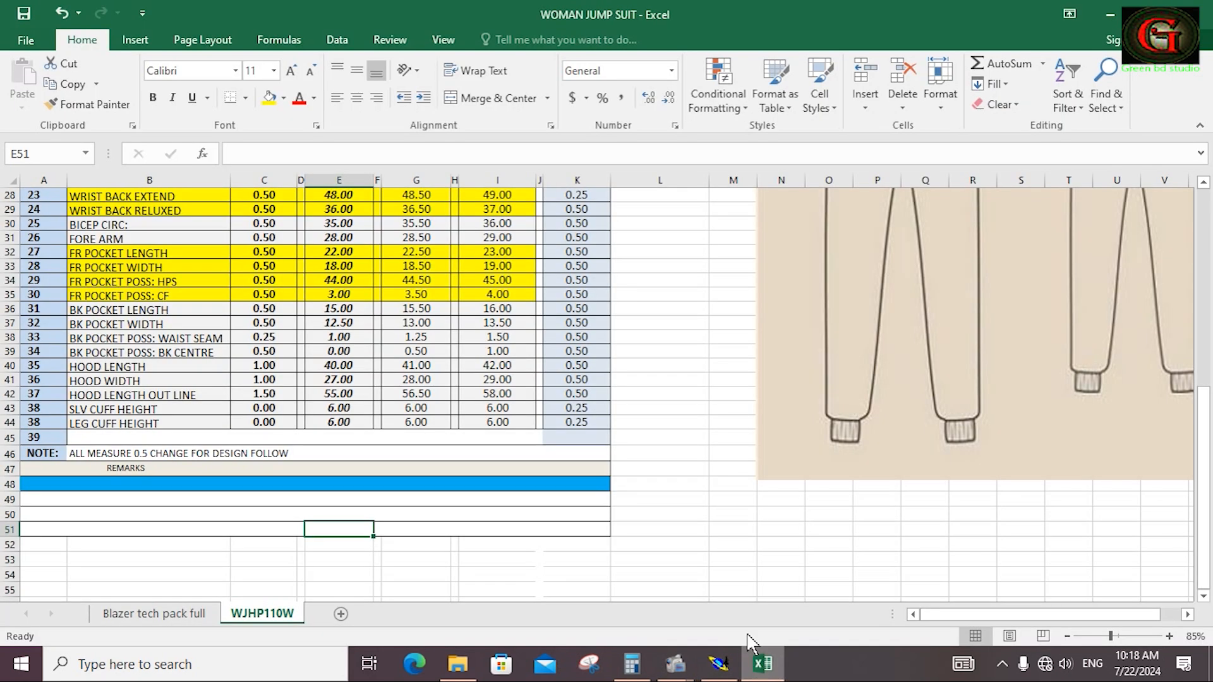
{"action": "left_click", "coordinate": [341, 337]}
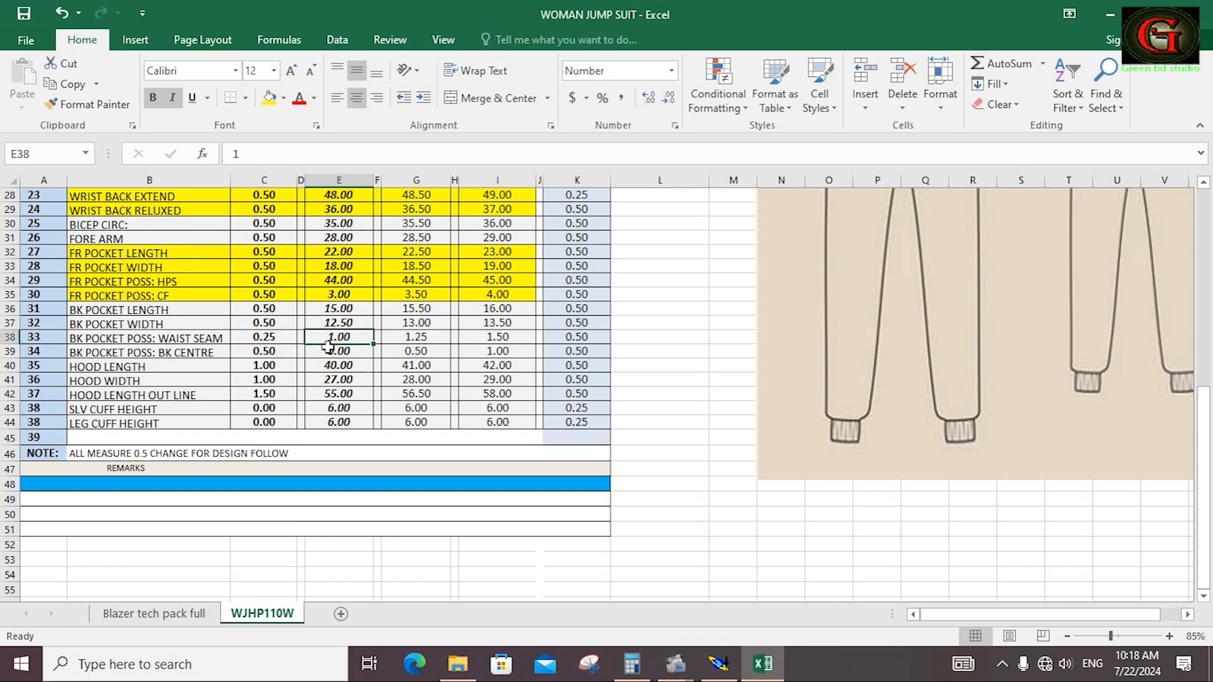
{"action": "type", "text": "2.5"}
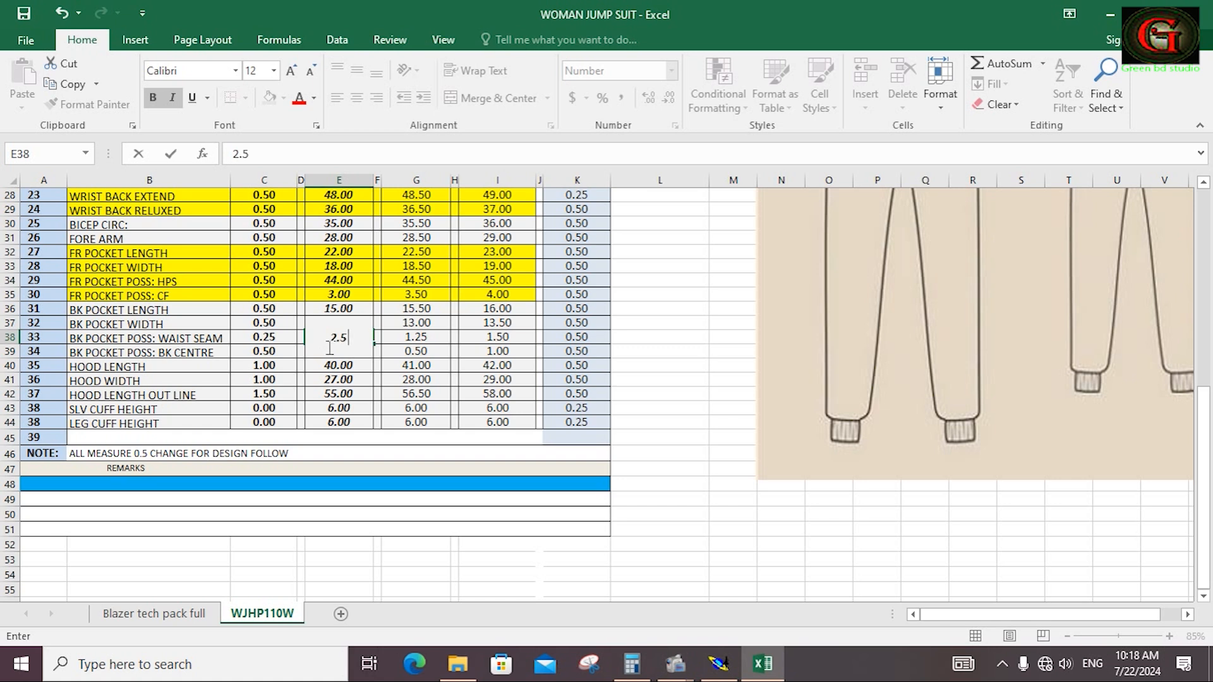
{"action": "key", "text": "Return"}
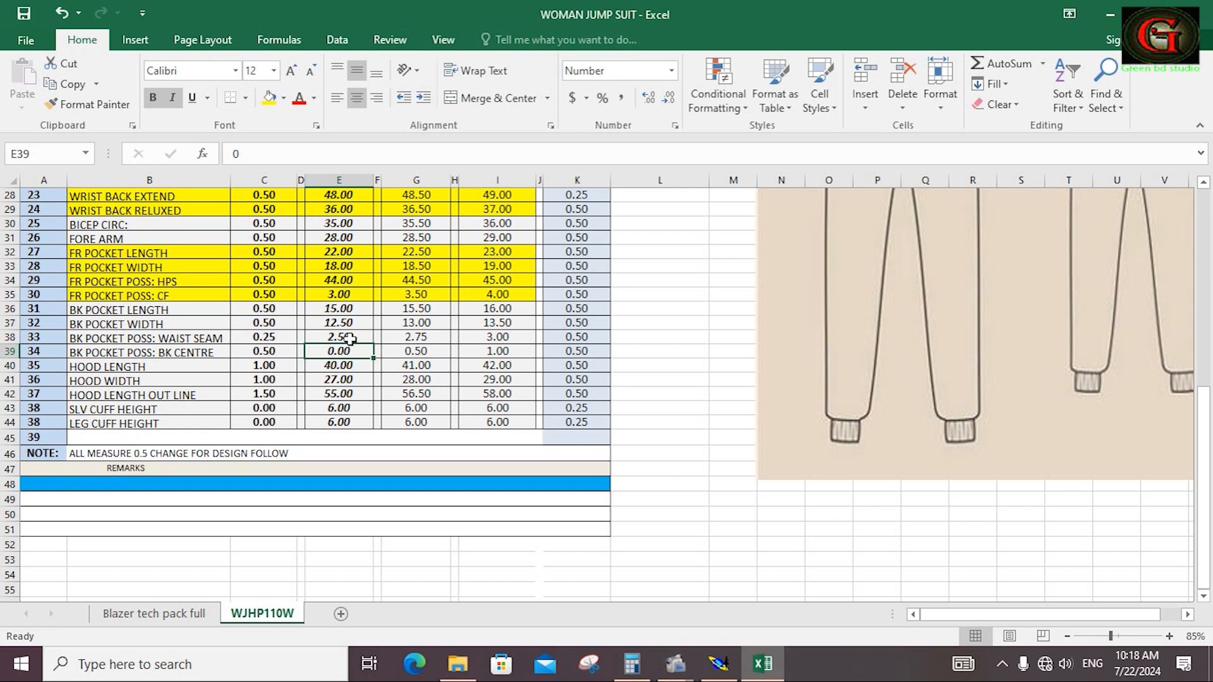
Set BK POCKET POSS: WAIST SEAM in cell E38 of the size chart to 2.75.
{"action": "left_click", "coordinate": [349, 339]}
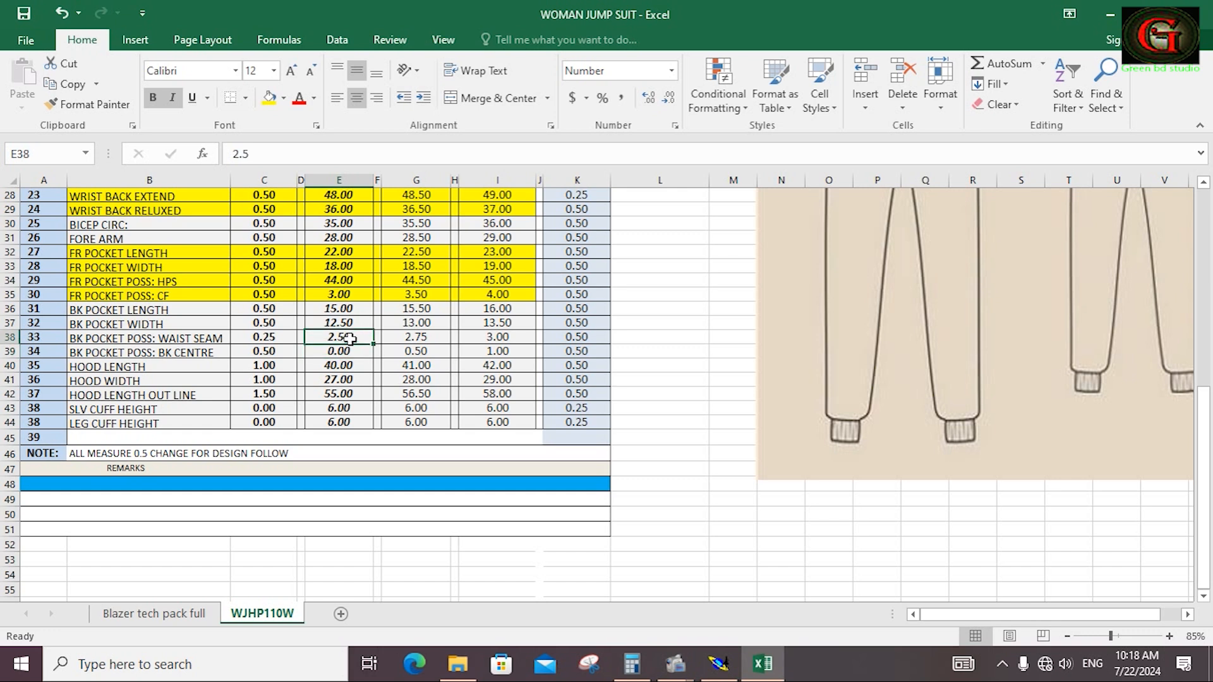
{"action": "type", "text": "2"}
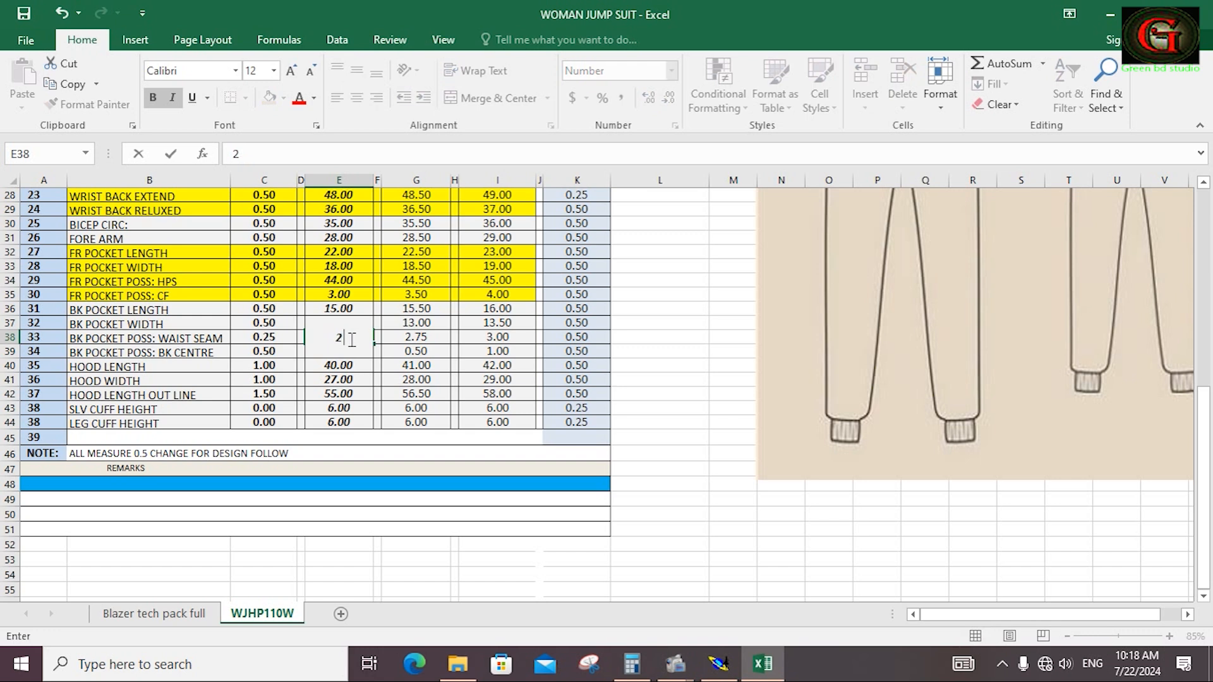
{"action": "type", "text": ".75"}
{"action": "key", "text": "Return"}
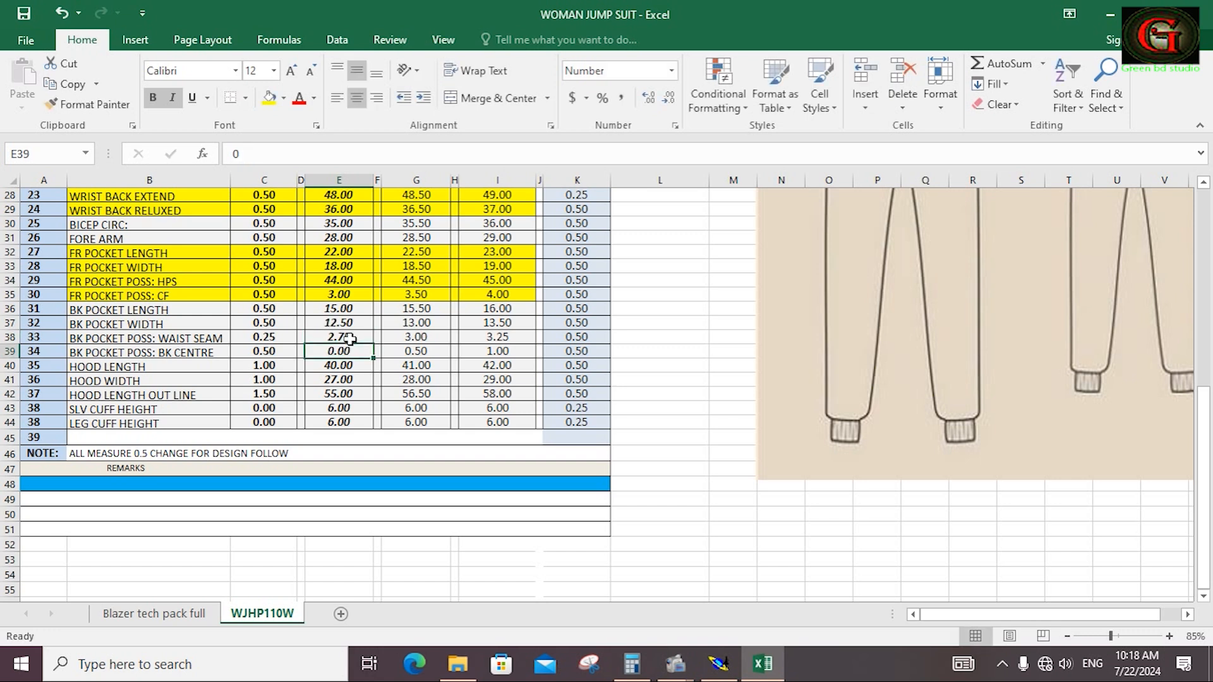
{"action": "left_click", "coordinate": [349, 379]}
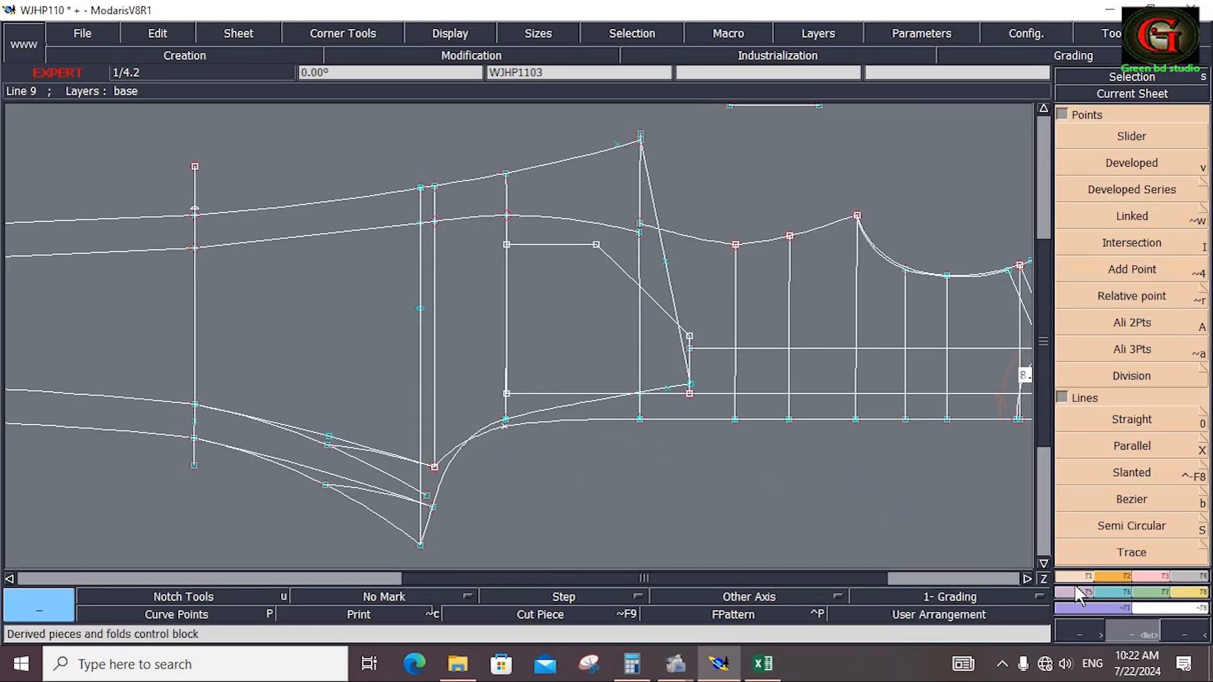
Draw a line parallel to the slanted back waist line, offset 2.75 cm toward the leg.
{"action": "left_click", "coordinate": [1132, 446]}
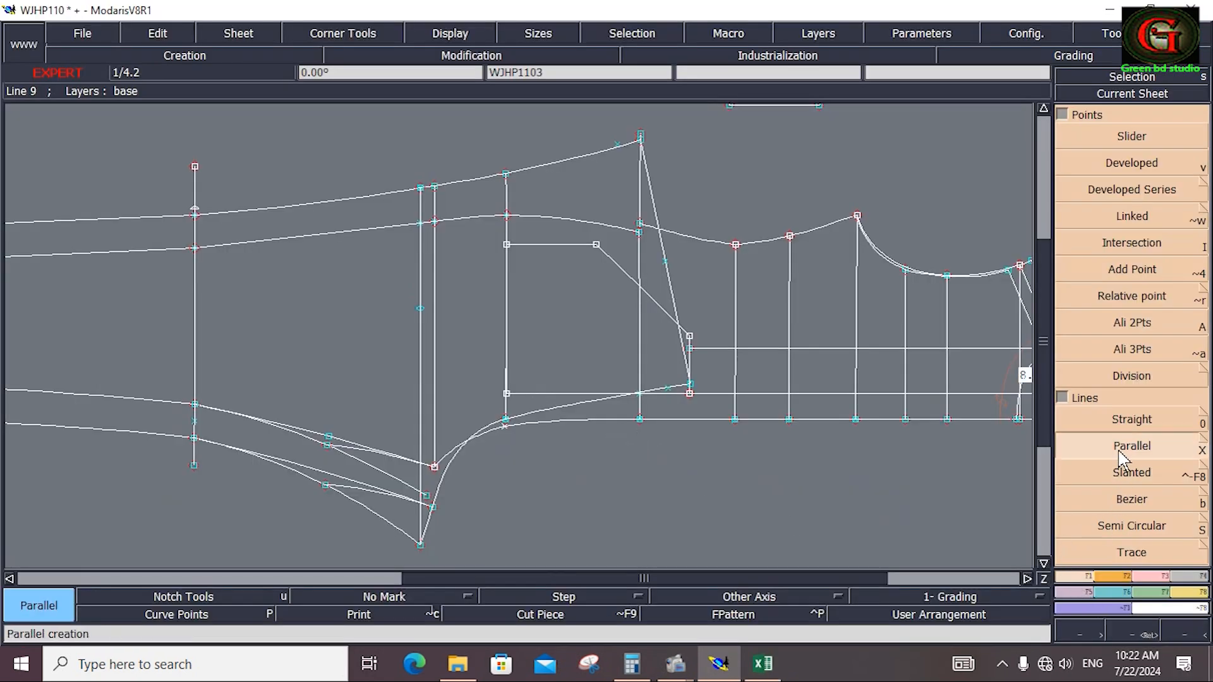
{"action": "left_click", "coordinate": [669, 284]}
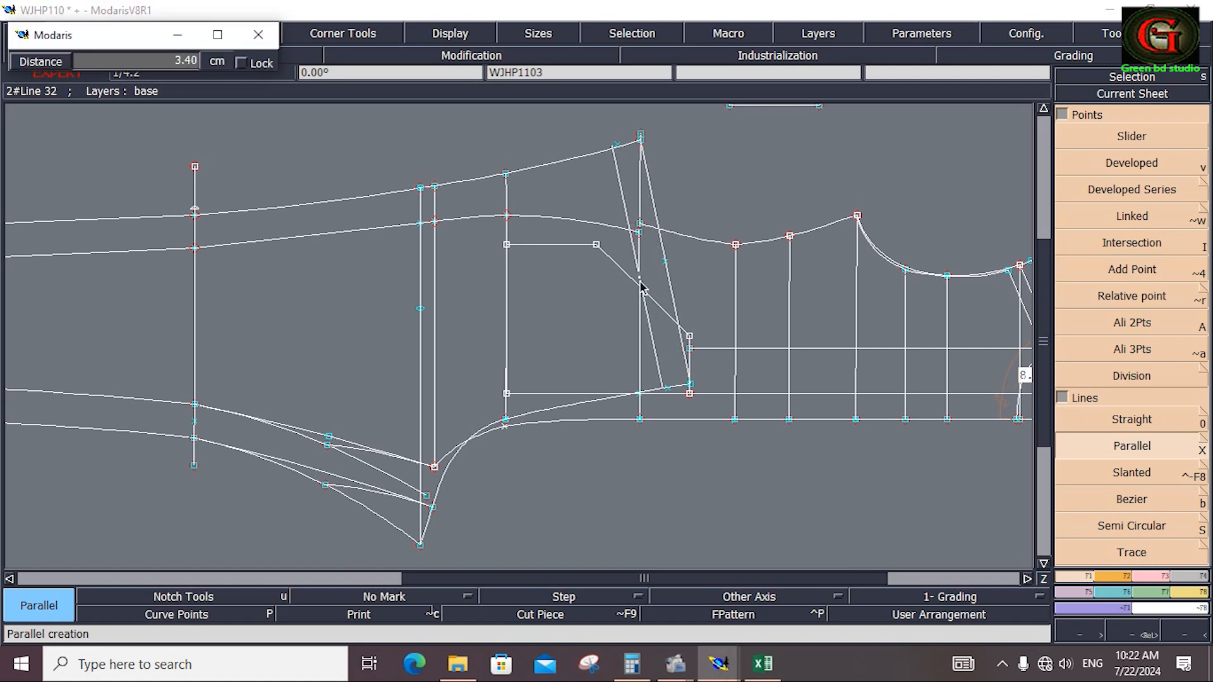
{"action": "type", "text": "1.00"}
{"action": "type", "text": "2."}
{"action": "type", "text": "75"}
{"action": "key", "text": "Return"}
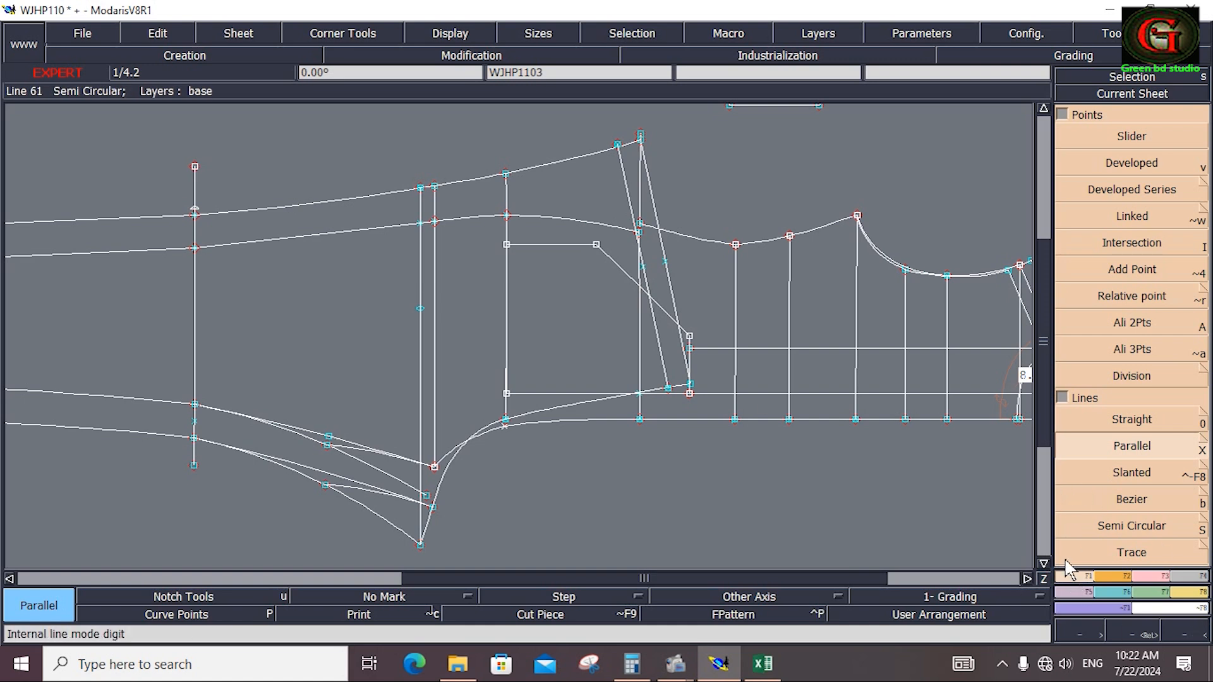
Add developed points 6 cm to either side of the parallel line's midpoint to mark the back pocket width.
{"action": "left_click", "coordinate": [1128, 171]}
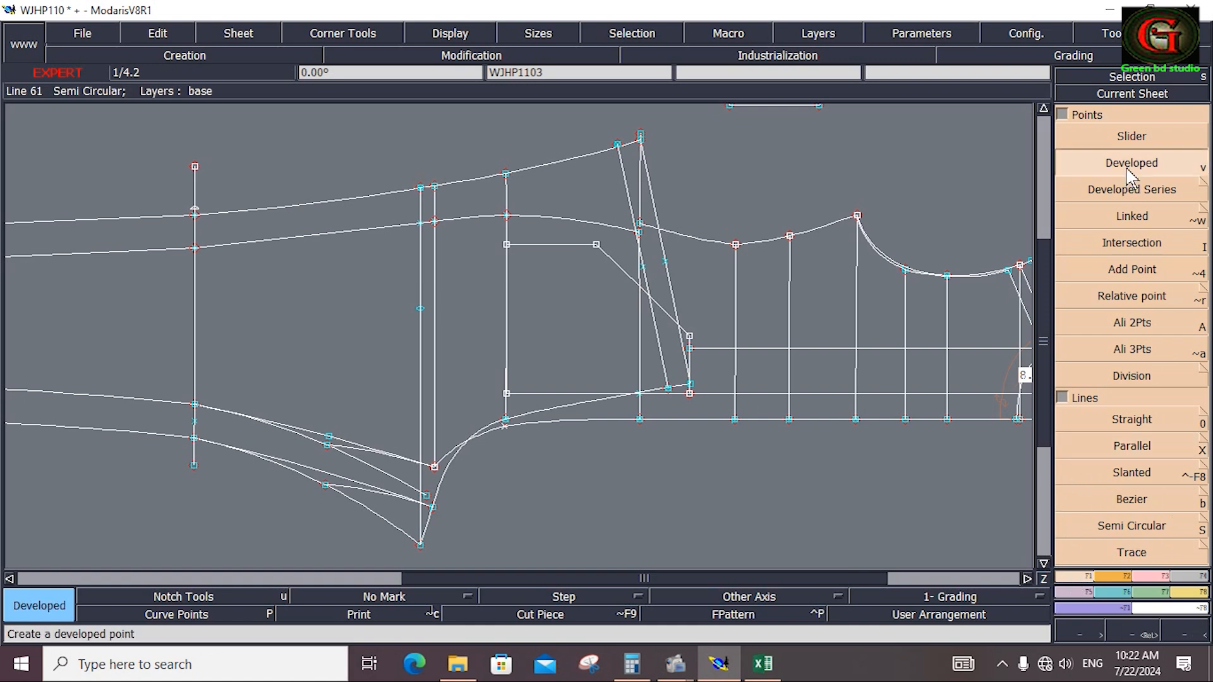
{"action": "left_click", "coordinate": [644, 269]}
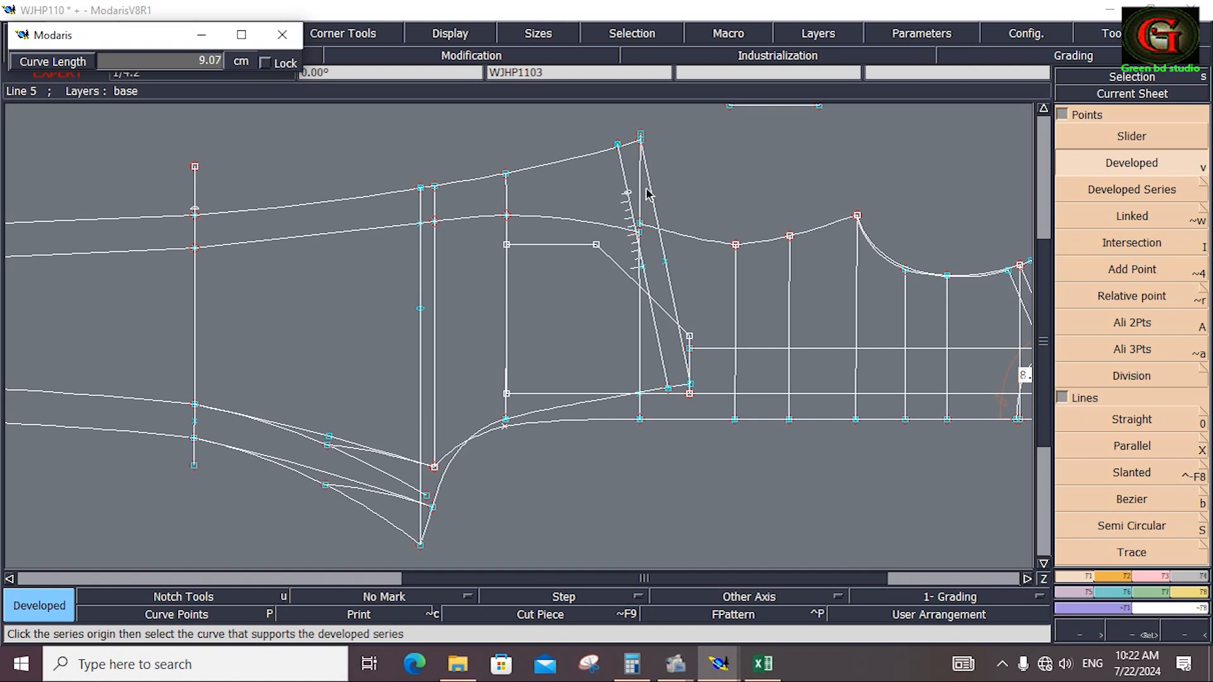
{"action": "type", "text": "6"}
{"action": "left_click", "coordinate": [709, 264]}
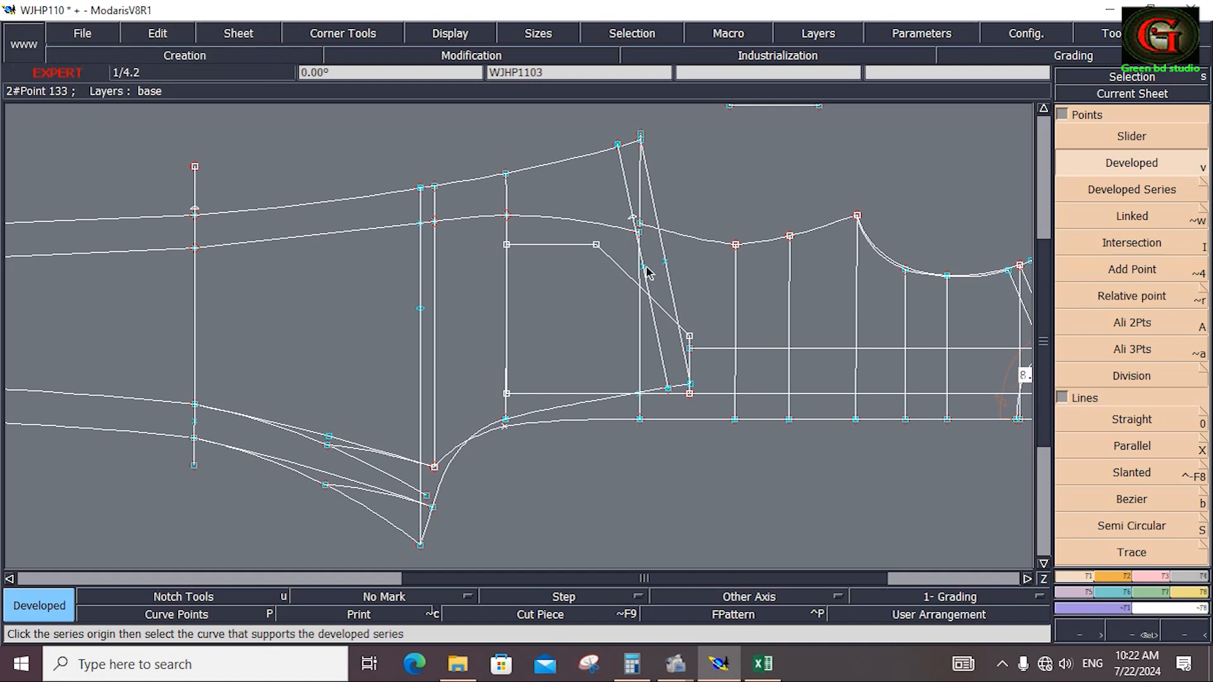
{"action": "left_click", "coordinate": [646, 268]}
{"action": "type", "text": "-6"}
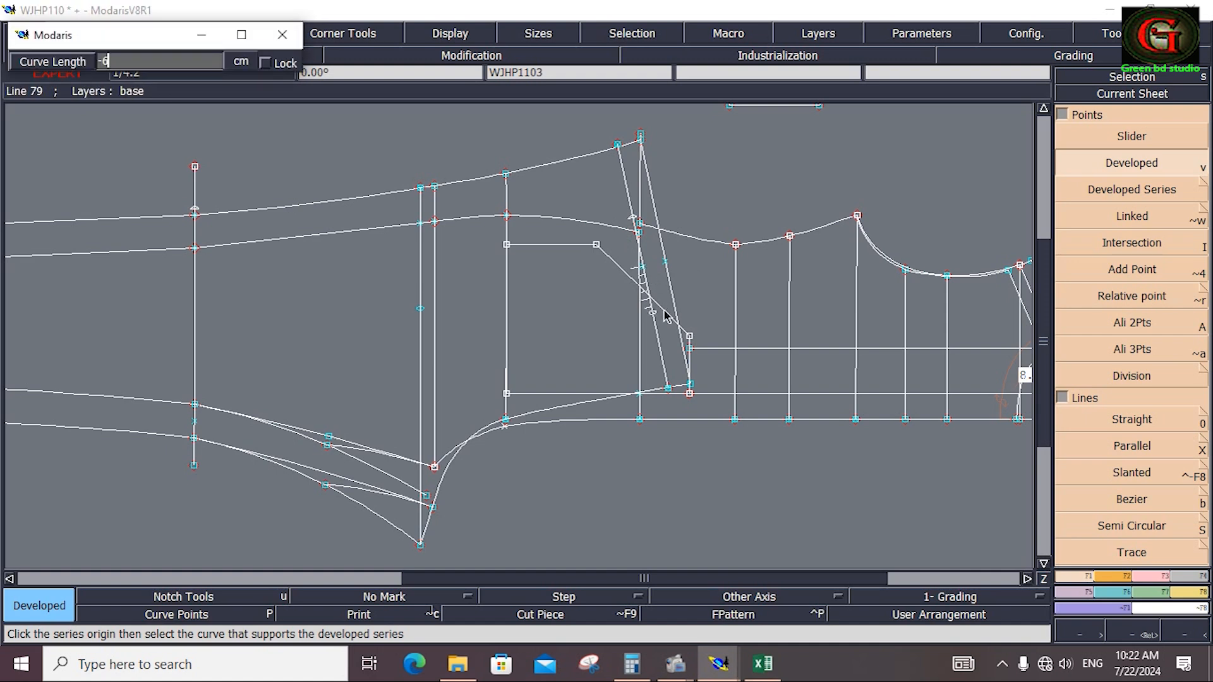
{"action": "key", "text": "Return"}
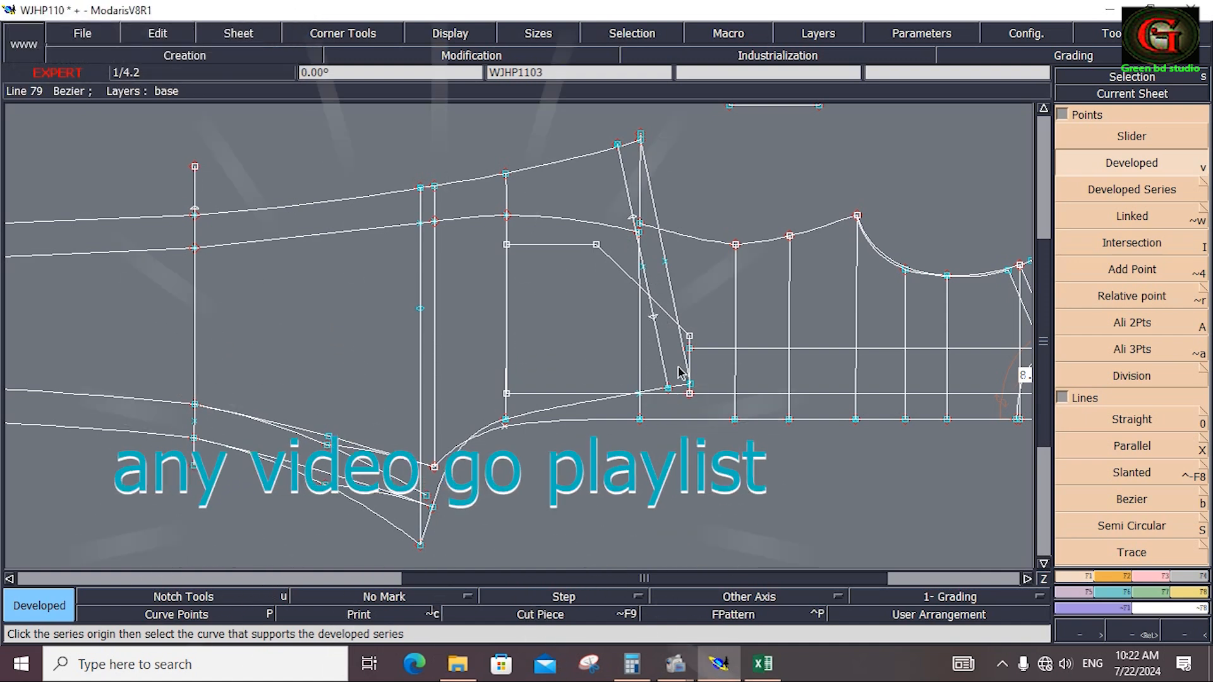
Section the parallel line at both pocket width points and delete its two outer segments.
{"action": "left_click", "coordinate": [1162, 576]}
{"action": "left_click", "coordinate": [1132, 446]}
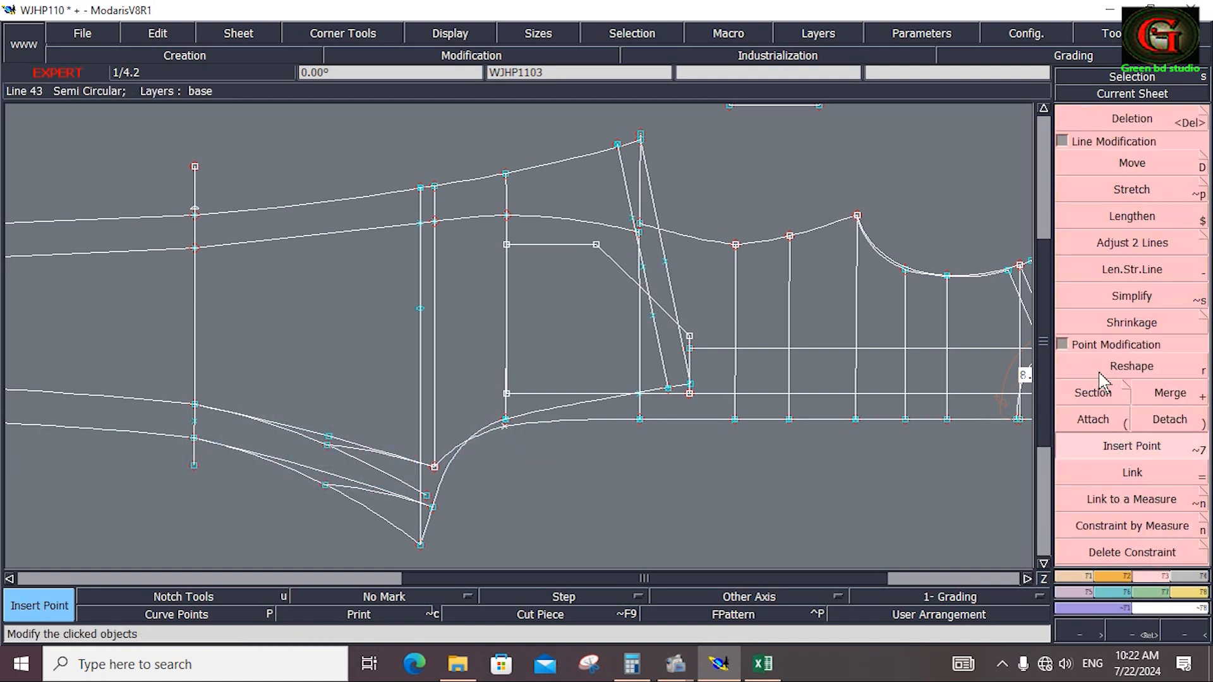
{"action": "left_click", "coordinate": [1106, 394]}
{"action": "left_click", "coordinate": [1107, 394]}
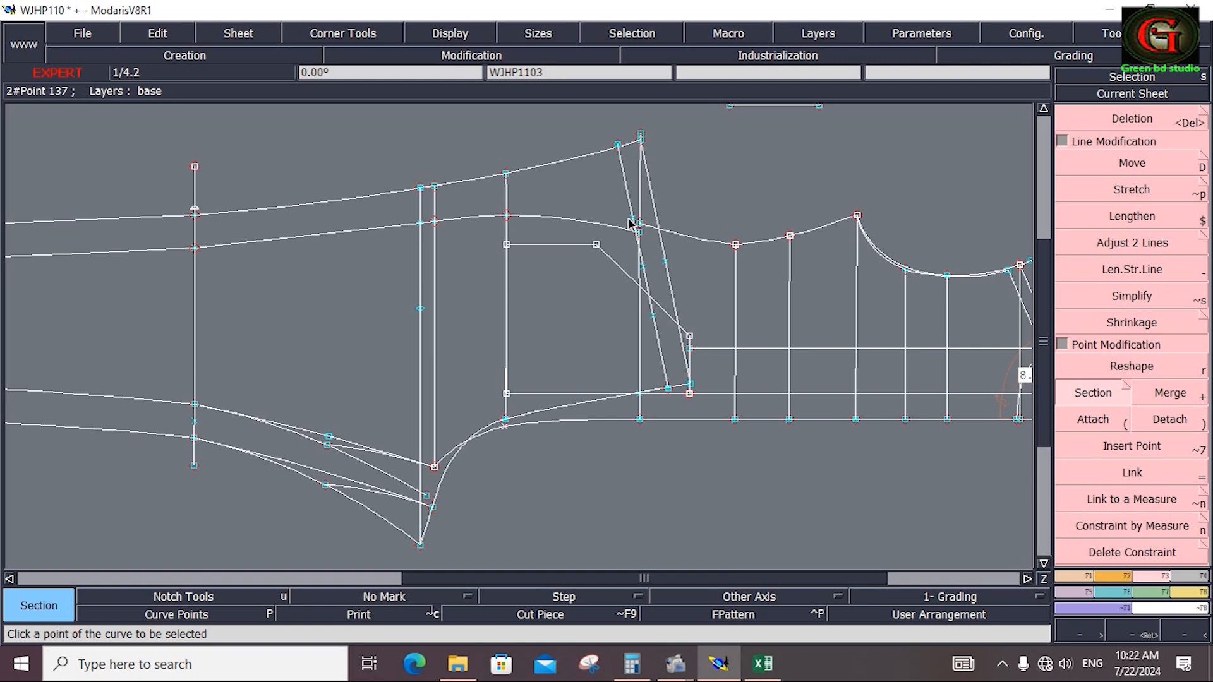
{"action": "key", "text": "Delete"}
{"action": "left_click", "coordinate": [660, 348]}
{"action": "left_click", "coordinate": [625, 183]}
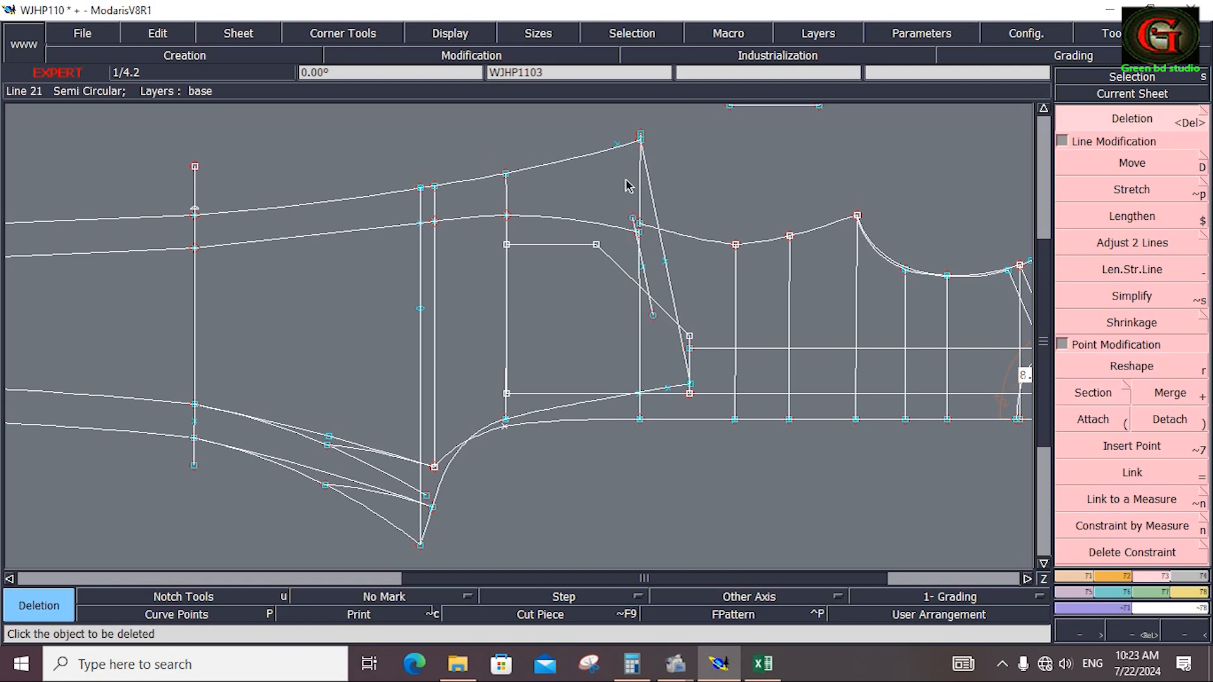
Draw a parallel of the trimmed pocket line, offset 15 cm toward the leg, for the back pocket length.
{"action": "left_click", "coordinate": [1084, 576]}
{"action": "left_click", "coordinate": [1113, 448]}
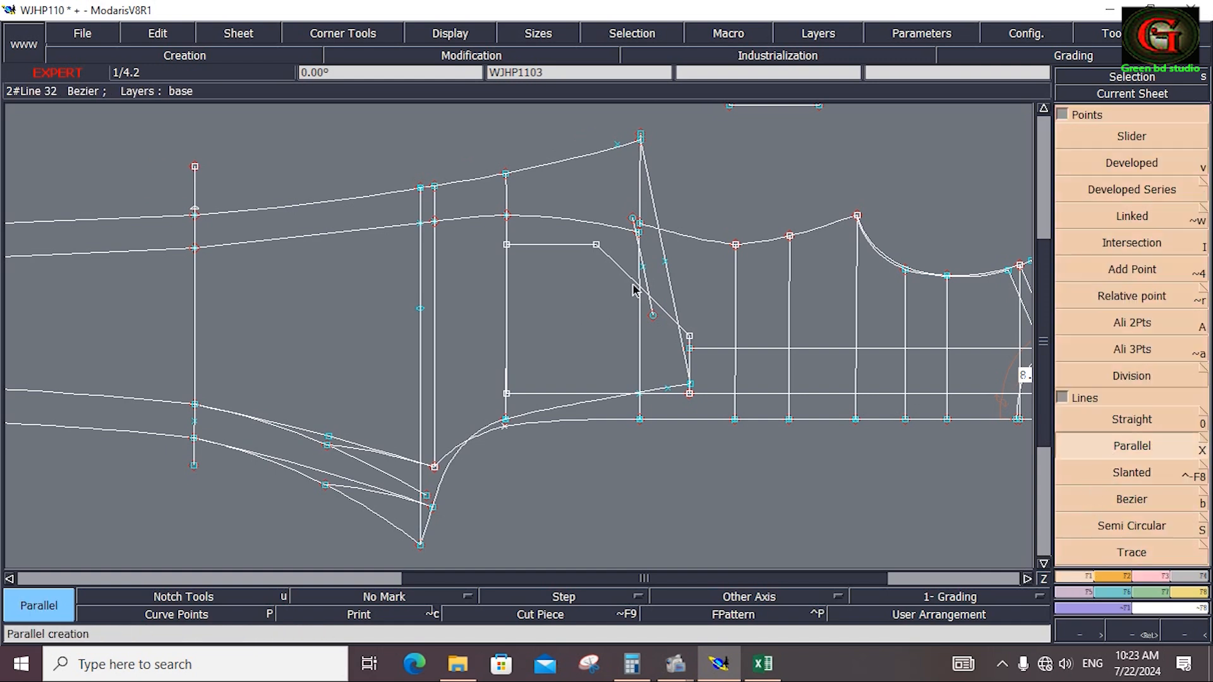
{"action": "left_click", "coordinate": [648, 272]}
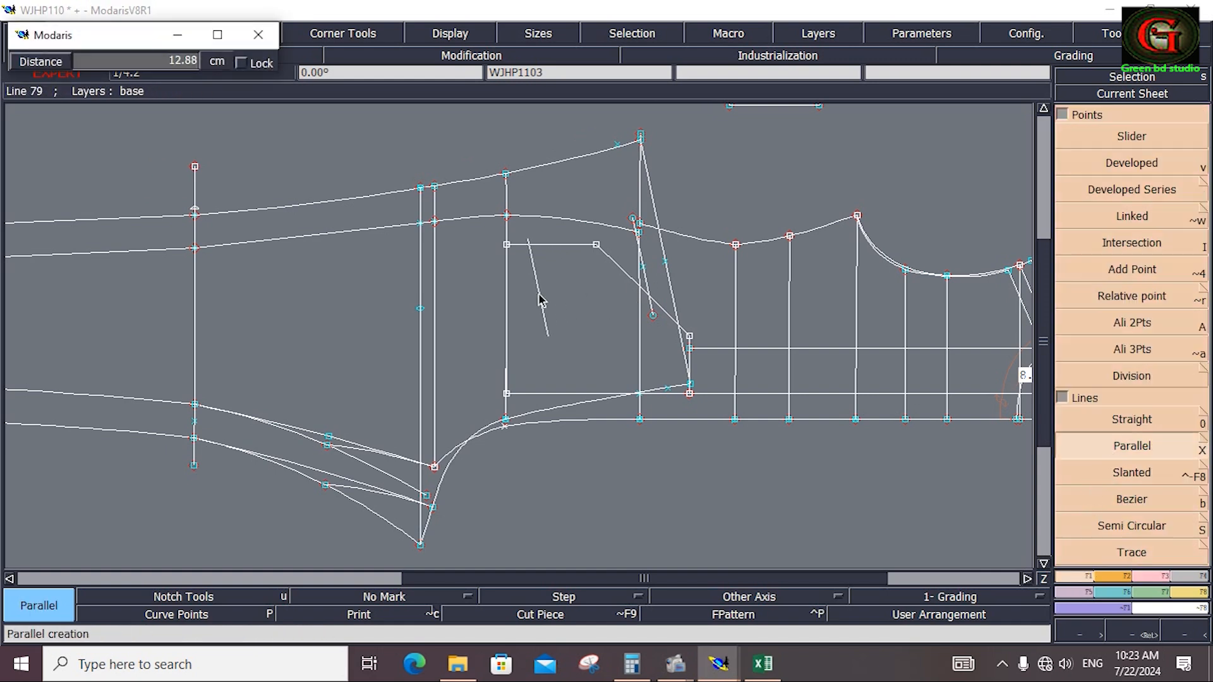
{"action": "type", "text": "15"}
{"action": "key", "text": "Return"}
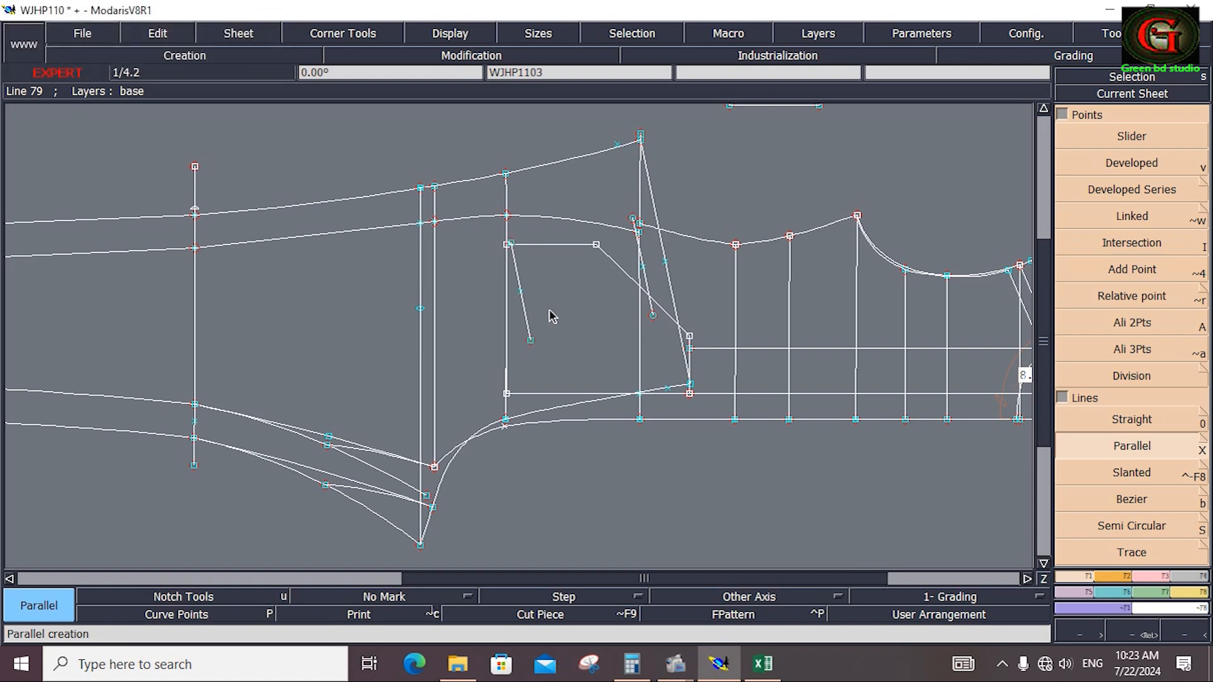
Draw a parallel of the back pocket's lower edge, offset 2 cm inward toward the pocket opening.
{"action": "left_click", "coordinate": [524, 319]}
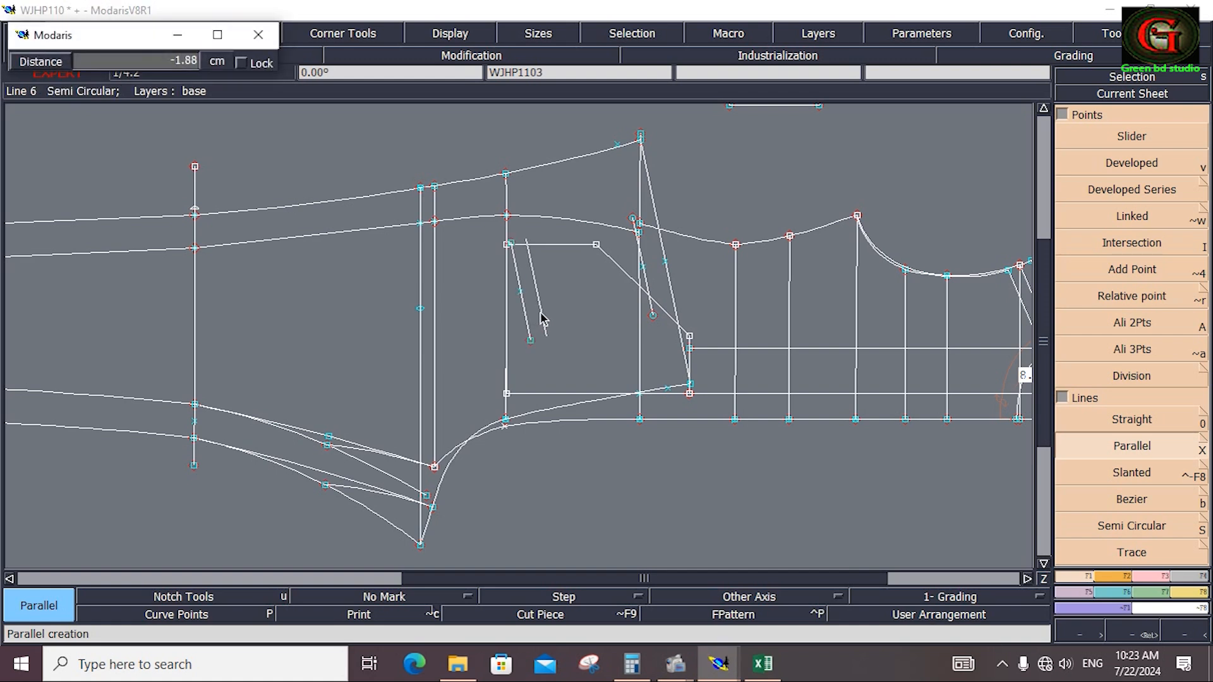
{"action": "key", "text": "Down"}
{"action": "type", "text": "-2"}
{"action": "key", "text": "Return"}
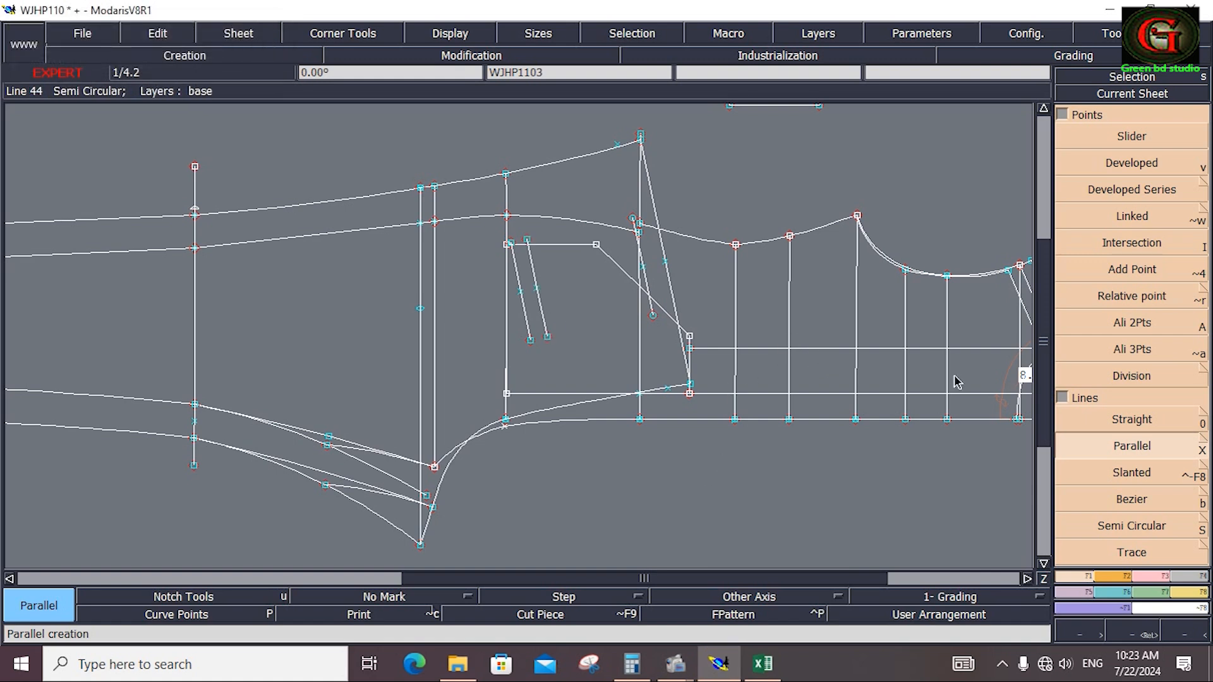
Draw the back pocket's two side lines, joining the ends of the opening line to the ends of the lower edge.
{"action": "key", "text": "b"}
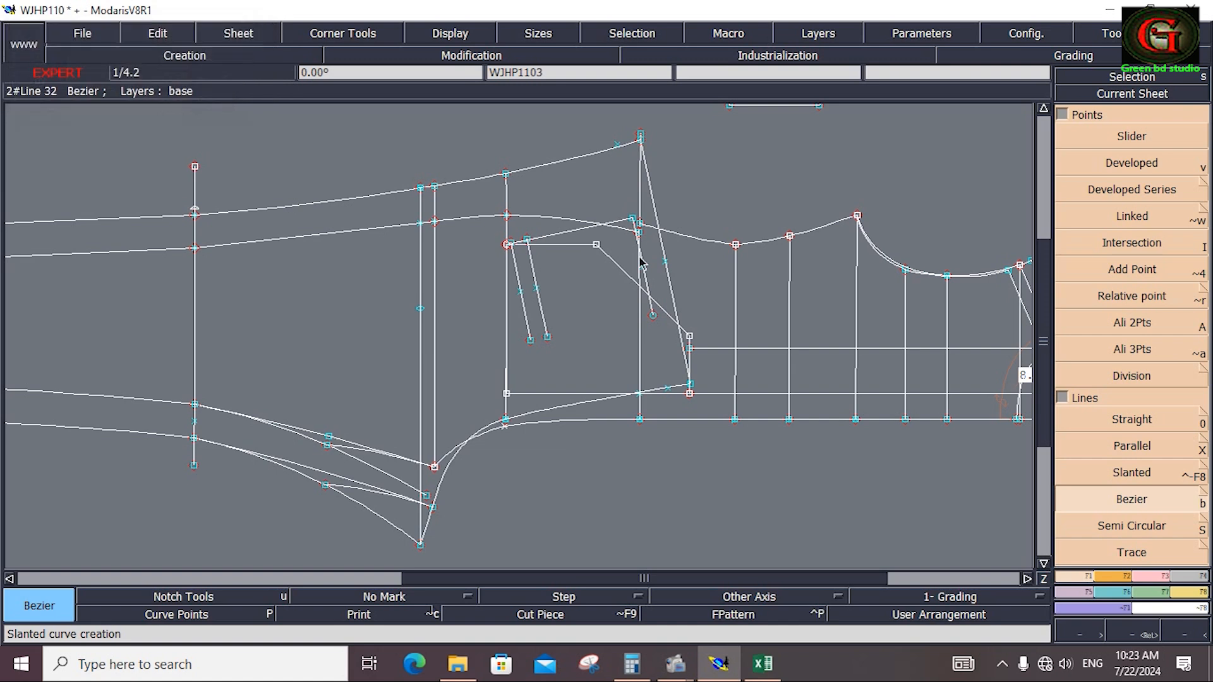
{"action": "left_click", "coordinate": [651, 315]}
{"action": "left_click", "coordinate": [531, 340]}
Draw a parallel of each back pocket side line, offset 1 cm toward the inside of the pocket.
{"action": "key", "text": "x"}
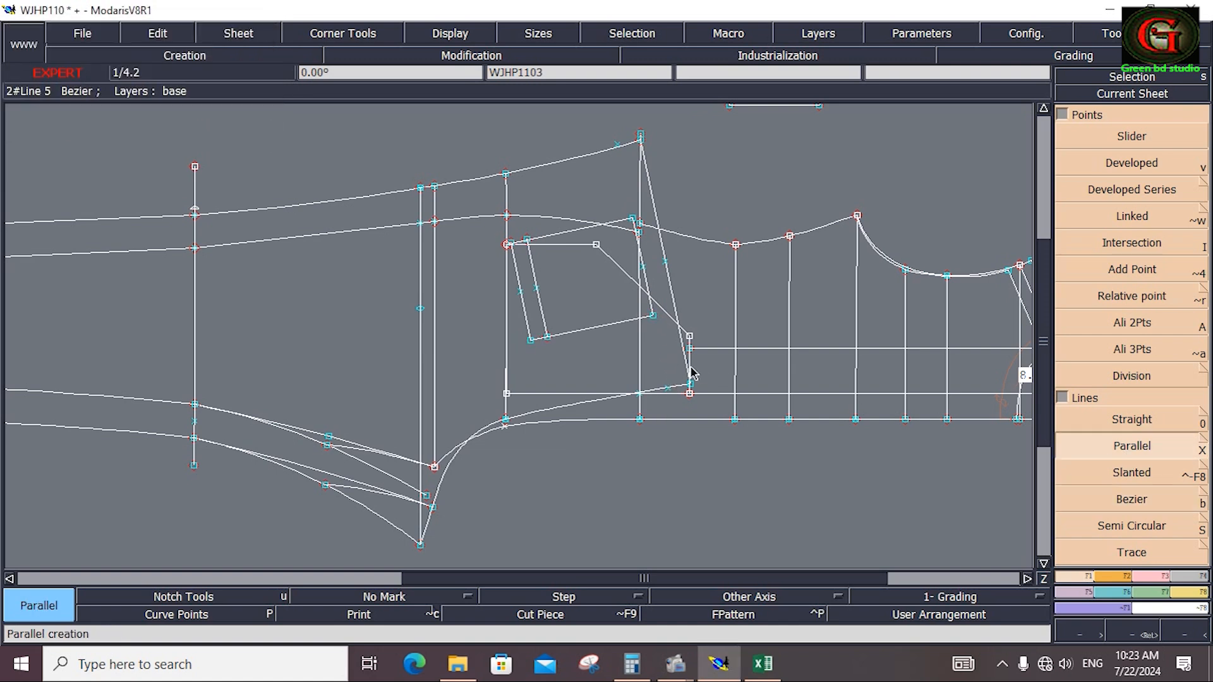
{"action": "left_click", "coordinate": [580, 241]}
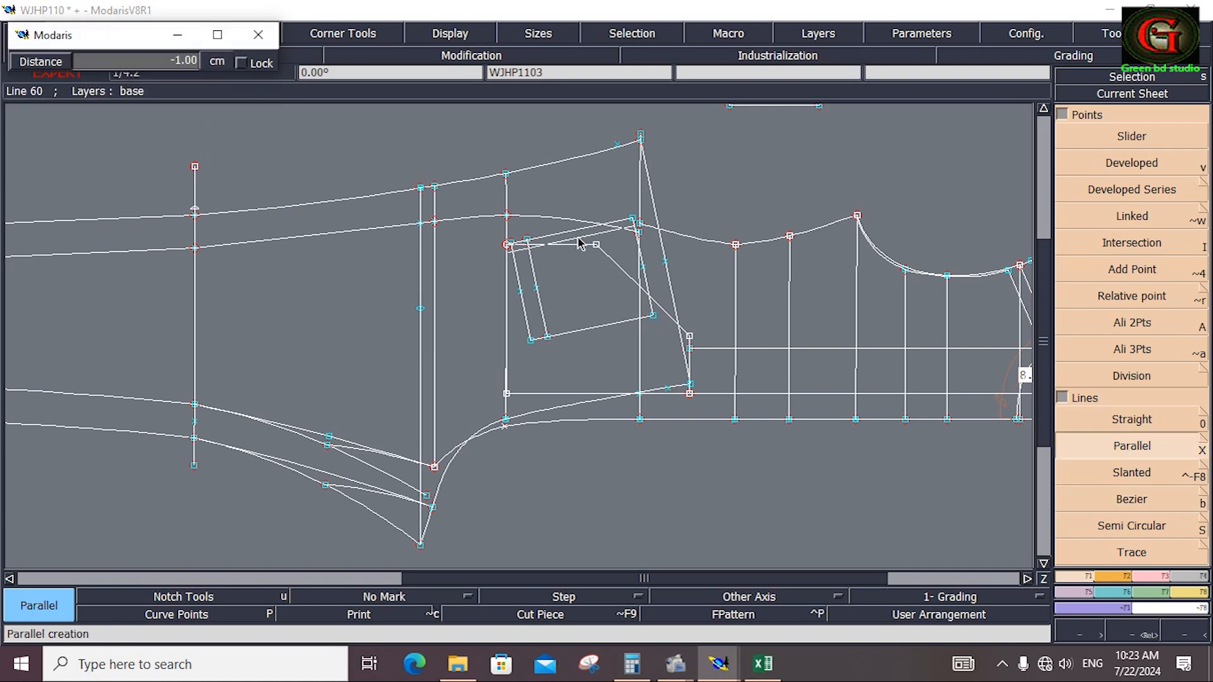
{"action": "key", "text": "Down"}
{"action": "type", "text": "-"}
{"action": "key", "text": "Return"}
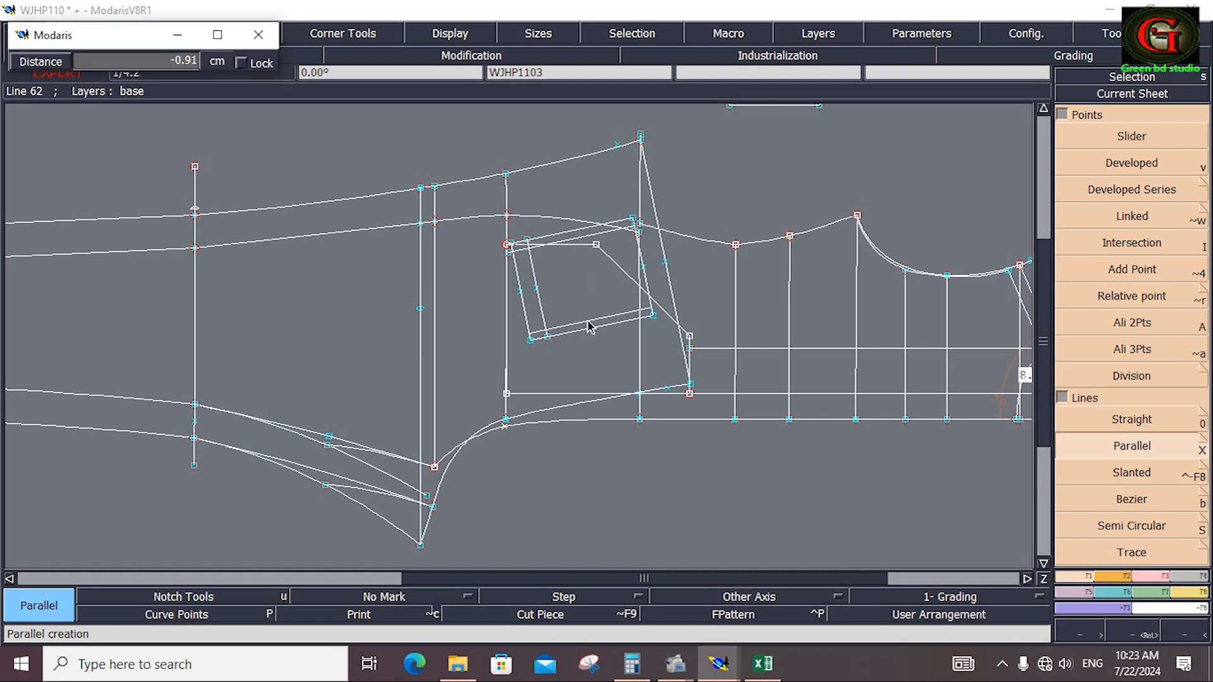
{"action": "key", "text": "Down"}
{"action": "type", "text": "-1"}
{"action": "key", "text": "Return"}
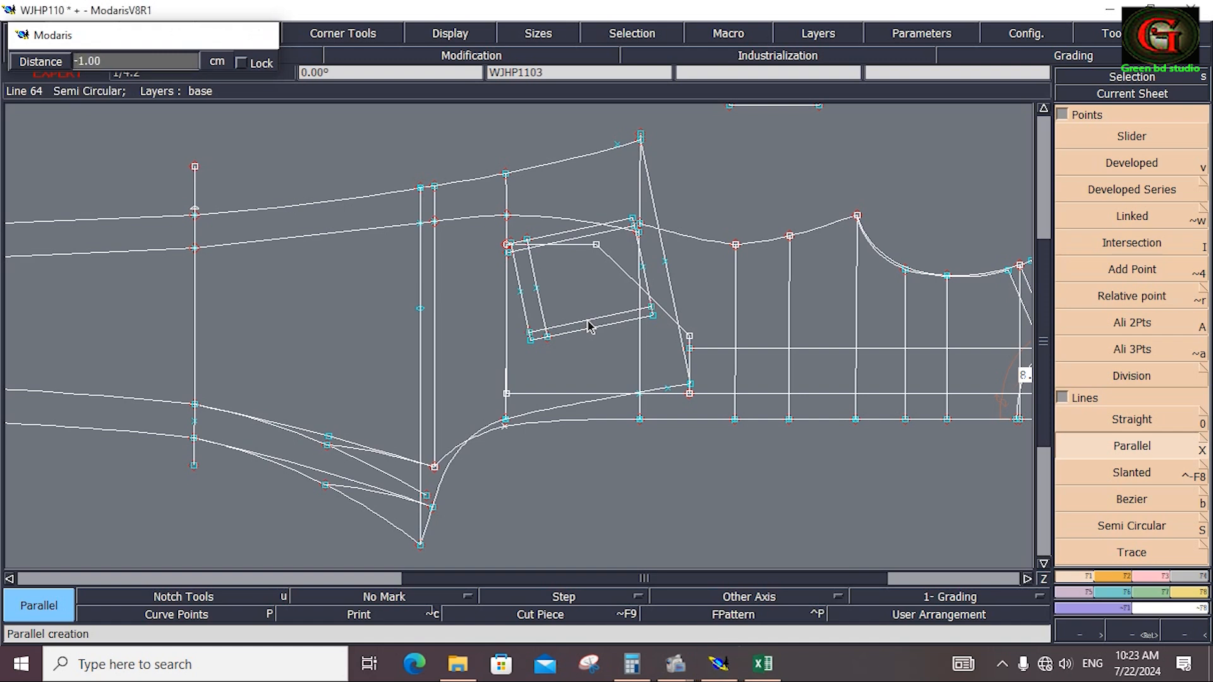
Draw Bezier lines from the pocket's lower-edge midpoint to both inner parallel intersections, and from there to the two opening corners.
{"action": "key", "text": "z"}
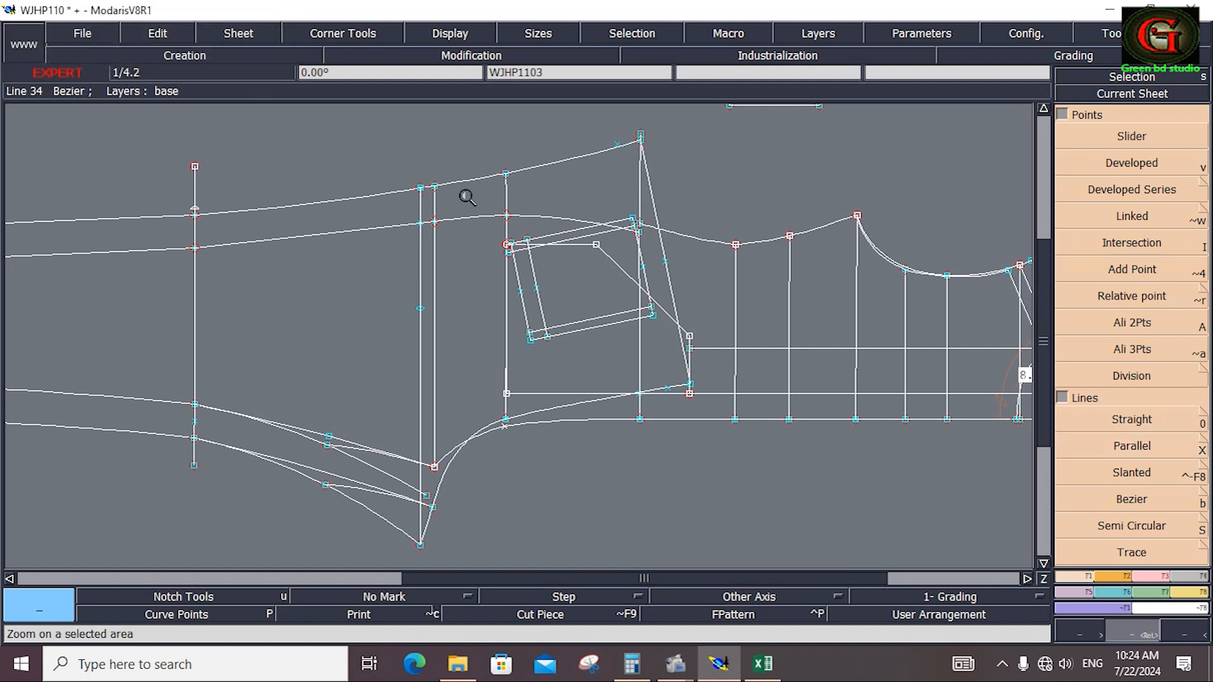
{"action": "left_click_drag", "start_coordinate": [465, 195], "coordinate": [669, 354]}
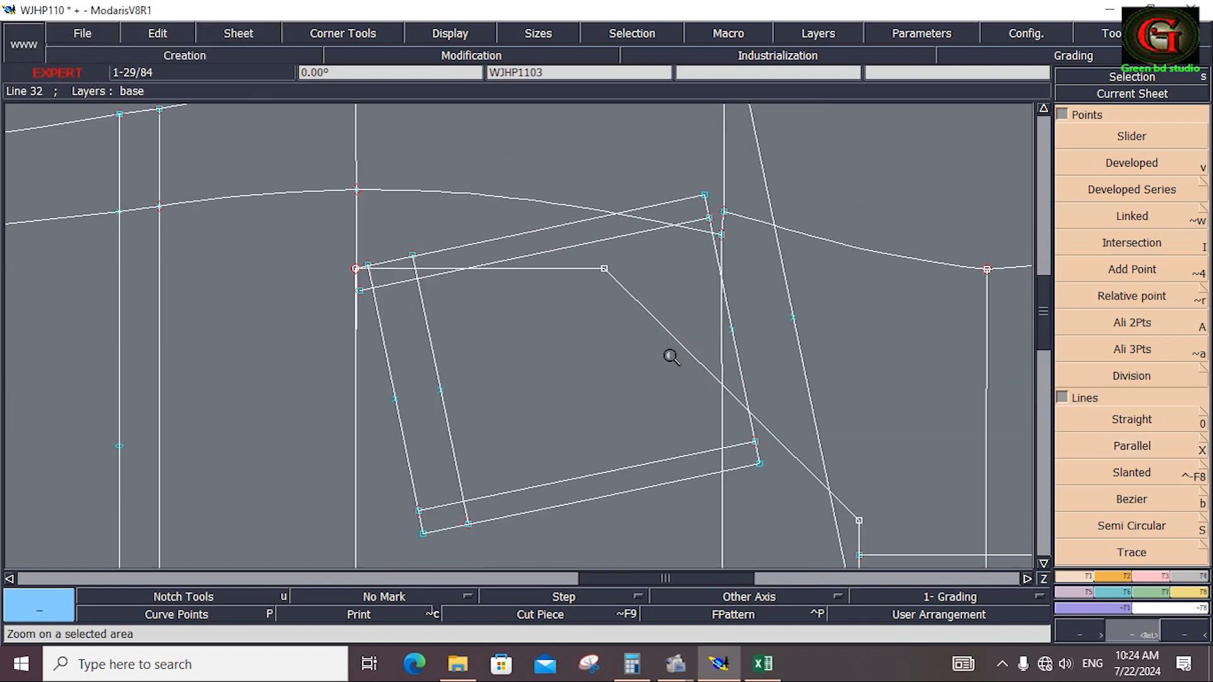
{"action": "left_click", "coordinate": [1131, 499]}
{"action": "left_click", "coordinate": [395, 399]}
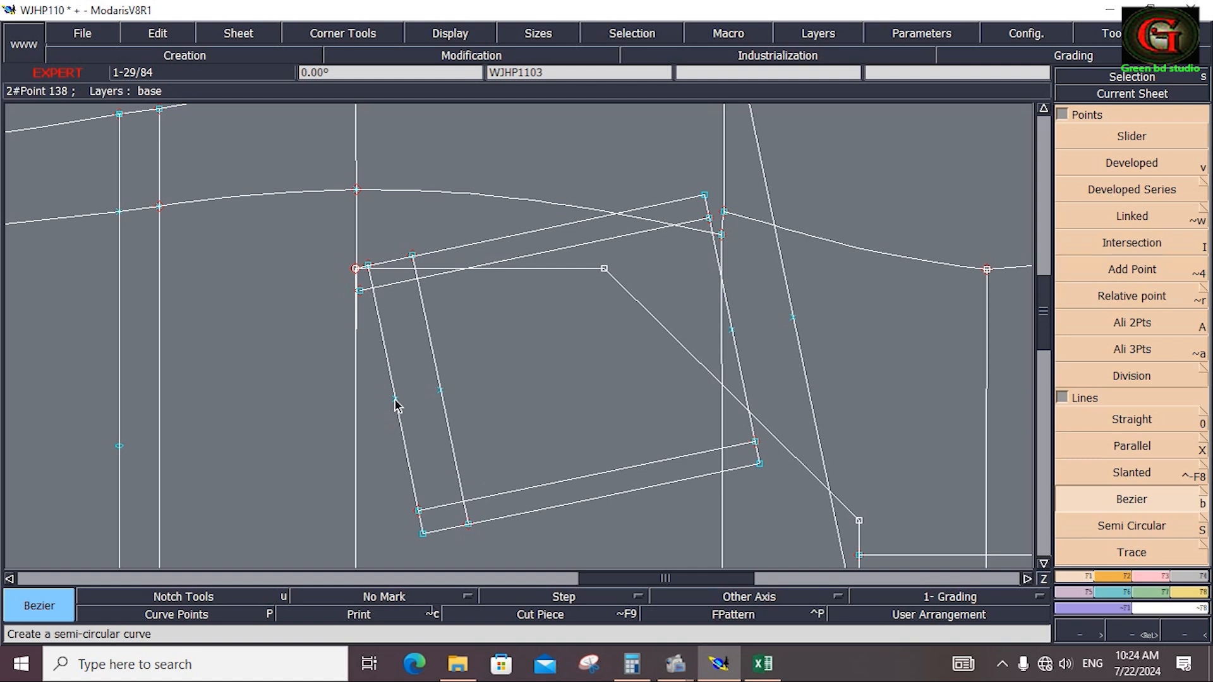
{"action": "left_click", "coordinate": [465, 502]}
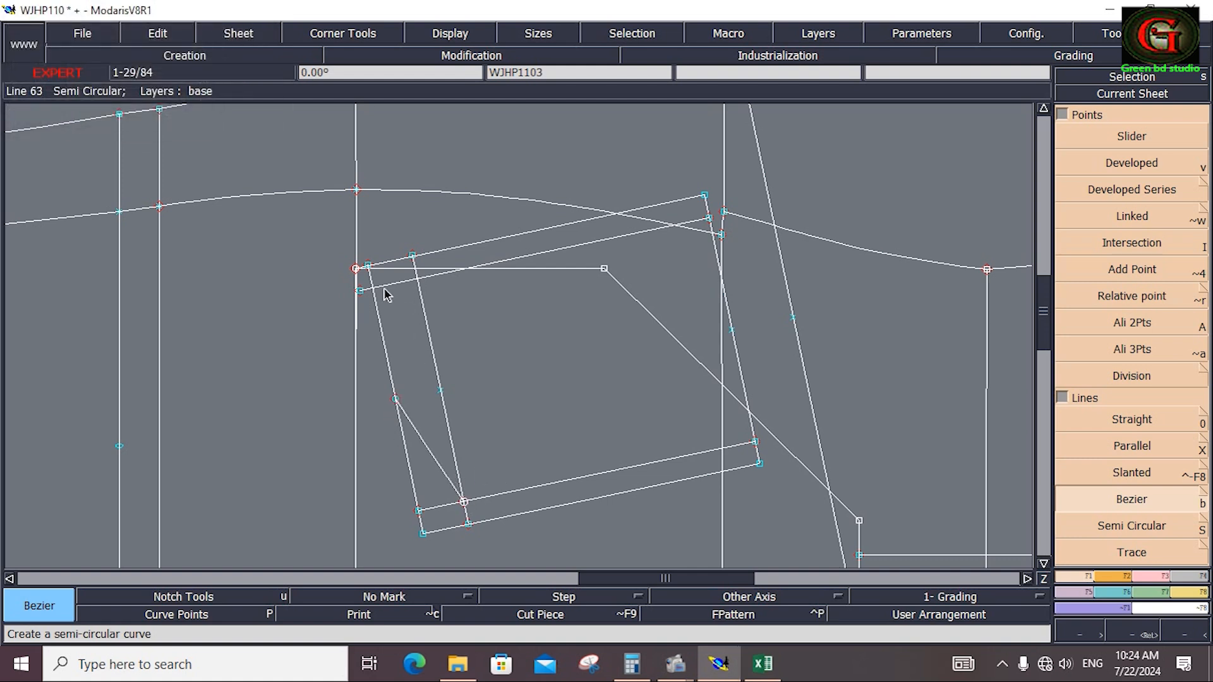
{"action": "left_click", "coordinate": [418, 280]}
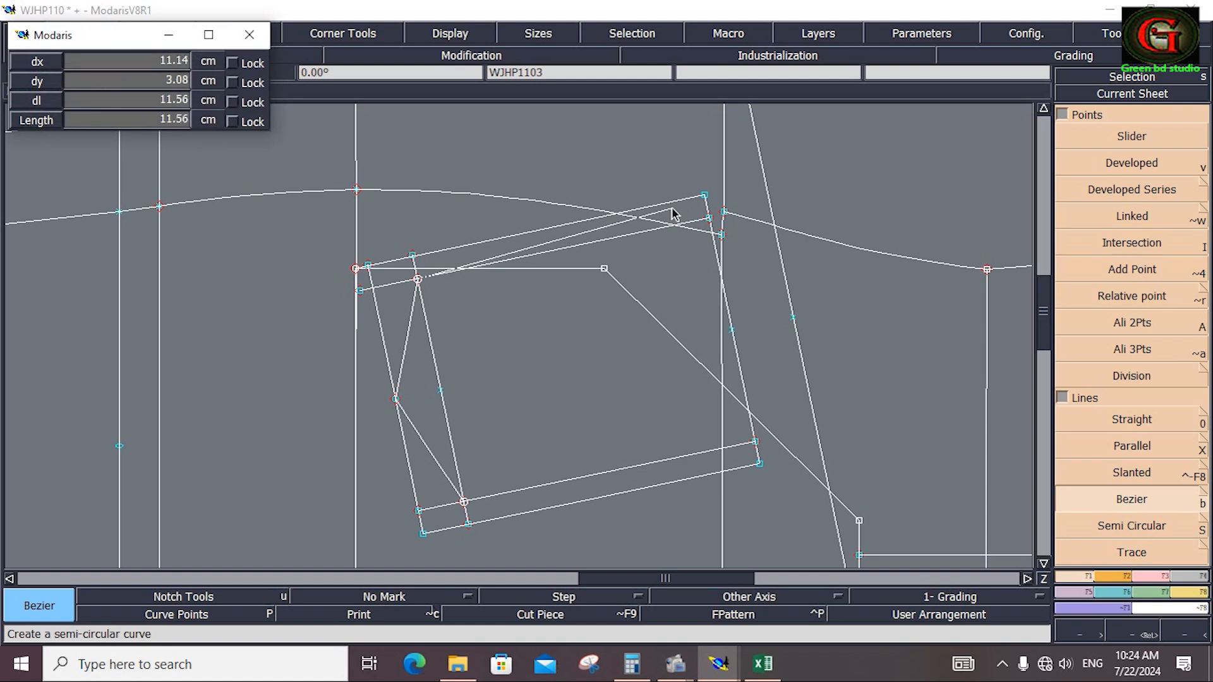
{"action": "left_click", "coordinate": [704, 197]}
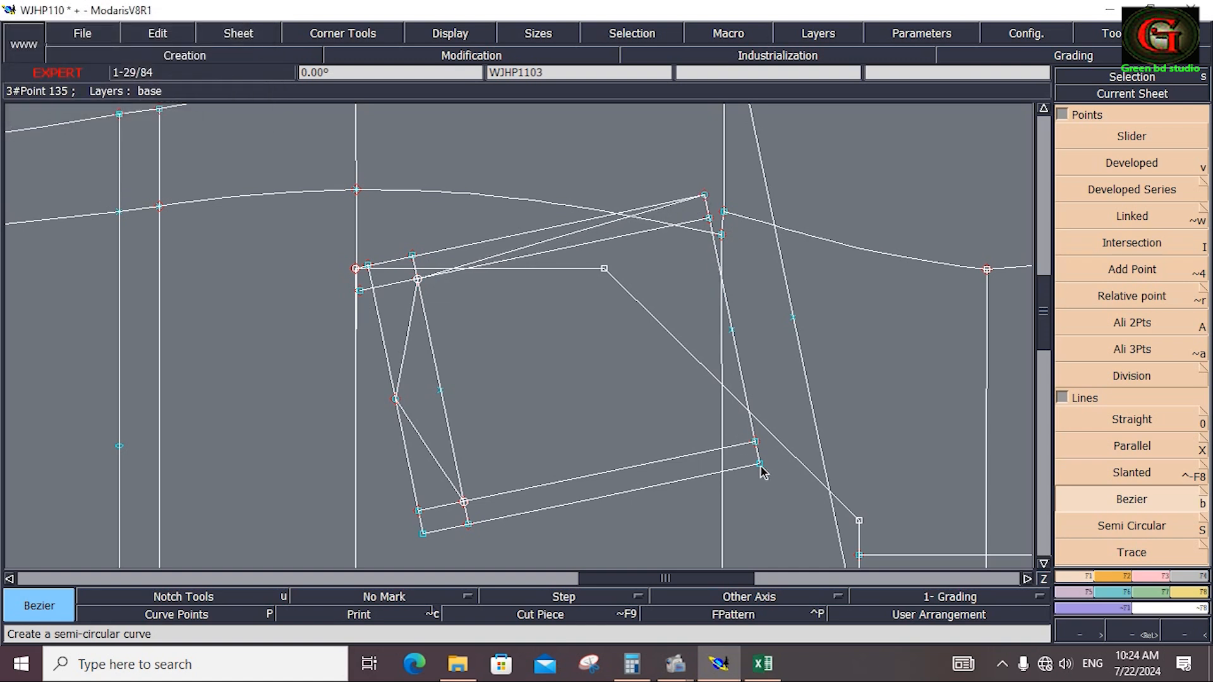
{"action": "left_click", "coordinate": [464, 501]}
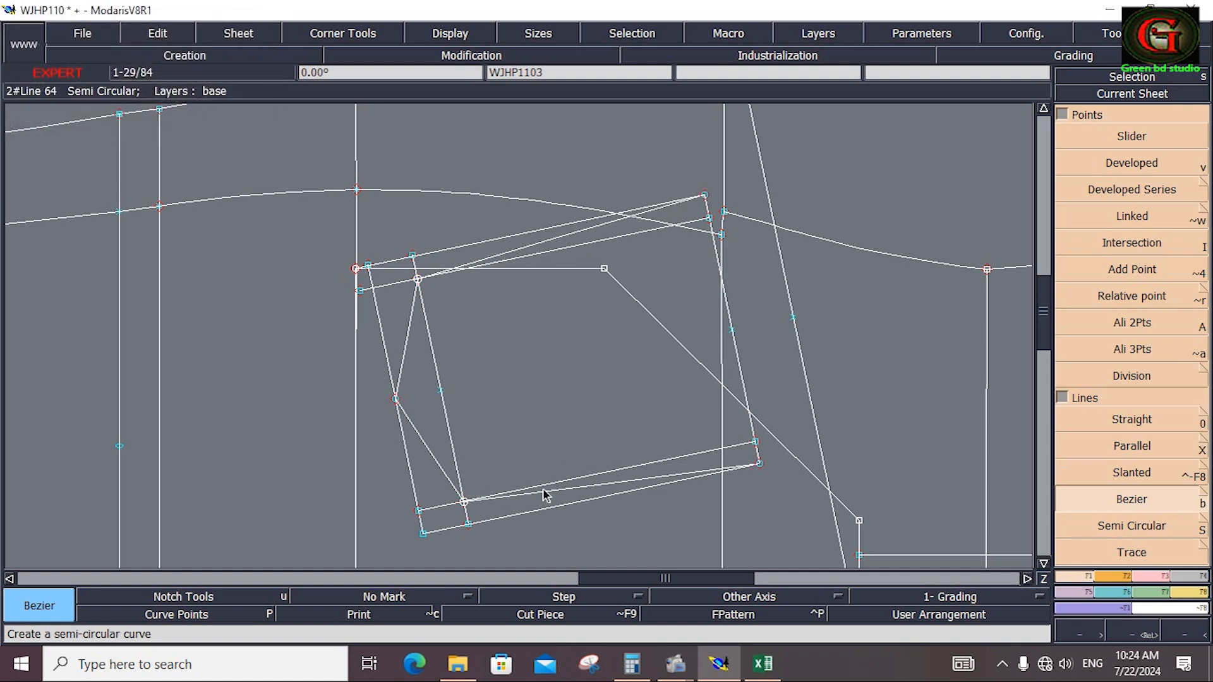
Delete the back pocket's rectangular construction lines and parallels, along with the leftover loose points around the pointed outline.
{"action": "key", "text": "Delete"}
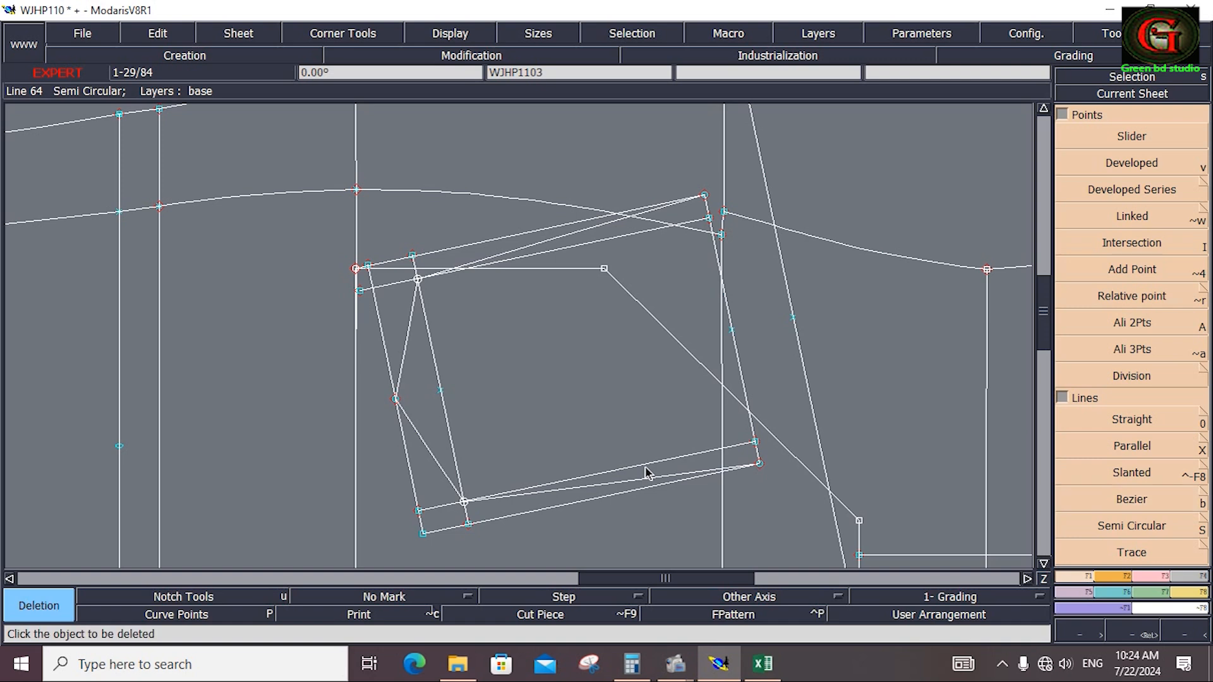
{"action": "left_click", "coordinate": [645, 467]}
{"action": "left_click", "coordinate": [609, 498]}
{"action": "left_click", "coordinate": [451, 370]}
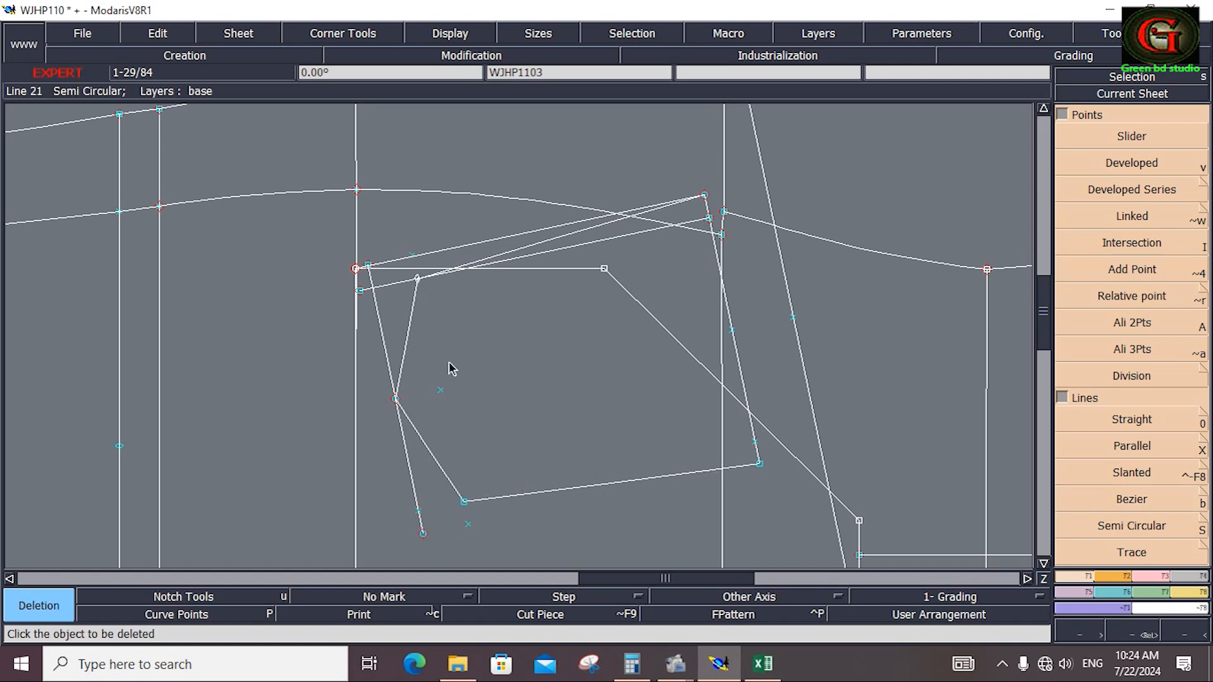
{"action": "left_click", "coordinate": [554, 246]}
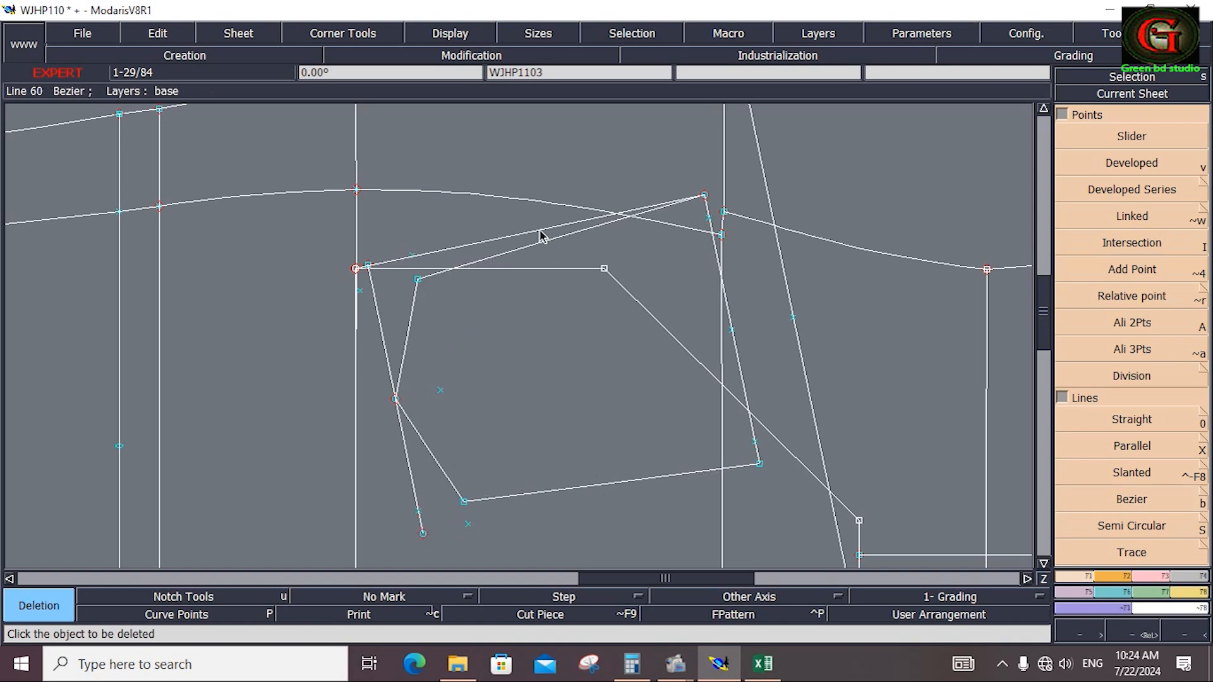
{"action": "left_click", "coordinate": [541, 236]}
{"action": "left_click", "coordinate": [382, 345]}
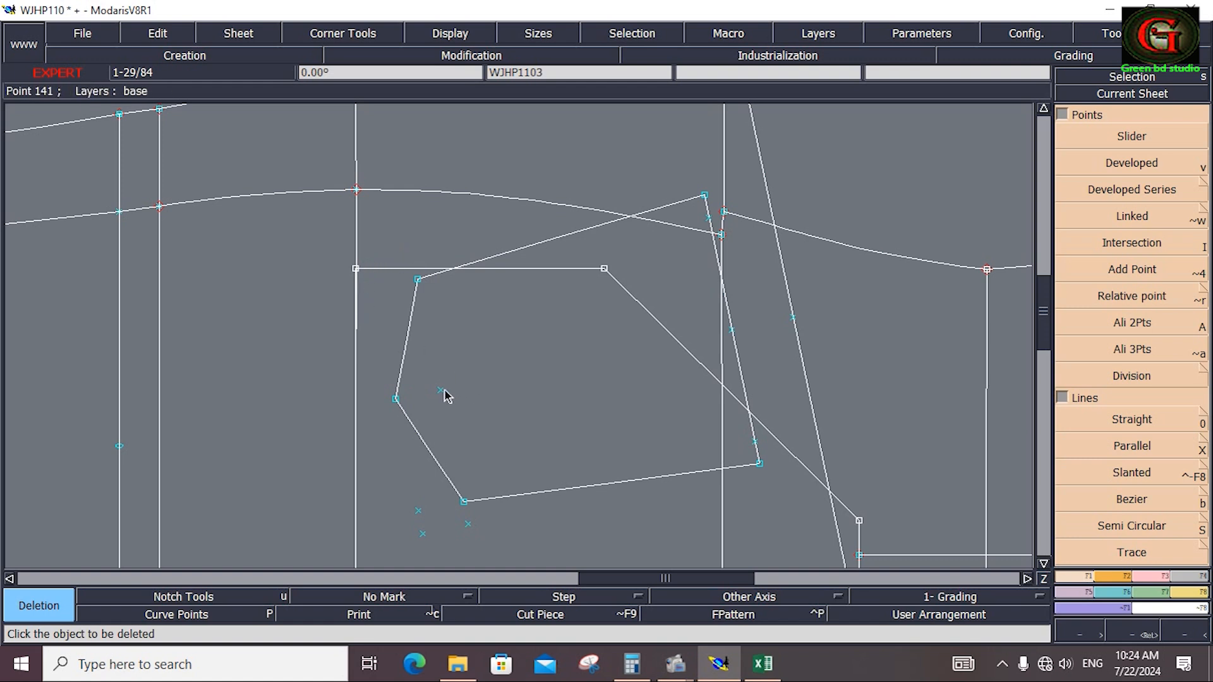
{"action": "left_click", "coordinate": [418, 510]}
{"action": "left_click", "coordinate": [422, 535]}
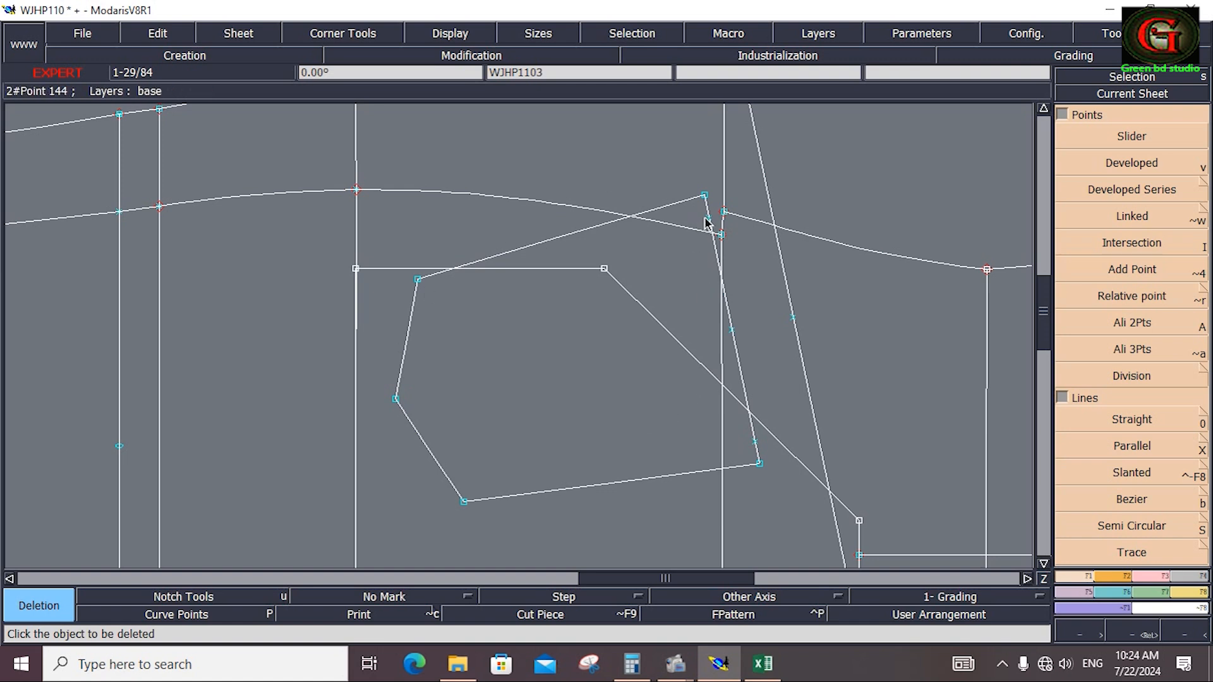
{"action": "key", "text": "Home"}
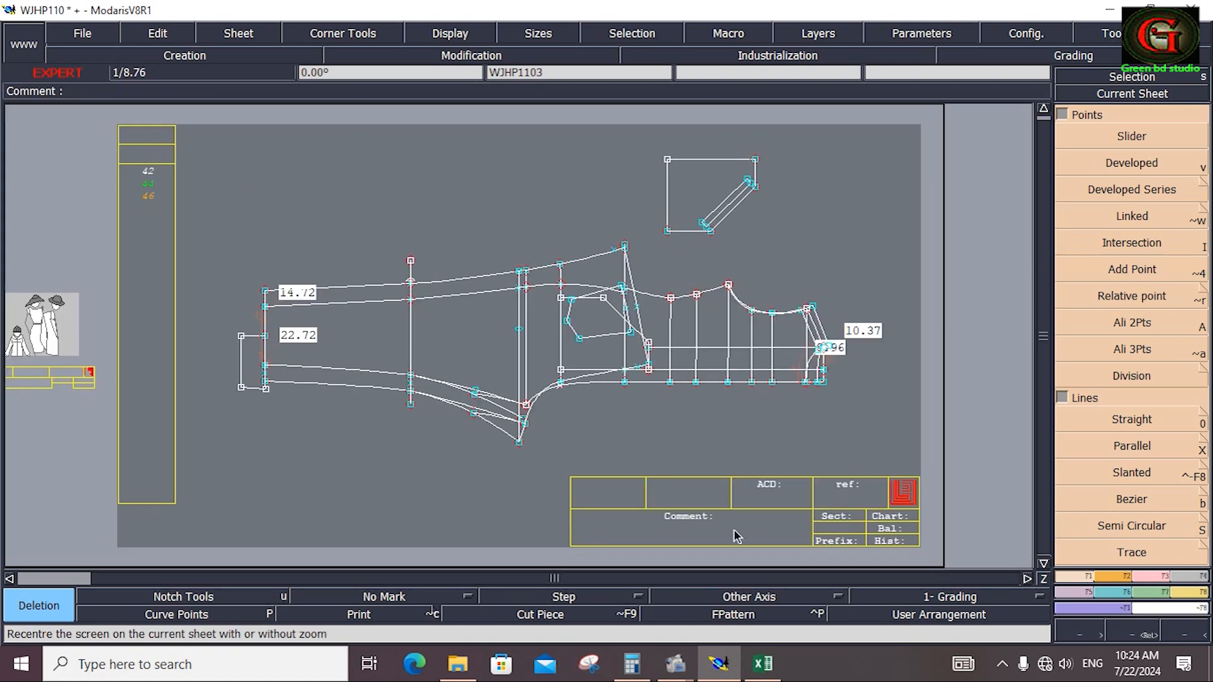
Switch to the Excel measurement chart and select the front zipper length row across its size values.
{"action": "left_click", "coordinate": [764, 664]}
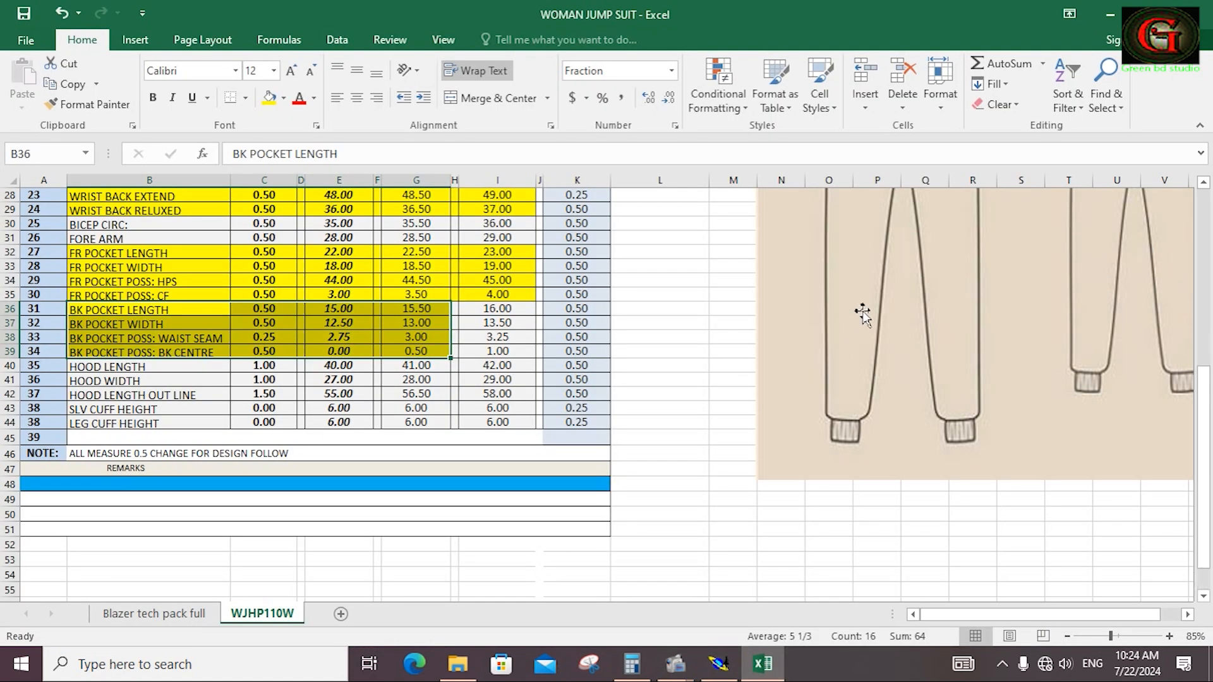
{"action": "scroll", "coordinate": [859, 316], "scroll_direction": "up", "scroll_amount": 9}
{"action": "scroll", "coordinate": [504, 403], "scroll_direction": "down", "scroll_amount": 4}
{"action": "scroll", "coordinate": [504, 403], "scroll_direction": "down", "scroll_amount": 5}
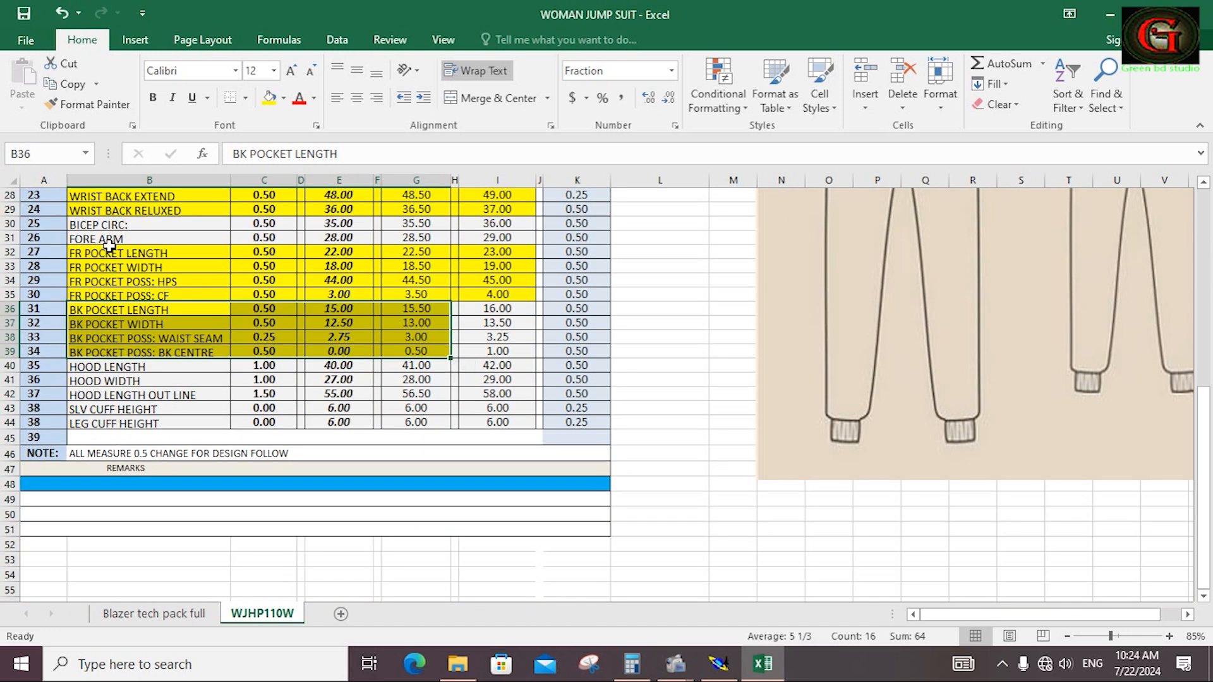
{"action": "scroll", "coordinate": [236, 350], "scroll_direction": "up", "scroll_amount": 7}
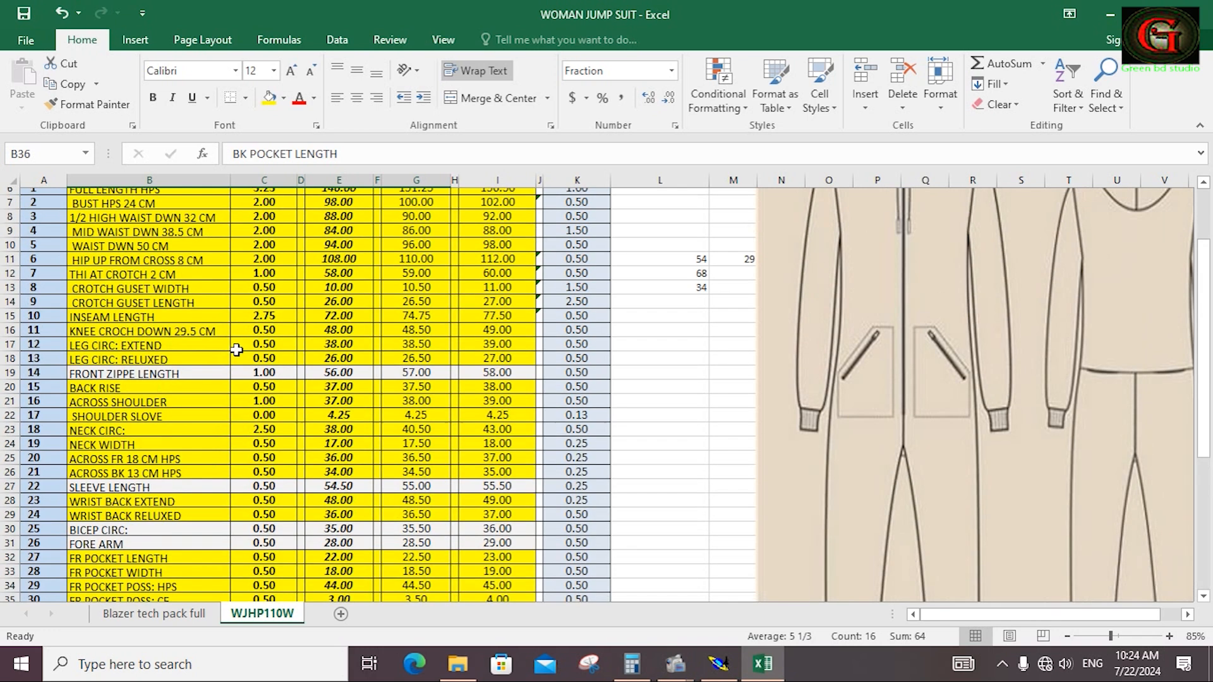
{"action": "scroll", "coordinate": [236, 349], "scroll_direction": "up", "scroll_amount": 2}
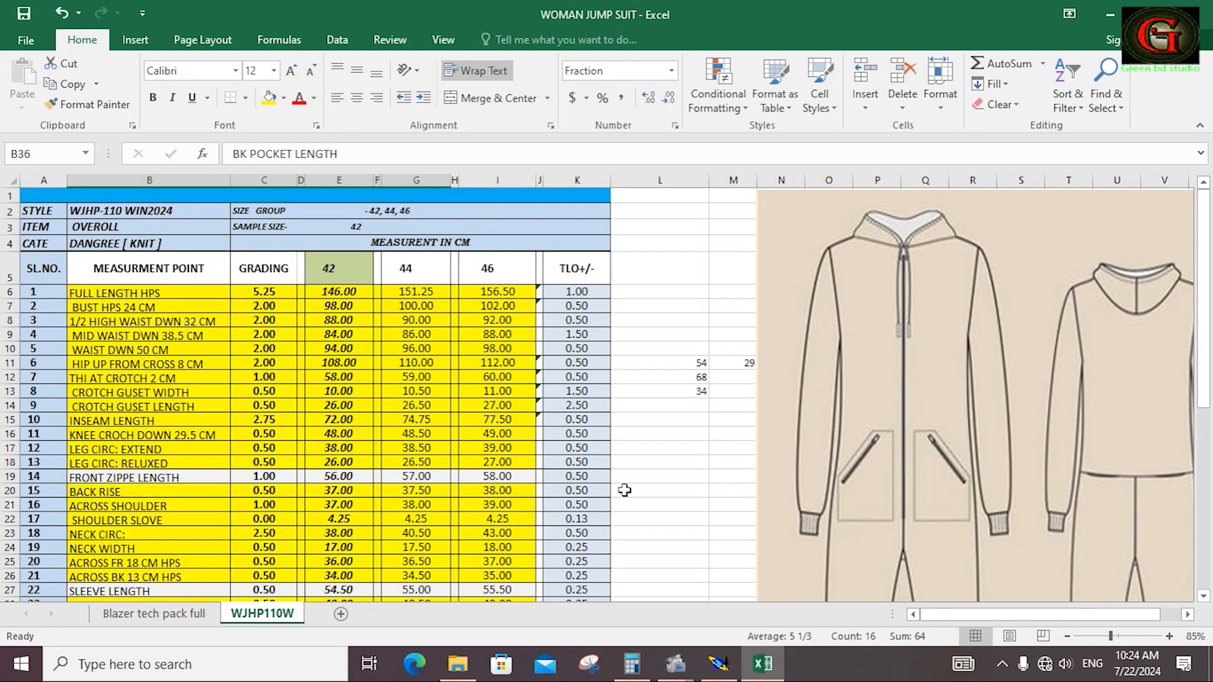
{"action": "left_click_drag", "start_coordinate": [70, 480], "coordinate": [498, 479]}
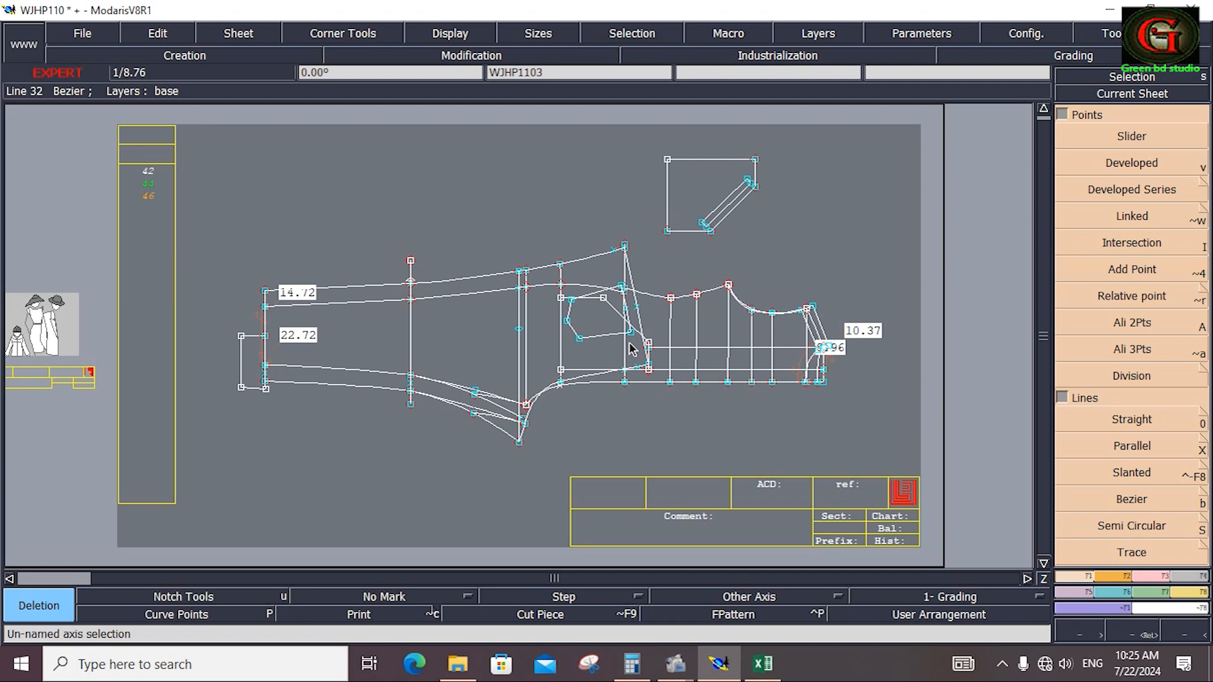
In Modaris, measure the centre front line from the front neck point to the waist line.
{"action": "key", "text": "Return"}
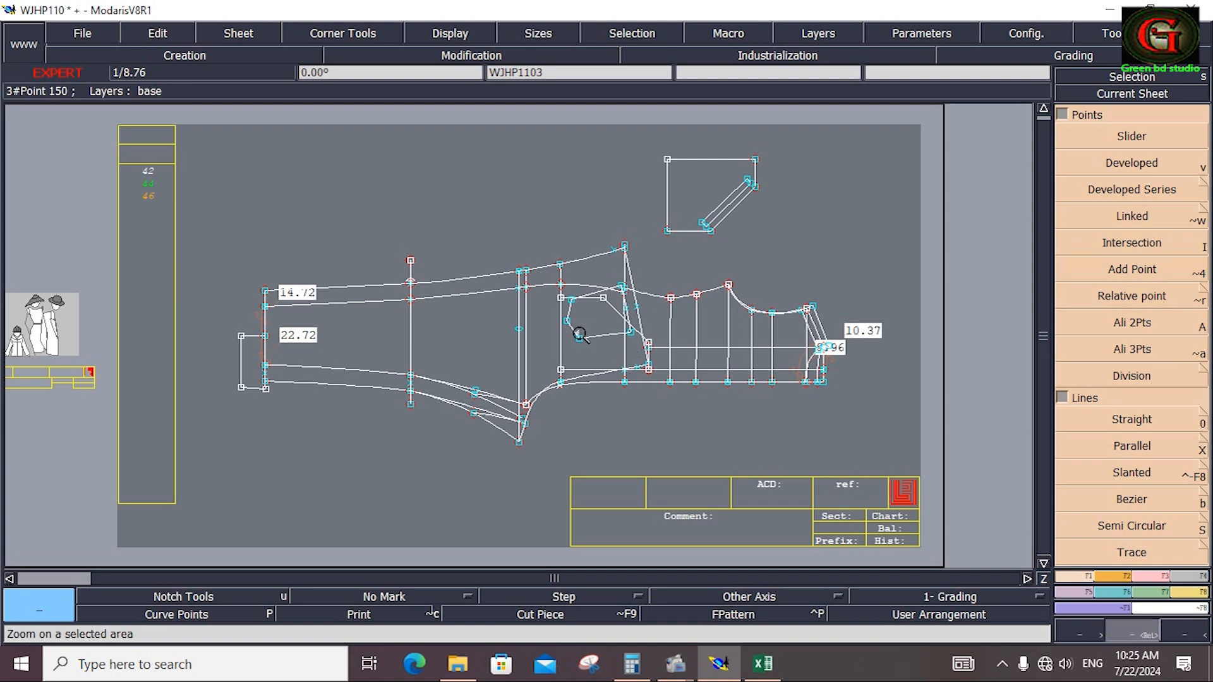
{"action": "left_click_drag", "start_coordinate": [546, 331], "coordinate": [842, 438]}
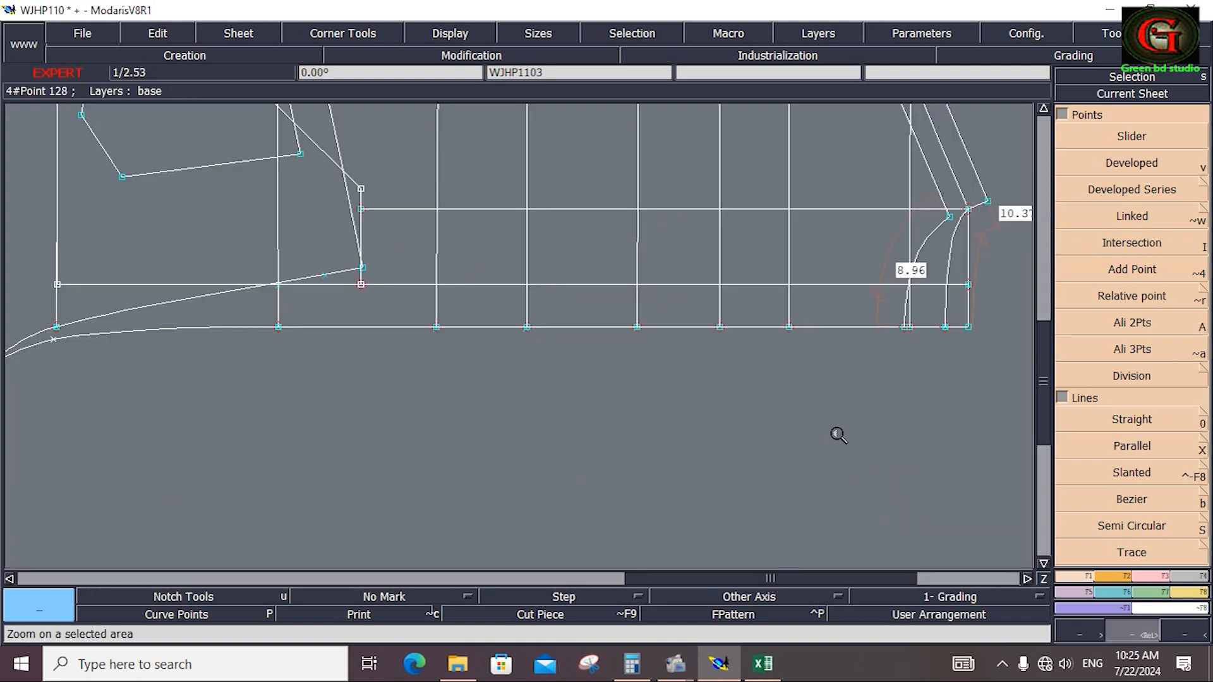
{"action": "left_click", "coordinate": [1131, 164]}
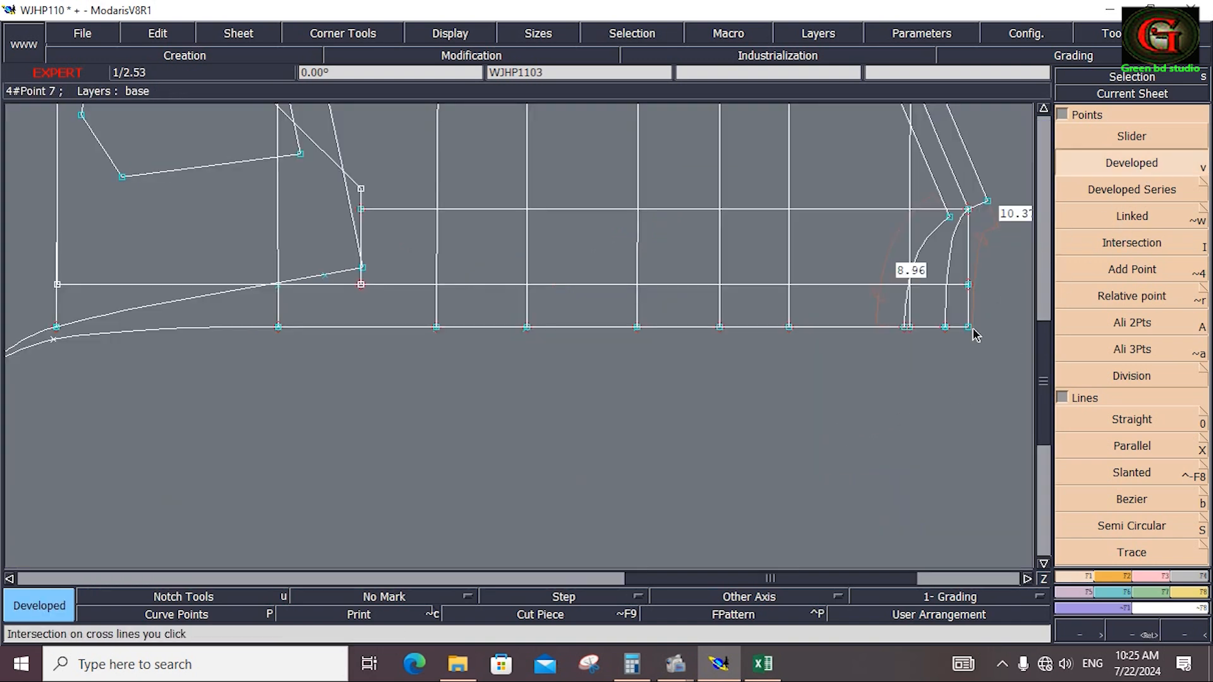
{"action": "left_click", "coordinate": [904, 330]}
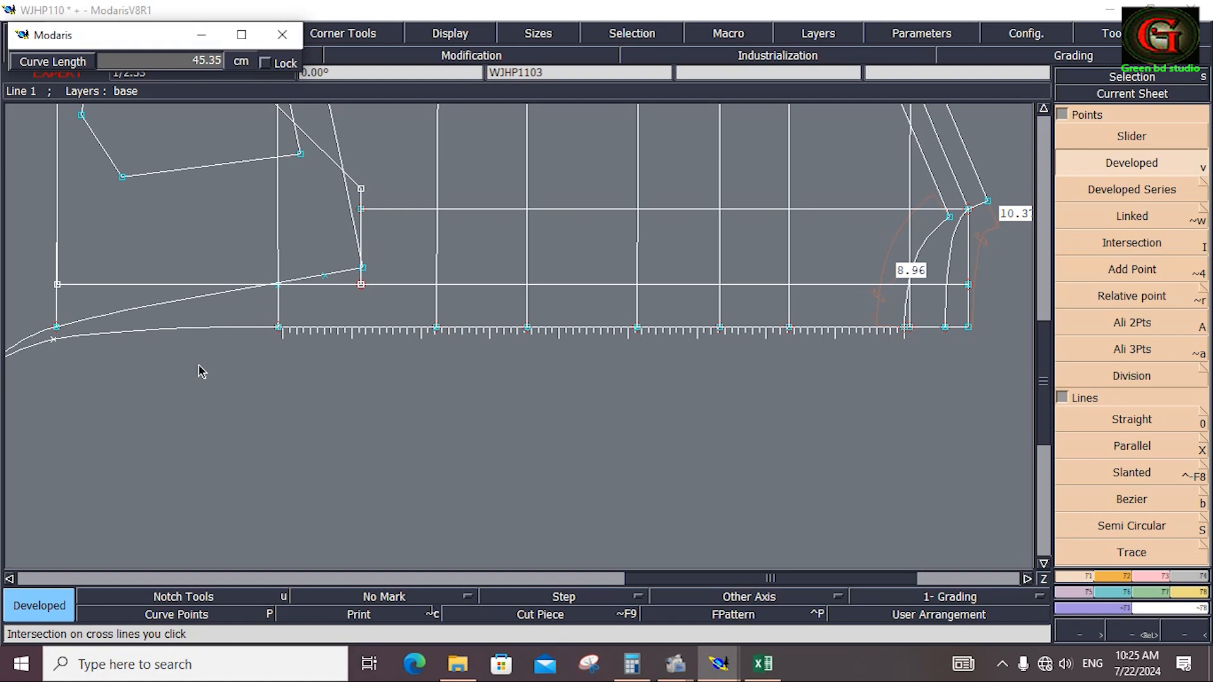
{"action": "left_click", "coordinate": [200, 366]}
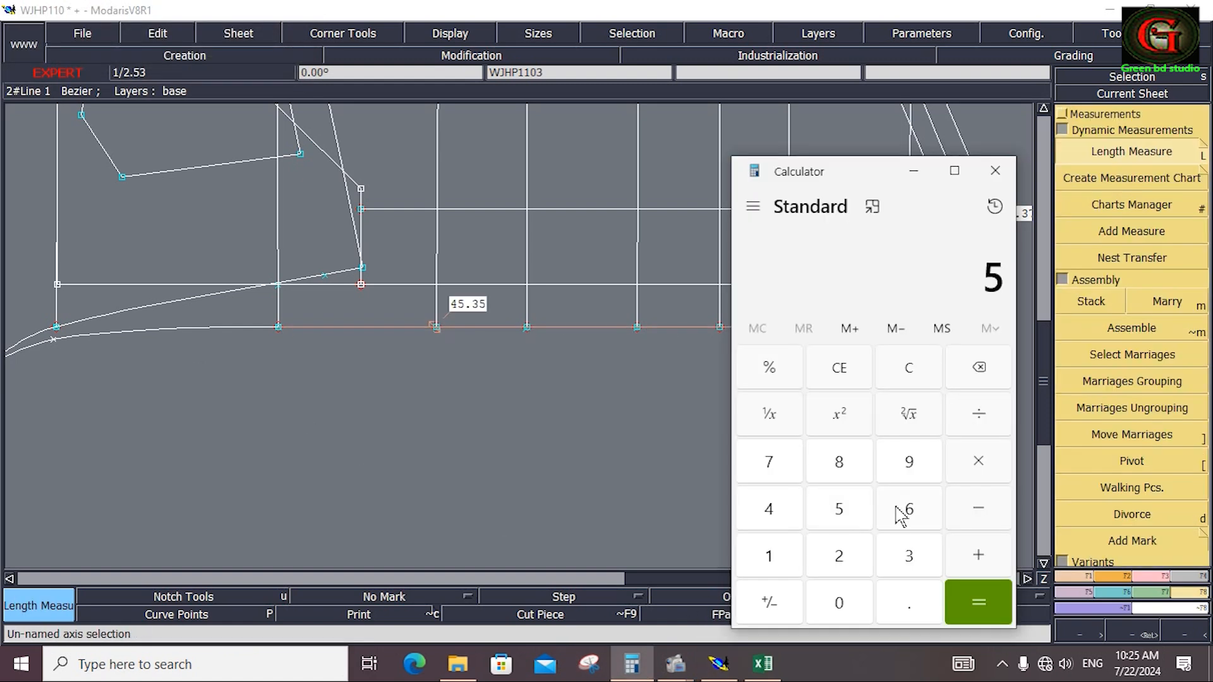
Calculate 56 minus 45 in Calculator to get the zipper length remaining below the waist line.
{"action": "left_click", "coordinate": [908, 509]}
{"action": "left_click", "coordinate": [961, 509]}
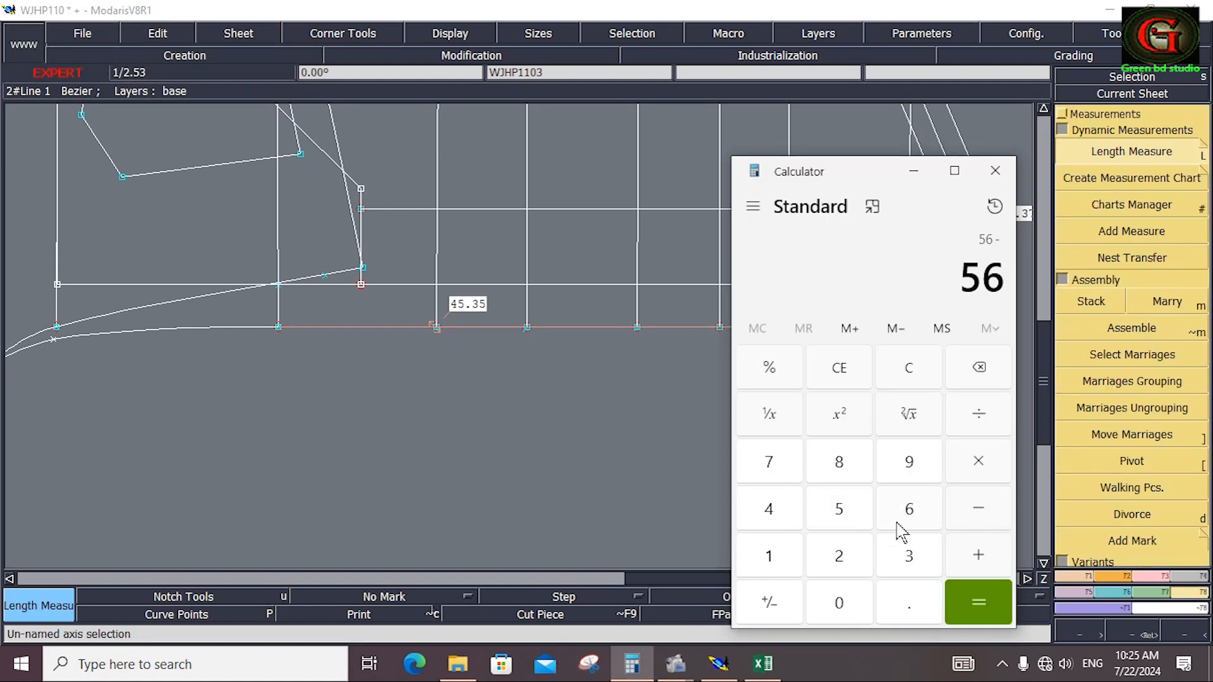
{"action": "left_click", "coordinate": [769, 509]}
{"action": "left_click", "coordinate": [839, 509]}
{"action": "left_click", "coordinate": [976, 601]}
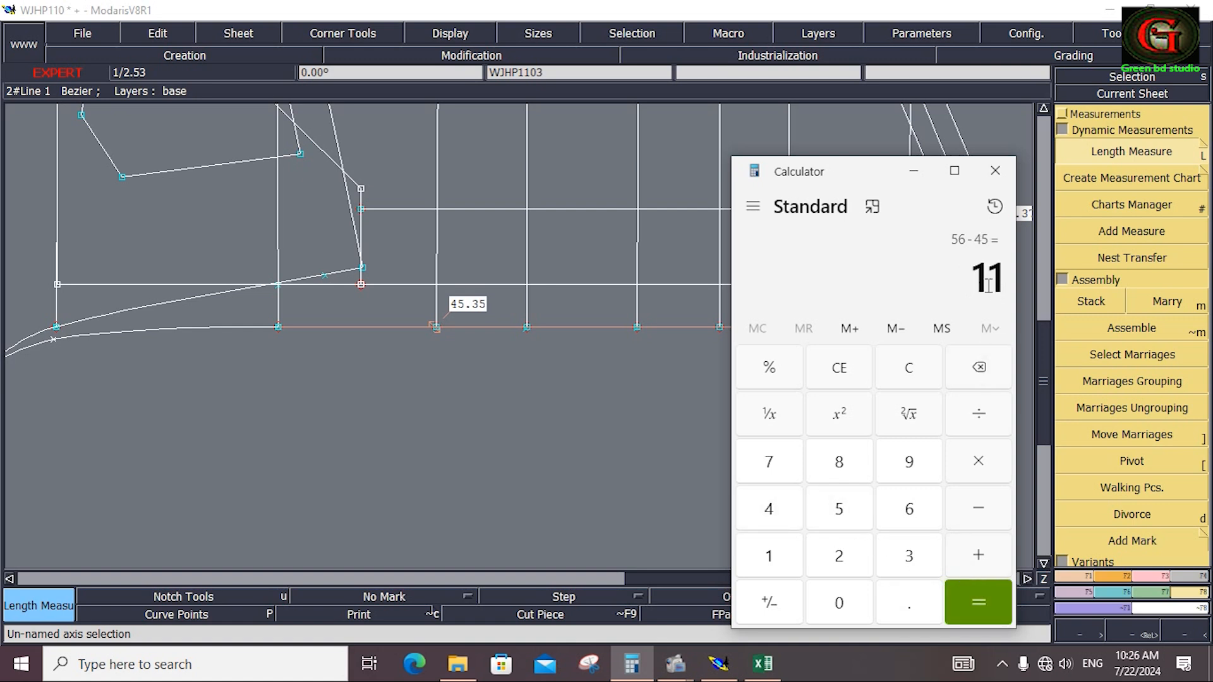
{"action": "left_click", "coordinate": [915, 170]}
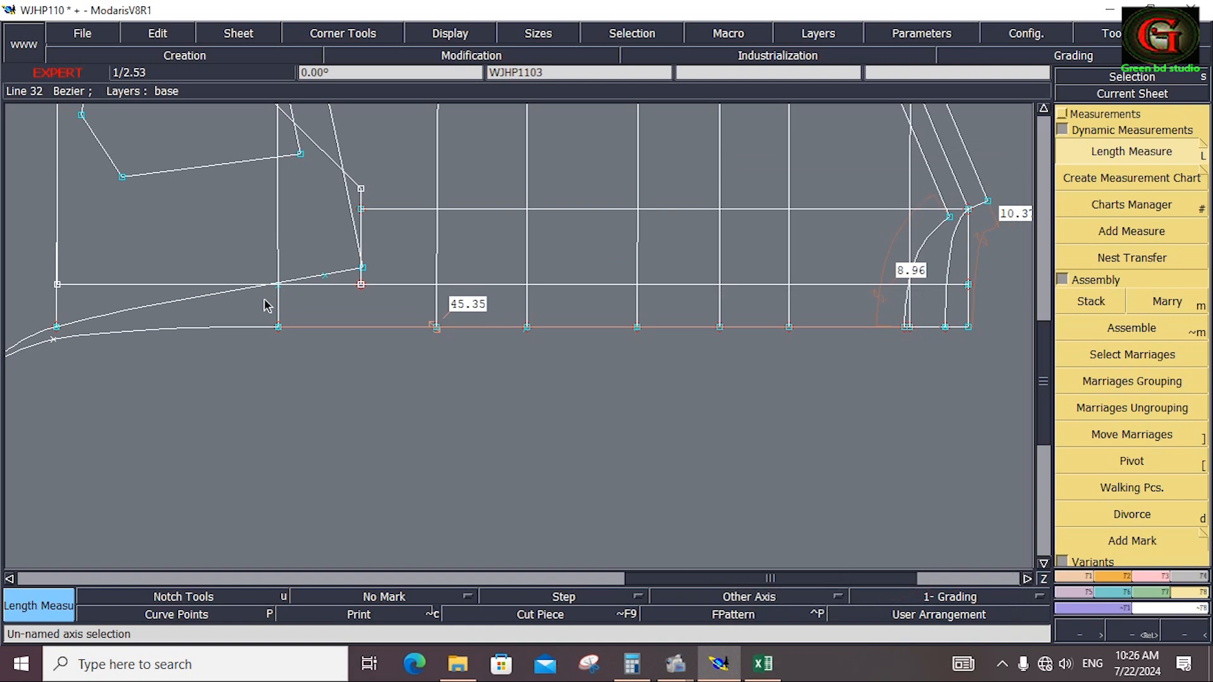
Place a developed point on the front rise curve, starting from the centre front waist point with a curve length of -11.00 cm.
{"action": "left_click", "coordinate": [1077, 576]}
{"action": "left_click", "coordinate": [1131, 162]}
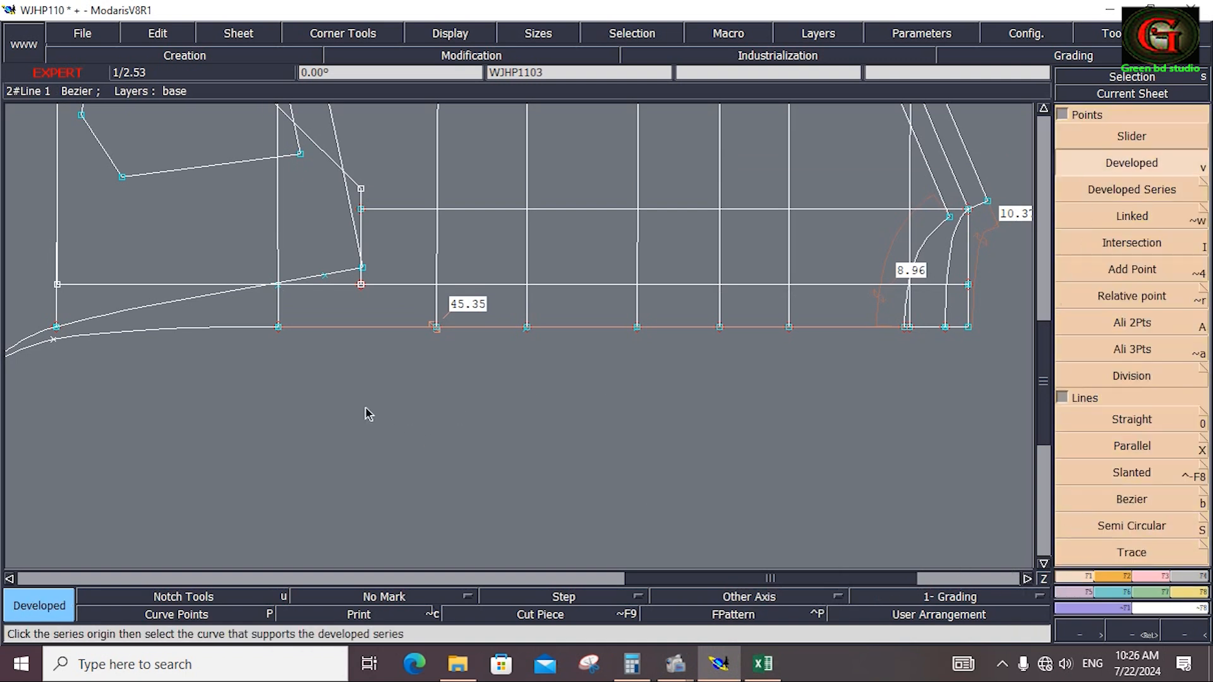
{"action": "left_click", "coordinate": [278, 327]}
{"action": "left_click", "coordinate": [177, 330]}
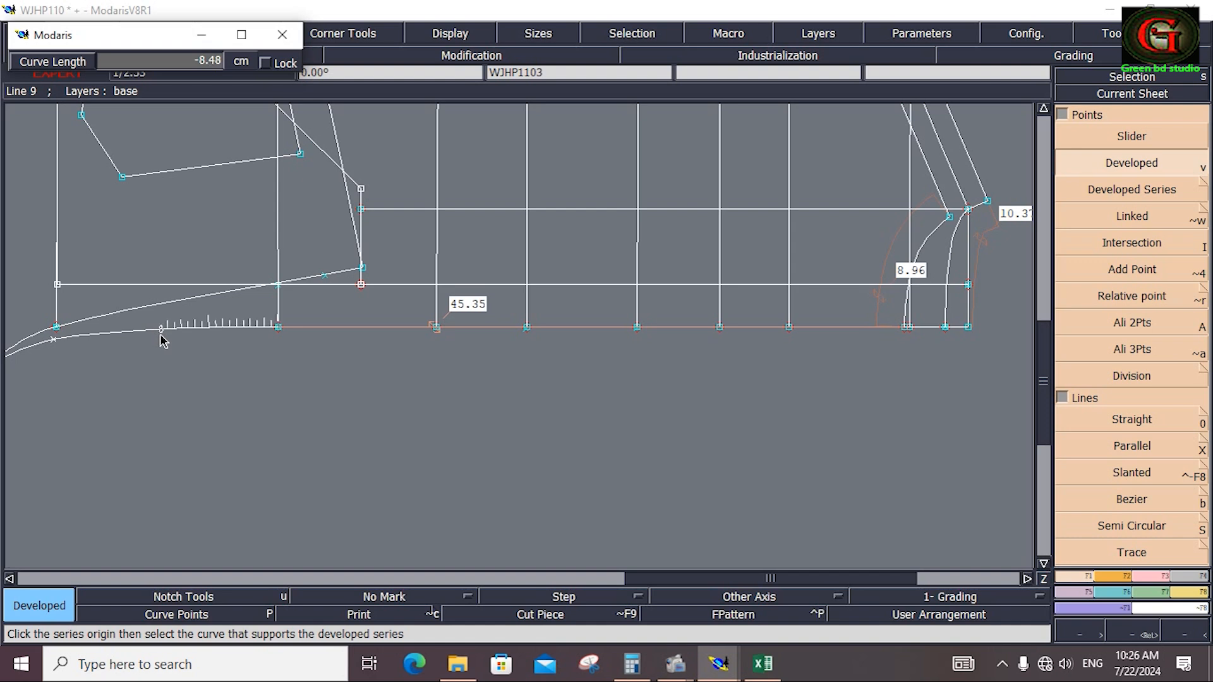
{"action": "type", "text": "-11.00"}
{"action": "key", "text": "Return"}
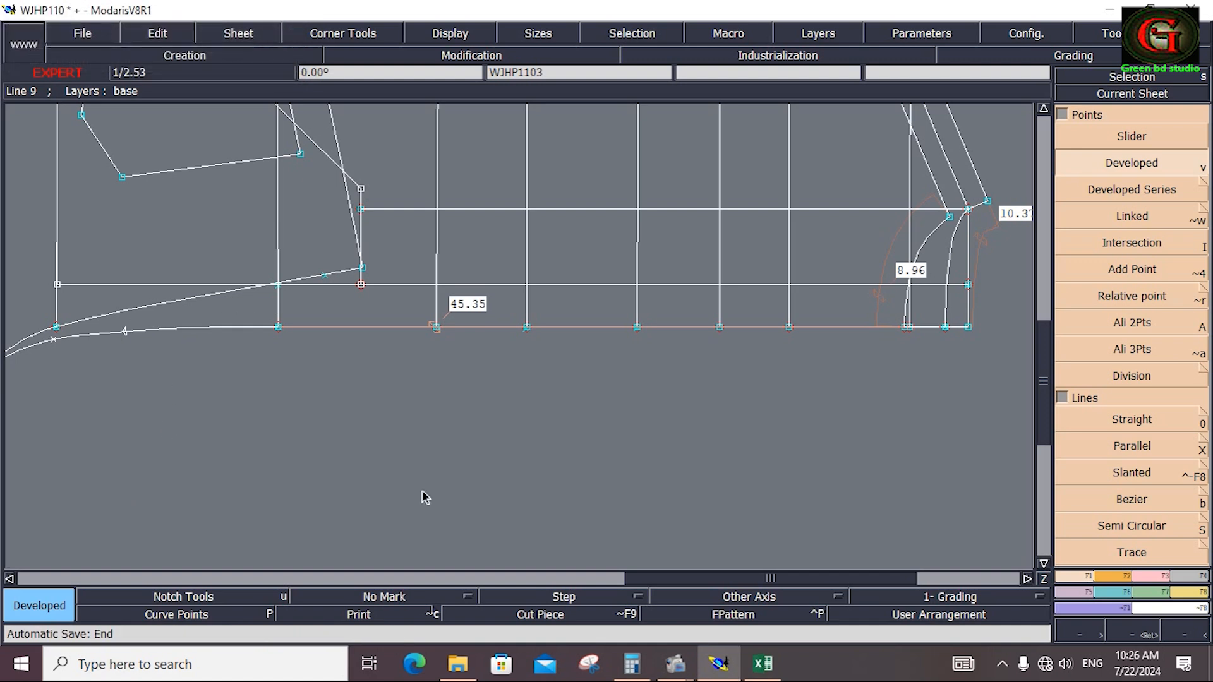
Insert the zipper end point into the front rise curve, section the curve there, and add a notch at that point.
{"action": "left_click", "coordinate": [1151, 576]}
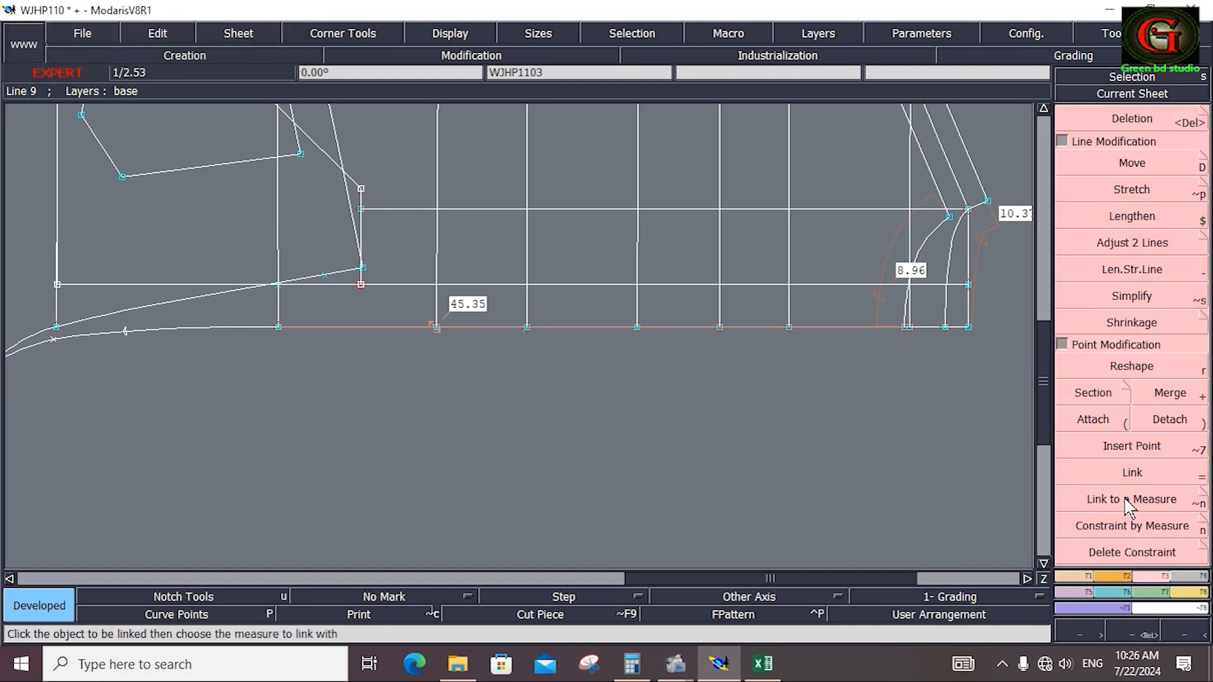
{"action": "left_click", "coordinate": [1140, 450]}
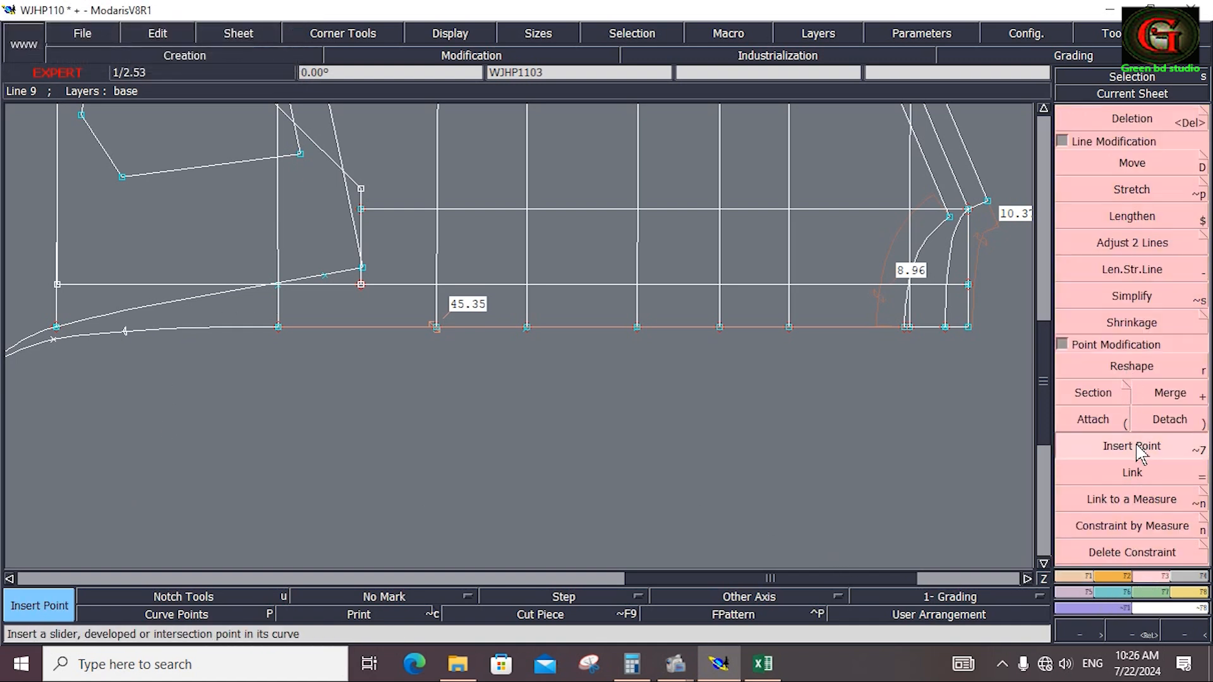
{"action": "left_click", "coordinate": [127, 331]}
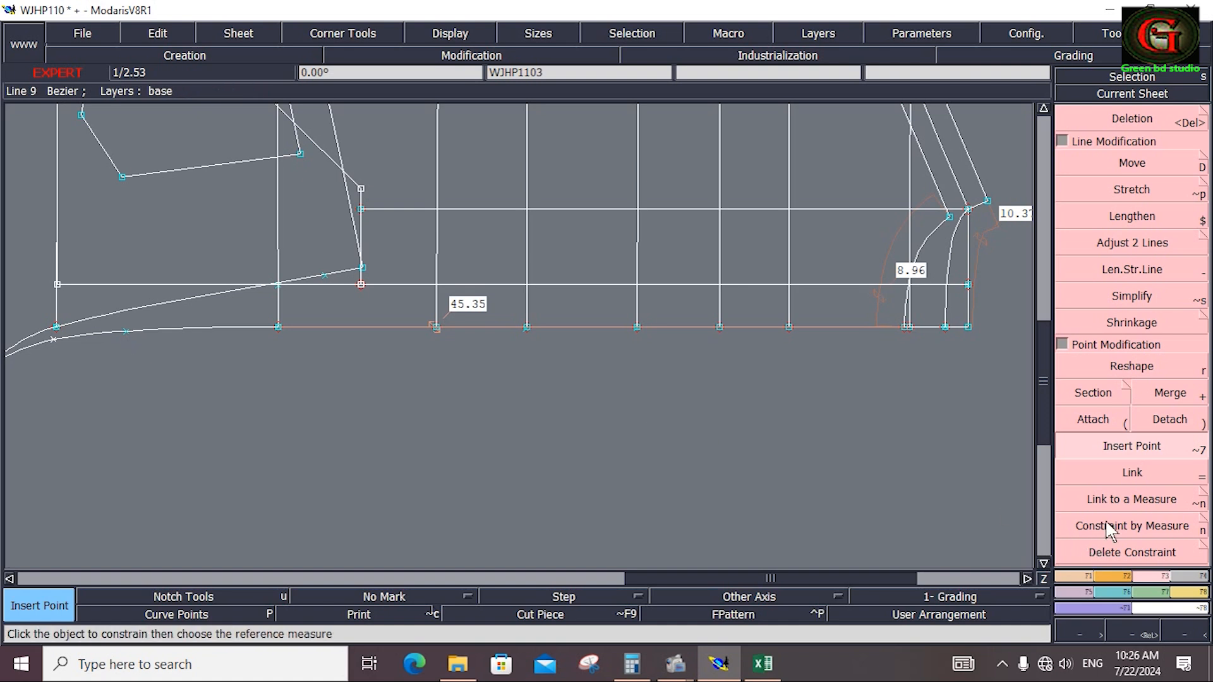
{"action": "left_click", "coordinate": [1093, 392]}
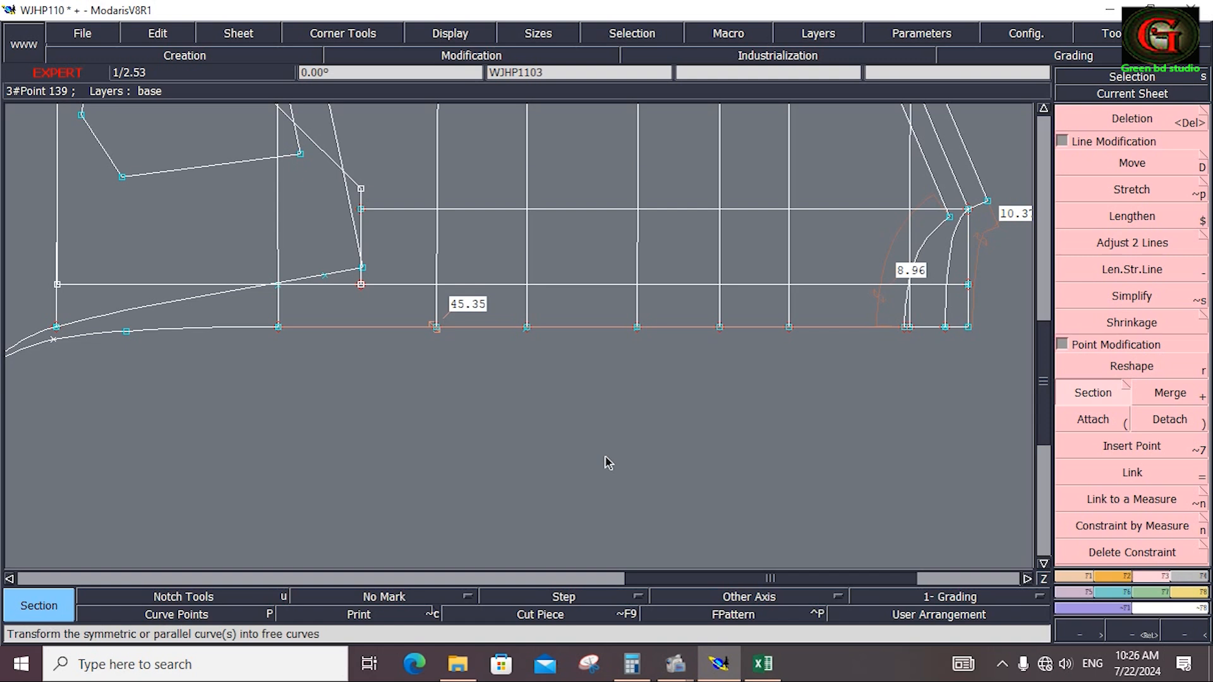
{"action": "left_click", "coordinate": [1123, 576]}
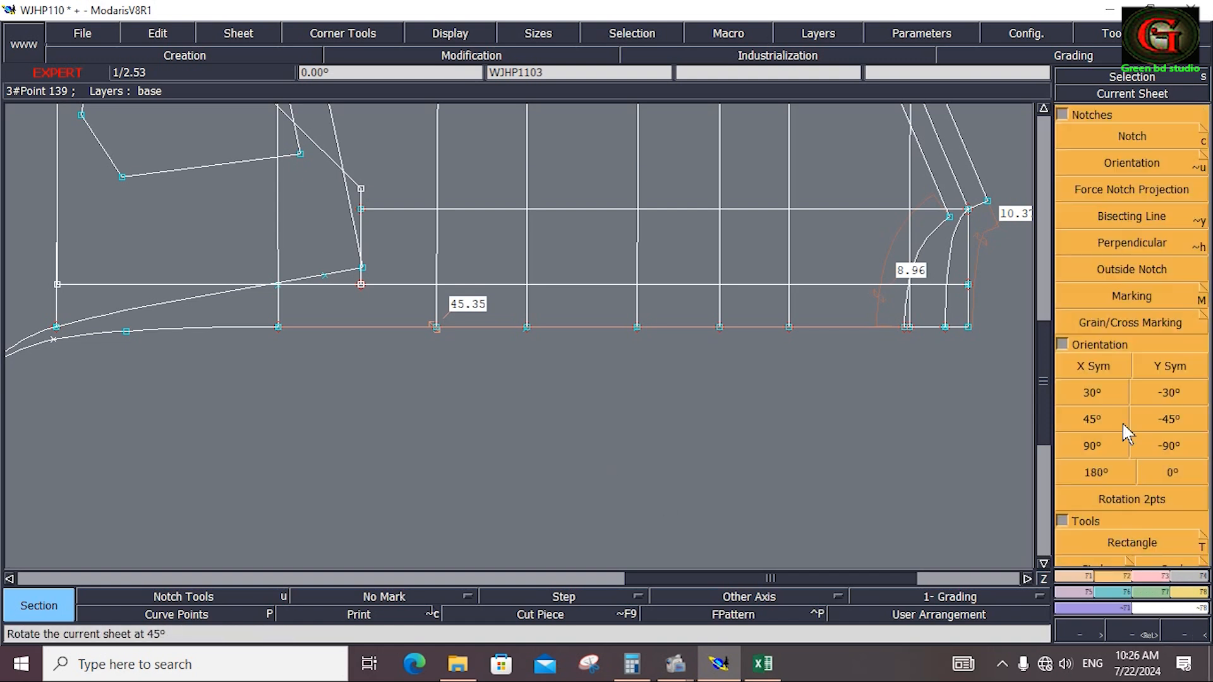
{"action": "left_click", "coordinate": [1150, 143]}
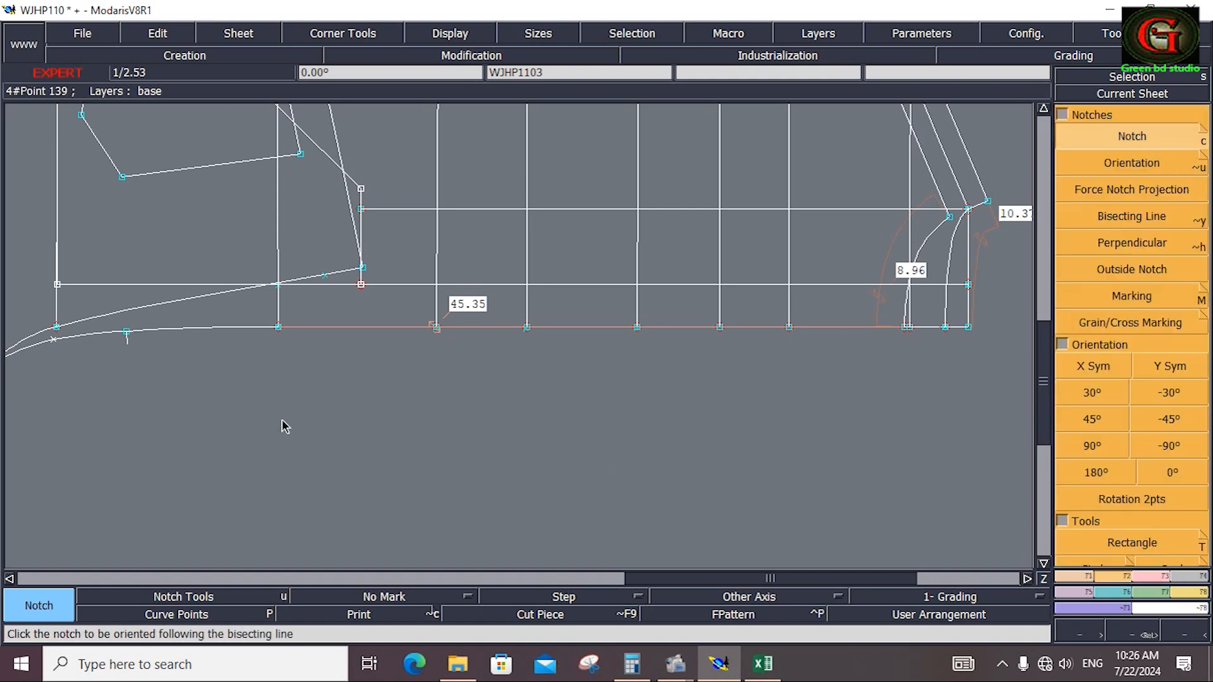
{"action": "key", "text": "z"}
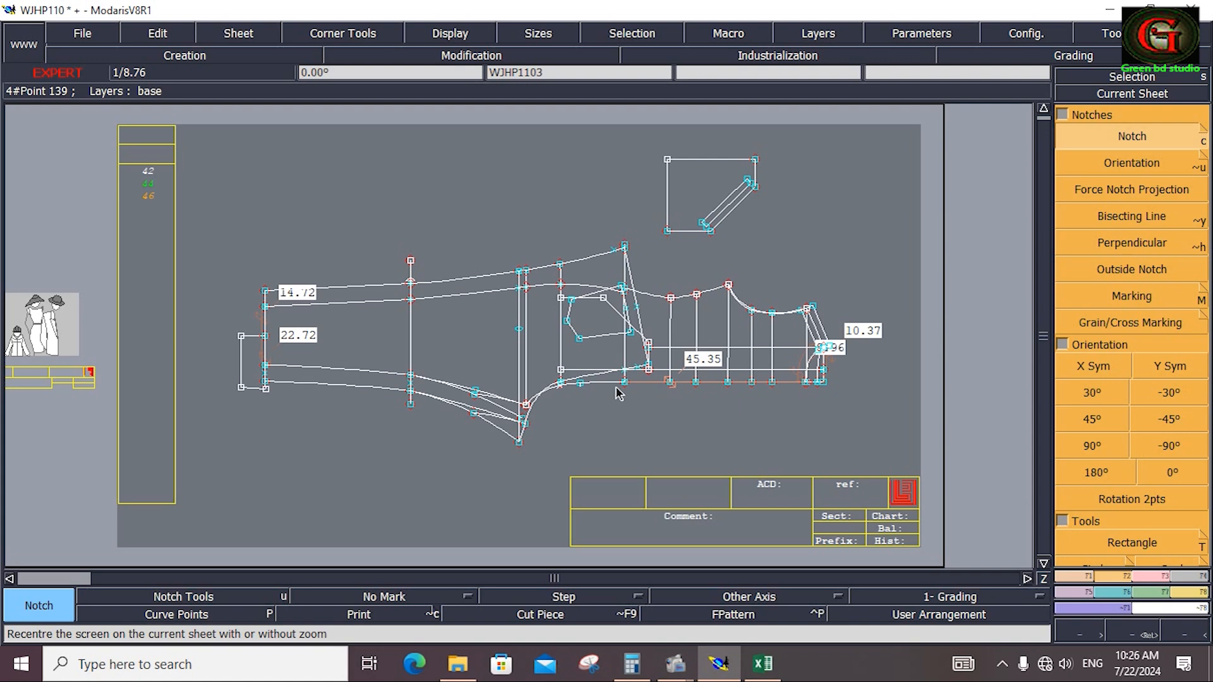
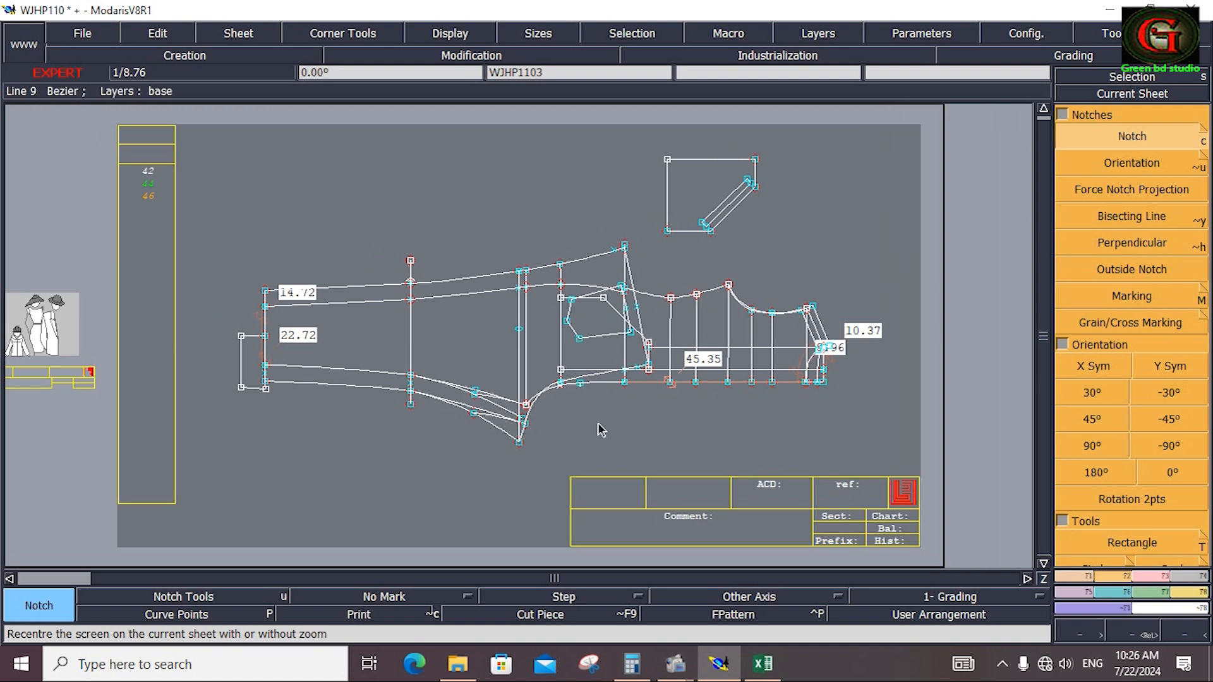
Switch to the Excel measurement chart, review the highlighted and remaining measurement rows, and return to Modaris.
{"action": "left_click", "coordinate": [729, 676]}
{"action": "left_click", "coordinate": [724, 675]}
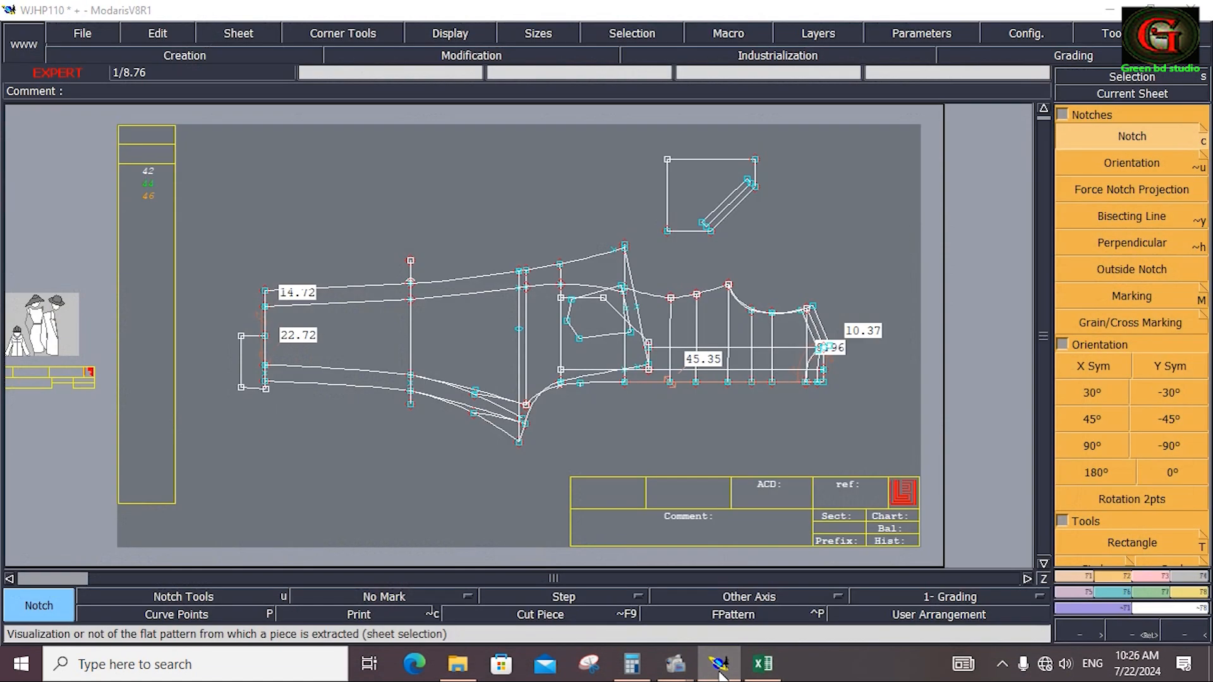
{"action": "left_click", "coordinate": [723, 675]}
{"action": "scroll", "coordinate": [895, 499], "scroll_direction": "down", "scroll_amount": 8}
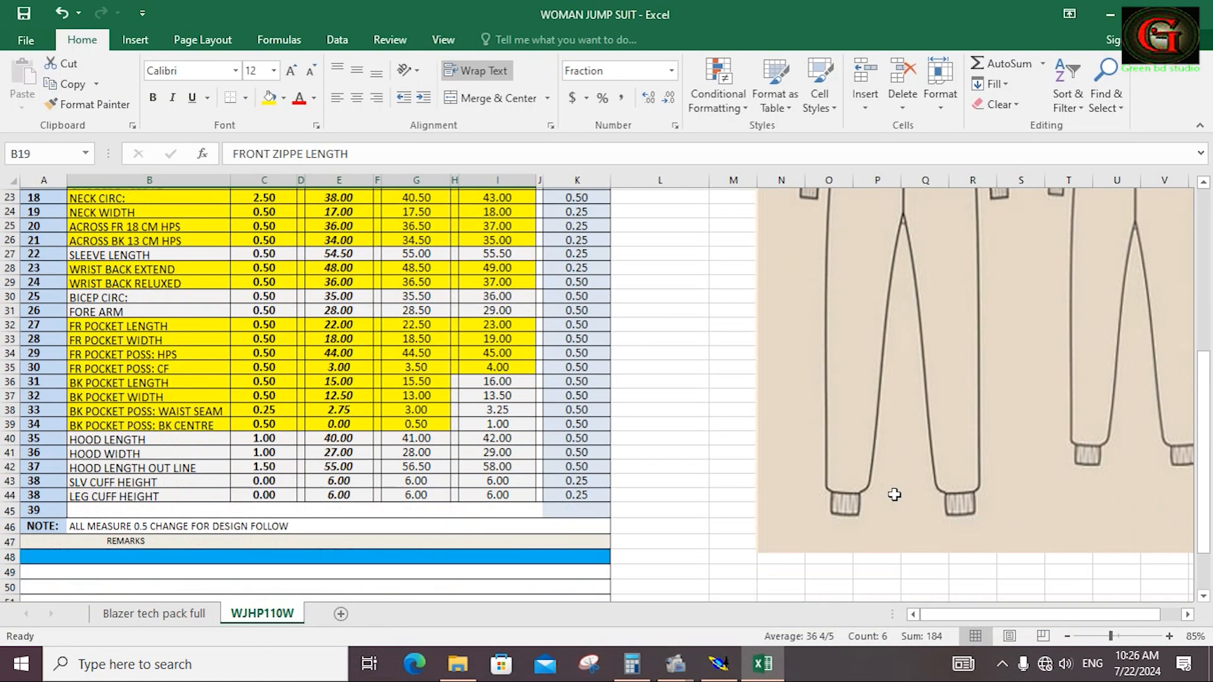
{"action": "scroll", "coordinate": [895, 495], "scroll_direction": "up", "scroll_amount": 9}
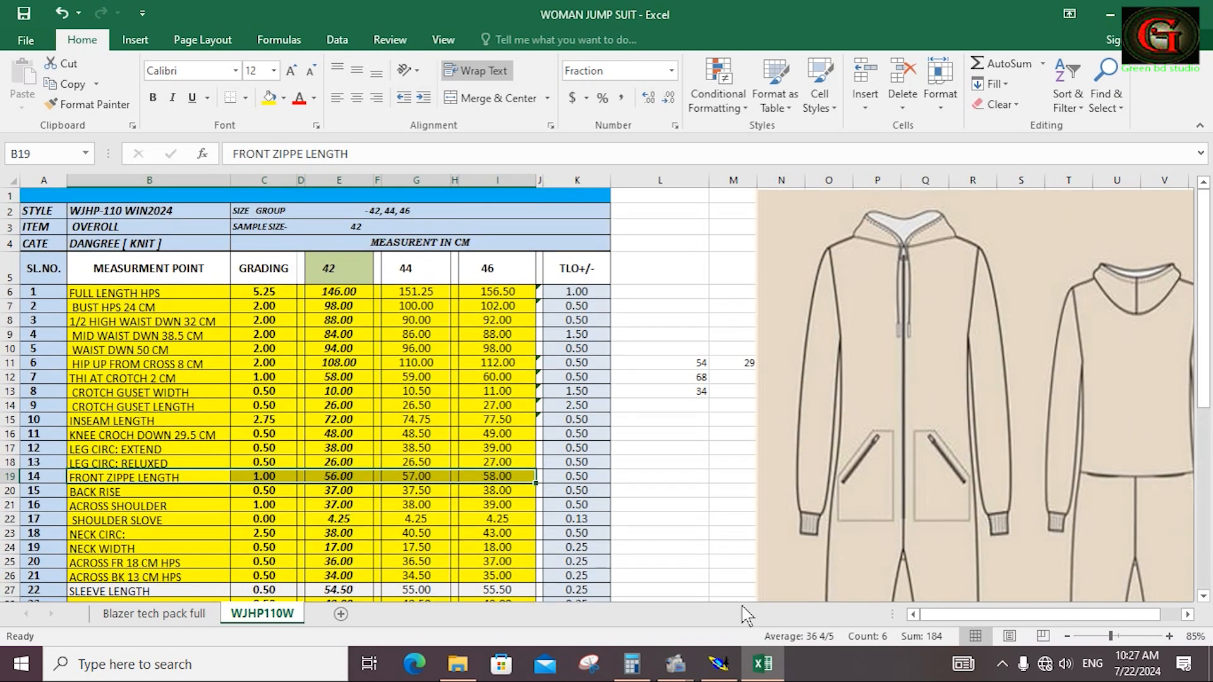
{"action": "left_click", "coordinate": [717, 664]}
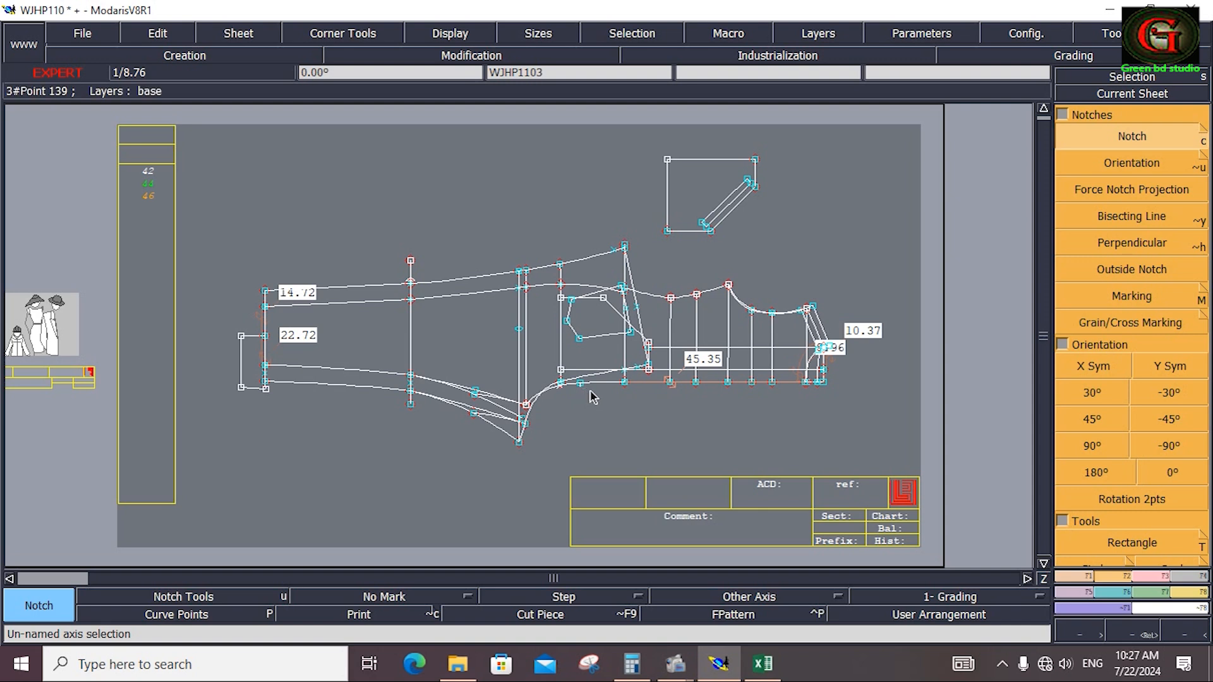
Save the WJHP110 model in its save directory, continuing through the anomalies dialog.
{"action": "scroll", "coordinate": [632, 366], "scroll_direction": "up", "scroll_amount": 2}
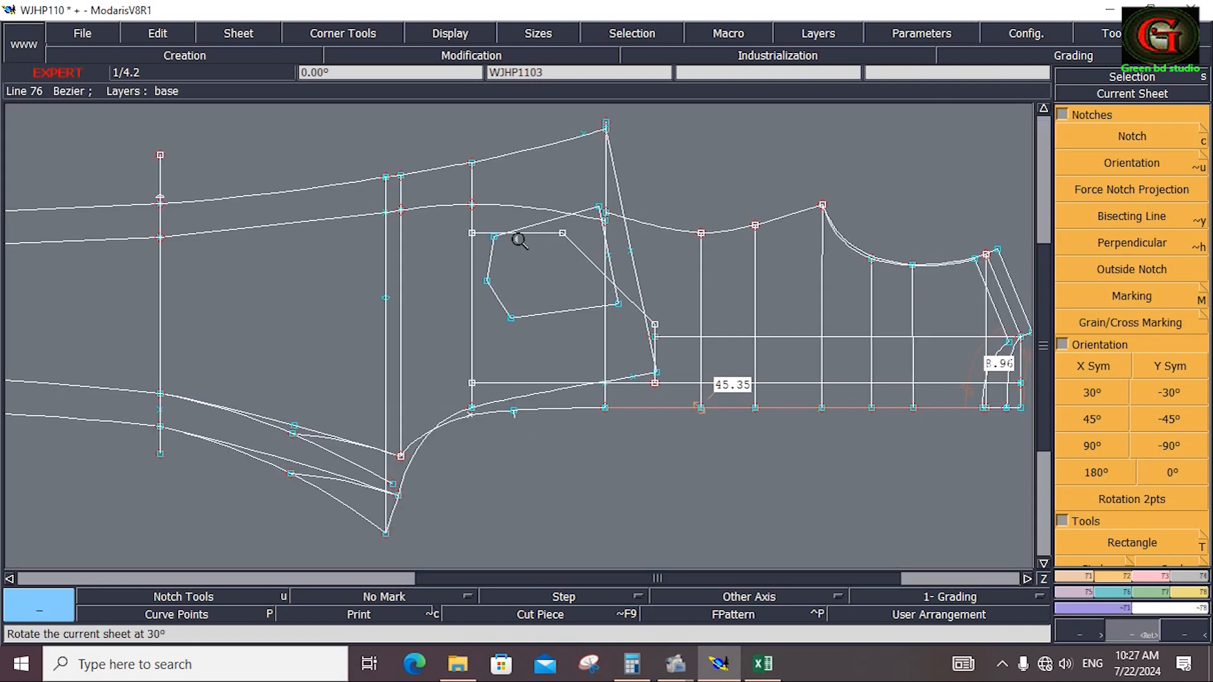
{"action": "left_click", "coordinate": [77, 32]}
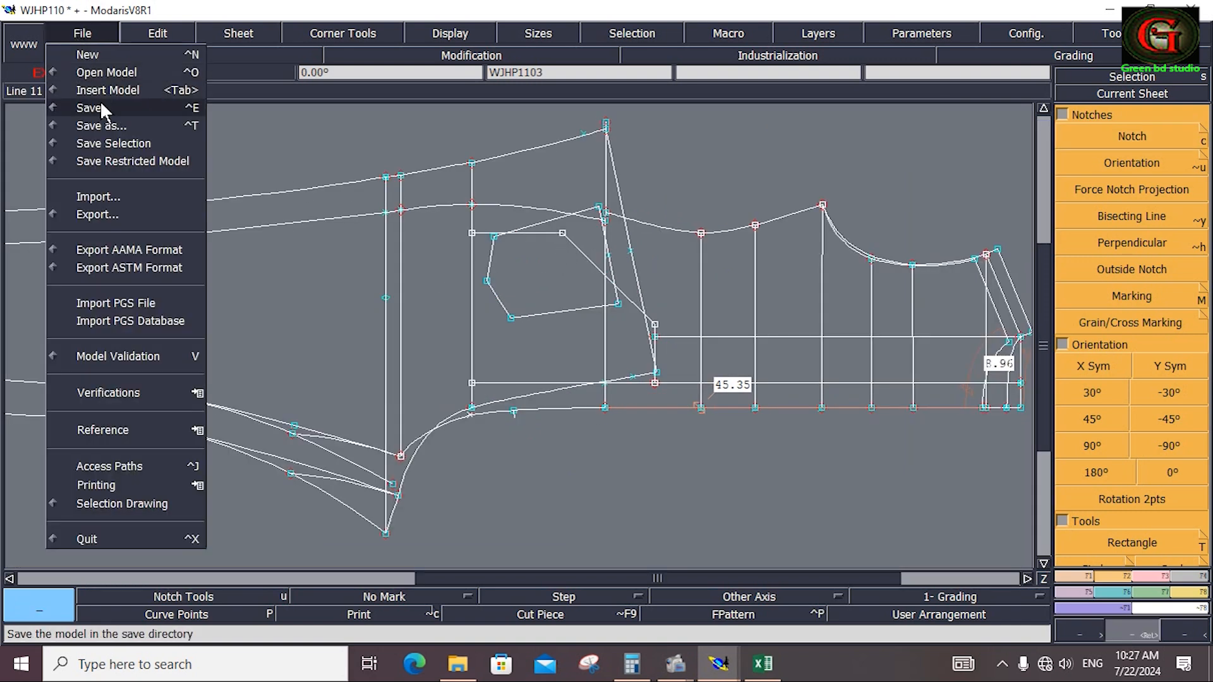
{"action": "left_click", "coordinate": [100, 101]}
{"action": "left_click", "coordinate": [495, 430]}
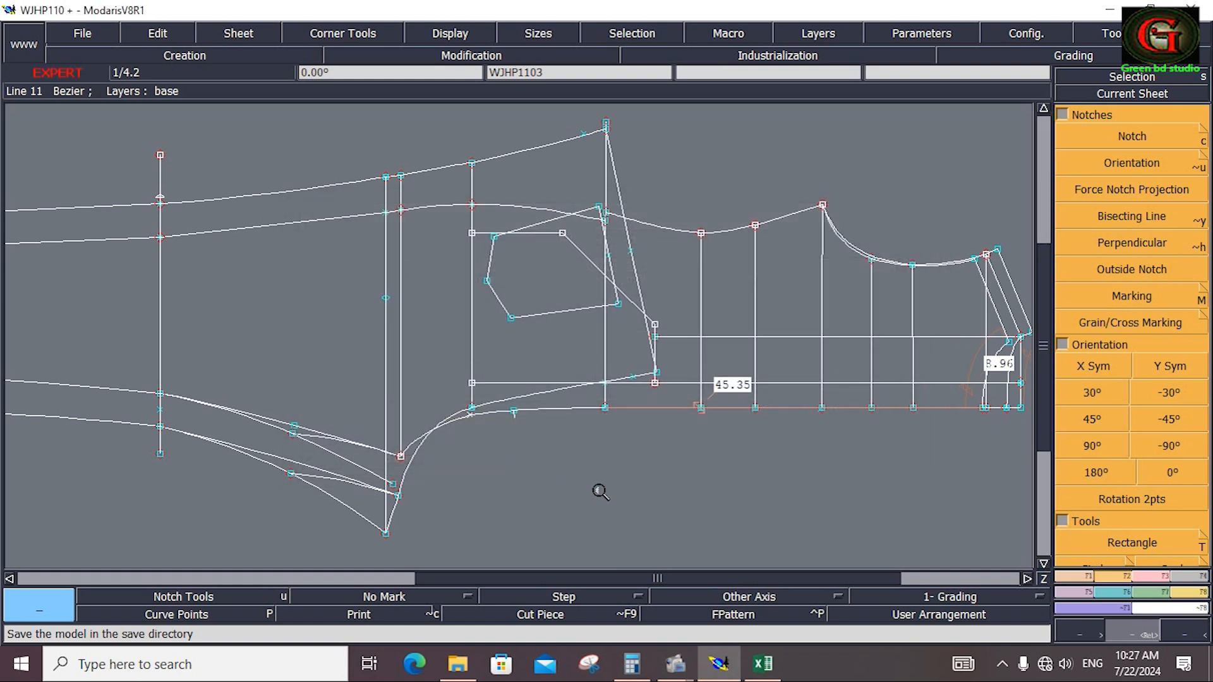
{"action": "key", "text": "j"}
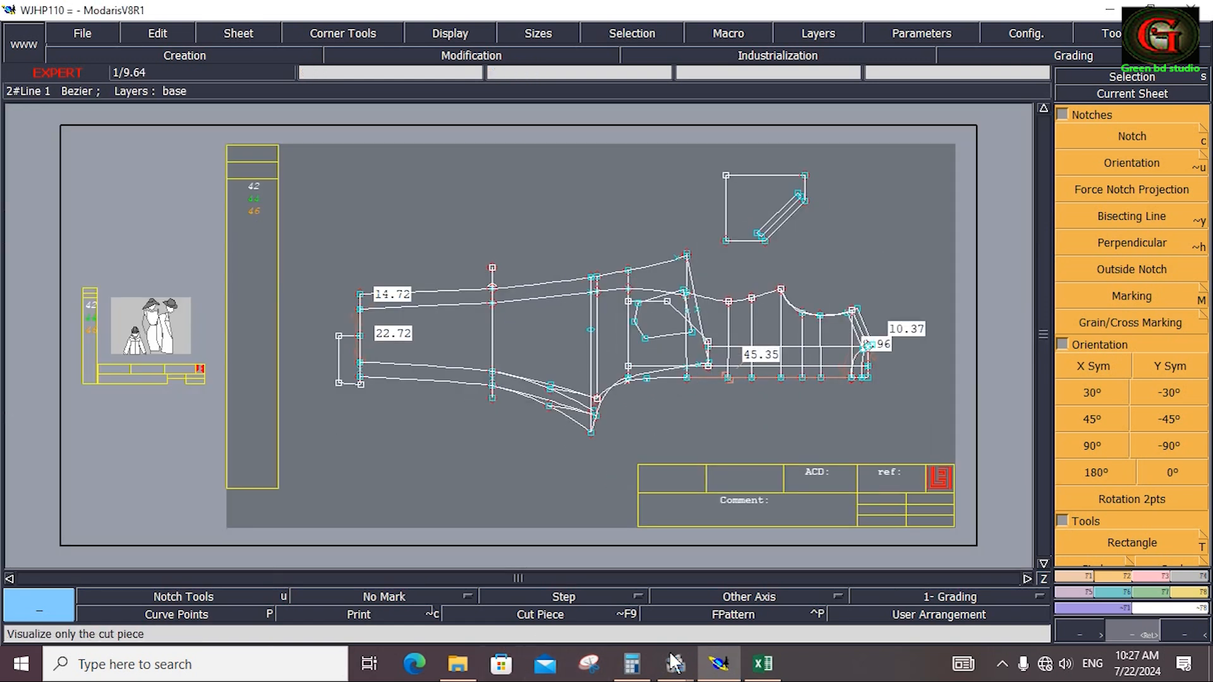
Check the lower rows of the Excel measurement chart for the measurements still to draft, and return to Modaris.
{"action": "mouse_move", "coordinate": [748, 670]}
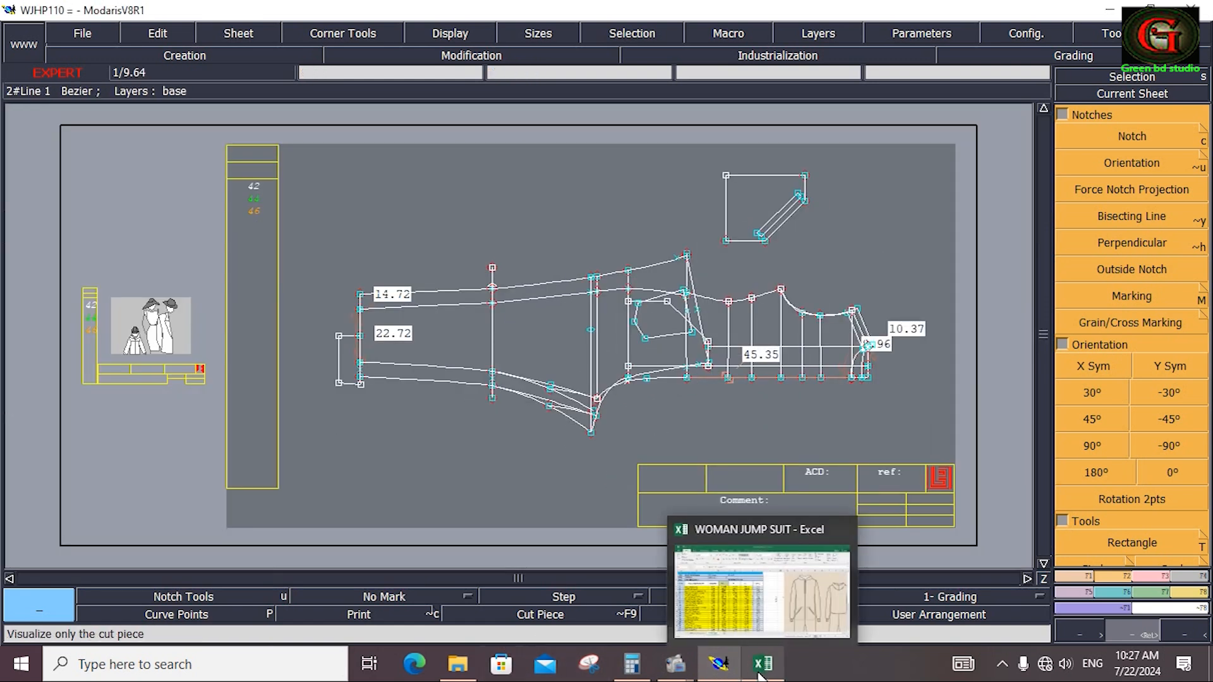
{"action": "left_click", "coordinate": [761, 675]}
{"action": "scroll", "coordinate": [450, 501], "scroll_direction": "down", "scroll_amount": 9}
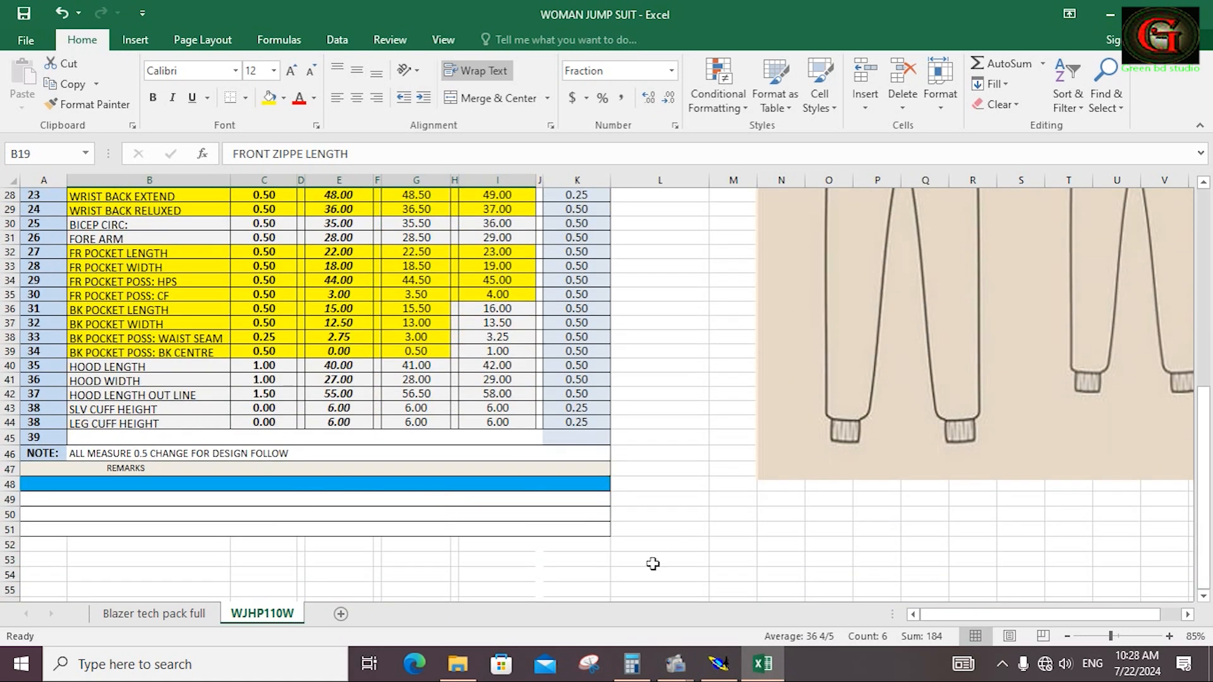
{"action": "left_click", "coordinate": [717, 661]}
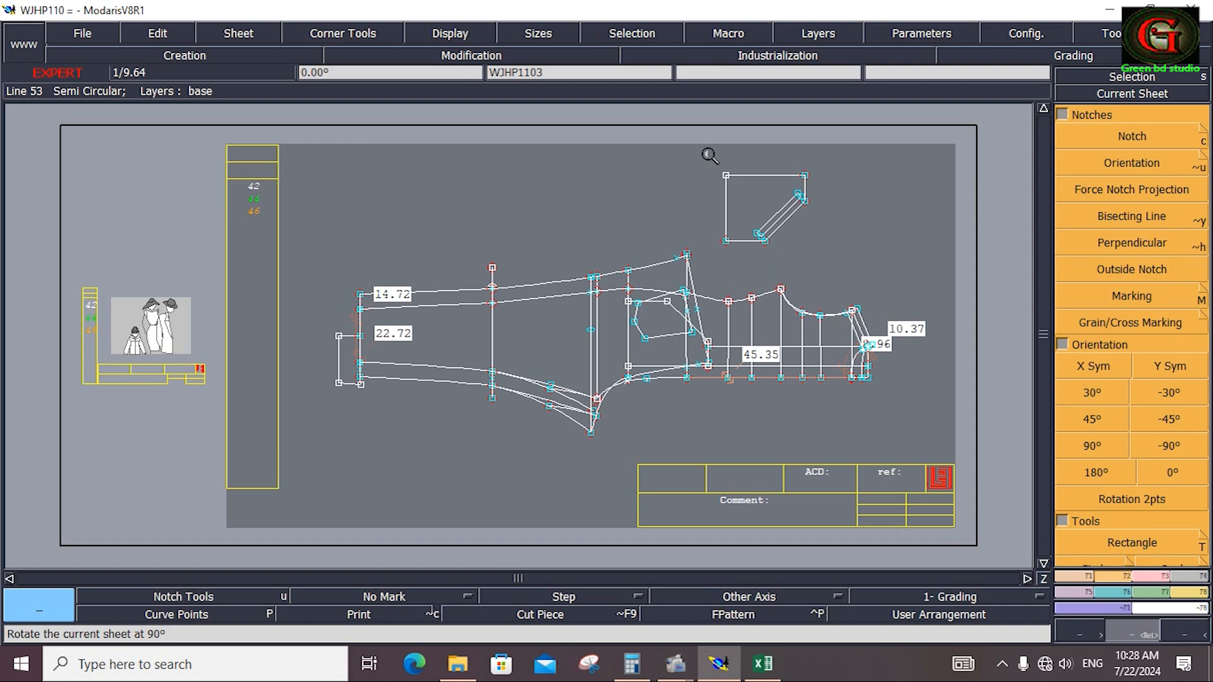
Select the whole front pocket outline with its slanted welt and move it to the free area beside the centre front line.
{"action": "left_click", "coordinate": [798, 235]}
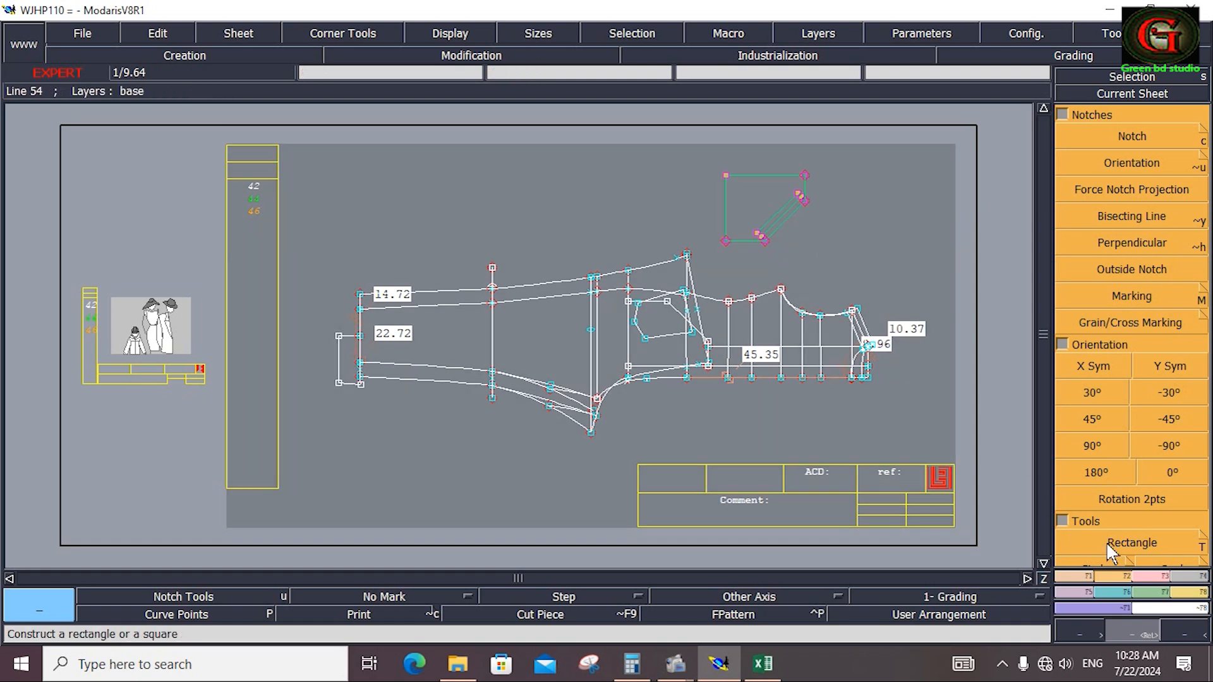
{"action": "key", "text": "F3"}
{"action": "left_click", "coordinate": [1132, 163]}
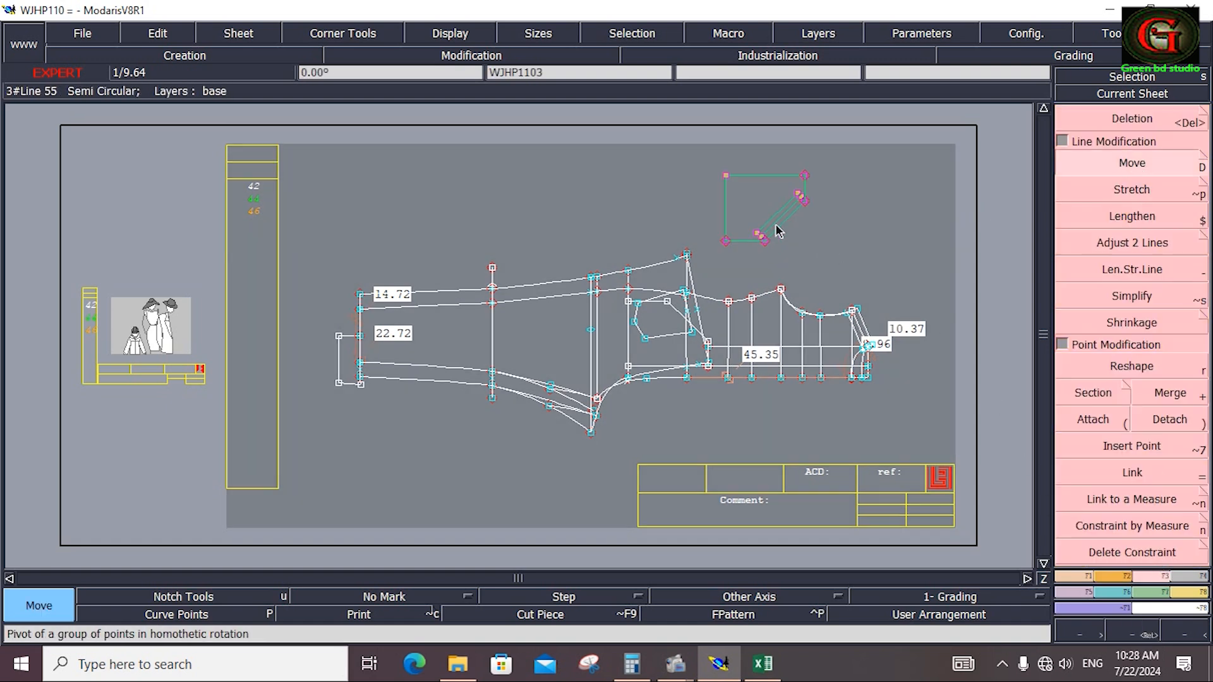
{"action": "left_click", "coordinate": [790, 226]}
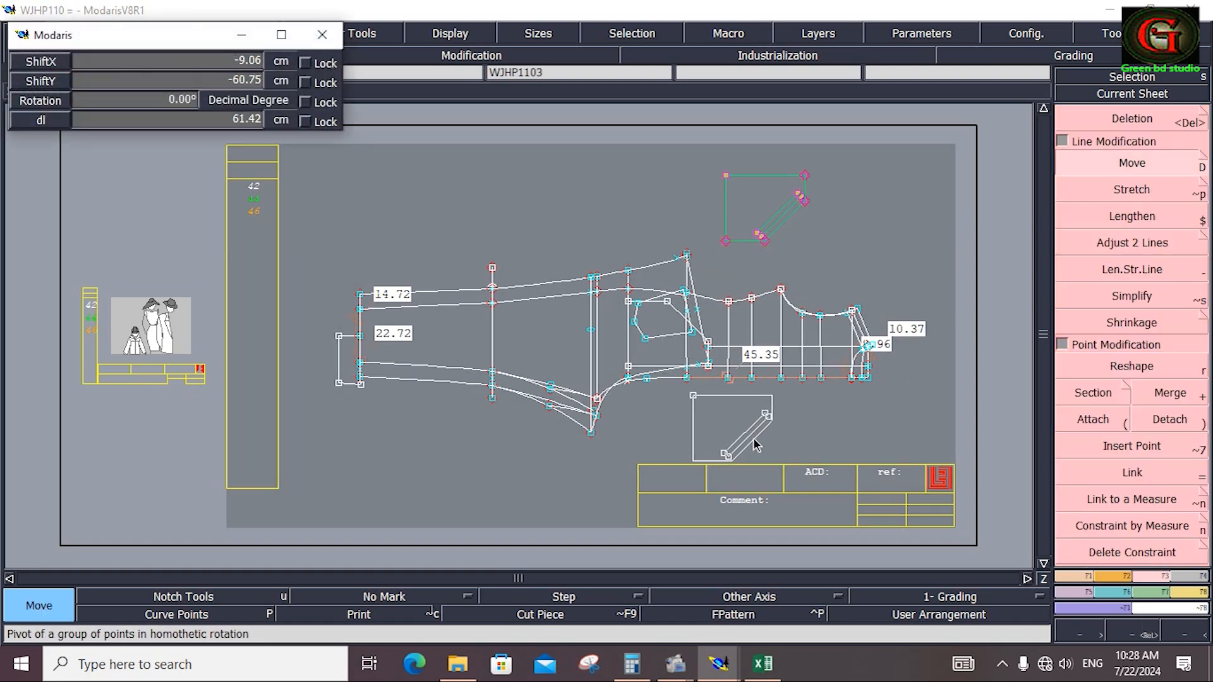
{"action": "left_click", "coordinate": [704, 445]}
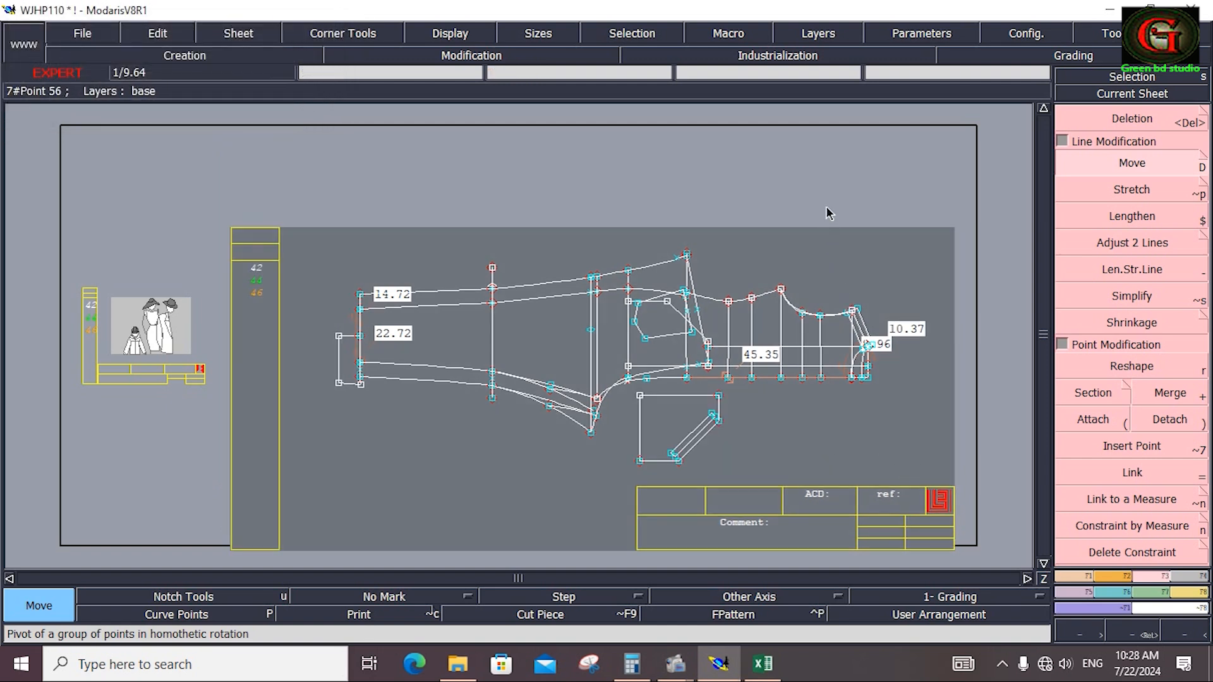
Rotate the current sheet 90° to stand the pattern upright and mirror it with Y Sym.
{"action": "left_click", "coordinate": [1117, 575]}
{"action": "left_click", "coordinate": [1105, 445]}
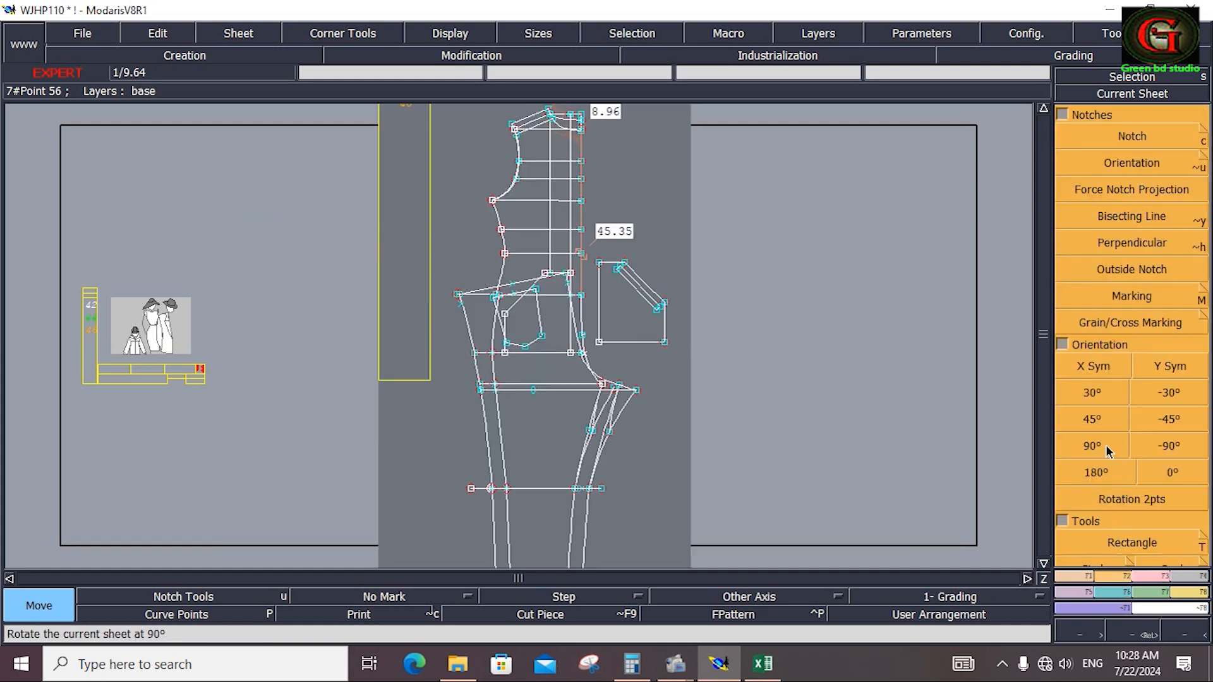
{"action": "left_click", "coordinate": [1168, 367]}
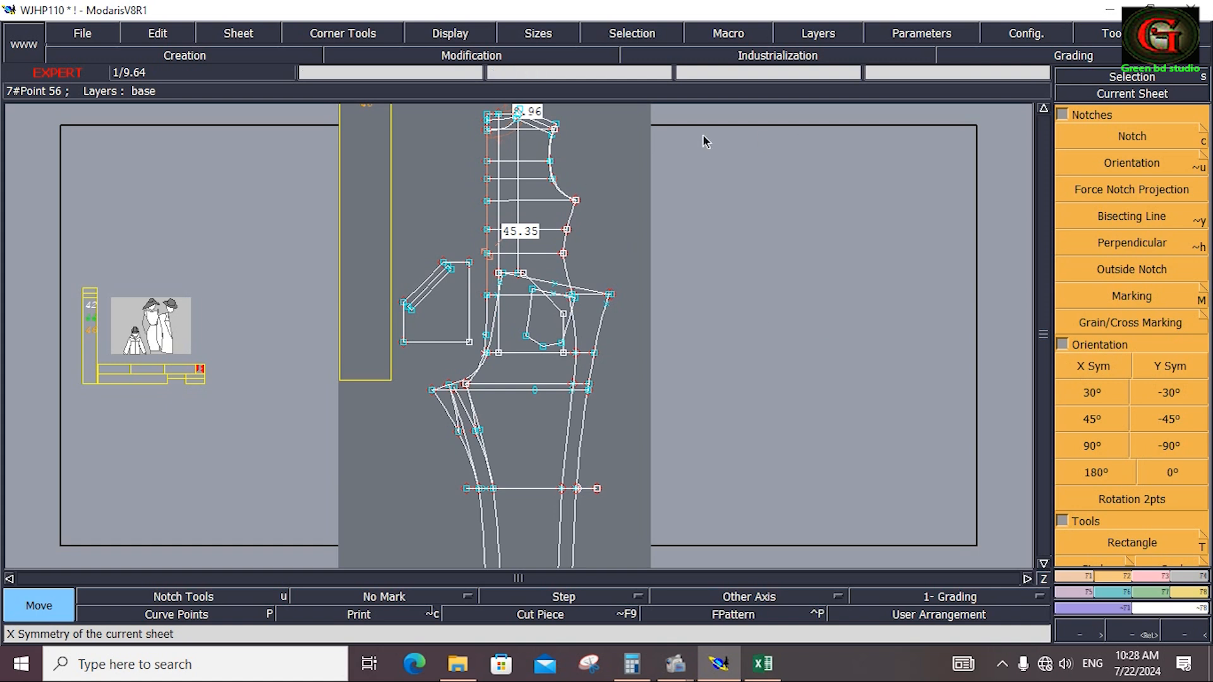
Save the model with the reoriented sheet, continuing through the anomalies dialog.
{"action": "key", "text": "Home"}
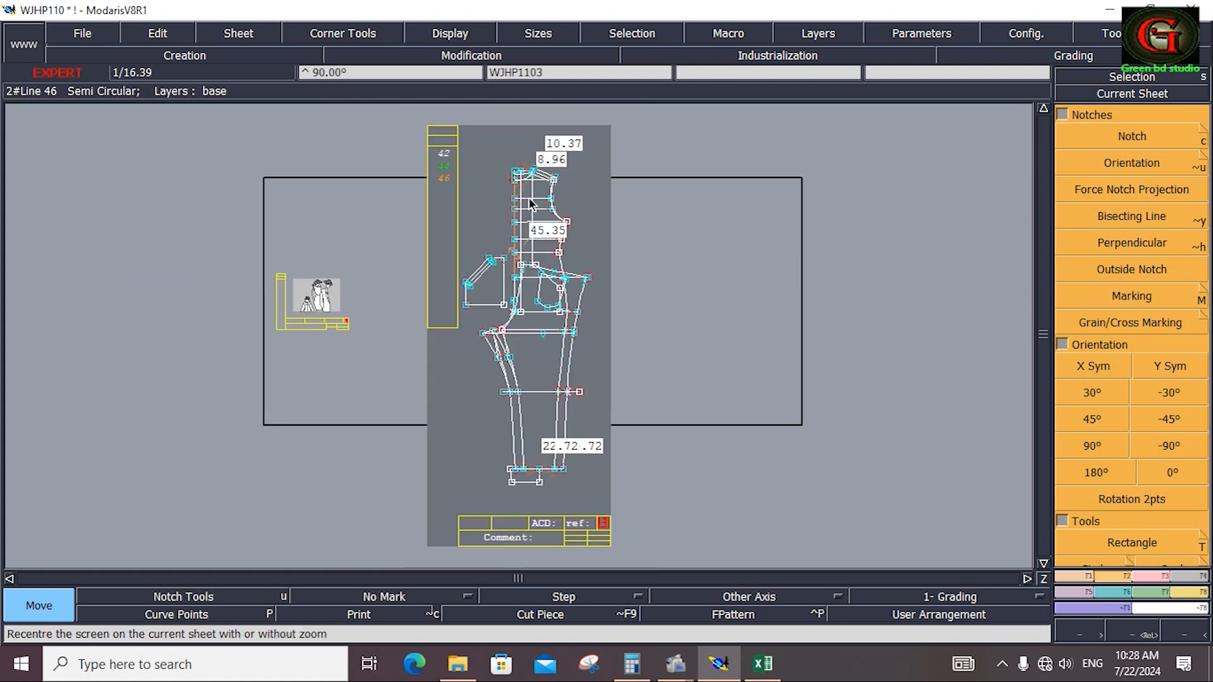
{"action": "key", "text": "Return"}
{"action": "left_click_drag", "start_coordinate": [484, 133], "coordinate": [829, 261]}
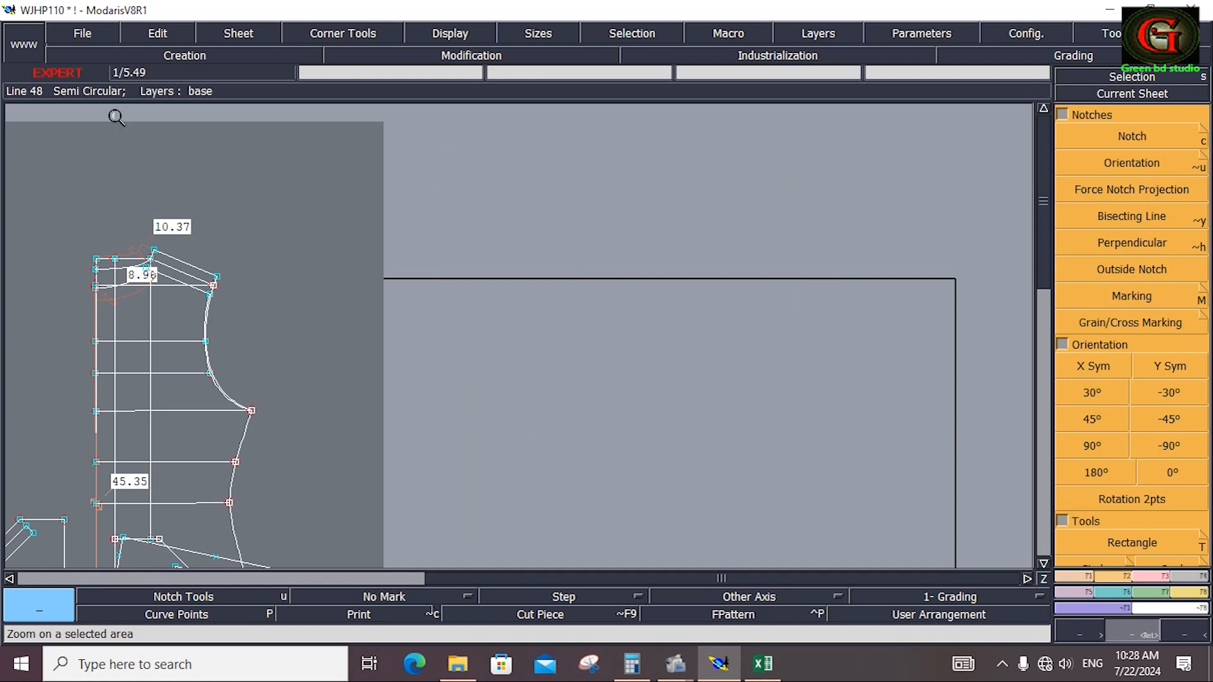
{"action": "left_click", "coordinate": [86, 37]}
{"action": "left_click", "coordinate": [96, 97]}
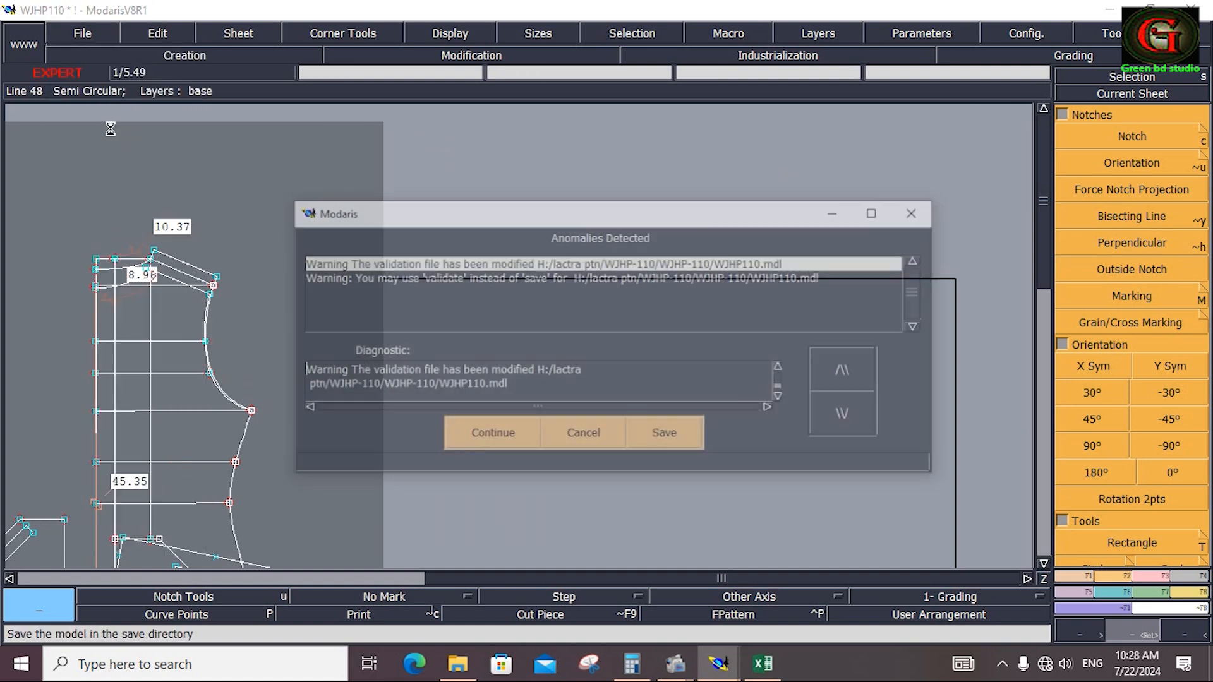
{"action": "left_click", "coordinate": [500, 436]}
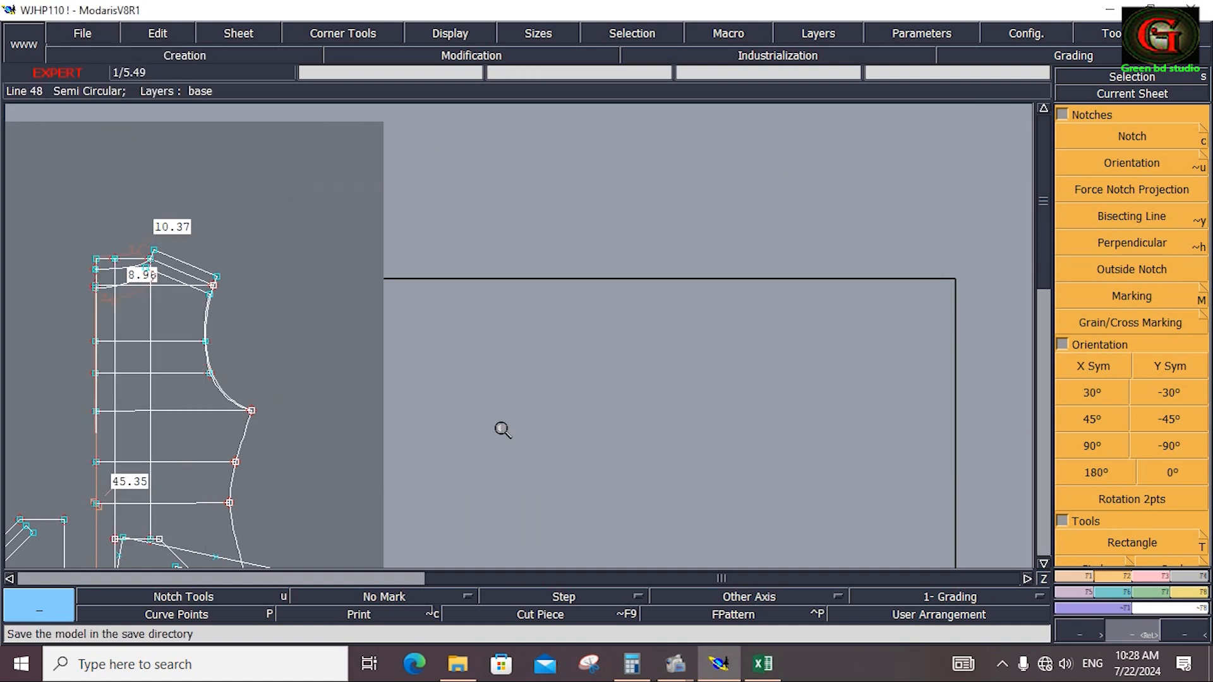
Examine the sleeve, wrist, bicep and forearm rows in the Excel measurement chart and return to Modaris.
{"action": "left_click", "coordinate": [763, 663]}
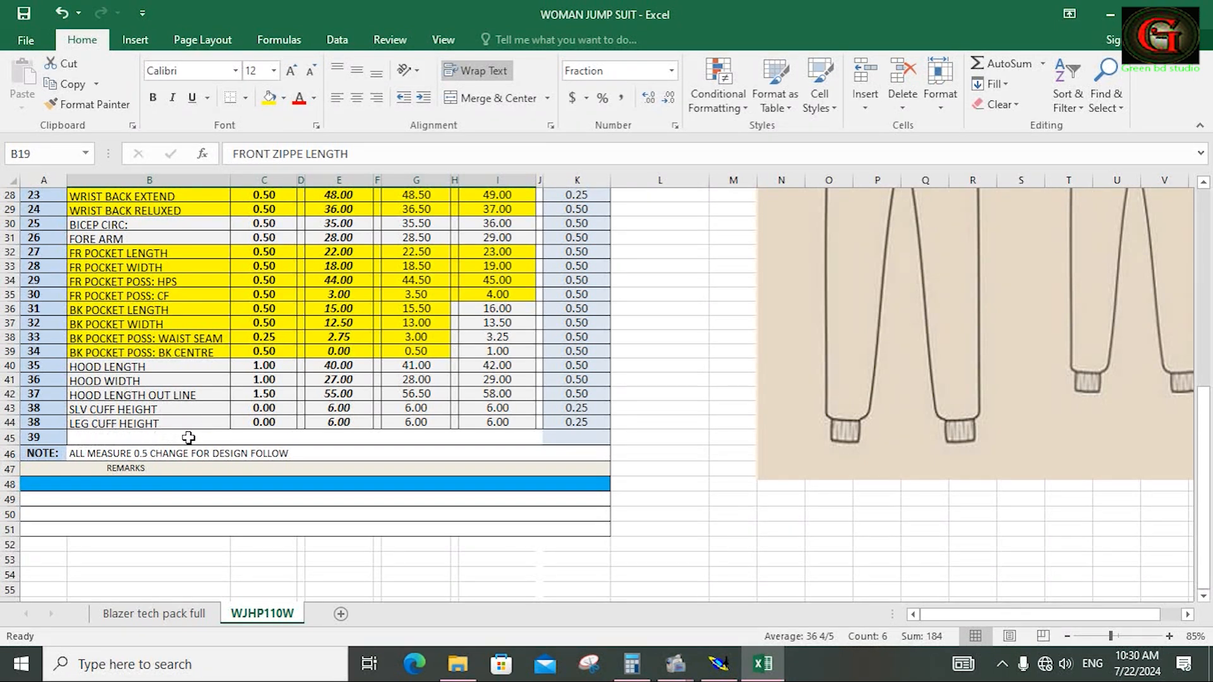
{"action": "scroll", "coordinate": [141, 487], "scroll_direction": "up", "scroll_amount": 4}
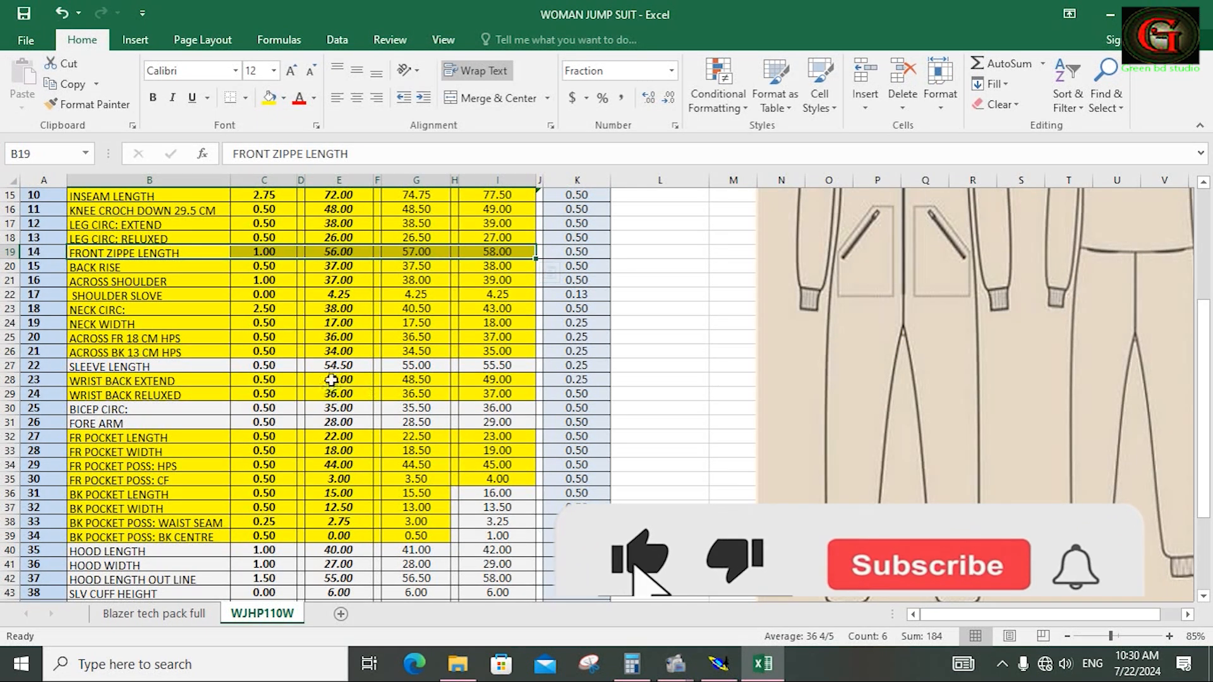
{"action": "left_click", "coordinate": [719, 664]}
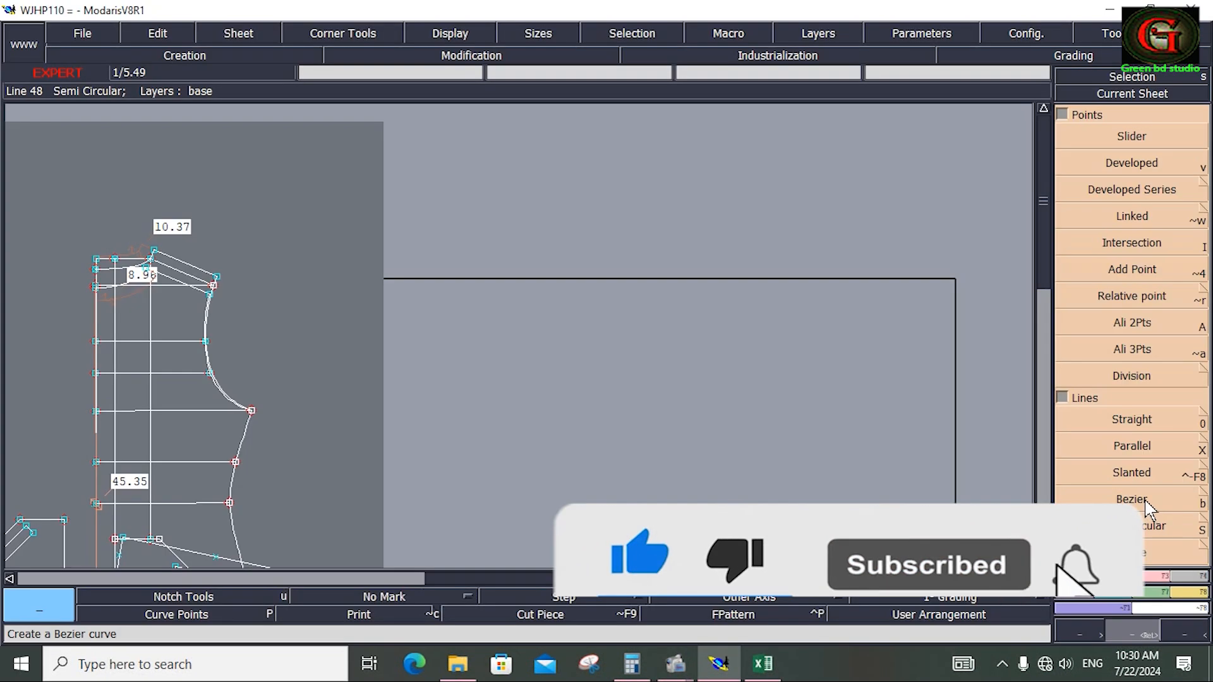
Start a Bezier line in the empty area beside the front shoulder point.
{"action": "left_click", "coordinate": [1144, 505]}
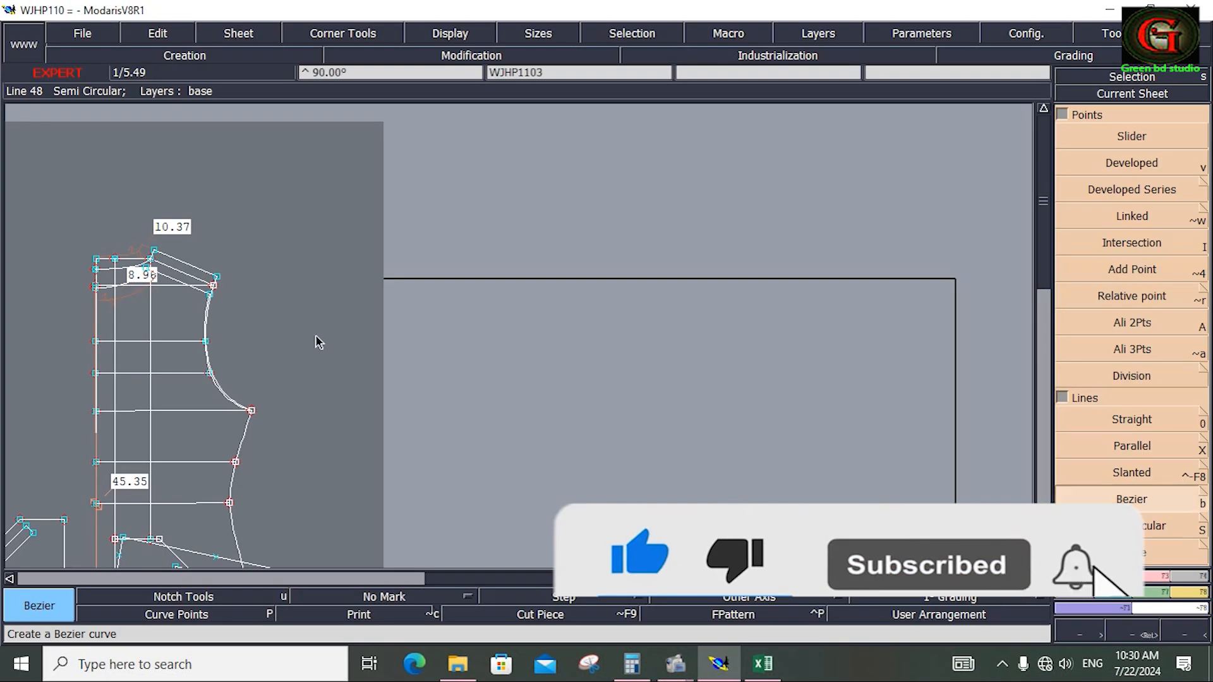
{"action": "left_click", "coordinate": [246, 279]}
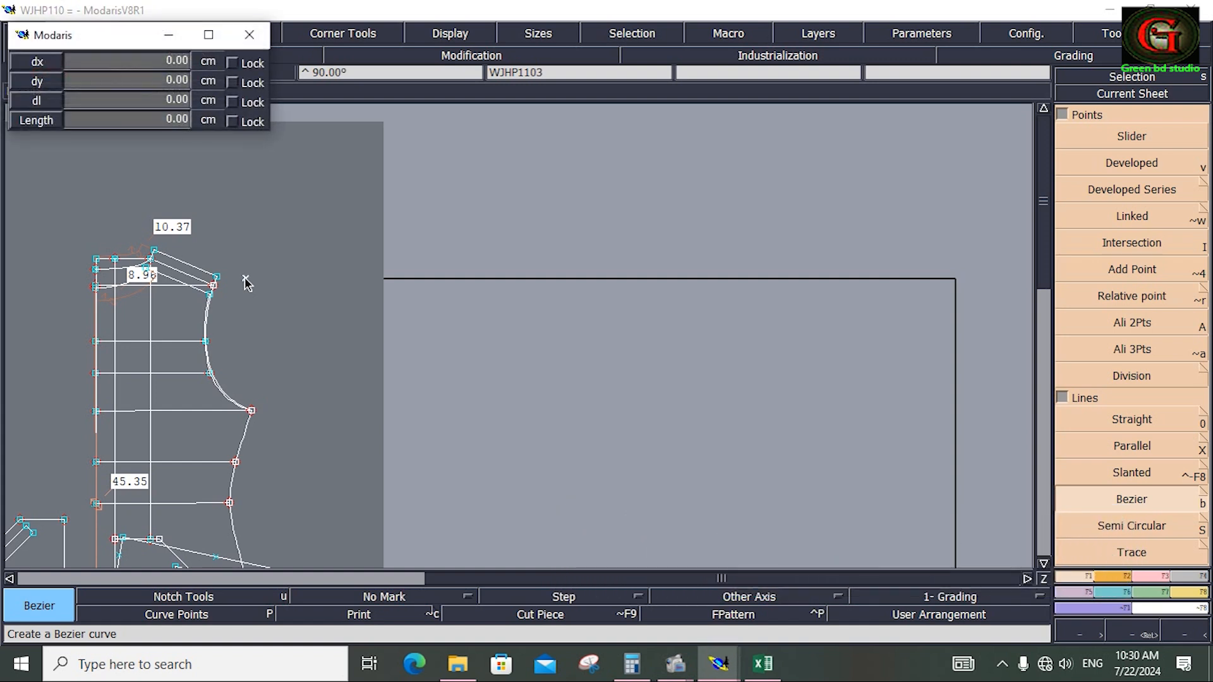
Draw a horizontal straight line 54 cm long starting beside the bodice armhole, using the Bezier tool.
{"action": "left_click", "coordinate": [125, 103]}
{"action": "type", "text": "44"}
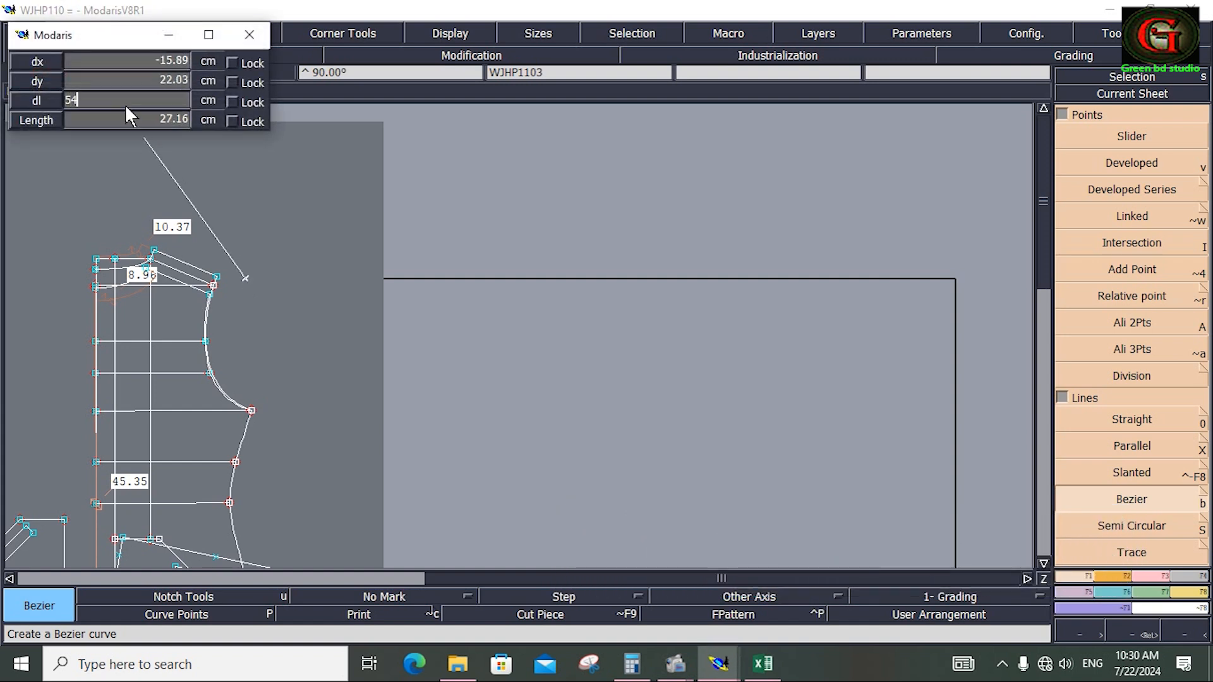
{"action": "key", "text": "Return"}
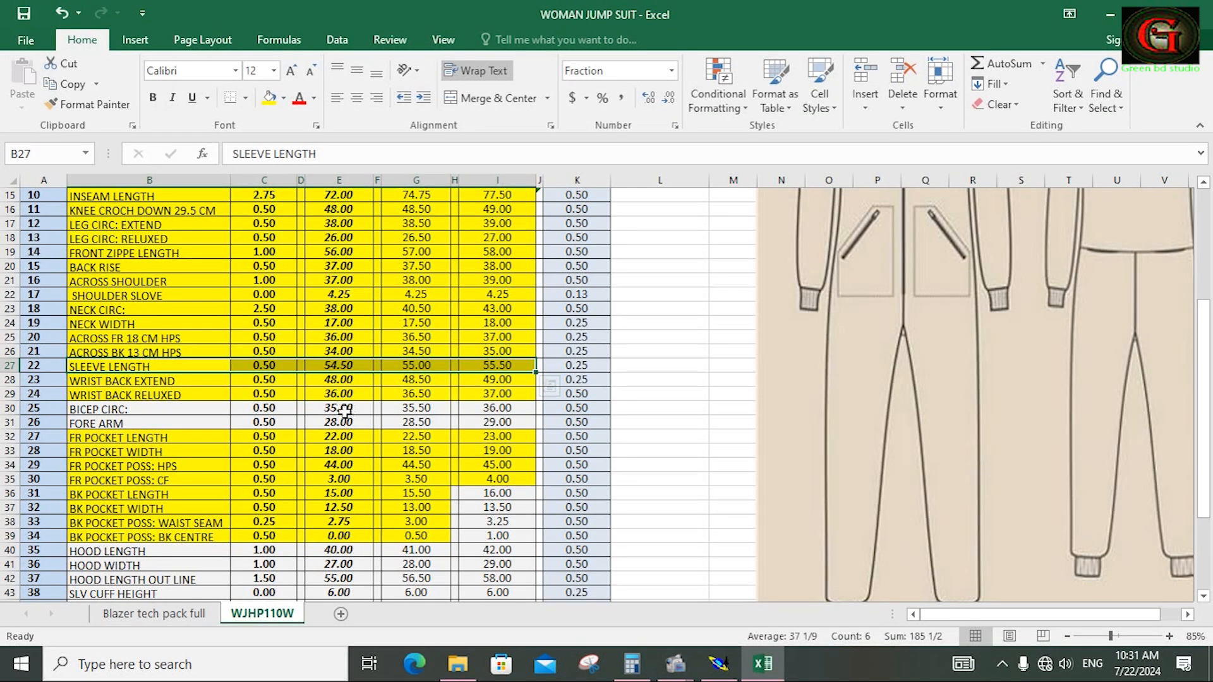
Return to Modaris and create a parallel copy of the horizontal line 17.5 cm below it.
{"action": "left_click", "coordinate": [718, 663]}
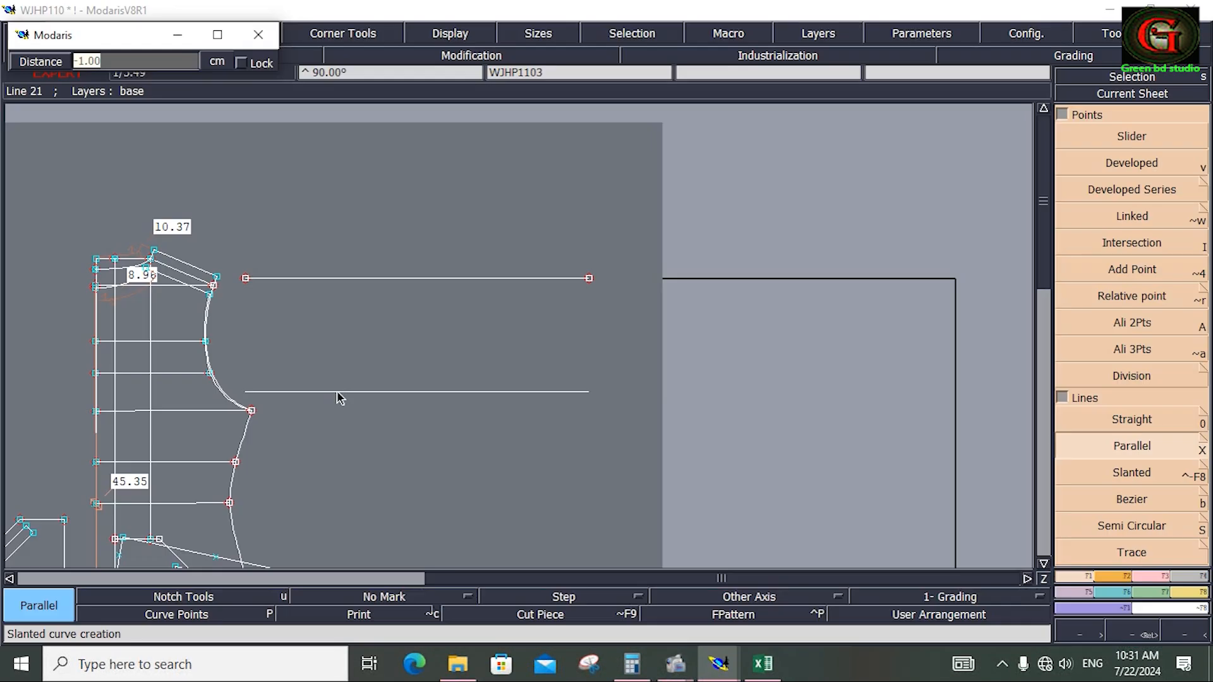
{"action": "type", "text": "17.5"}
{"action": "key", "text": "Return"}
Switch to the Excel measurement sheet and highlight the BICEP CIRC row in yellow, from its name to the last size value.
{"action": "key", "text": "alt+Tab"}
{"action": "left_click_drag", "start_coordinate": [210, 409], "coordinate": [499, 409]}
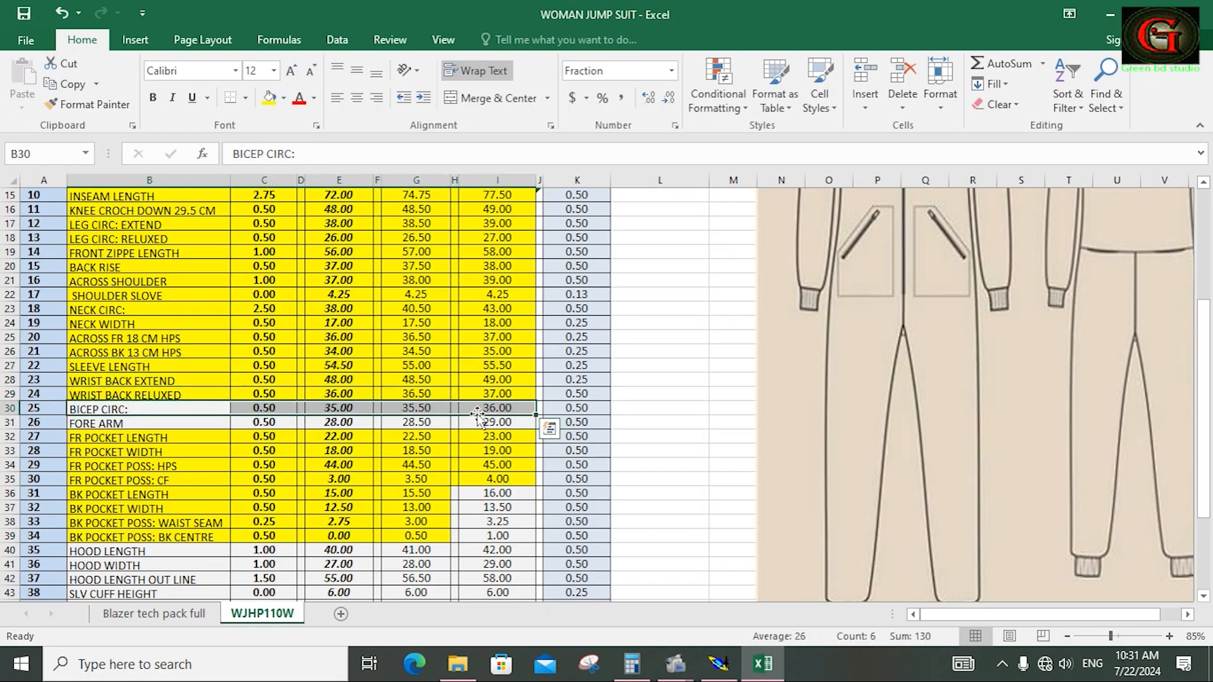
{"action": "left_click", "coordinate": [272, 103]}
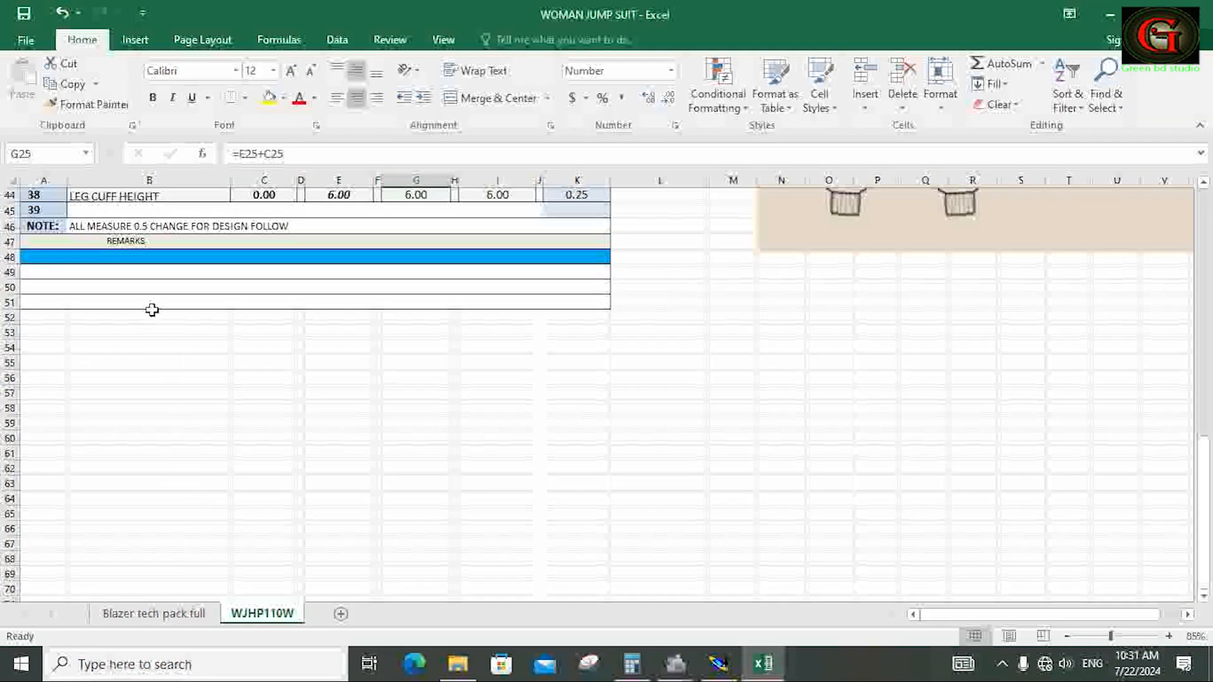
{"action": "scroll", "coordinate": [209, 365], "scroll_direction": "up", "scroll_amount": 10}
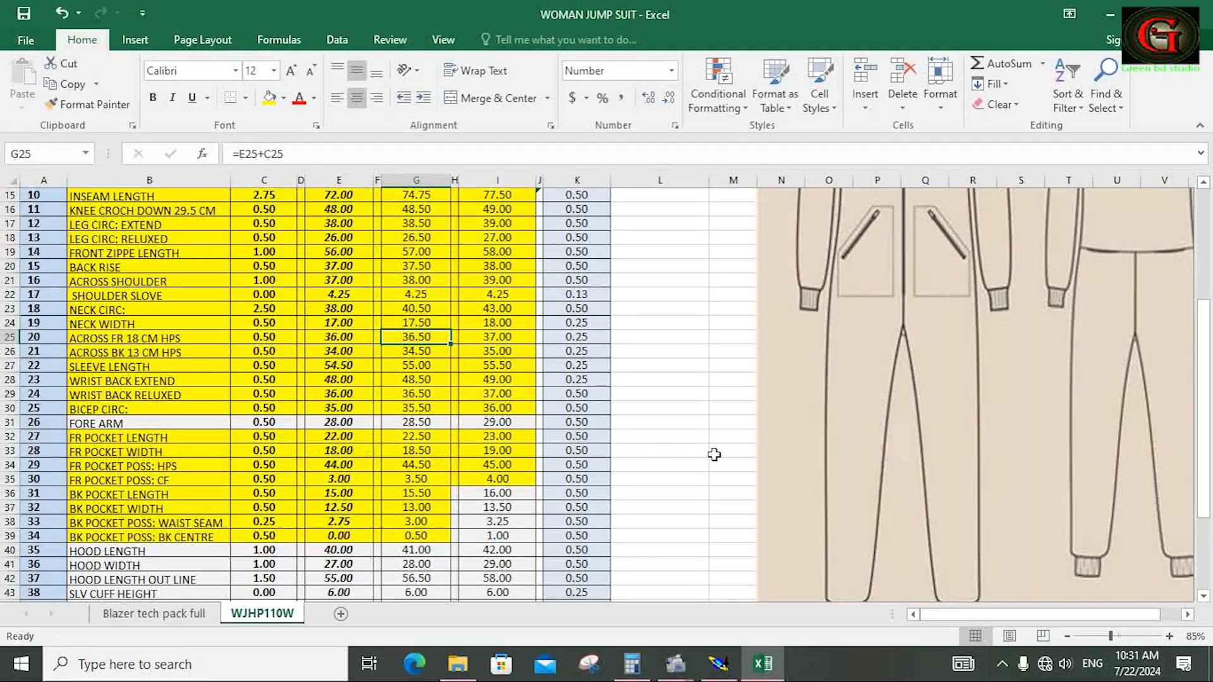
Return to Modaris and add dynamic length measures to both armhole curves, from the shoulder end to the underarm point.
{"action": "left_click", "coordinate": [718, 663]}
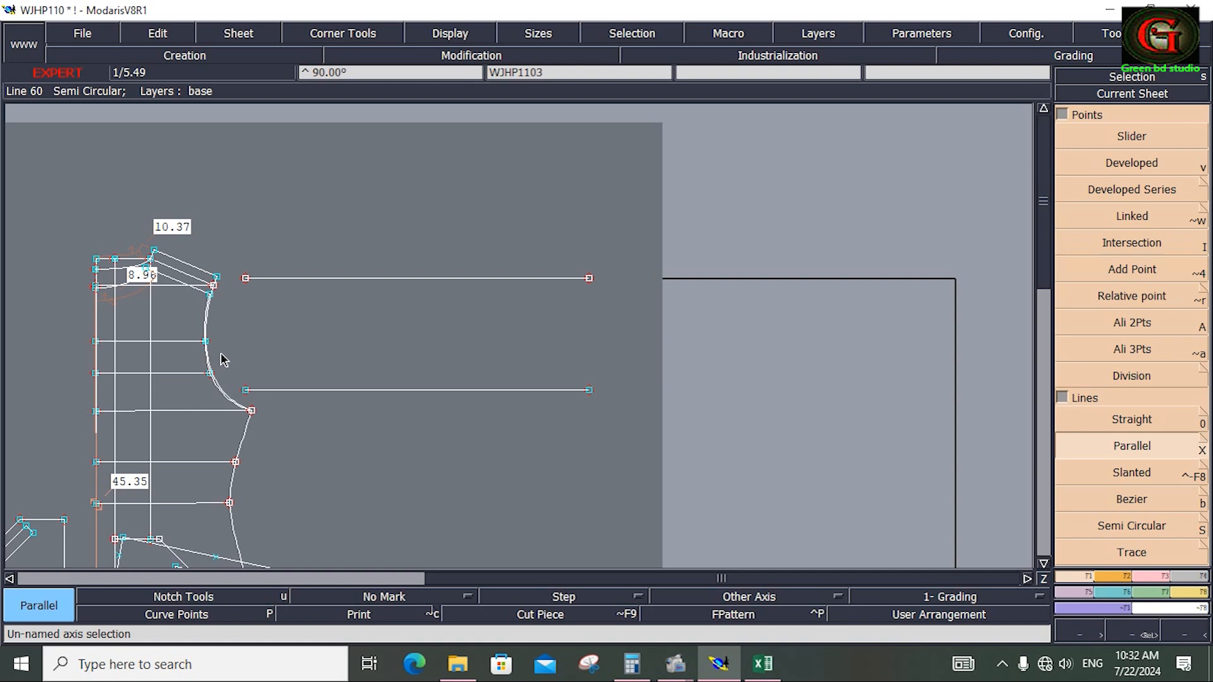
{"action": "key", "text": "Return"}
{"action": "left_click_drag", "start_coordinate": [177, 250], "coordinate": [357, 453]}
{"action": "left_click", "coordinate": [1183, 578]}
{"action": "left_click", "coordinate": [1185, 594]}
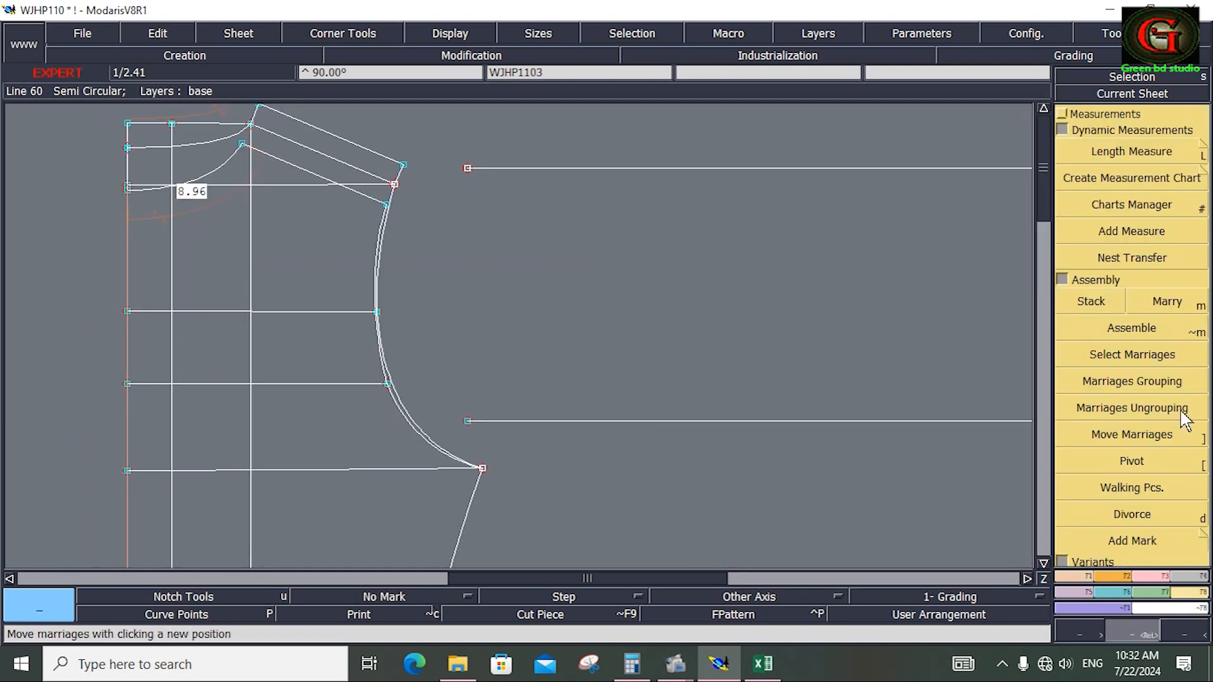
{"action": "left_click", "coordinate": [1182, 153]}
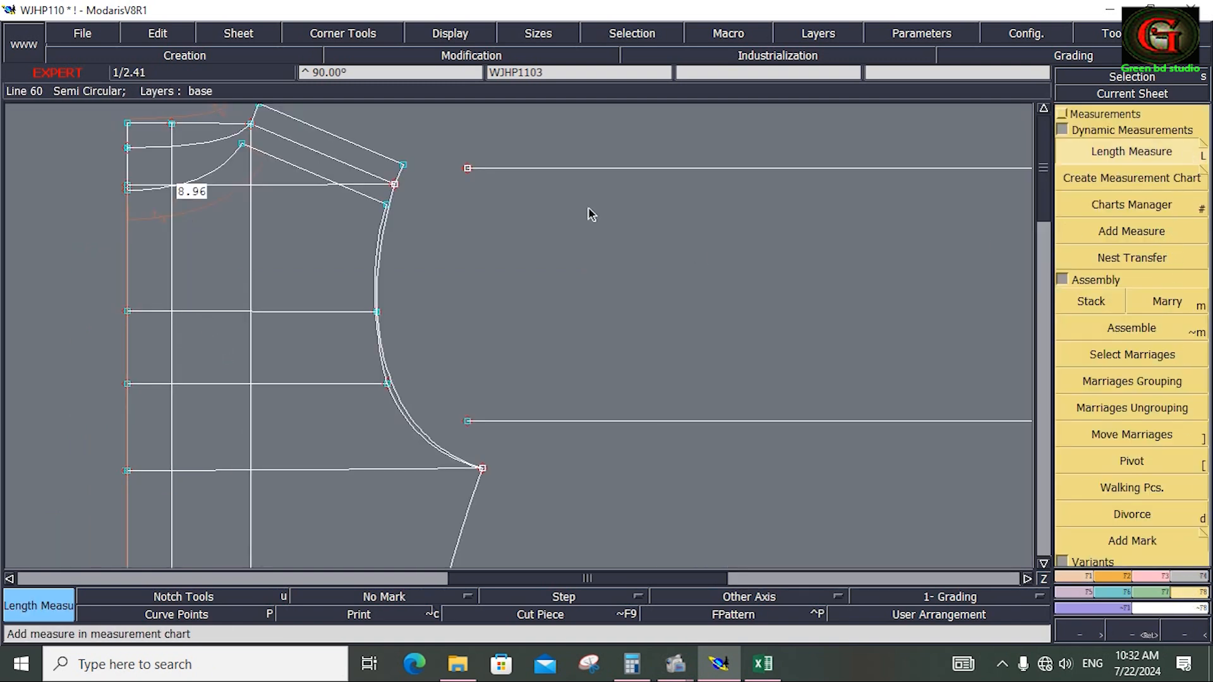
{"action": "left_click", "coordinate": [403, 165]}
{"action": "left_click", "coordinate": [484, 469]}
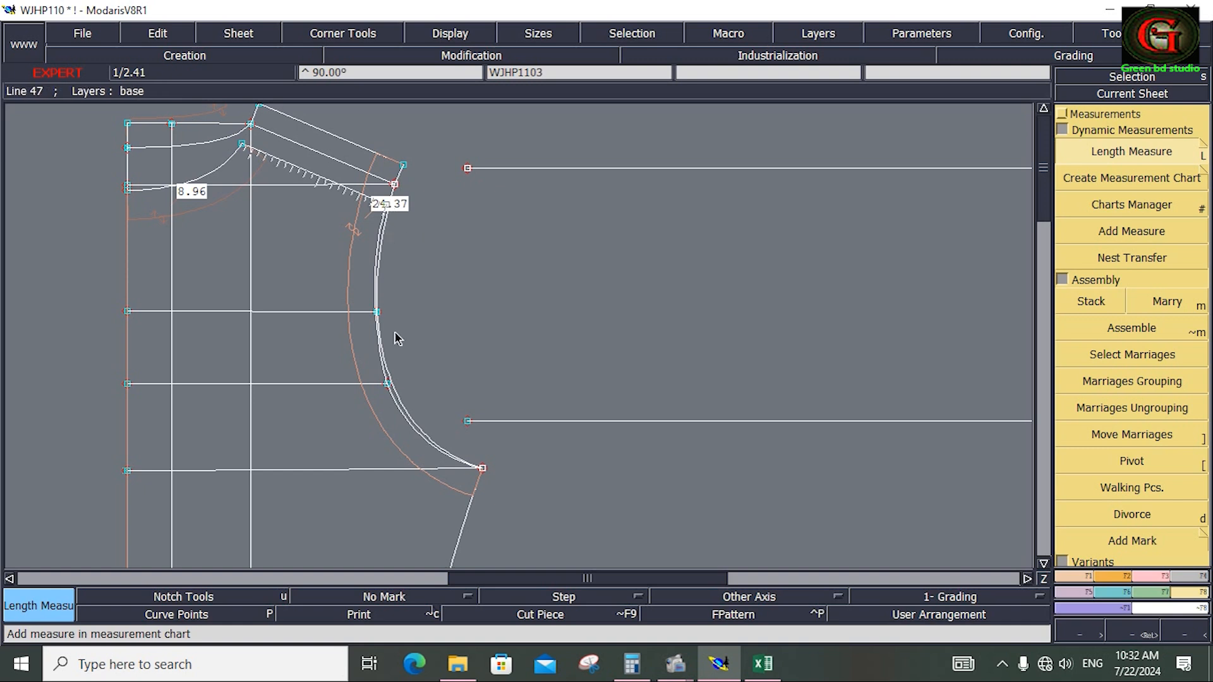
{"action": "left_click", "coordinate": [482, 468]}
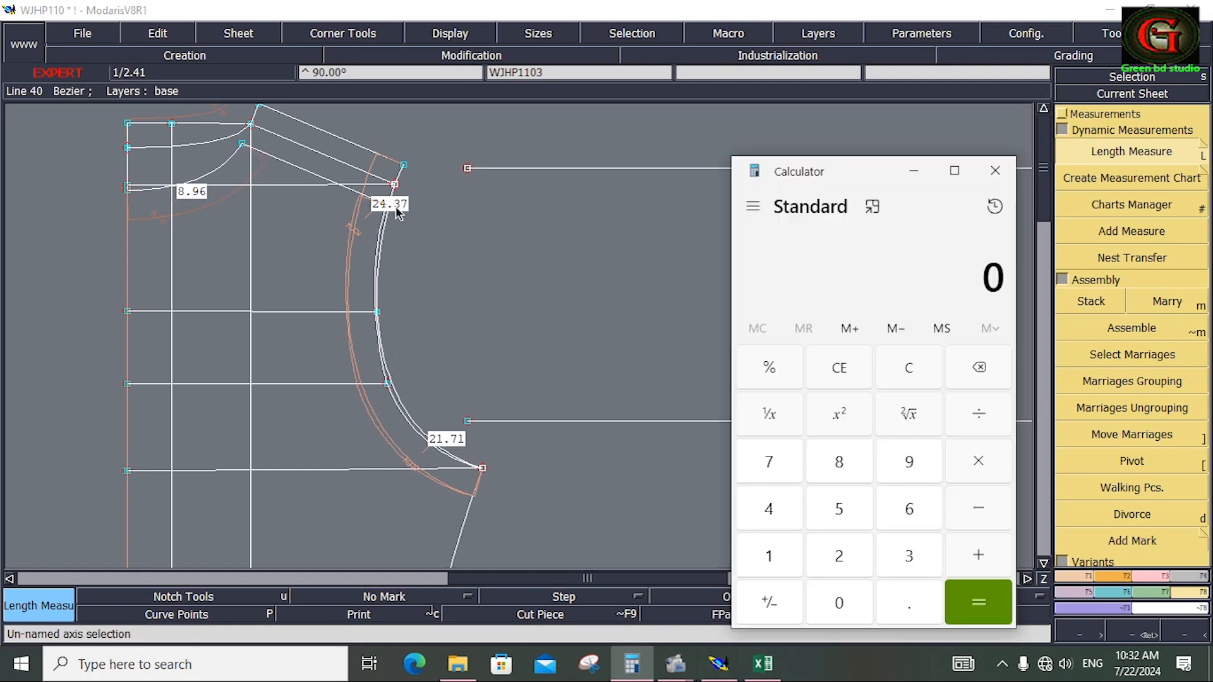
Add the two armhole lengths, 24.37 and 21.71, in the calculator.
{"action": "left_click", "coordinate": [835, 558]}
{"action": "left_click", "coordinate": [768, 509]}
{"action": "left_click", "coordinate": [923, 611]}
{"action": "left_click", "coordinate": [909, 556]}
{"action": "left_click", "coordinate": [769, 462]}
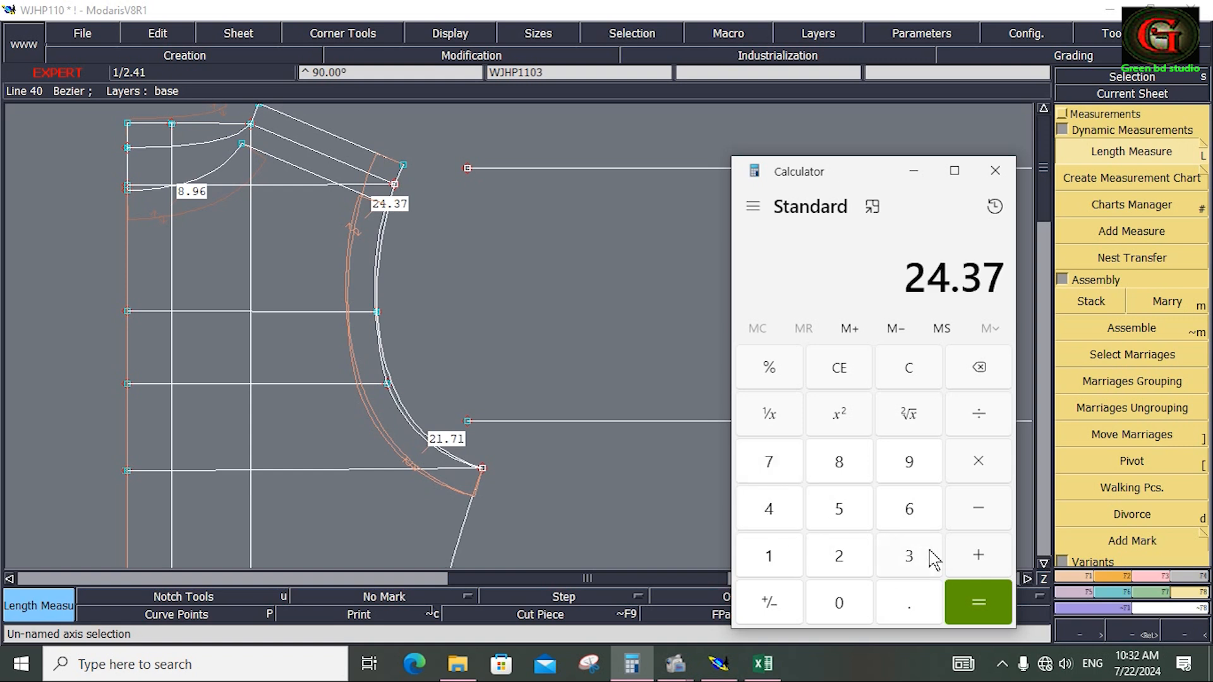
{"action": "left_click", "coordinate": [974, 558]}
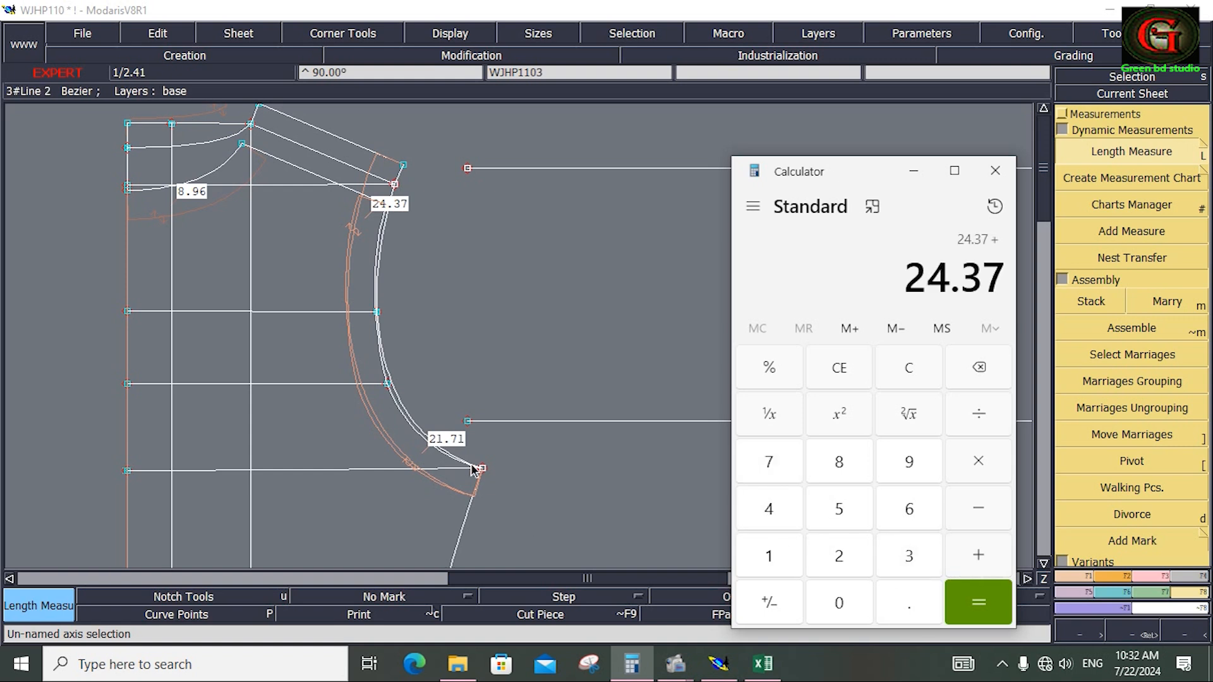
{"action": "left_click", "coordinate": [823, 561]}
{"action": "left_click", "coordinate": [781, 562]}
{"action": "left_click", "coordinate": [928, 605]}
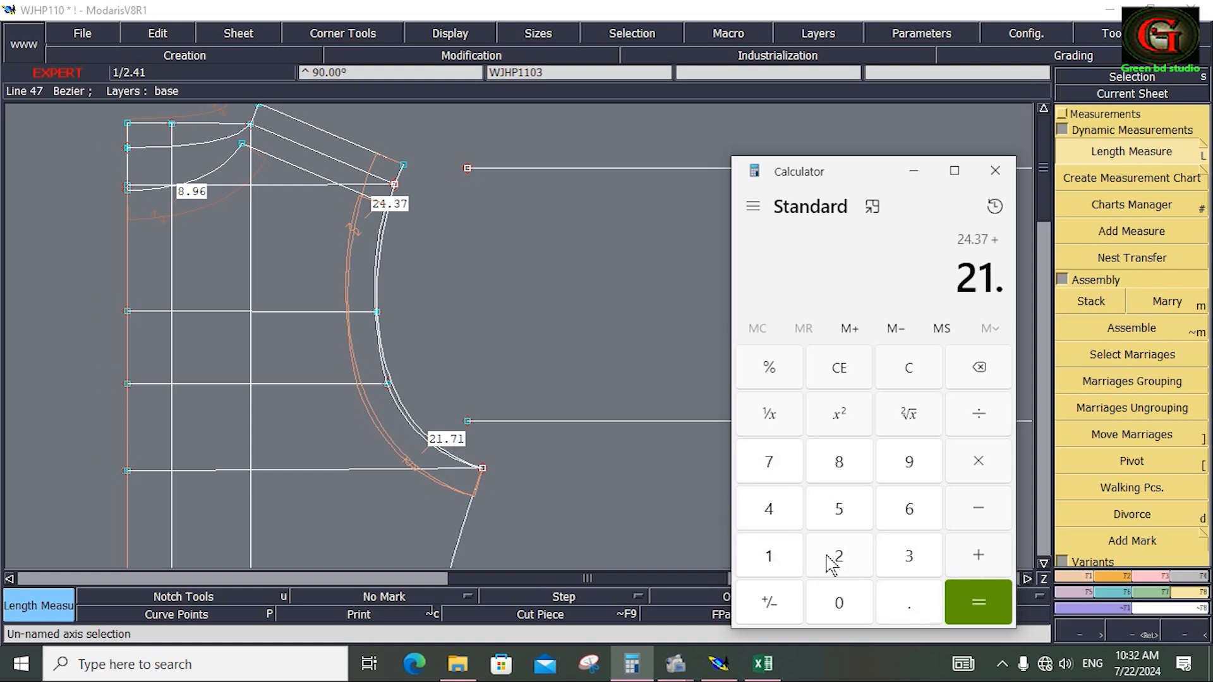
{"action": "left_click", "coordinate": [780, 475]}
{"action": "left_click", "coordinate": [782, 556]}
{"action": "left_click", "coordinate": [966, 603]}
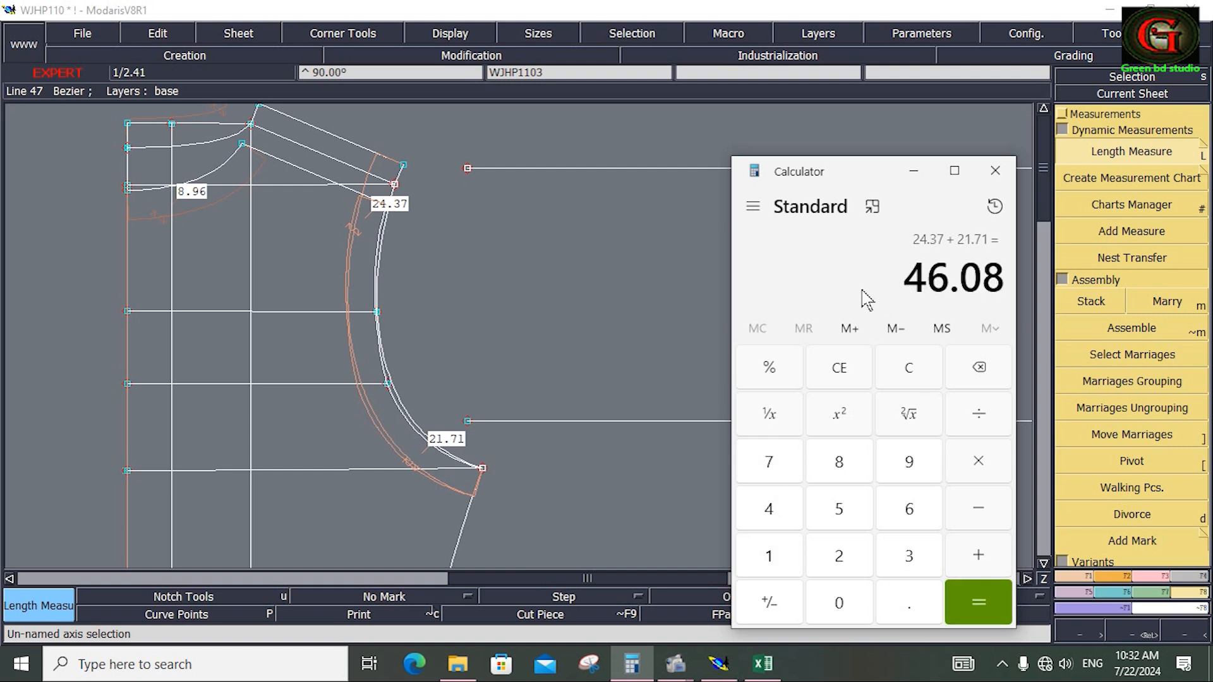
Add 1 to the armhole total, divide the result by 2, and put the calculator away.
{"action": "left_click", "coordinate": [973, 559]}
{"action": "left_click", "coordinate": [770, 556]}
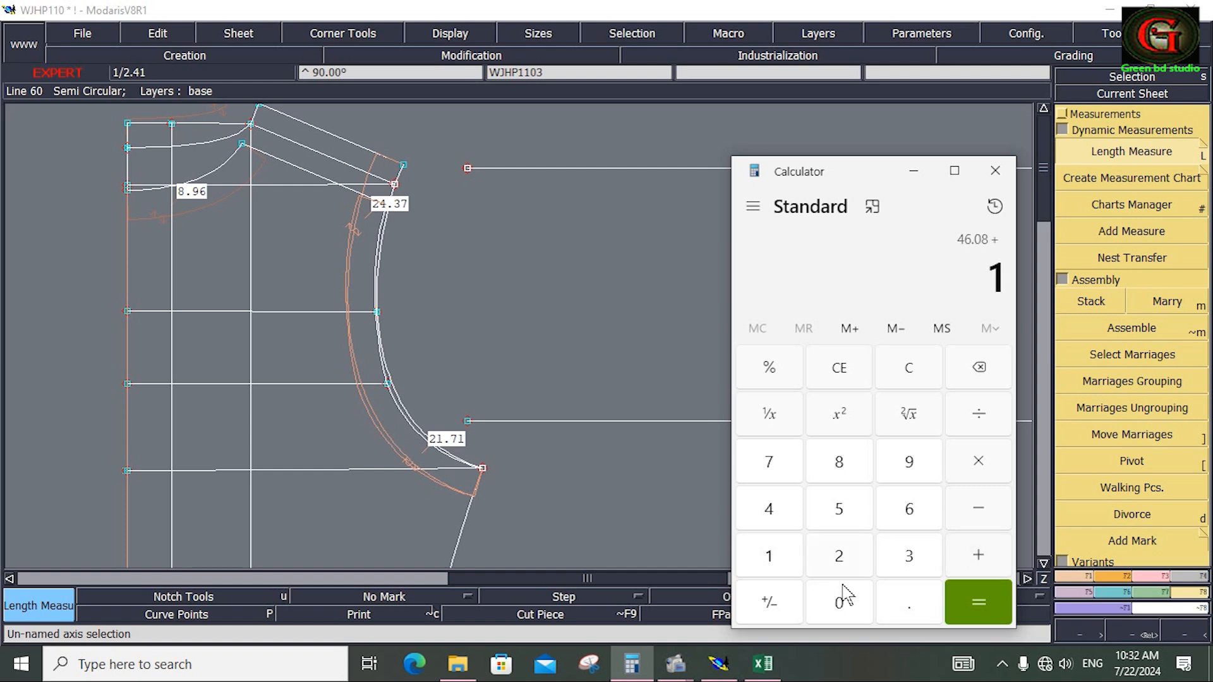
{"action": "left_click", "coordinate": [980, 608]}
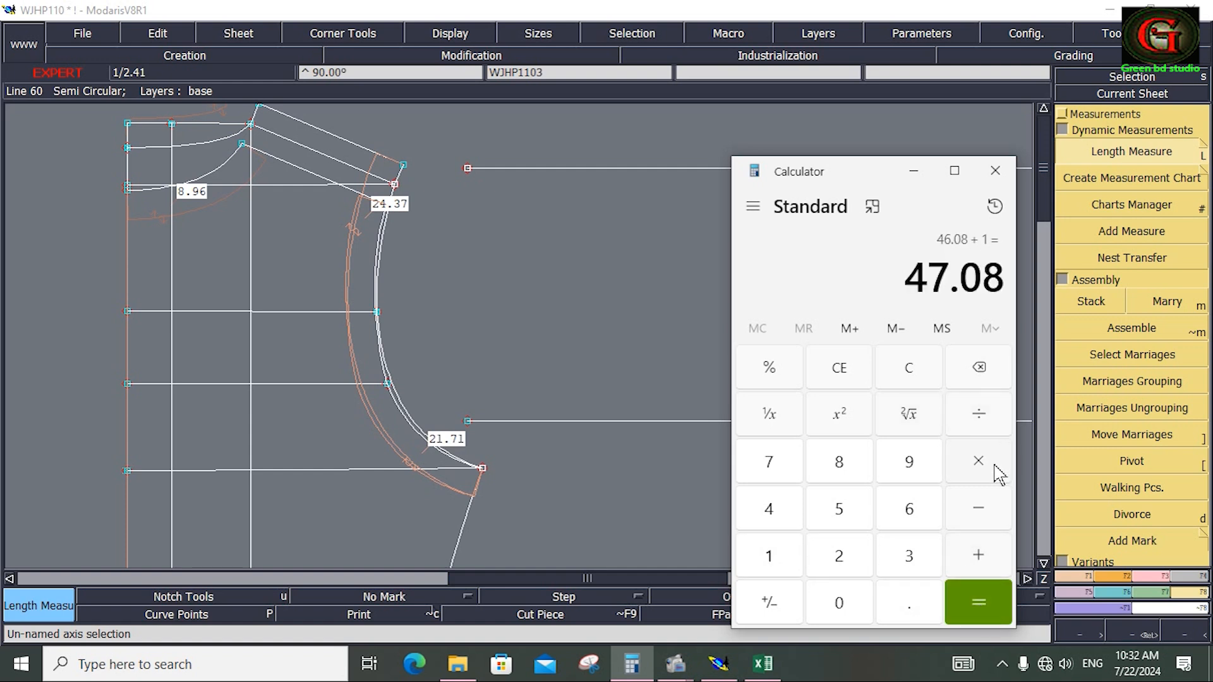
{"action": "left_click", "coordinate": [983, 422]}
{"action": "left_click", "coordinate": [839, 556]}
{"action": "left_click", "coordinate": [981, 593]}
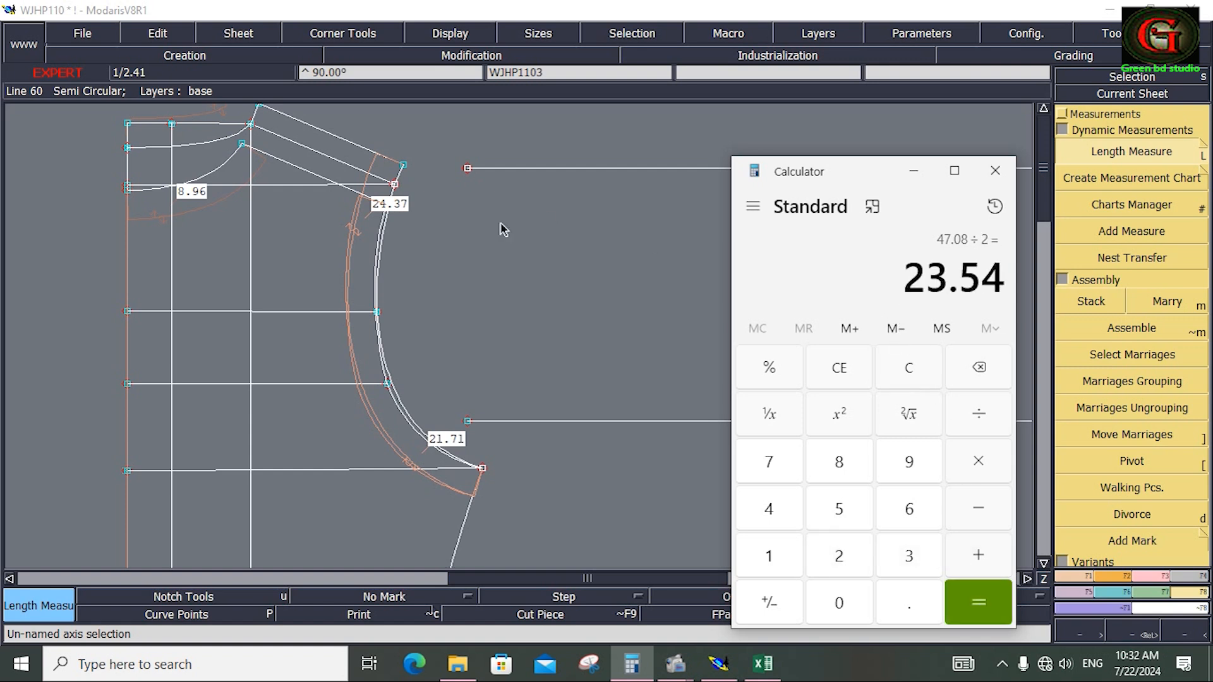
{"action": "left_click", "coordinate": [913, 170]}
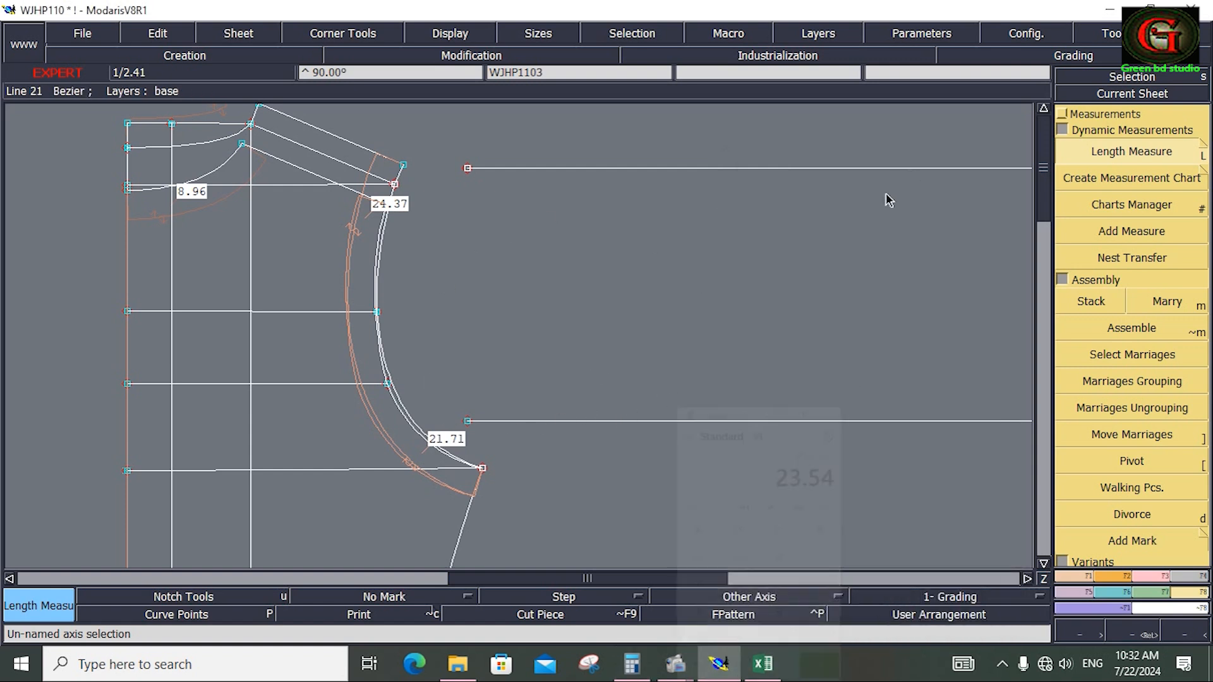
Draw a 23 cm diagonal Bezier line from the upper horizontal line's start point down to the lower parallel line.
{"action": "left_click", "coordinate": [1082, 575]}
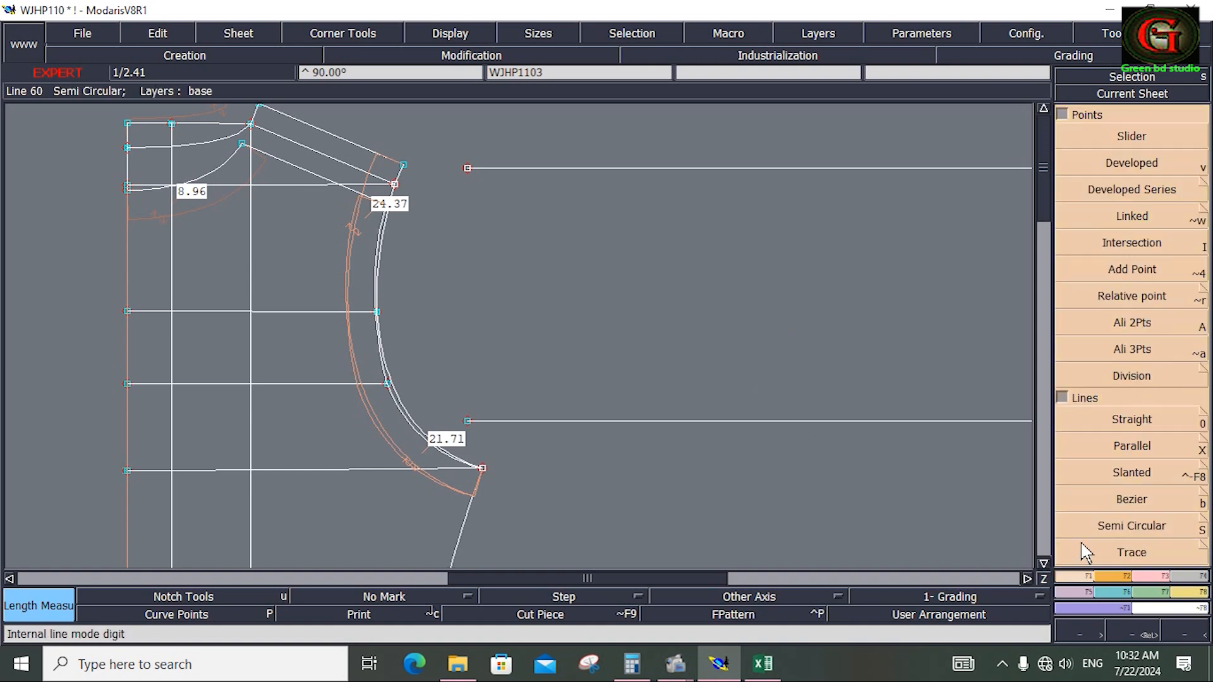
{"action": "left_click", "coordinate": [1131, 501]}
{"action": "left_click", "coordinate": [468, 168]}
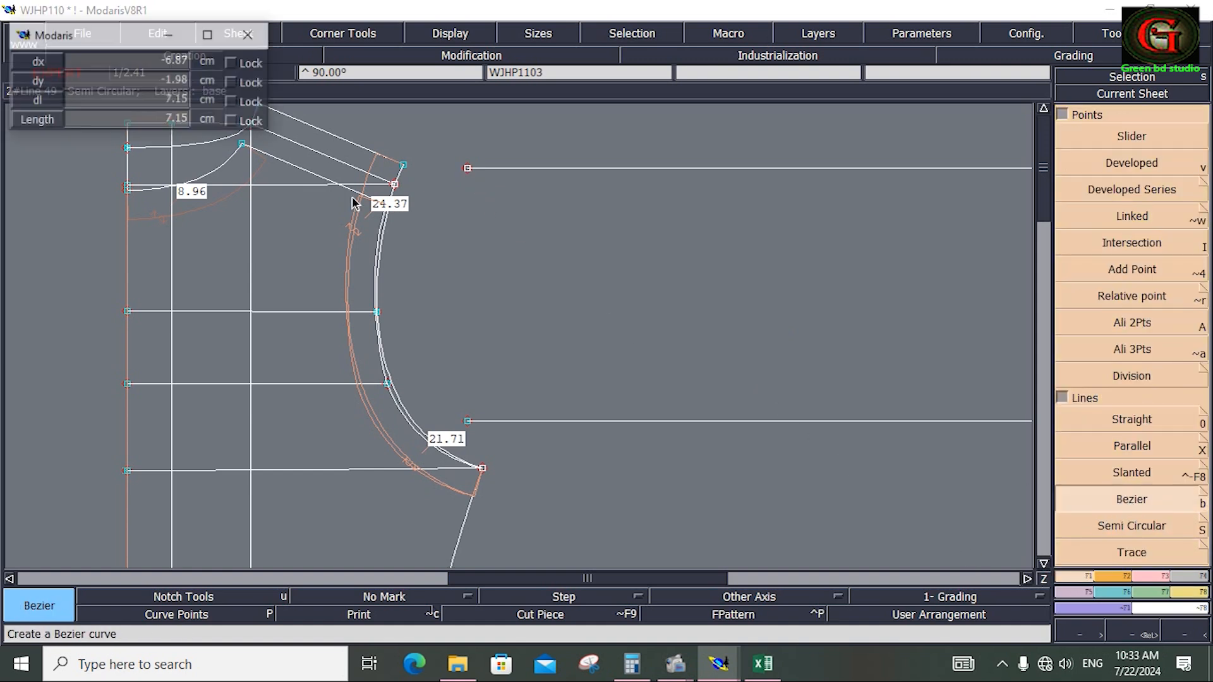
{"action": "left_click", "coordinate": [86, 105]}
{"action": "type", "text": "54.00"}
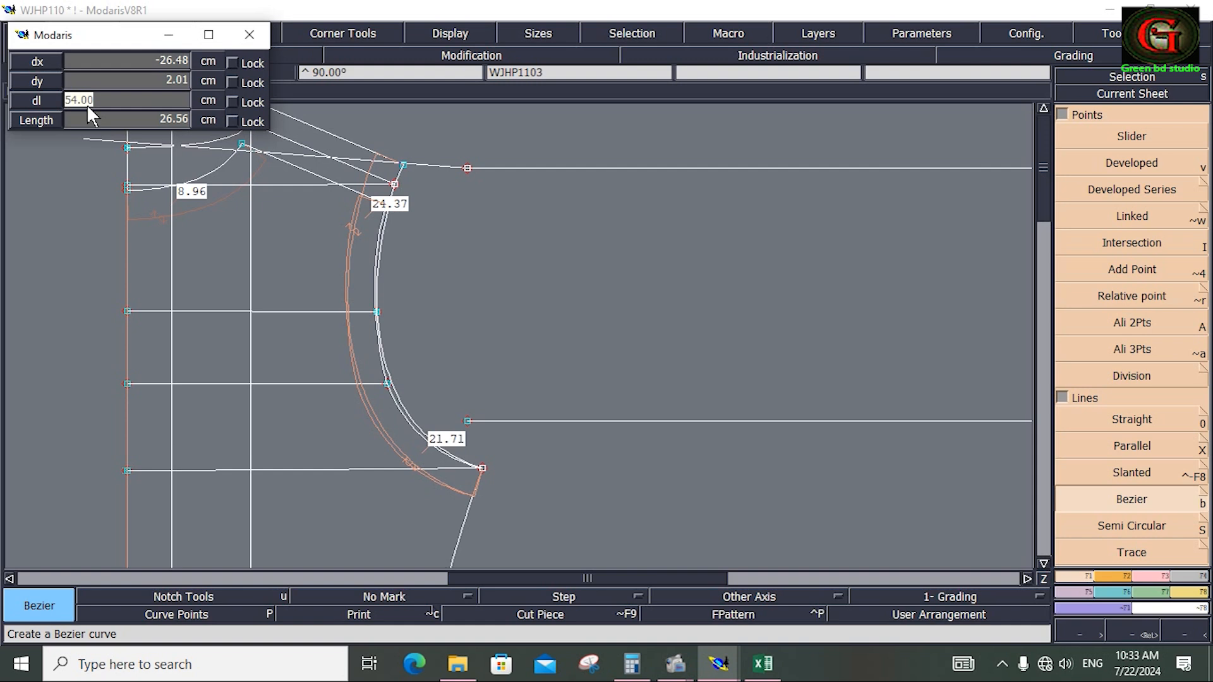
{"action": "key", "text": "Return"}
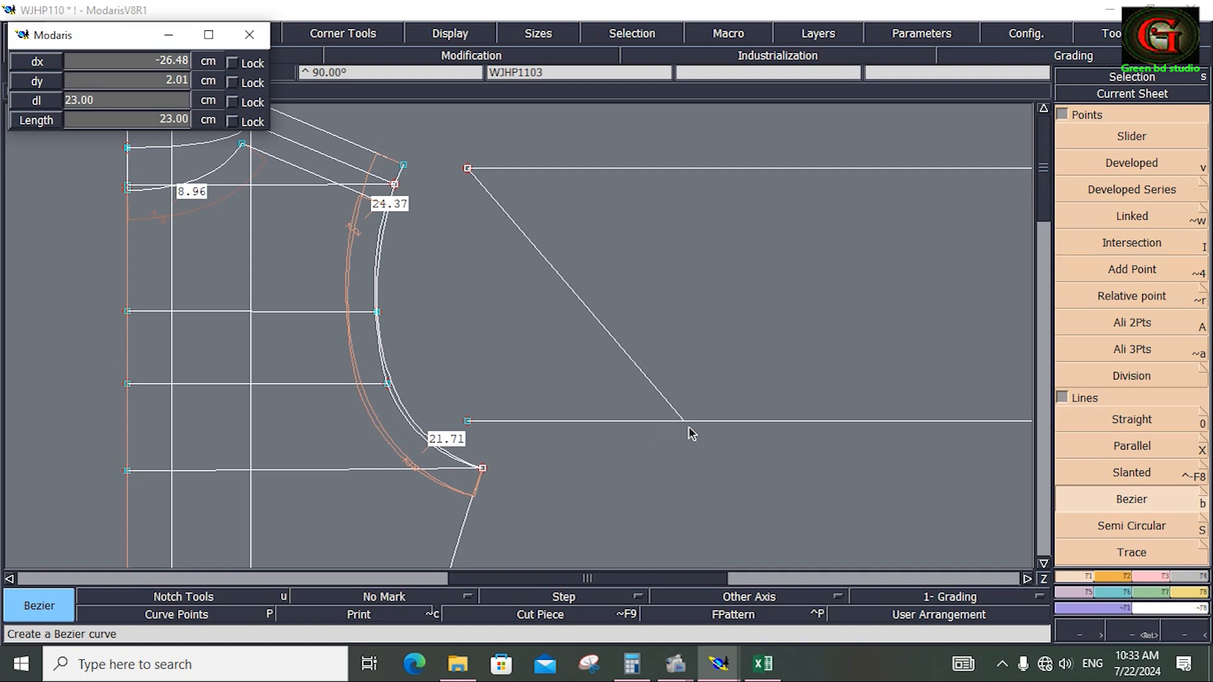
{"action": "key", "text": "Return"}
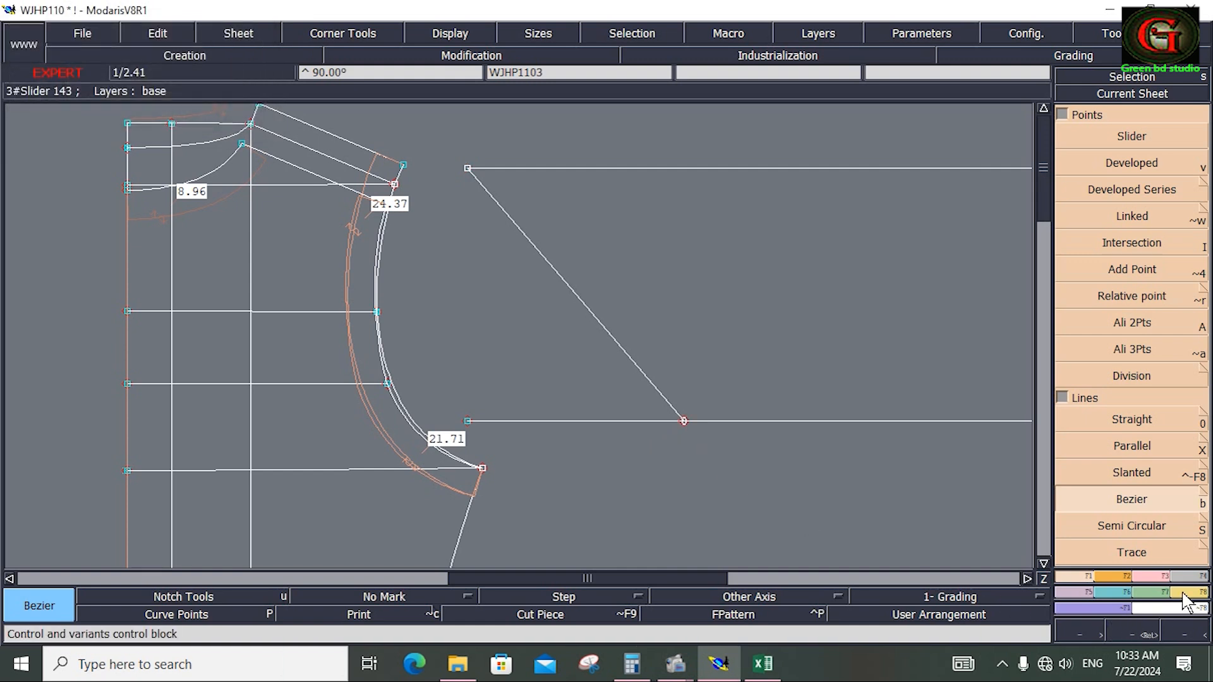
Display the curve handles and reshape the diagonal line into an S-shaped sleeve cap curve.
{"action": "left_click", "coordinate": [1160, 577]}
{"action": "left_click", "coordinate": [1137, 373]}
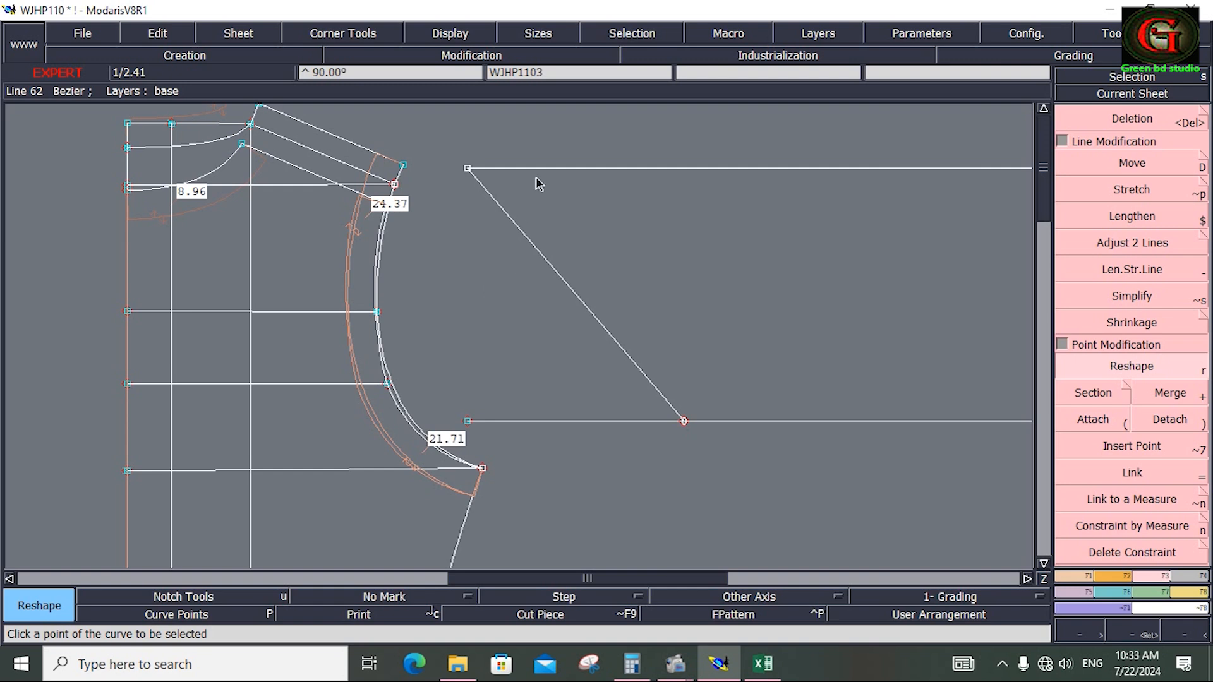
{"action": "left_click", "coordinate": [454, 32]}
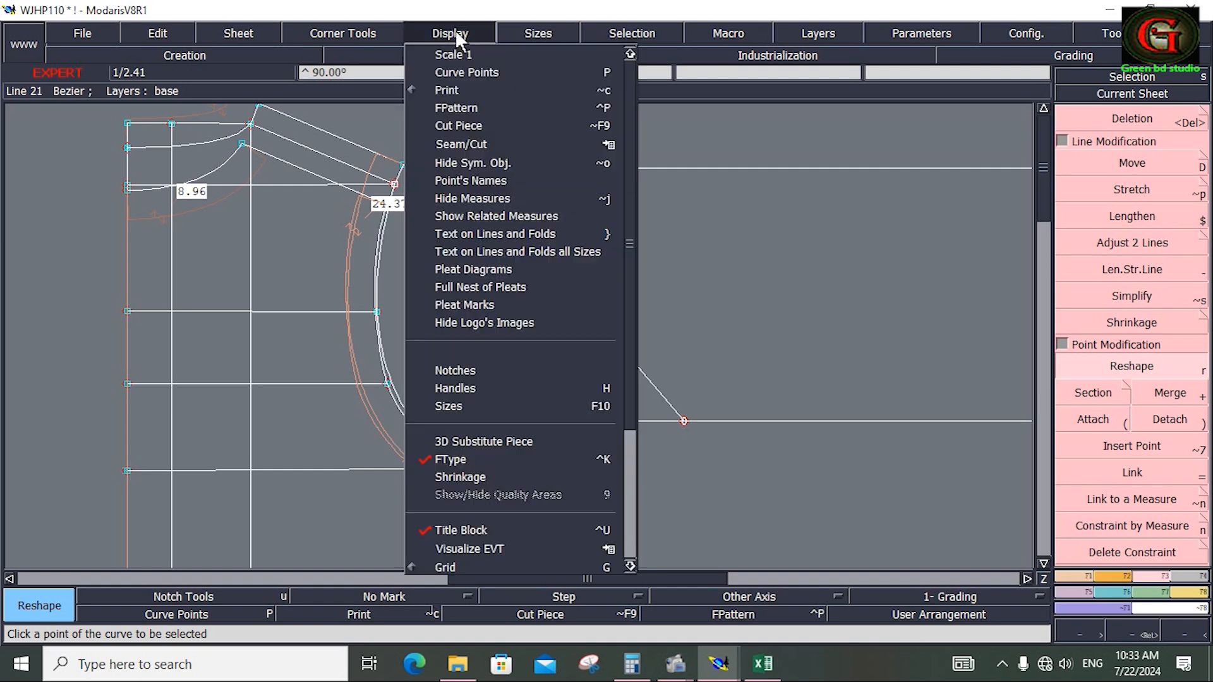
{"action": "left_click", "coordinate": [465, 384]}
{"action": "left_click", "coordinate": [1128, 371]}
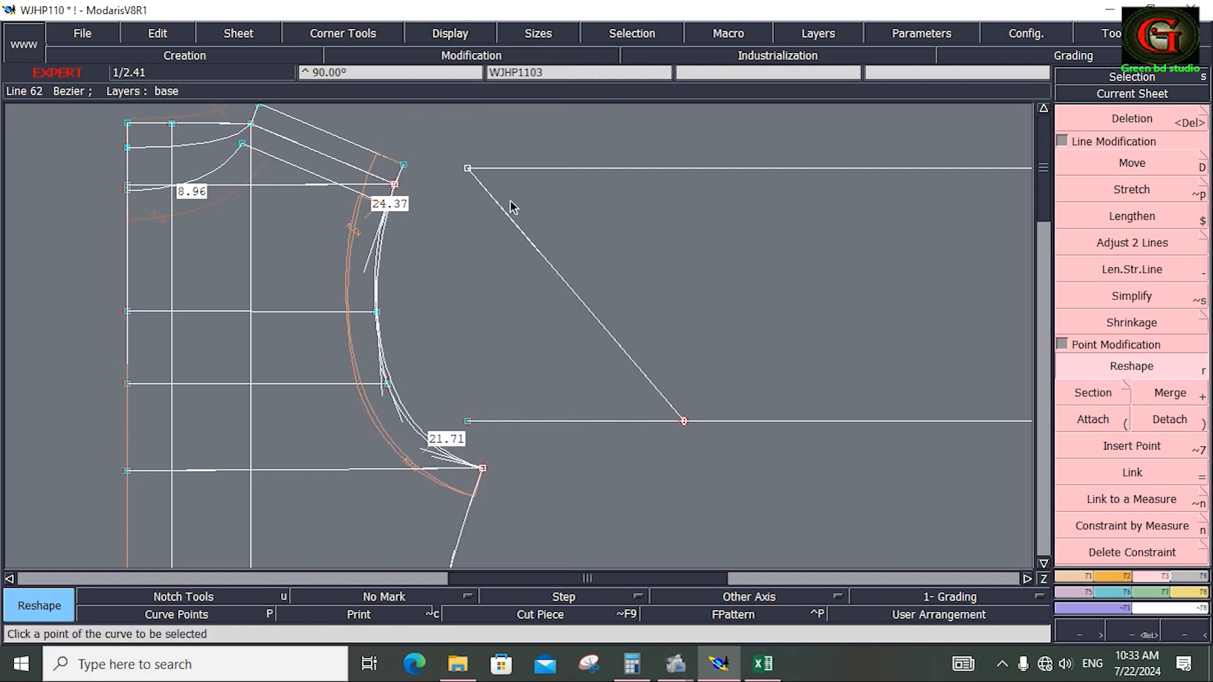
{"action": "left_click_drag", "start_coordinate": [512, 226], "coordinate": [468, 384]}
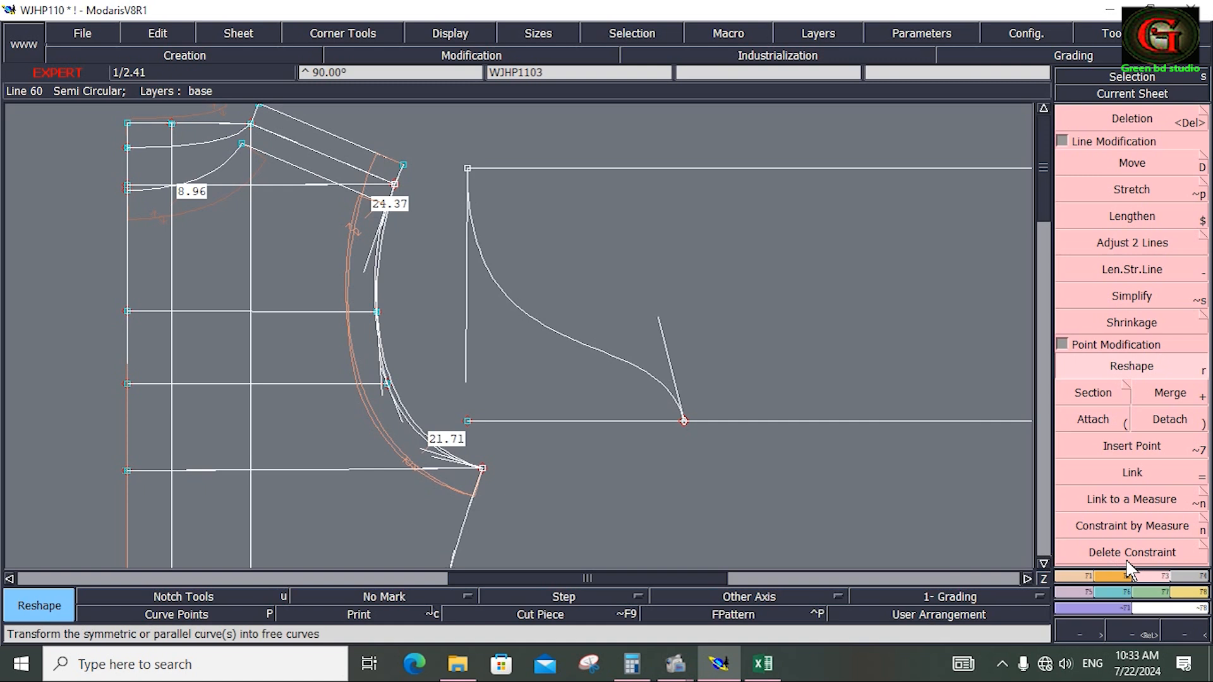
Add a dynamic length measure along the sleeve cap curve.
{"action": "left_click", "coordinate": [1192, 594]}
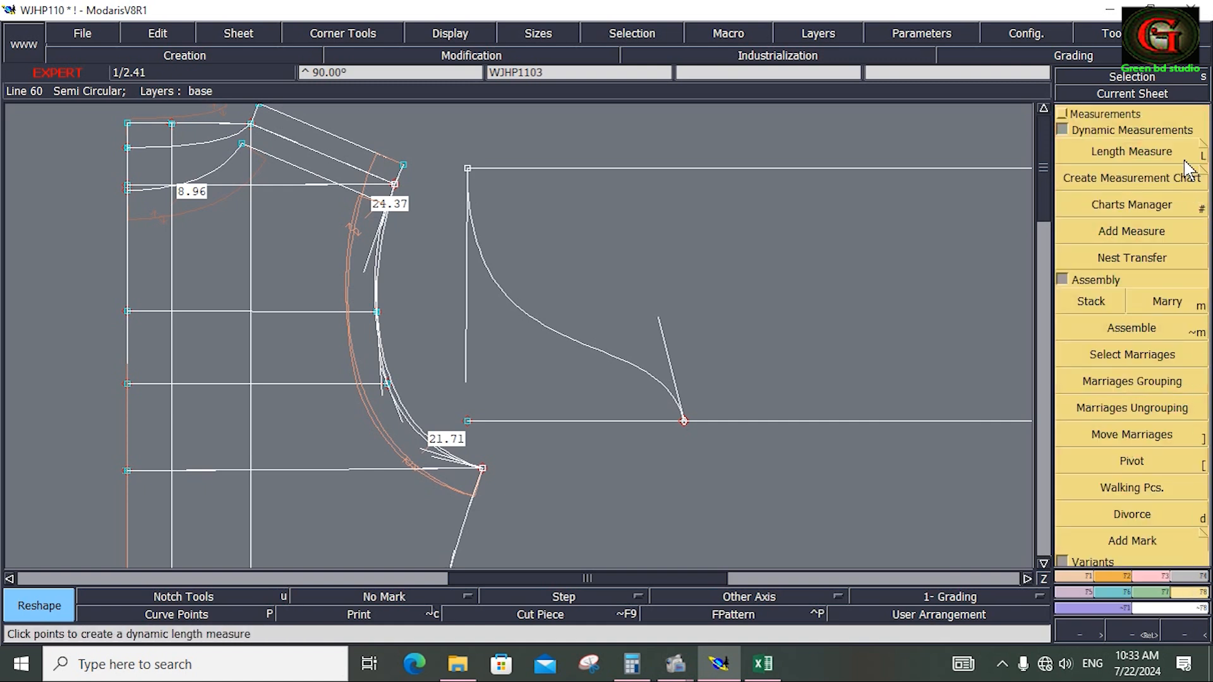
{"action": "left_click", "coordinate": [1131, 151]}
{"action": "left_click", "coordinate": [467, 169]}
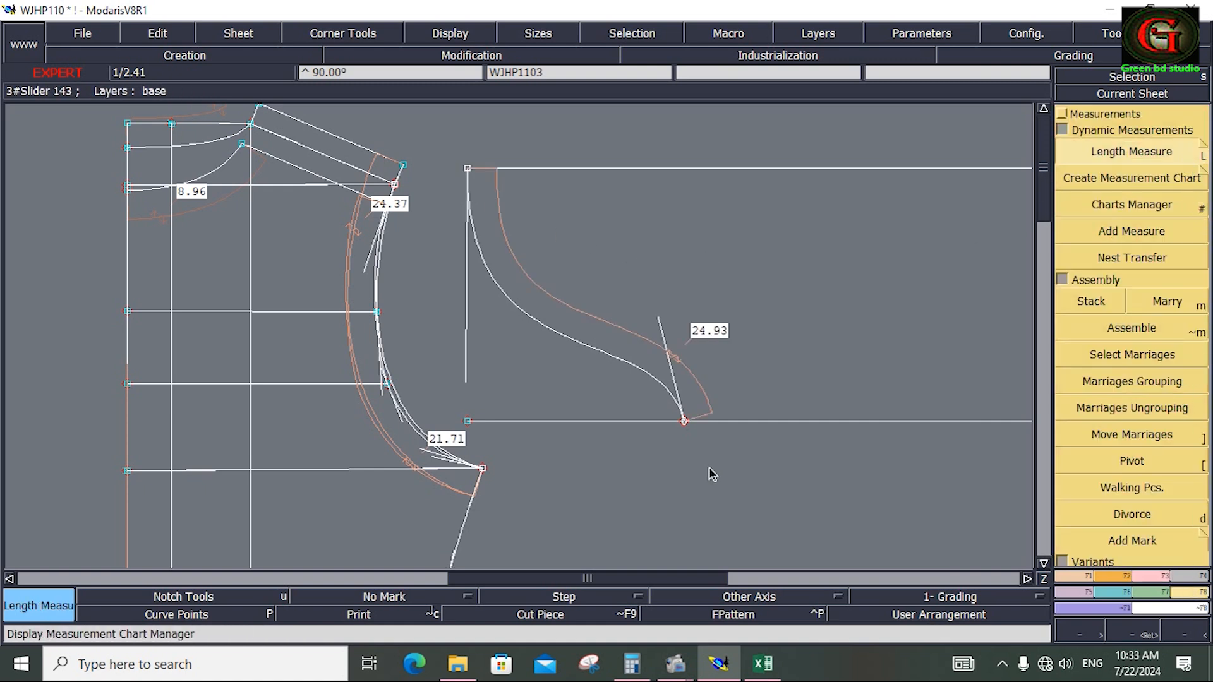
Slide the cap curve's lower end along the parallel line until the curve is about 23.56 cm long, and insert that point into the line.
{"action": "left_click", "coordinate": [1149, 576]}
{"action": "left_click", "coordinate": [1132, 368]}
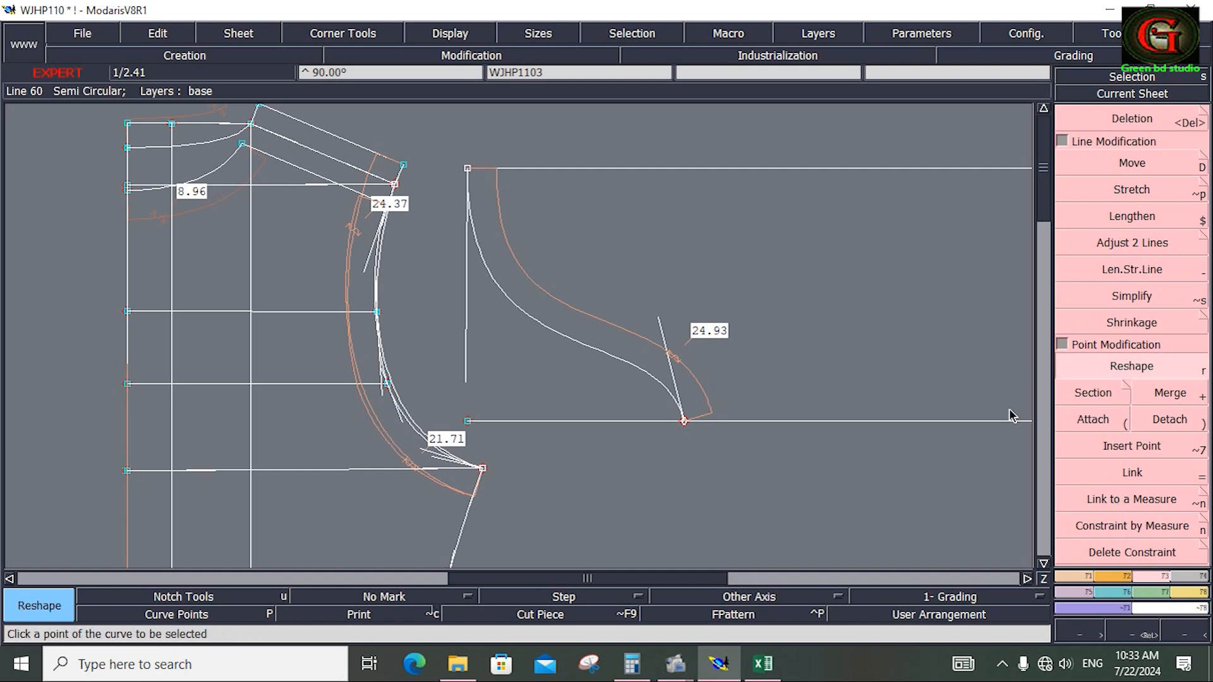
{"action": "left_click", "coordinate": [682, 422]}
{"action": "left_click", "coordinate": [654, 422]}
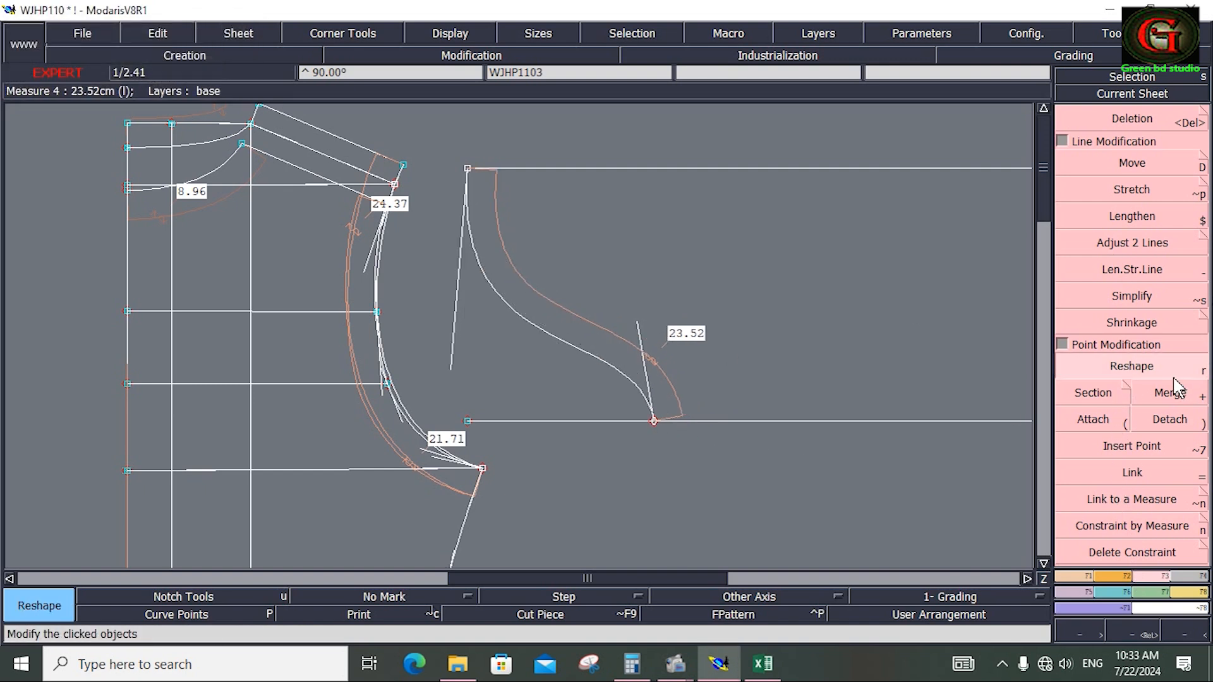
{"action": "left_click", "coordinate": [654, 421]}
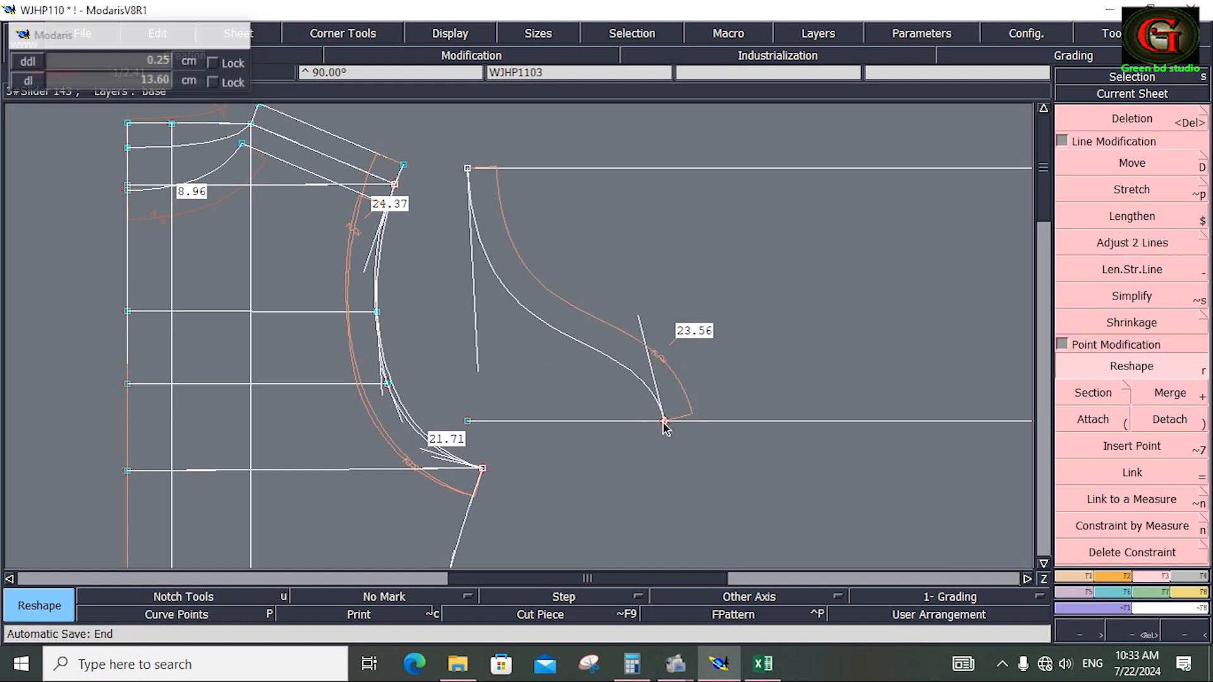
{"action": "left_click", "coordinate": [664, 421]}
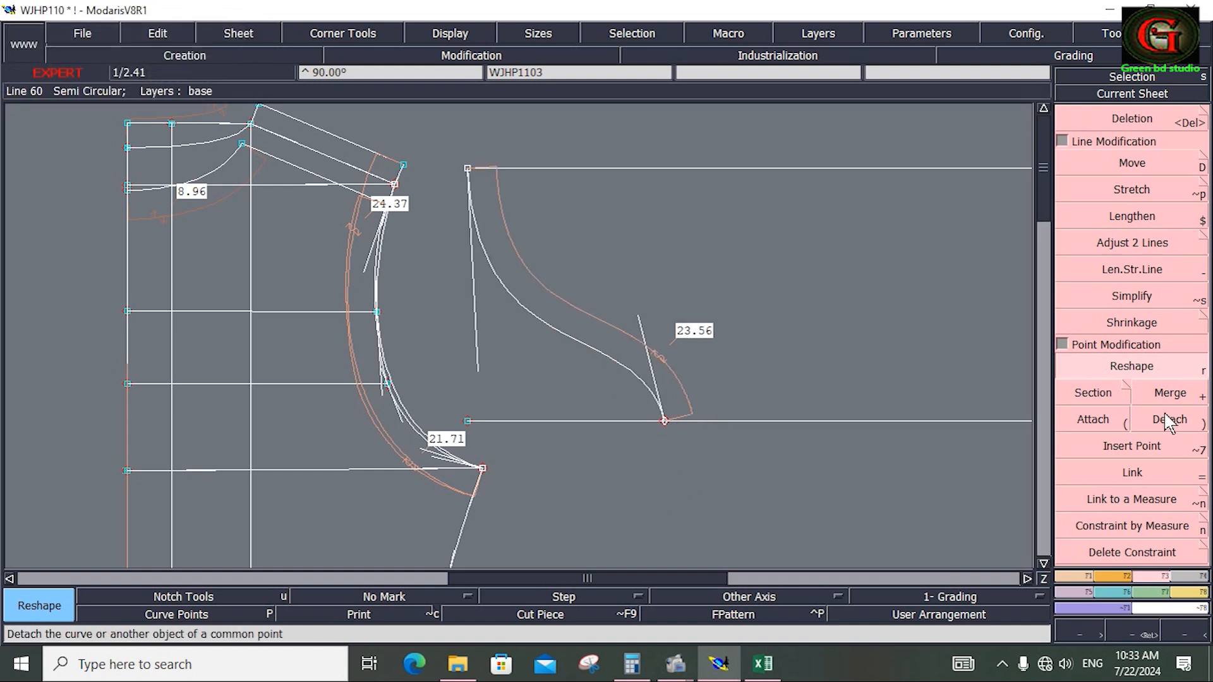
{"action": "left_click", "coordinate": [1110, 447]}
{"action": "left_click", "coordinate": [662, 427]}
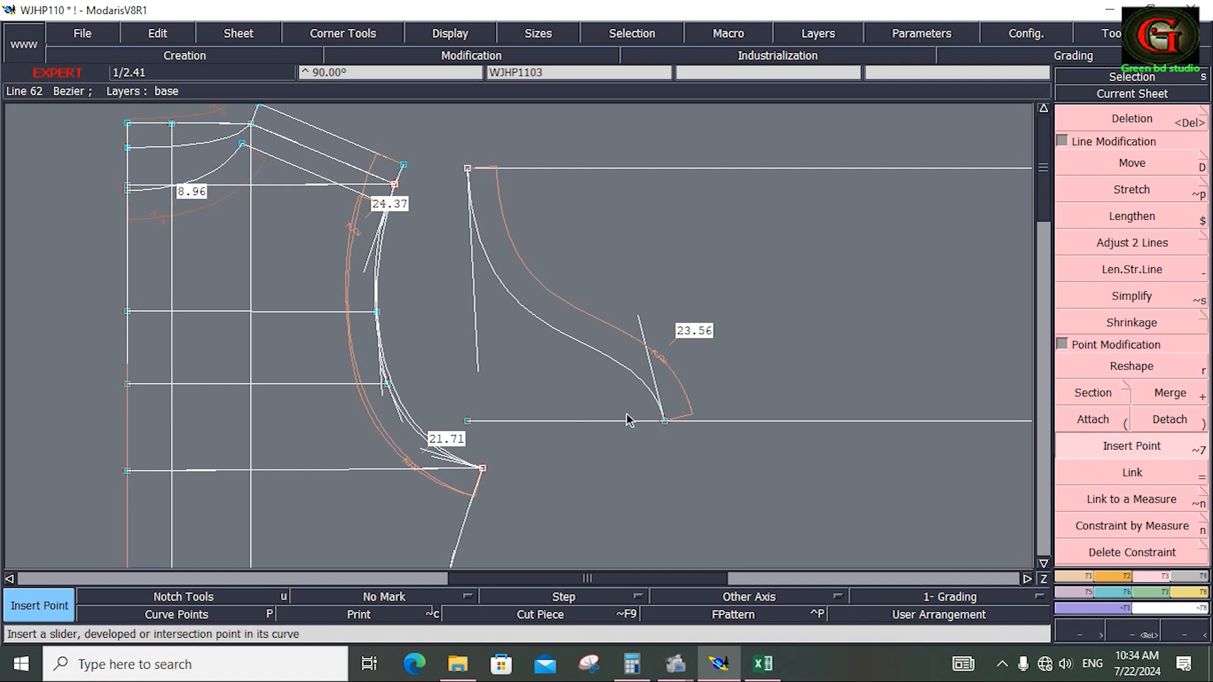
{"action": "left_click", "coordinate": [1072, 577]}
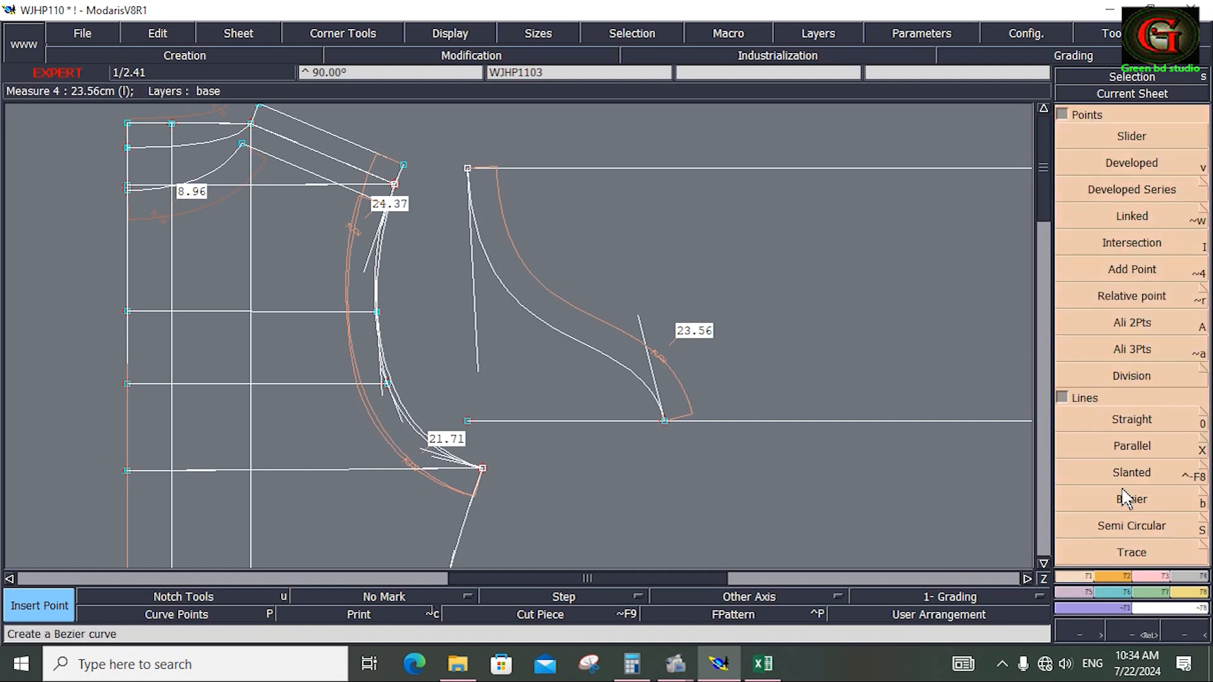
{"action": "left_click", "coordinate": [1151, 505]}
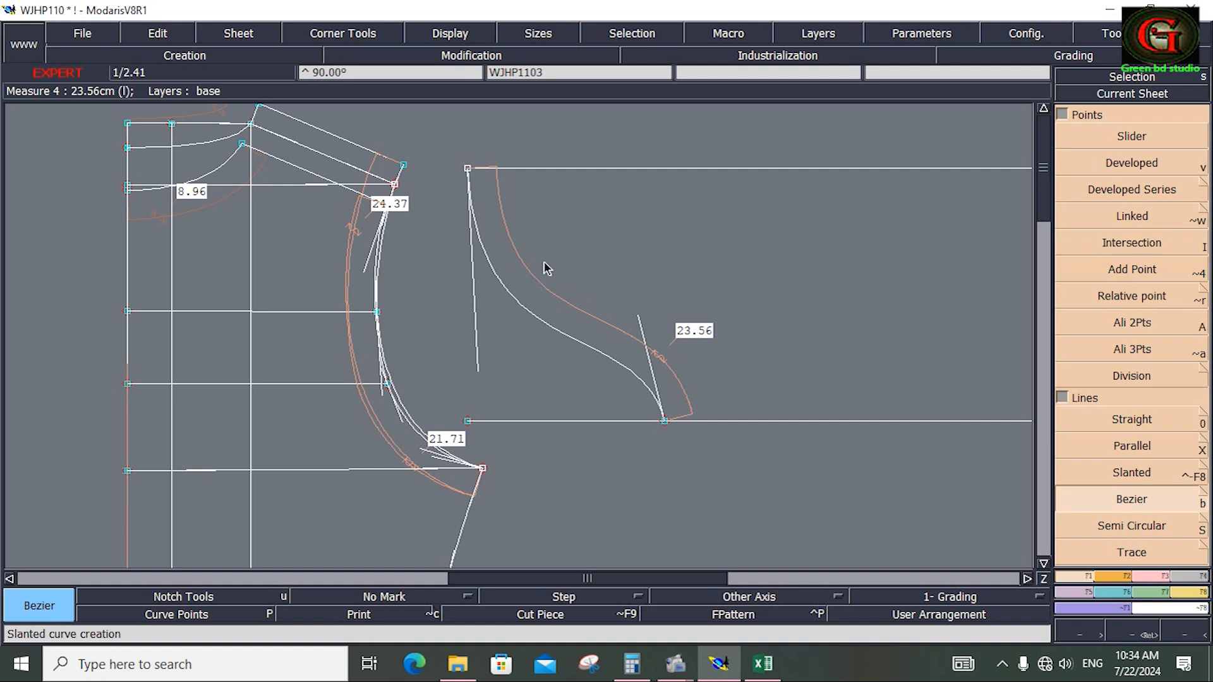
{"action": "left_click", "coordinate": [467, 169]}
{"action": "left_click", "coordinate": [664, 421]}
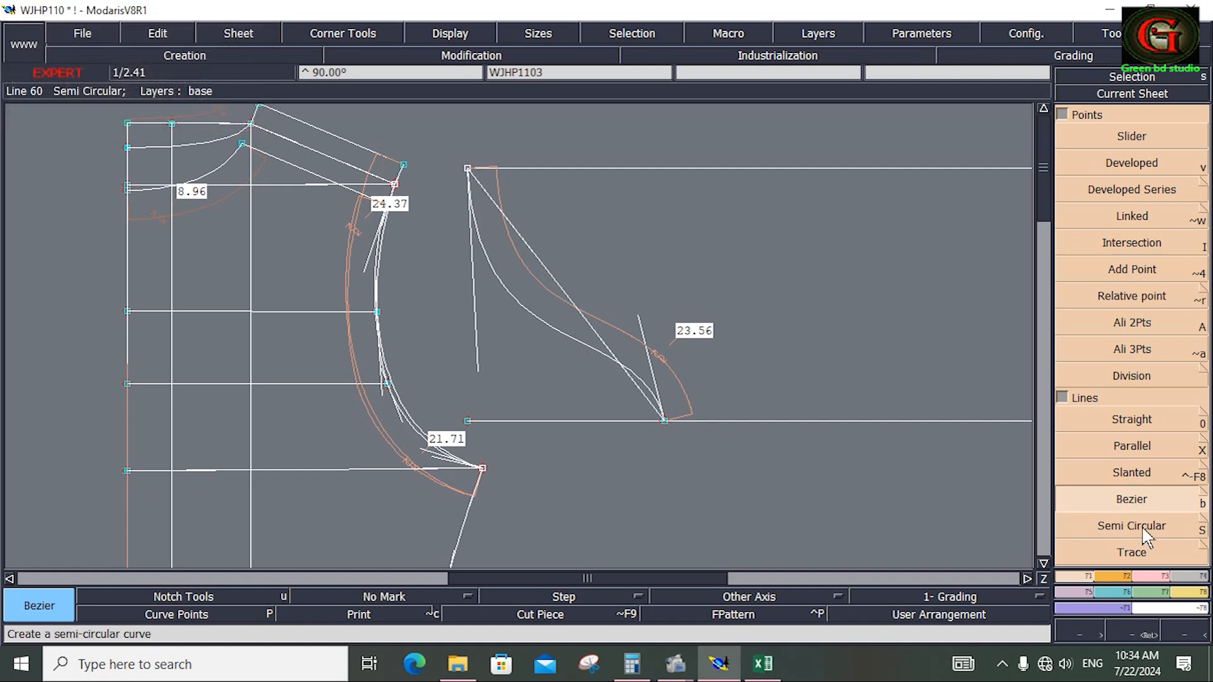
{"action": "left_click", "coordinate": [1151, 576]}
{"action": "left_click", "coordinate": [1131, 378]}
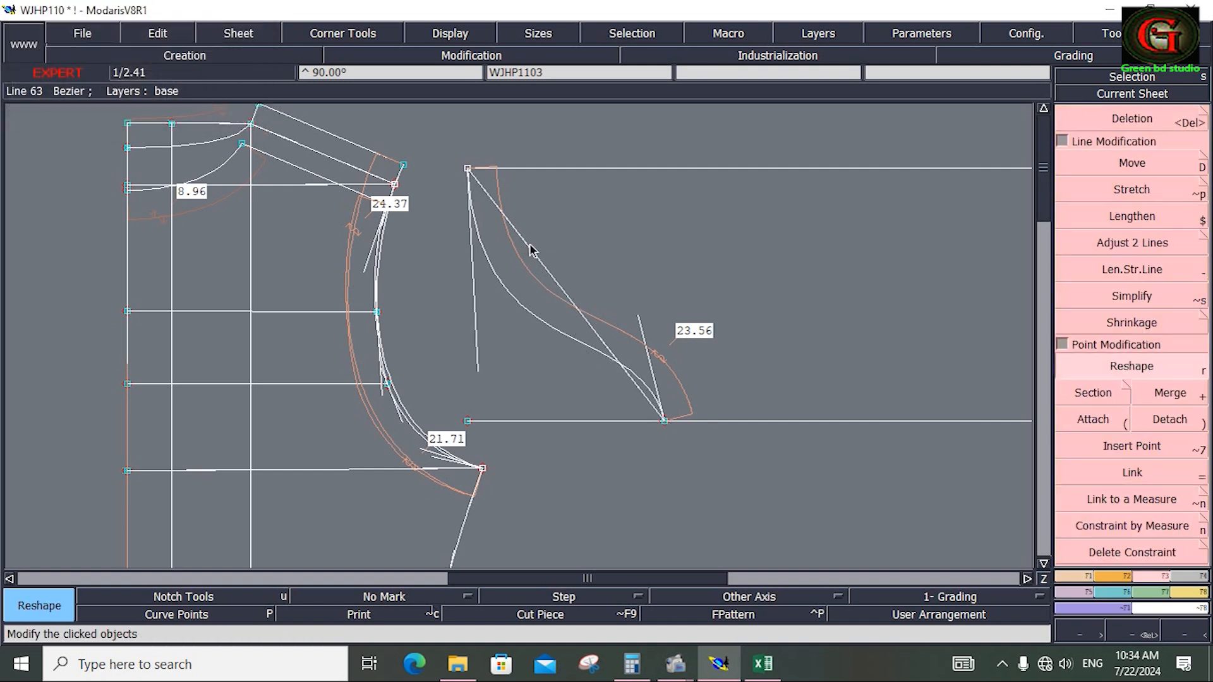
{"action": "left_click", "coordinate": [529, 244]}
{"action": "left_click", "coordinate": [471, 279]}
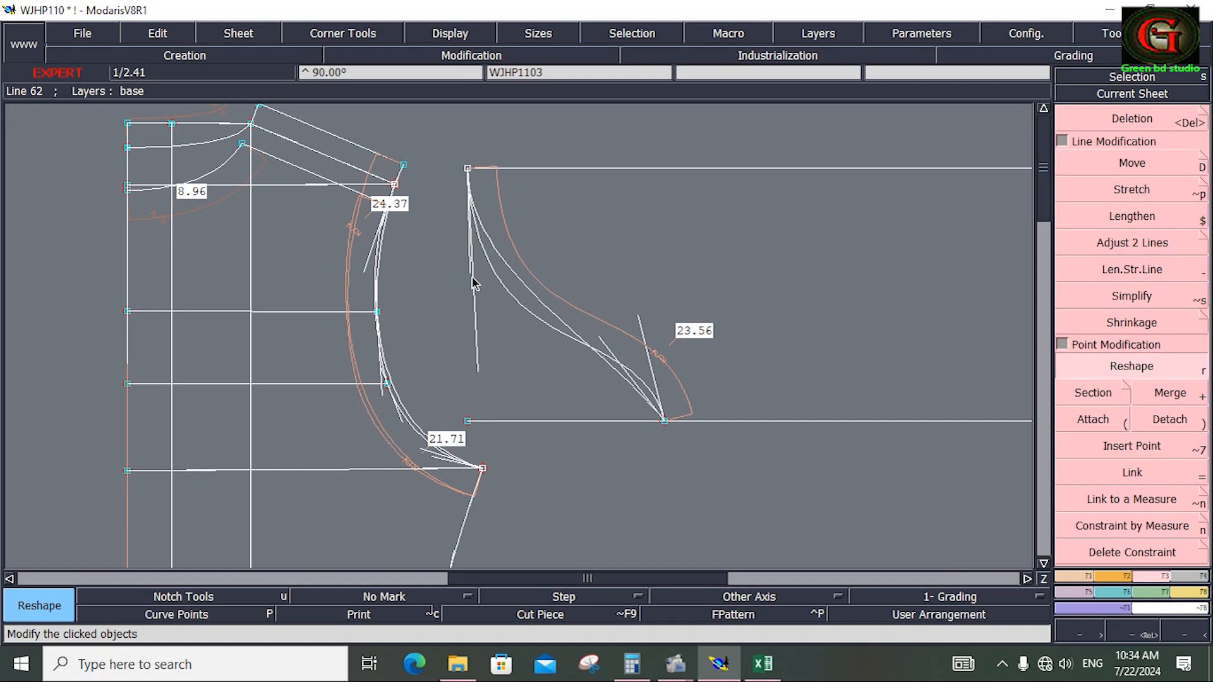
{"action": "left_click", "coordinate": [648, 320]}
{"action": "key", "text": "ctrl+z"}
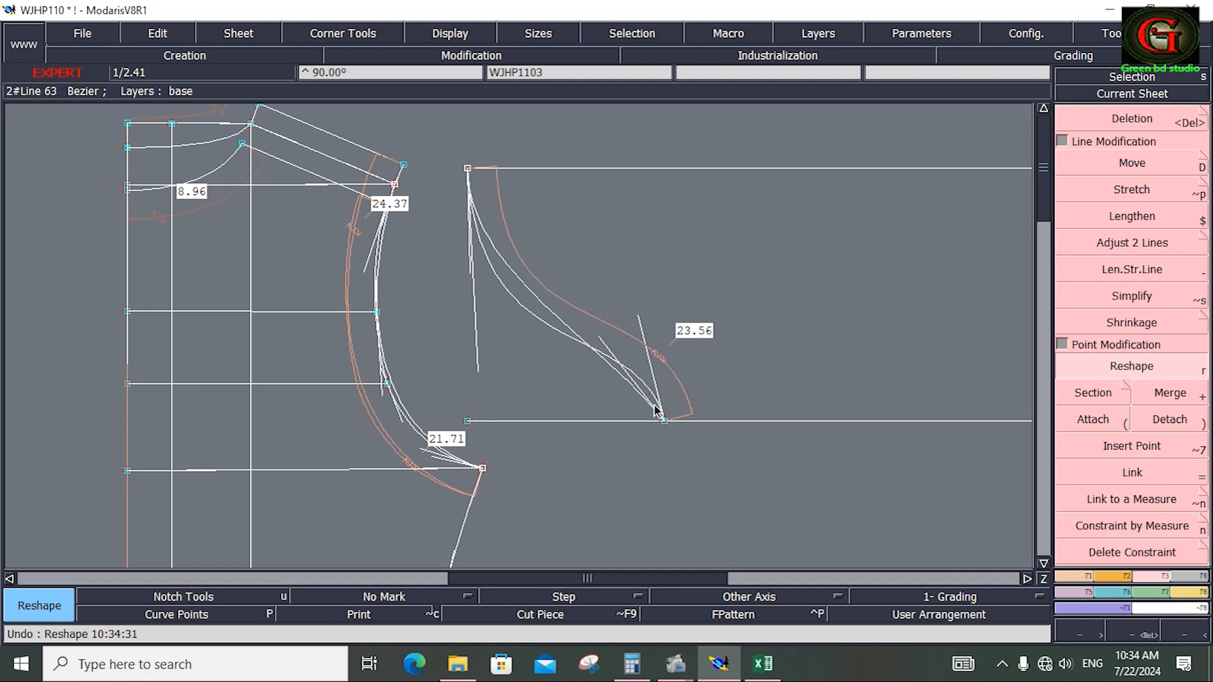
{"action": "key", "text": "ctrl+z"}
{"action": "key", "text": "ctrl+z"}
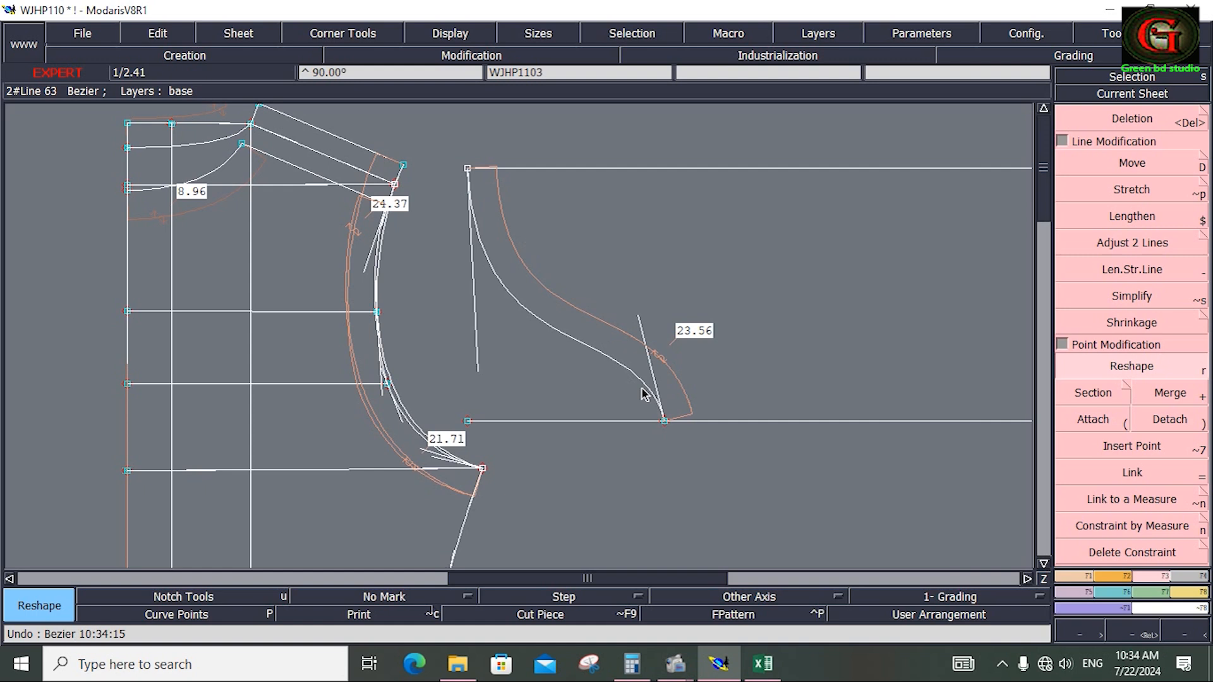
Create a curve parallel to the sleeve cap curve, offset to its outer side towards the measure line.
{"action": "left_click", "coordinate": [1069, 579]}
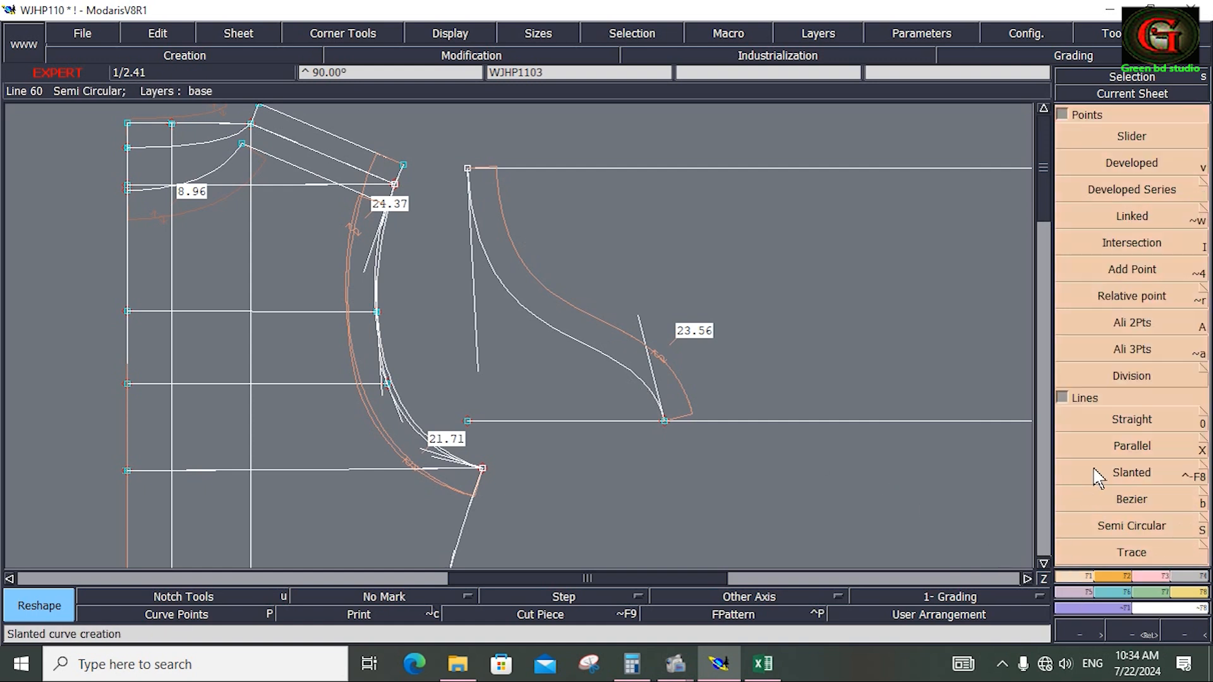
{"action": "left_click", "coordinate": [1131, 446]}
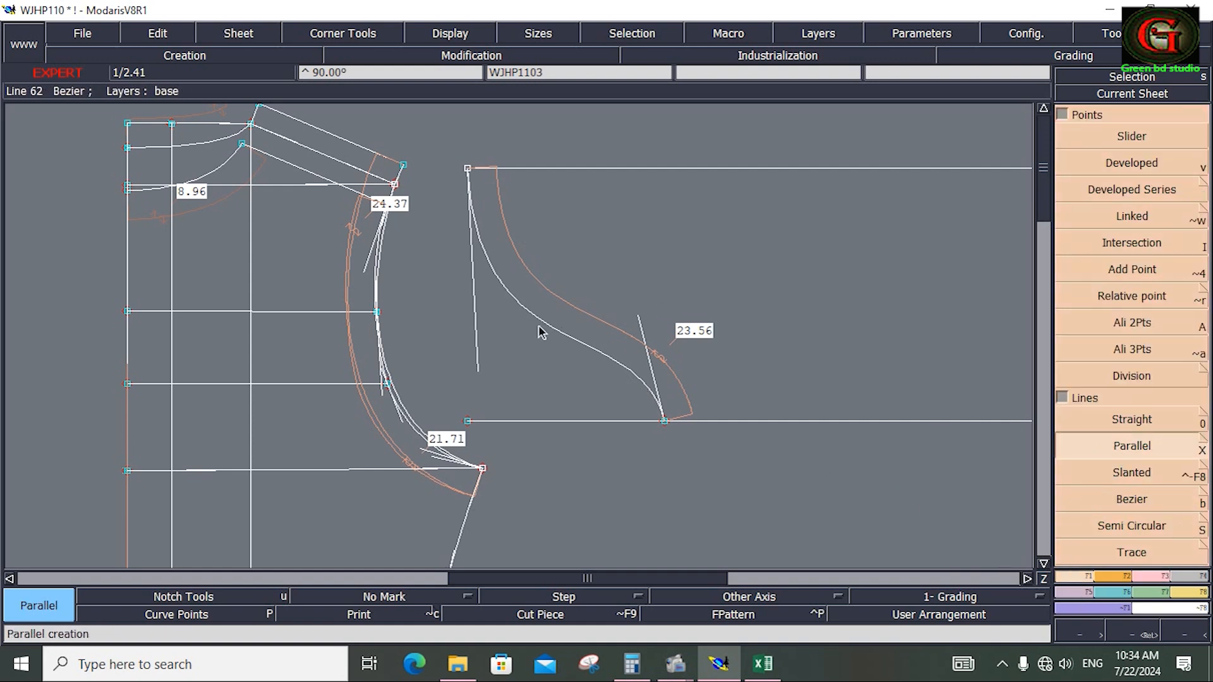
{"action": "left_click", "coordinate": [564, 314]}
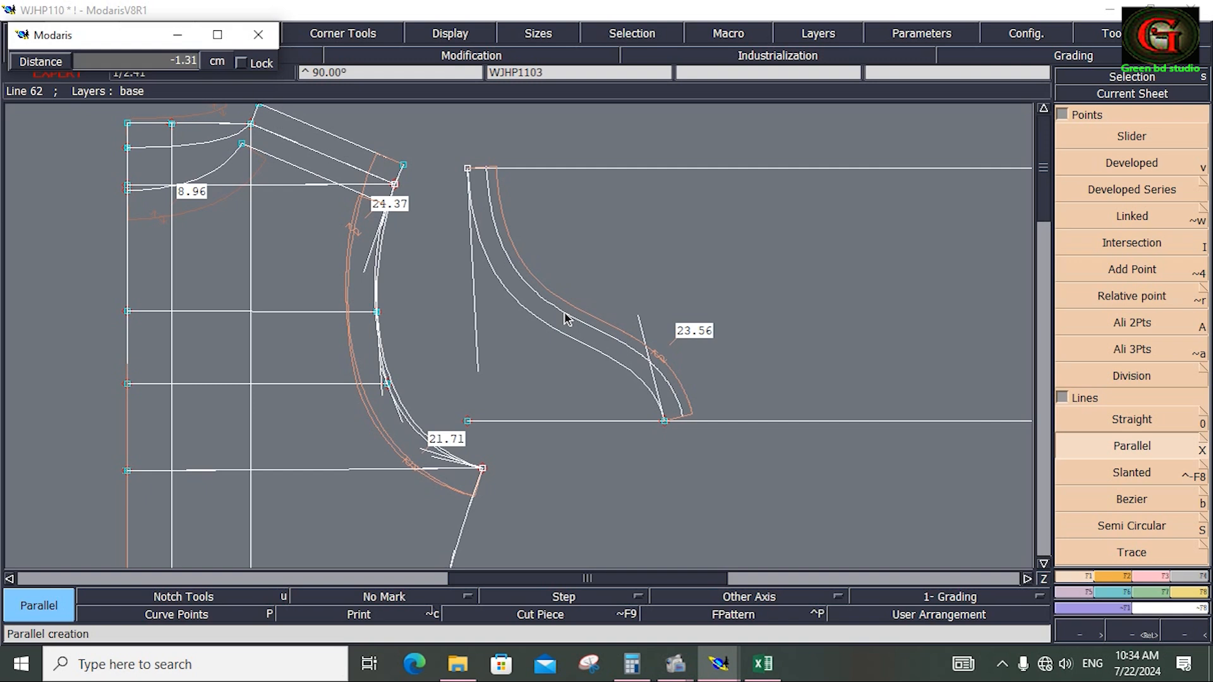
{"action": "key", "text": "BackSpace"}
{"action": "key", "text": "Return"}
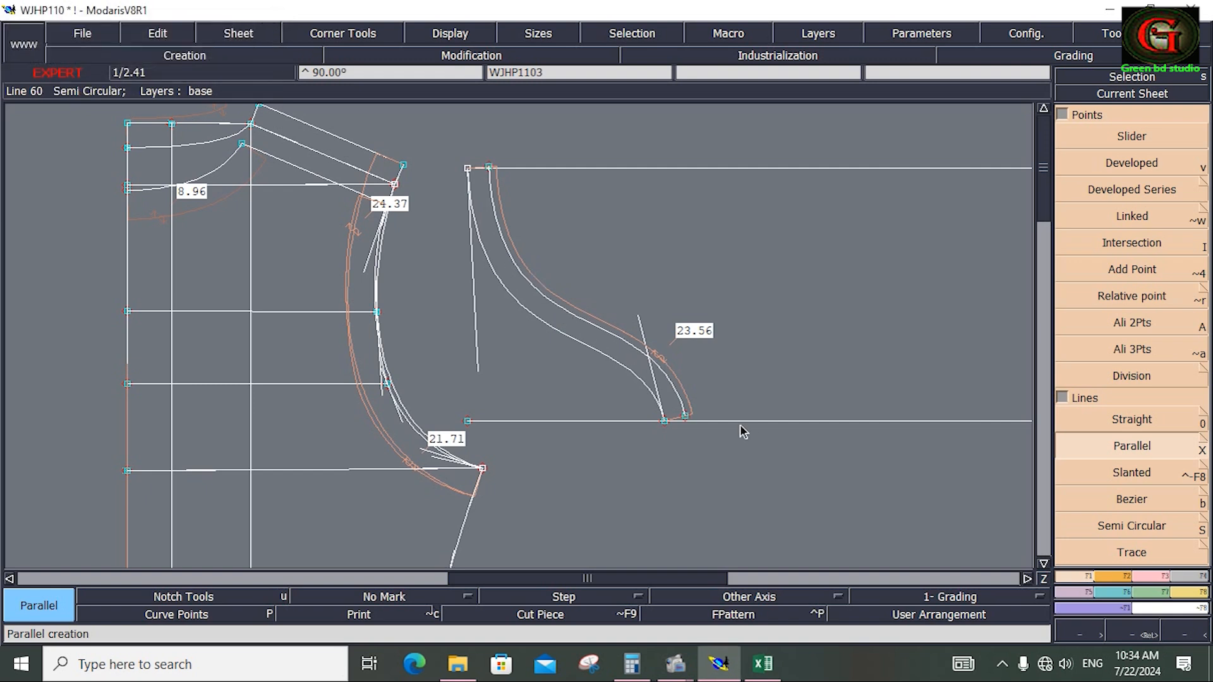
Display the curve points and pin two points around the middle of the parallel cap curve.
{"action": "left_click", "coordinate": [191, 610]}
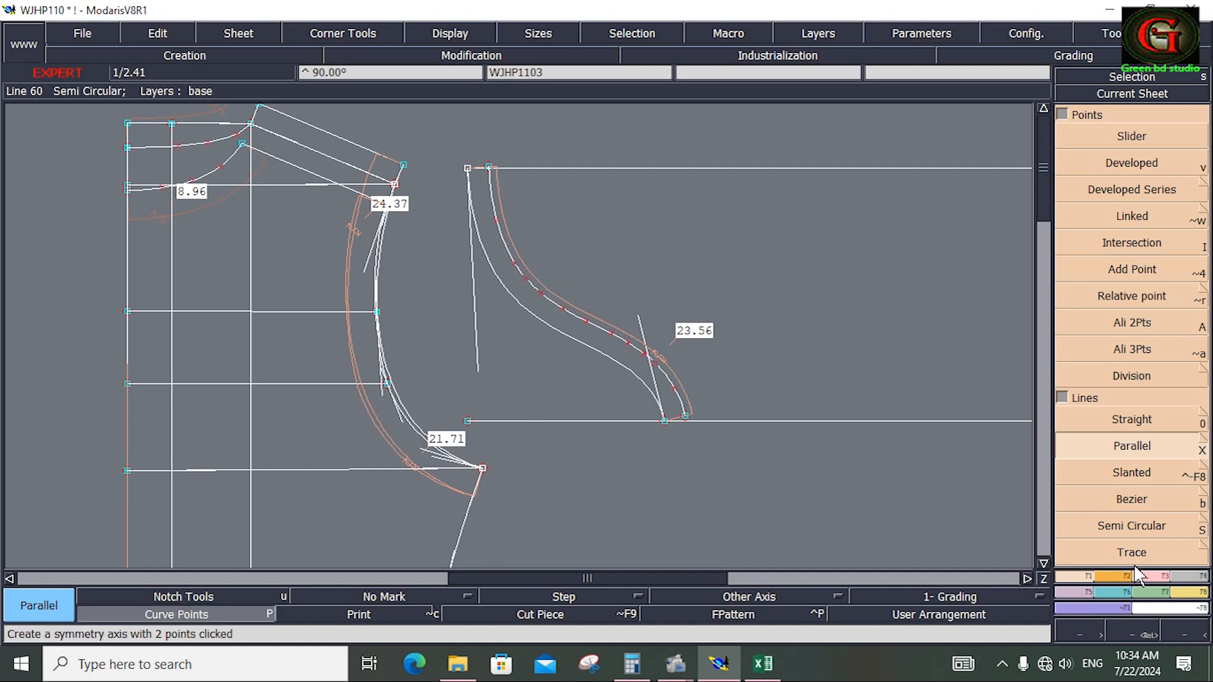
{"action": "left_click", "coordinate": [1149, 575]}
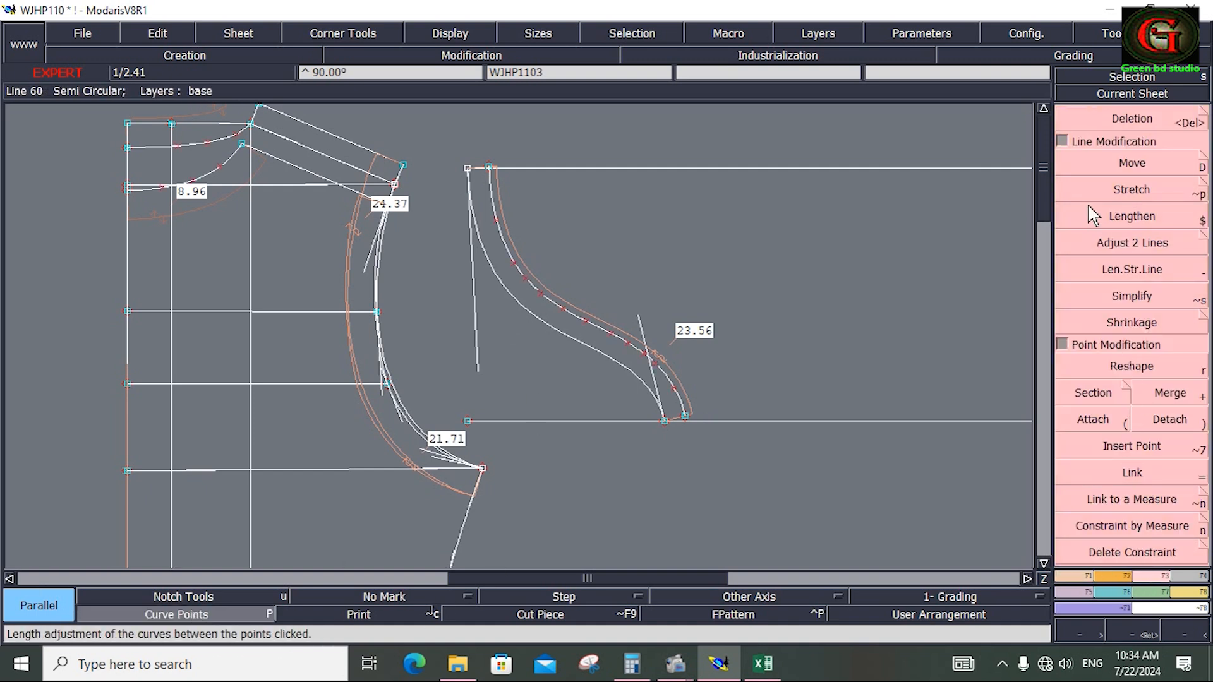
{"action": "left_click", "coordinate": [1062, 141]}
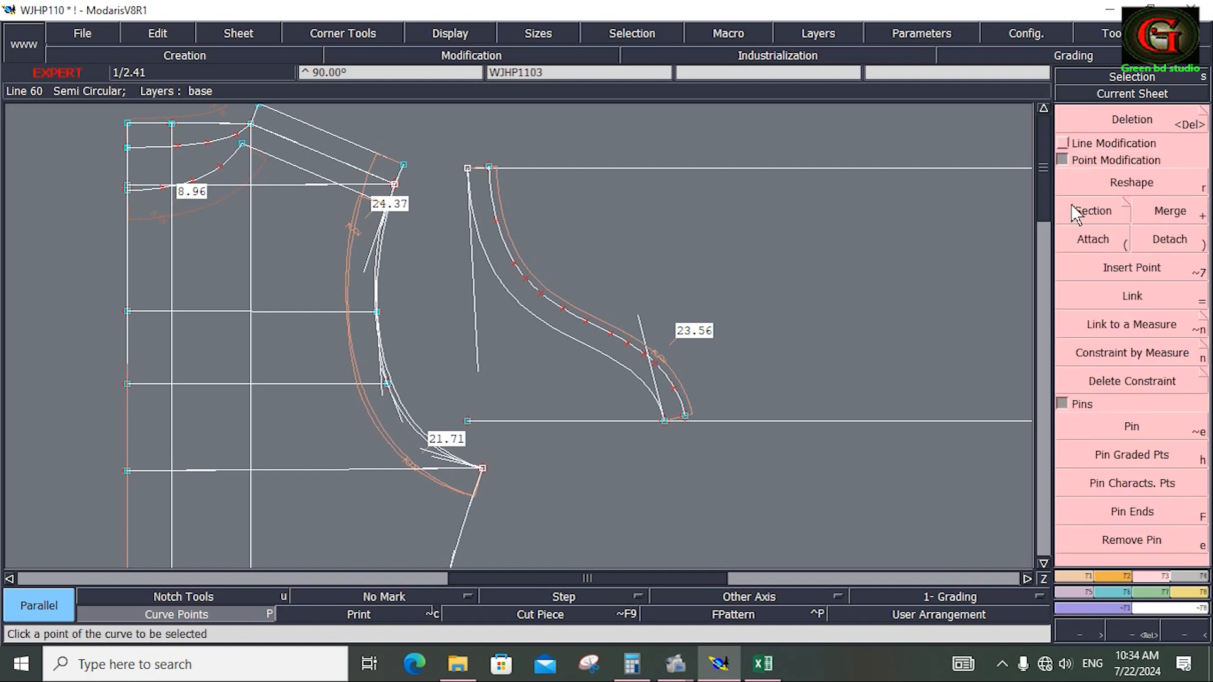
{"action": "left_click", "coordinate": [1145, 434]}
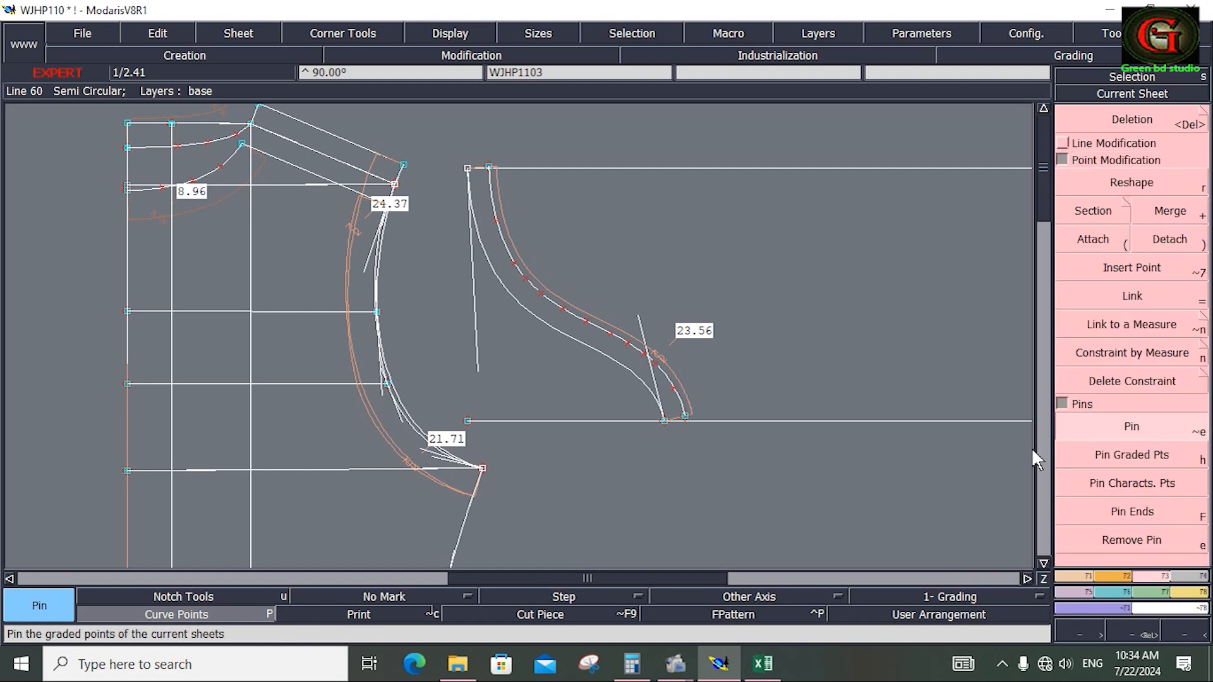
{"action": "left_click", "coordinate": [542, 294]}
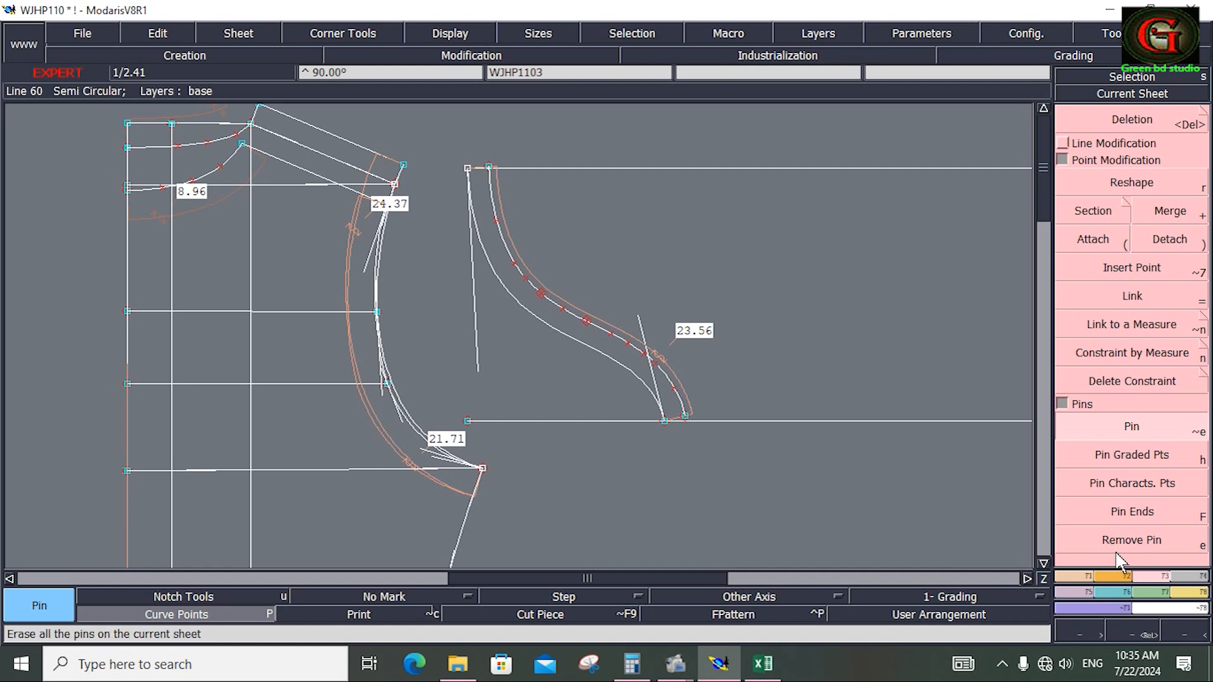
Move the parallel curve's lower and upper ends onto the matching end points of the original sleeve cap curve.
{"action": "left_click", "coordinate": [1062, 143]}
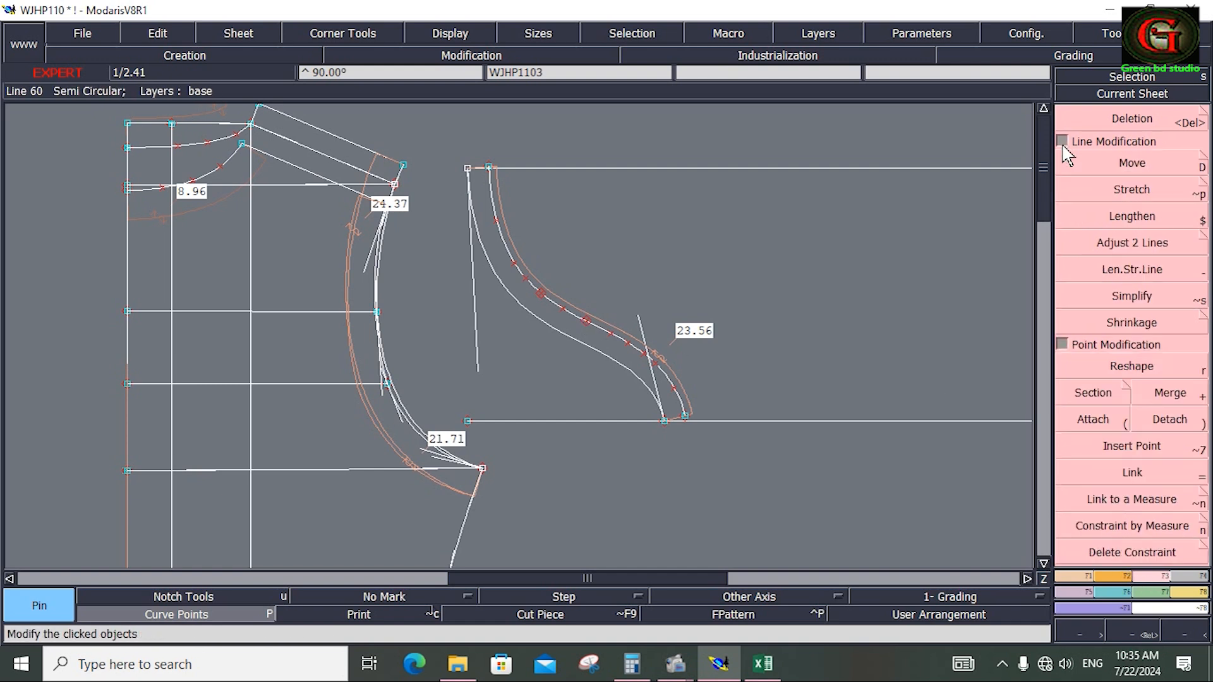
{"action": "left_click", "coordinate": [1137, 166]}
{"action": "left_click", "coordinate": [690, 418]}
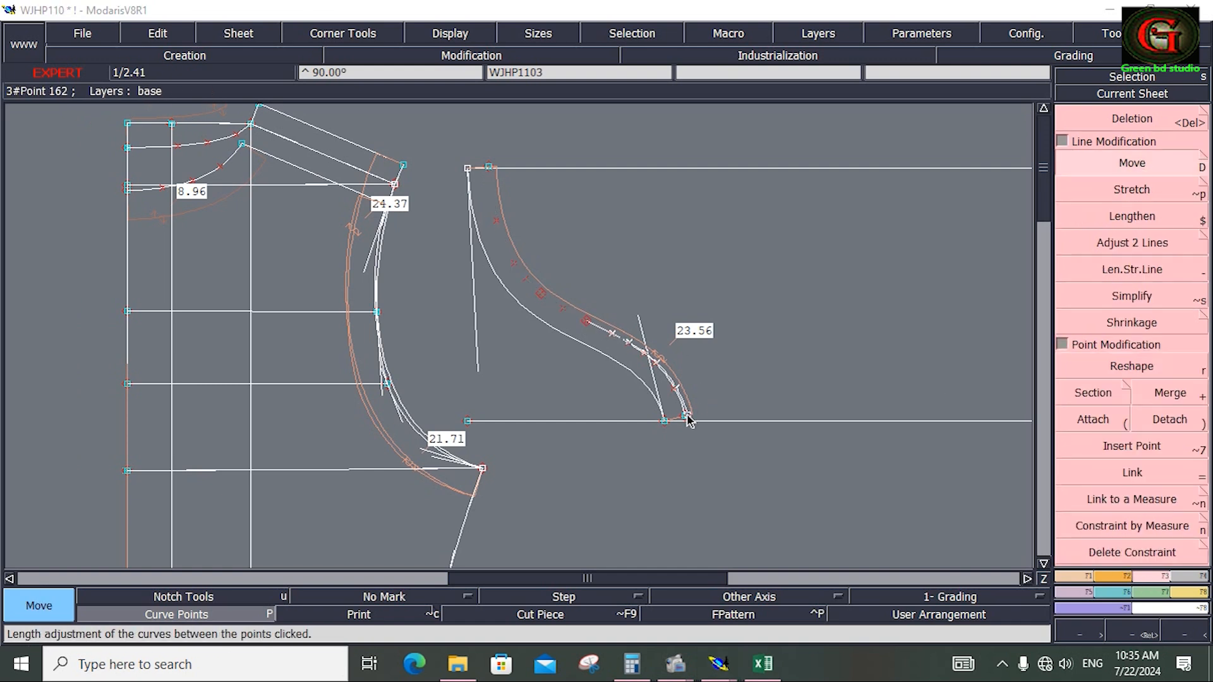
{"action": "left_click", "coordinate": [664, 420]}
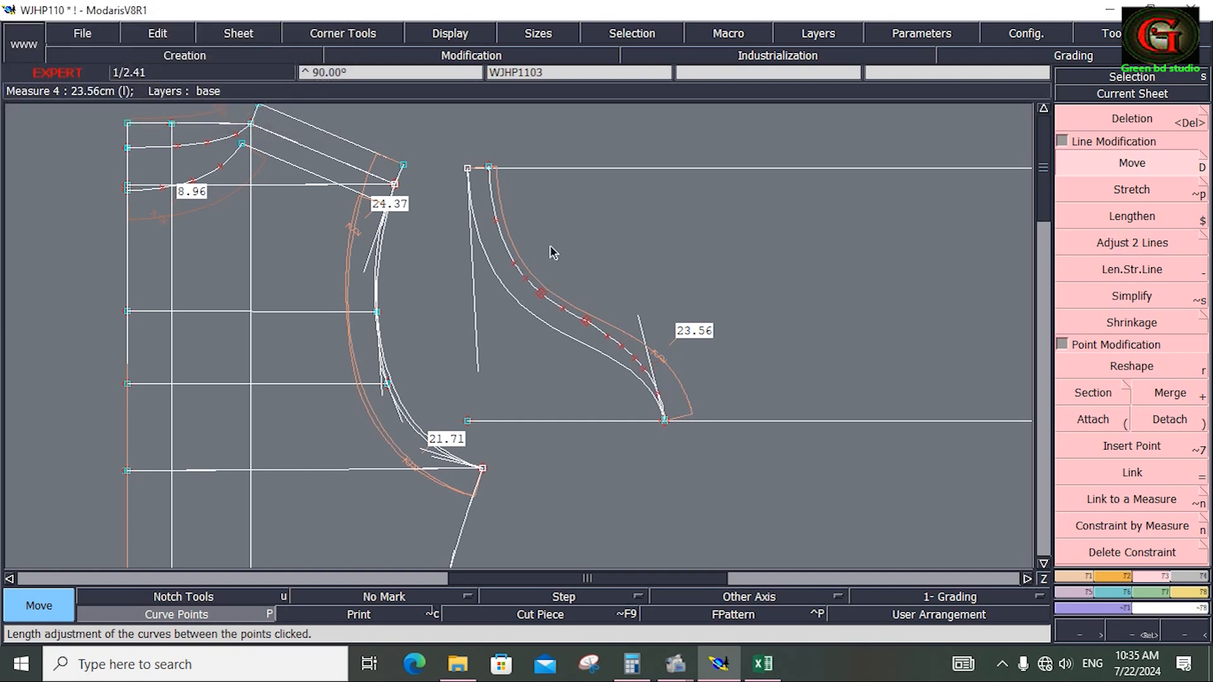
{"action": "left_click", "coordinate": [489, 169]}
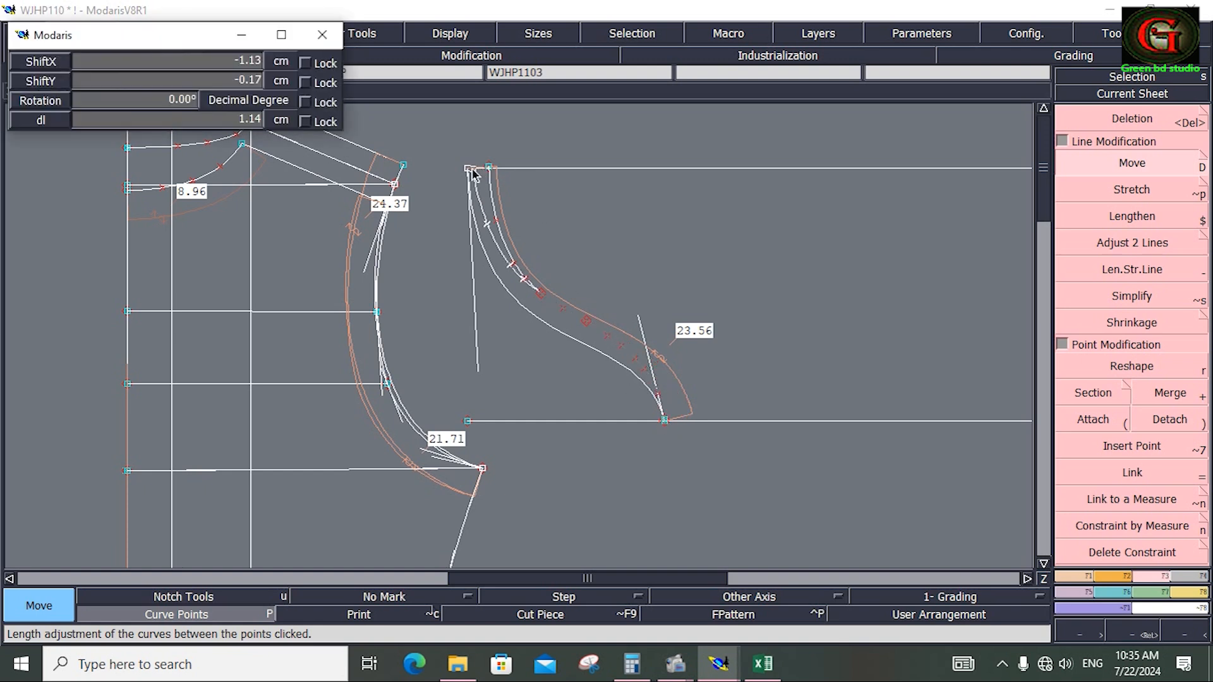
{"action": "left_click", "coordinate": [468, 168]}
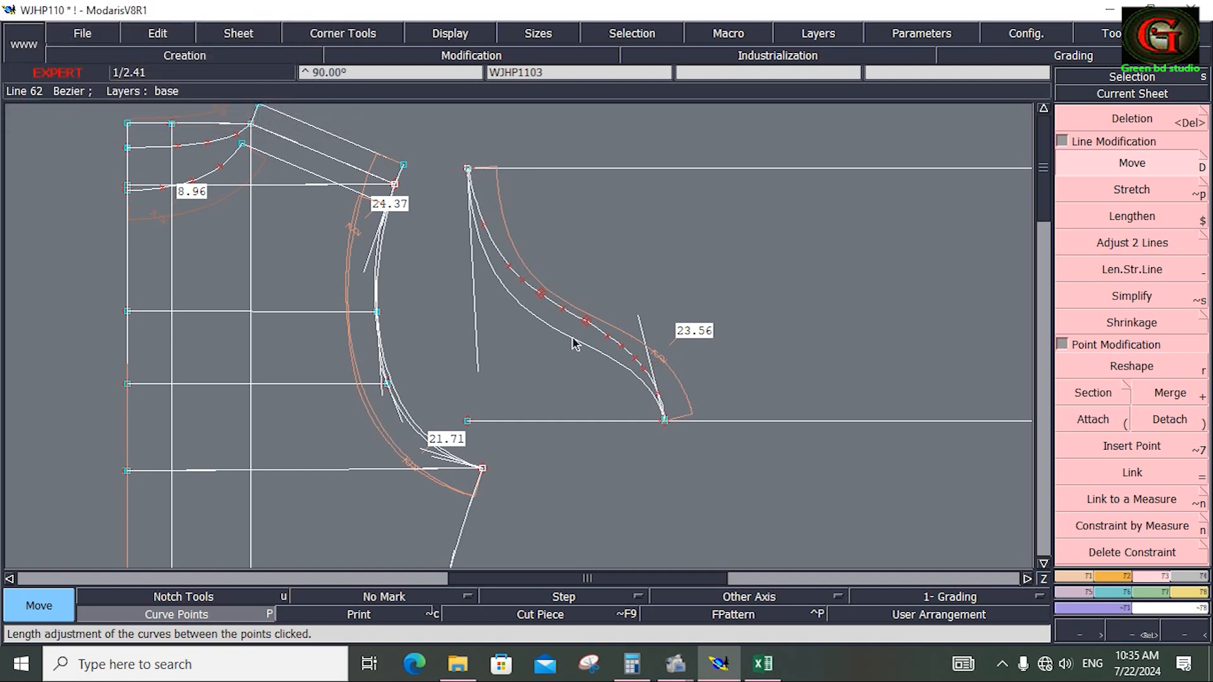
Attach the second cap curve's lower end to the original cap curve's end point on the lower parallel line.
{"action": "key", "text": "Return"}
{"action": "left_click_drag", "start_coordinate": [551, 309], "coordinate": [673, 429]}
{"action": "left_click", "coordinate": [1093, 419]}
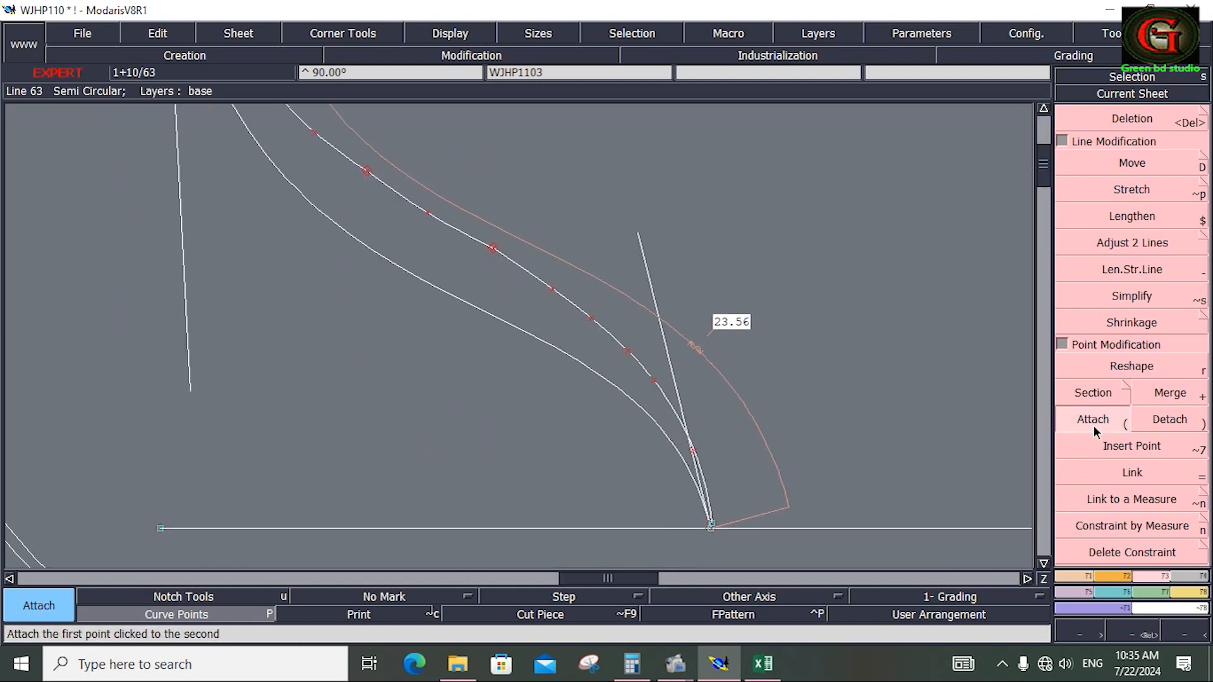
{"action": "left_click", "coordinate": [712, 523]}
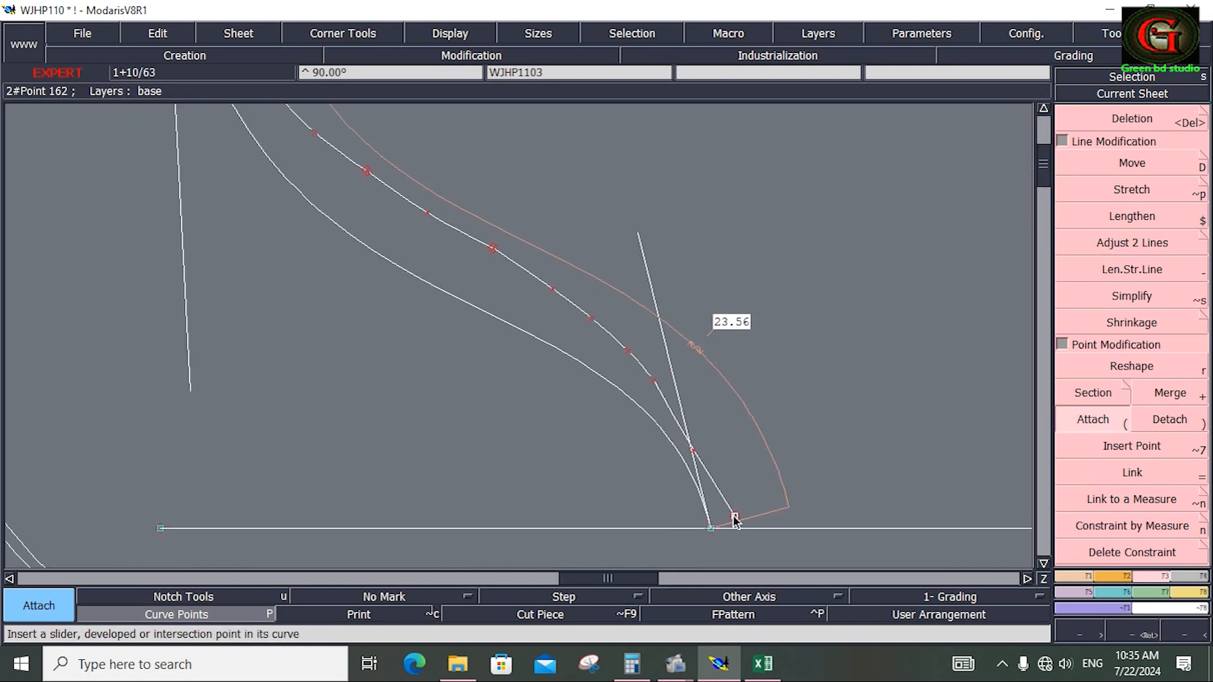
{"action": "left_click", "coordinate": [714, 524]}
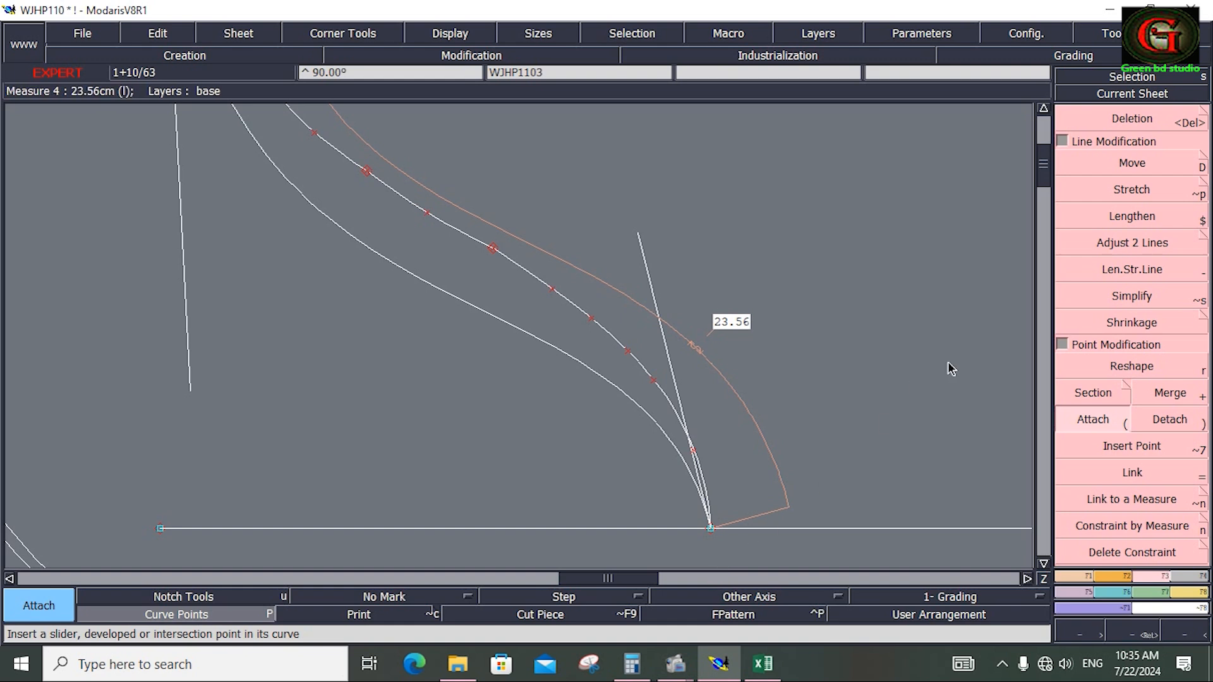
Reshape the second cap curve's points from the lower pinned point down to the underarm end into a smooth curve.
{"action": "left_click", "coordinate": [1166, 369]}
{"action": "left_click", "coordinate": [496, 245]}
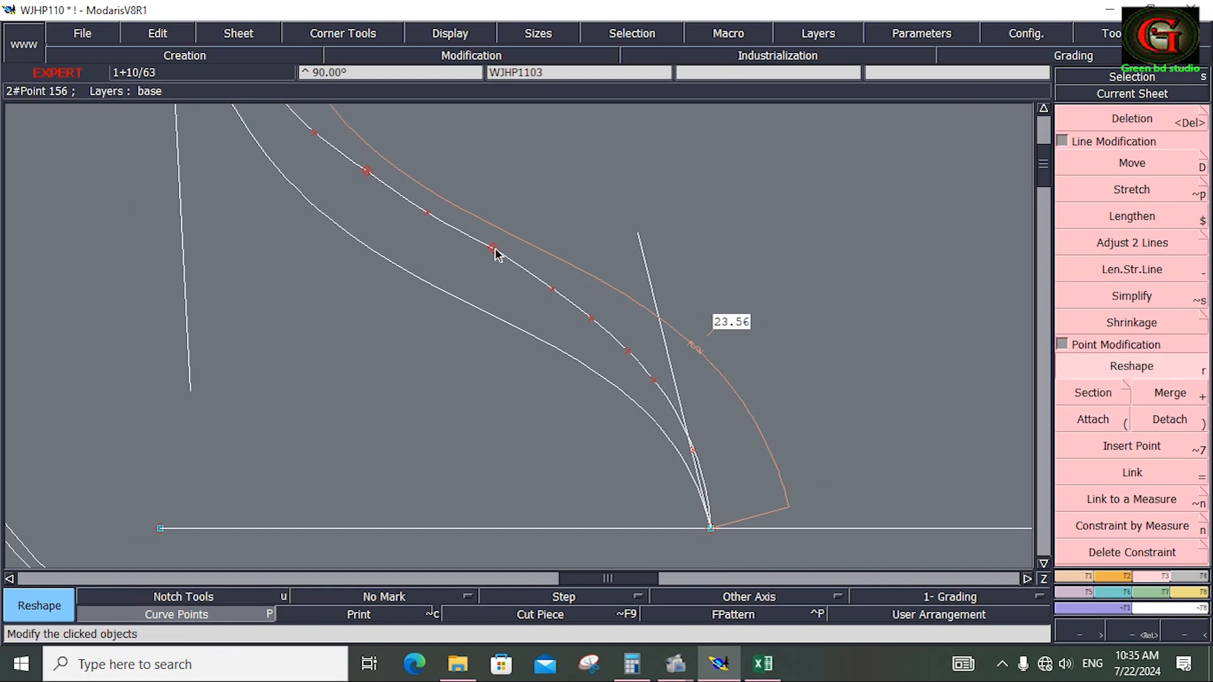
{"action": "left_click", "coordinate": [497, 254]}
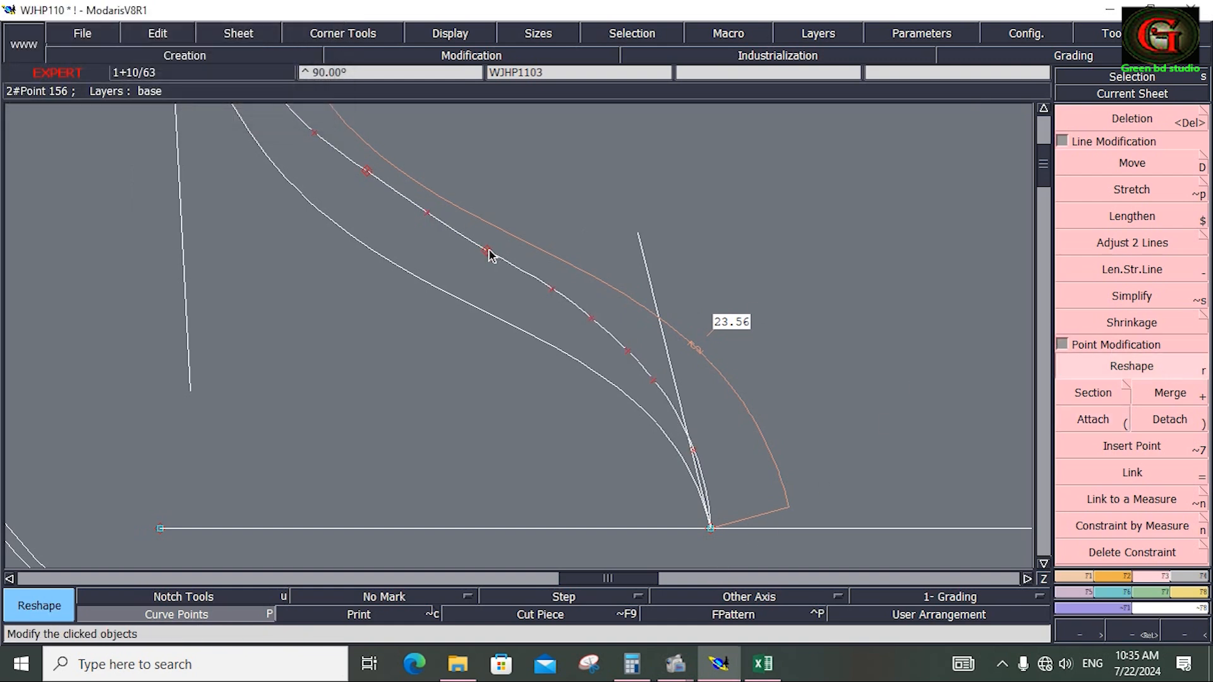
{"action": "left_click", "coordinate": [491, 253]}
{"action": "left_click", "coordinate": [495, 252]}
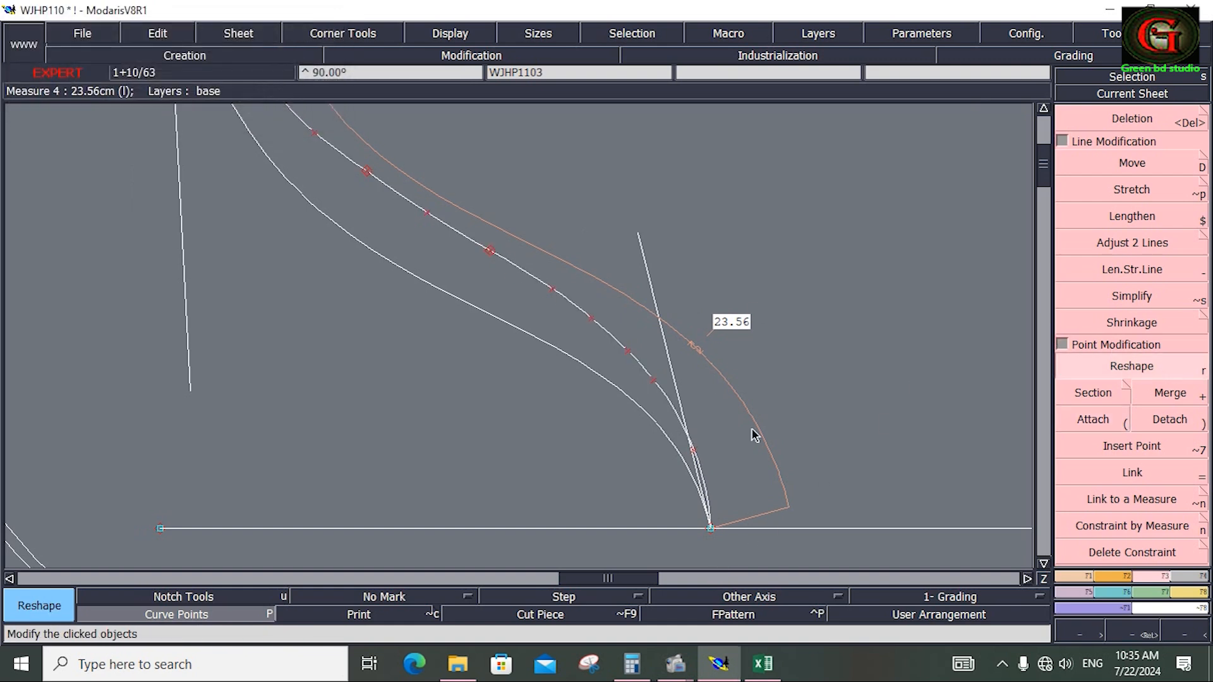
{"action": "left_click", "coordinate": [695, 448]}
{"action": "left_click", "coordinate": [686, 447]}
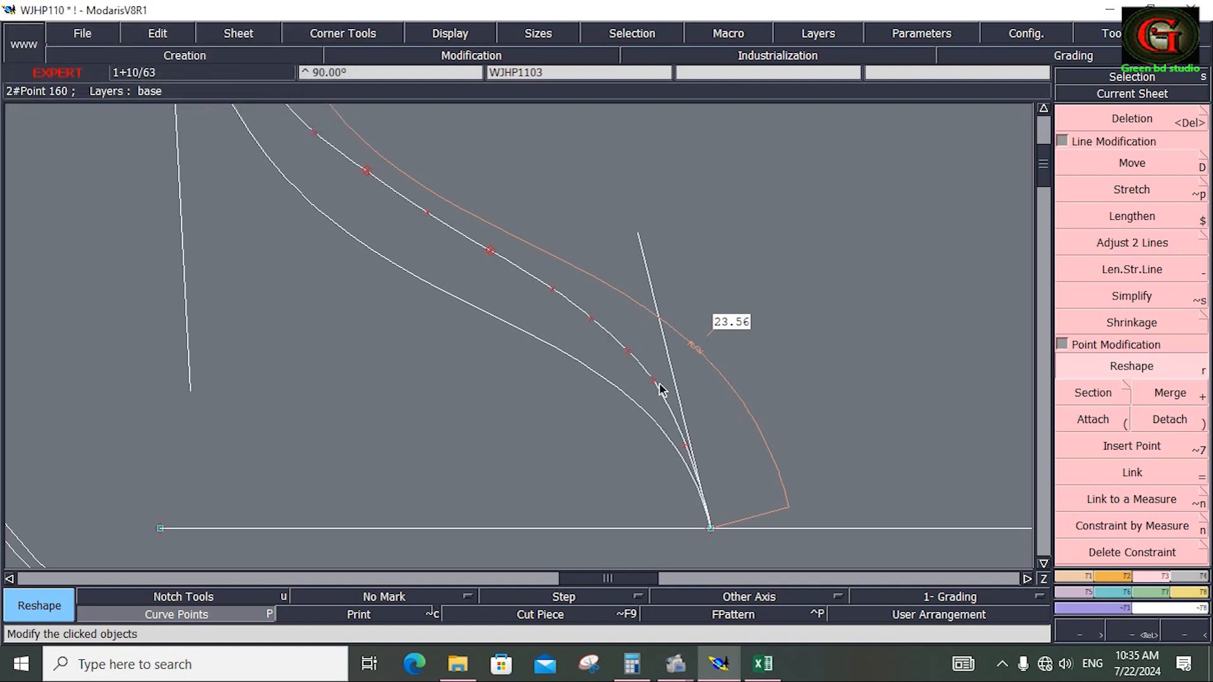
{"action": "left_click", "coordinate": [659, 384]}
{"action": "left_click", "coordinate": [631, 352]}
{"action": "left_click", "coordinate": [631, 354]}
{"action": "left_click", "coordinate": [594, 324]}
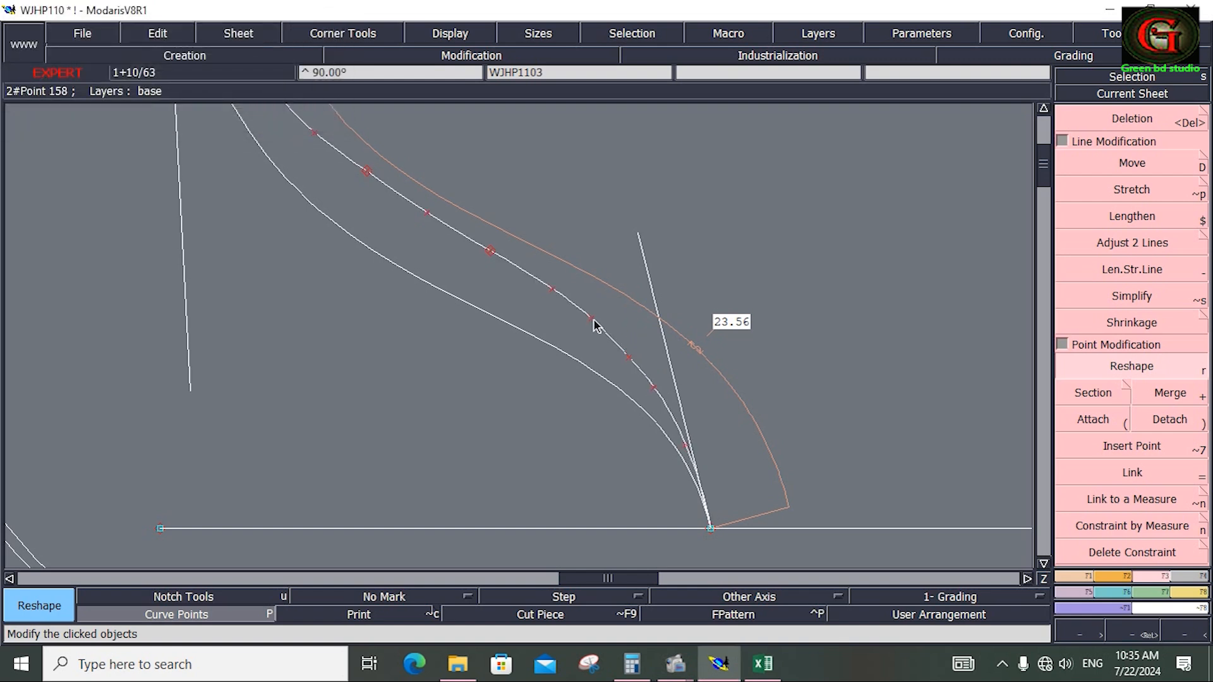
{"action": "left_click", "coordinate": [552, 291]}
{"action": "left_click", "coordinate": [555, 294]}
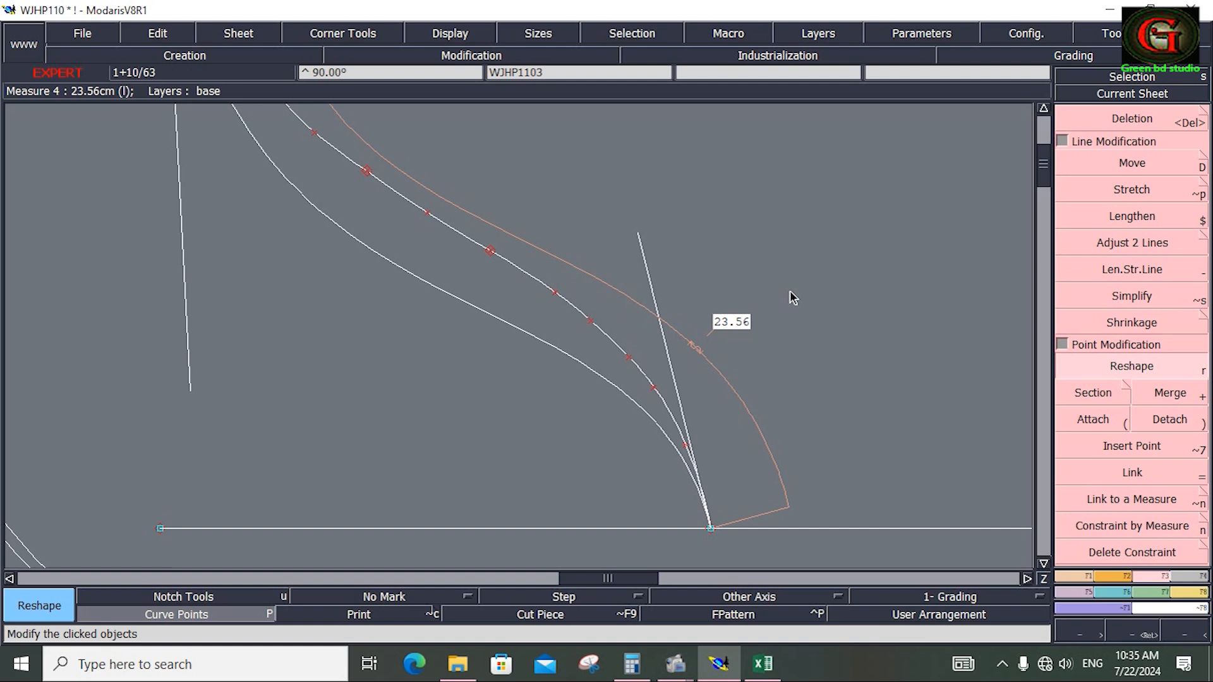
Attach the second cap curve's upper end to the original cap curve's end point on the upper parallel line.
{"action": "key", "text": "Home"}
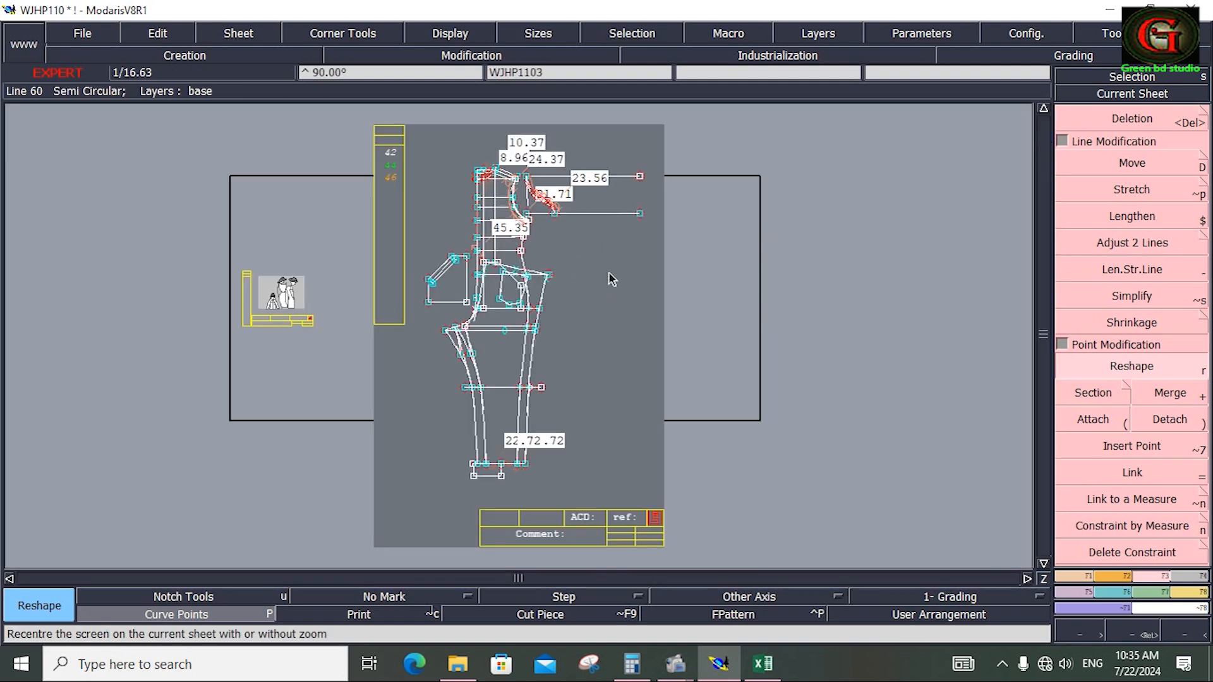
{"action": "key", "text": "Return"}
{"action": "left_click_drag", "start_coordinate": [521, 158], "coordinate": [567, 228]}
{"action": "left_click_drag", "start_coordinate": [387, 203], "coordinate": [482, 402]}
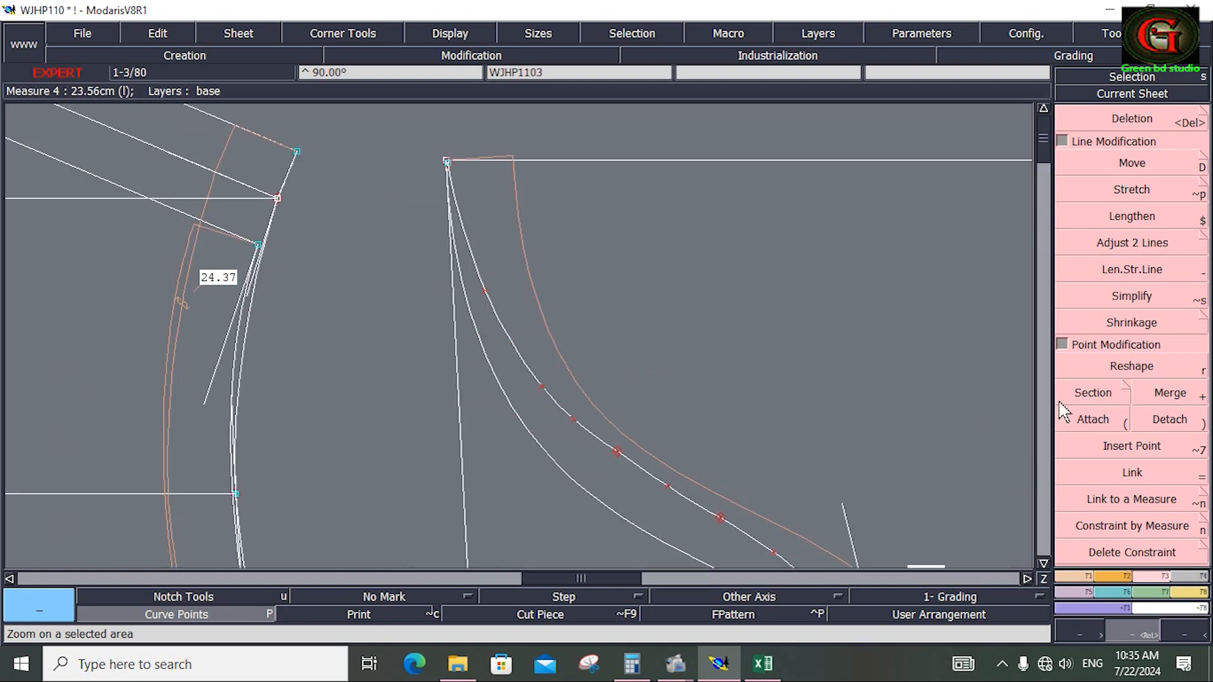
{"action": "left_click", "coordinate": [1066, 365]}
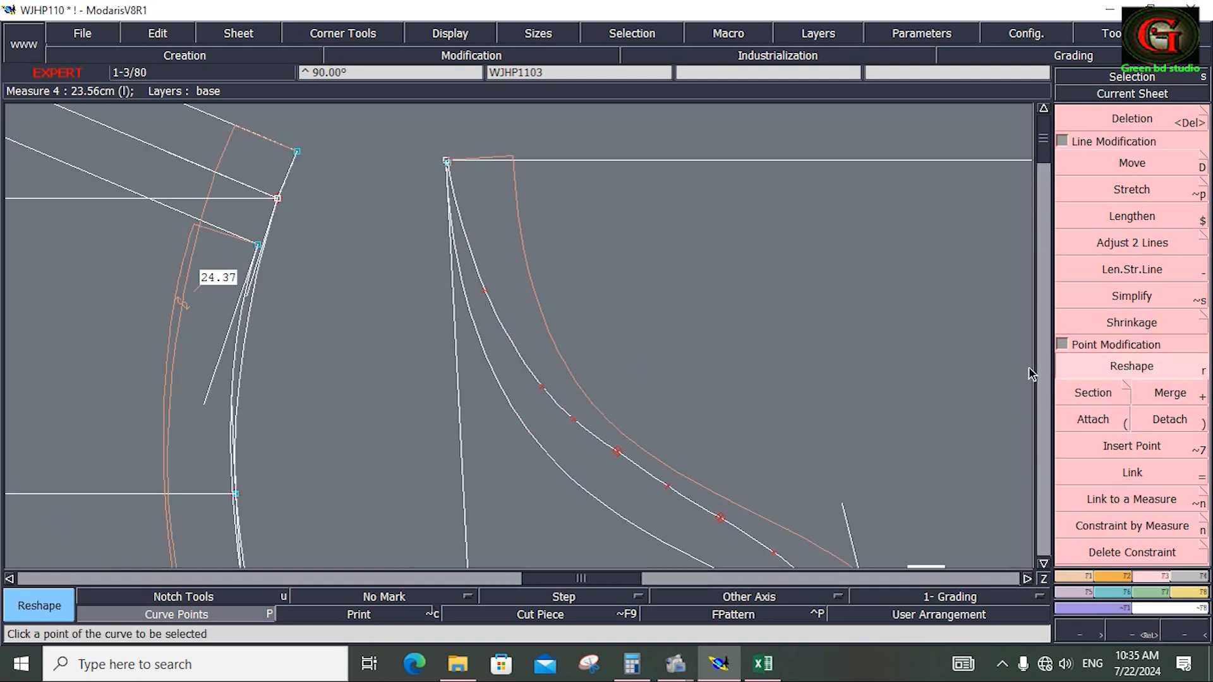
{"action": "left_click", "coordinate": [1107, 398]}
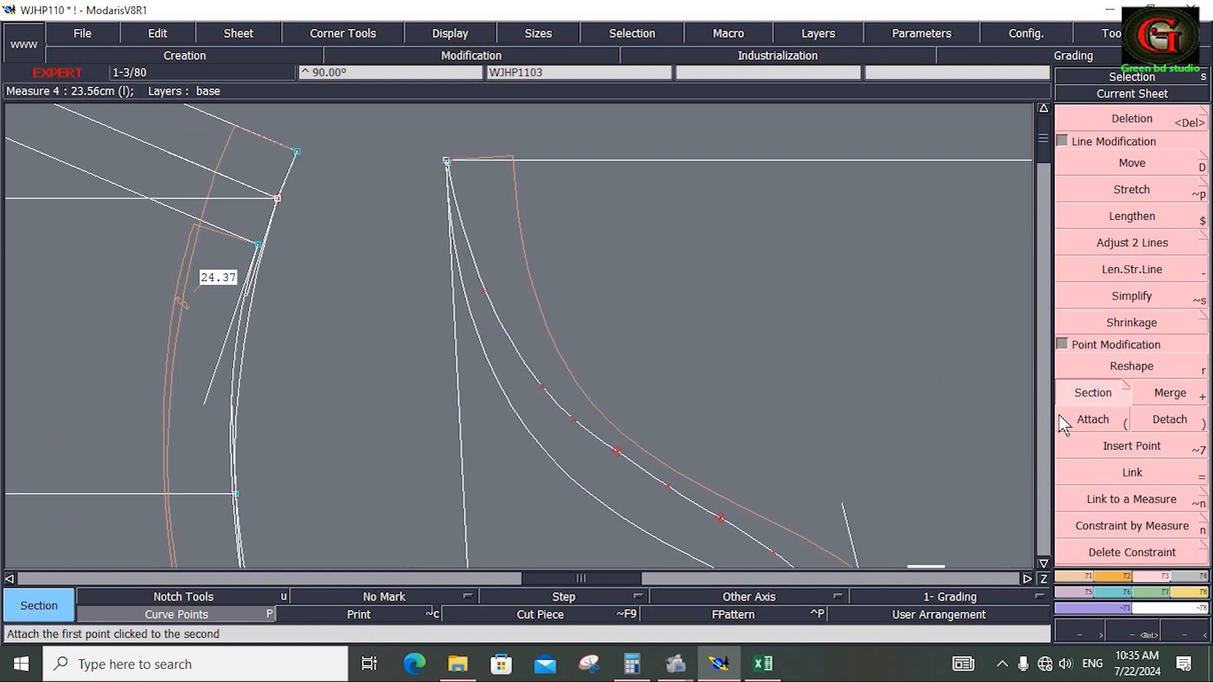
{"action": "left_click", "coordinate": [1092, 427]}
{"action": "left_click", "coordinate": [449, 164]}
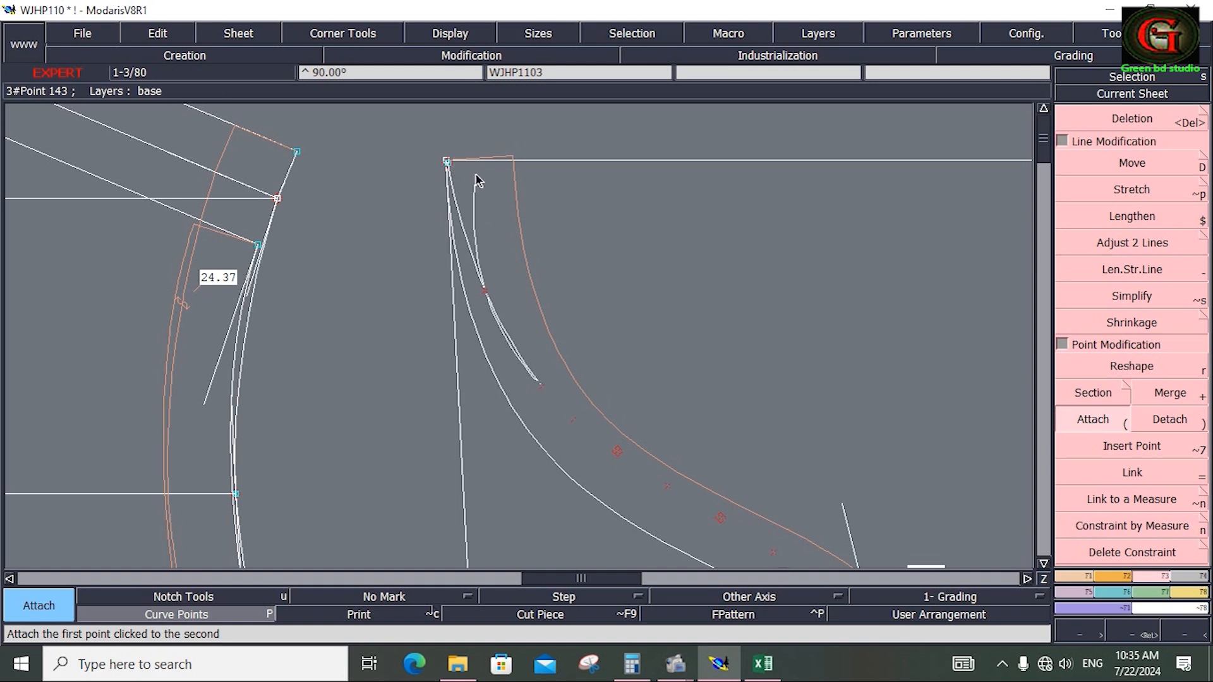
{"action": "left_click", "coordinate": [475, 174]}
{"action": "left_click", "coordinate": [476, 174]}
{"action": "left_click", "coordinate": [448, 163]}
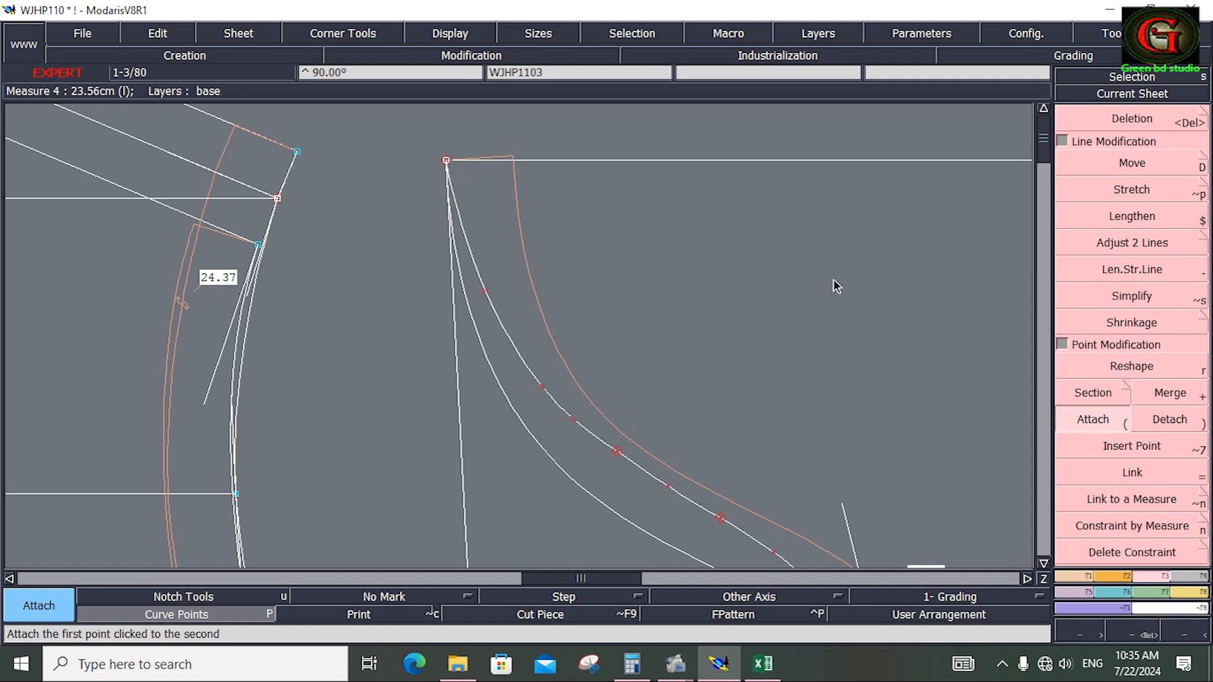
Reshape the second cap curve's points from near the sleeve-cap top to the lower pinned point into a smooth curve.
{"action": "left_click", "coordinate": [1123, 369]}
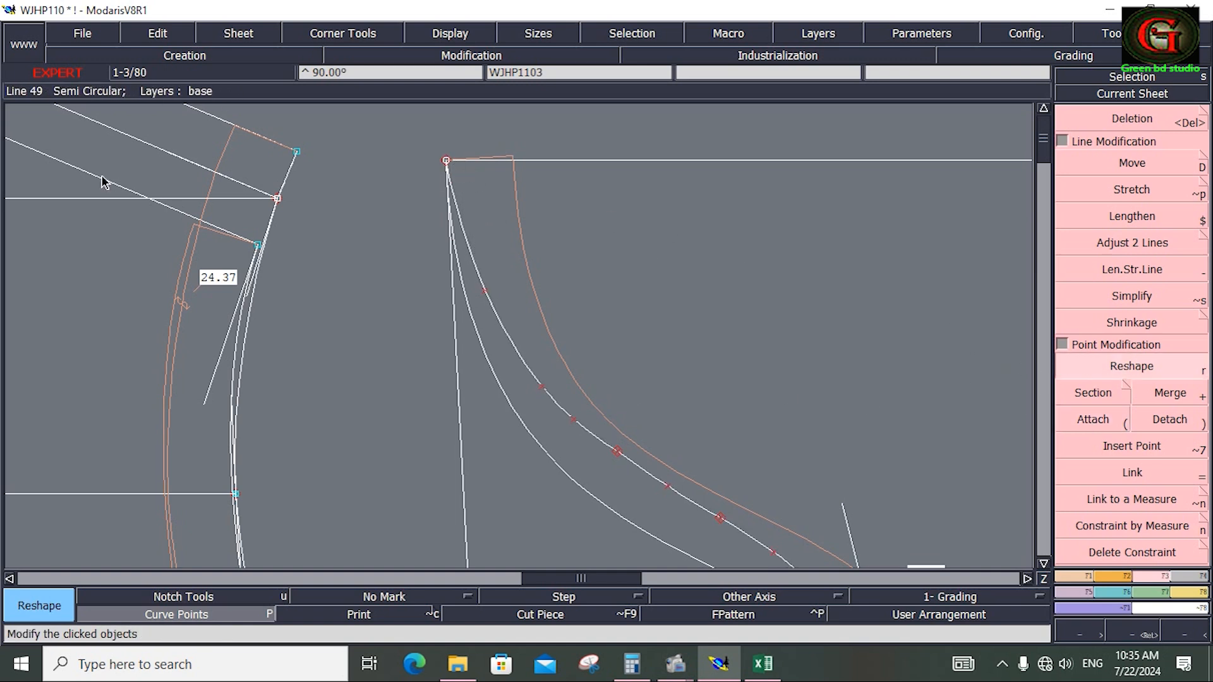
{"action": "left_click", "coordinate": [484, 290]}
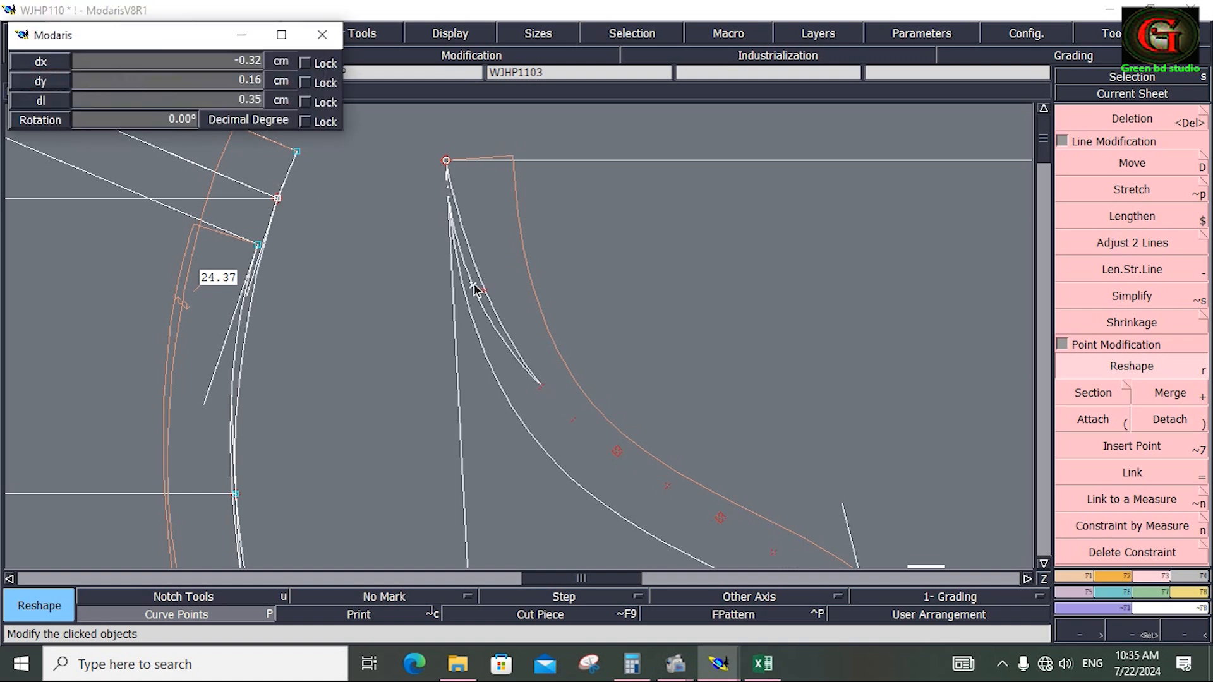
{"action": "left_click", "coordinate": [472, 285]}
{"action": "left_click", "coordinate": [541, 386]}
{"action": "left_click", "coordinate": [536, 388]}
{"action": "left_click", "coordinate": [617, 452]}
{"action": "left_click", "coordinate": [617, 457]}
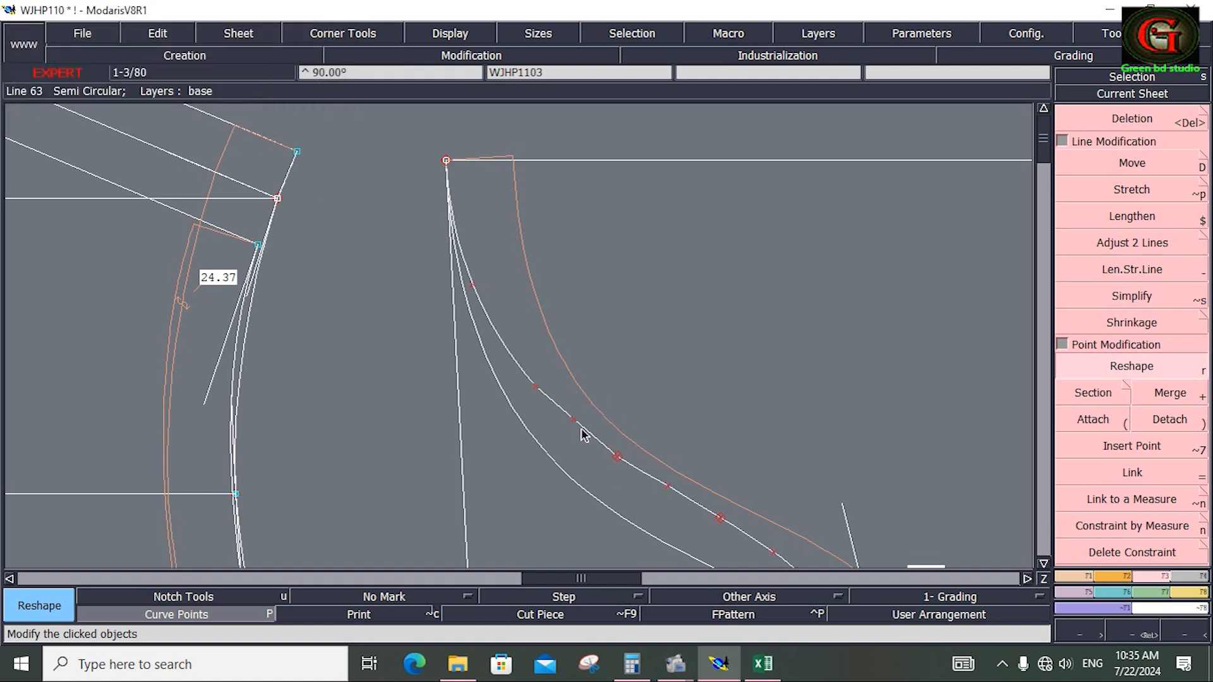
{"action": "left_click", "coordinate": [573, 419]}
{"action": "left_click", "coordinate": [561, 412]}
{"action": "left_click", "coordinate": [665, 486]}
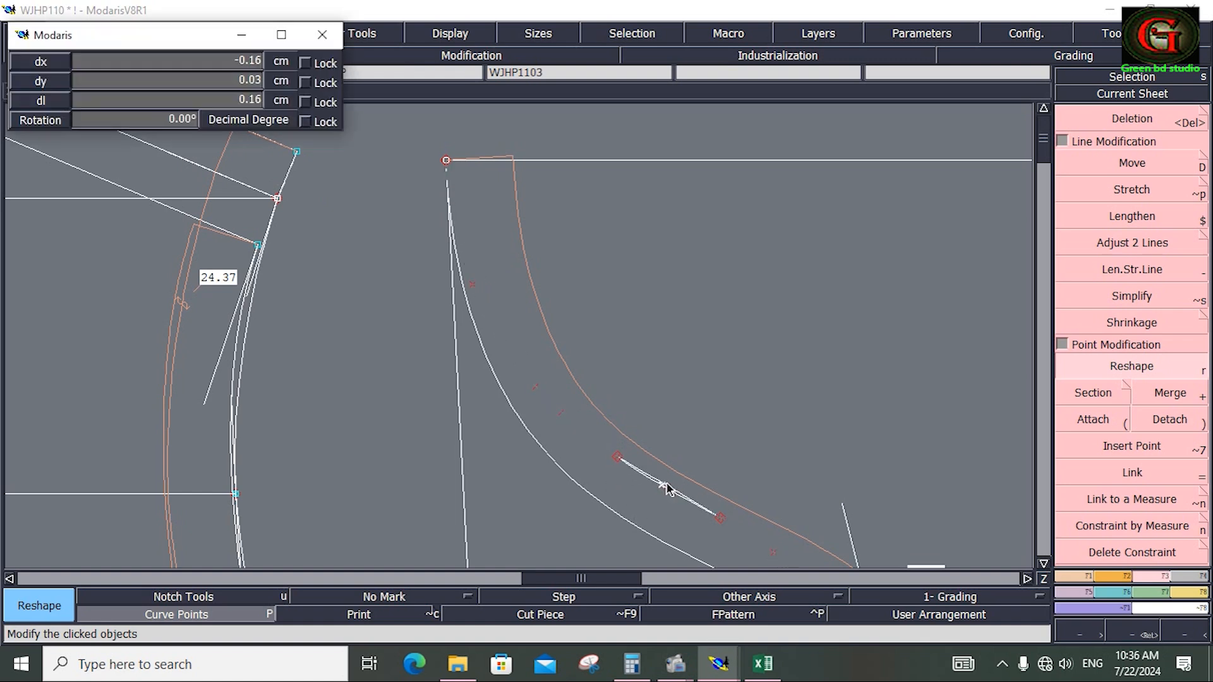
{"action": "left_click", "coordinate": [661, 485]}
{"action": "left_click", "coordinate": [723, 518]}
{"action": "left_click", "coordinate": [719, 516]}
Hide the curve points with both sleeve cap curves in view.
{"action": "key", "text": "Home"}
{"action": "key", "text": "Return"}
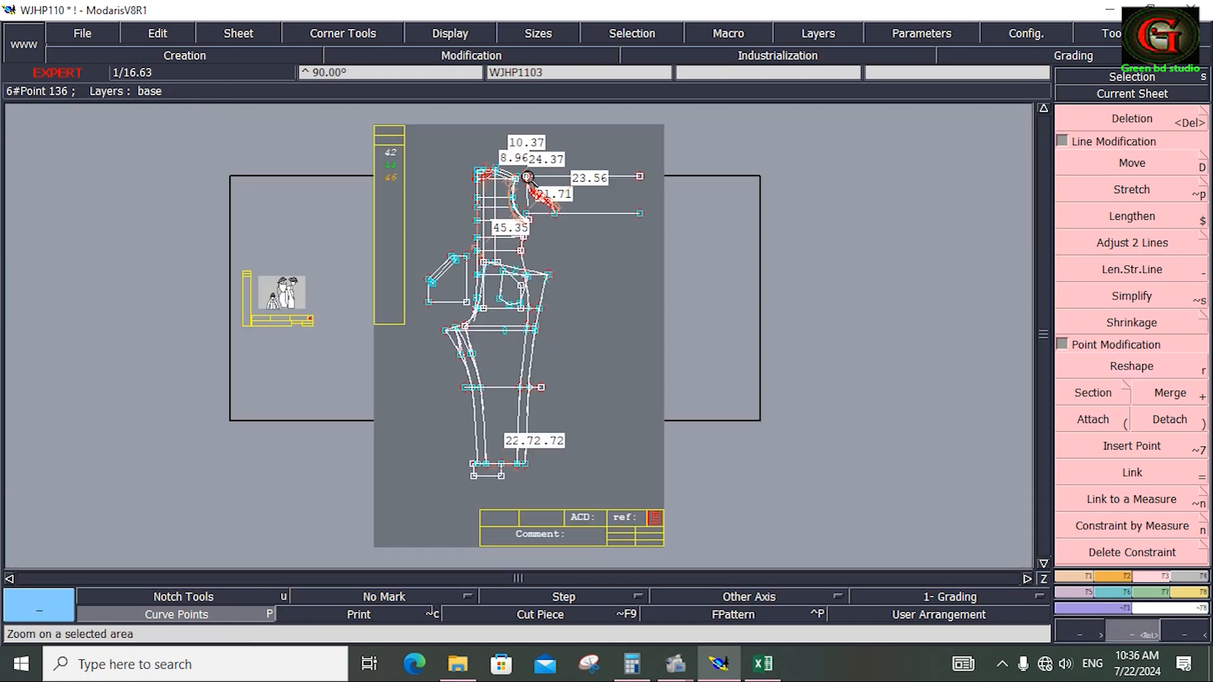
{"action": "left_click_drag", "start_coordinate": [524, 169], "coordinate": [561, 221]}
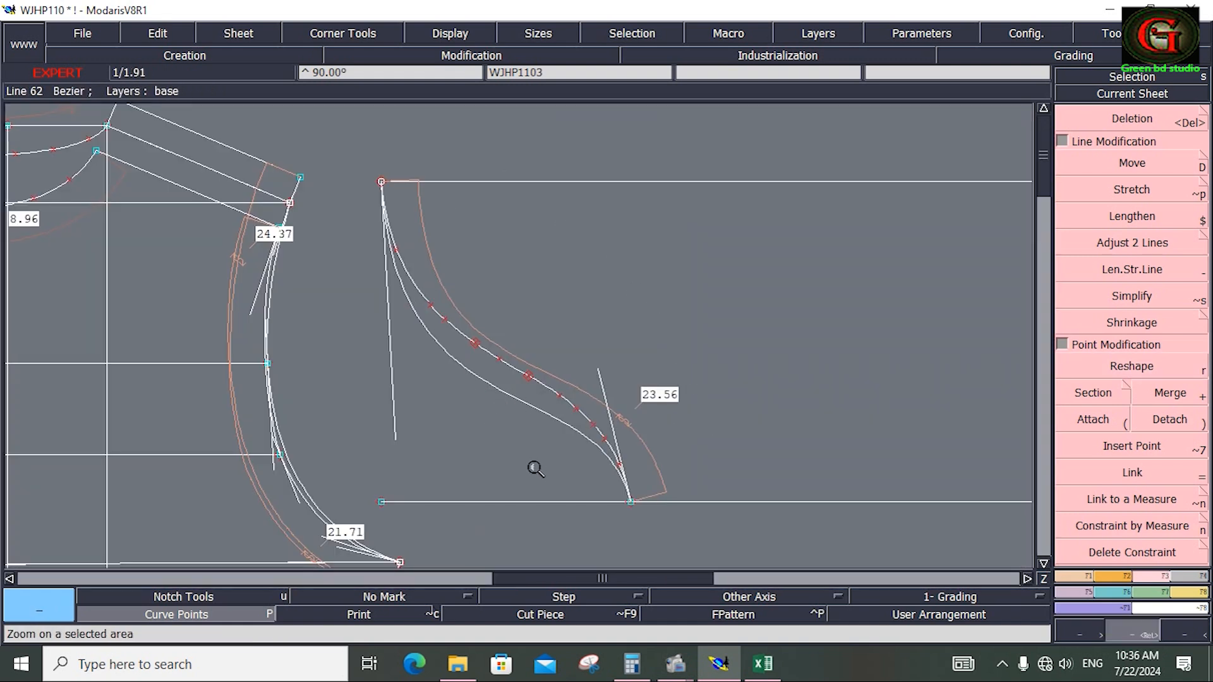
{"action": "left_click", "coordinate": [218, 614]}
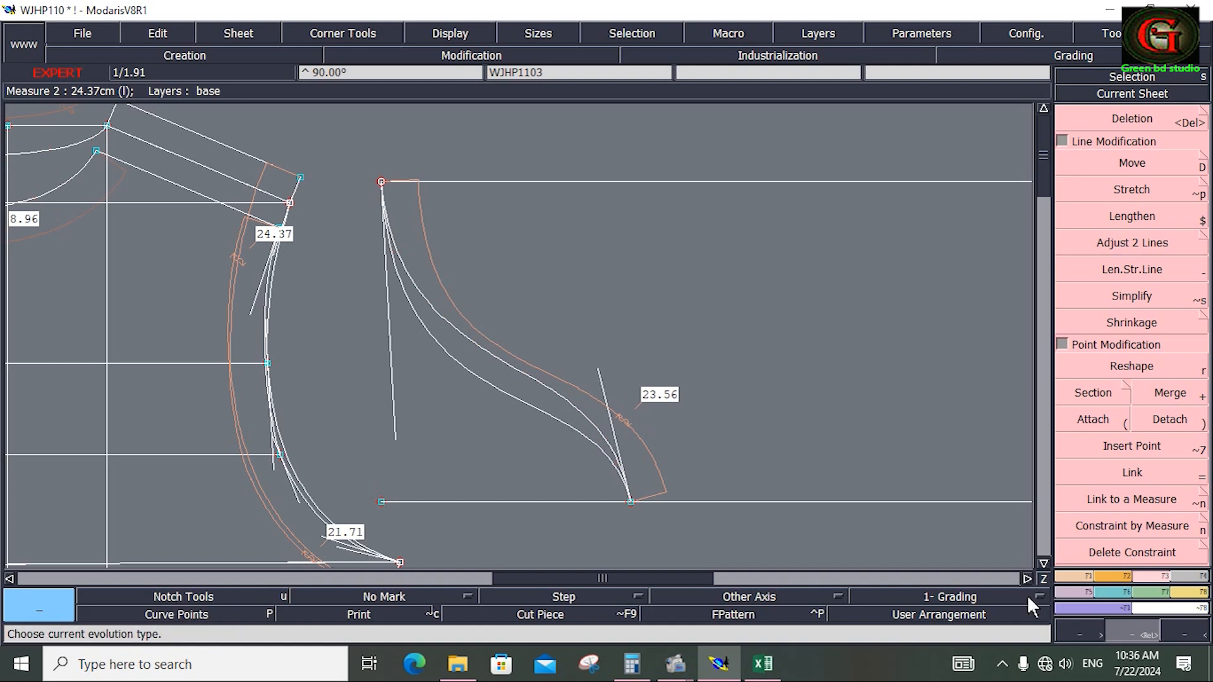
Place a single notch midway along the second cap curve and a double notch midway along the original cap curve.
{"action": "left_click", "coordinate": [1111, 576]}
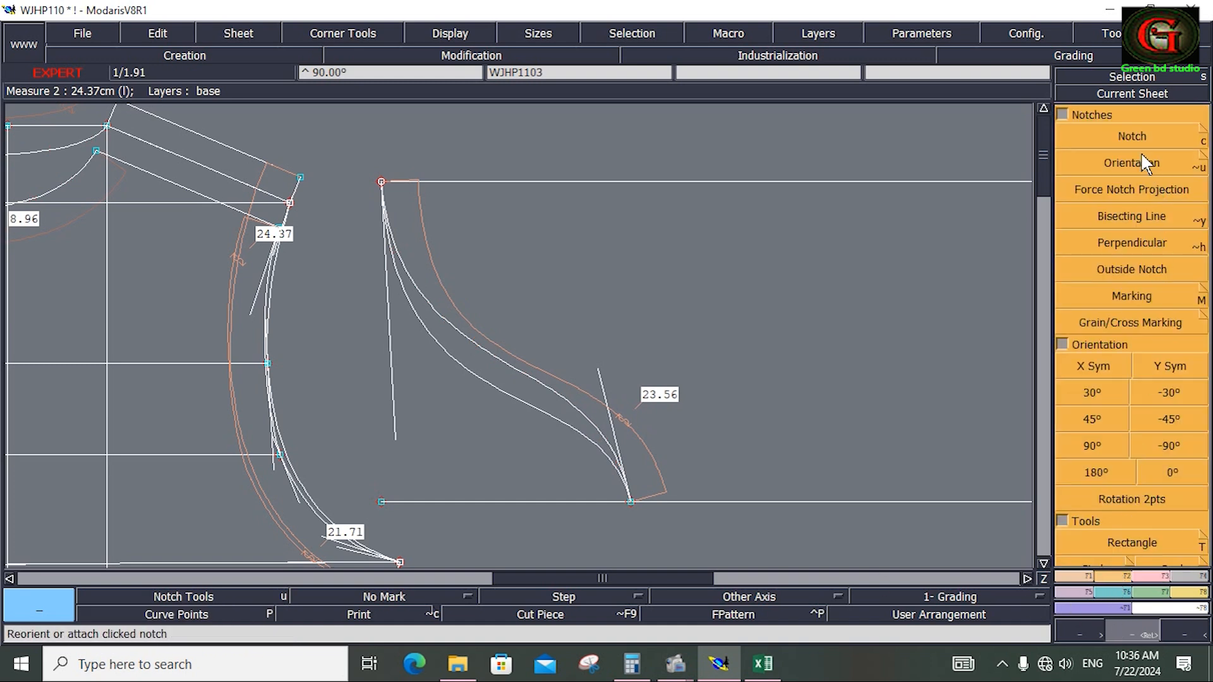
{"action": "left_click", "coordinate": [1135, 134]}
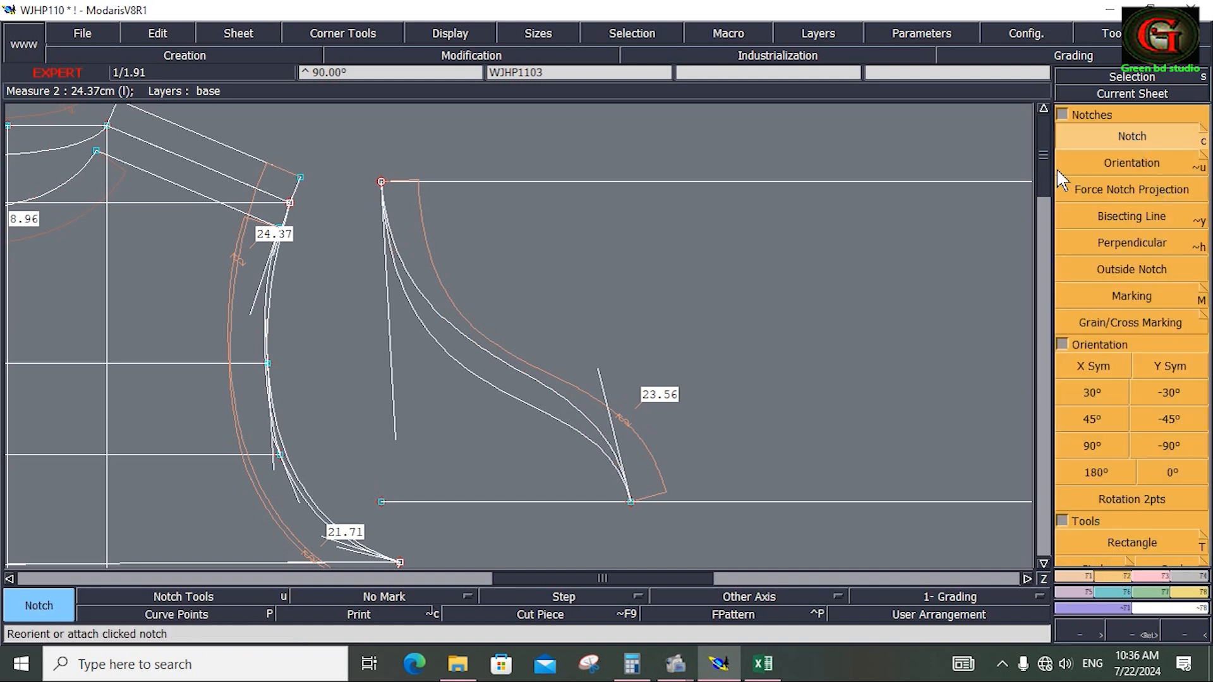
{"action": "left_click", "coordinate": [489, 352]}
{"action": "left_click", "coordinate": [479, 377]}
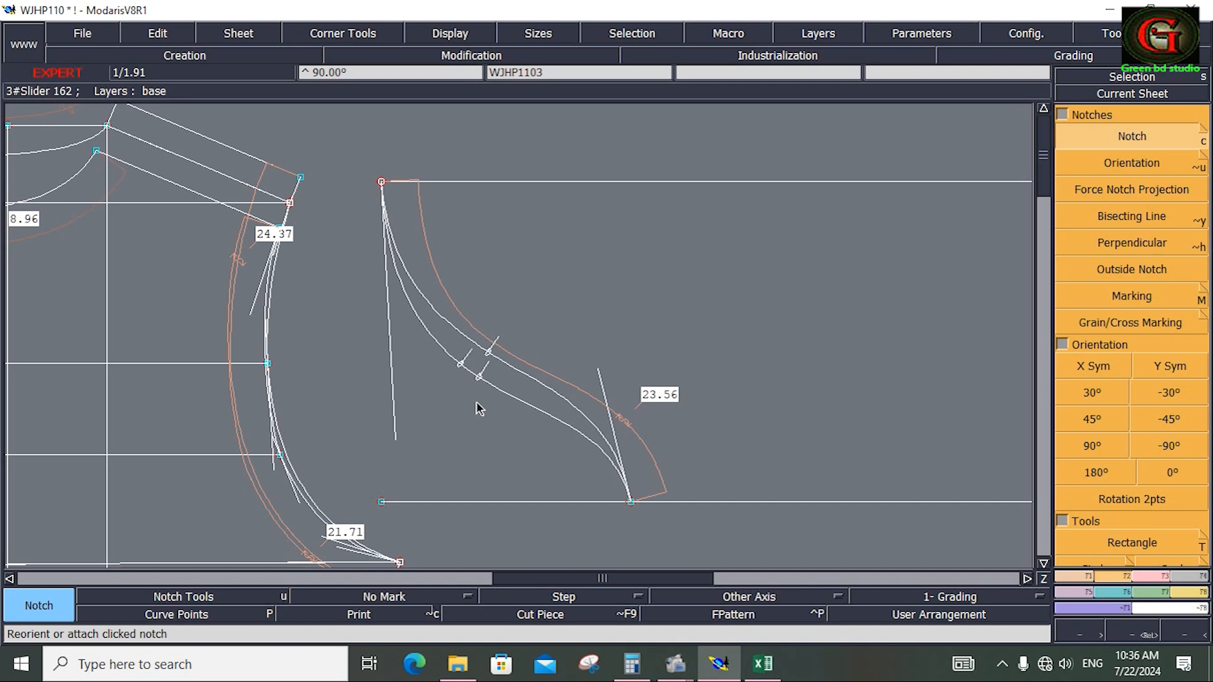
{"action": "key", "text": "d"}
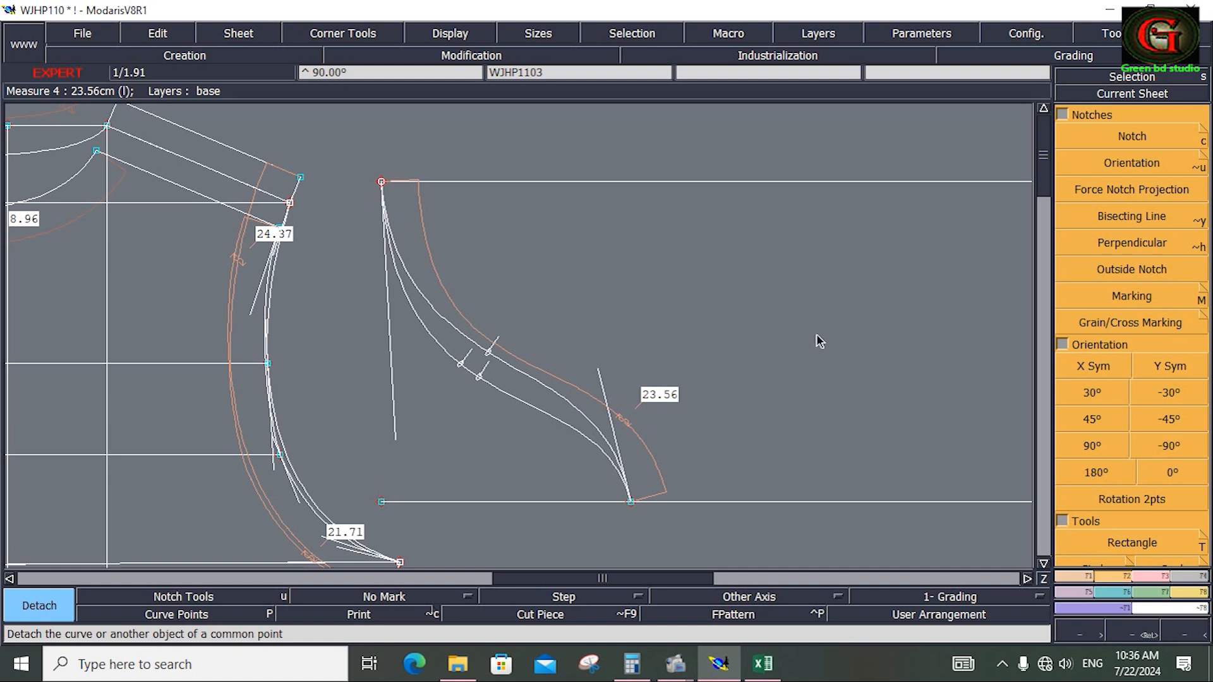
Add a dynamic length measure along the second sleeve cap curve from end to end and inspect its underarm end.
{"action": "key", "text": "Home"}
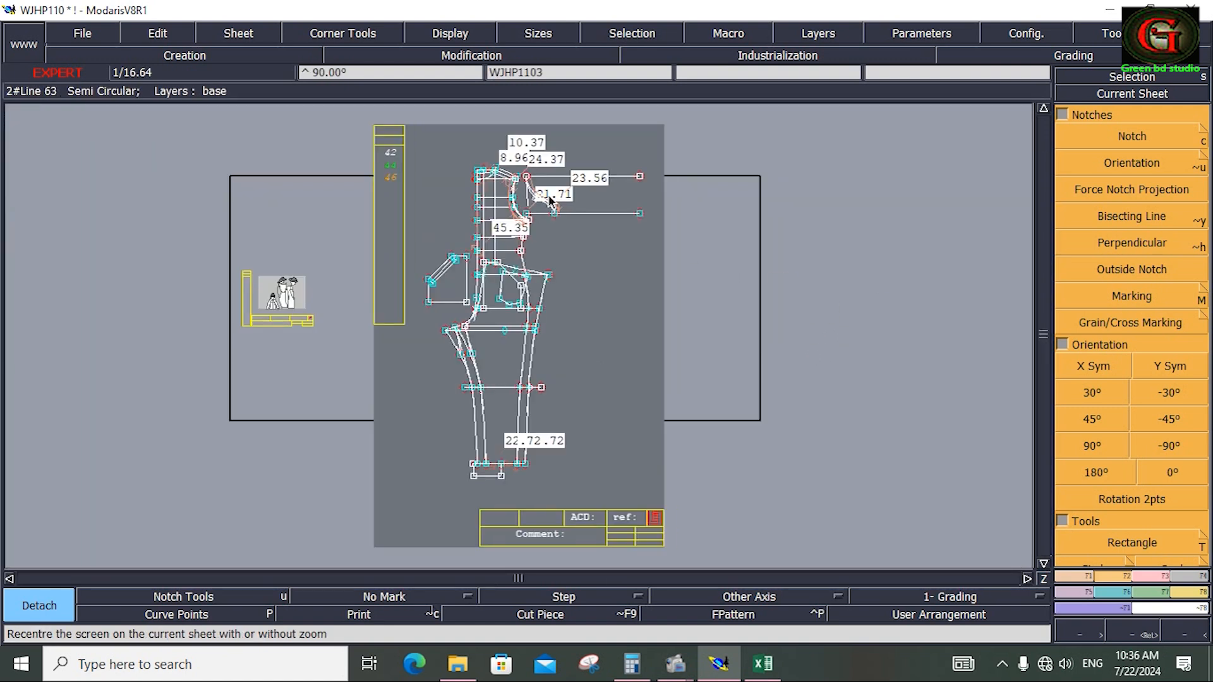
{"action": "key", "text": "z"}
{"action": "left_click_drag", "start_coordinate": [502, 151], "coordinate": [666, 233]}
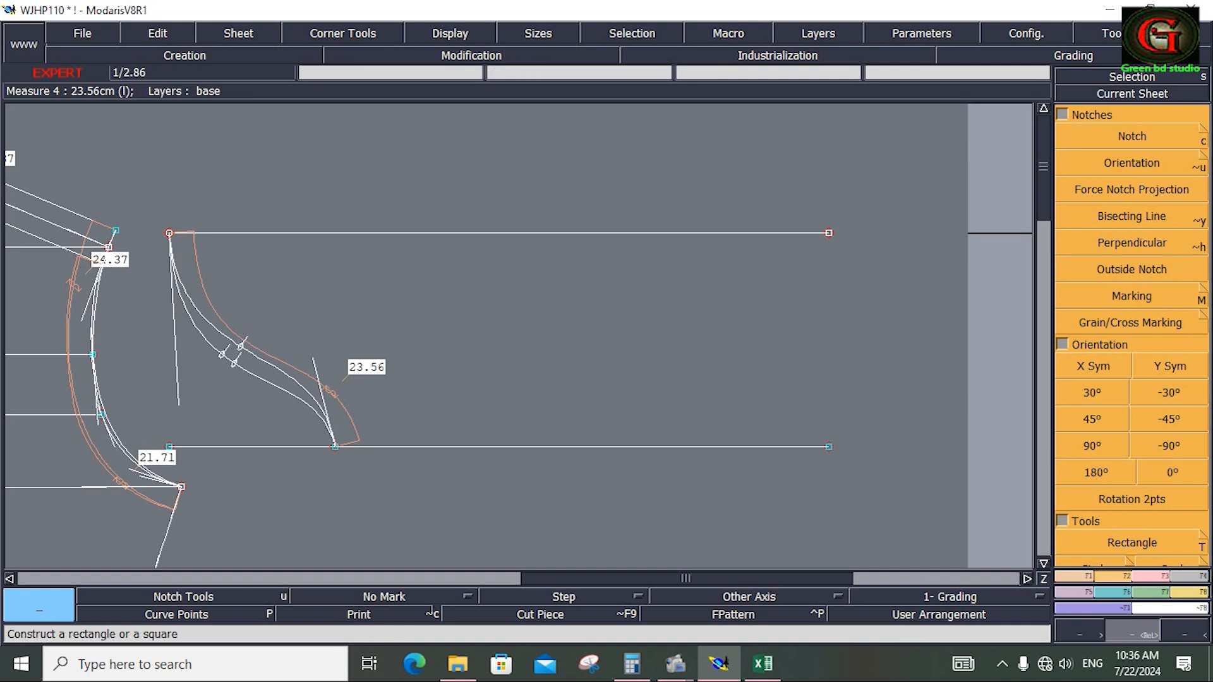
{"action": "left_click", "coordinate": [1194, 591]}
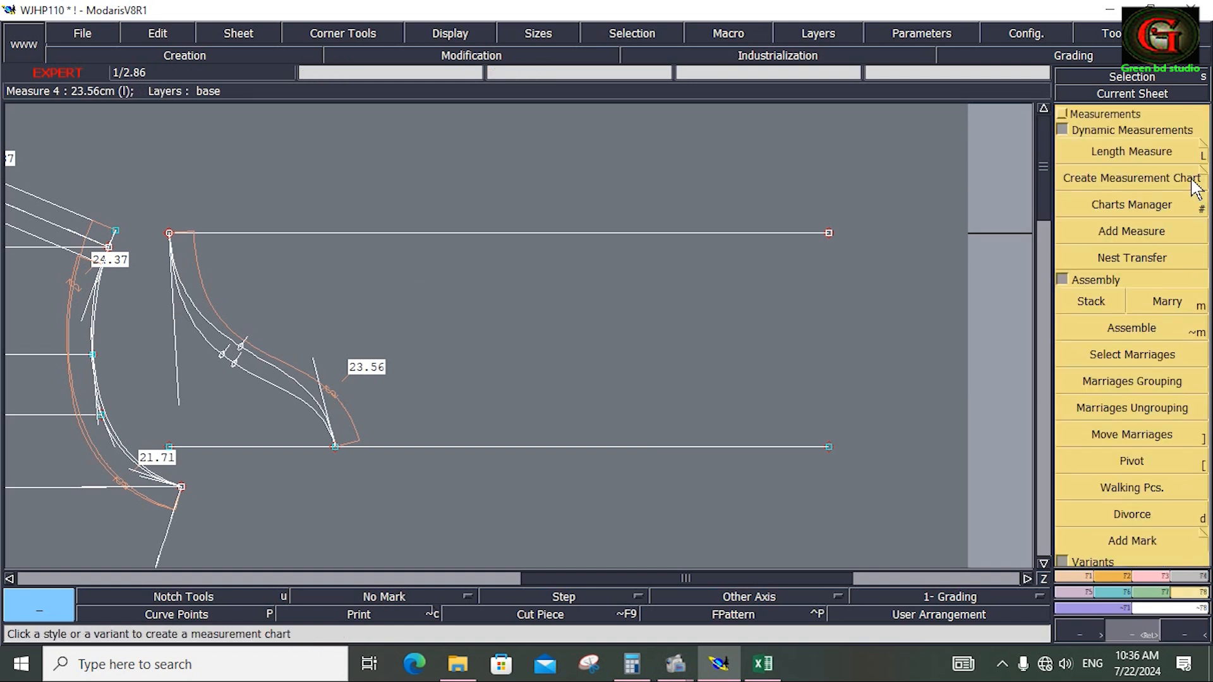
{"action": "key", "text": "l"}
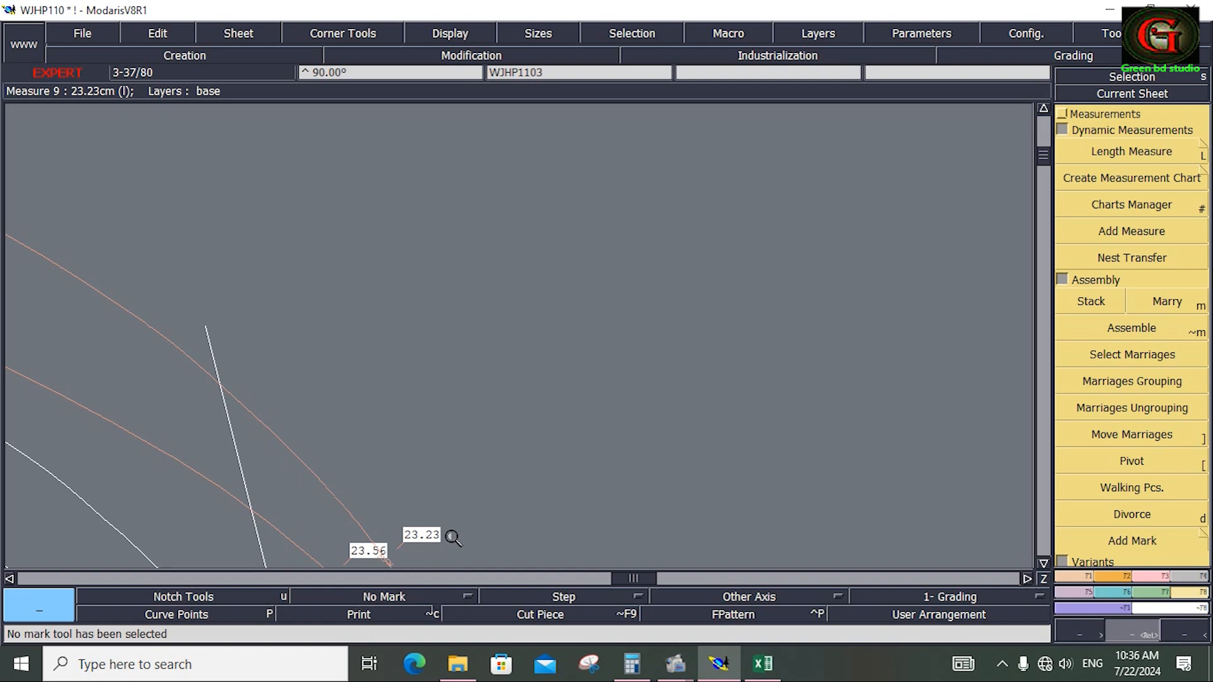
{"action": "scroll", "coordinate": [452, 537], "scroll_direction": "up", "scroll_amount": 1}
{"action": "scroll", "coordinate": [452, 532], "scroll_direction": "up", "scroll_amount": 1}
{"action": "scroll", "coordinate": [452, 532], "scroll_direction": "down", "scroll_amount": 1}
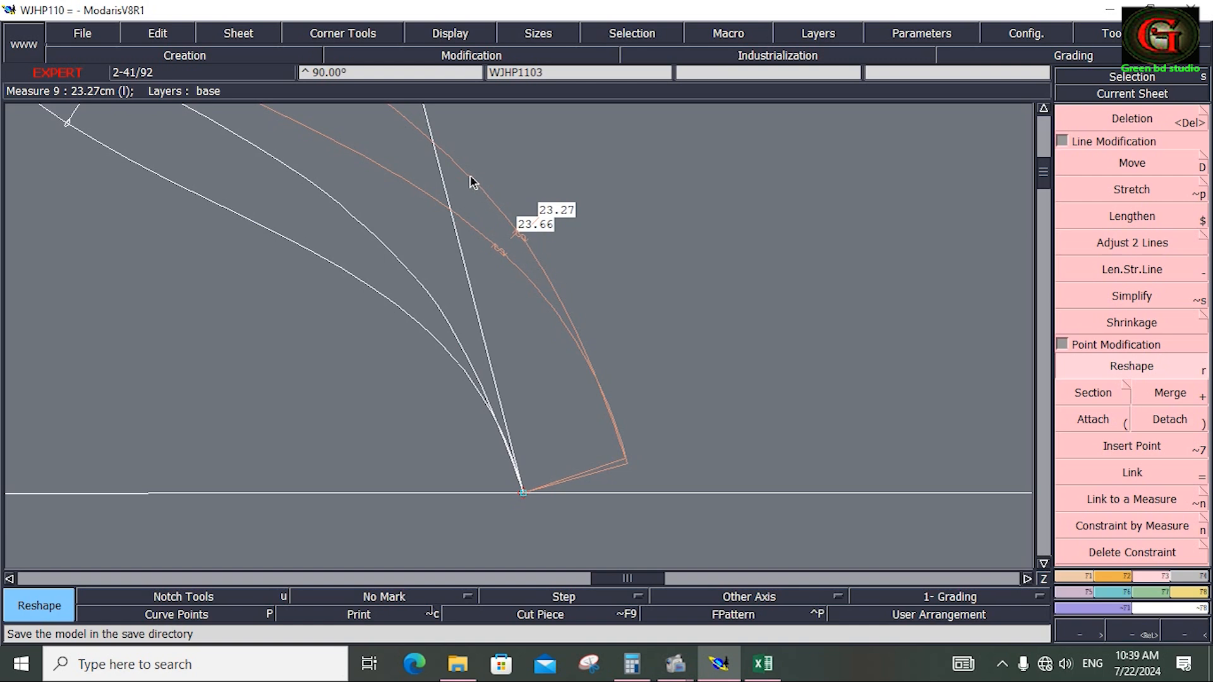
{"action": "left_click_drag", "start_coordinate": [470, 178], "coordinate": [597, 263]}
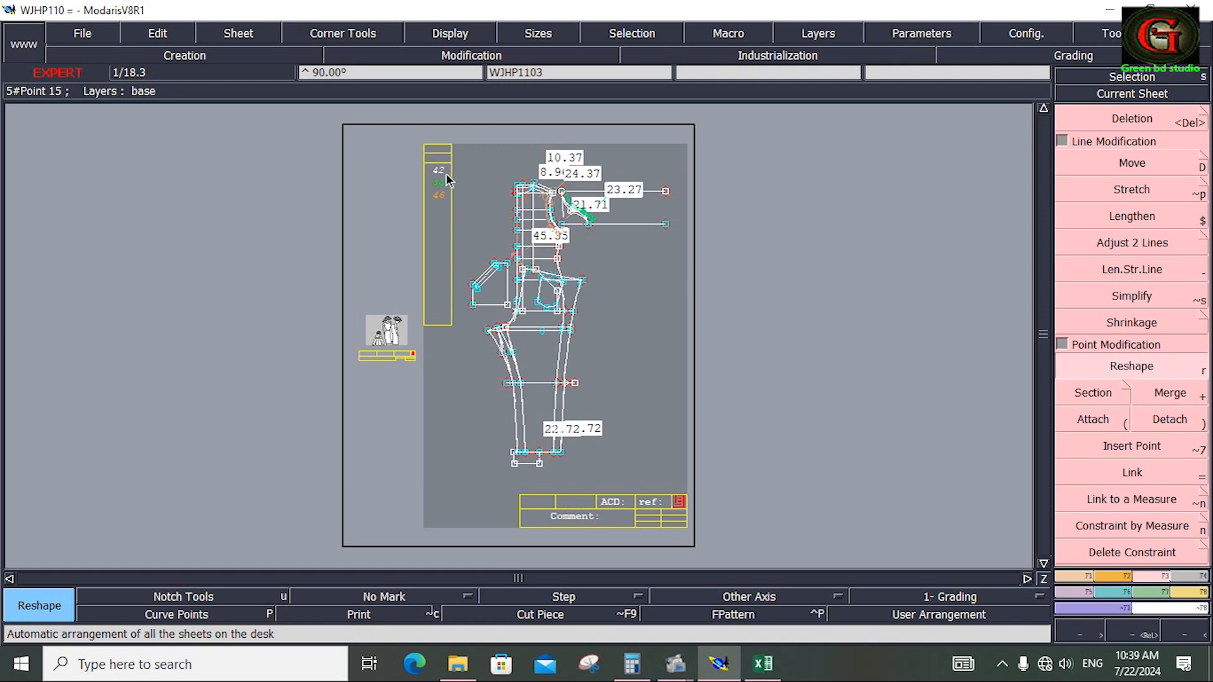
Save the model over the existing WJHP110.mdl file, continuing past the anomaly warnings.
{"action": "left_click", "coordinate": [80, 35]}
{"action": "left_click", "coordinate": [101, 102]}
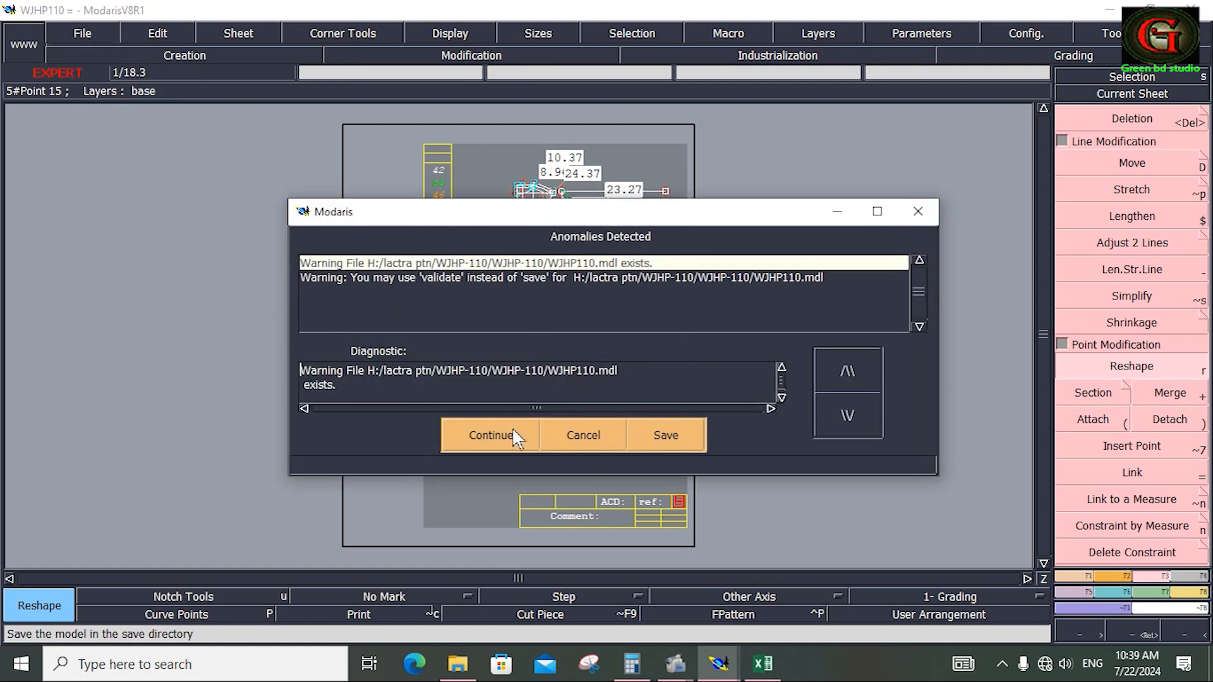
{"action": "left_click", "coordinate": [492, 436]}
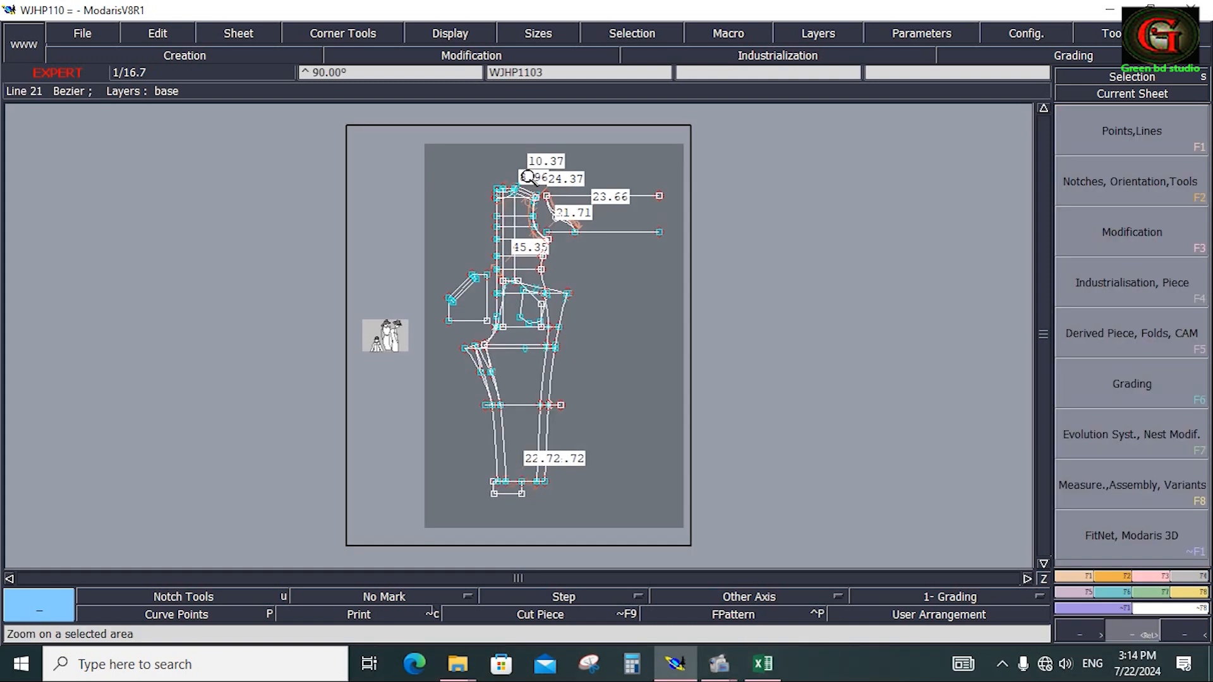
Switch to the WOMAN JUMP SUIT workbook in Excel and look up the FORE ARM row on the WJHP110W sheet.
{"action": "left_click_drag", "start_coordinate": [505, 181], "coordinate": [676, 271]}
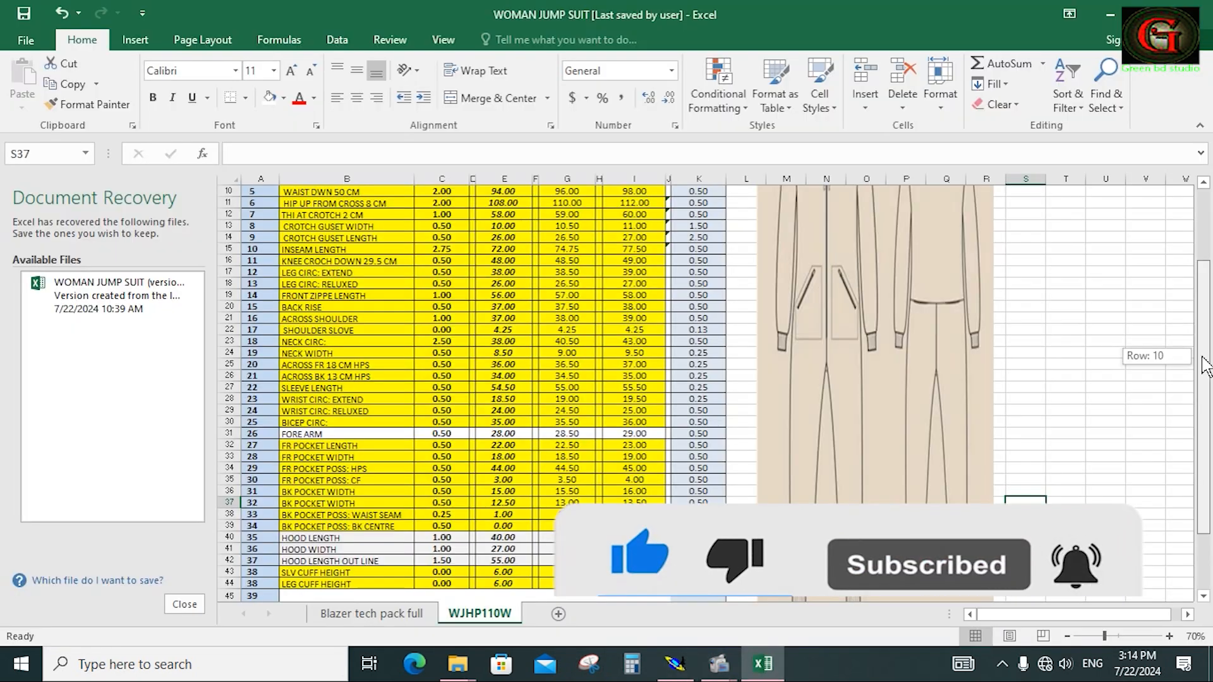
{"action": "scroll", "coordinate": [714, 392], "scroll_direction": "down", "scroll_amount": 3}
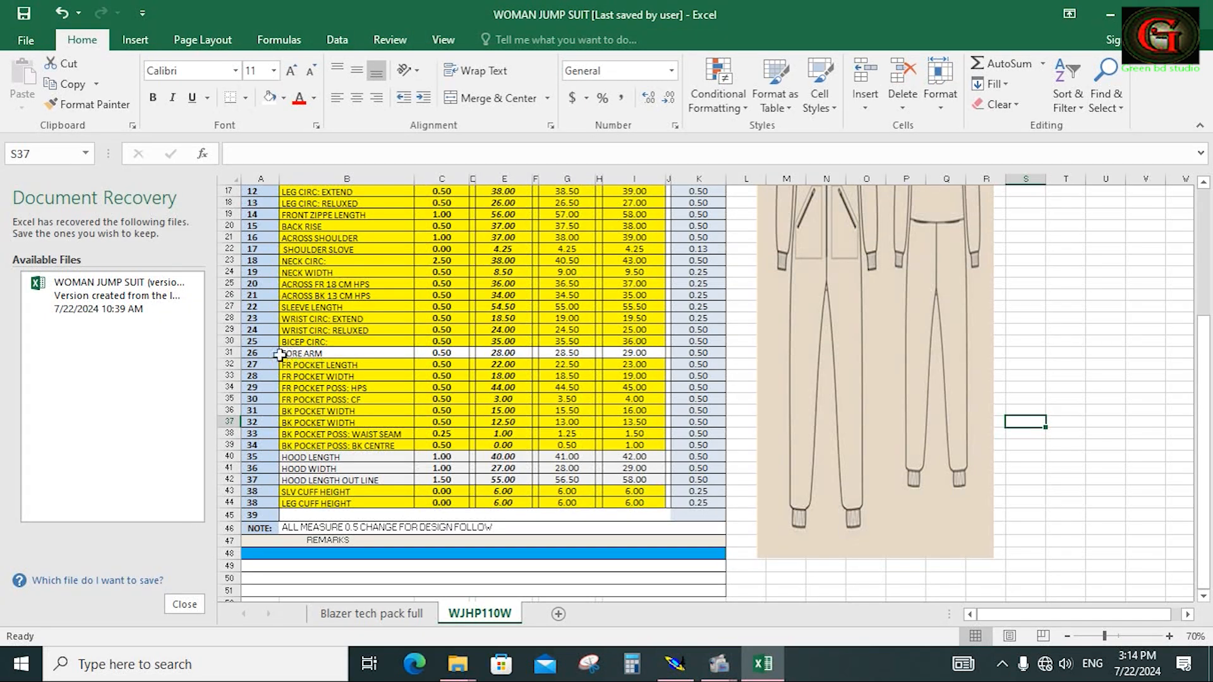
{"action": "left_click_drag", "start_coordinate": [278, 355], "coordinate": [629, 357]}
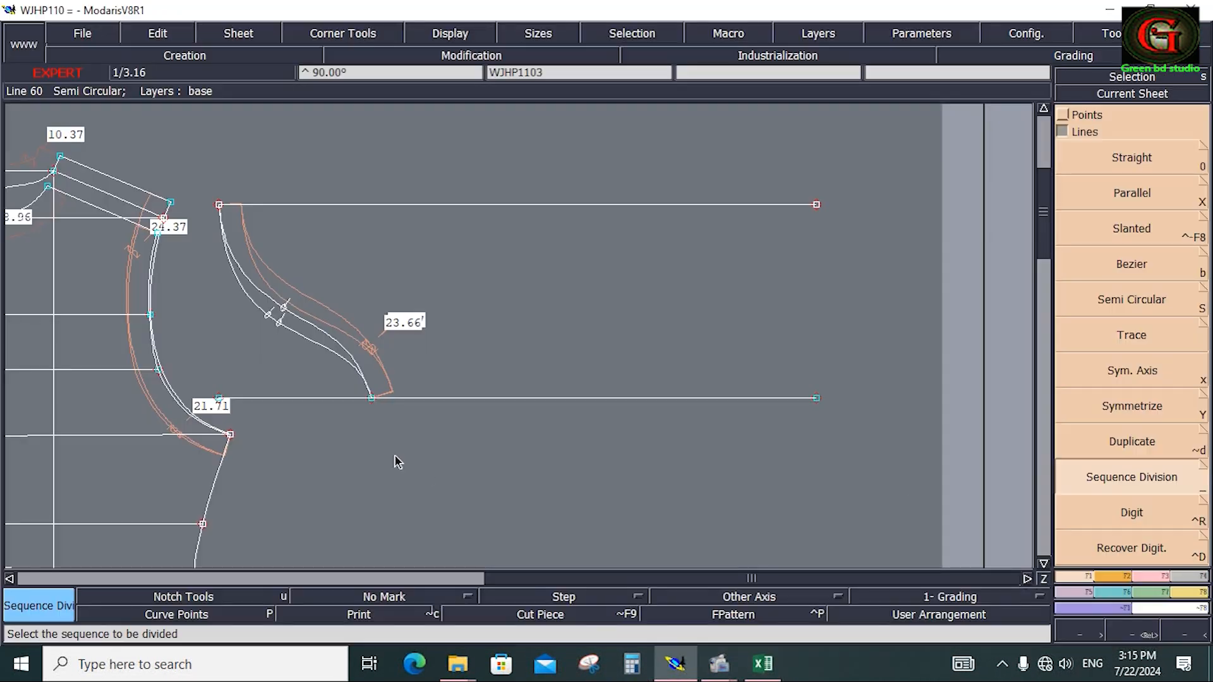
Try dividing the lower parallel line between the cap's underarm end and its far end, and drawing a Bezier line from the division point.
{"action": "left_click_drag", "start_coordinate": [378, 405], "coordinate": [816, 401]}
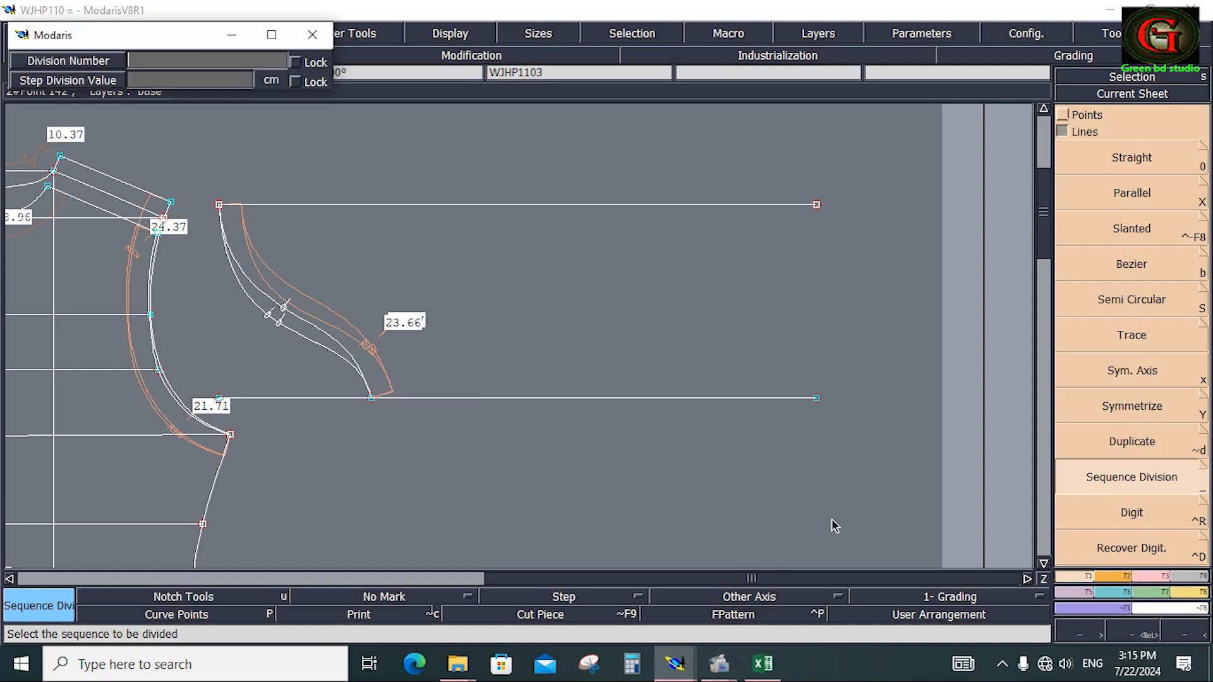
{"action": "key", "text": "Return"}
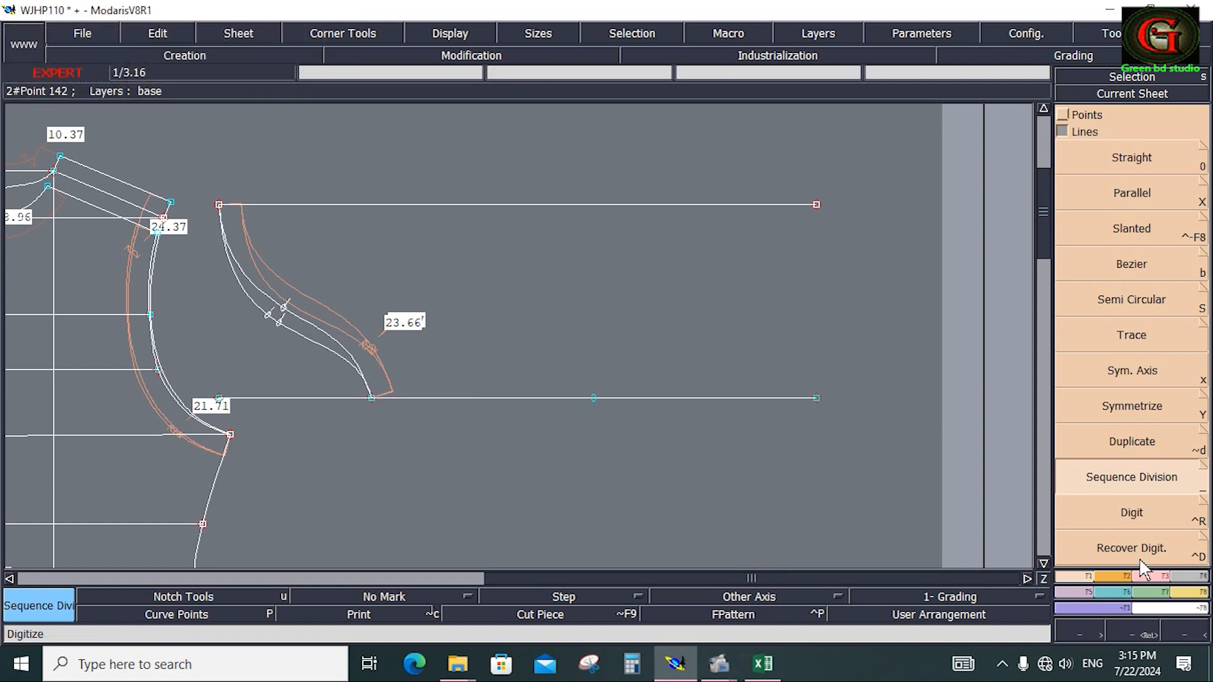
{"action": "left_click", "coordinate": [584, 256]}
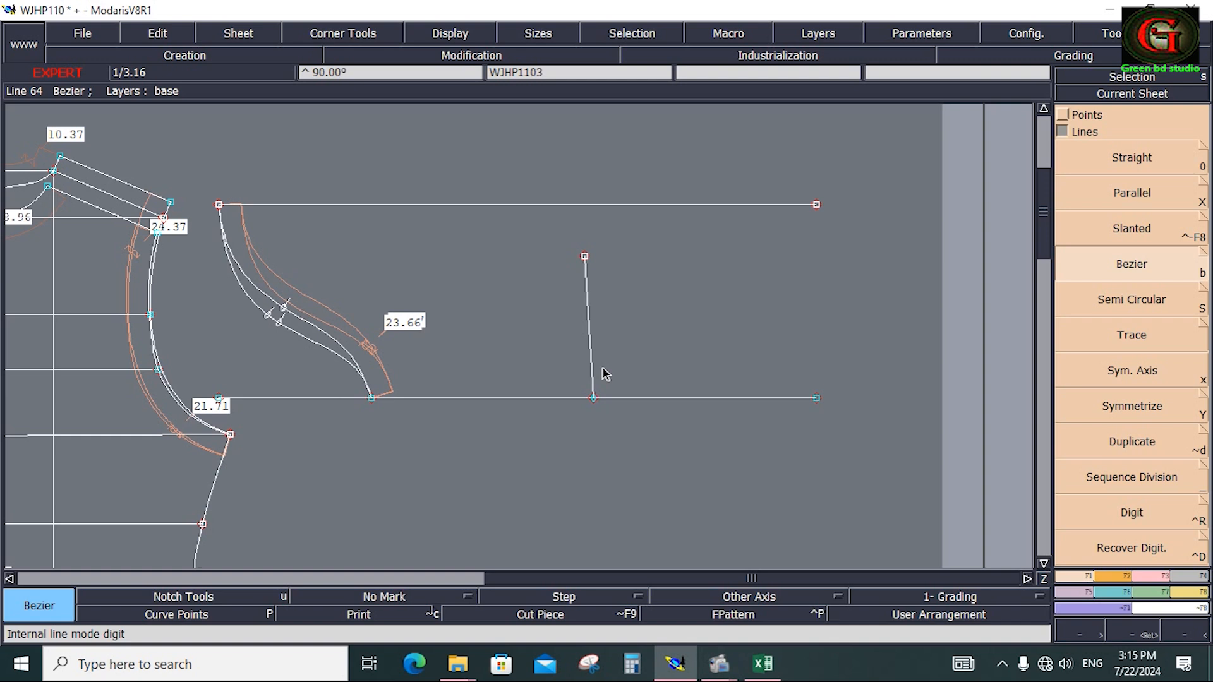
{"action": "key", "text": "ctrl+z"}
{"action": "key", "text": "ctrl+z"}
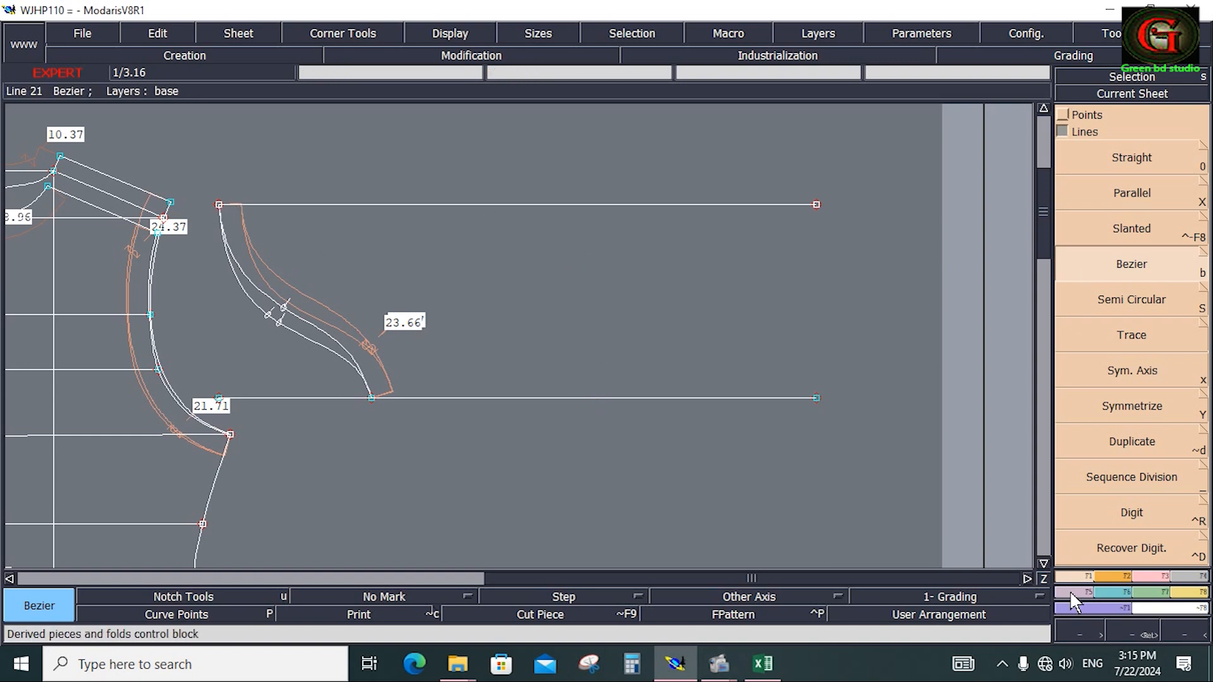
Divide the upper parallel line into 2 equal parts from the cap's top point to its far end.
{"action": "left_click", "coordinate": [1131, 481]}
{"action": "left_click", "coordinate": [259, 214]}
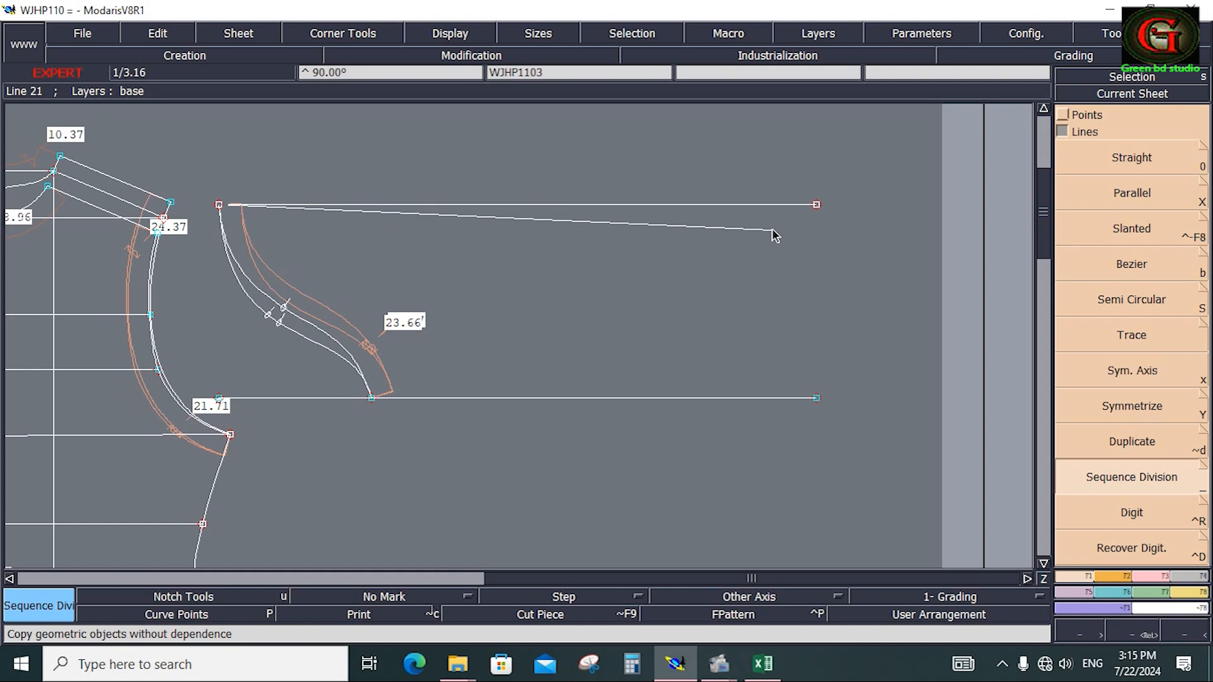
{"action": "left_click", "coordinate": [816, 205]}
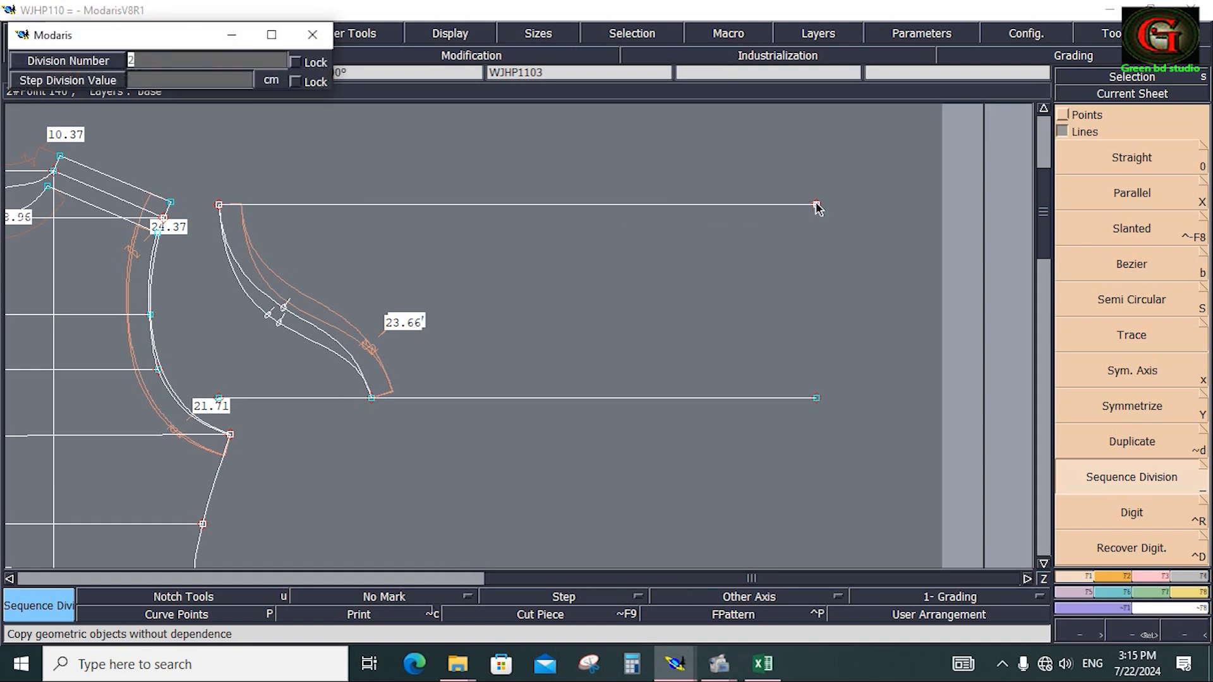
{"action": "key", "text": "Return"}
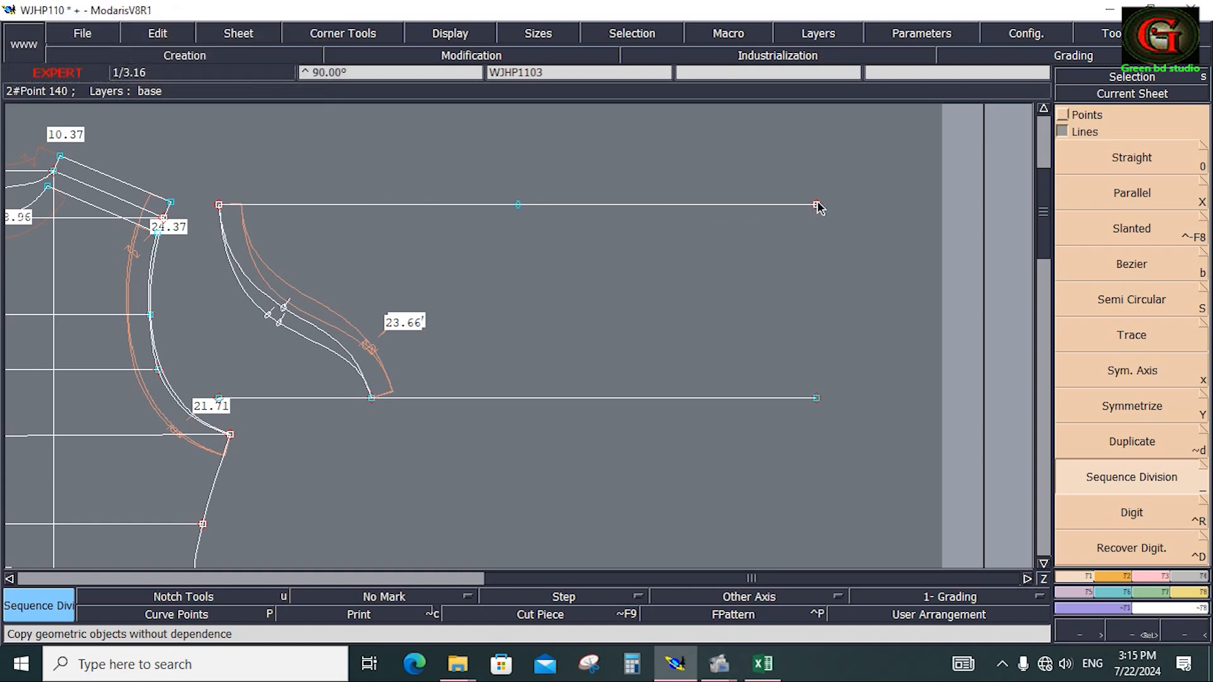
Draw a vertical line from the division point at the middle of the upper parallel line down past the lower parallel line.
{"action": "left_click", "coordinate": [1121, 273]}
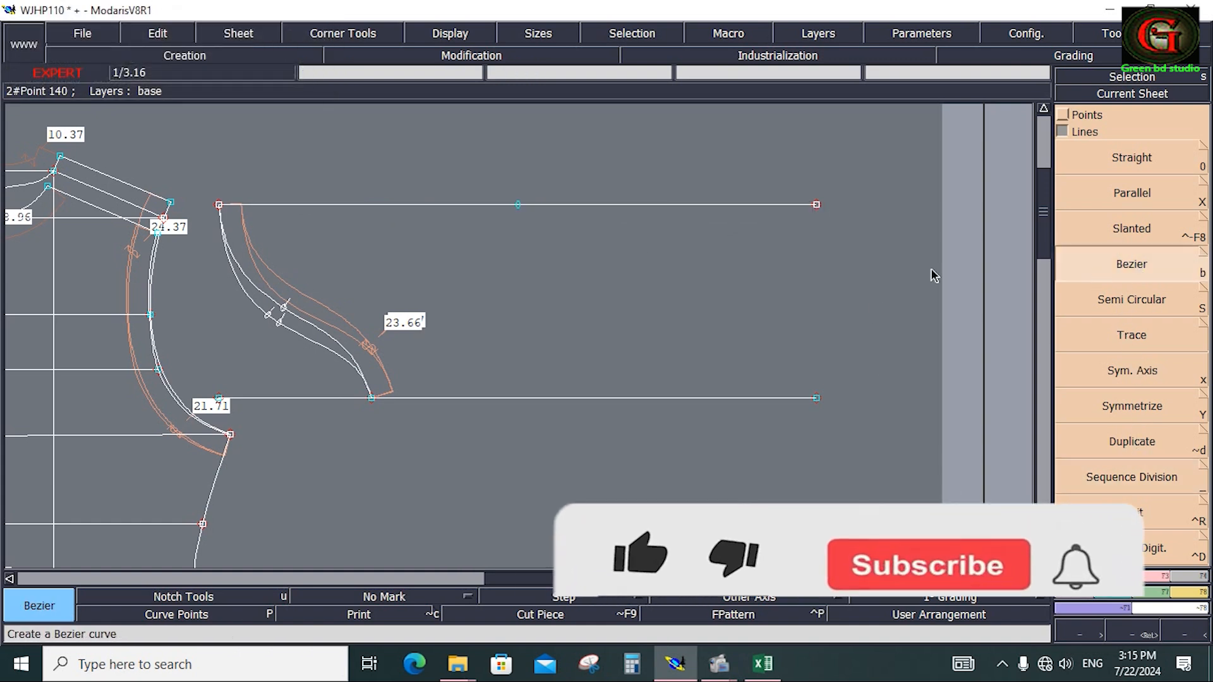
{"action": "left_click", "coordinate": [520, 206]}
{"action": "left_click", "coordinate": [483, 466], "text": "ctrl"}
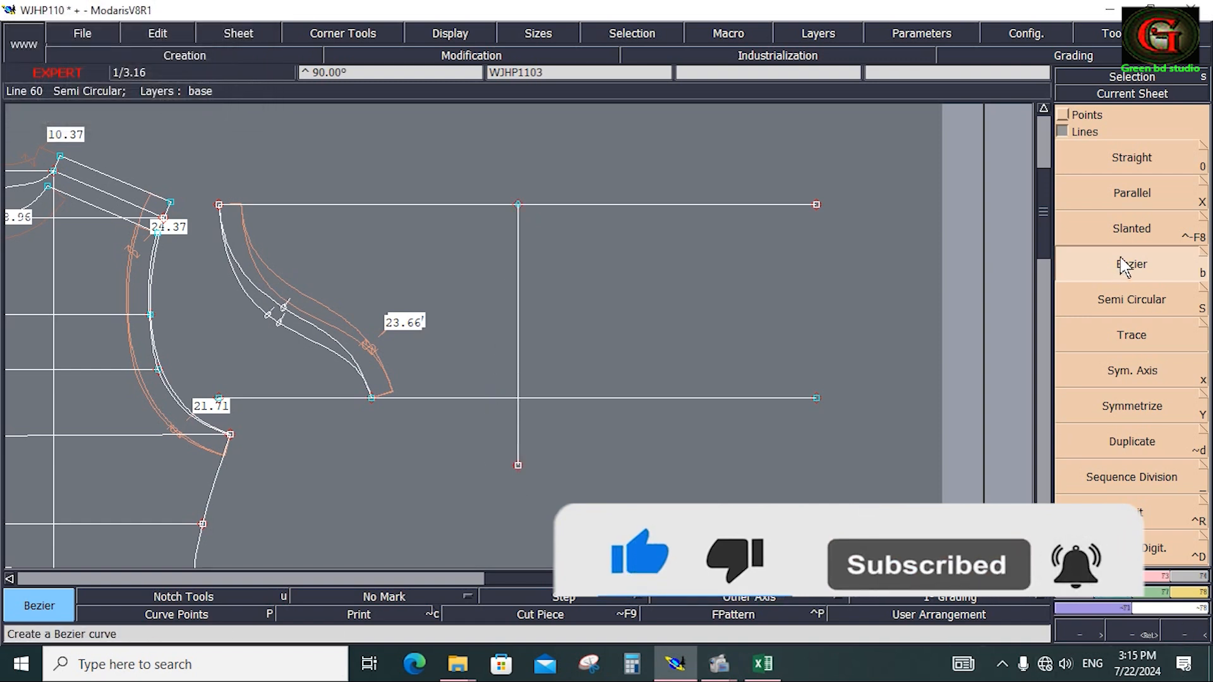
Place a developed point on the vertical line, 14 cm below the upper parallel line.
{"action": "left_click", "coordinate": [1144, 482]}
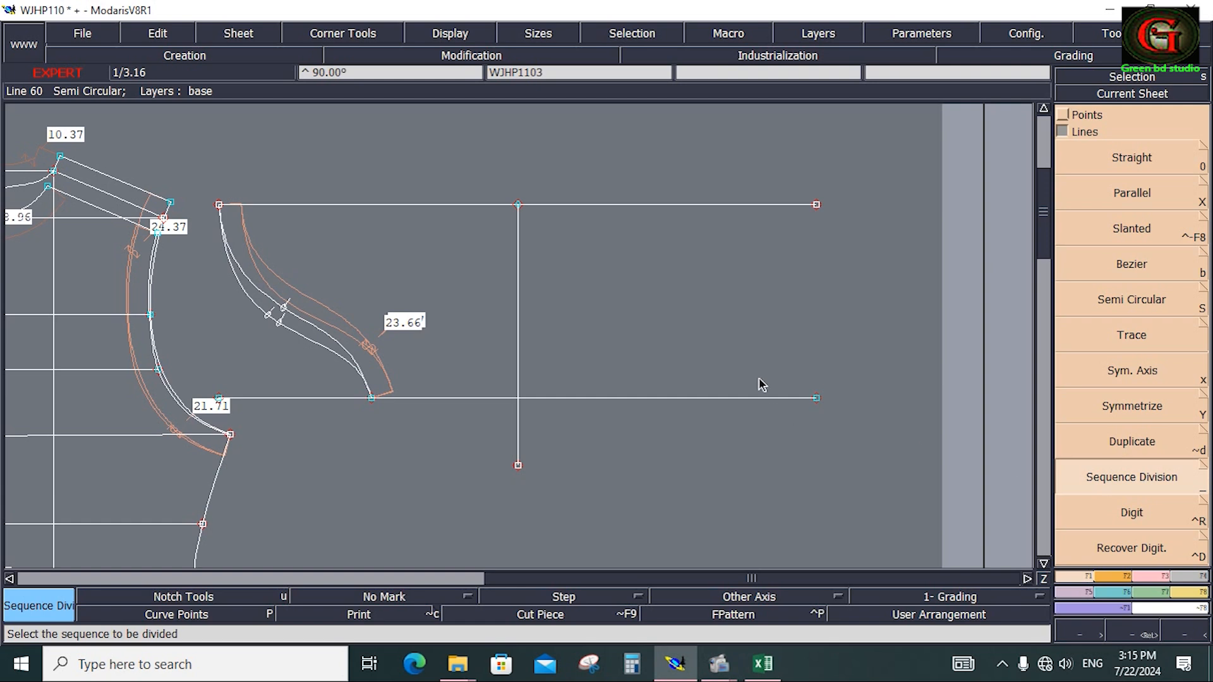
{"action": "left_click", "coordinate": [1062, 115]}
{"action": "left_click", "coordinate": [1132, 166]}
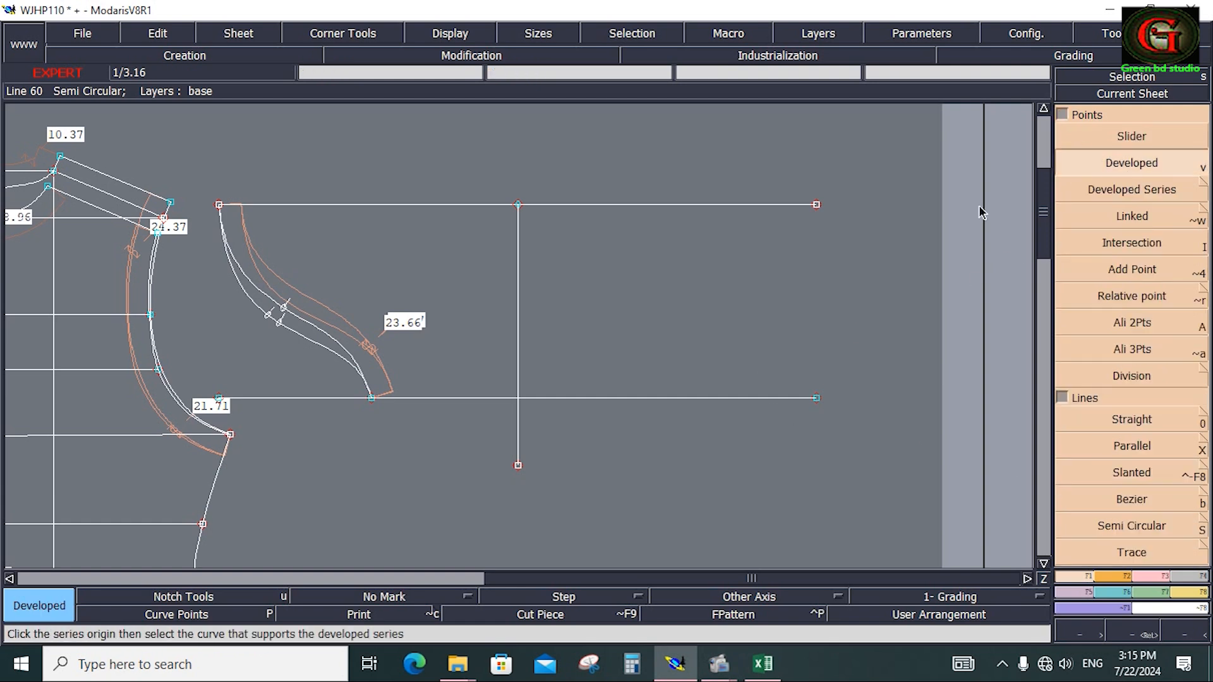
{"action": "left_click", "coordinate": [519, 207]}
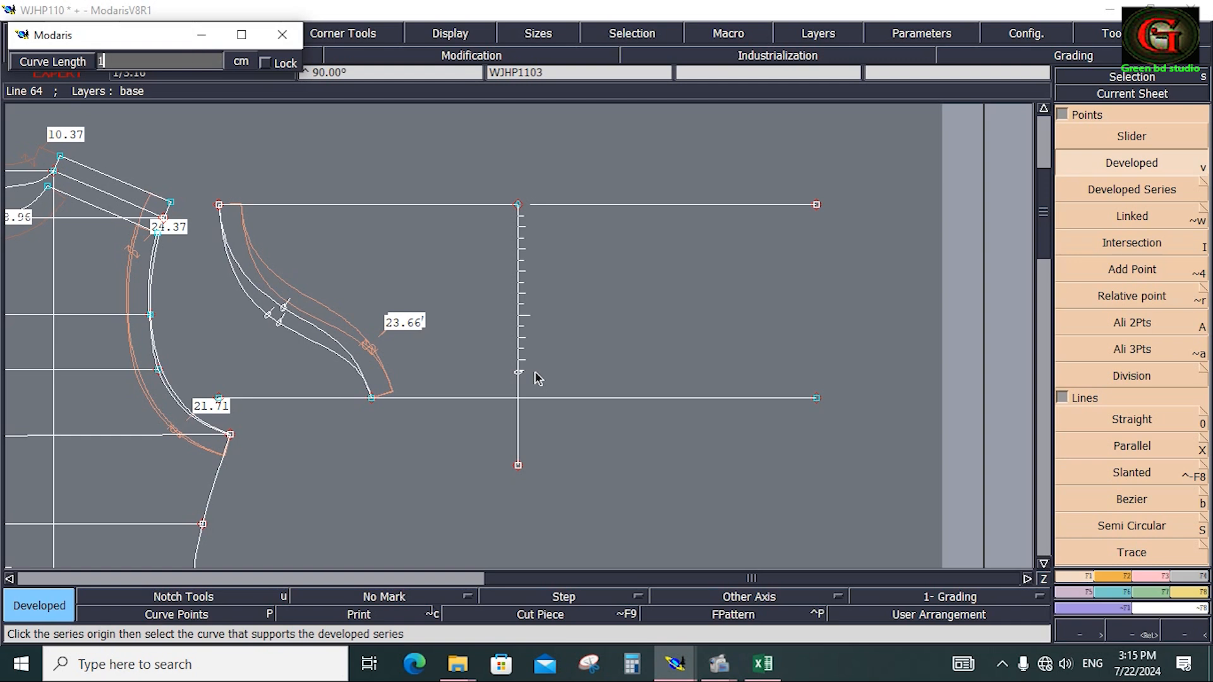
{"action": "left_click", "coordinate": [537, 378]}
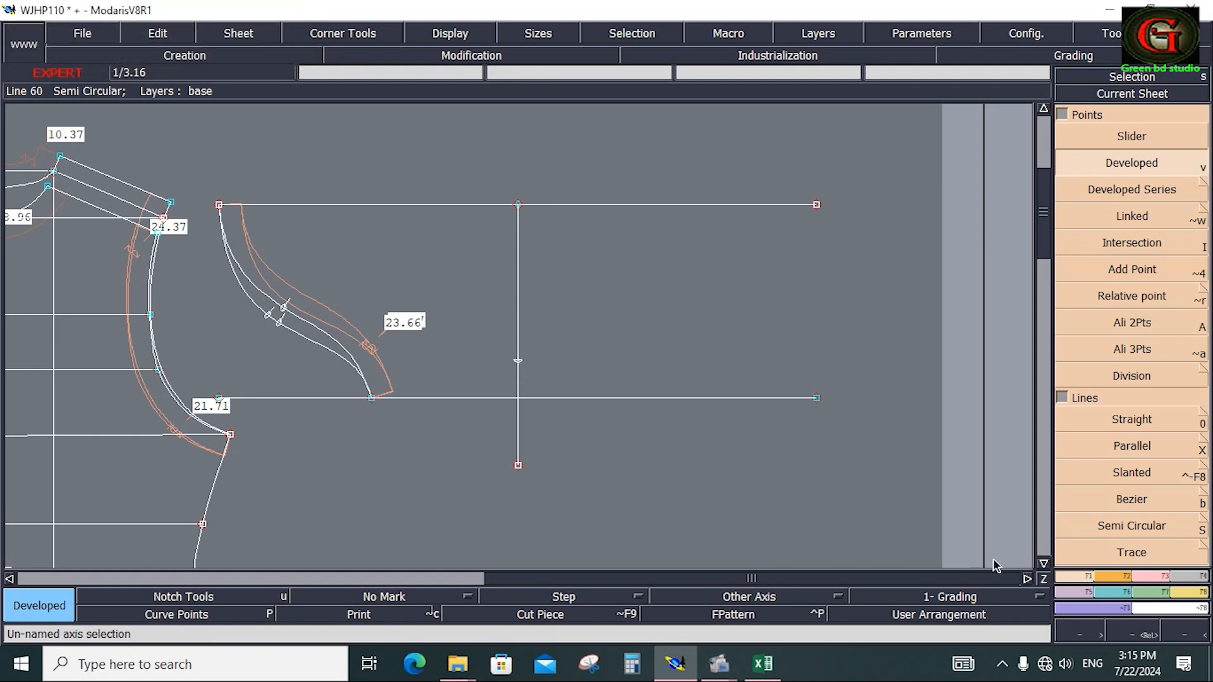
Draw the underarm seam as a Bezier line from the cap's underarm end through the 14 cm point, continuing horizontally to the sleeve's far end.
{"action": "left_click", "coordinate": [1131, 500]}
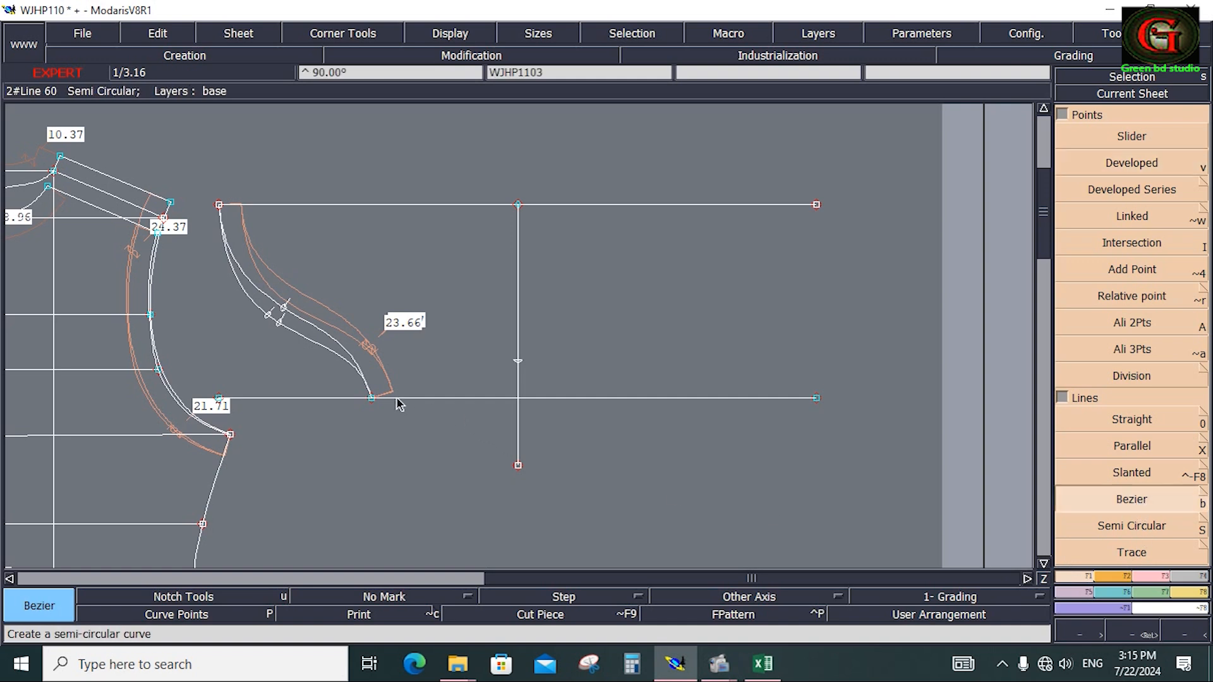
{"action": "left_click", "coordinate": [371, 398]}
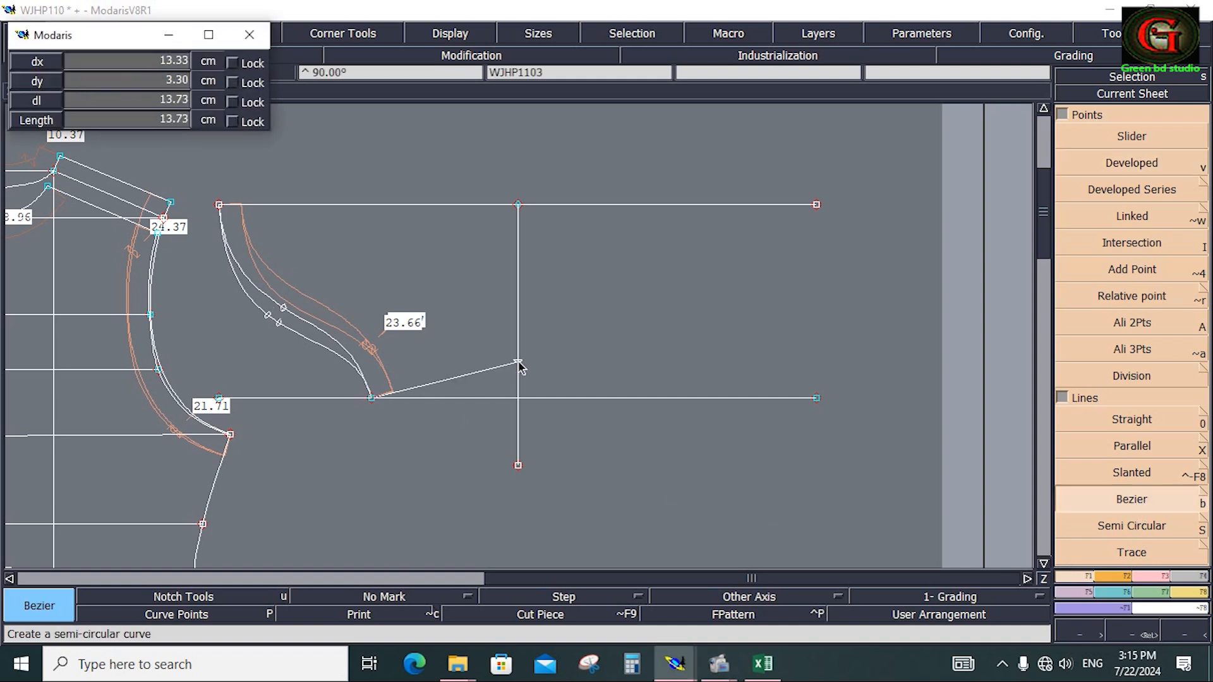
{"action": "left_click", "coordinate": [518, 361], "text": "ctrl"}
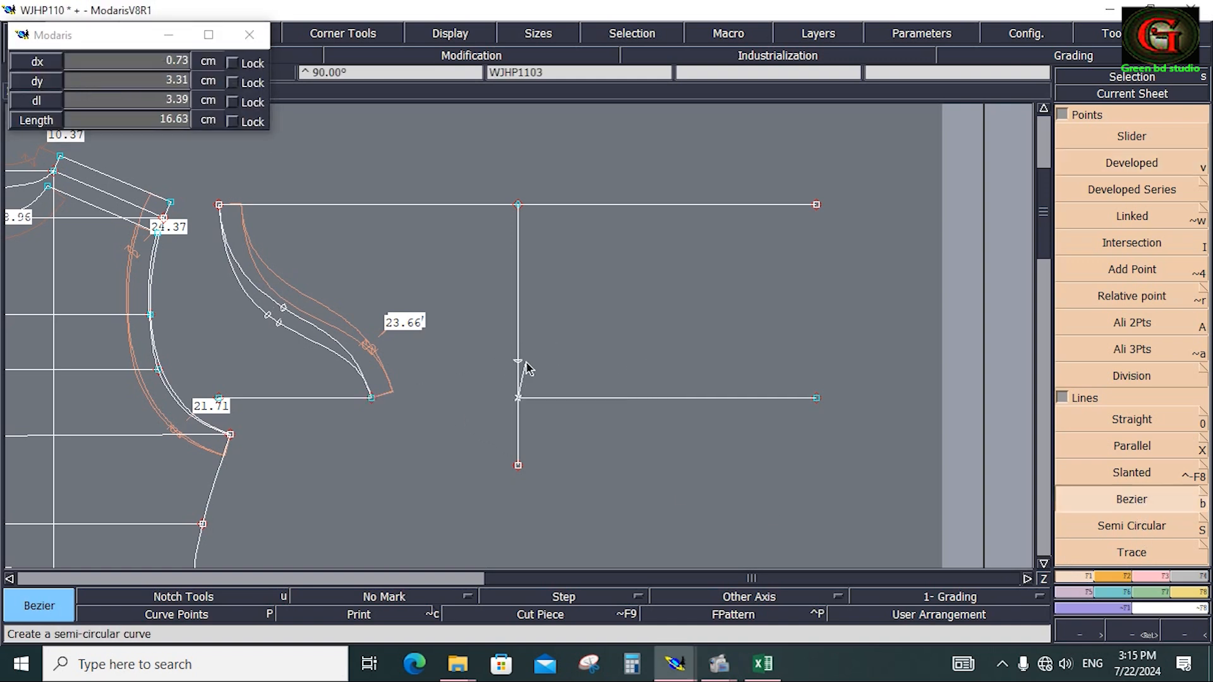
{"action": "key", "text": "ctrl+z"}
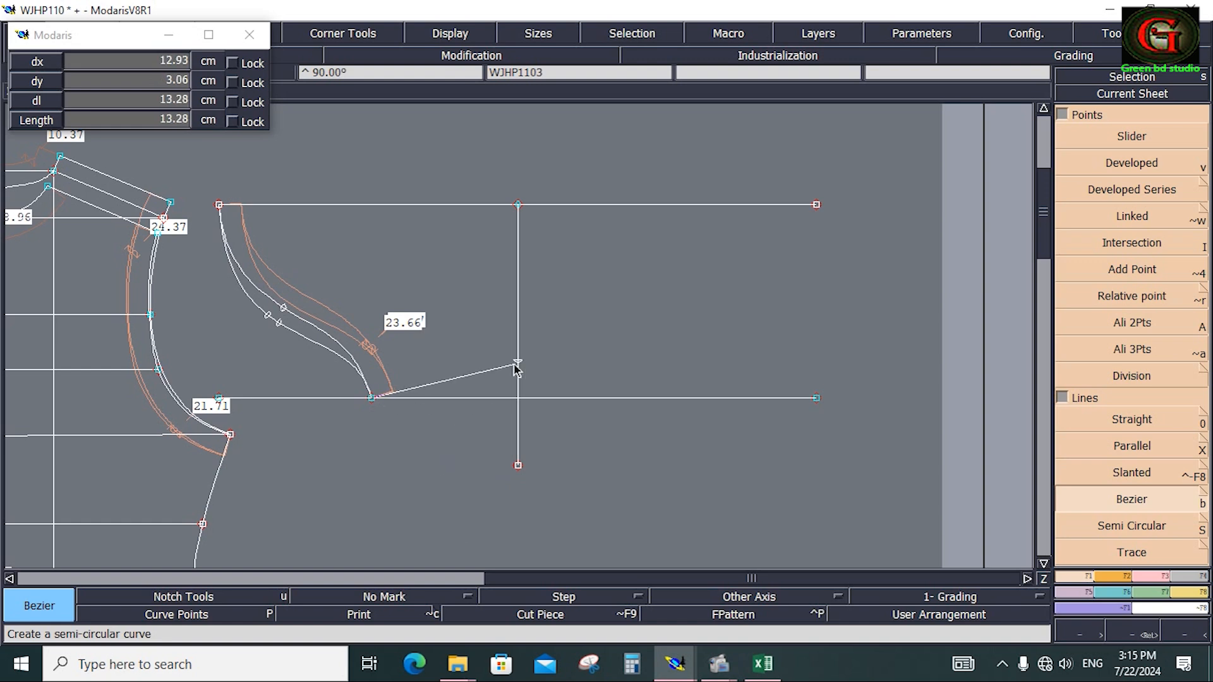
{"action": "left_click", "coordinate": [518, 362]}
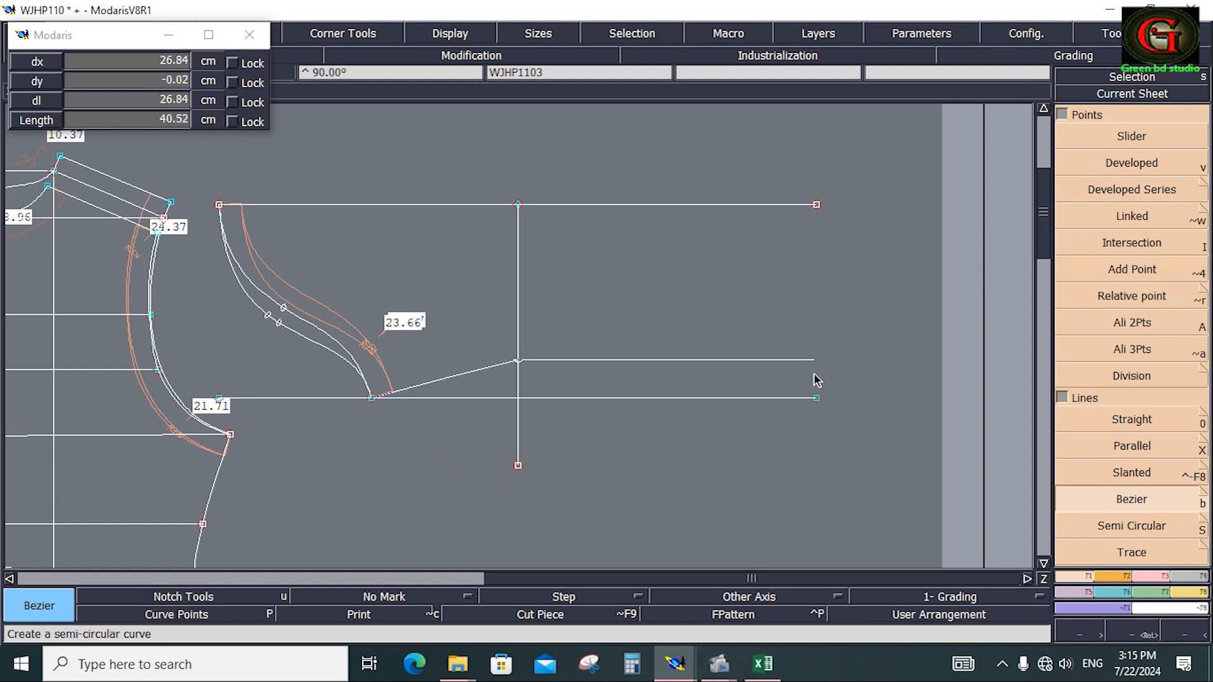
{"action": "right_click", "coordinate": [824, 374], "text": "ctrl"}
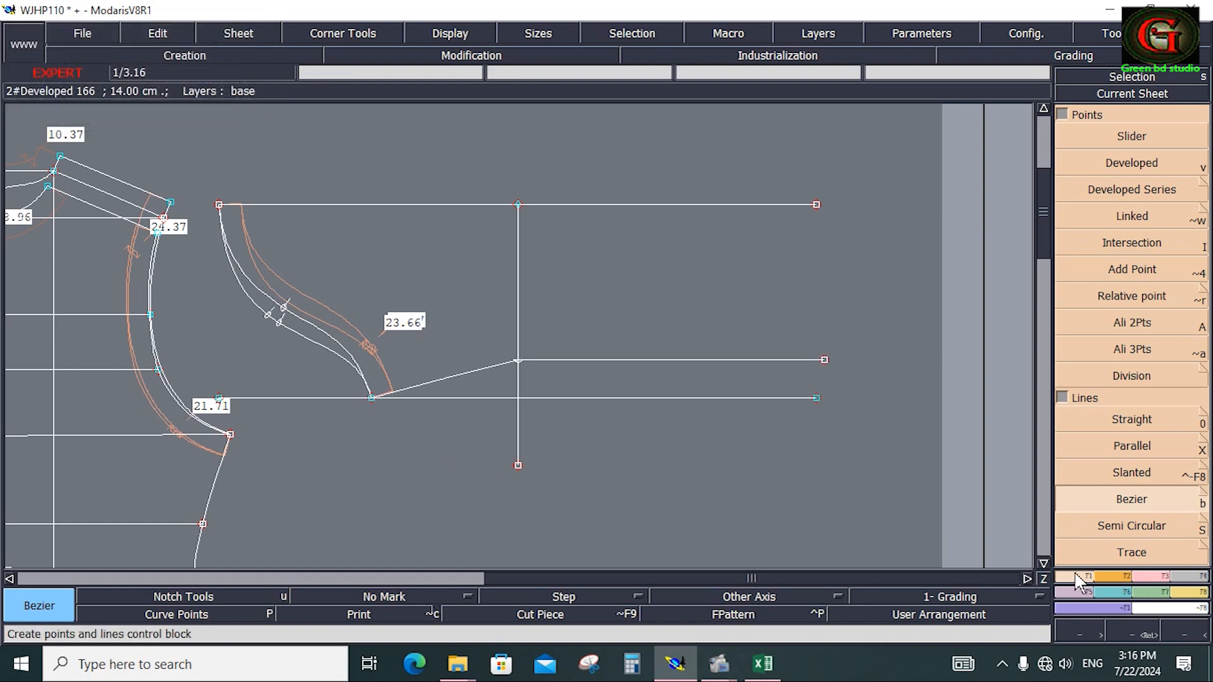
Join the upper line's far end to the underarm seam's end with a hem line and align its two ends vertically.
{"action": "left_click", "coordinate": [816, 205]}
{"action": "right_click", "coordinate": [825, 359], "text": "ctrl"}
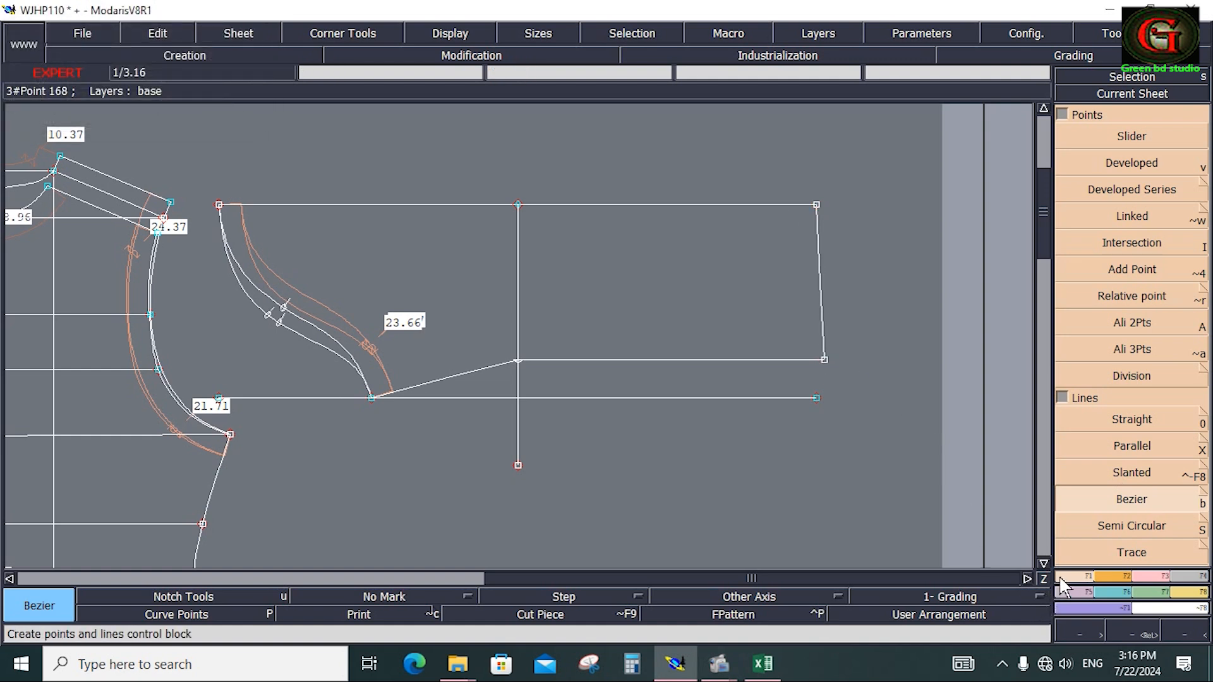
{"action": "left_click", "coordinate": [1086, 323]}
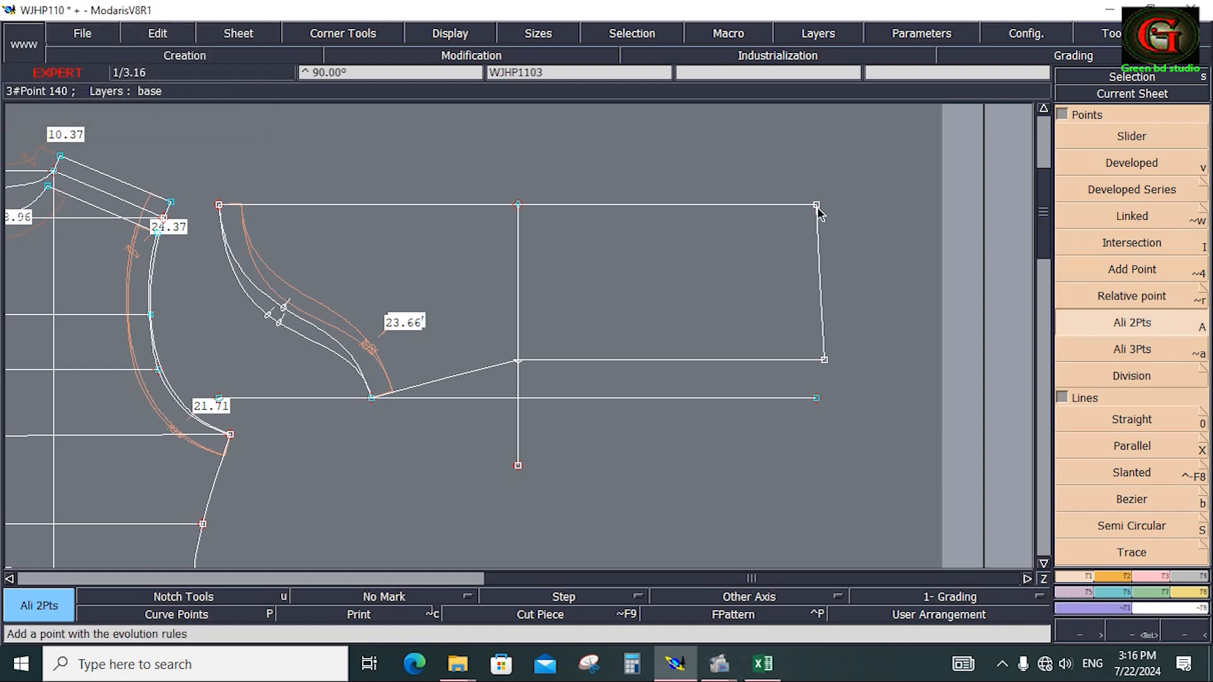
{"action": "left_click", "coordinate": [817, 204]}
{"action": "left_click", "coordinate": [824, 359]}
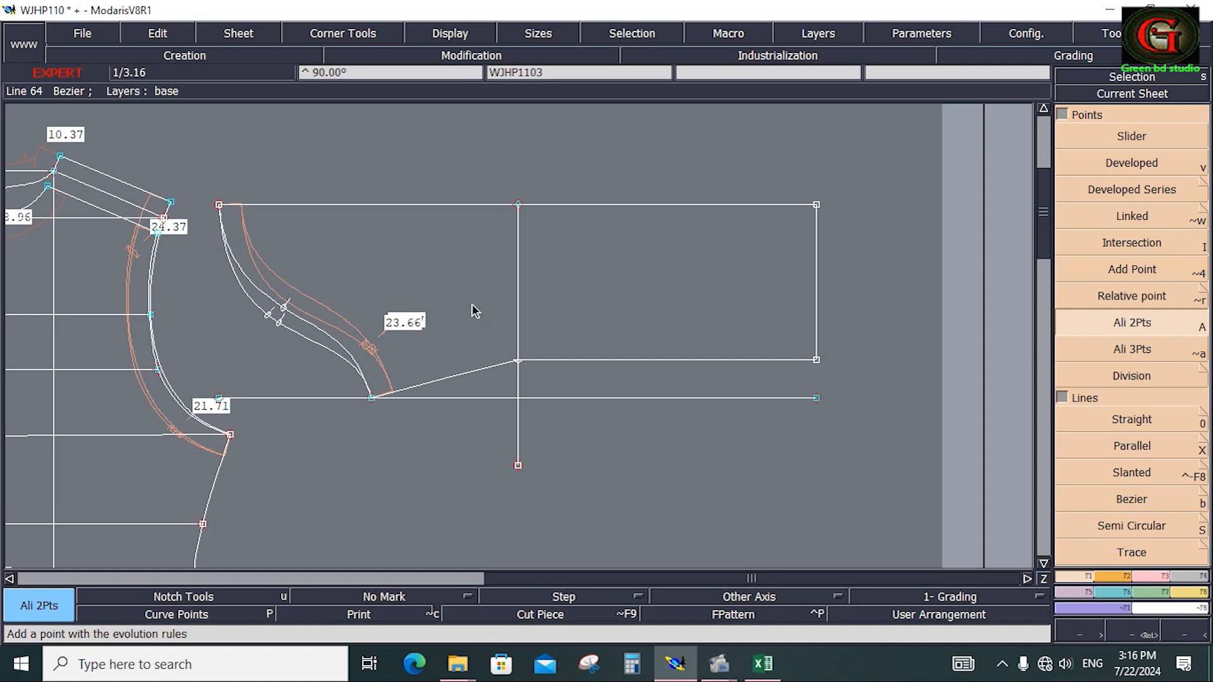
Delete the lower parallel line and its leftover far end point, and insert the 14 cm developed point into its curve.
{"action": "key", "text": "Delete"}
{"action": "left_click", "coordinate": [564, 400]}
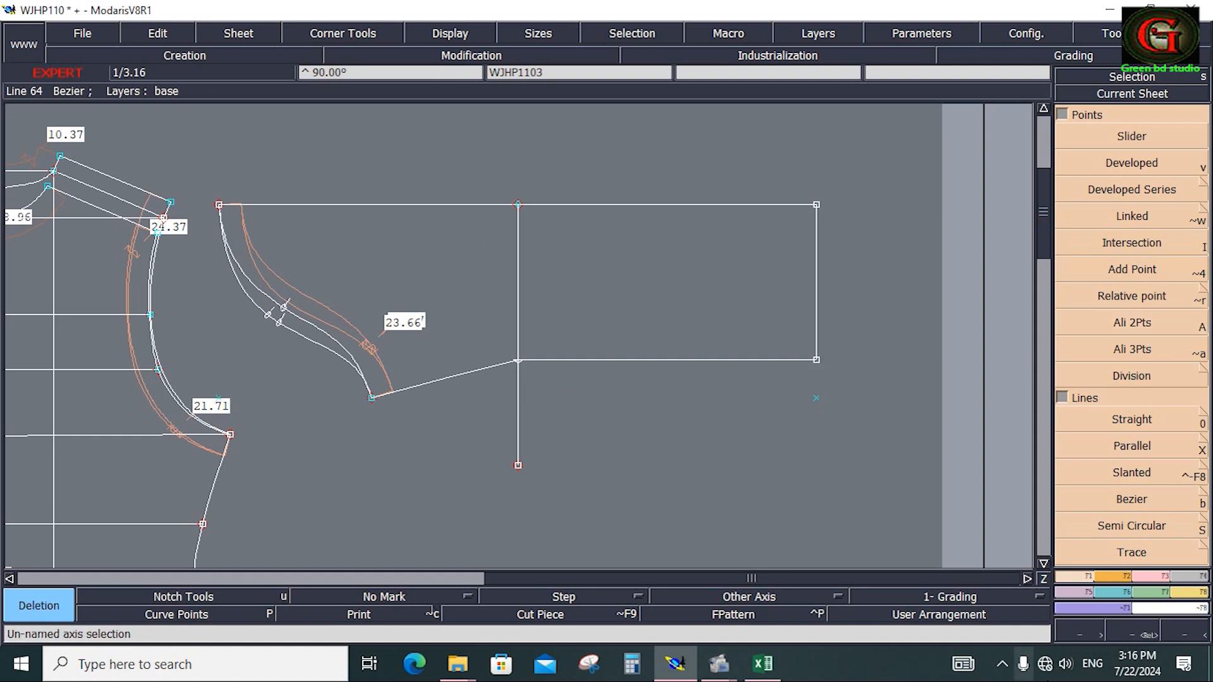
{"action": "key", "text": "Insert"}
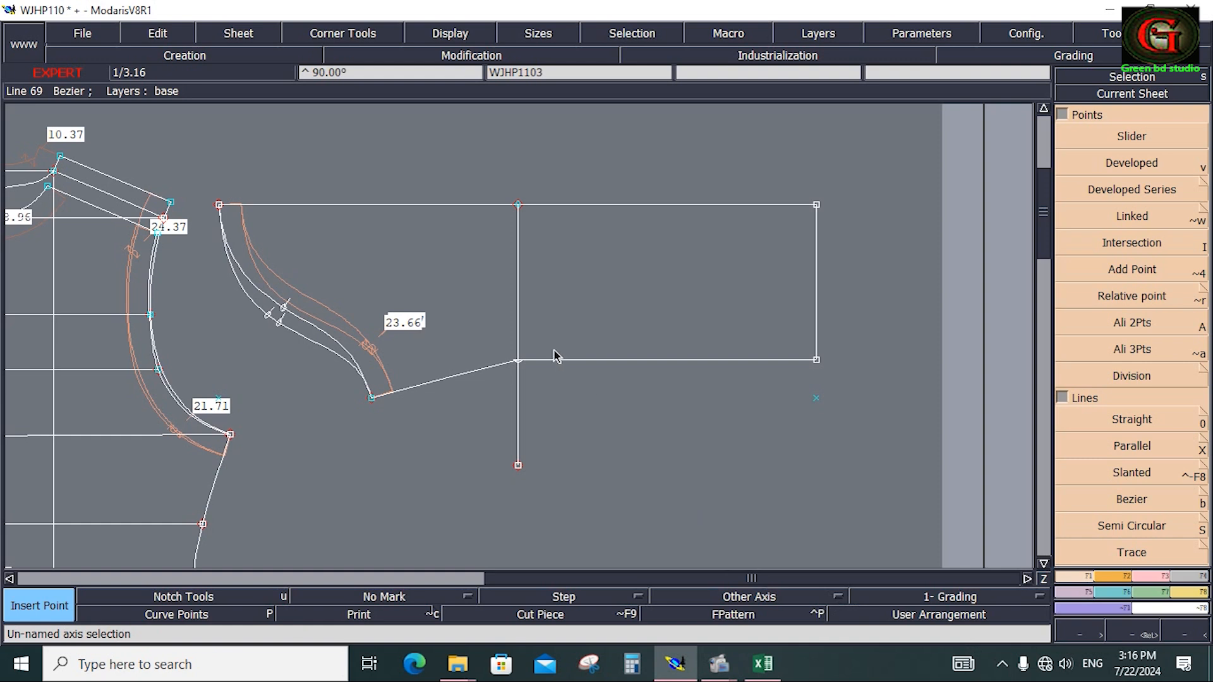
{"action": "left_click", "coordinate": [516, 364]}
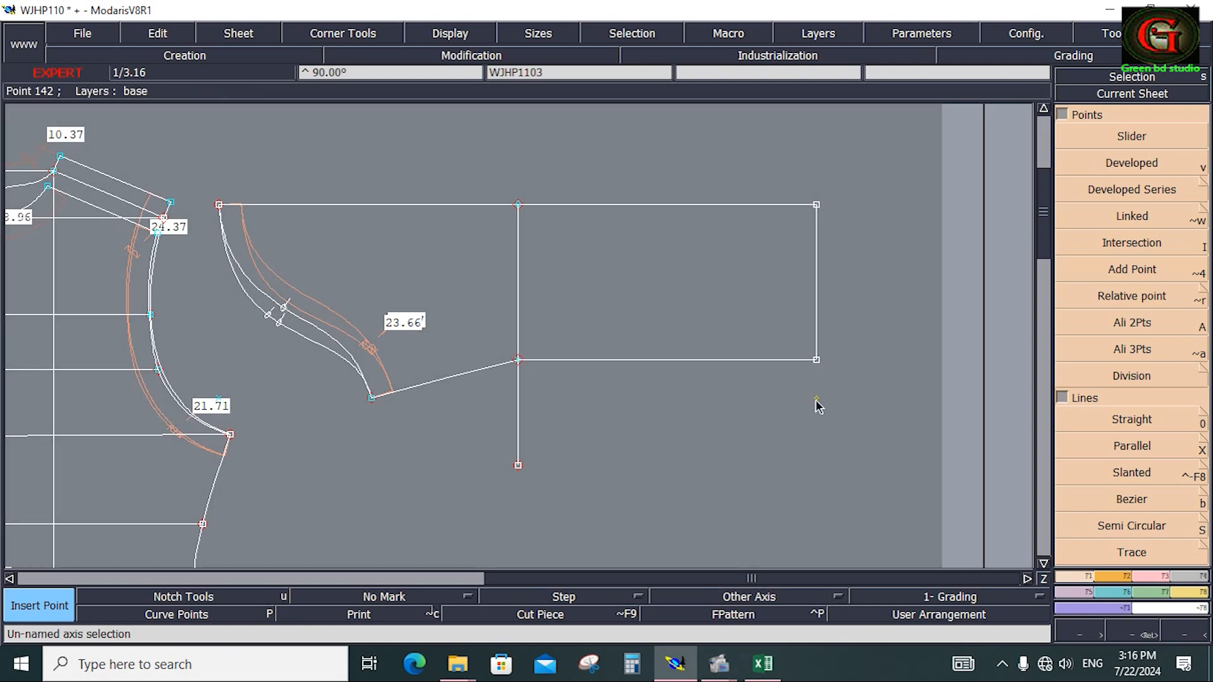
{"action": "key", "text": "Delete"}
{"action": "left_click", "coordinate": [817, 401]}
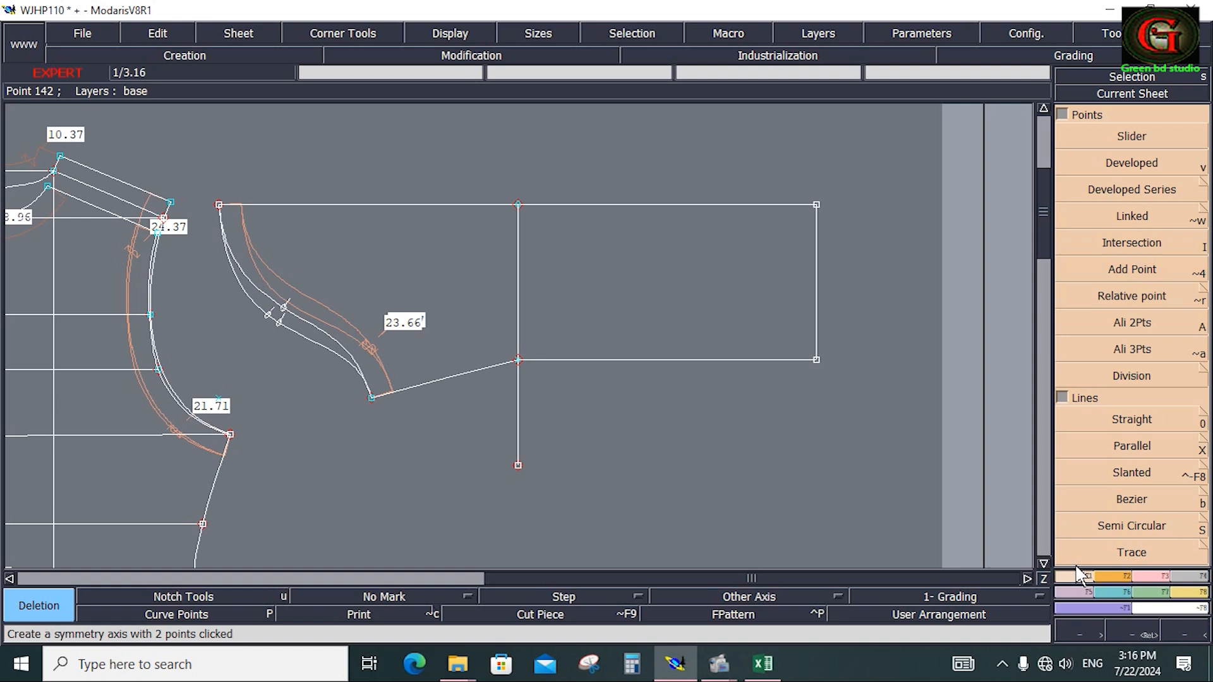
Create a line parallel to the hem, 6 cm inside the sleeve.
{"action": "left_click", "coordinate": [1132, 446]}
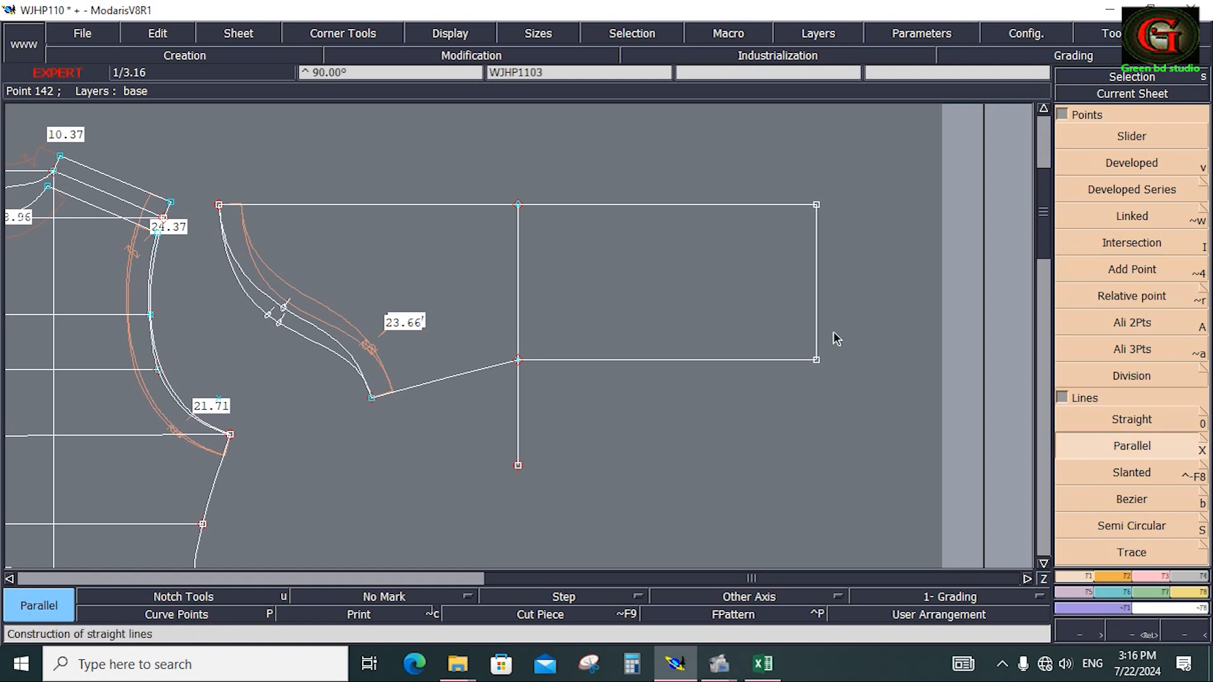
{"action": "left_click", "coordinate": [816, 312]}
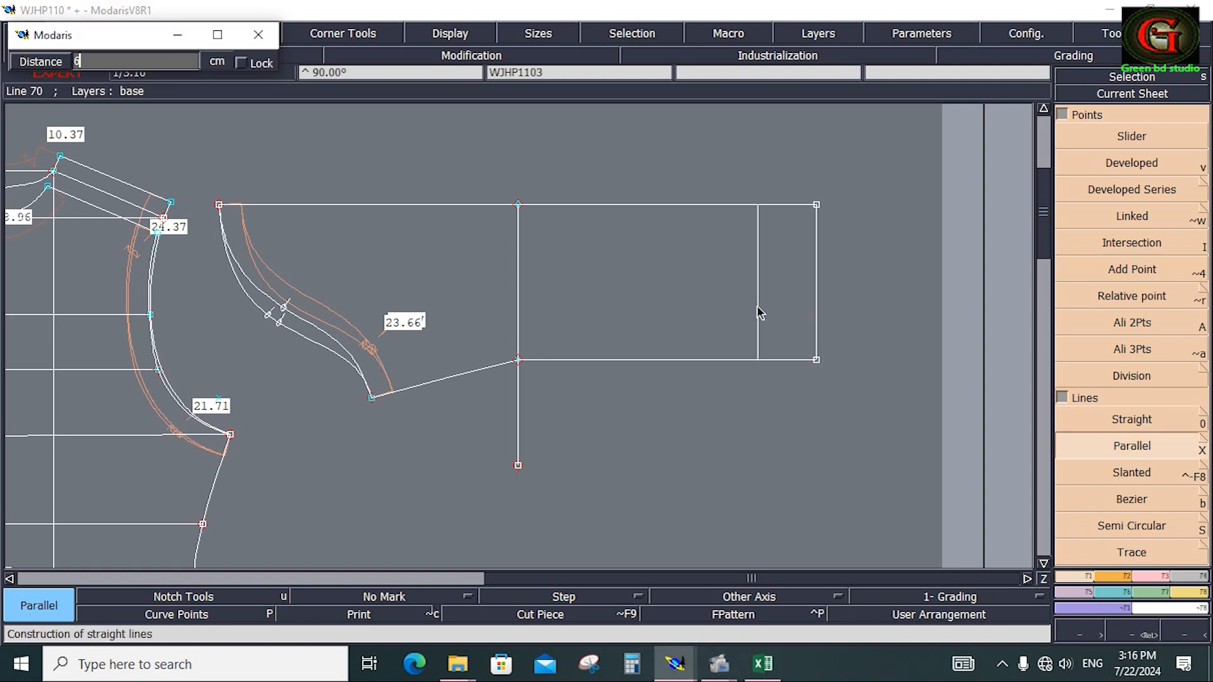
{"action": "left_click", "coordinate": [757, 306]}
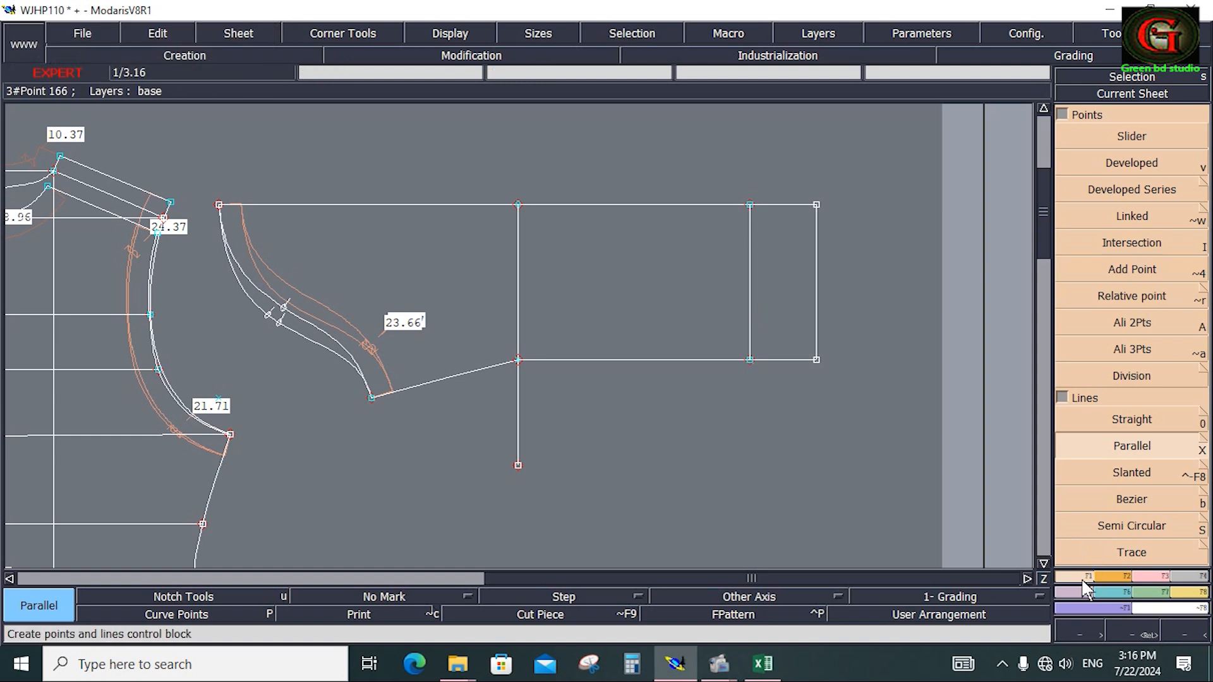
Place a developed point 13 cm down from the top of the 6 cm parallel line and insert it into that line.
{"action": "left_click", "coordinate": [1123, 163]}
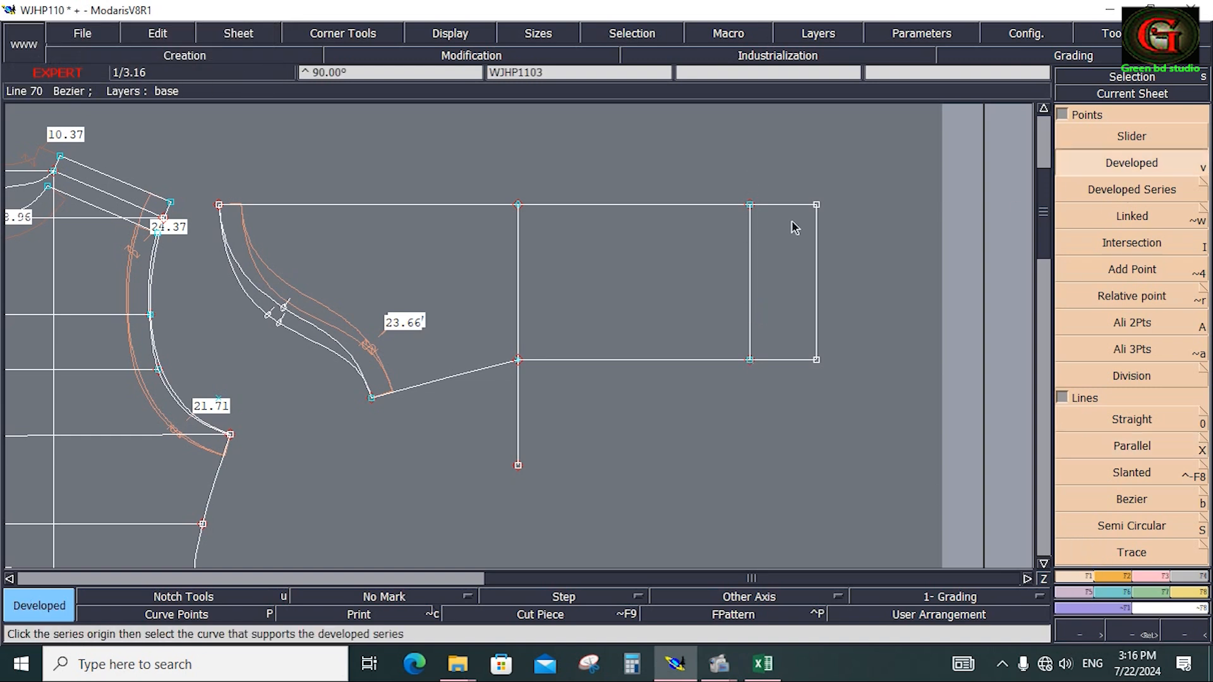
{"action": "left_click", "coordinate": [750, 206]}
{"action": "left_click", "coordinate": [772, 371]}
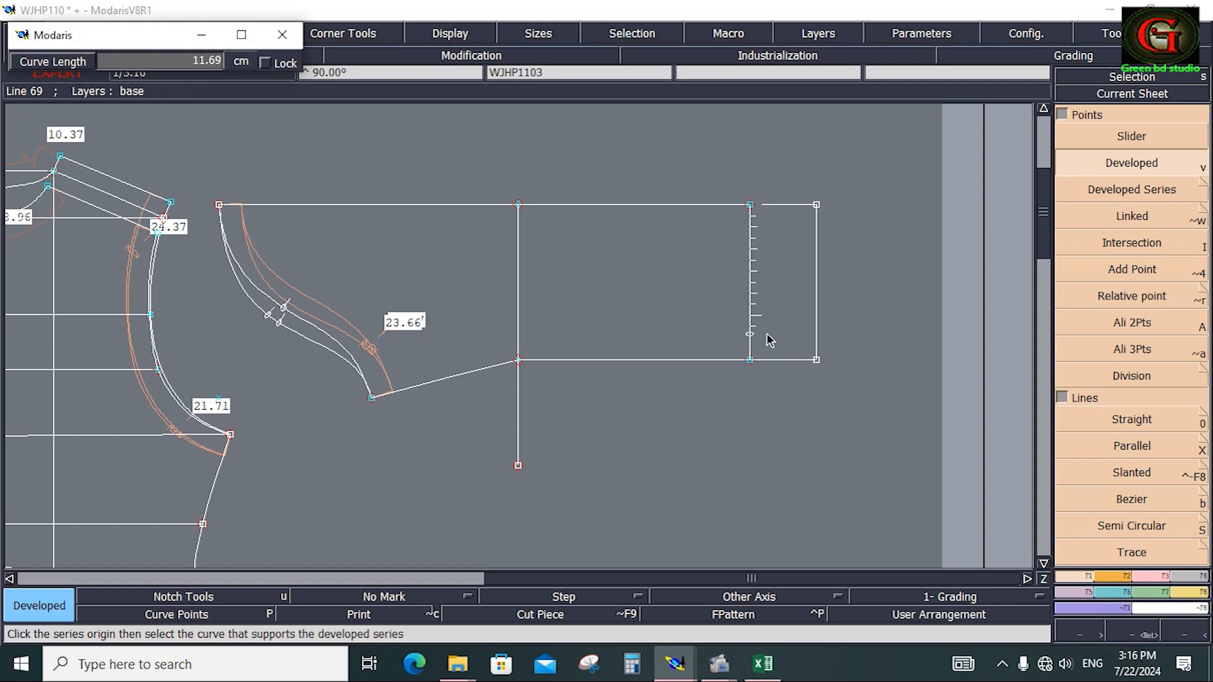
{"action": "type", "text": "13.00"}
{"action": "left_click", "coordinate": [842, 423]}
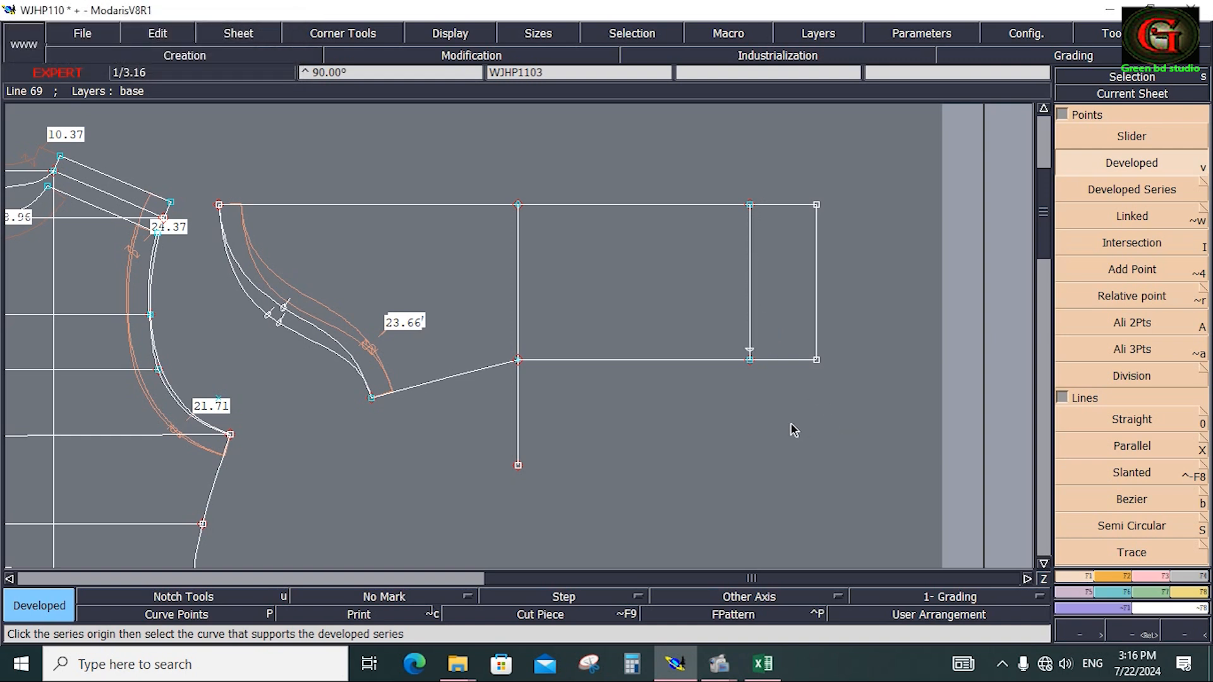
{"action": "key", "text": "i"}
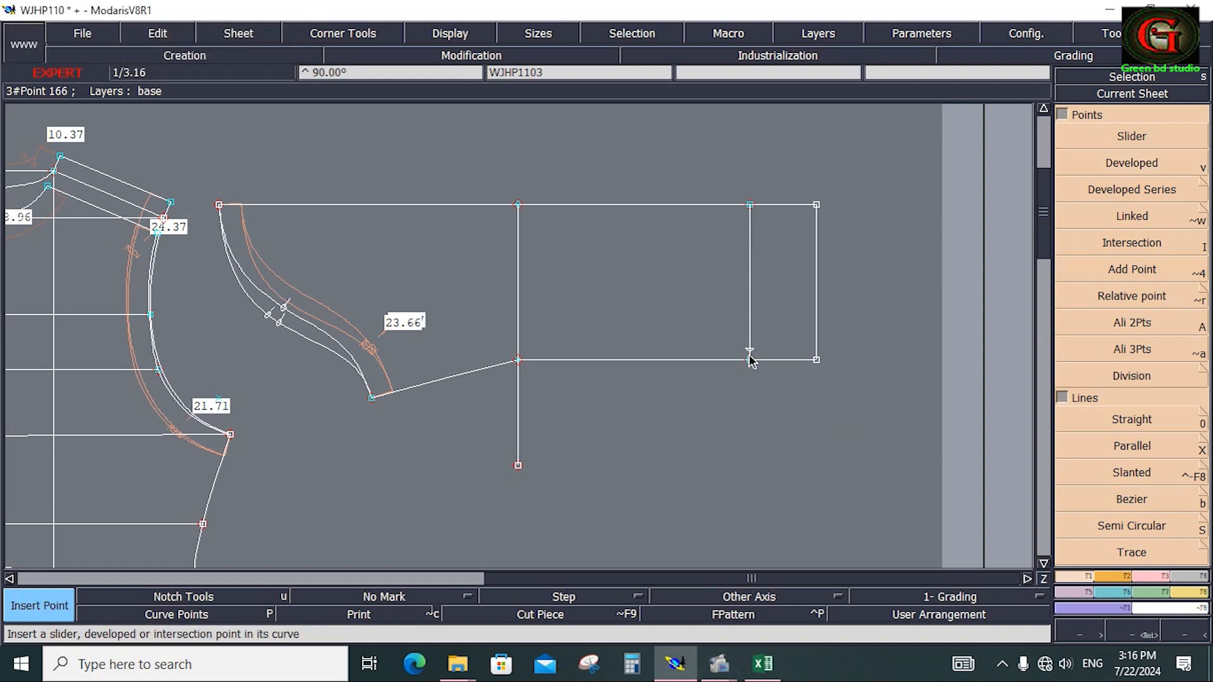
{"action": "left_click", "coordinate": [750, 350]}
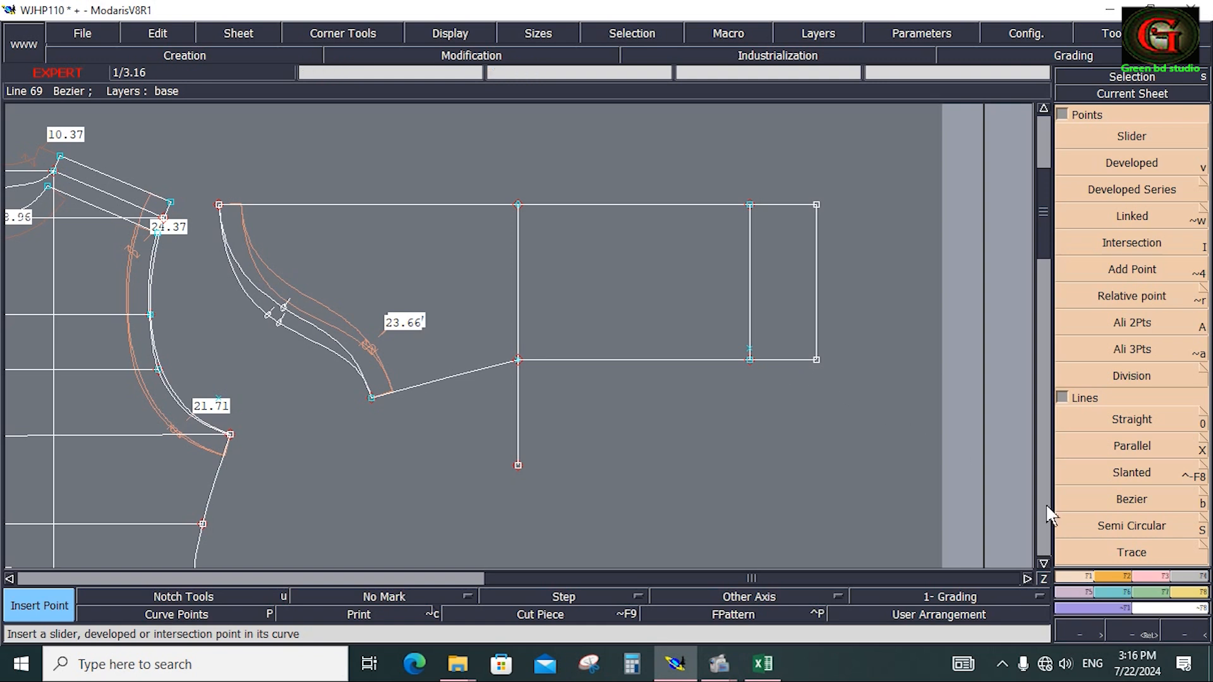
Delete the underarm seam and redraw it from the cap's underarm end through the 14 cm point to the 13 cm point.
{"action": "key", "text": "Delete"}
{"action": "left_click", "coordinate": [660, 360]}
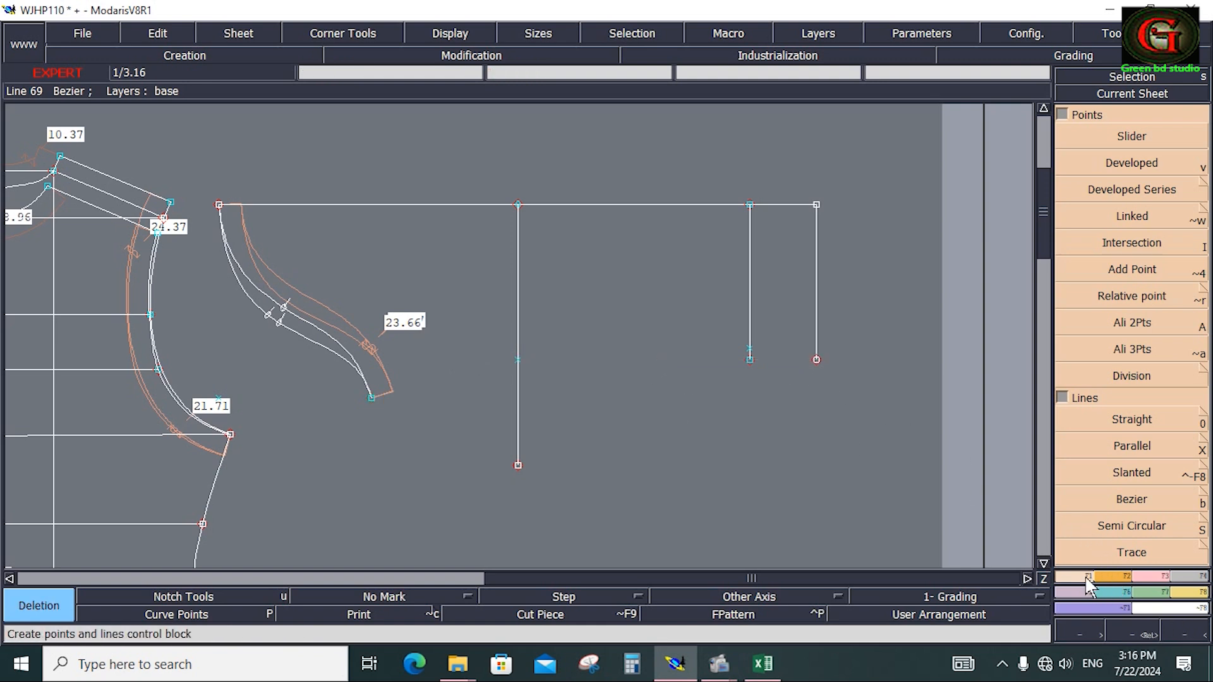
{"action": "left_click", "coordinate": [1124, 498]}
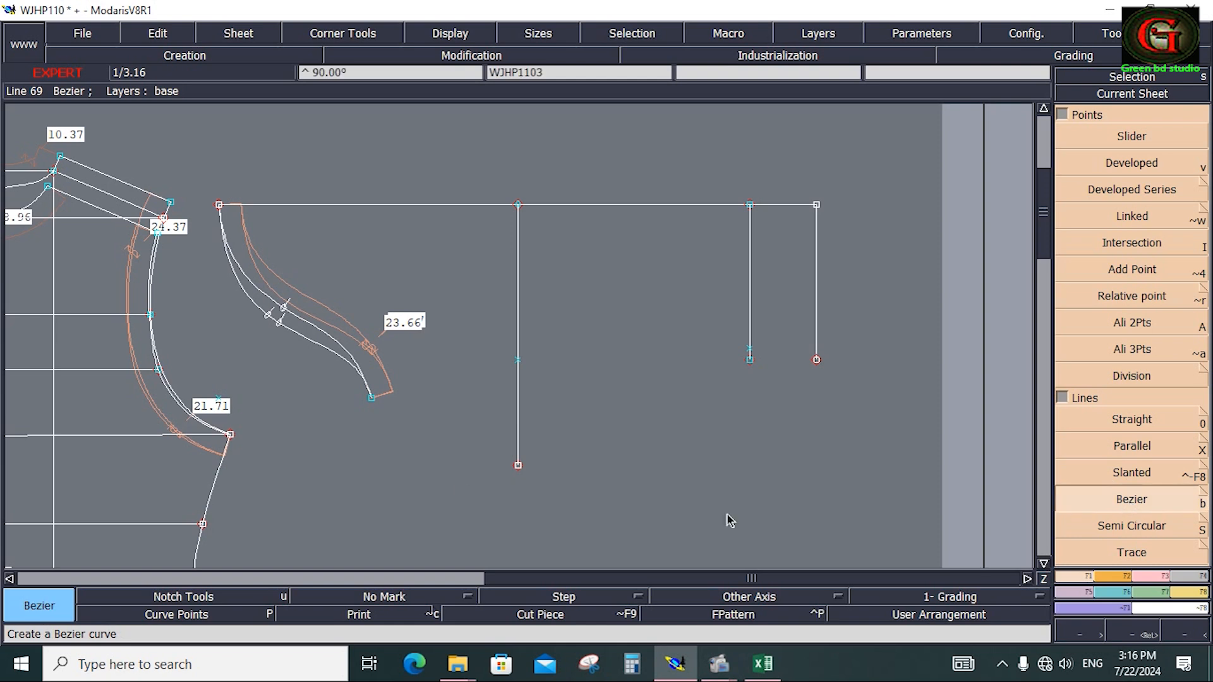
{"action": "left_click", "coordinate": [374, 398]}
{"action": "left_click", "coordinate": [518, 360]}
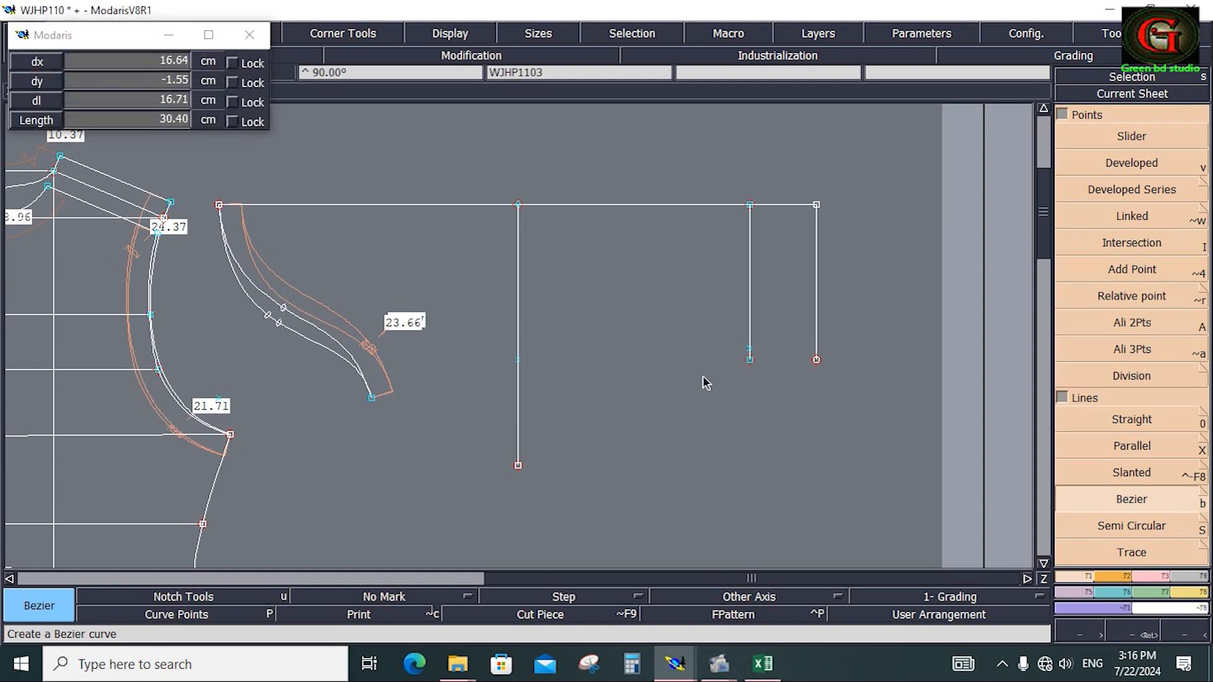
{"action": "left_click", "coordinate": [750, 348]}
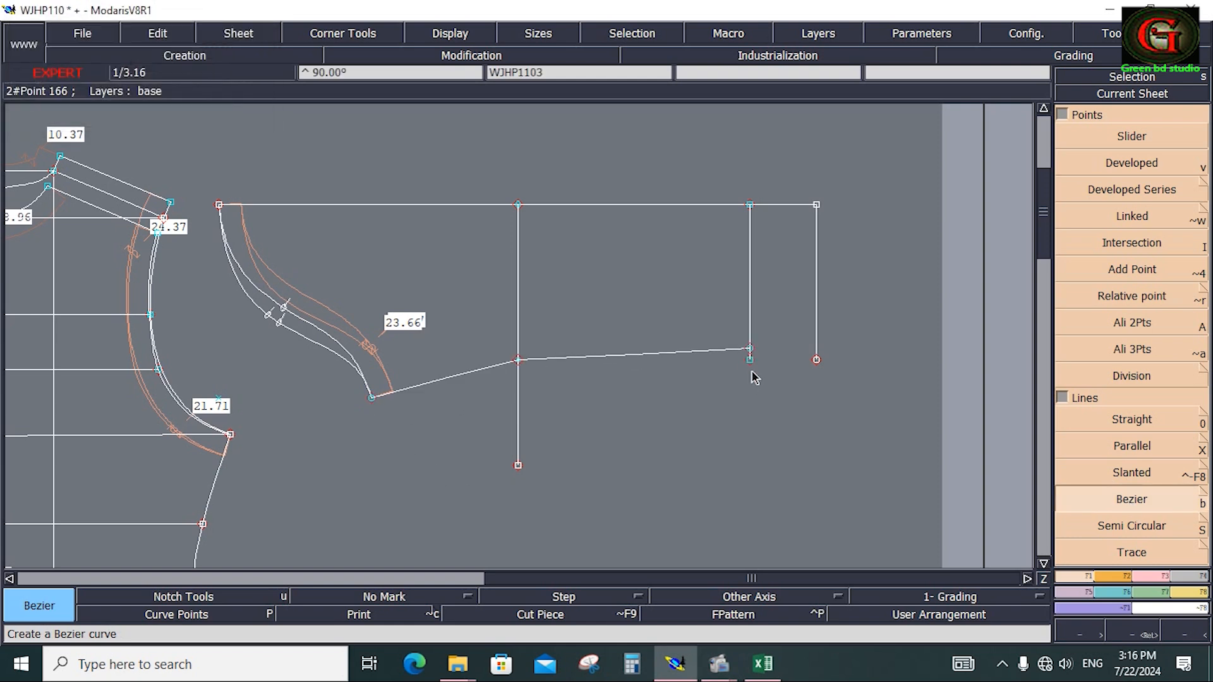
Trim the line parallel to the hem at the underarm seam and align the hem's lower end horizontally with the seam's end.
{"action": "left_click", "coordinate": [1155, 578]}
{"action": "left_click", "coordinate": [1131, 242]}
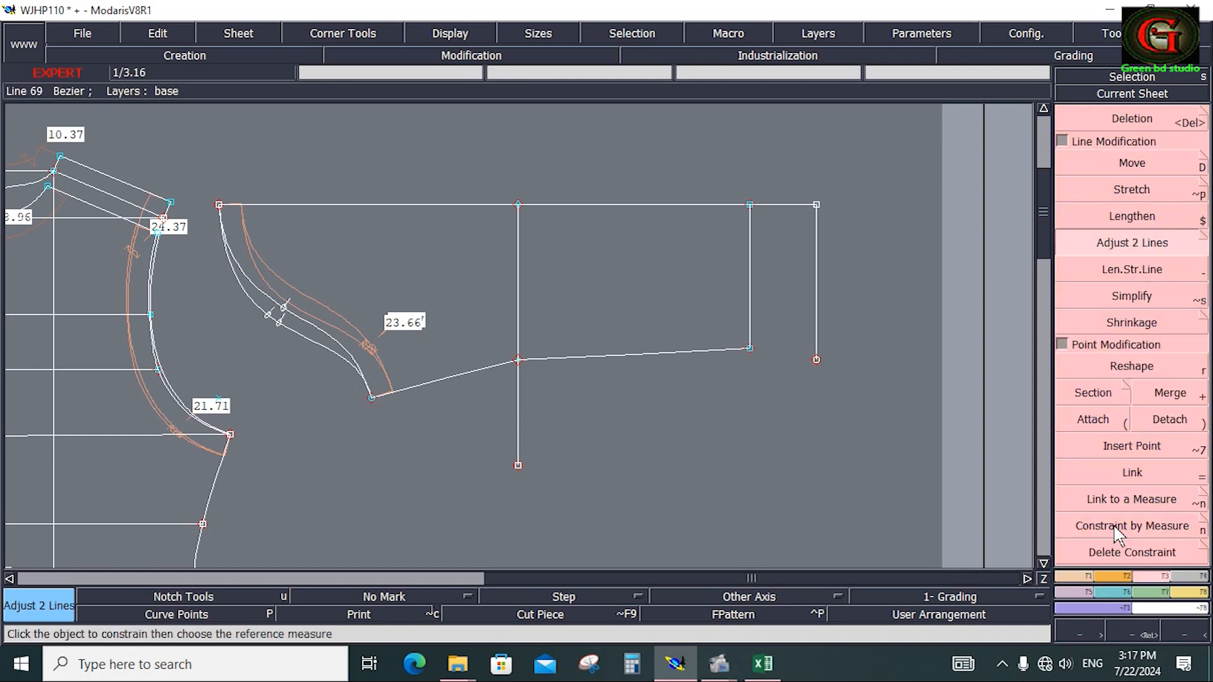
{"action": "left_click", "coordinate": [1071, 578]}
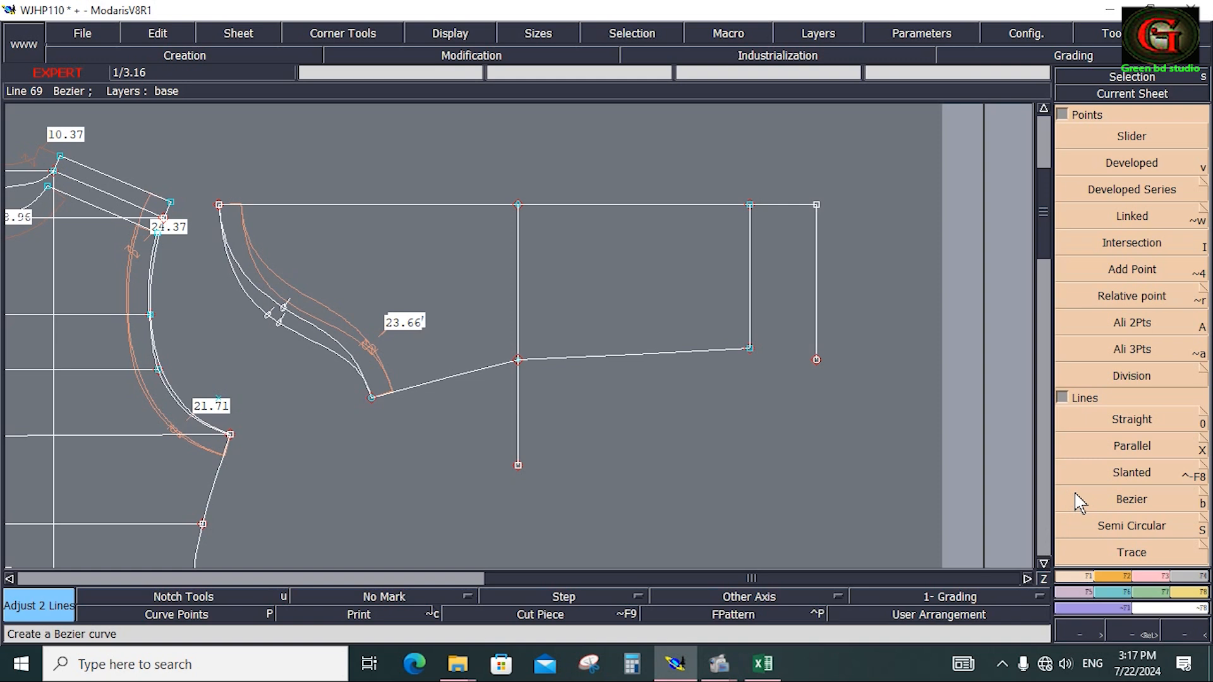
{"action": "left_click", "coordinate": [1135, 326]}
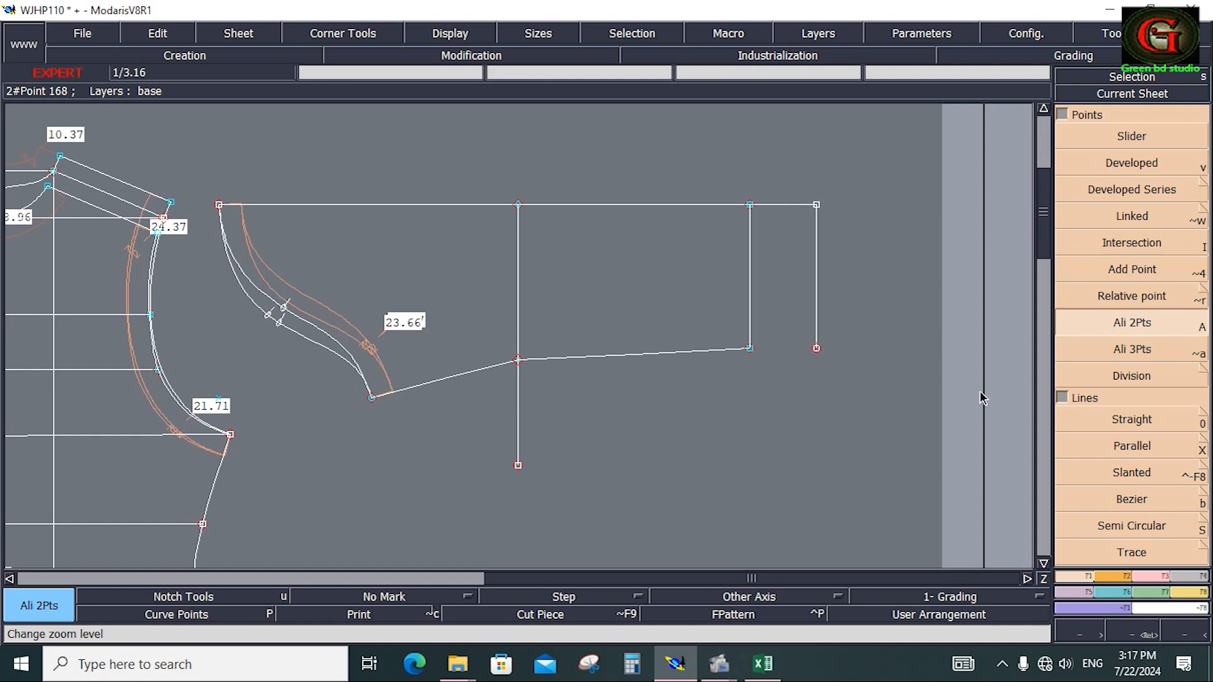
Place a developed point on the cuff line, measured down from its upper end, and insert it into that line.
{"action": "left_click", "coordinate": [1134, 165]}
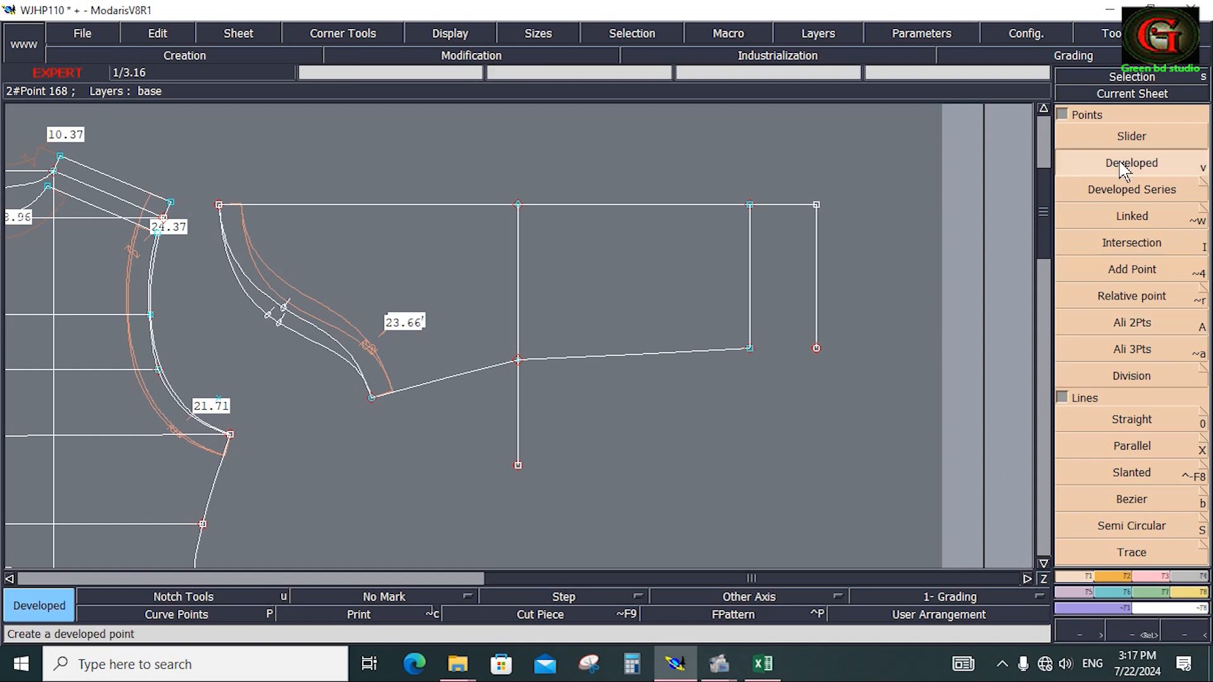
{"action": "left_click", "coordinate": [754, 206]}
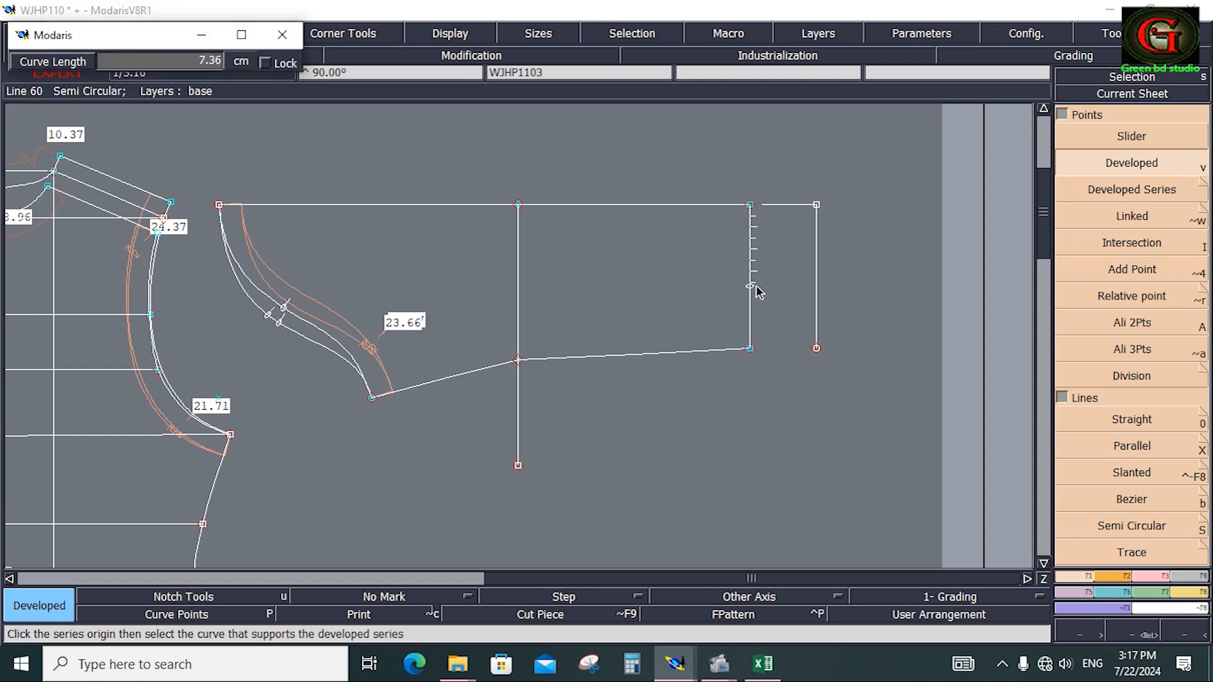
{"action": "type", "text": "13.001"}
{"action": "key", "text": "Return"}
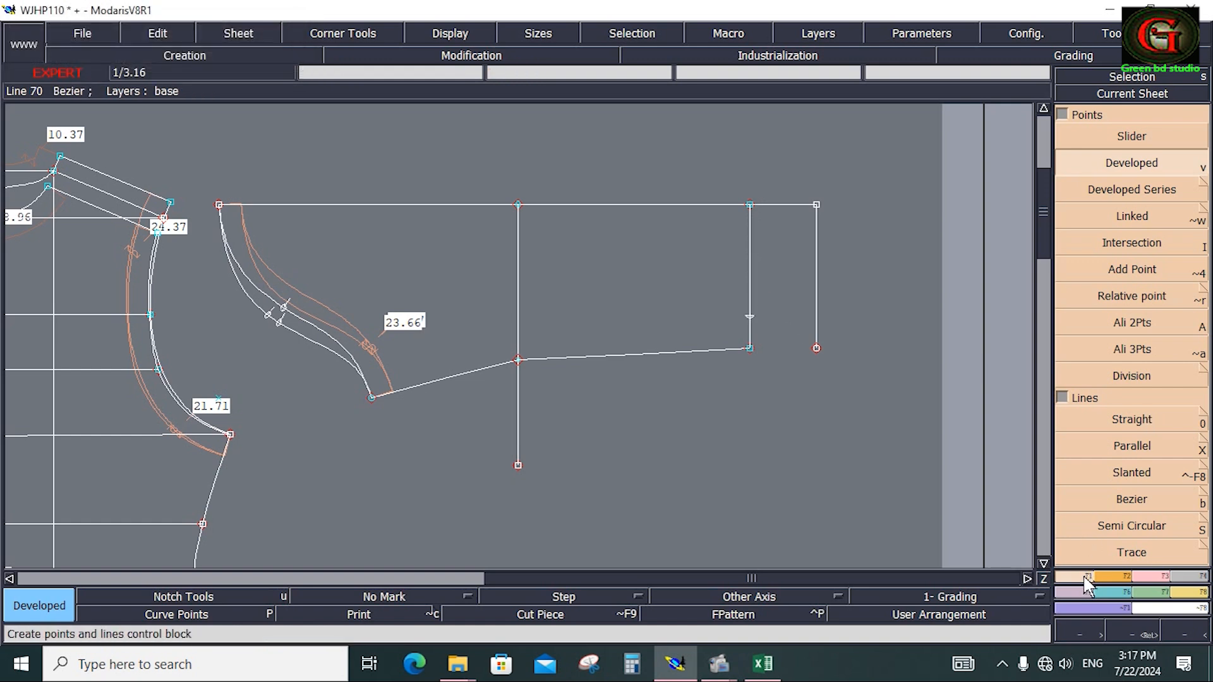
{"action": "key", "text": "Insert"}
{"action": "left_click", "coordinate": [750, 318]}
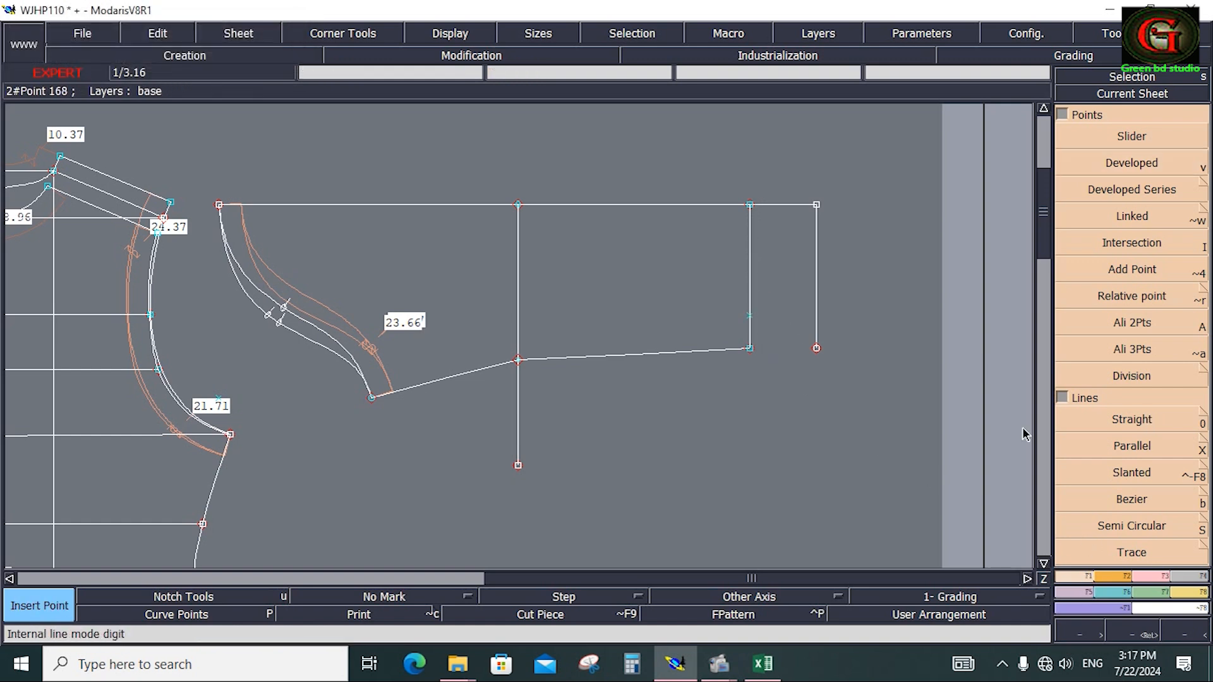
Draw a horizontal Bezier line from the new cuff line point to the hem and insert its end point into the hem.
{"action": "left_click", "coordinate": [1140, 500]}
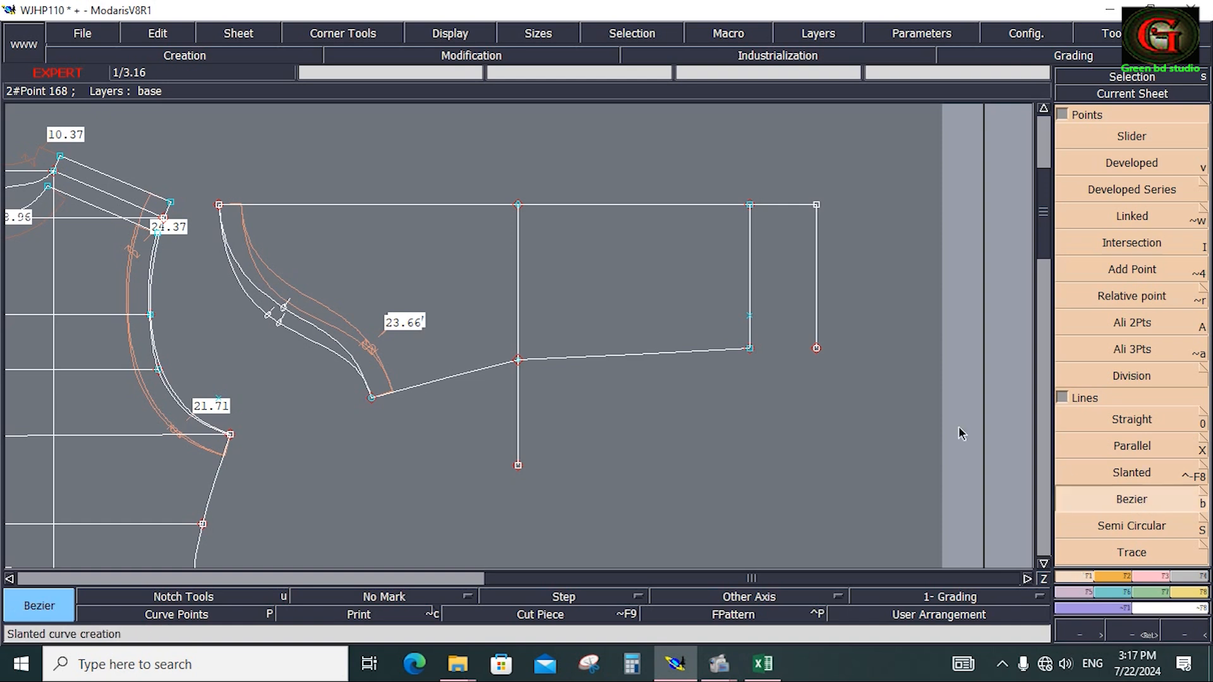
{"action": "left_click", "coordinate": [750, 316]}
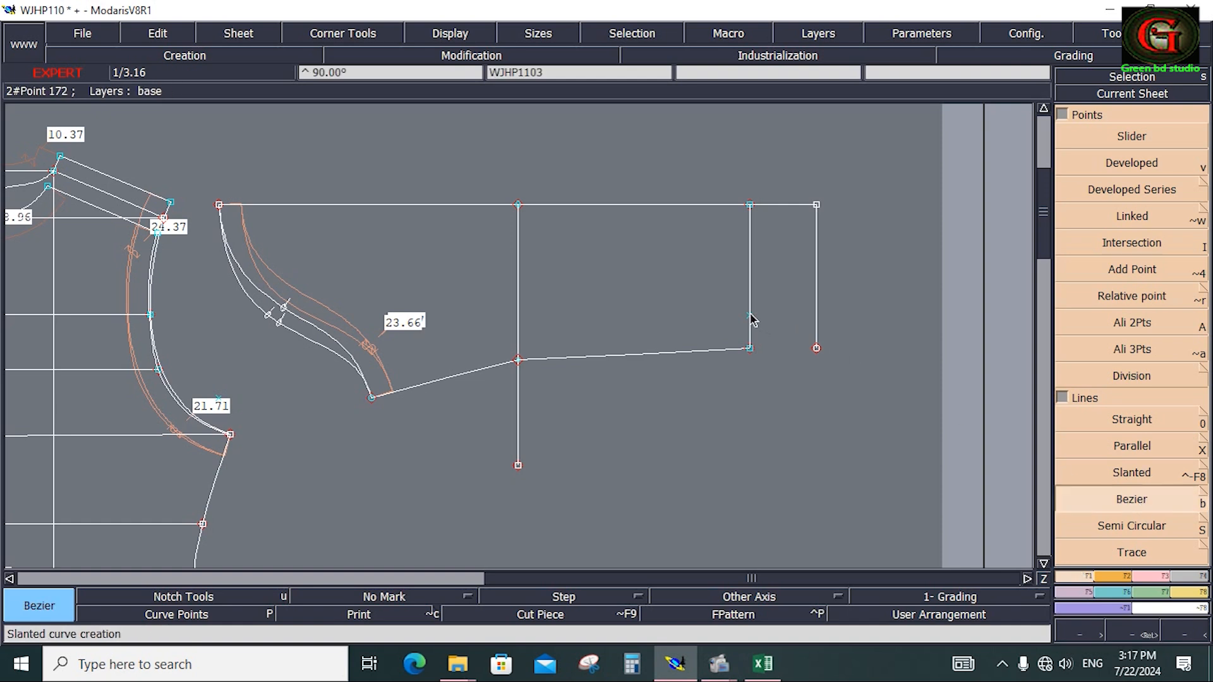
{"action": "left_click", "coordinate": [817, 319]}
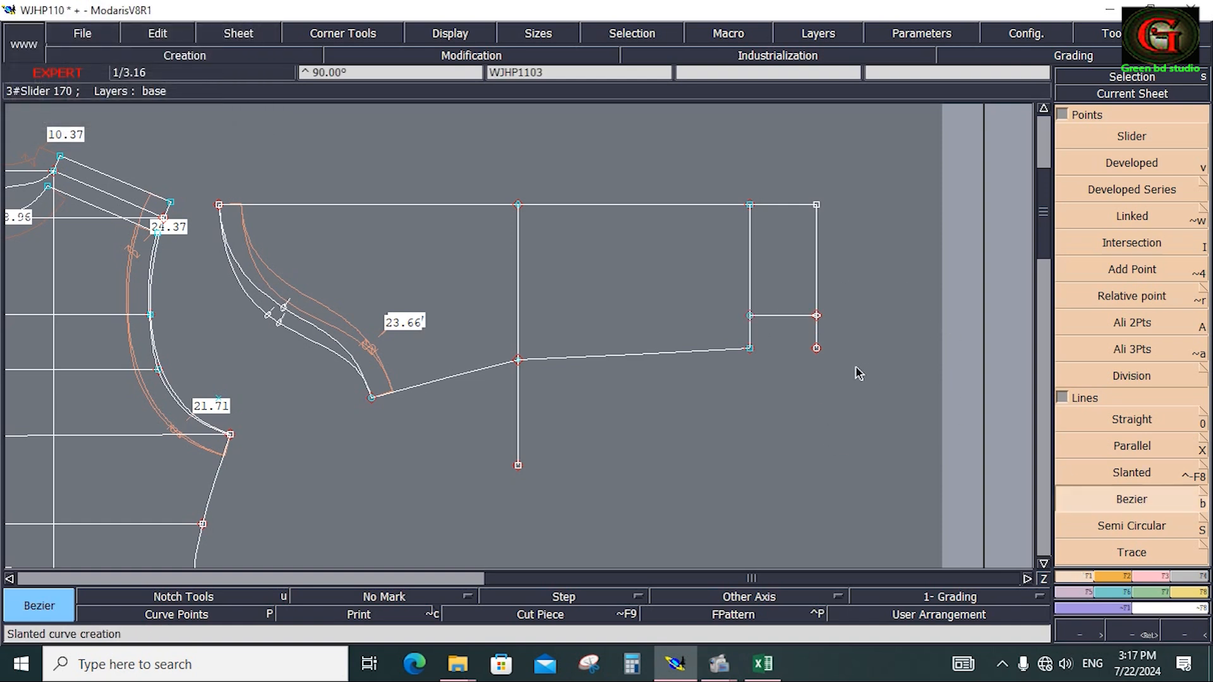
{"action": "key", "text": "i"}
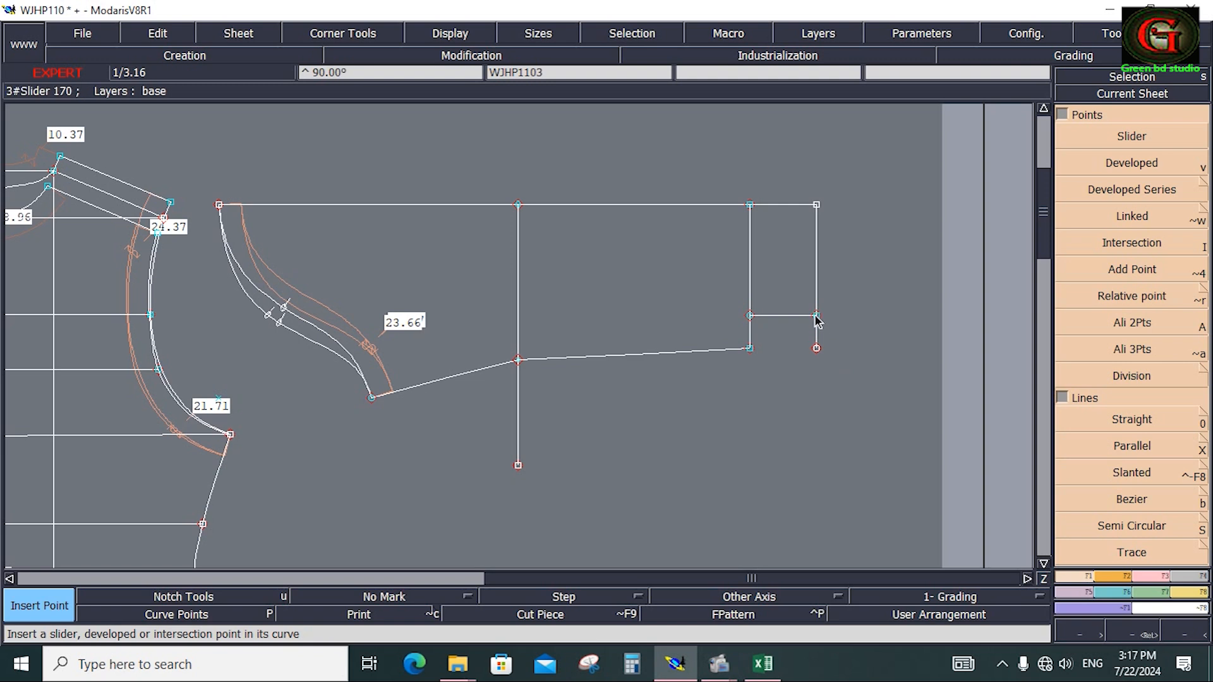
{"action": "left_click", "coordinate": [816, 315]}
Trim the hem line at the lower edge of the cuff with Adjust 2 Lines.
{"action": "left_click", "coordinate": [1128, 576]}
{"action": "left_click", "coordinate": [1139, 576]}
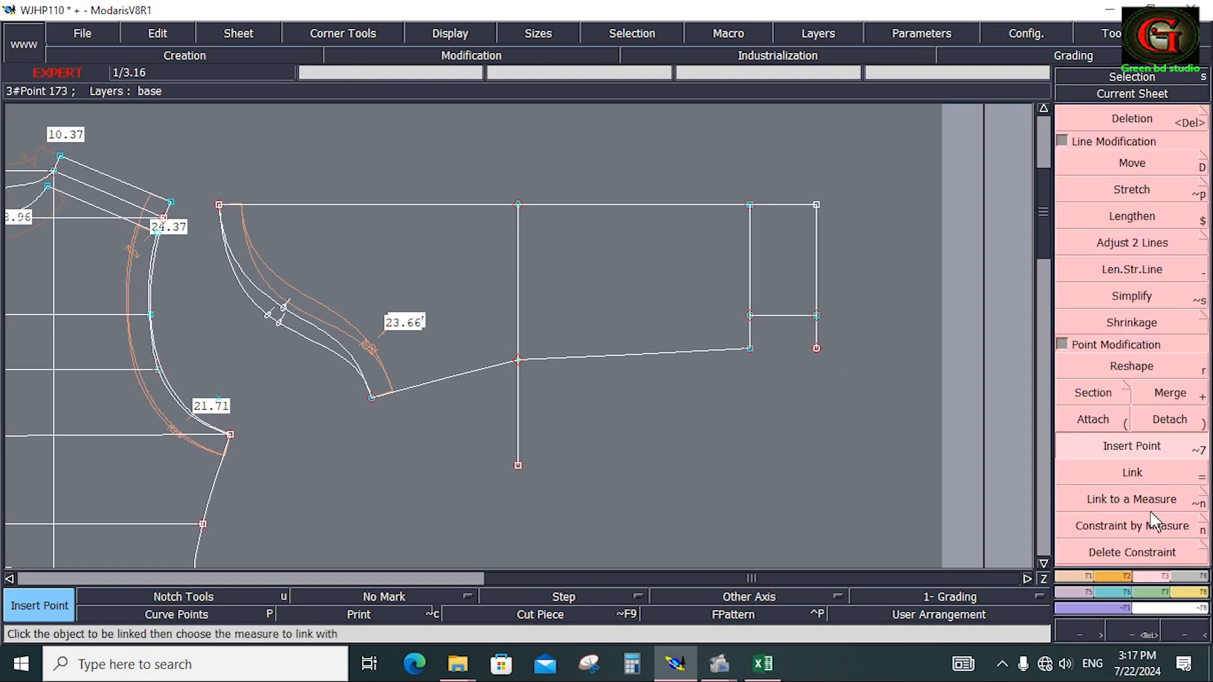
{"action": "left_click", "coordinate": [1118, 246]}
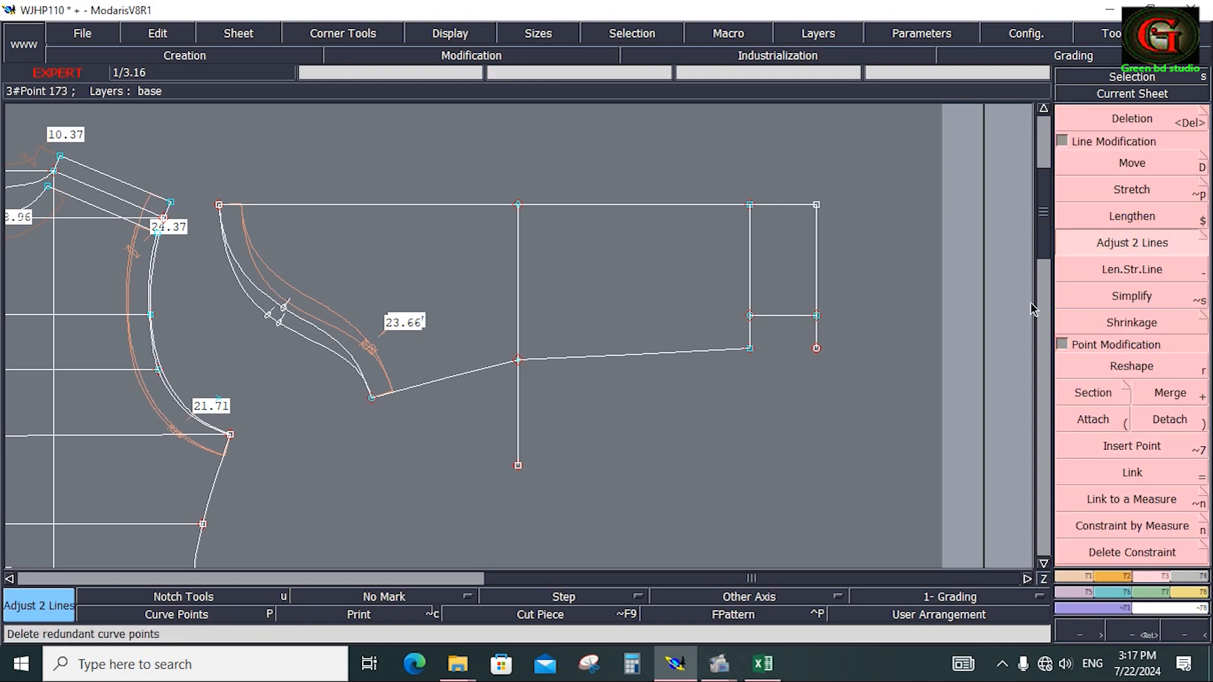
{"action": "left_click", "coordinate": [817, 262]}
{"action": "left_click", "coordinate": [805, 316]}
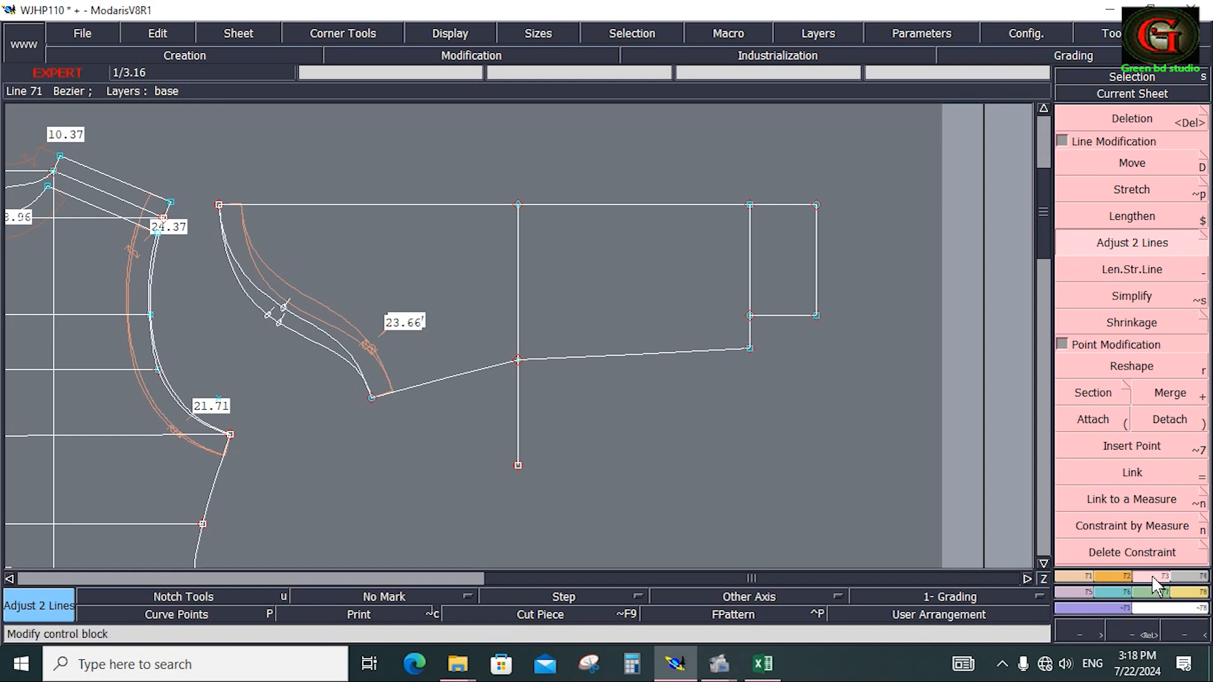
Reshape the inner end of the cuff's lower edge with a dy of -1.00 cm.
{"action": "left_click", "coordinate": [1131, 366]}
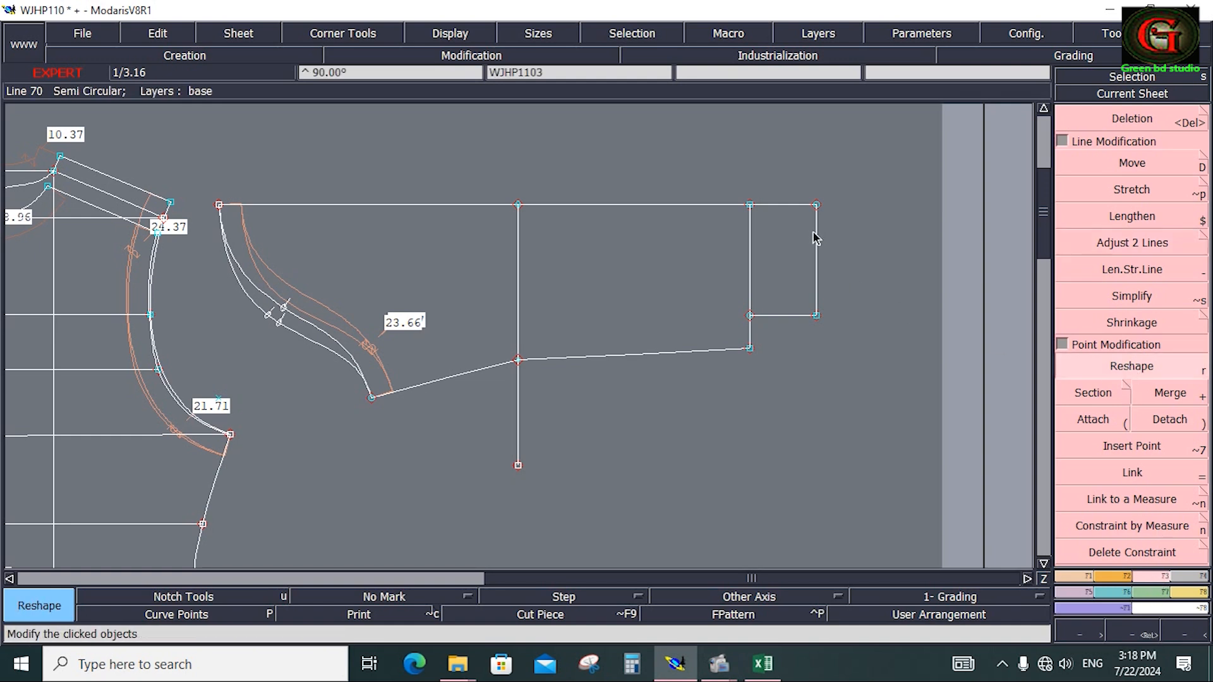
{"action": "left_click", "coordinate": [751, 317]}
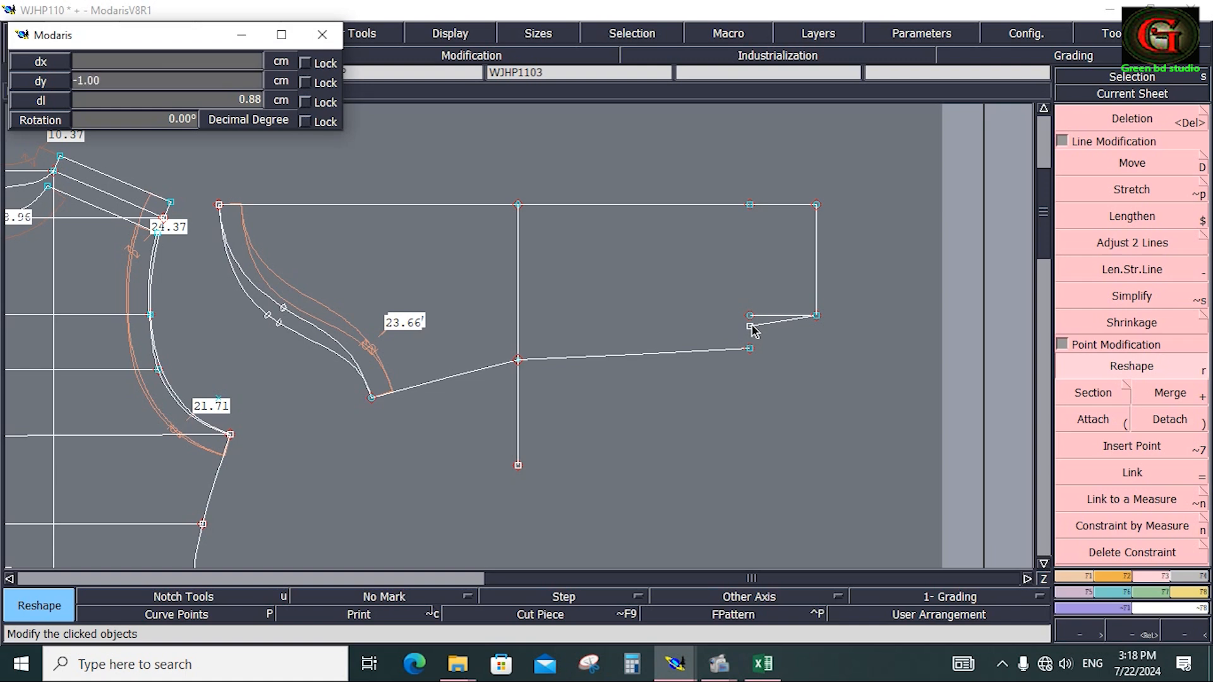
{"action": "mouse_move", "coordinate": [753, 329]}
{"action": "left_mouse_down"}
{"action": "mouse_move", "coordinate": [806, 360]}
{"action": "mouse_move", "coordinate": [749, 344]}
{"action": "left_mouse_up"}
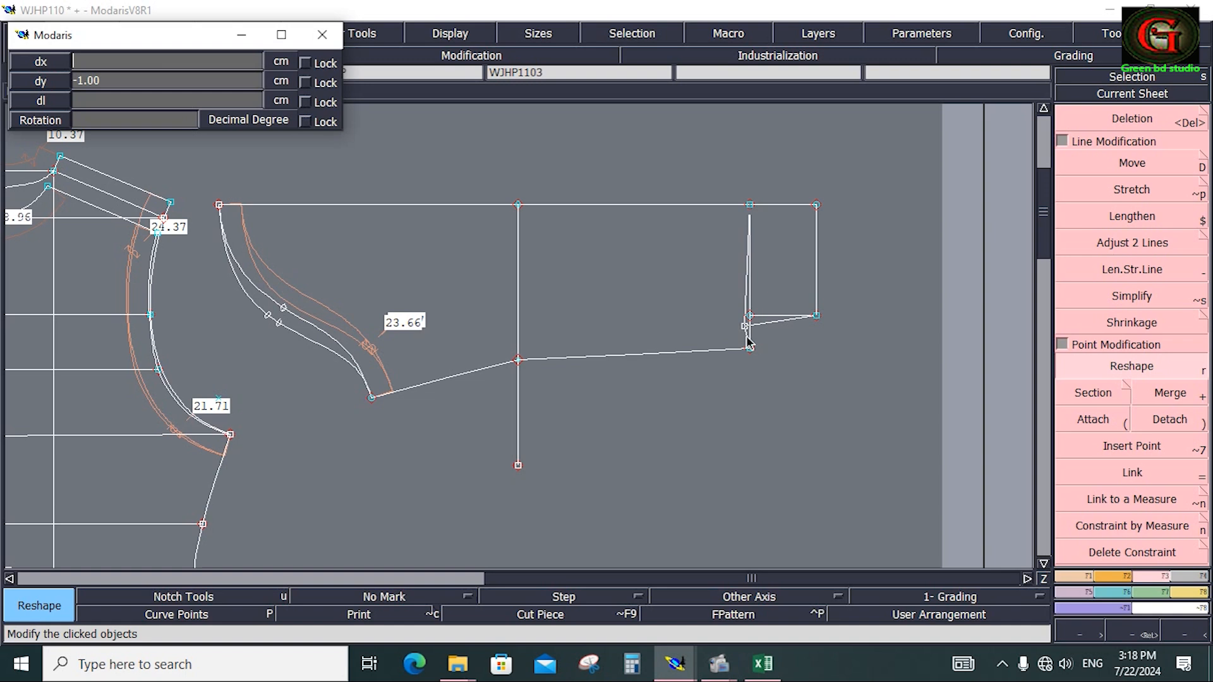
{"action": "key", "text": "Return"}
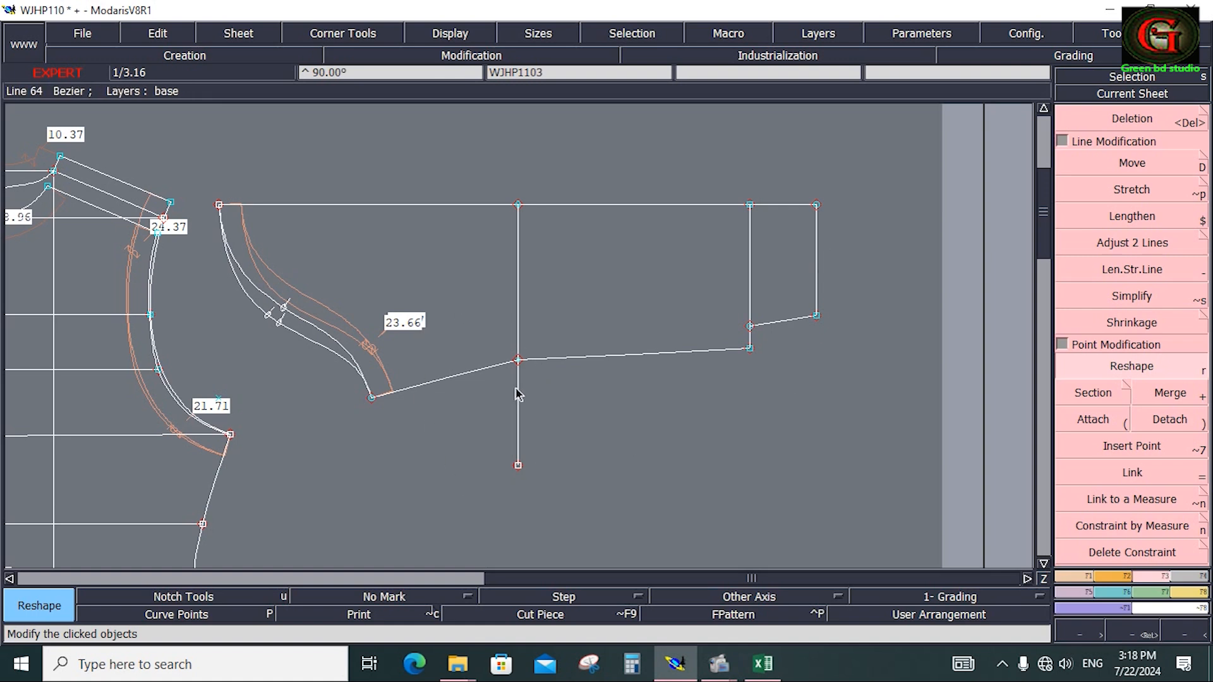
Trim the vertical forearm line at the underarm seam with Adjust 2 Lines.
{"action": "key", "text": "Delete"}
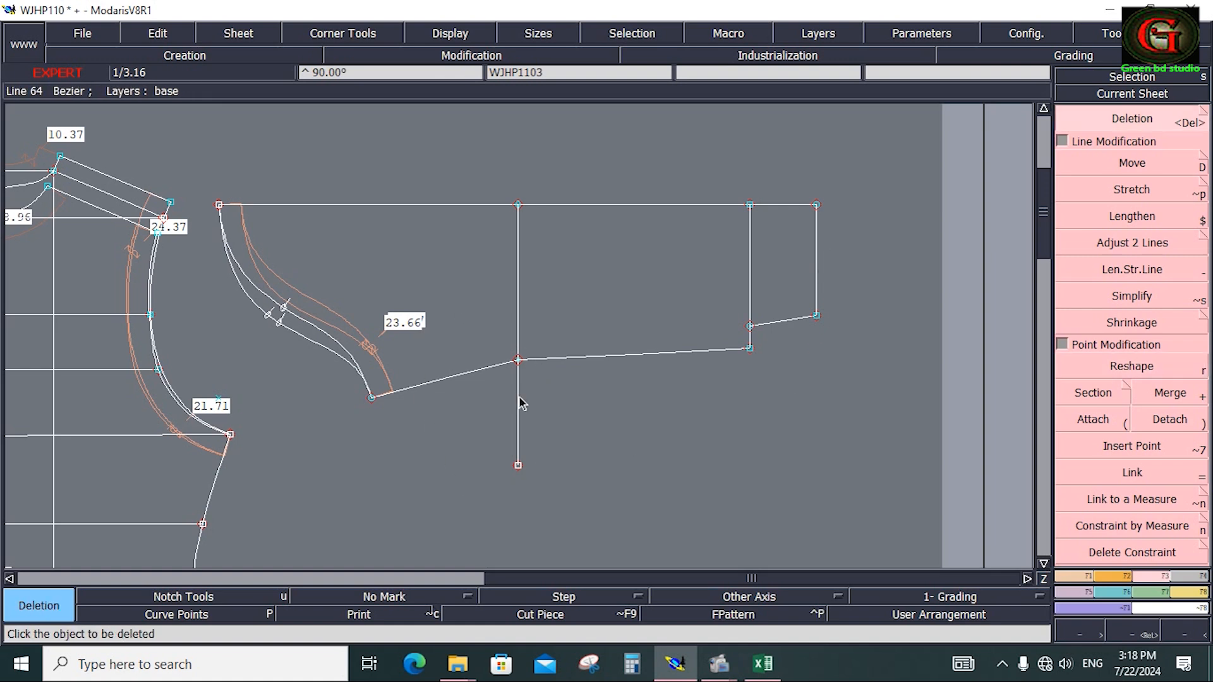
{"action": "left_click", "coordinate": [1121, 243]}
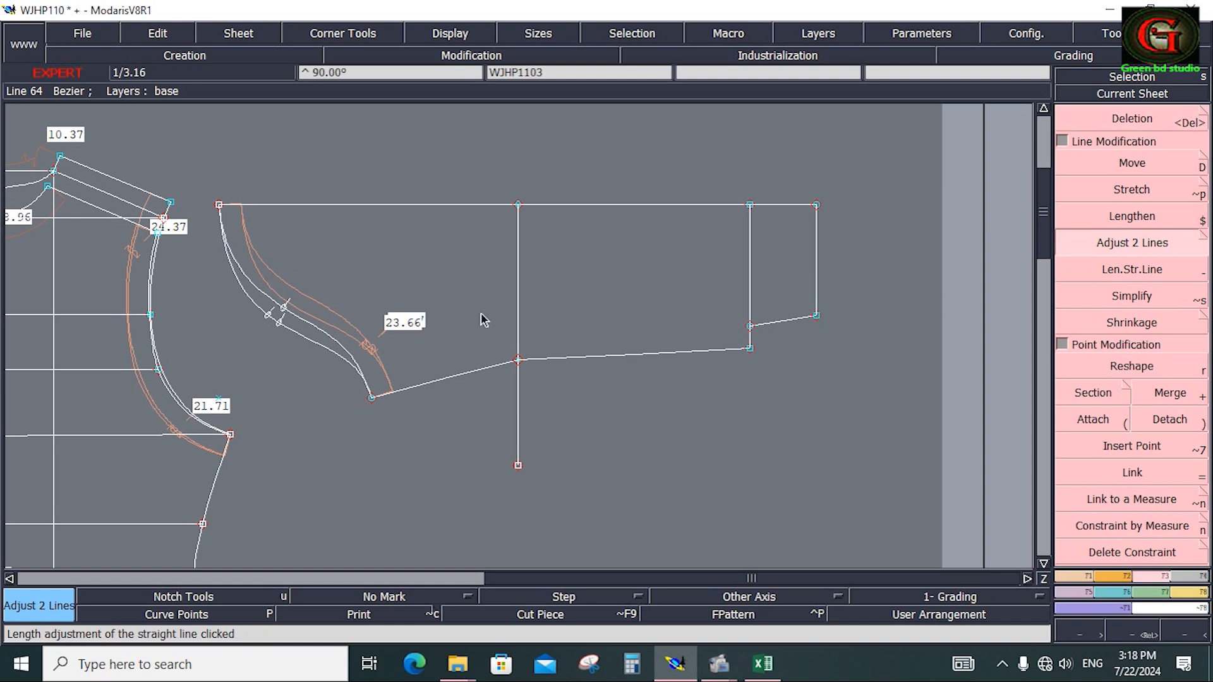
{"action": "left_click", "coordinate": [549, 364]}
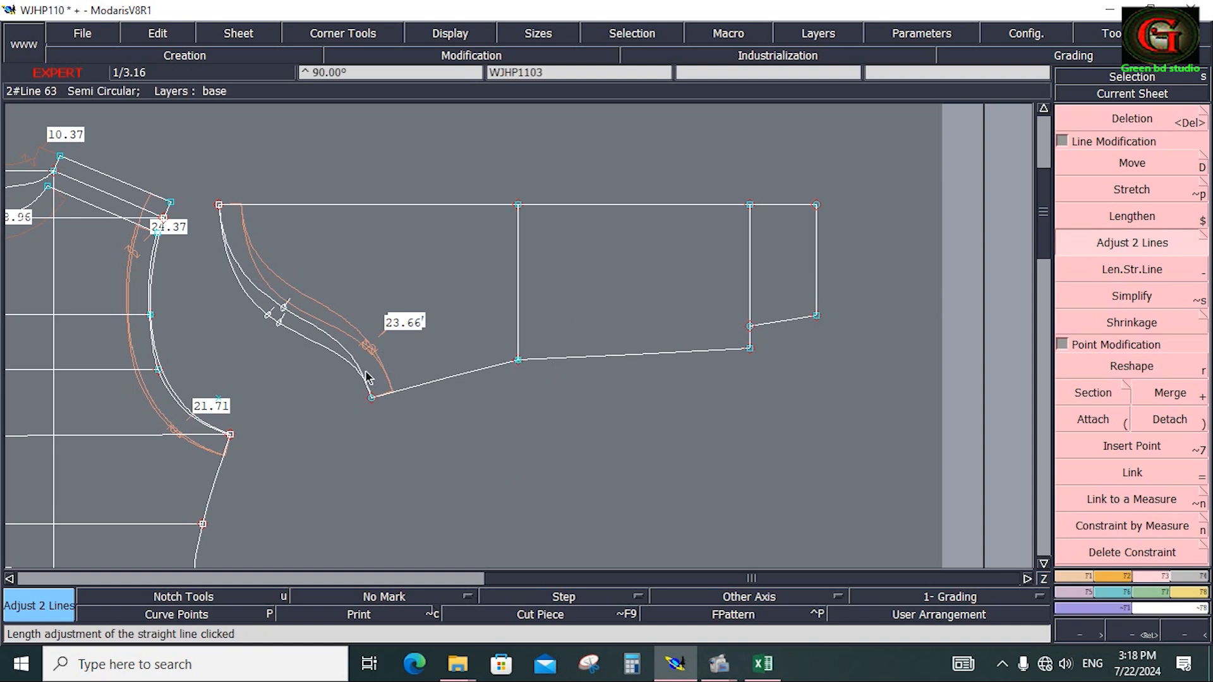
Insert the notch points into the sleeve cap curves.
{"action": "key", "text": "shift+7"}
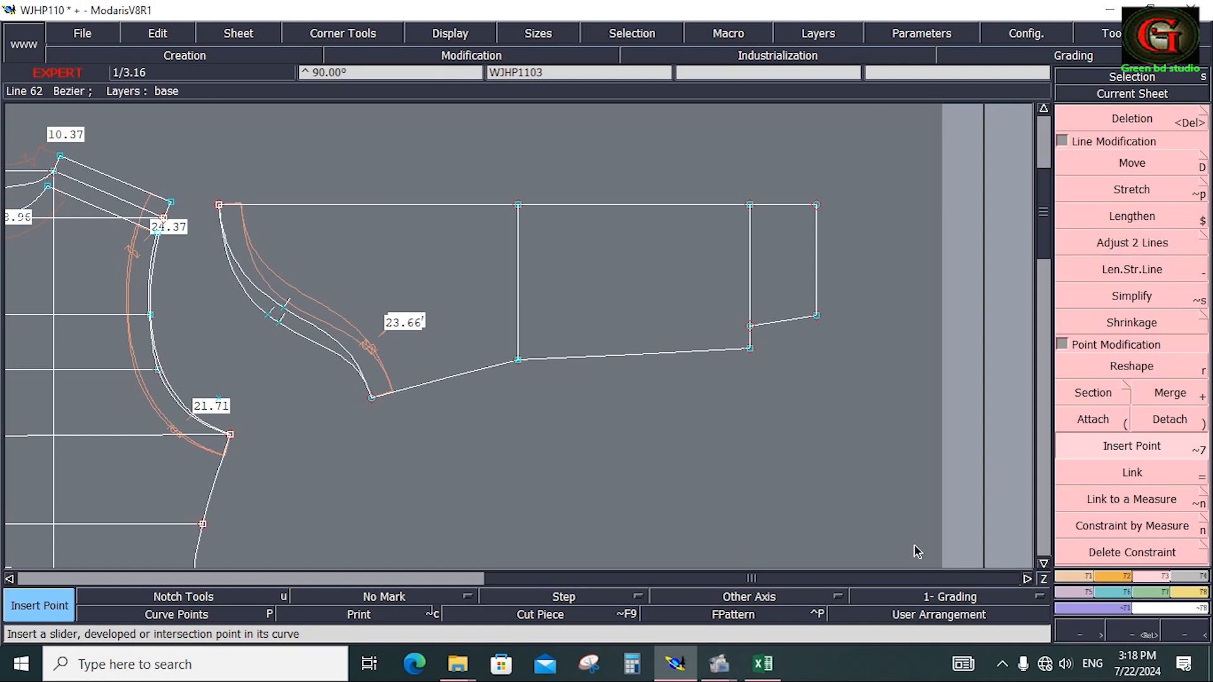
{"action": "key", "text": "Home"}
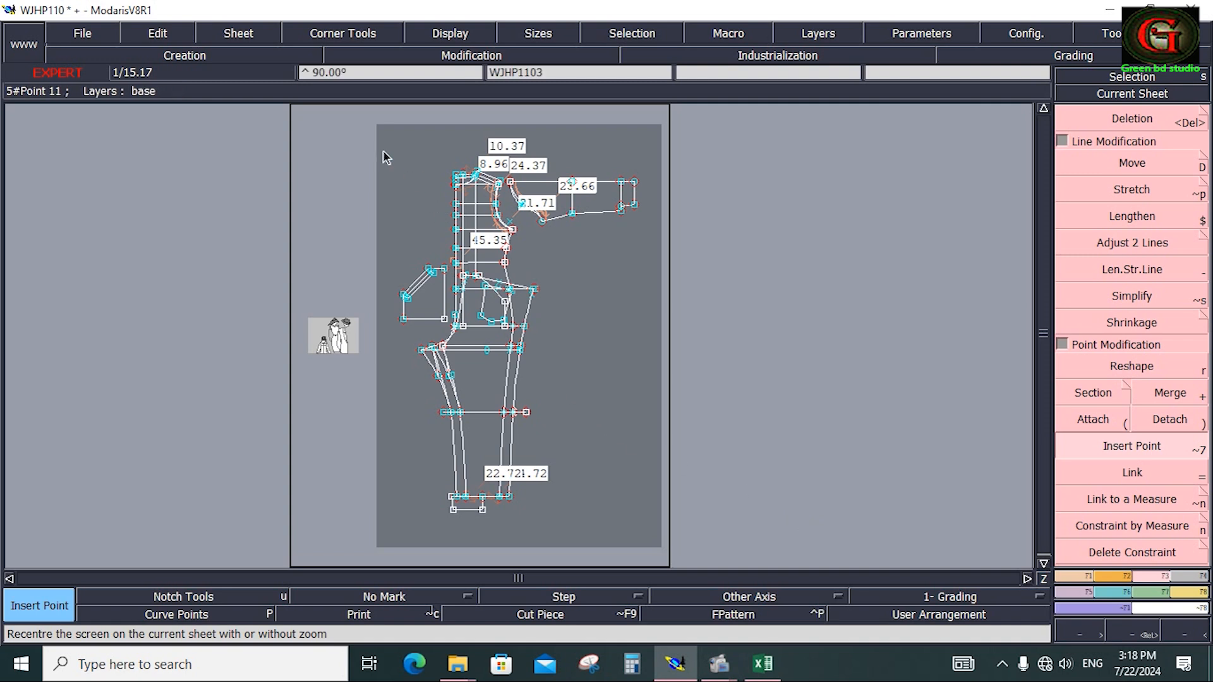
{"action": "left_click_drag", "start_coordinate": [380, 139], "coordinate": [659, 523]}
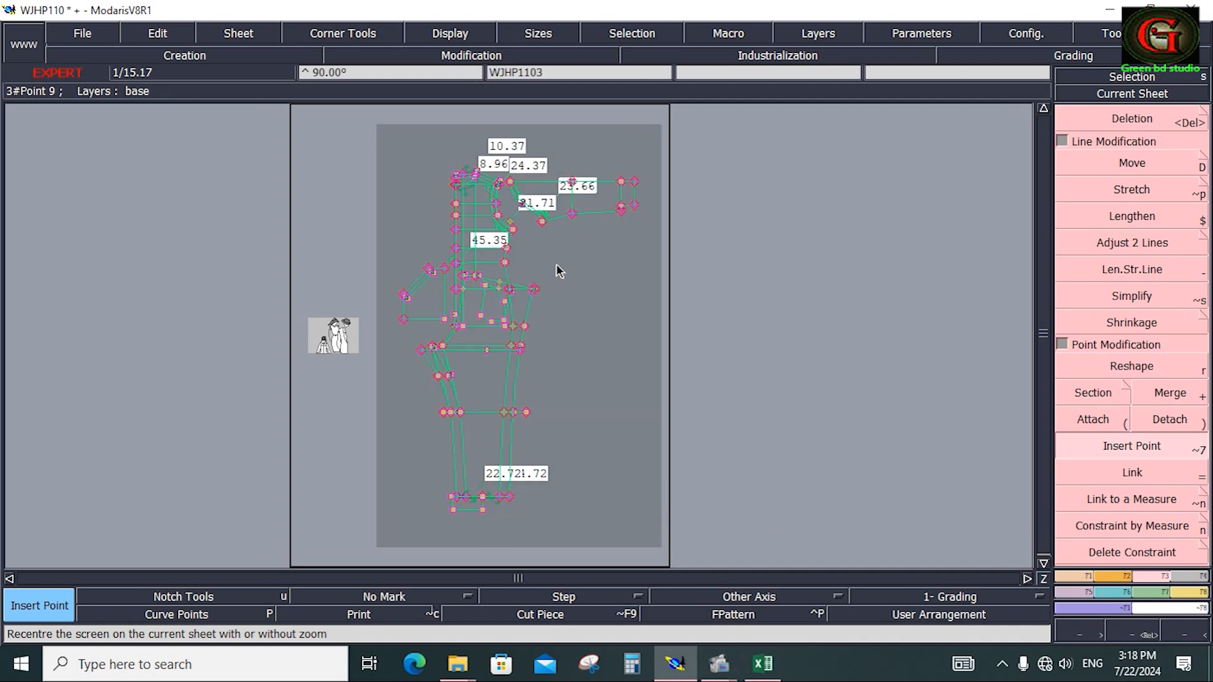
{"action": "left_click", "coordinate": [573, 260]}
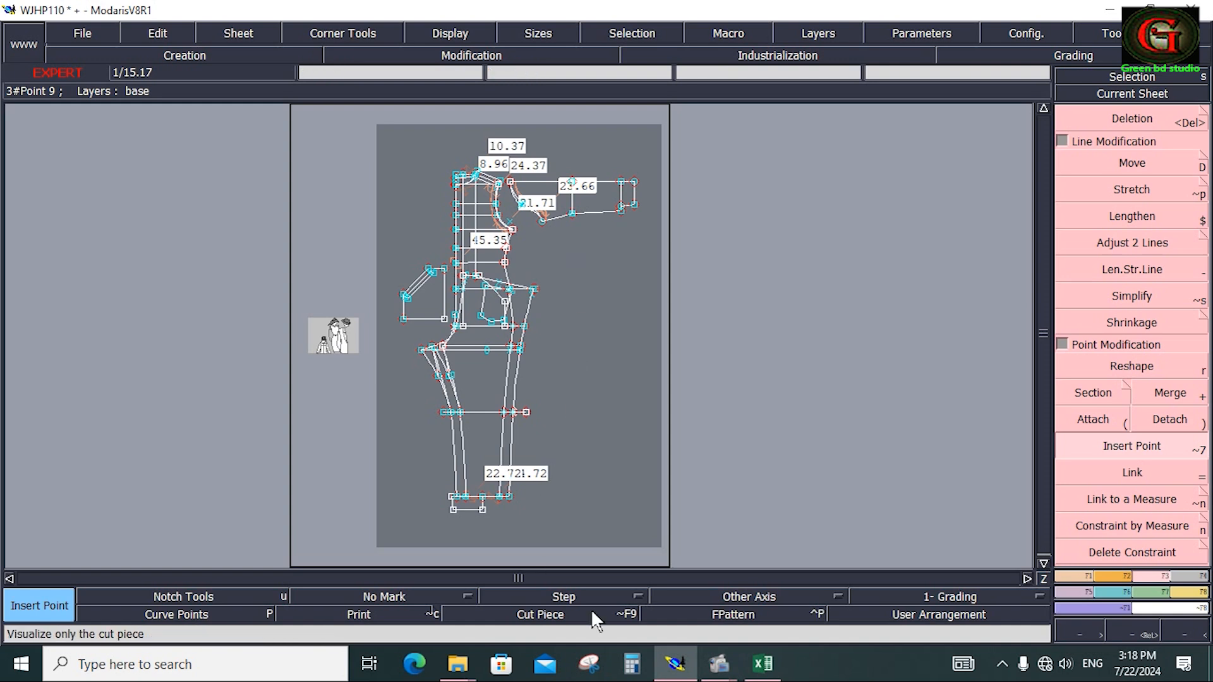
Switch to the Excel measurement sheet and undo the yellow fill on the hood length, hood width and hood length outline rows.
{"action": "left_click", "coordinate": [764, 663]}
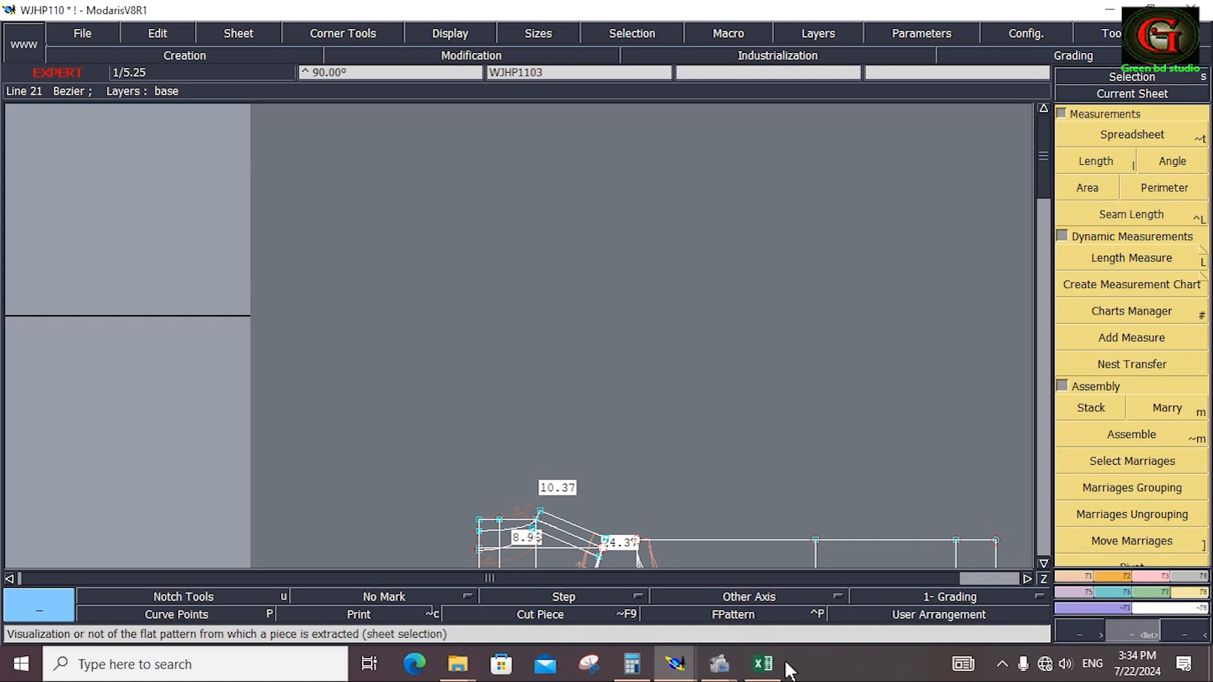
{"action": "left_click", "coordinate": [763, 664]}
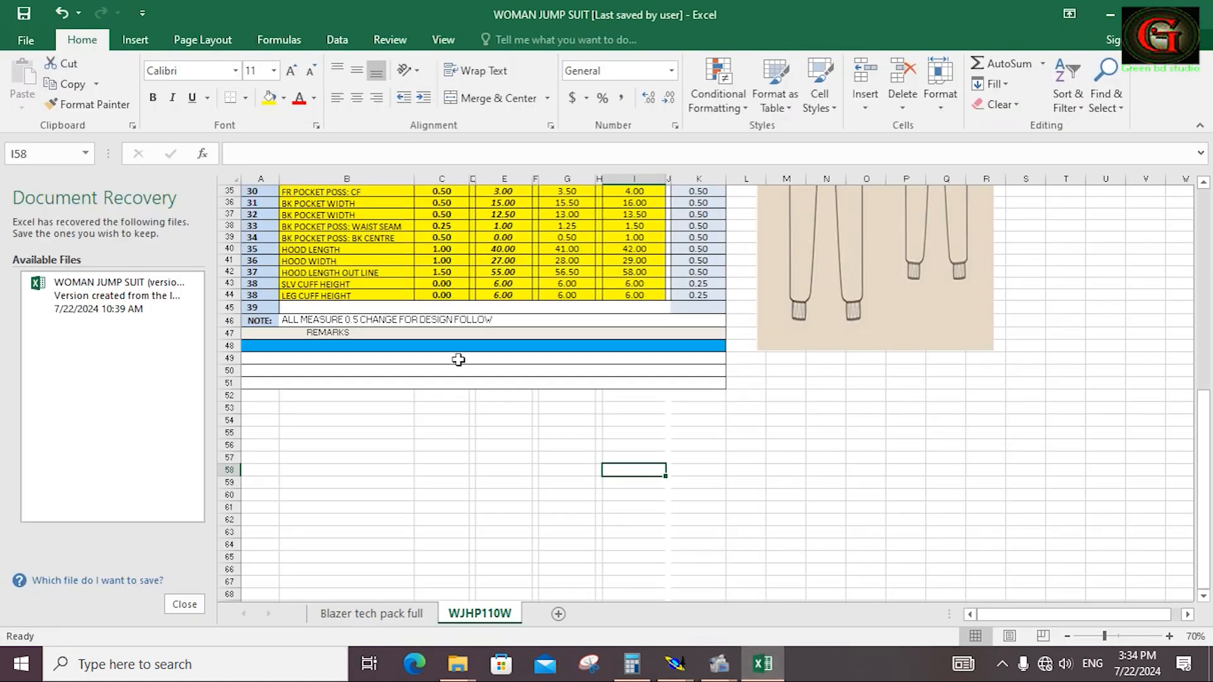
{"action": "key", "text": "ctrl+z"}
{"action": "left_click", "coordinate": [503, 446]}
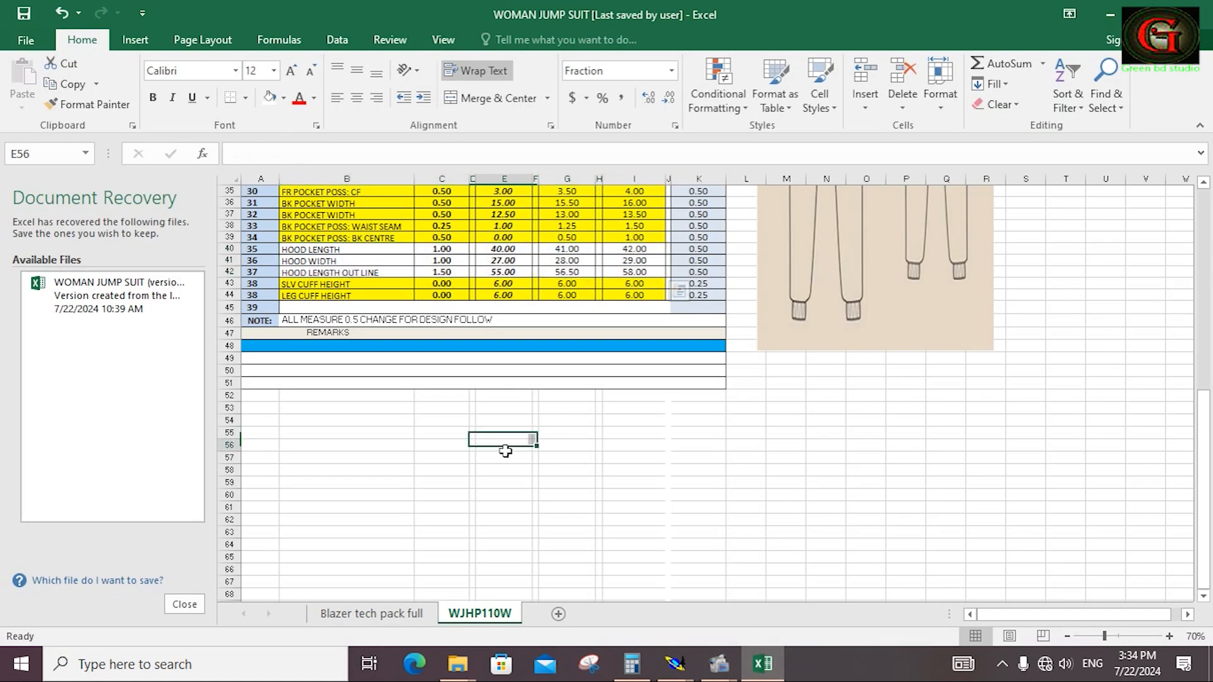
Review the hood length, hood width and hood length outline rows of the measurement sheet.
{"action": "left_click_drag", "start_coordinate": [287, 253], "coordinate": [634, 251]}
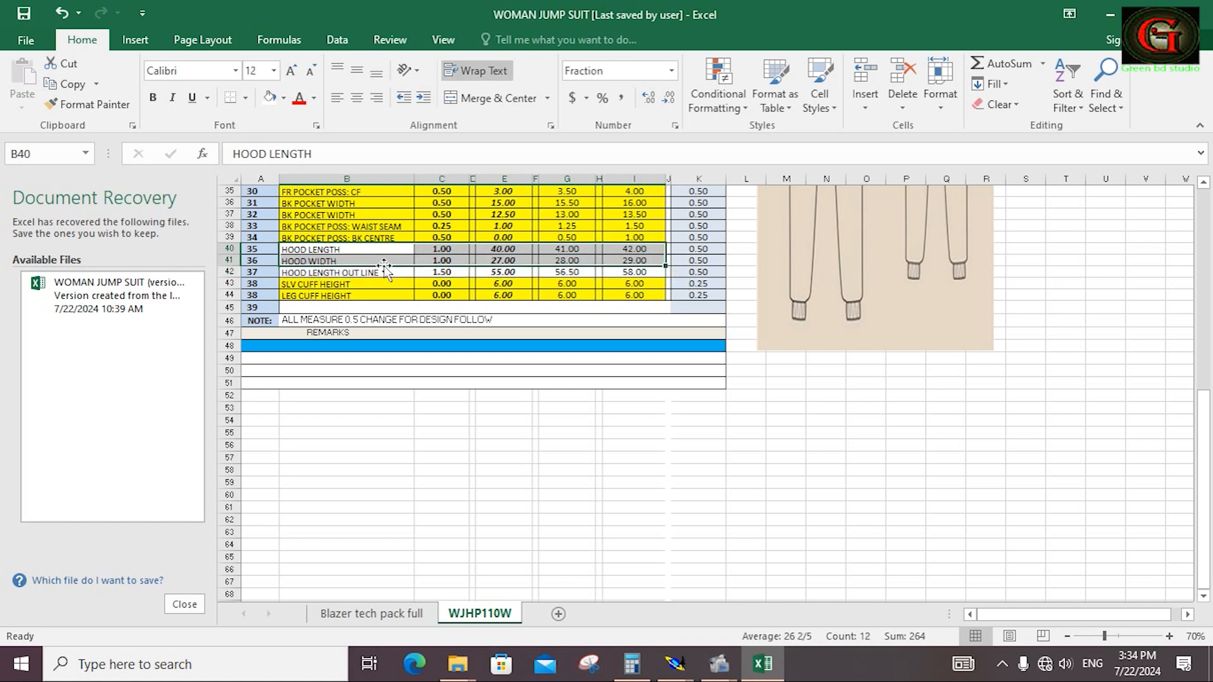
{"action": "left_click", "coordinate": [504, 260]}
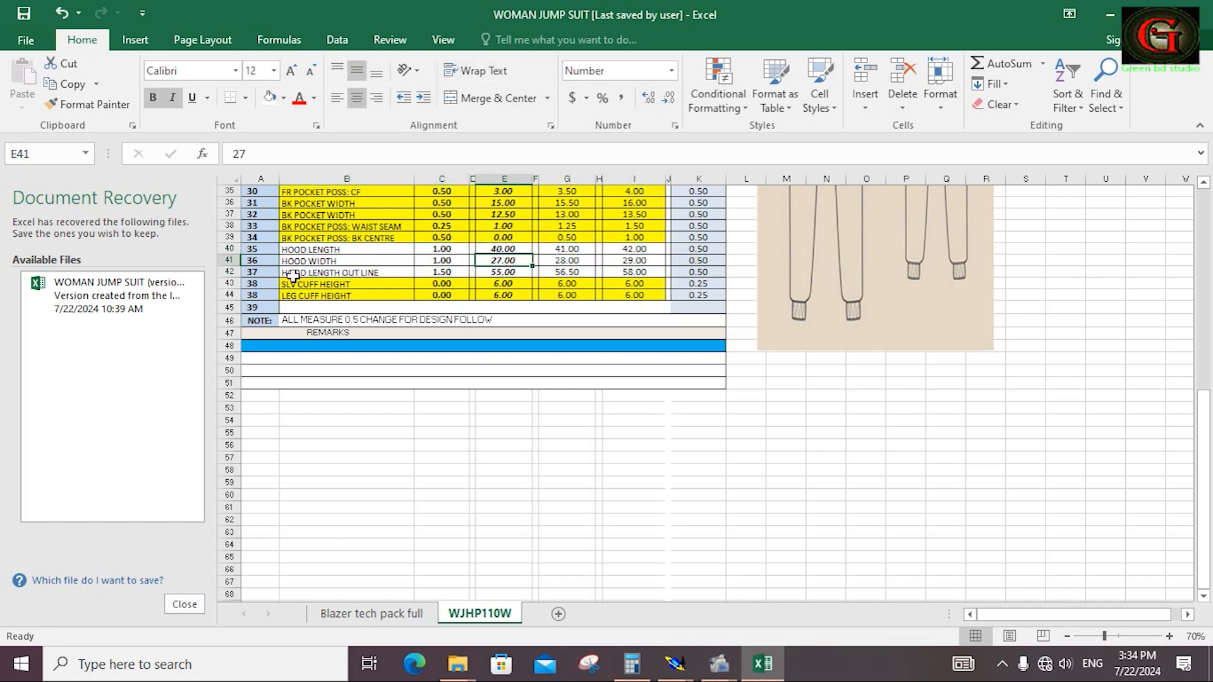
{"action": "left_click_drag", "start_coordinate": [292, 276], "coordinate": [632, 273]}
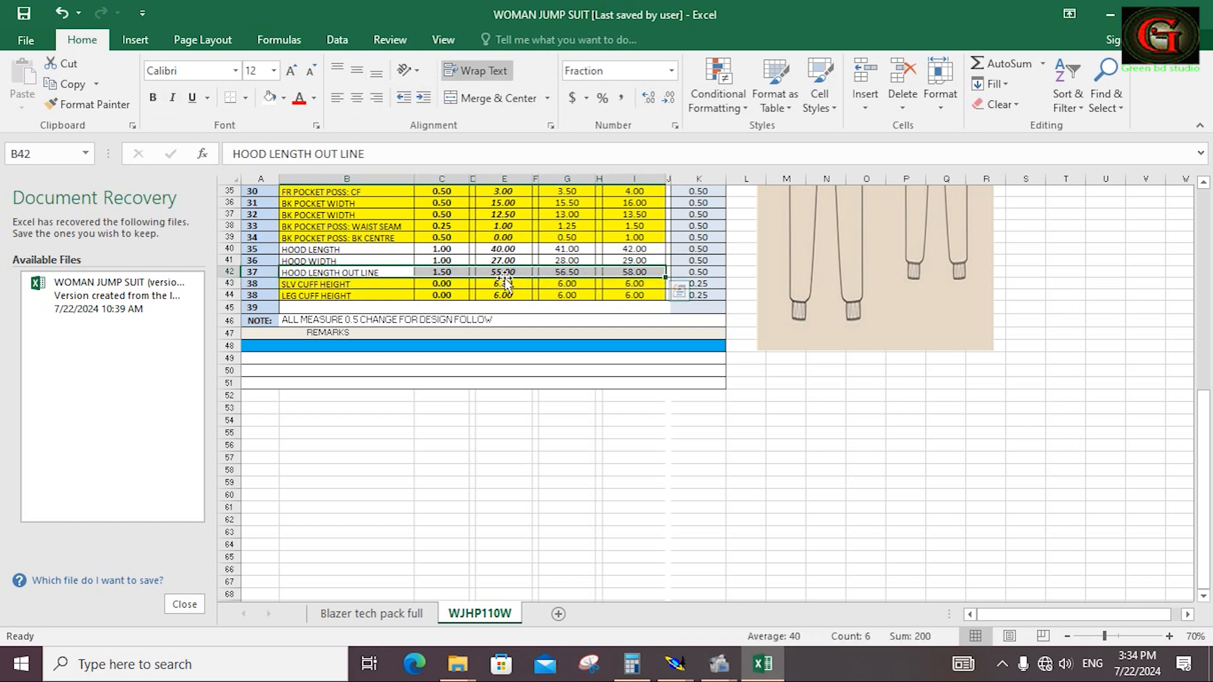
{"action": "left_click", "coordinate": [506, 454]}
{"action": "left_click", "coordinate": [392, 246]}
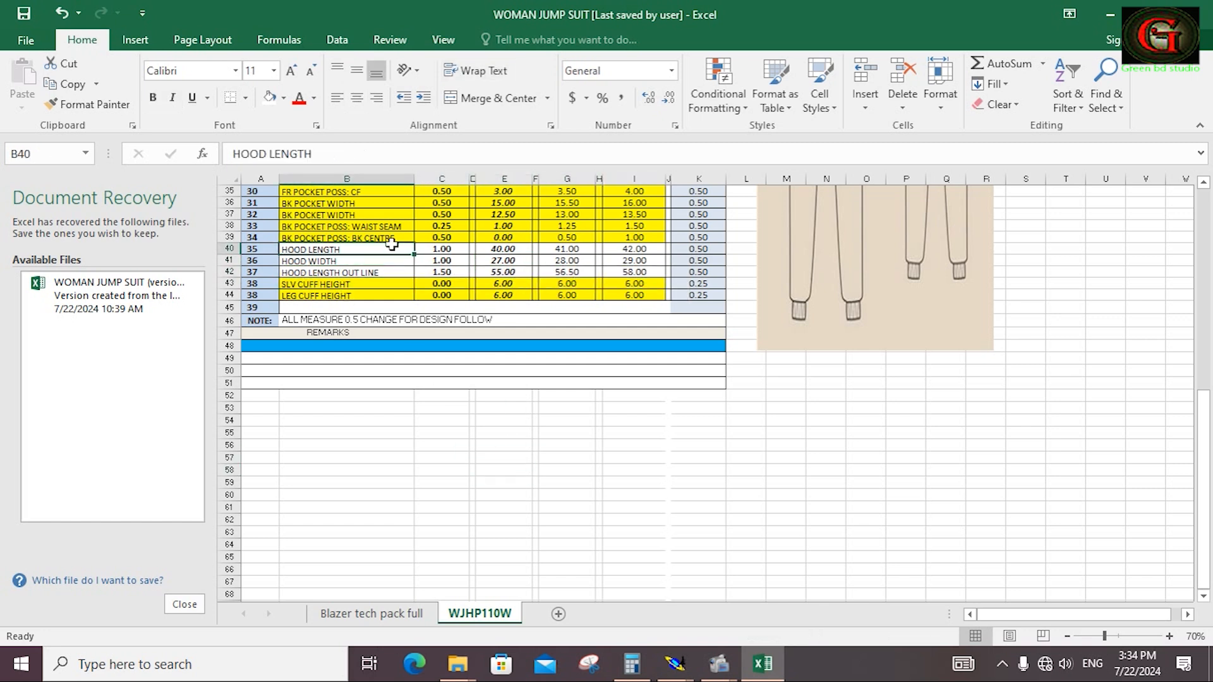
{"action": "left_click_drag", "start_coordinate": [391, 246], "coordinate": [625, 275]}
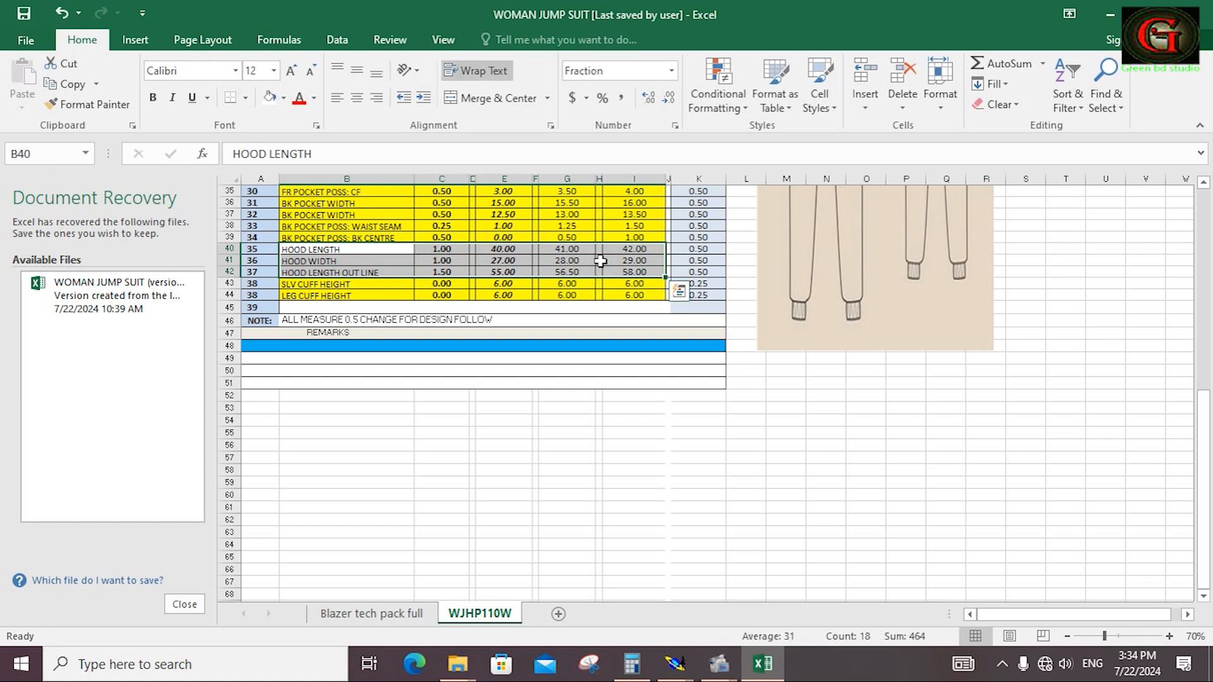
{"action": "left_click", "coordinate": [313, 98]}
{"action": "left_click", "coordinate": [334, 238]}
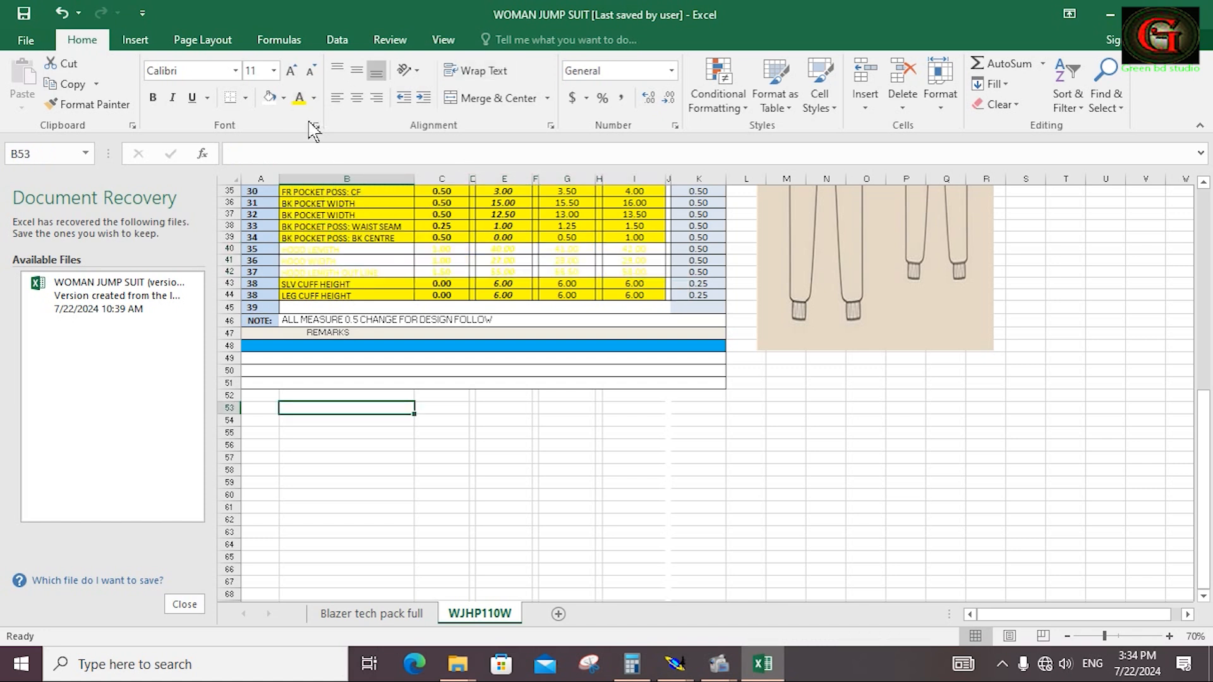
{"action": "left_click", "coordinate": [61, 13]}
{"action": "left_click", "coordinate": [62, 13]}
{"action": "left_click", "coordinate": [61, 13]}
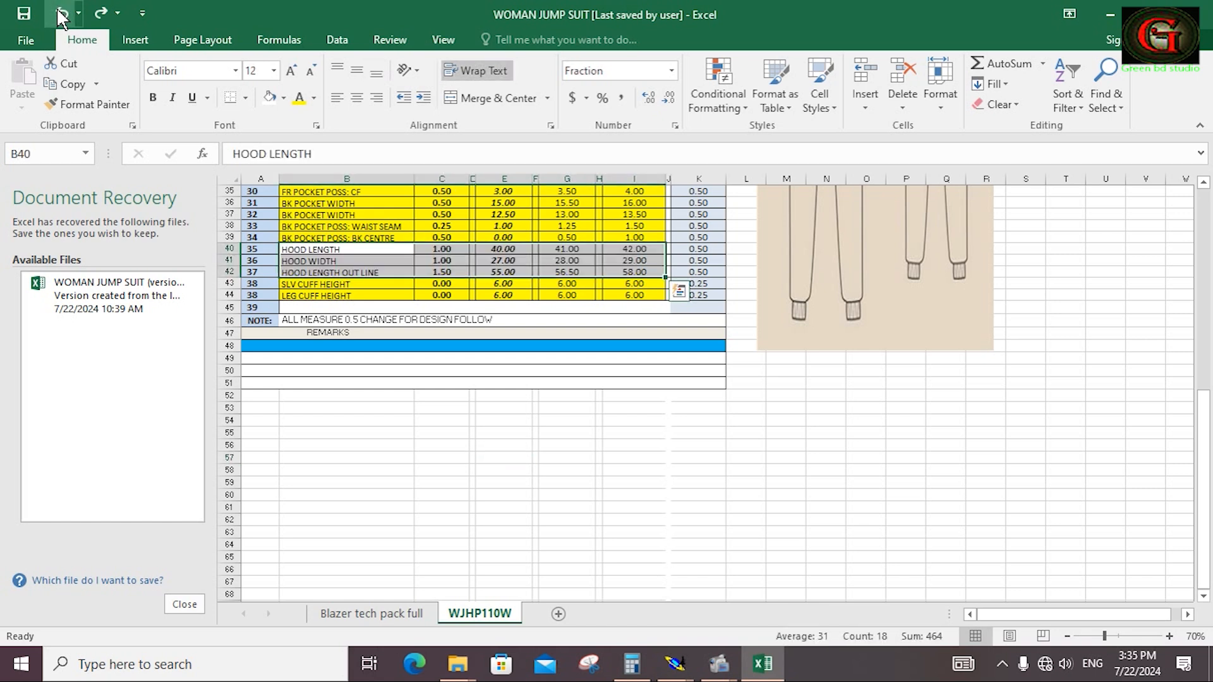
{"action": "left_click", "coordinate": [61, 13]}
{"action": "left_click", "coordinate": [544, 518]}
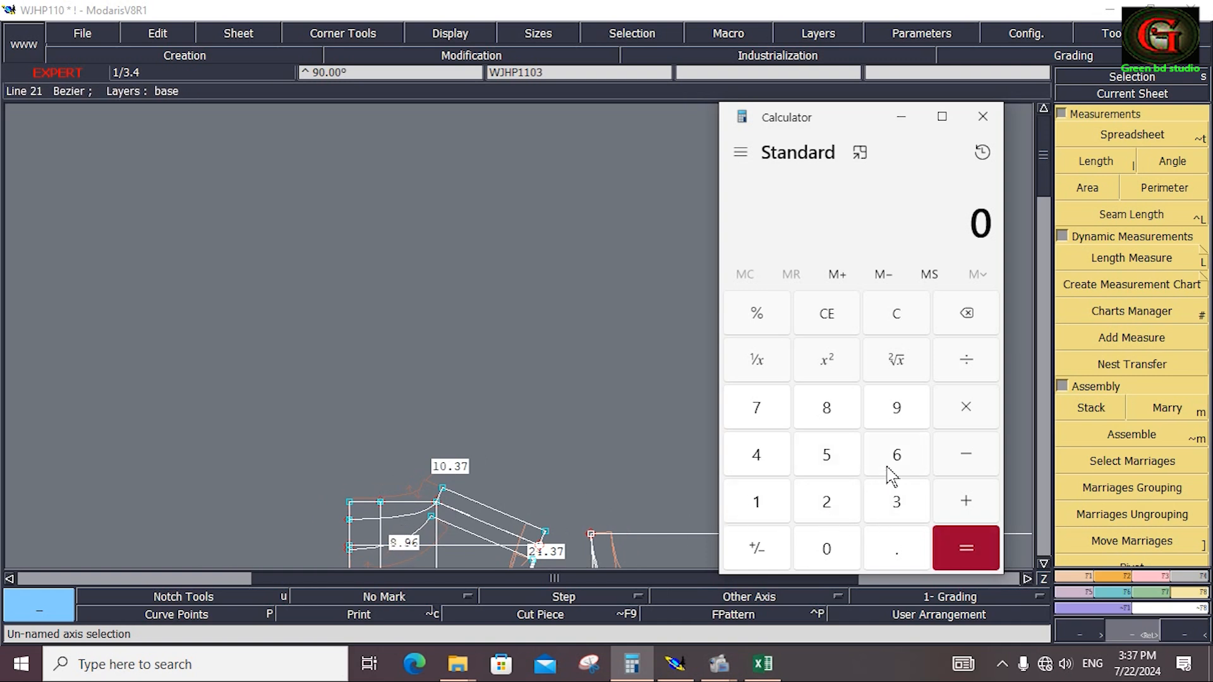
Add 9.96 and 10.37 in the calculator to total the two neckline lengths.
{"action": "left_click", "coordinate": [896, 410]}
{"action": "left_click", "coordinate": [884, 546]}
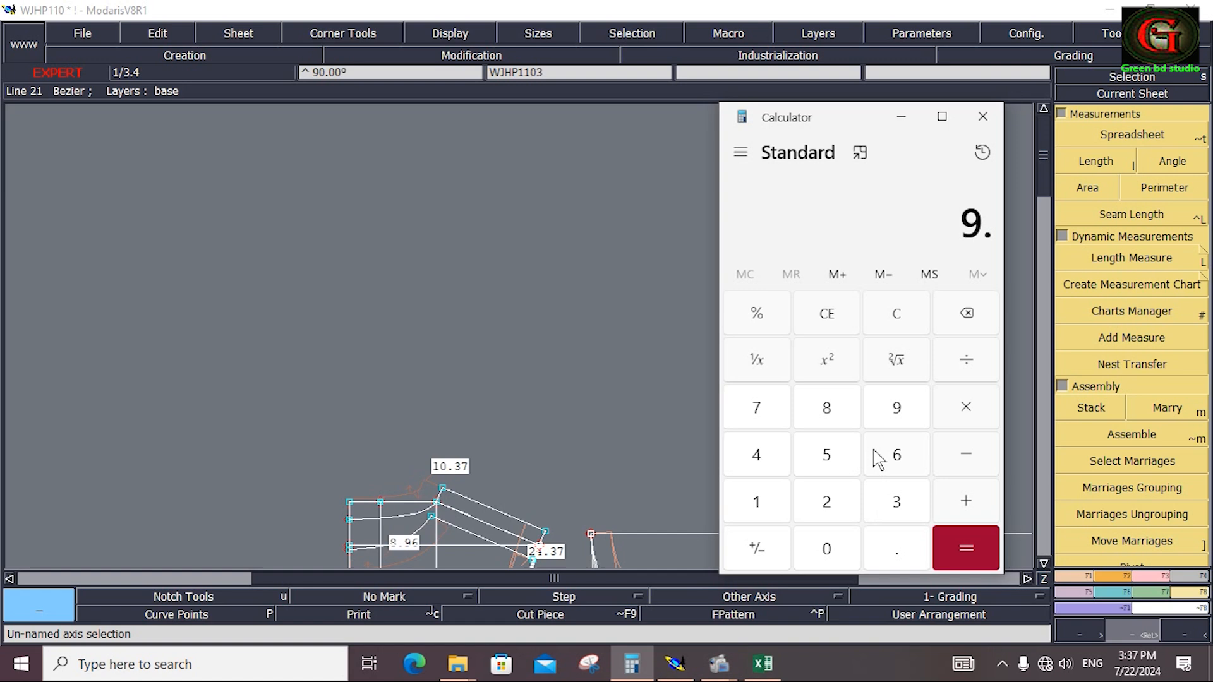
{"action": "left_click", "coordinate": [895, 414]}
{"action": "left_click", "coordinate": [900, 464]}
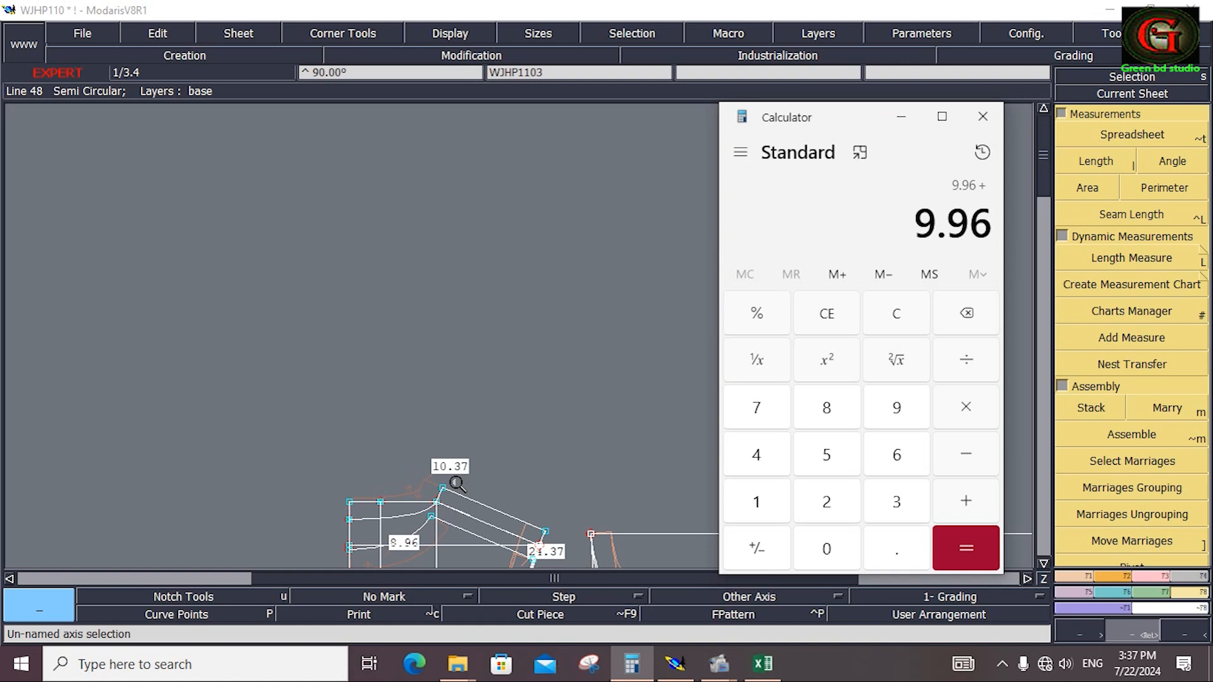
{"action": "left_click", "coordinate": [765, 513]}
{"action": "left_click", "coordinate": [828, 547]}
{"action": "left_click", "coordinate": [896, 548]}
{"action": "left_click", "coordinate": [896, 502]}
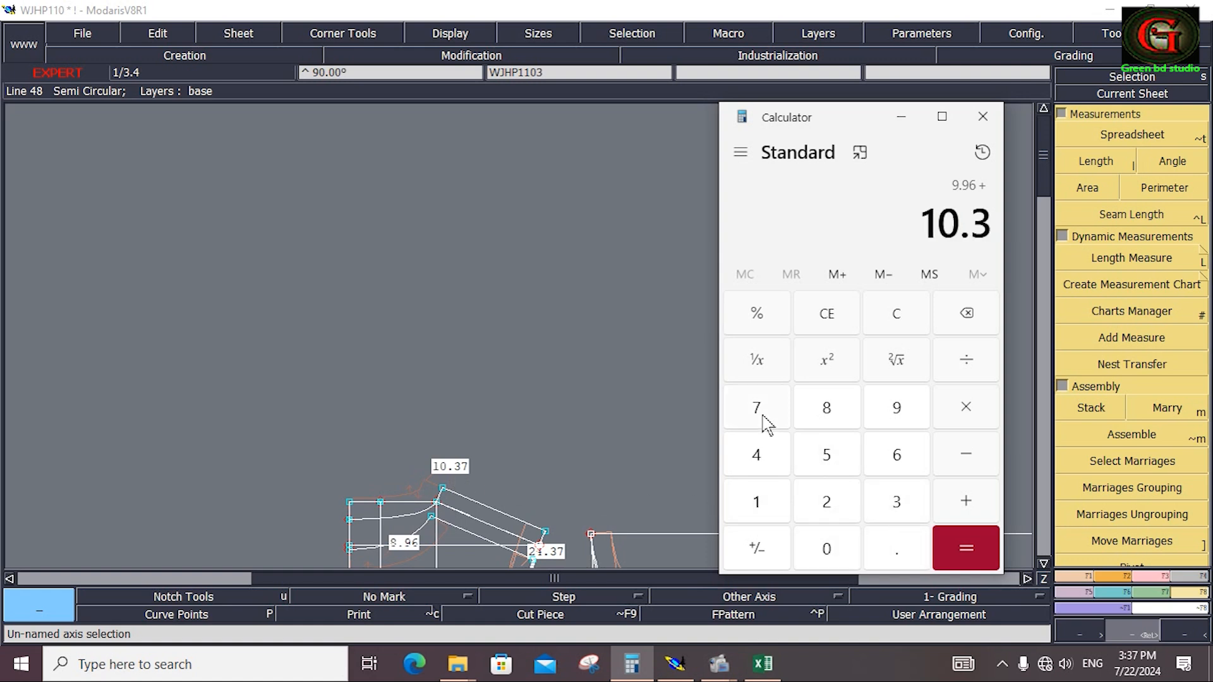
{"action": "left_click", "coordinate": [757, 409]}
{"action": "left_click", "coordinate": [963, 548]}
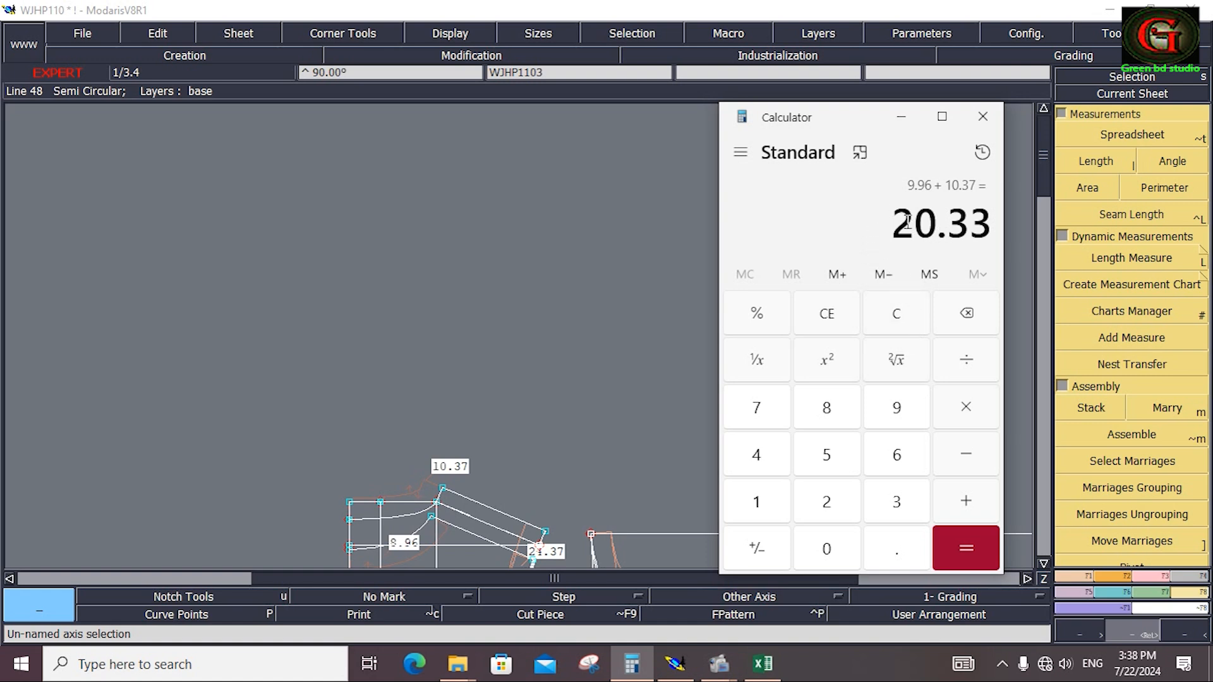
{"action": "left_click_drag", "start_coordinate": [907, 221], "coordinate": [988, 235]}
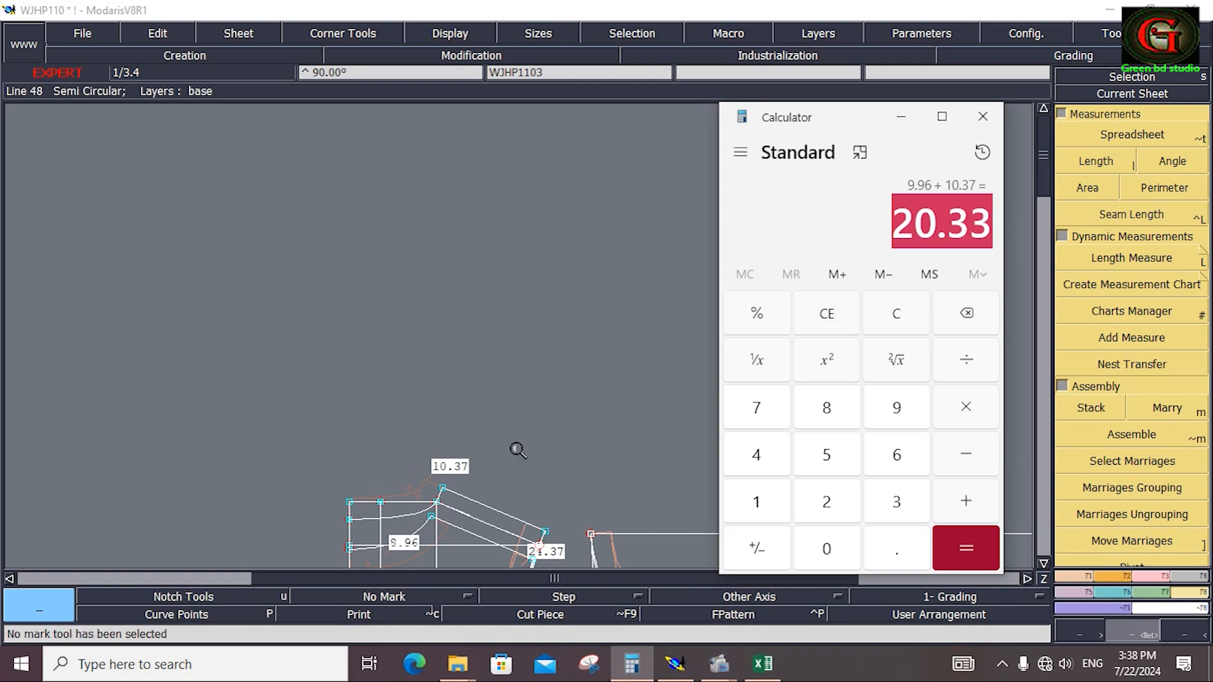
Switch back to Modaris and draw a rectangle 27 cm wide and 40 cm high above the bodice for the hood.
{"action": "left_click", "coordinate": [675, 664]}
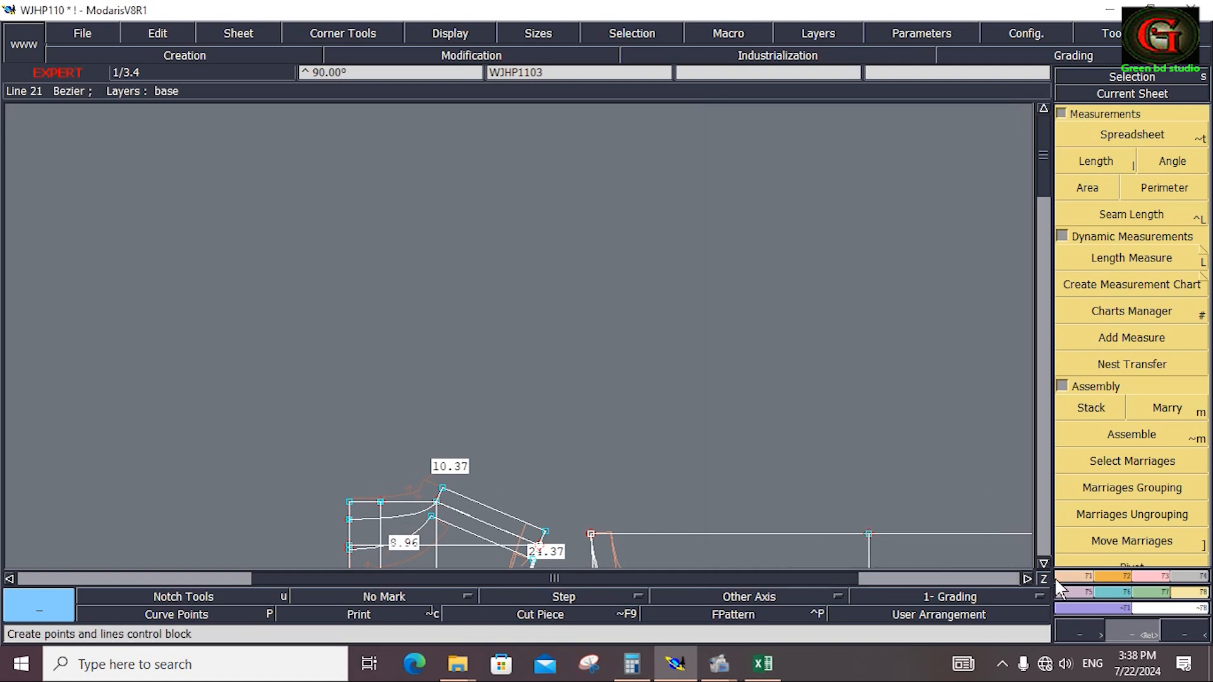
{"action": "left_click", "coordinate": [1067, 577]}
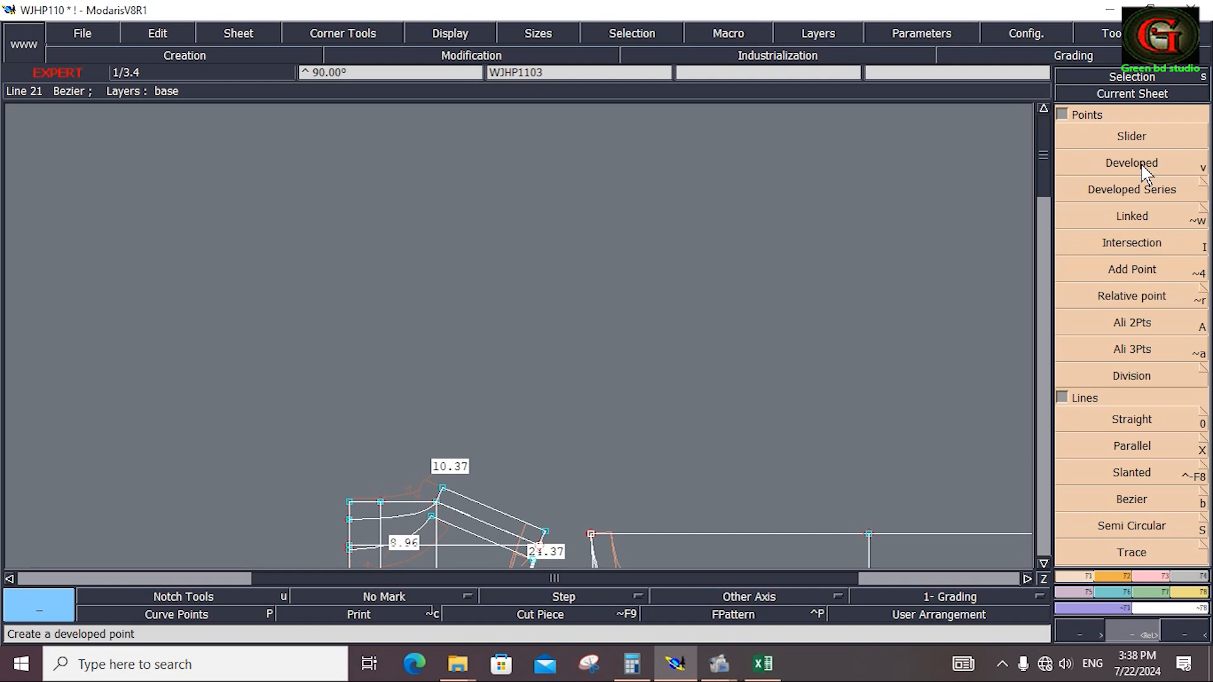
{"action": "left_click", "coordinate": [1125, 575]}
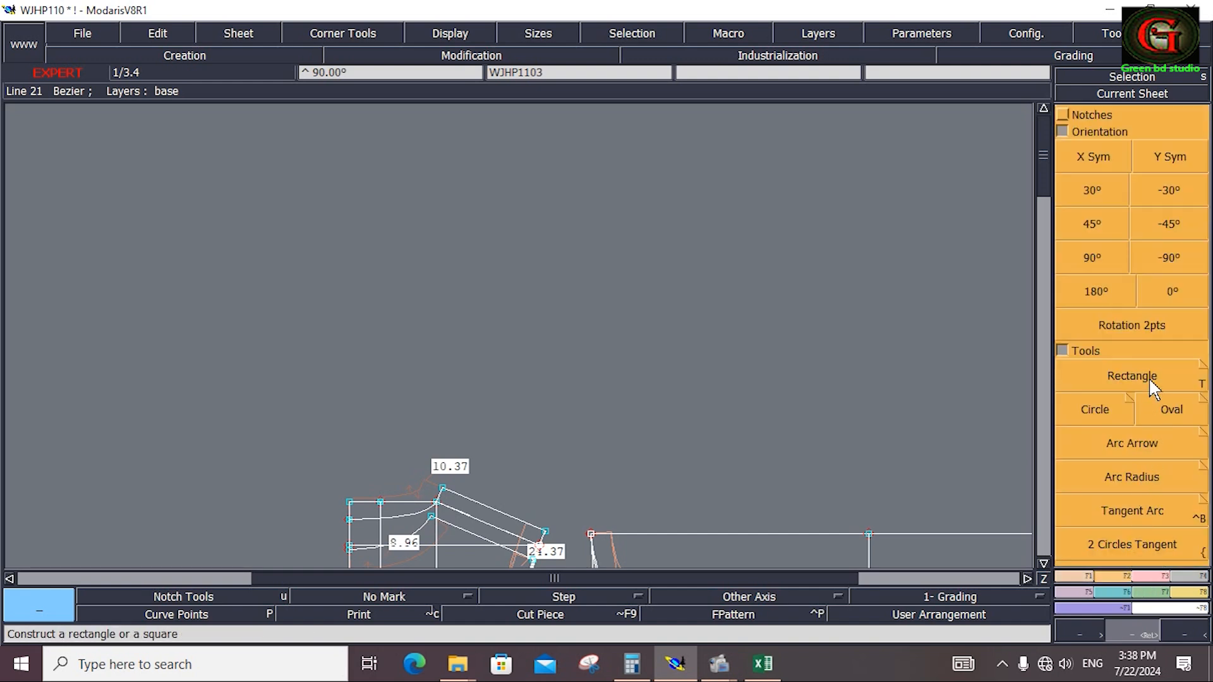
{"action": "left_click", "coordinate": [1081, 376]}
{"action": "left_click", "coordinate": [307, 107]}
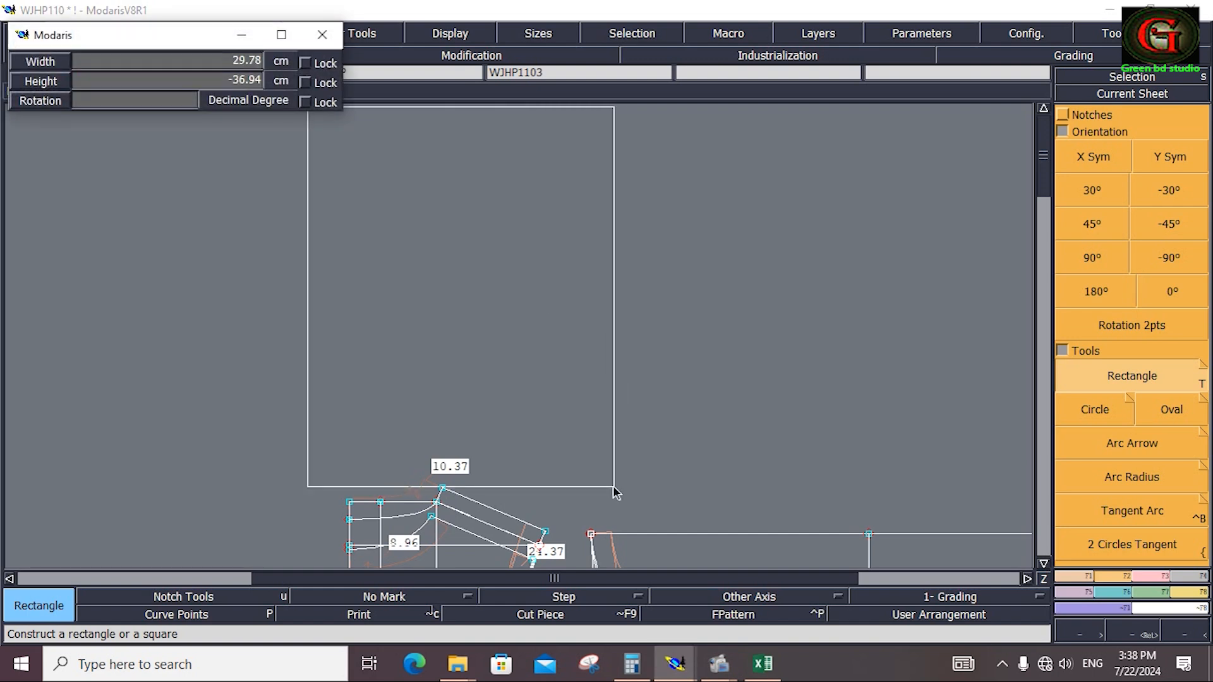
{"action": "type", "text": "27.00"}
{"action": "type", "text": "27"}
{"action": "key", "text": "Return"}
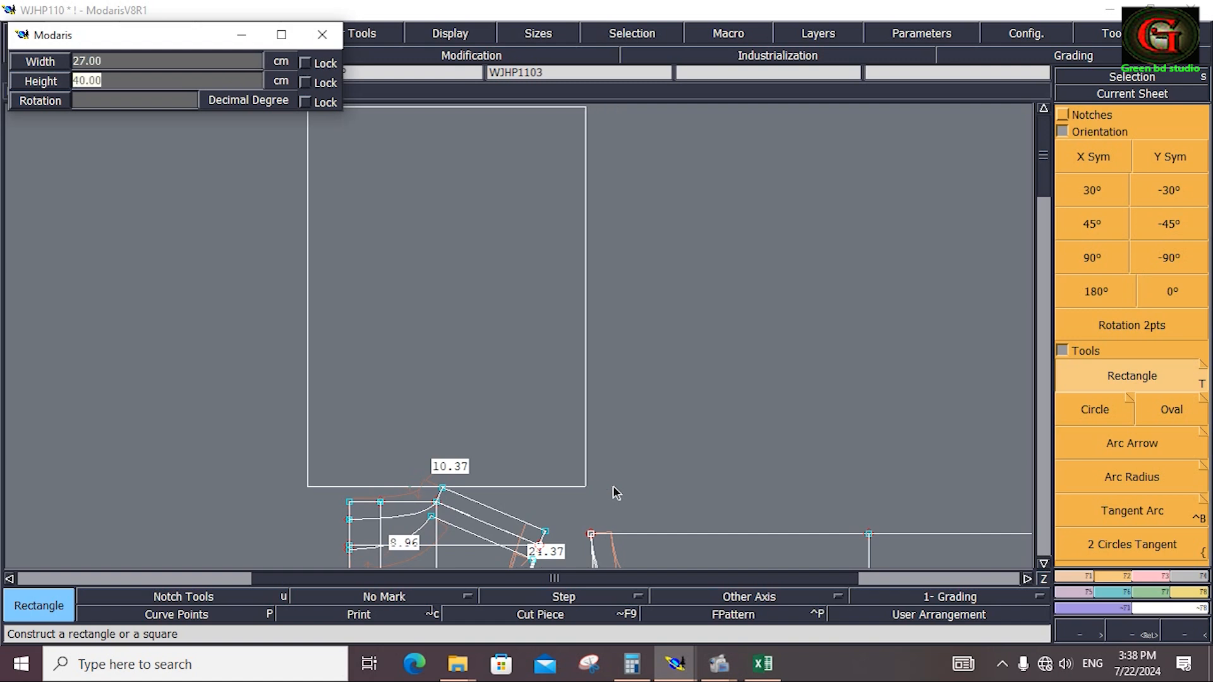
{"action": "type", "text": "40"}
{"action": "key", "text": "Return"}
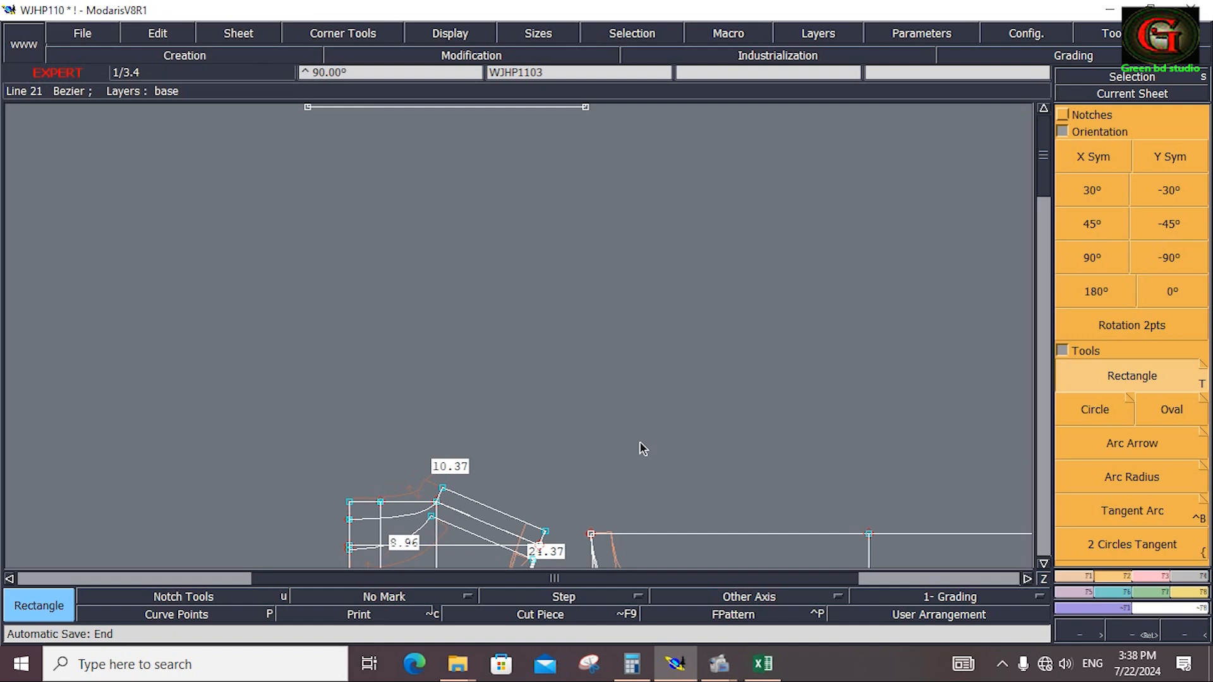
Move the hood rectangle down into the empty area to the left of the bodice.
{"action": "key", "text": "Home"}
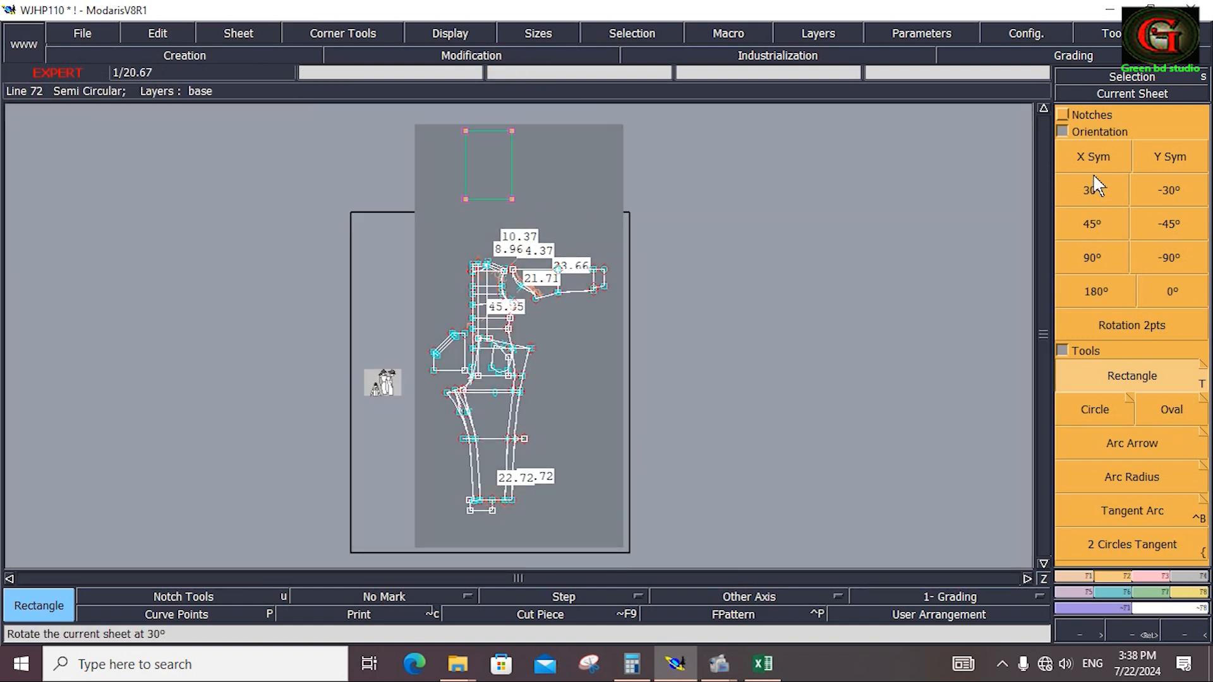
{"action": "left_click", "coordinate": [1064, 116]}
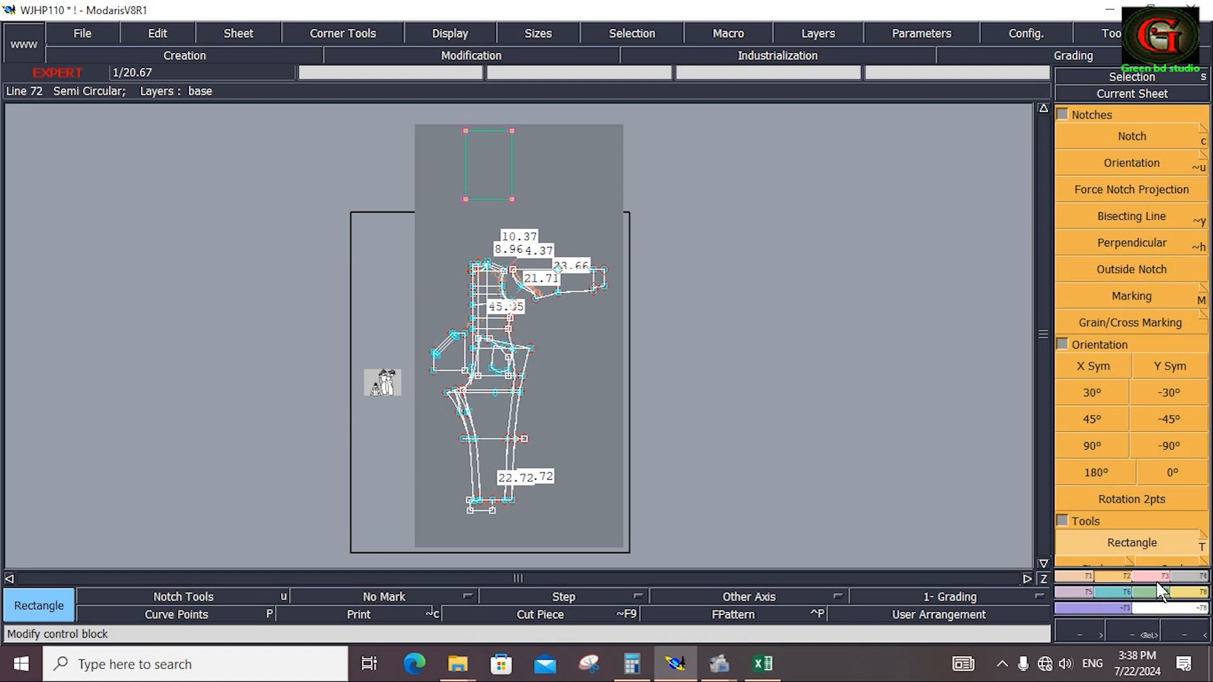
{"action": "left_click", "coordinate": [1165, 576]}
{"action": "left_click", "coordinate": [1152, 166]}
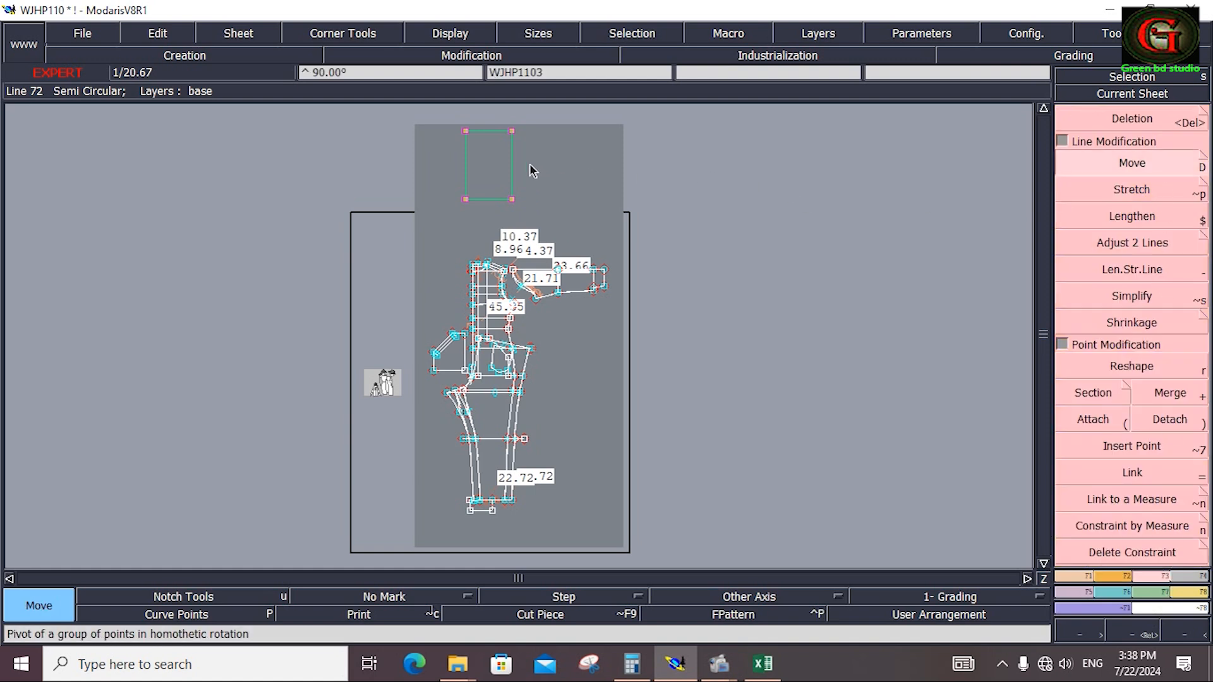
{"action": "left_click", "coordinate": [509, 165]}
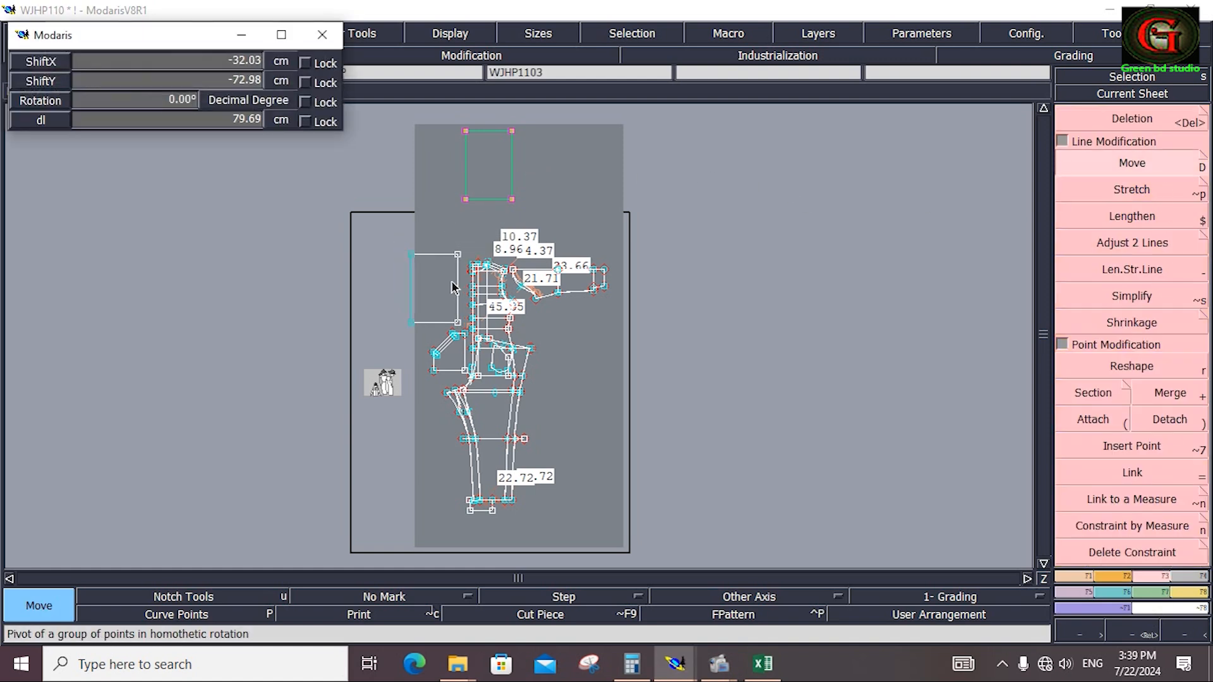
{"action": "left_click", "coordinate": [450, 280]}
{"action": "key", "text": "Return"}
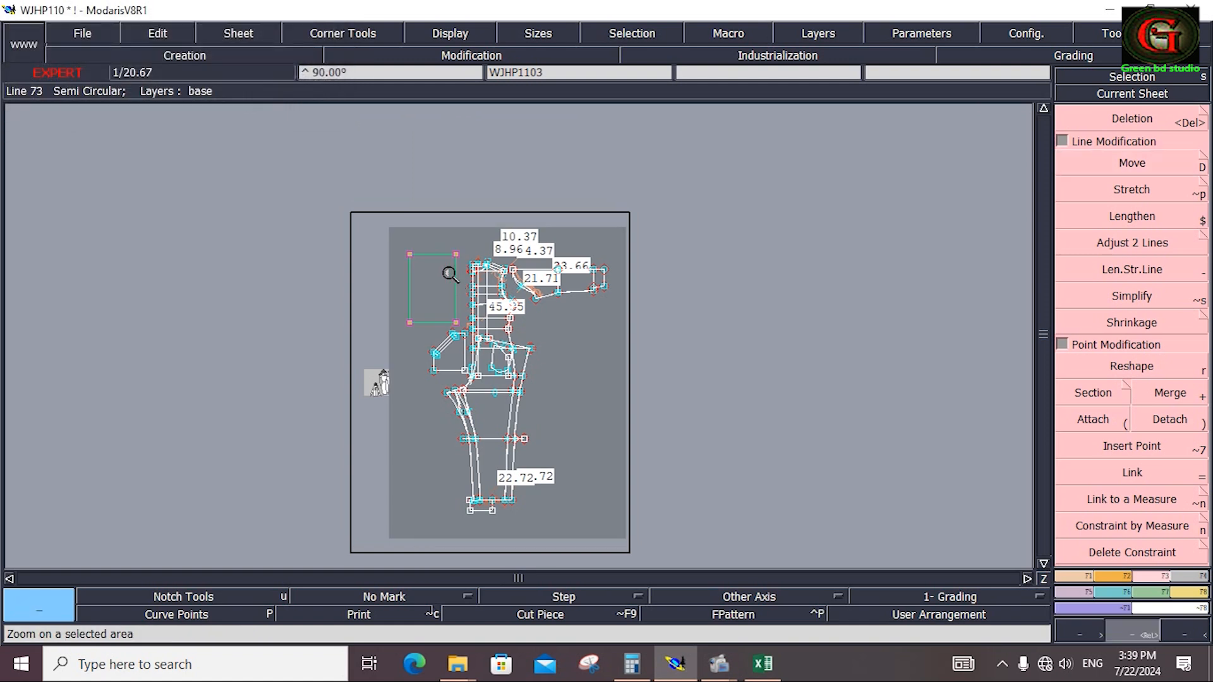
Place a developed point on the rectangle's base 20.25 cm from its lower-left corner and insert it into the line.
{"action": "left_click_drag", "start_coordinate": [438, 285], "coordinate": [518, 330]}
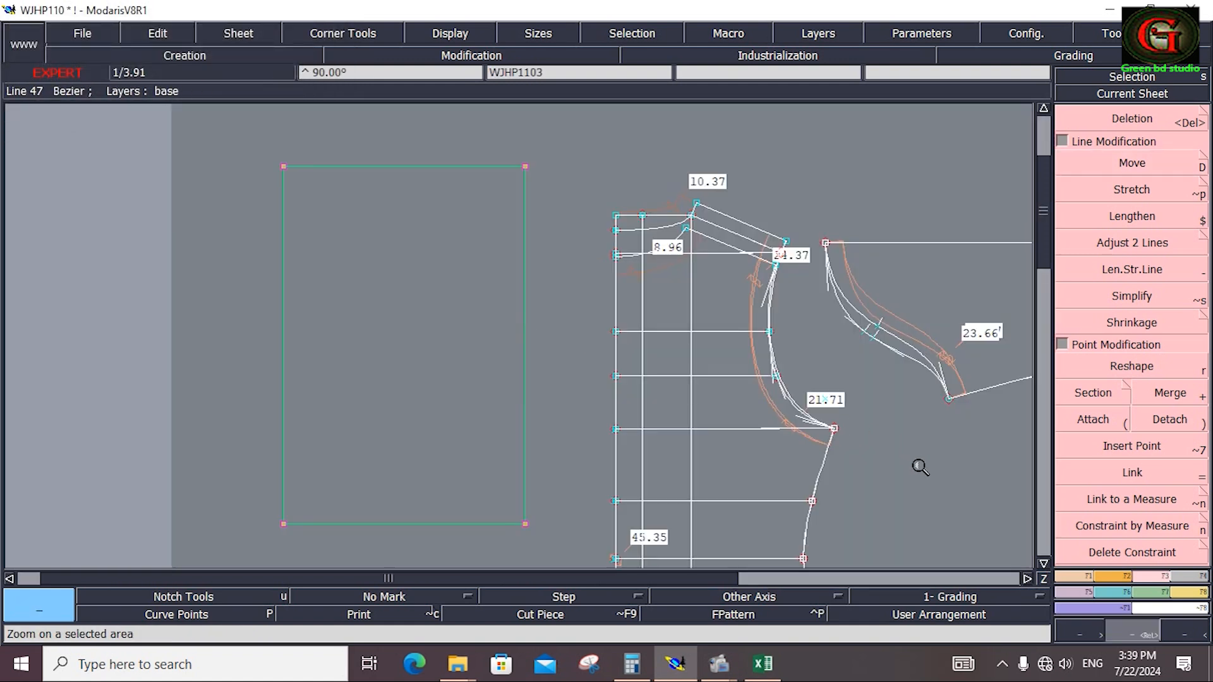
{"action": "key", "text": "Escape"}
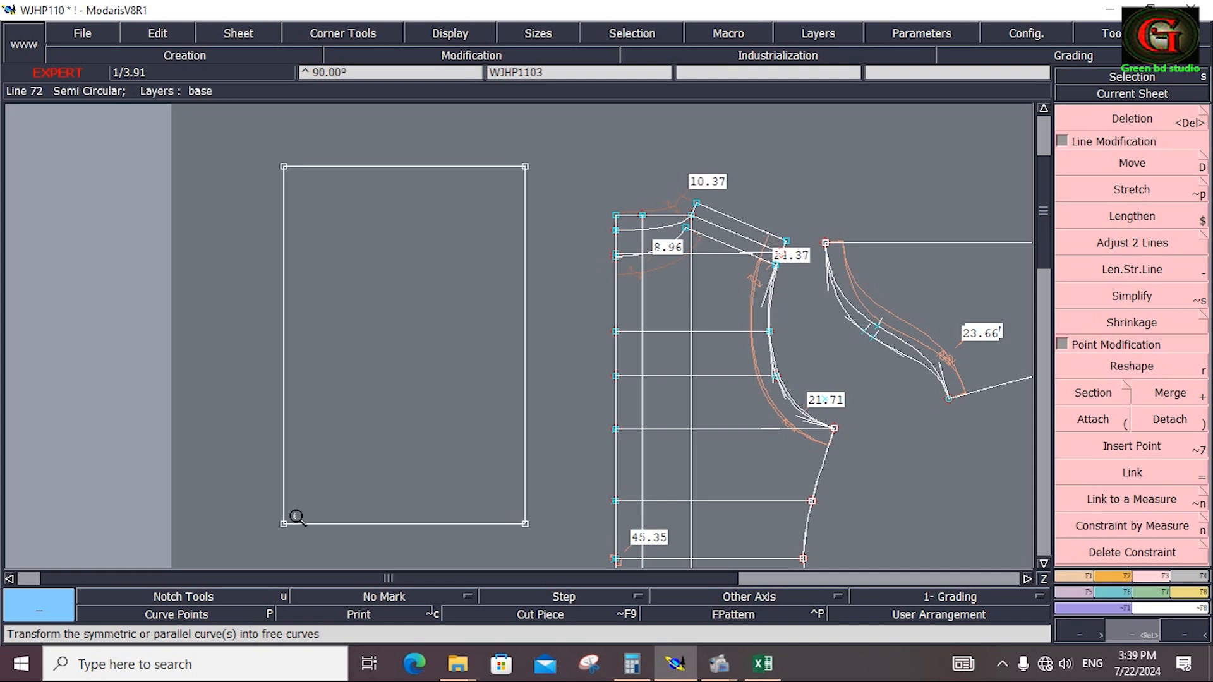
{"action": "left_click", "coordinate": [1078, 577]}
{"action": "left_click", "coordinate": [1132, 162]}
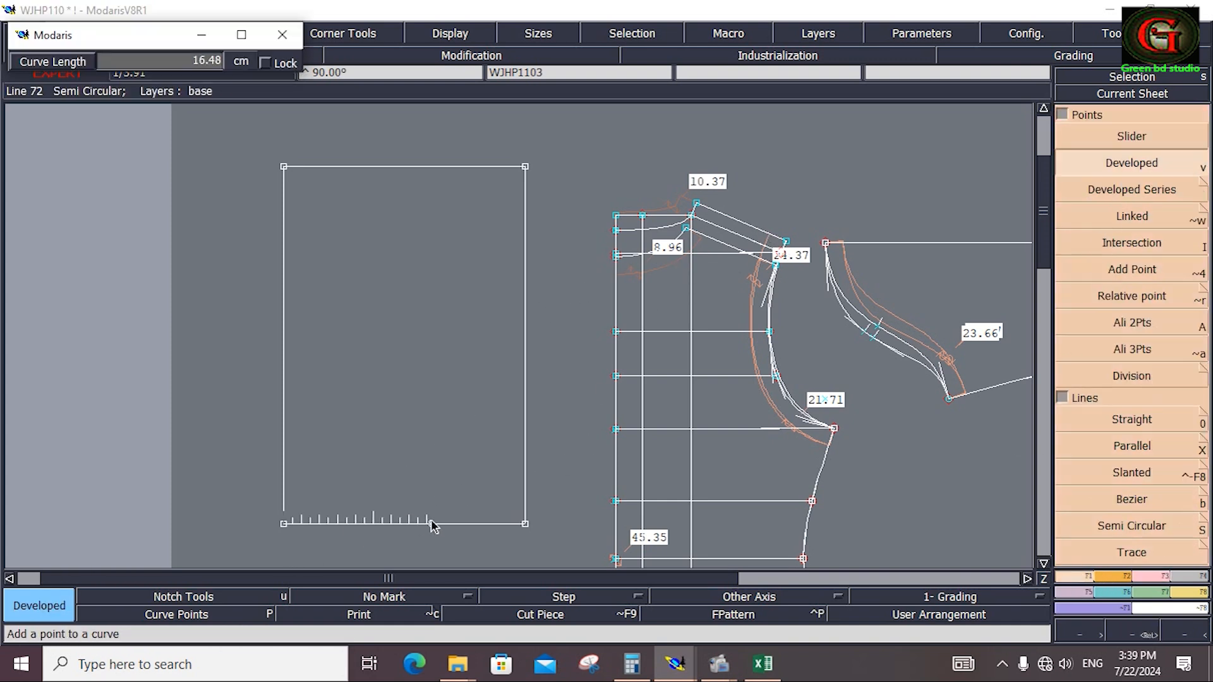
{"action": "type", "text": "8.96"}
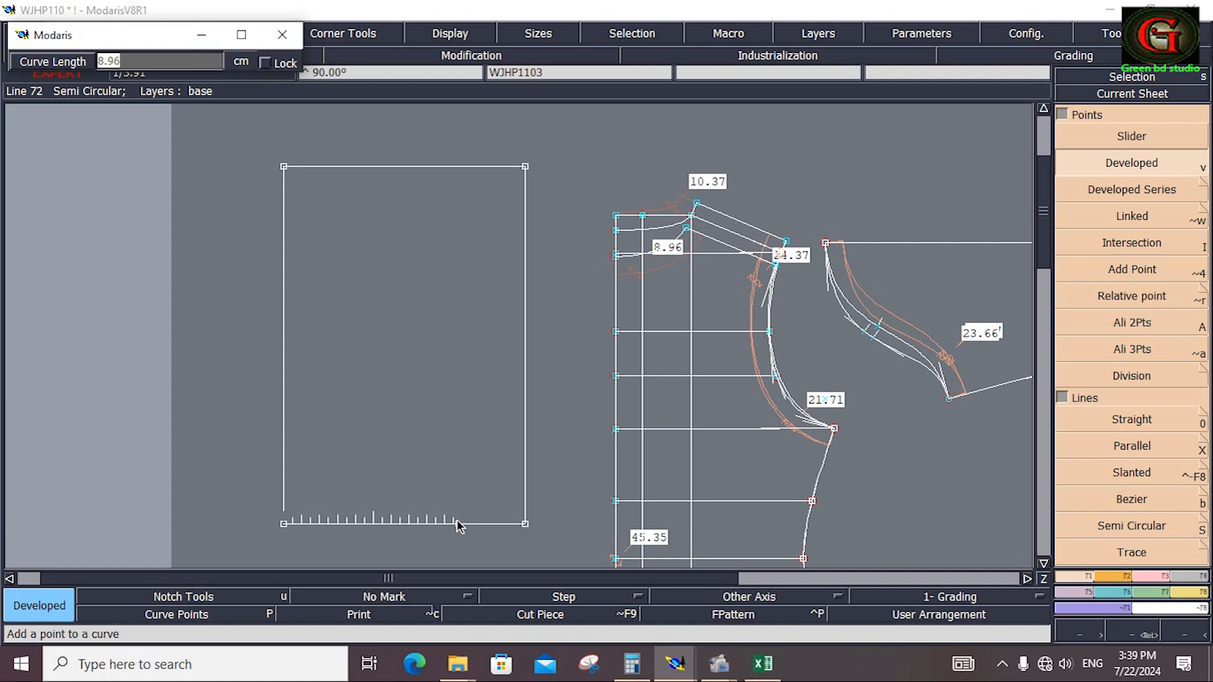
{"action": "type", "text": "20.25"}
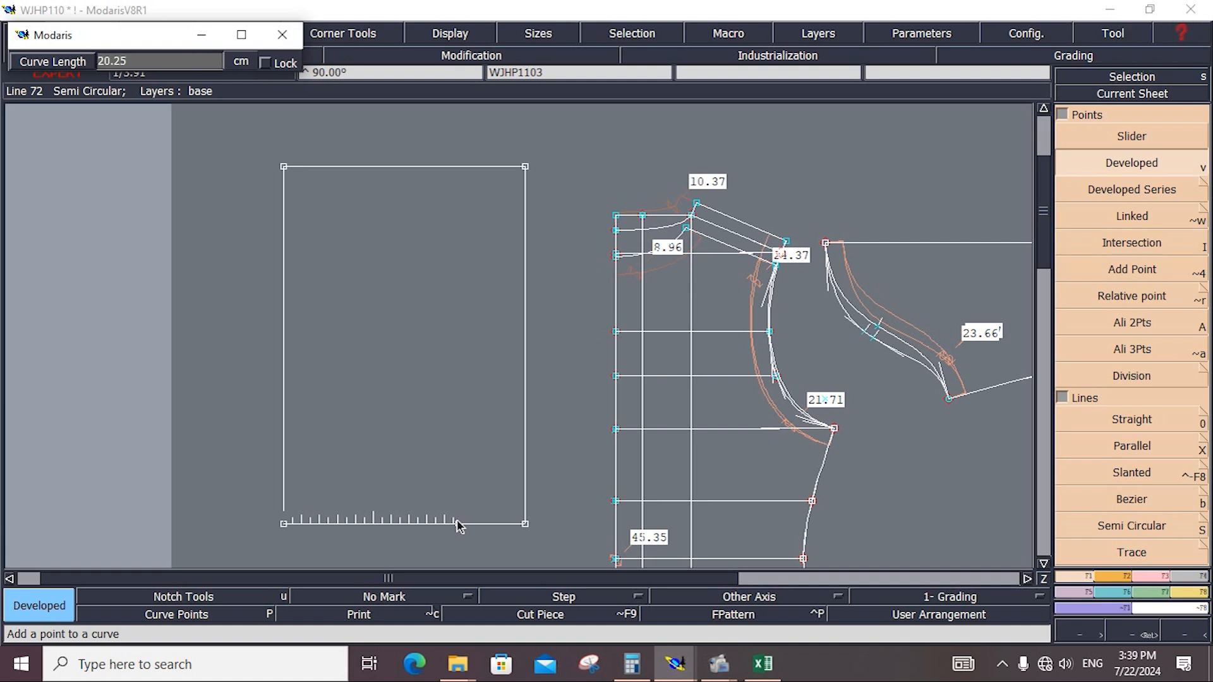
{"action": "key", "text": "Return"}
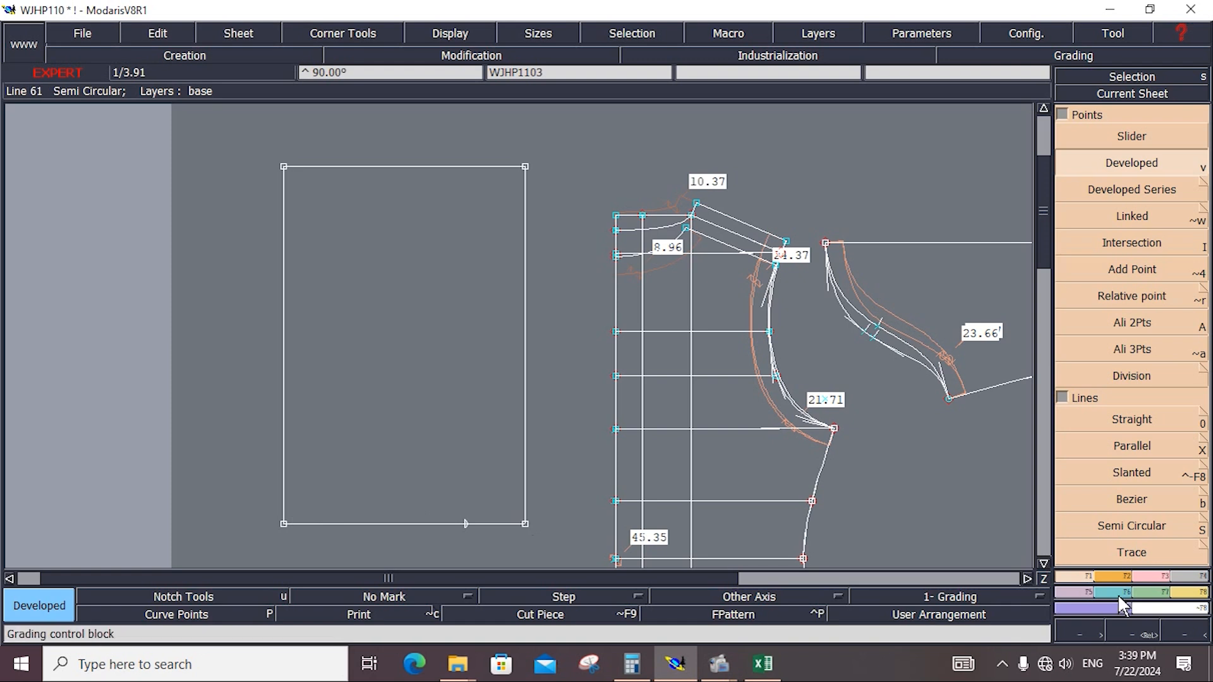
{"action": "left_click", "coordinate": [1154, 576]}
{"action": "left_click", "coordinate": [1125, 447]}
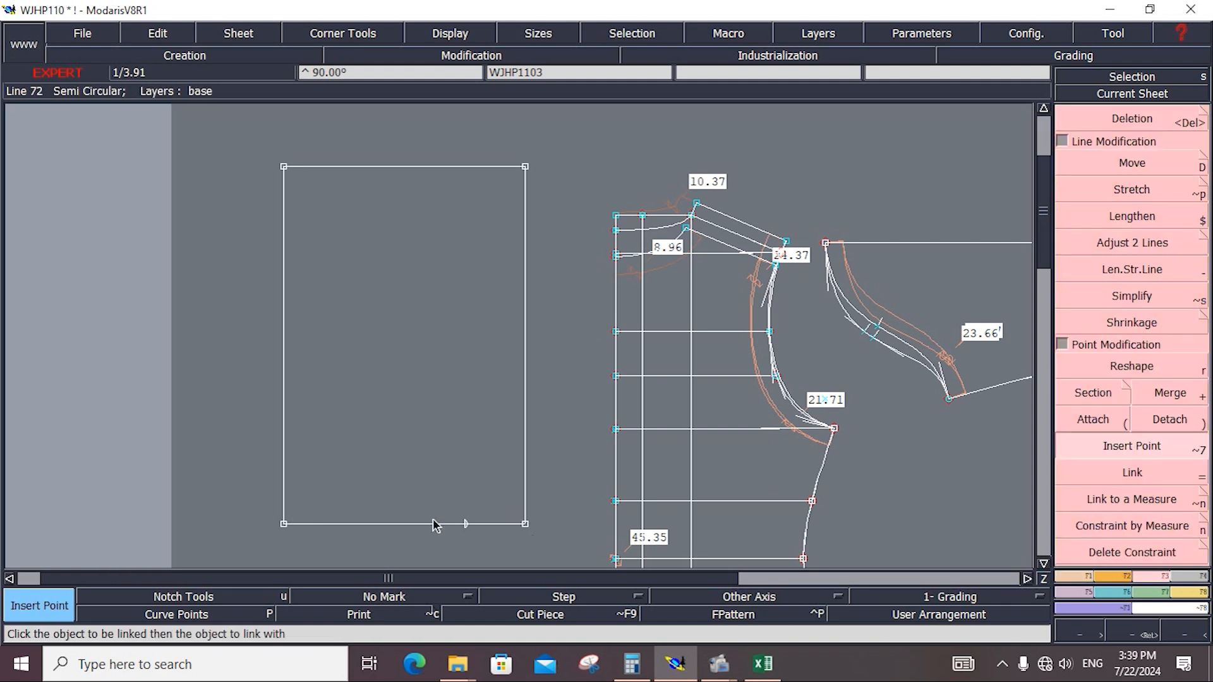
Create a line parallel to the hood rectangle's base at a distance of -6 cm.
{"action": "left_click", "coordinate": [1074, 576]}
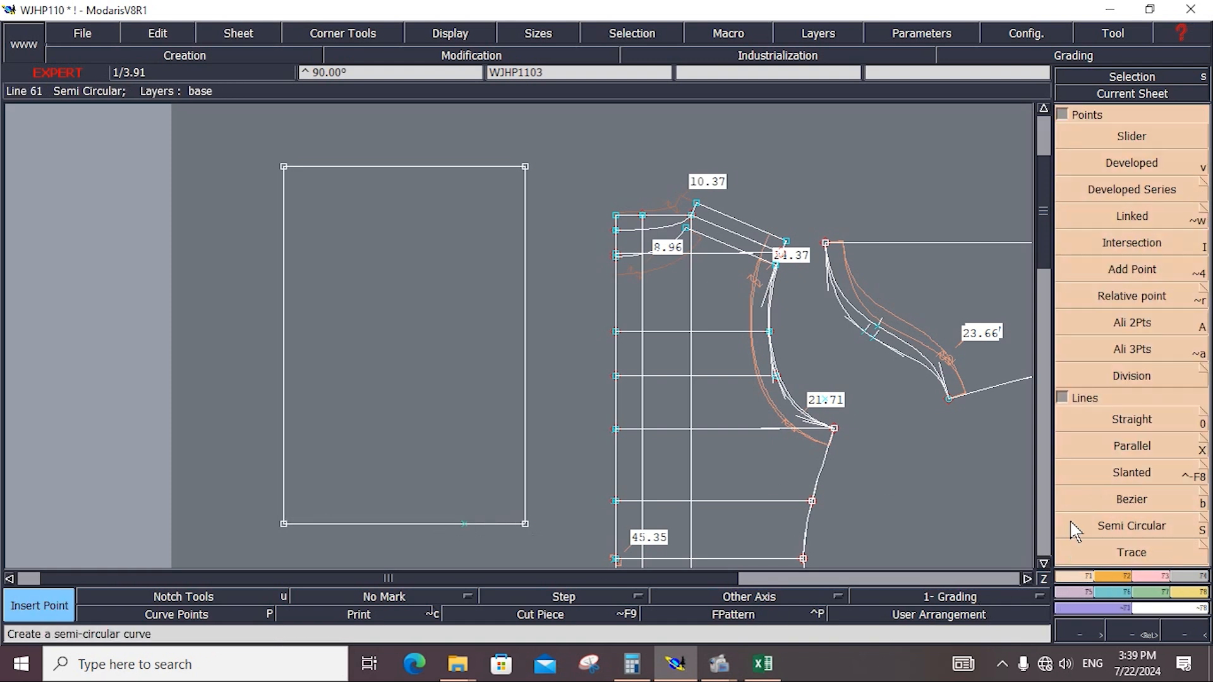
{"action": "left_click", "coordinate": [1136, 446]}
{"action": "left_click", "coordinate": [437, 524]}
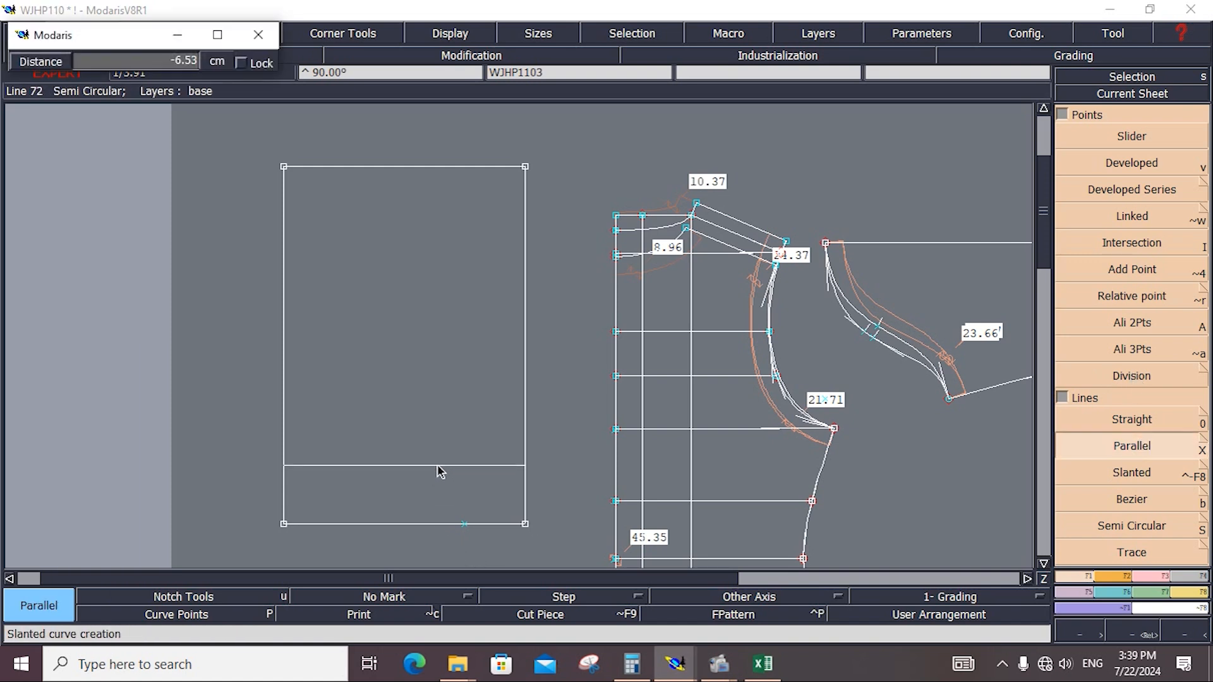
{"action": "type", "text": "-5.00"}
{"action": "key", "text": "Escape"}
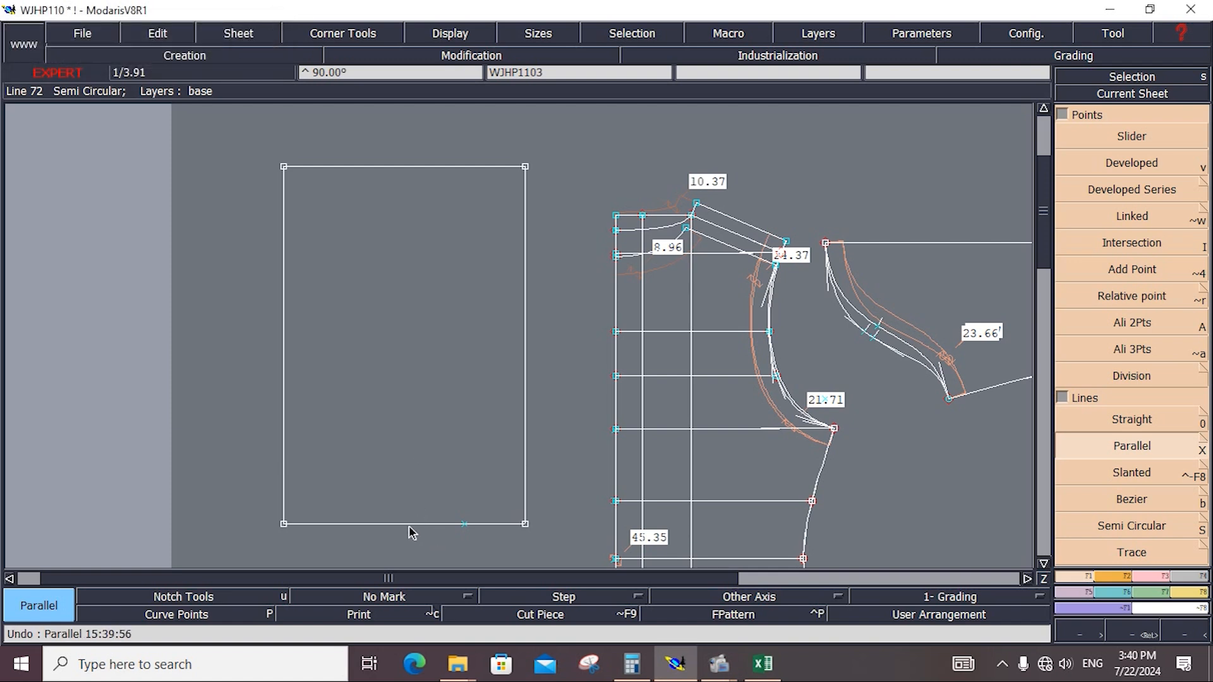
{"action": "left_click", "coordinate": [408, 525]}
{"action": "type", "text": "-6"}
{"action": "key", "text": "Return"}
Draw a Bezier line from the point on the parallel line to the rectangle's lower-left corner.
{"action": "key", "text": "b"}
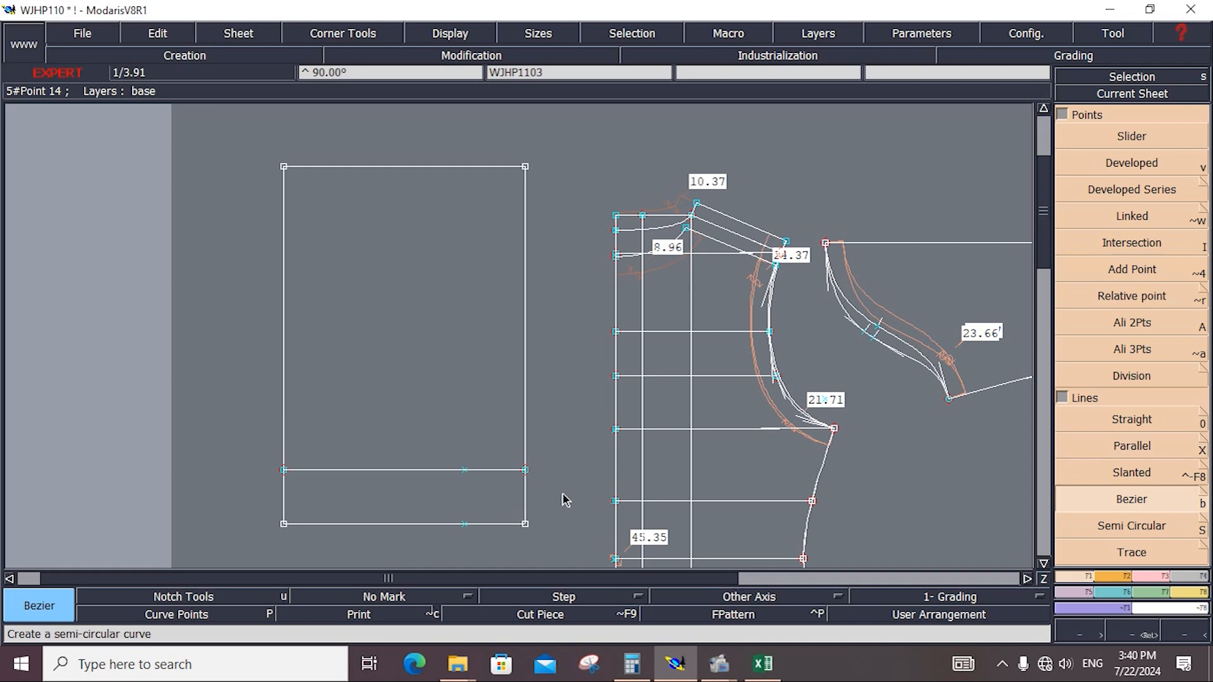
{"action": "left_click", "coordinate": [463, 471]}
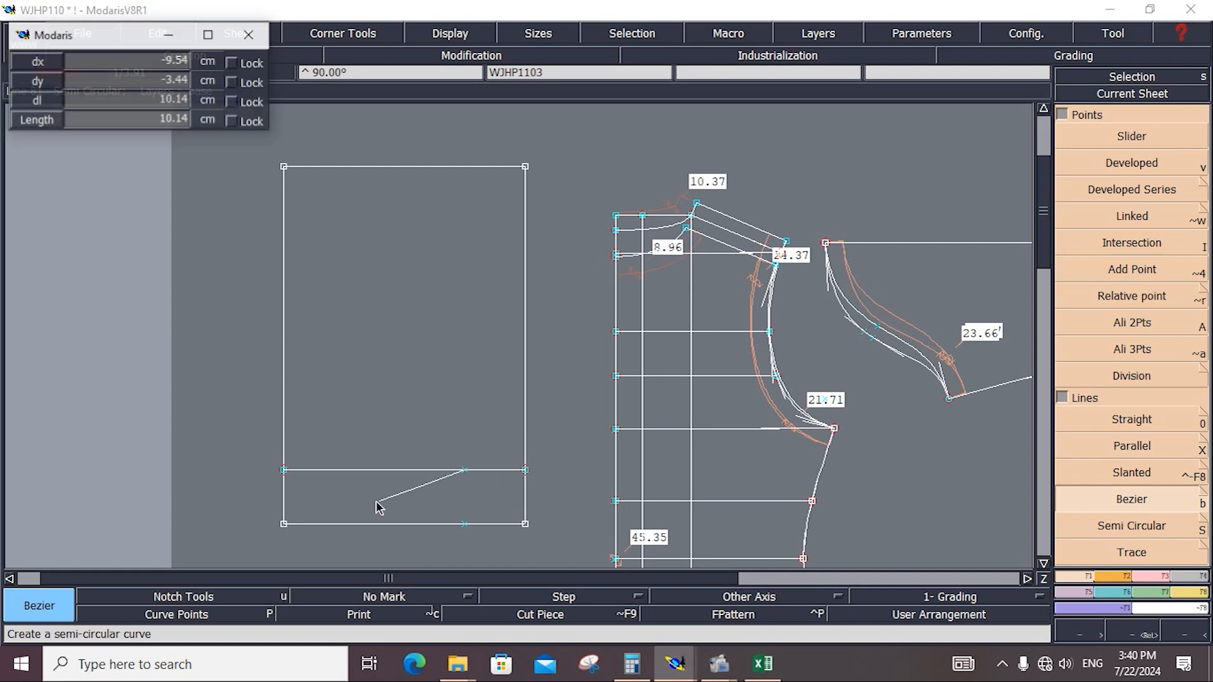
{"action": "left_click", "coordinate": [284, 525]}
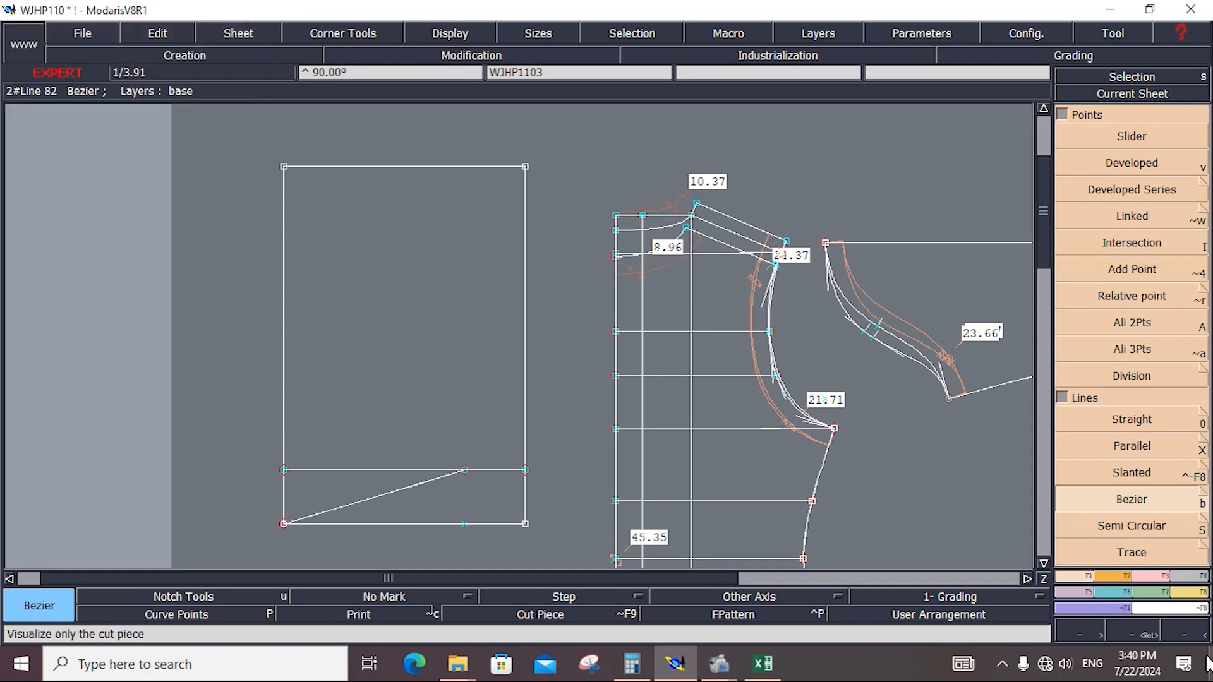
Reshape the slanted Bezier line into a smooth S-shaped hood neckline, tangent to the base and rising to the parallel line.
{"action": "left_click", "coordinate": [1164, 588]}
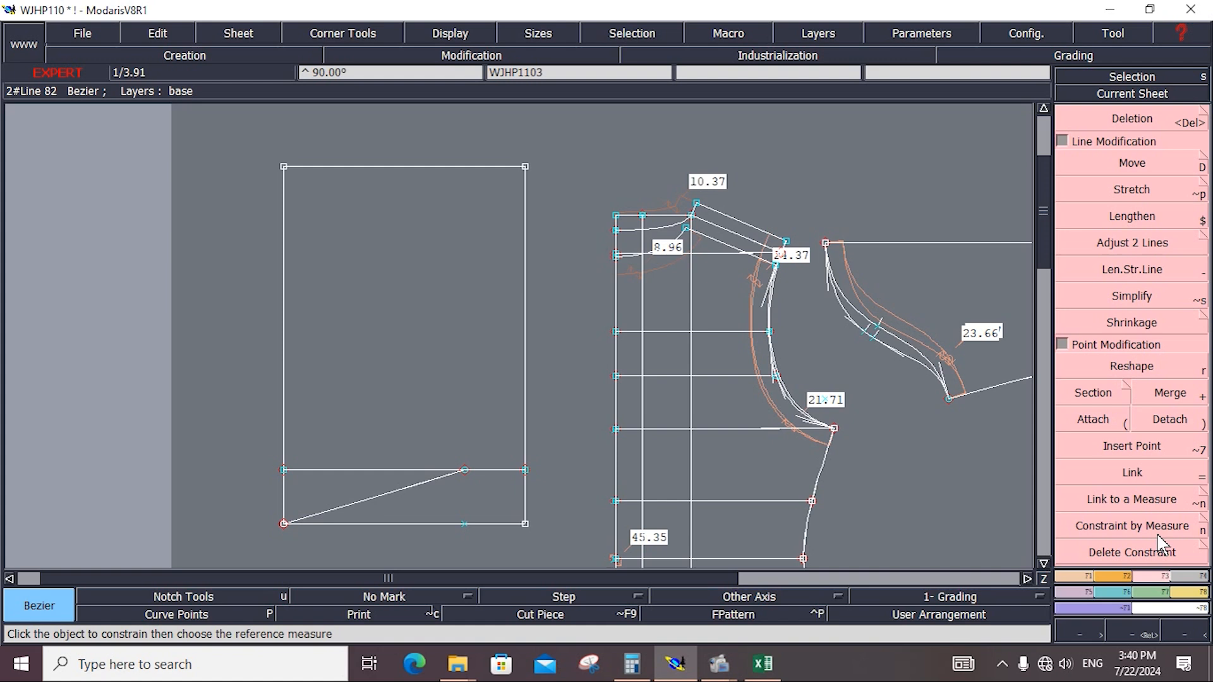
{"action": "left_click", "coordinate": [1131, 367]}
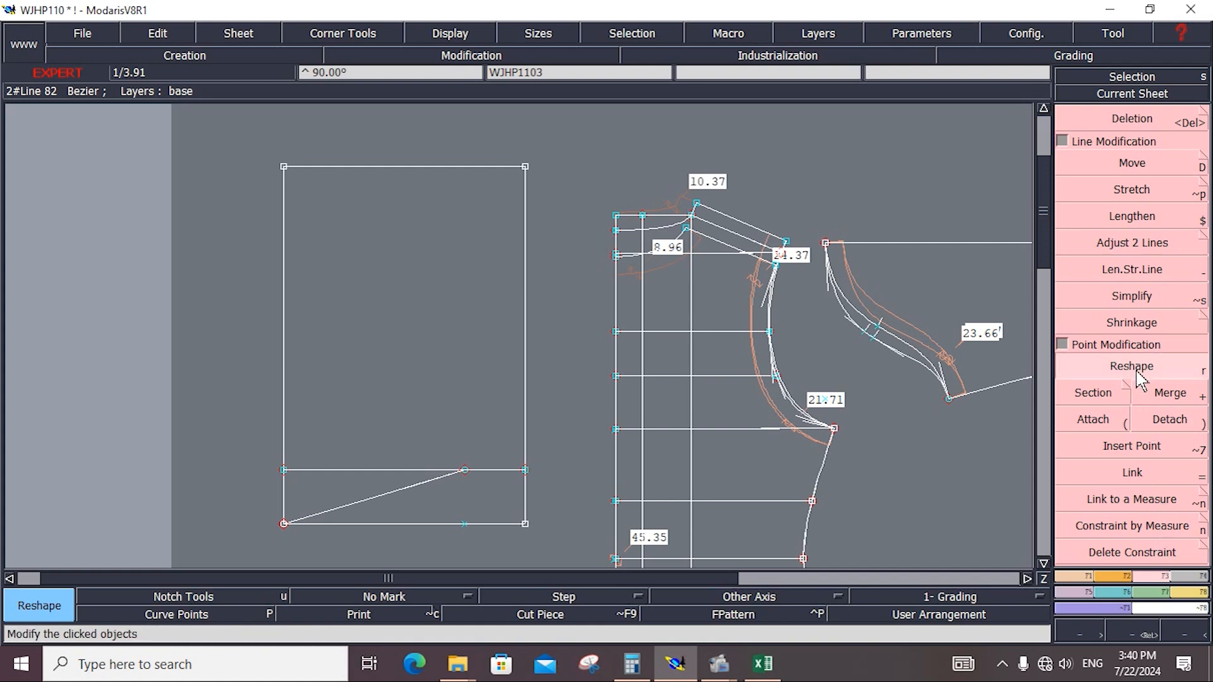
{"action": "left_click", "coordinate": [346, 505]}
{"action": "left_click_drag", "start_coordinate": [362, 528], "coordinate": [369, 534]}
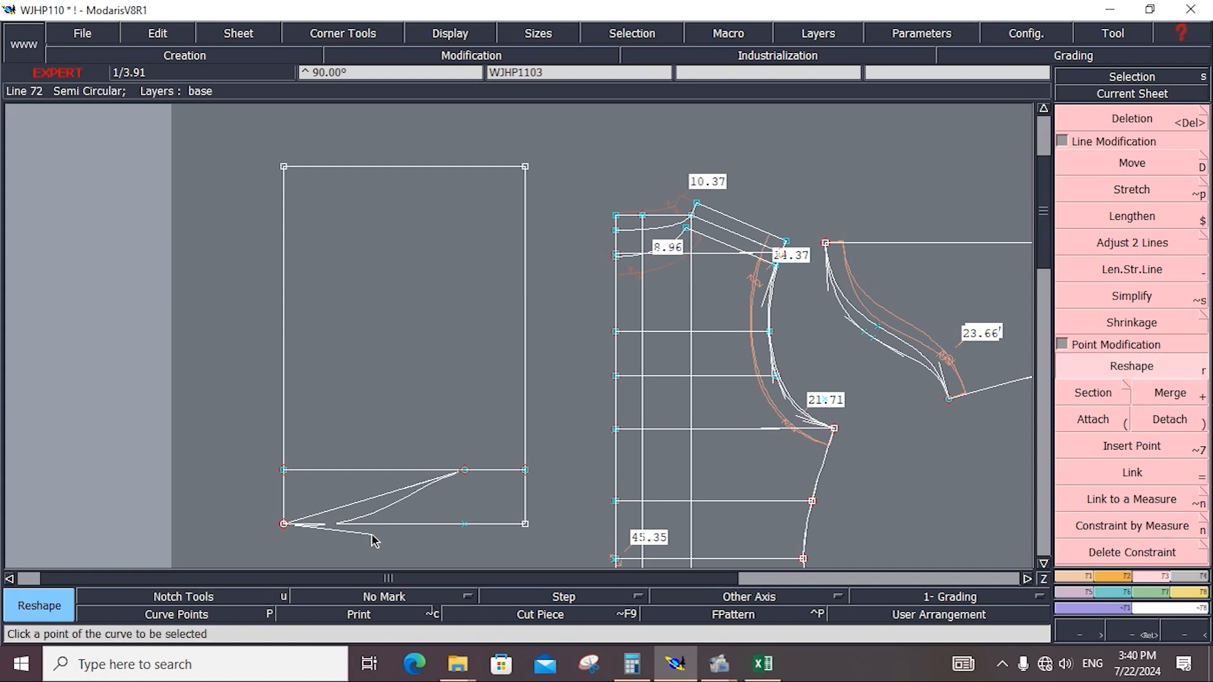
{"action": "left_click_drag", "start_coordinate": [405, 489], "coordinate": [360, 490]}
{"action": "left_click_drag", "start_coordinate": [369, 534], "coordinate": [378, 524]}
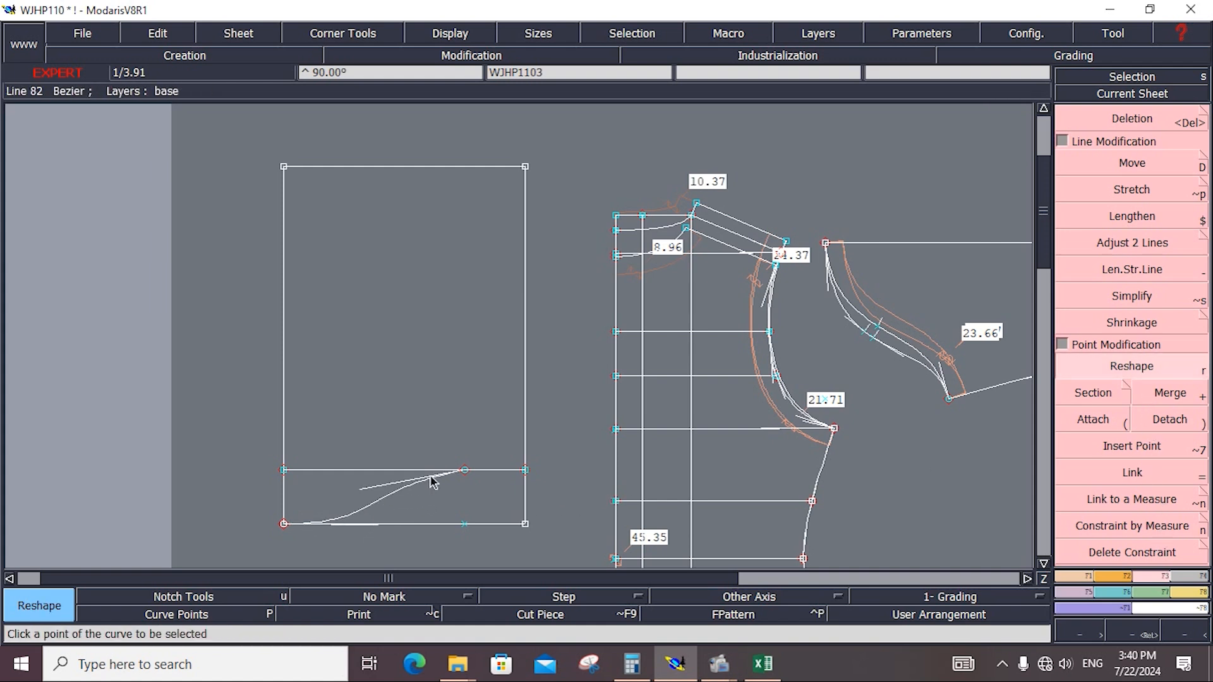
{"action": "left_click", "coordinate": [369, 488]}
{"action": "left_click", "coordinate": [370, 484]}
Add a dynamic length measure along the hood neckline curve from its lower-left corner to its upper end.
{"action": "key", "text": "F8"}
{"action": "left_click", "coordinate": [1185, 272]}
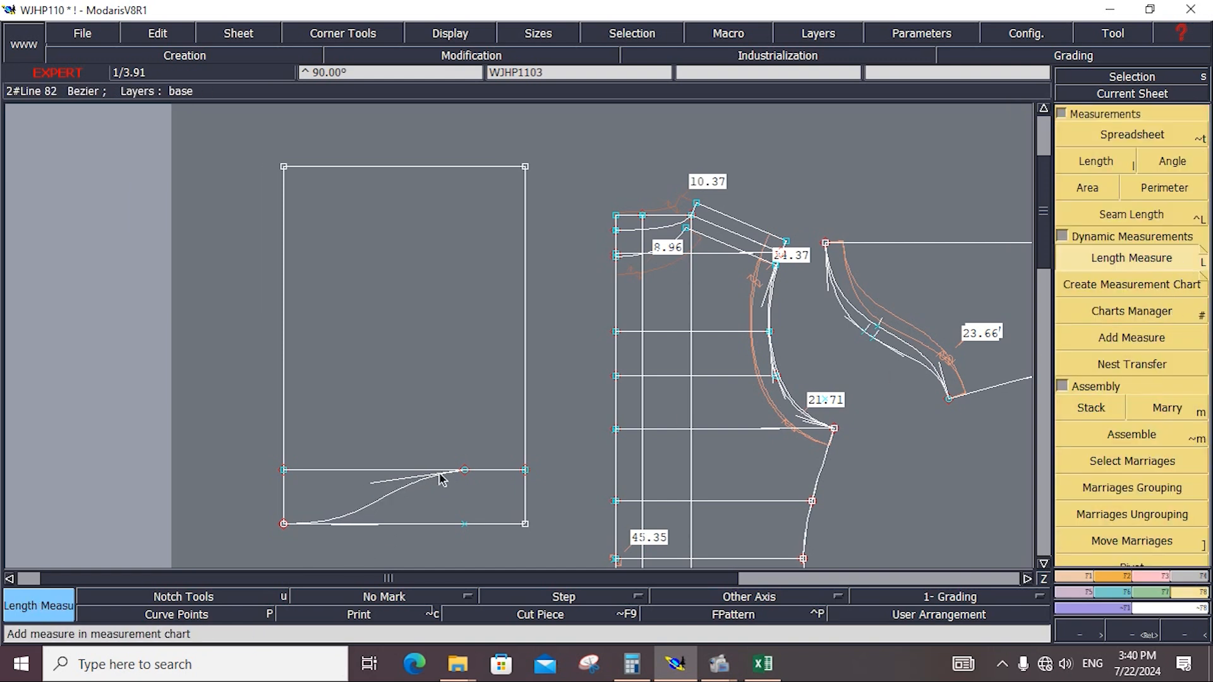
{"action": "left_click", "coordinate": [284, 524]}
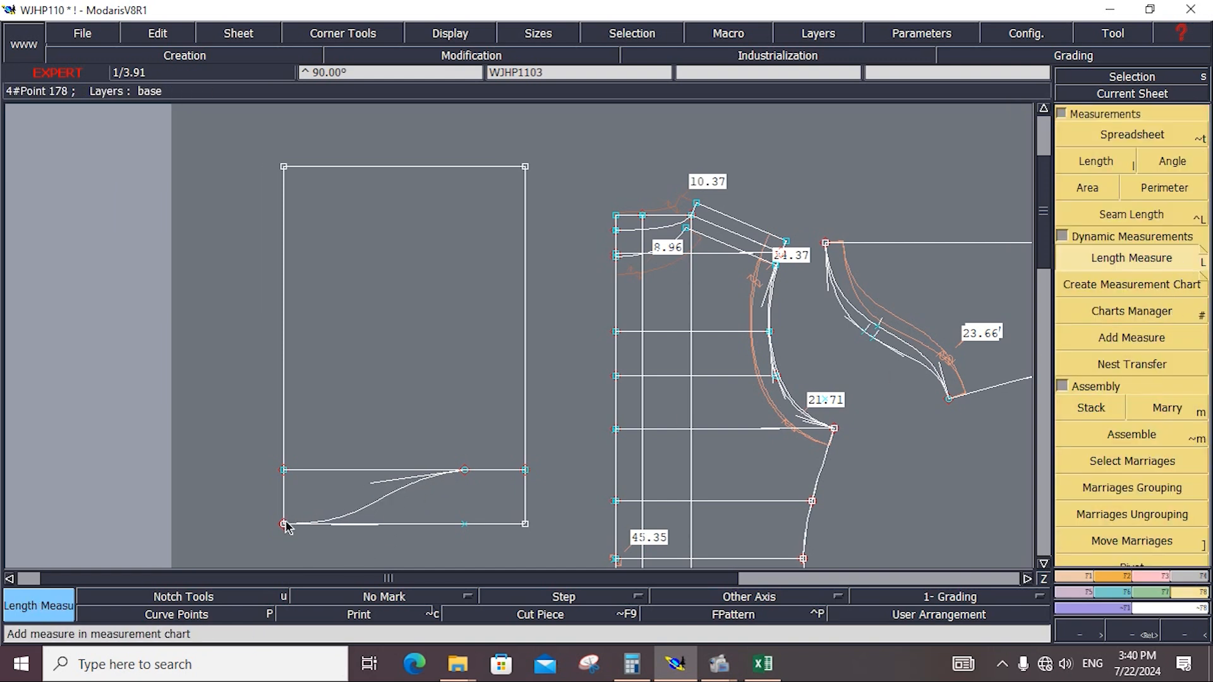
{"action": "left_click", "coordinate": [463, 475]}
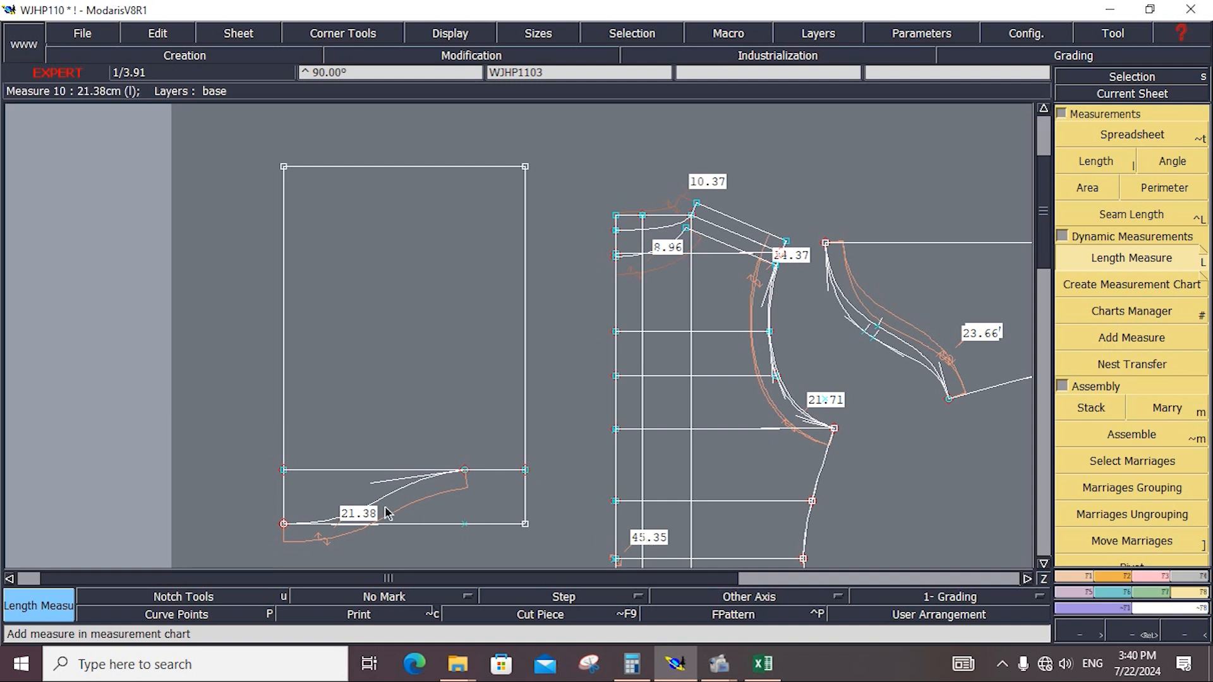
Reshape the hood neckline by sliding its upper end inward along the parallel line until the curve measures about 20.22 cm.
{"action": "left_click", "coordinate": [1160, 576]}
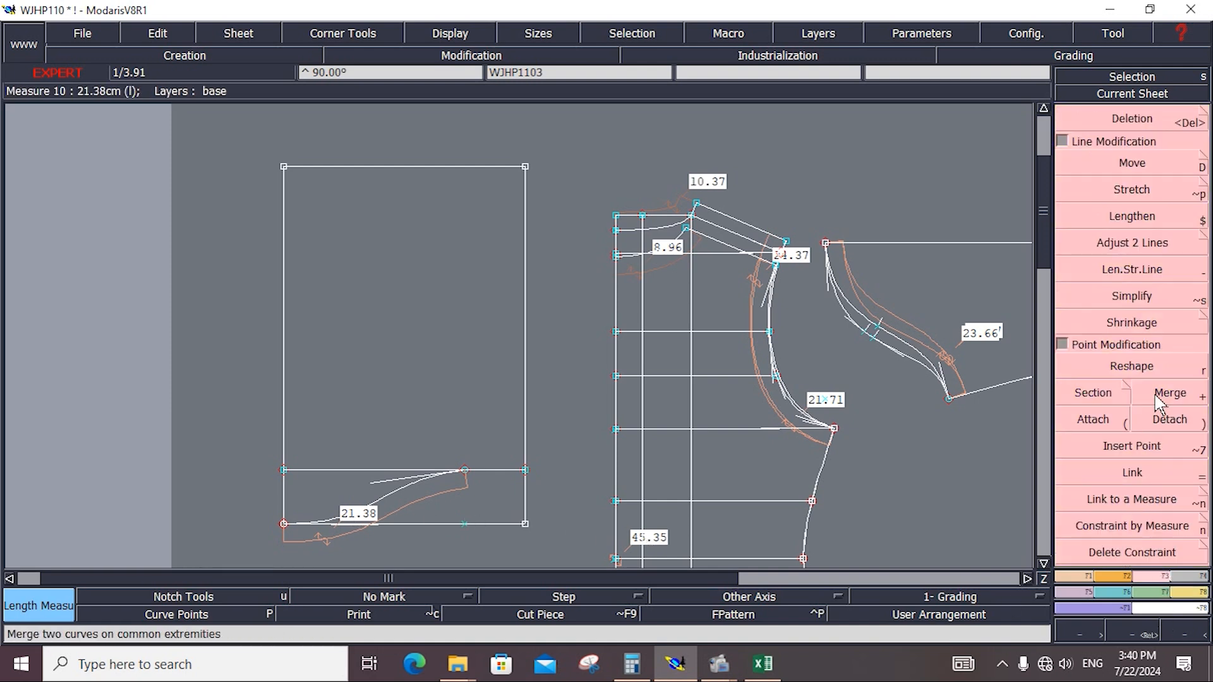
{"action": "left_click", "coordinate": [1156, 368]}
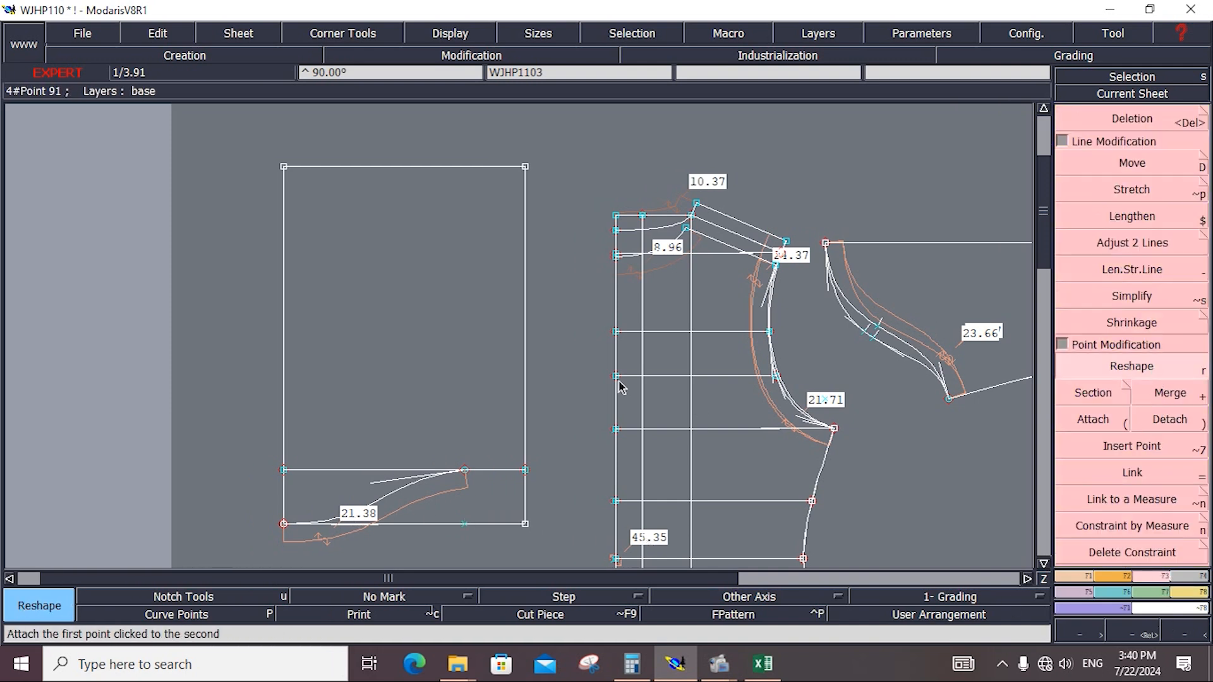
{"action": "left_click", "coordinate": [464, 472]}
{"action": "left_click", "coordinate": [461, 472]}
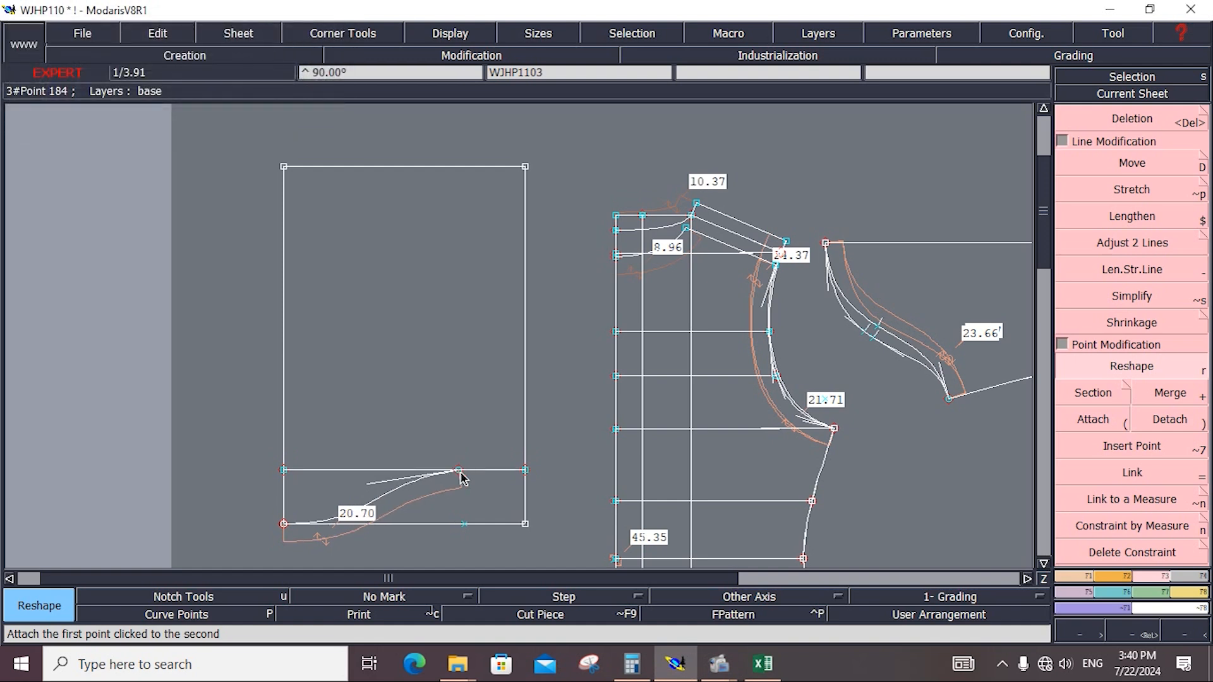
{"action": "left_click", "coordinate": [460, 474]}
{"action": "left_click", "coordinate": [458, 478]}
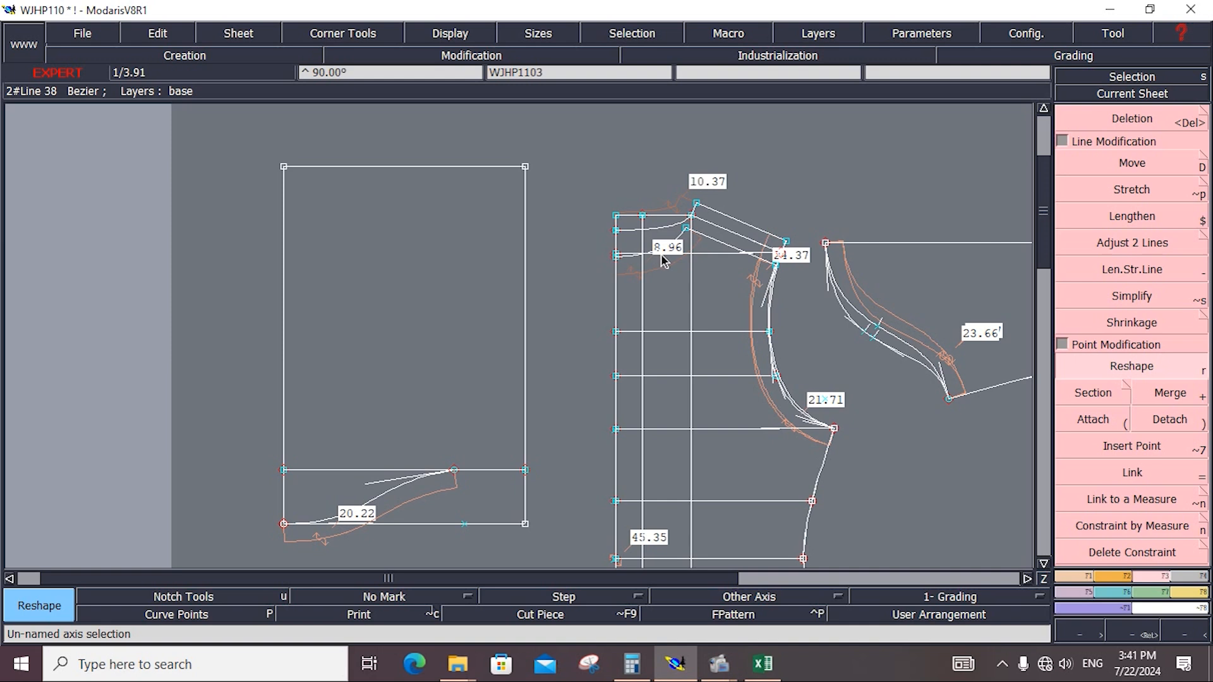
Place a developed point on the hood neckline curve at -8.93 cm from its lower-left corner.
{"action": "left_click", "coordinate": [1074, 576]}
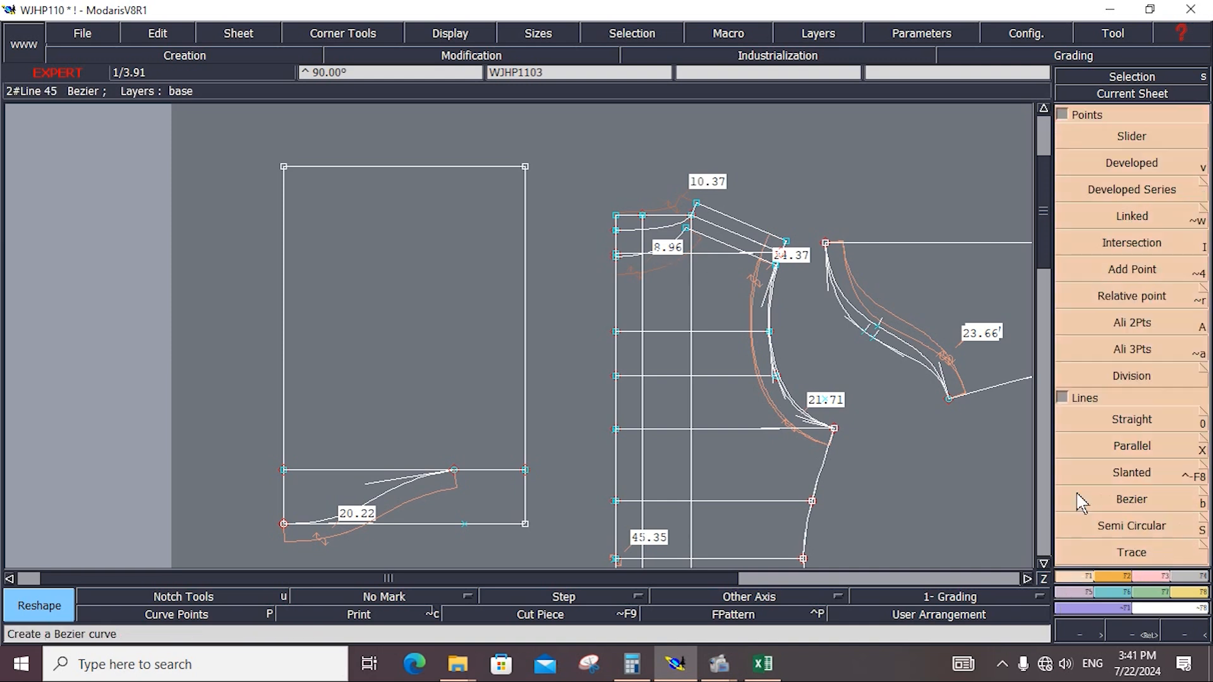
{"action": "left_click", "coordinate": [1131, 163]}
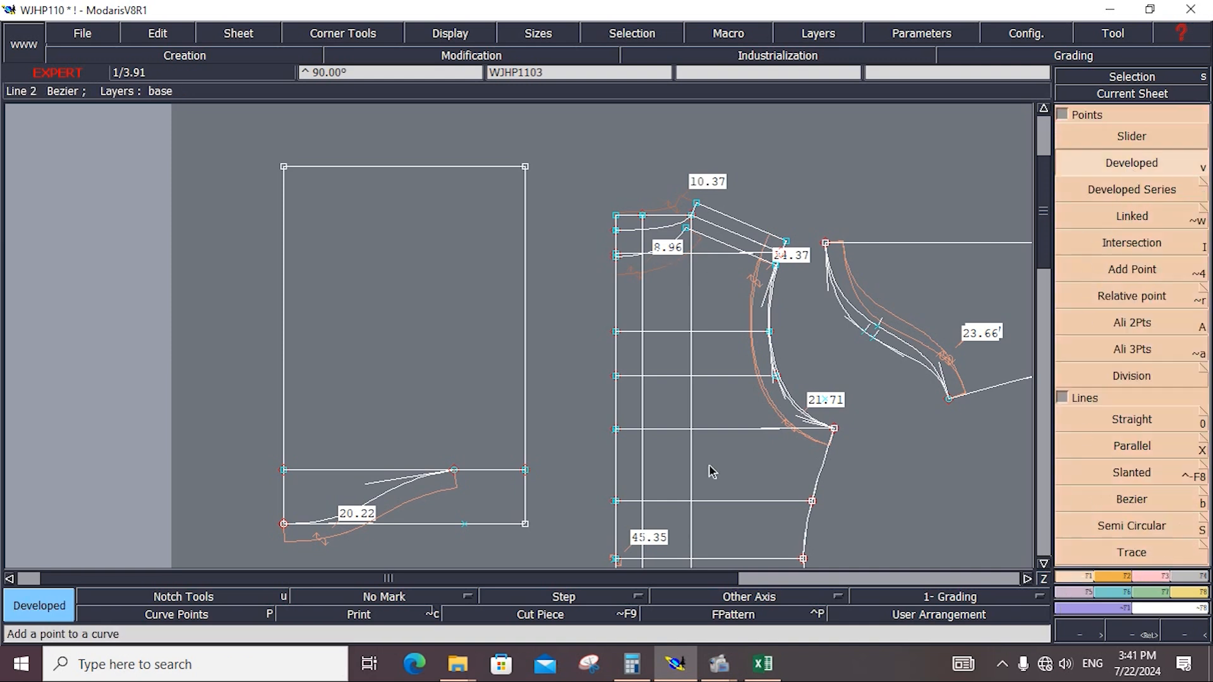
{"action": "left_click", "coordinate": [285, 526]}
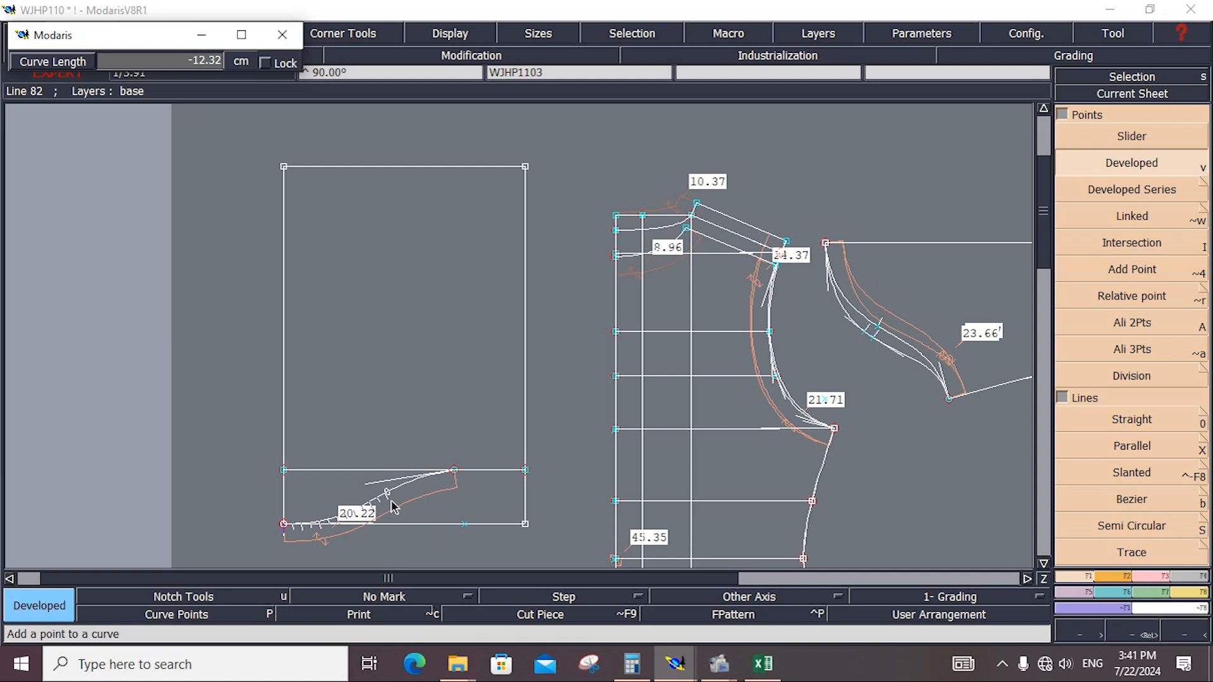
{"action": "type", "text": "-"}
{"action": "key", "text": "Return"}
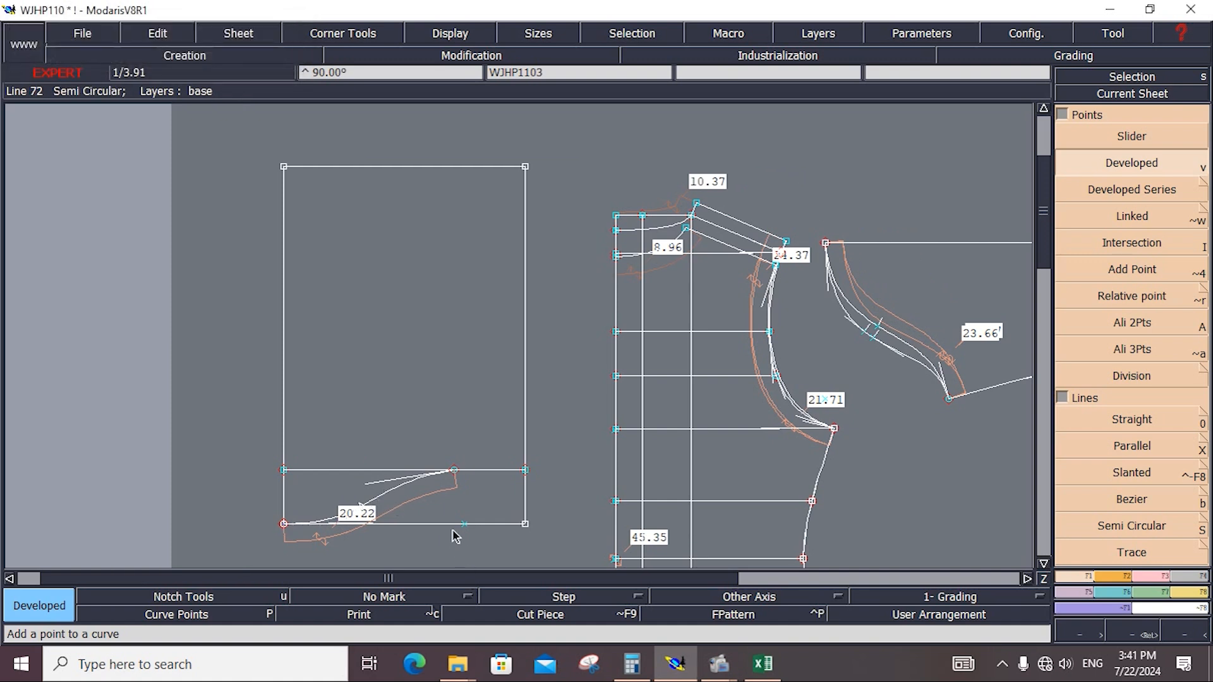
Insert the developed point into the hood neckline curve and mark it with a notch.
{"action": "left_click", "coordinate": [1147, 576]}
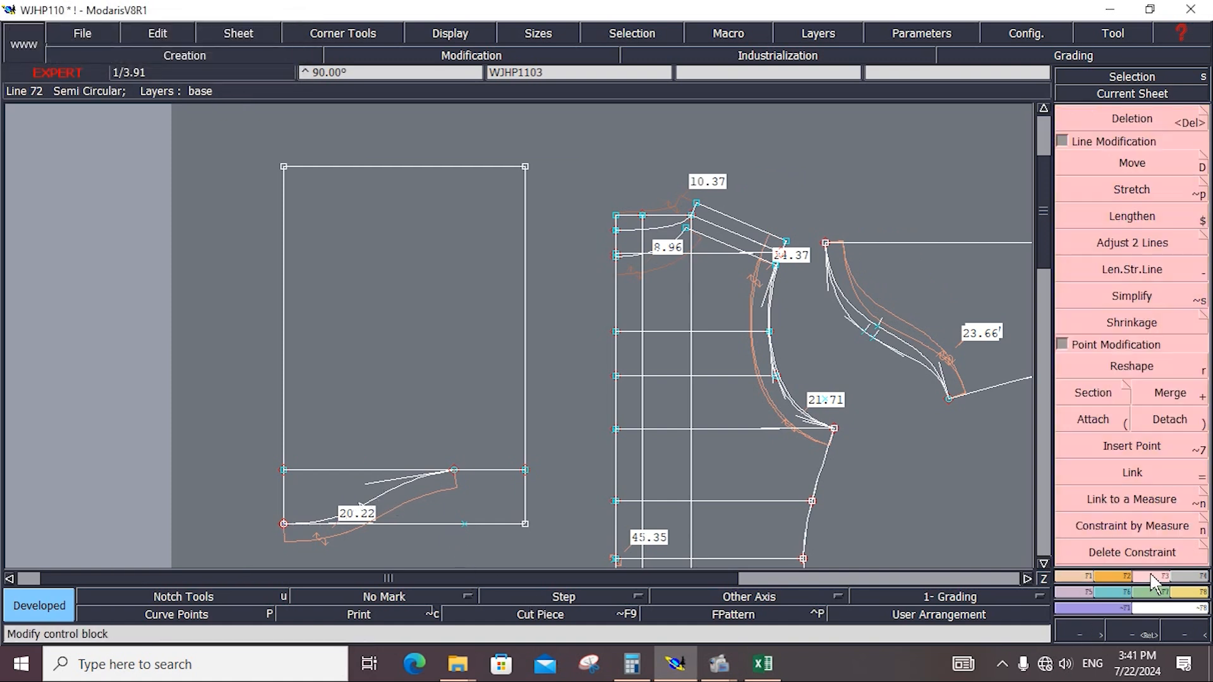
{"action": "left_click", "coordinate": [1134, 446]}
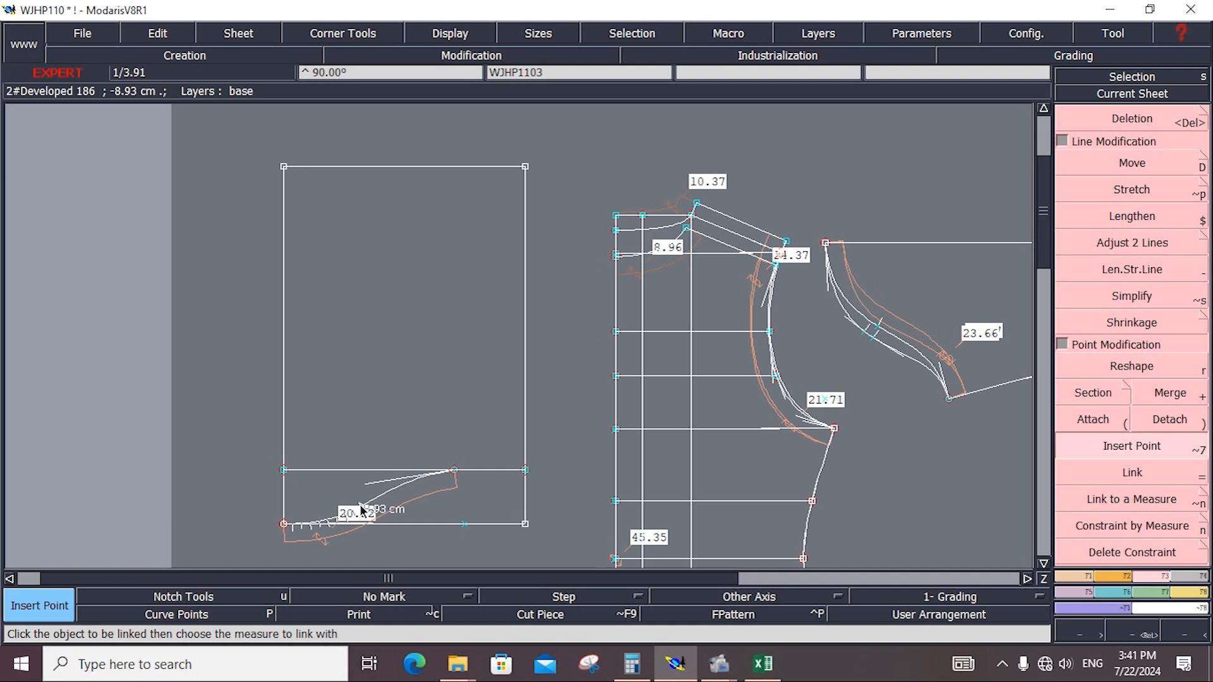
{"action": "left_click", "coordinate": [1112, 575]}
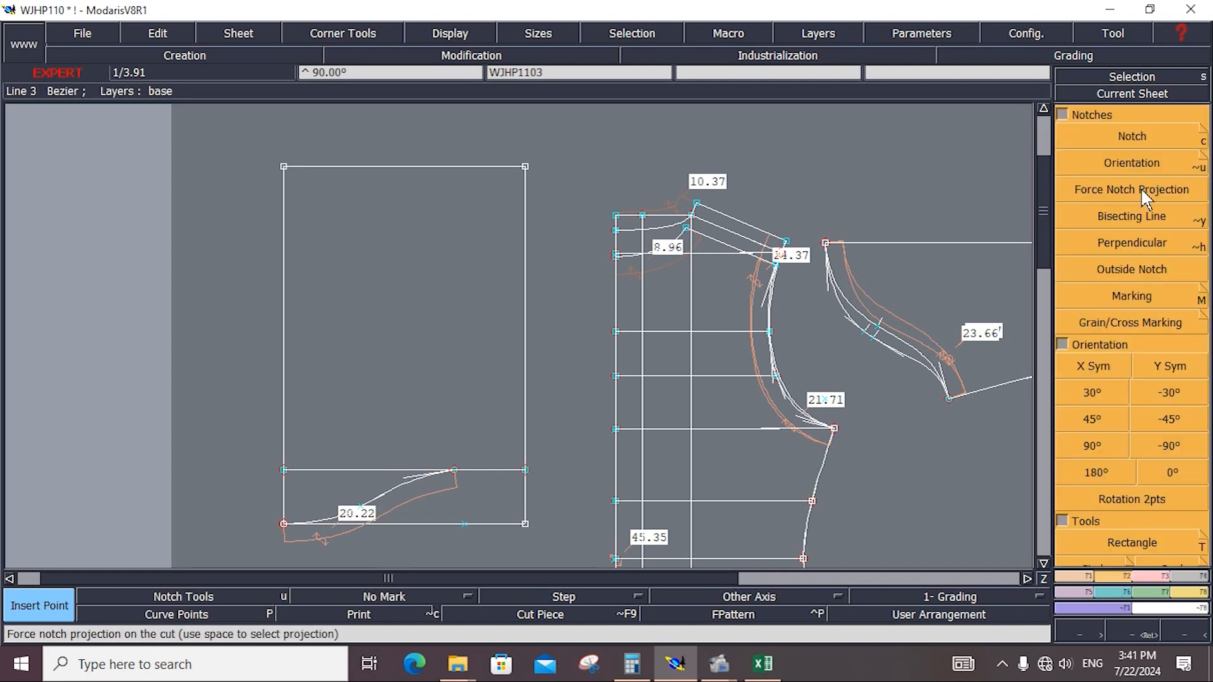
{"action": "left_click", "coordinate": [1146, 139]}
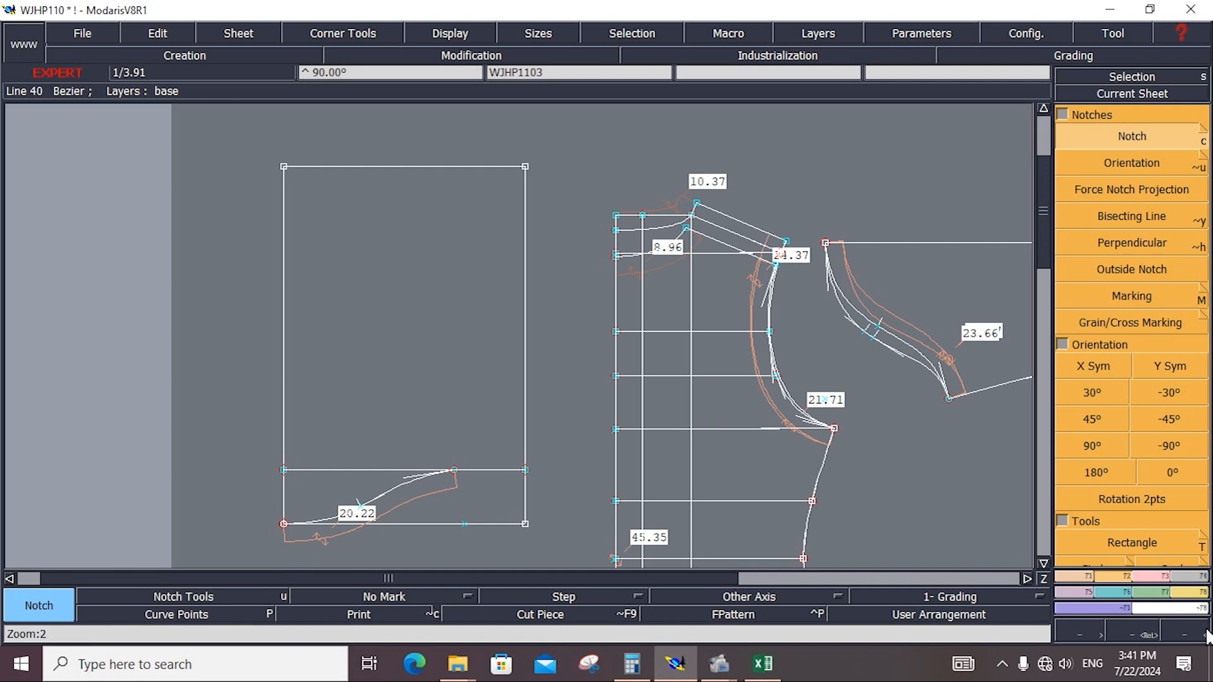
Draw a three-point Bezier line from the rectangle's upper-left corner through its right side to the neckline's upper end.
{"action": "left_click", "coordinate": [1076, 573]}
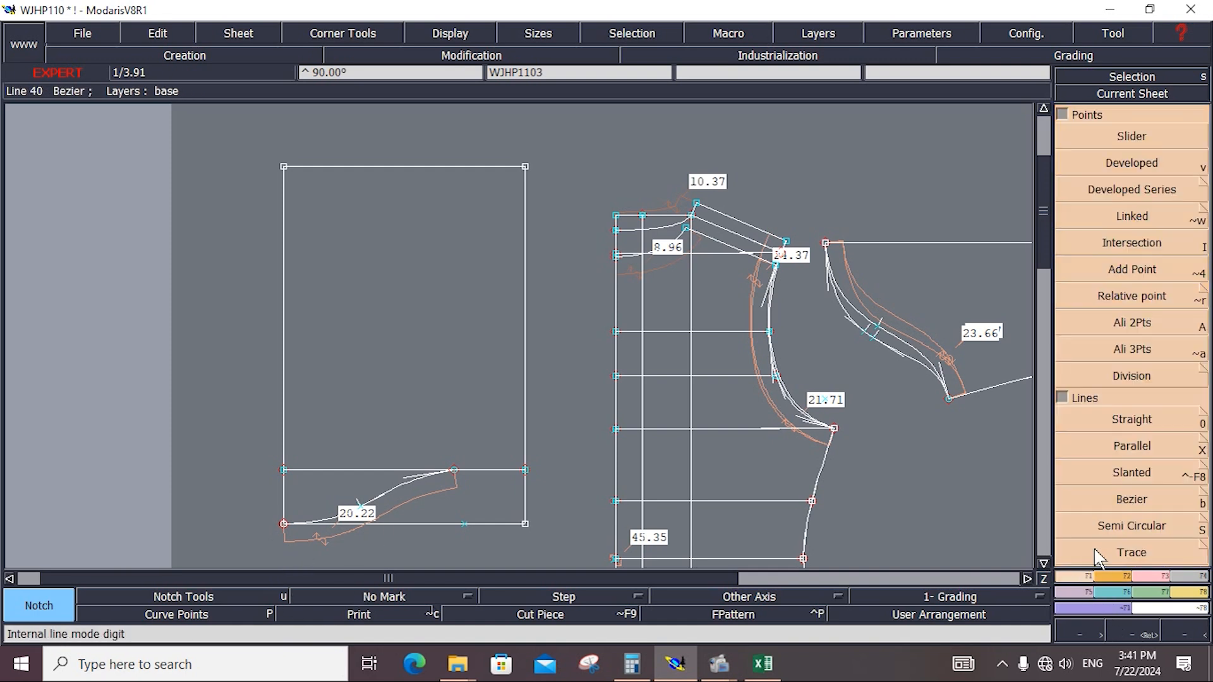
{"action": "left_click", "coordinate": [1131, 499]}
{"action": "left_click", "coordinate": [290, 168]}
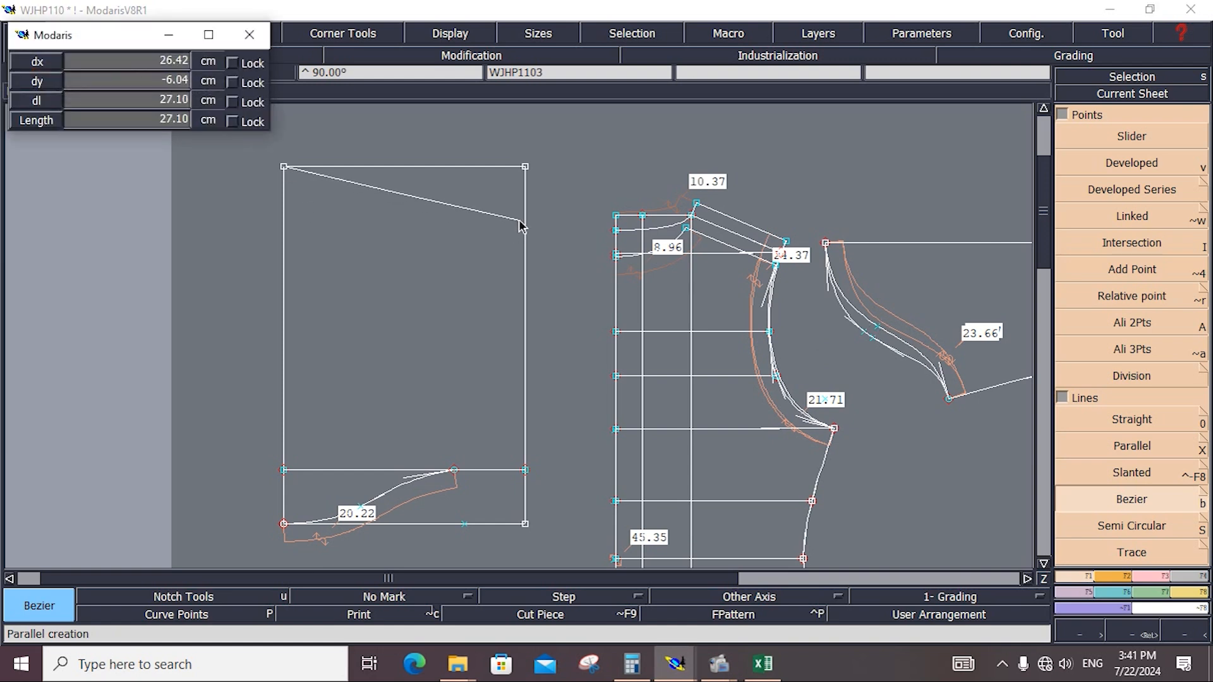
{"action": "left_click", "coordinate": [525, 269]}
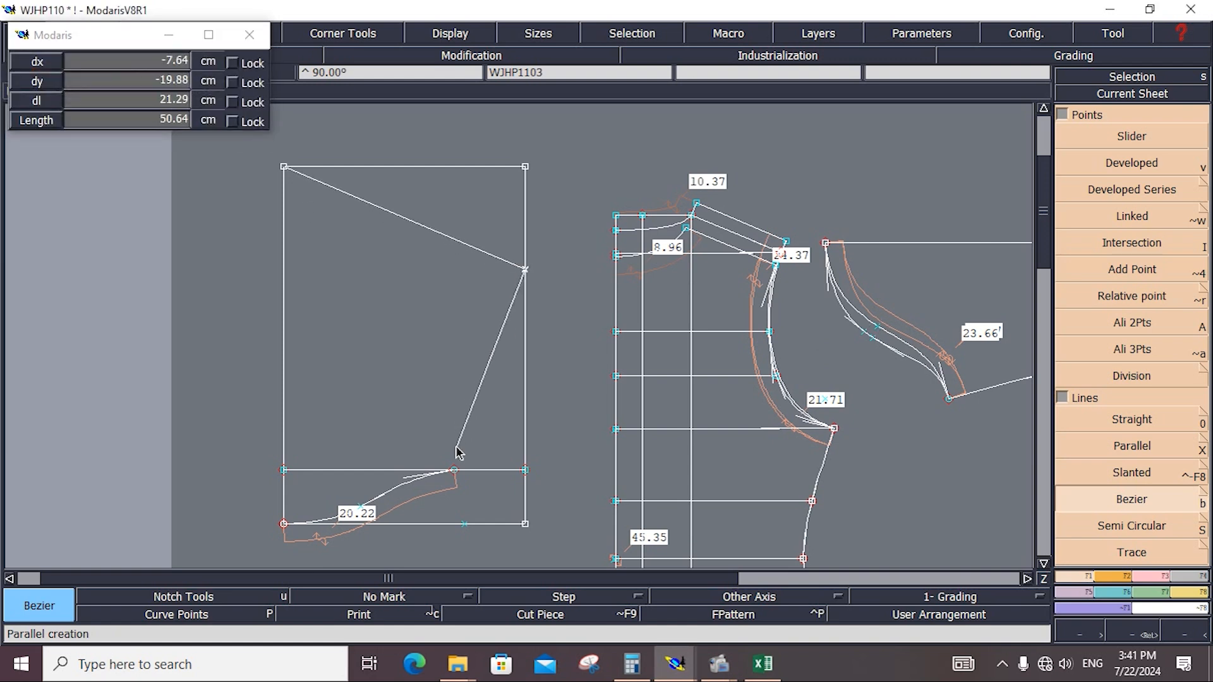
{"action": "left_click", "coordinate": [454, 471]}
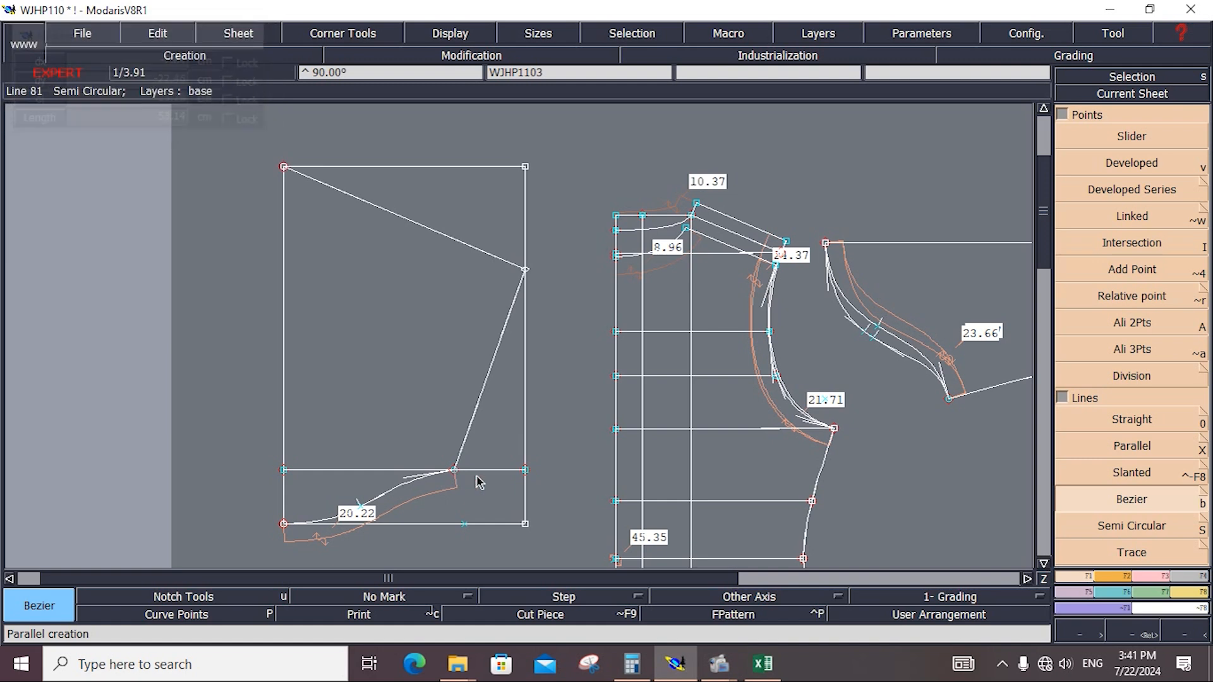
Add a dynamic length measure along the new Bezier line from the upper-left corner to the neckline end.
{"action": "left_click", "coordinate": [1194, 592]}
{"action": "left_click", "coordinate": [1180, 259]}
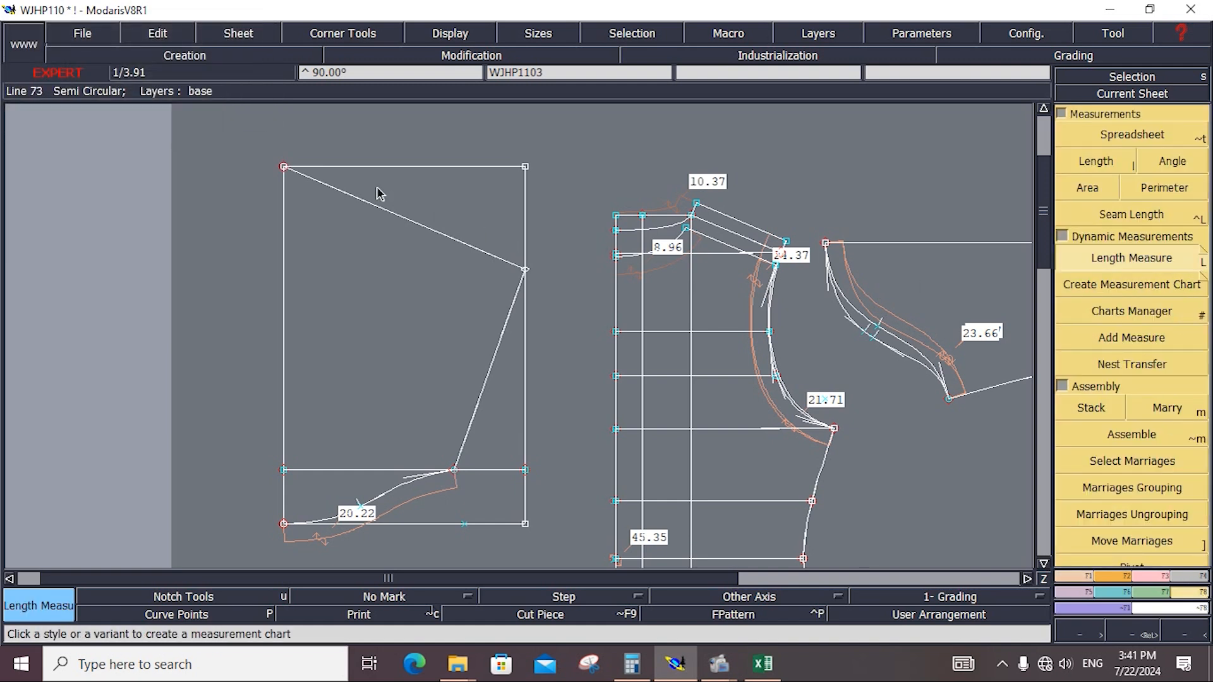
{"action": "left_click", "coordinate": [285, 167]}
{"action": "left_click", "coordinate": [454, 470]}
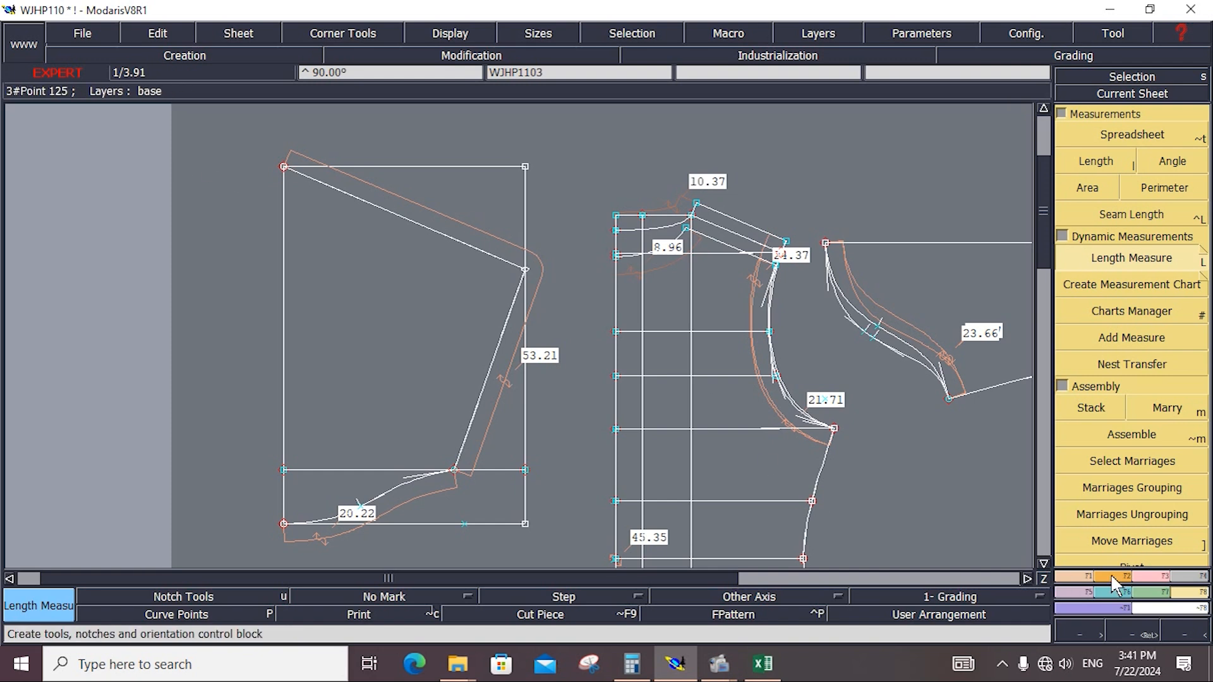
Reshape the Bezier line into a rounded hood crown that curves smoothly down the right side to the neckline end.
{"action": "left_click", "coordinate": [1143, 576]}
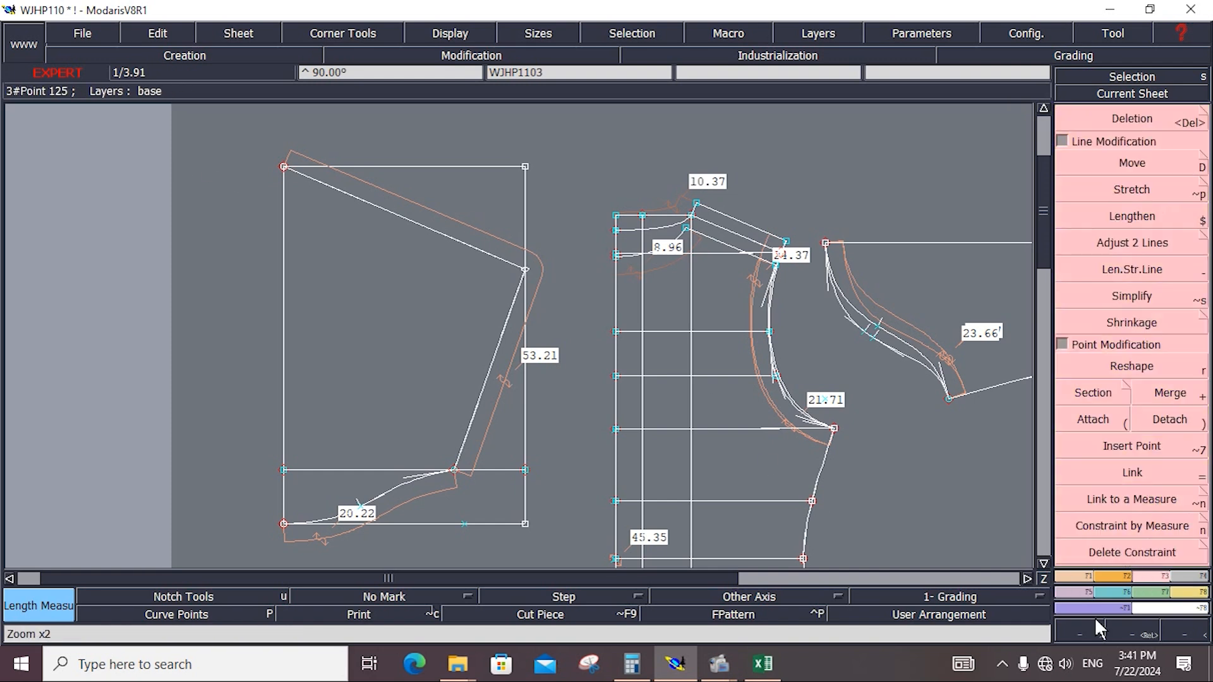
{"action": "left_click", "coordinate": [1134, 373]}
{"action": "left_click_drag", "start_coordinate": [362, 201], "coordinate": [456, 178]}
{"action": "left_click_drag", "start_coordinate": [464, 243], "coordinate": [531, 198]}
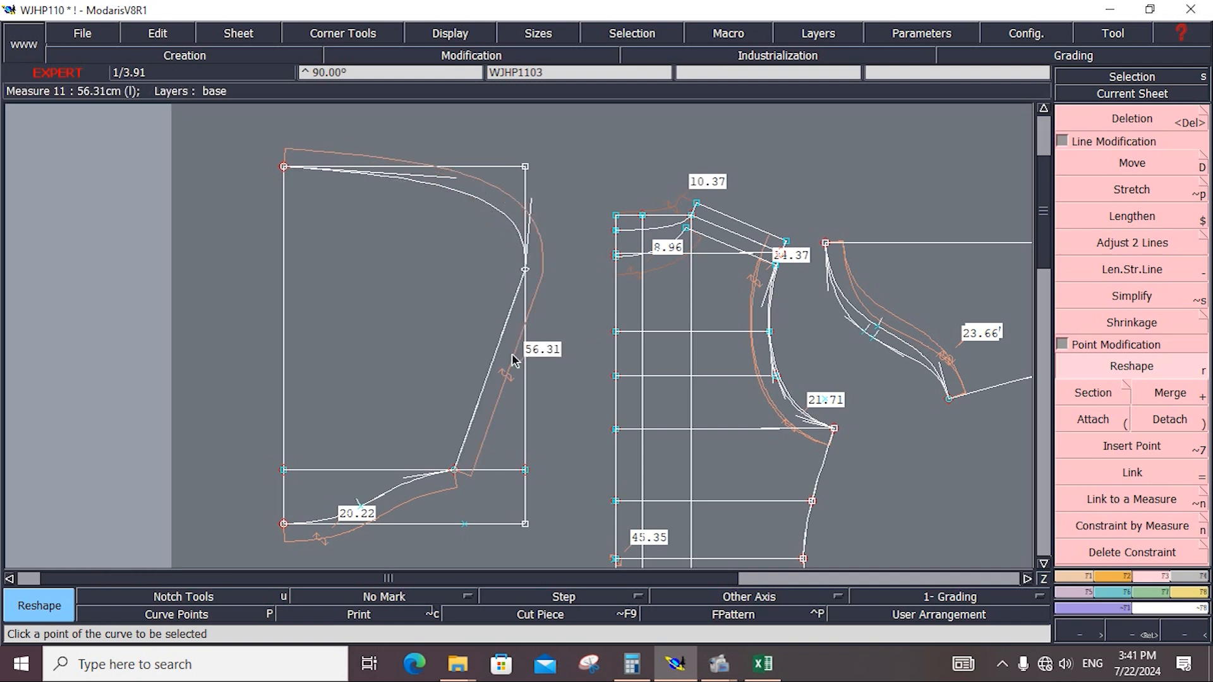
{"action": "left_click_drag", "start_coordinate": [510, 330], "coordinate": [476, 409]}
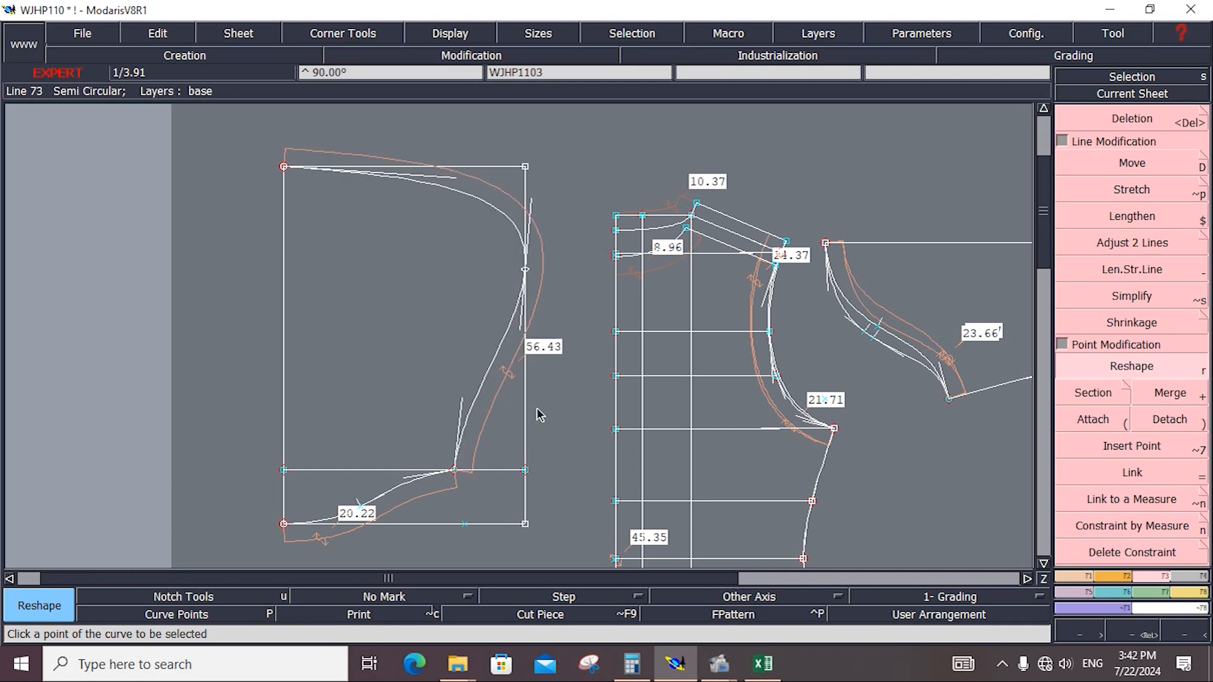
Lower the hood curve's widest point along the rectangle's right side and refine its handles to a curve length of about 55 cm.
{"action": "left_click_drag", "start_coordinate": [526, 270], "coordinate": [526, 313]}
{"action": "left_click_drag", "start_coordinate": [488, 227], "coordinate": [563, 340]}
{"action": "left_click_drag", "start_coordinate": [533, 237], "coordinate": [537, 224]}
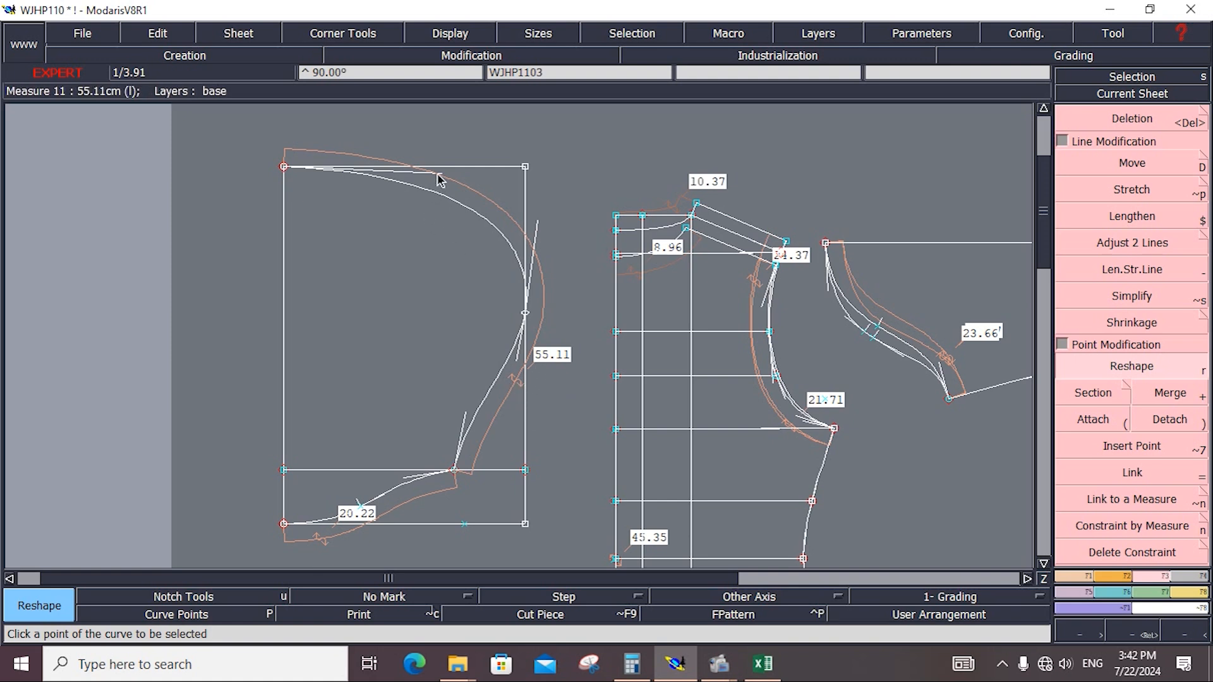
{"action": "left_click_drag", "start_coordinate": [438, 174], "coordinate": [415, 169]}
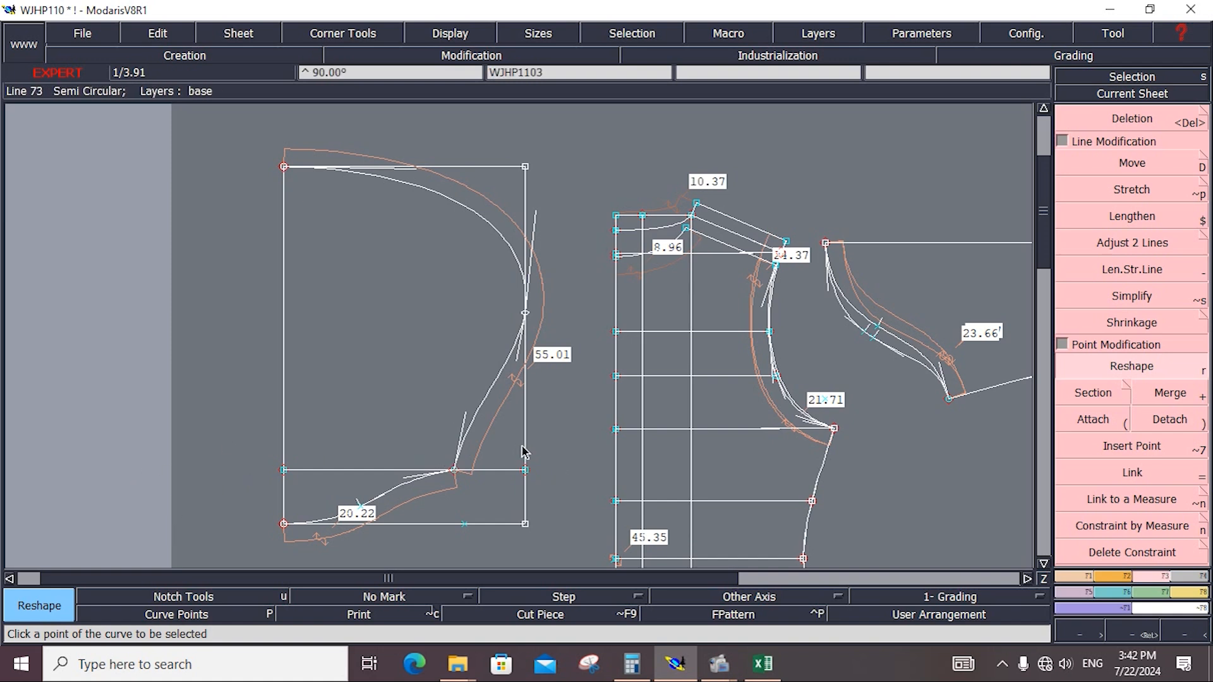
Delete the hood's construction lines: the rectangle's right side, the parallel line, the base with its leftover point, and the top.
{"action": "key", "text": "Delete"}
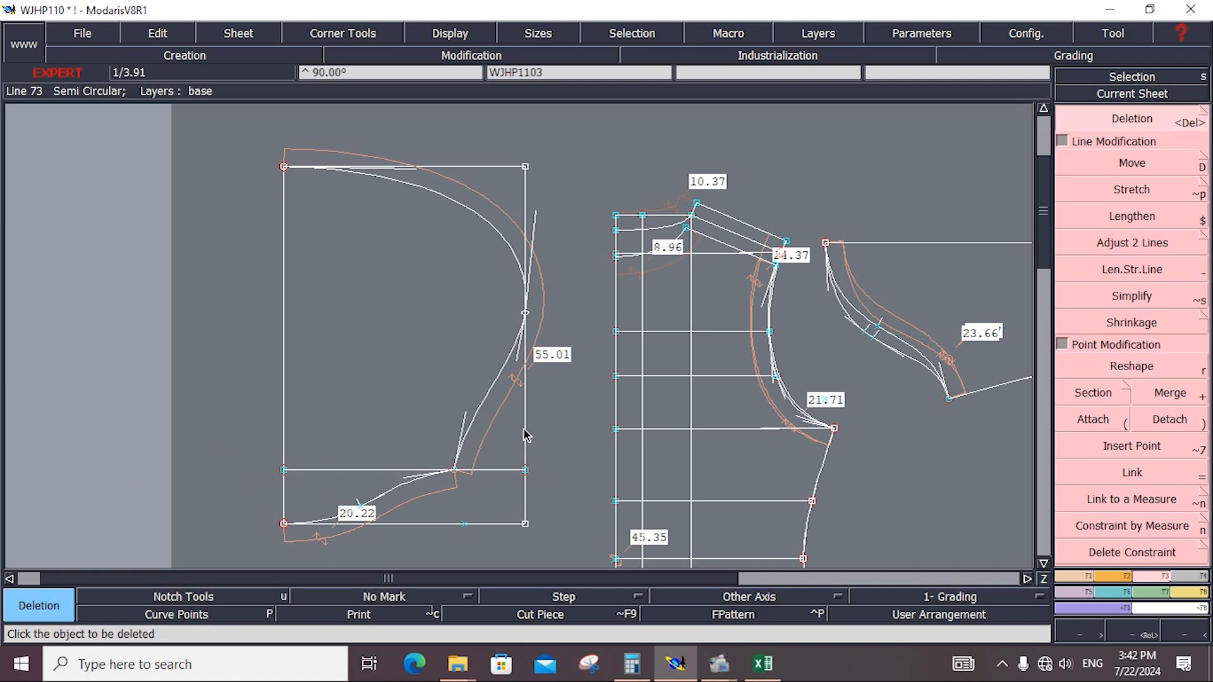
{"action": "left_click", "coordinate": [524, 428]}
{"action": "left_click", "coordinate": [502, 471]}
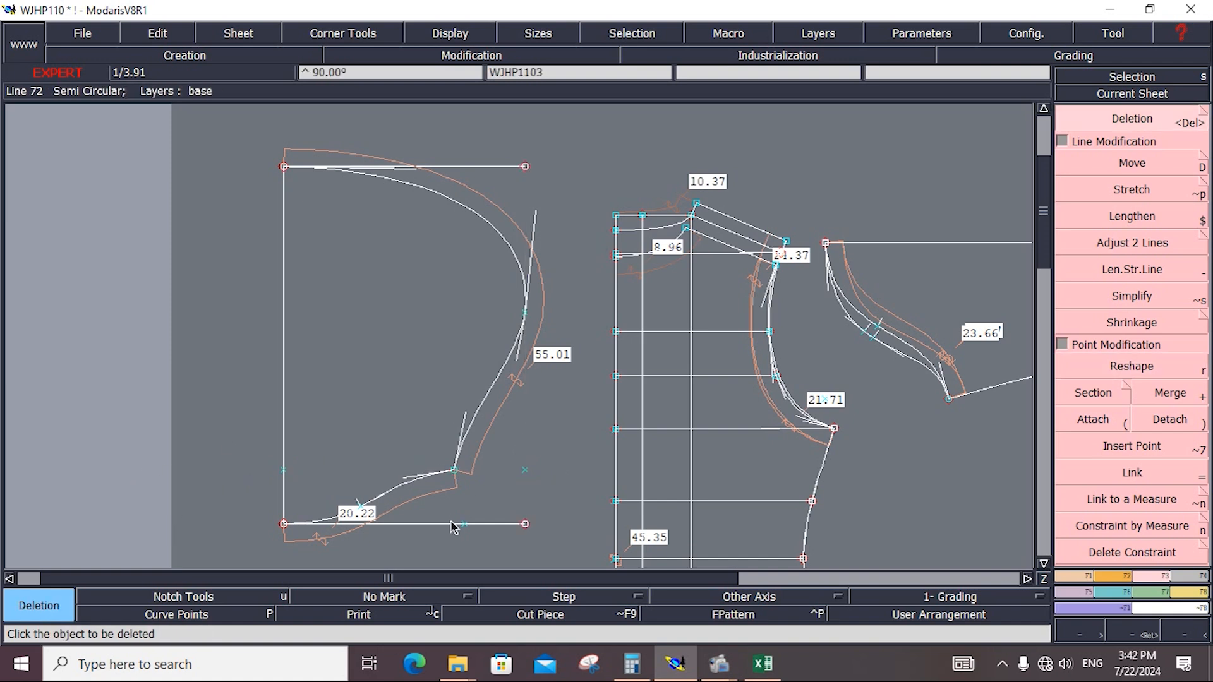
{"action": "left_click", "coordinate": [453, 524]}
{"action": "left_click", "coordinate": [466, 525]}
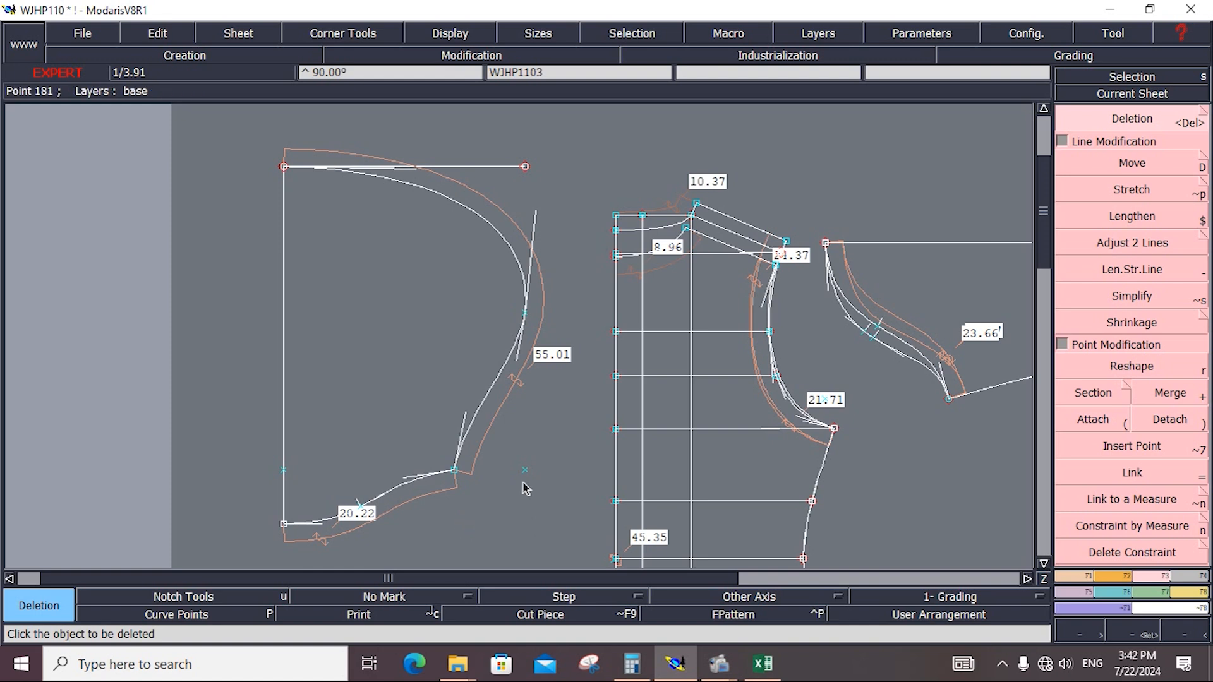
{"action": "left_click", "coordinate": [470, 166]}
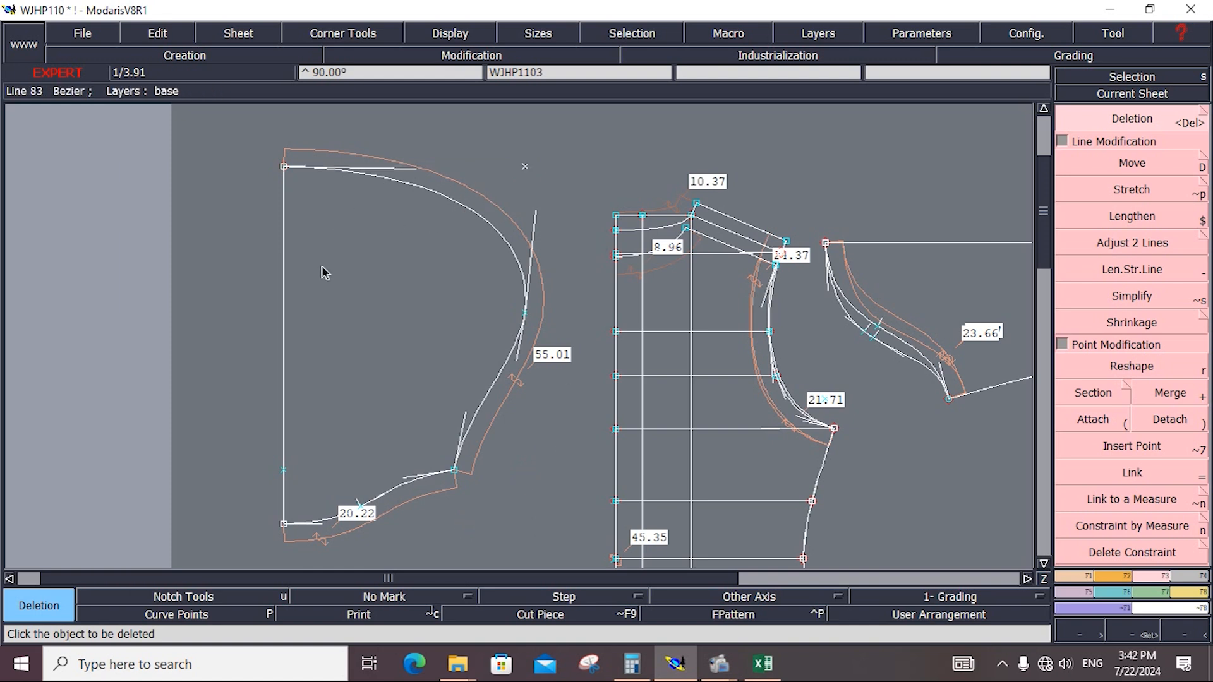
Turn off the display of the curve handles and the measures on the pattern sheet.
{"action": "left_click", "coordinate": [437, 31]}
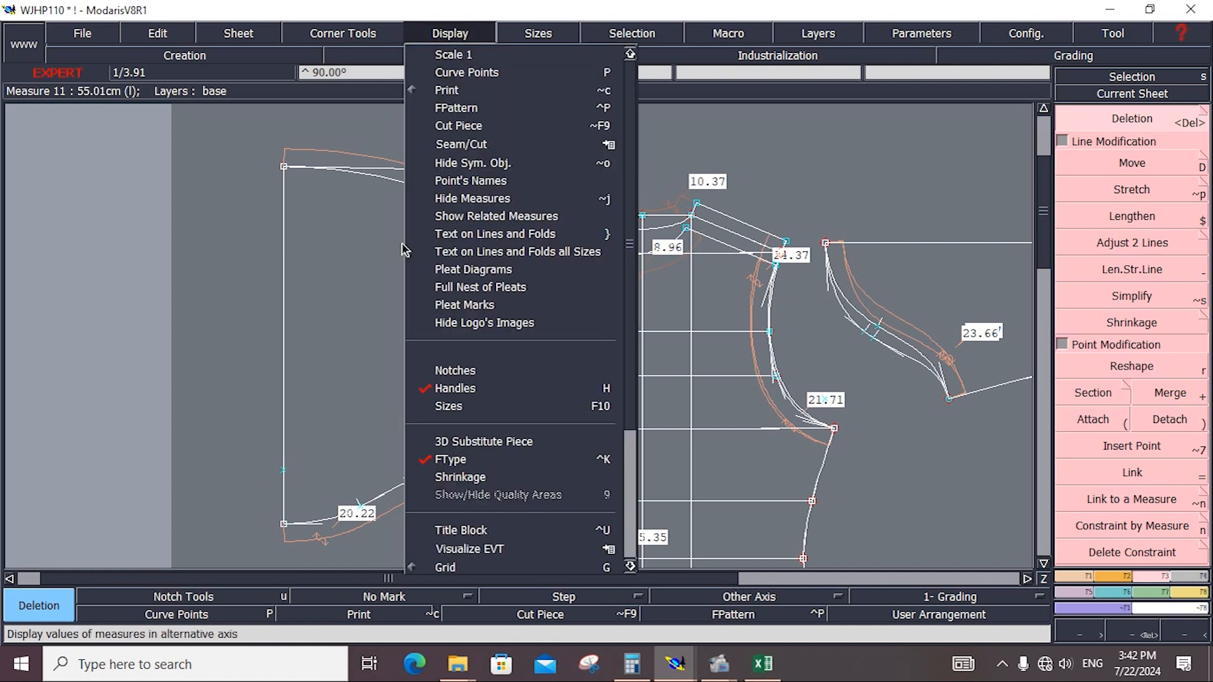
{"action": "left_click", "coordinate": [442, 386]}
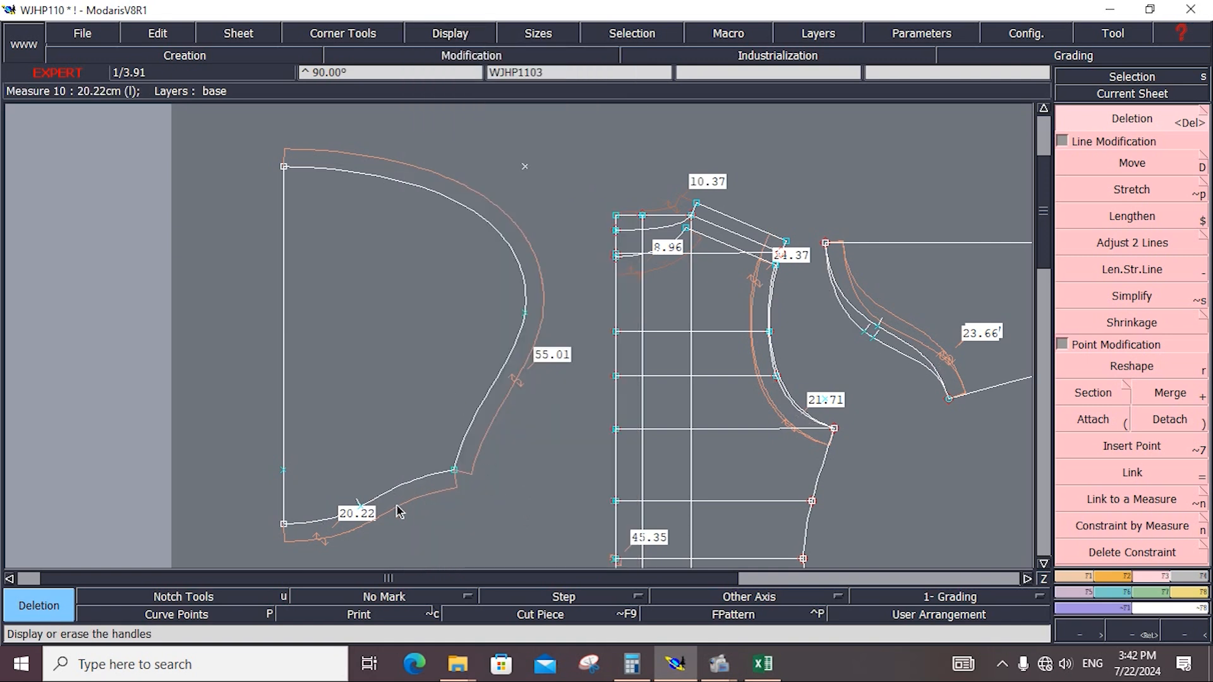
{"action": "left_click", "coordinate": [447, 32]}
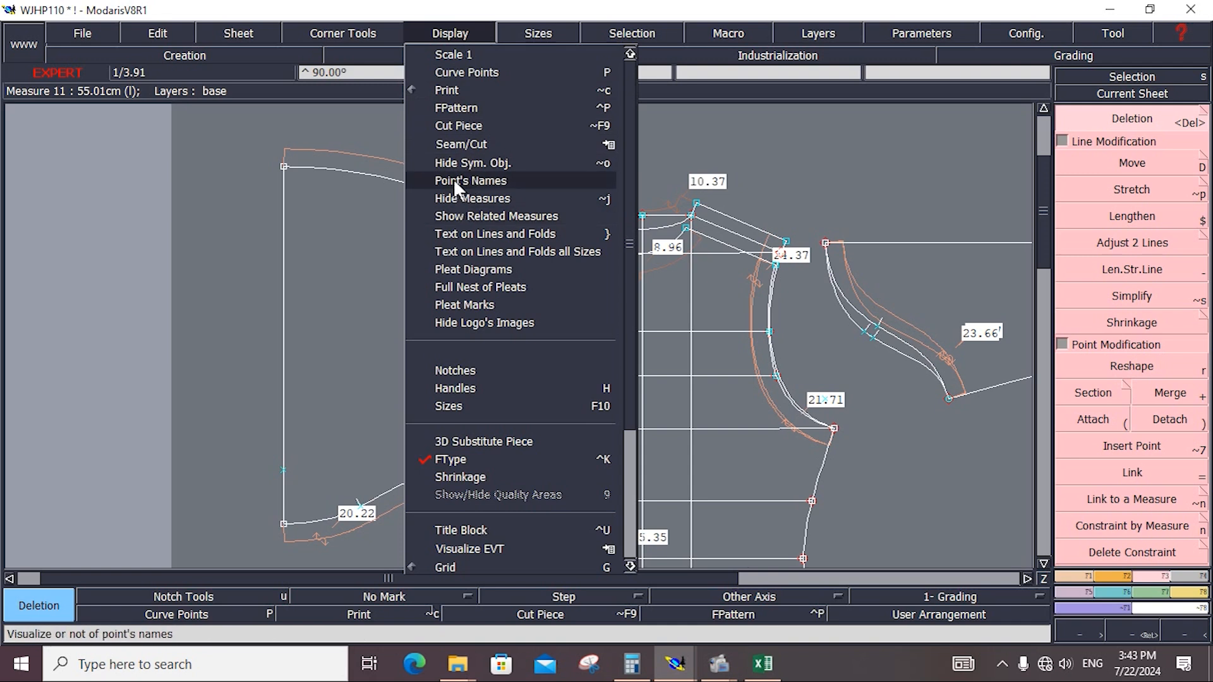
{"action": "left_click", "coordinate": [457, 270]}
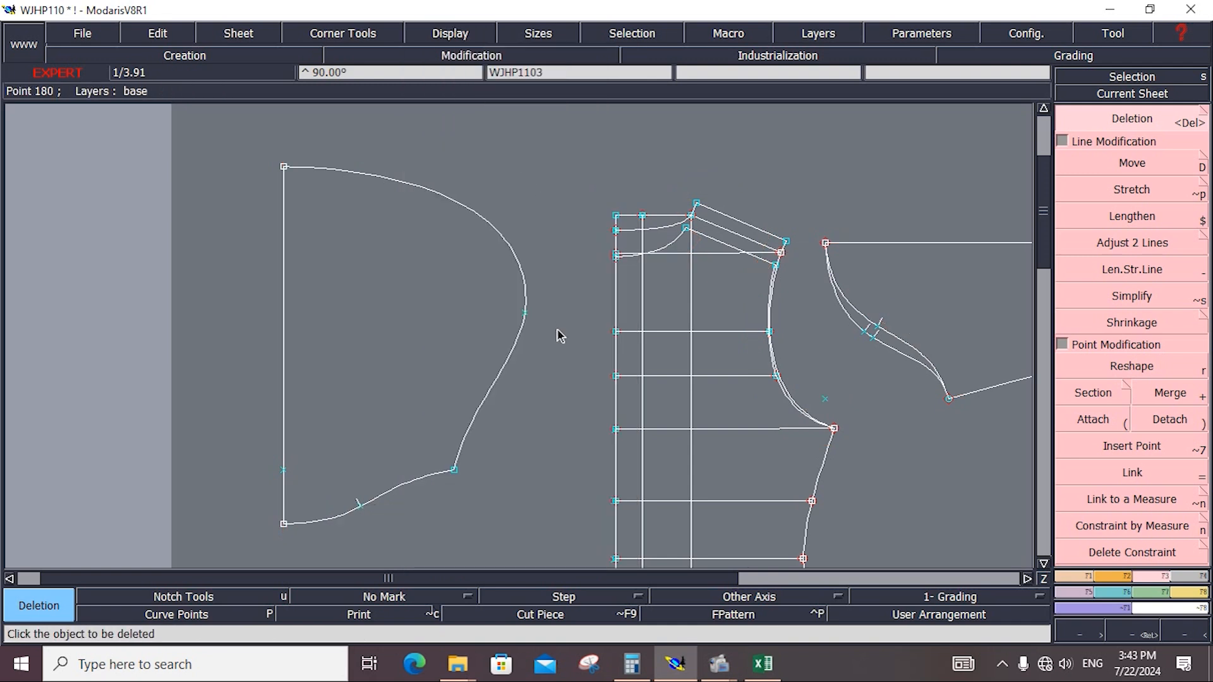
{"action": "key", "text": "j"}
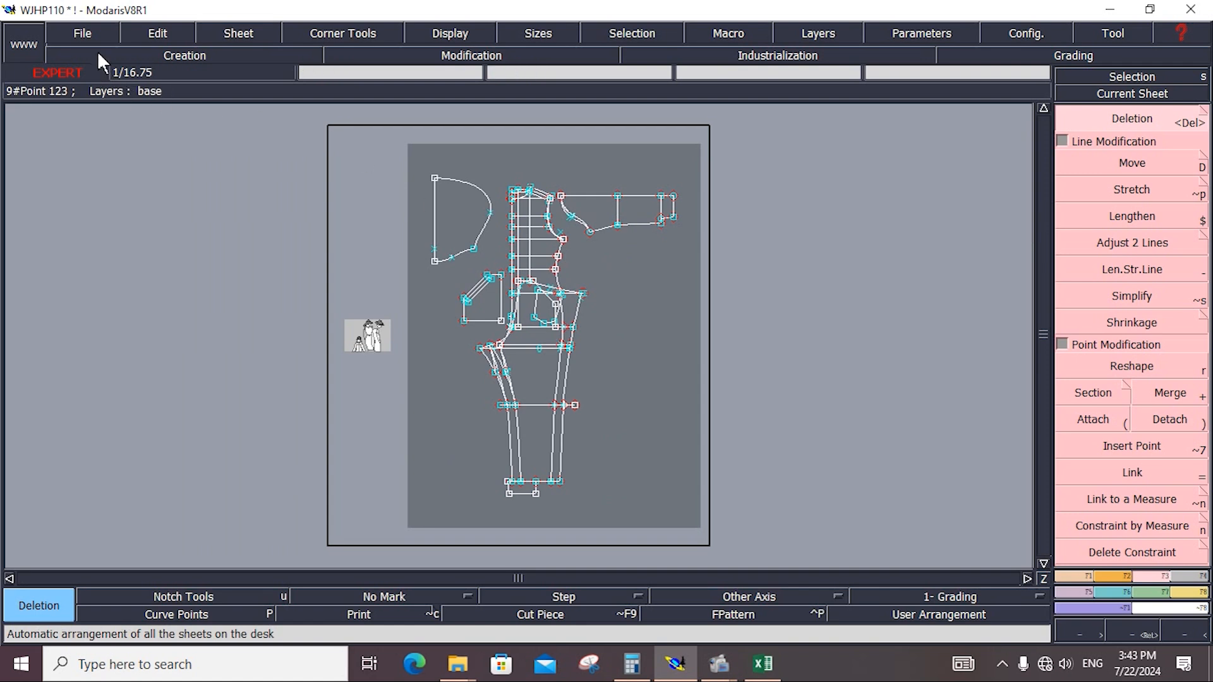
Save the WJHP110 model in the save directory, continuing past the modified validation file warning.
{"action": "left_click", "coordinate": [82, 33]}
{"action": "left_click", "coordinate": [97, 108]}
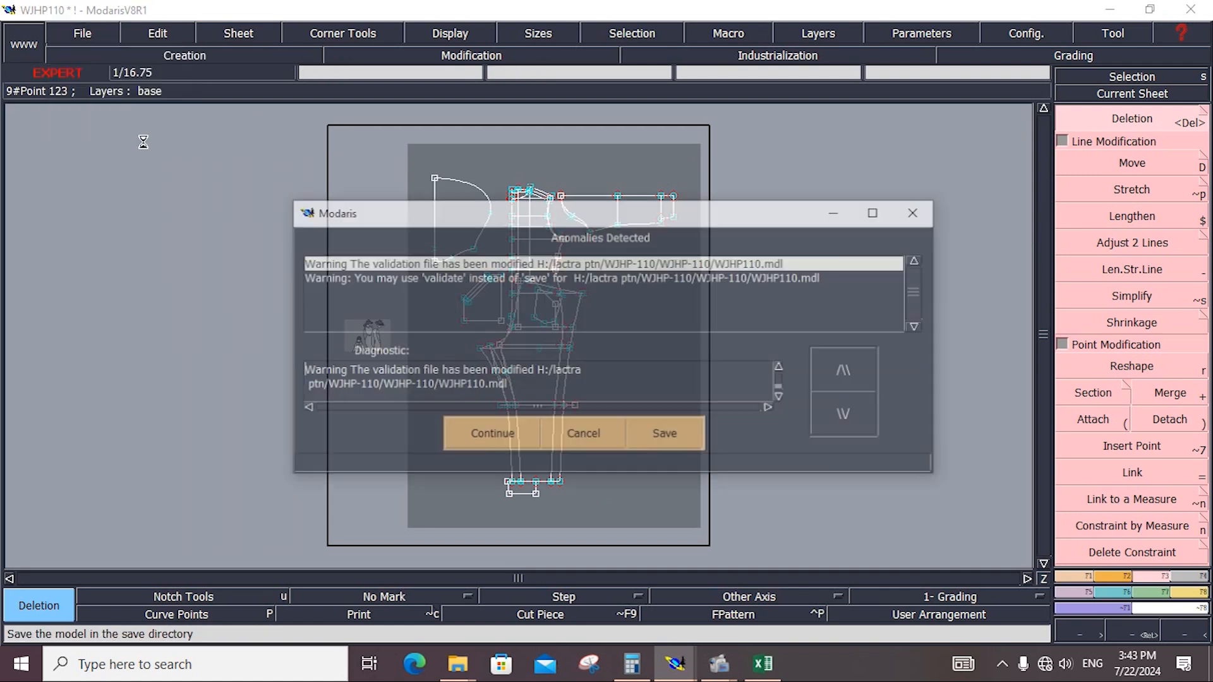
{"action": "left_click", "coordinate": [490, 435]}
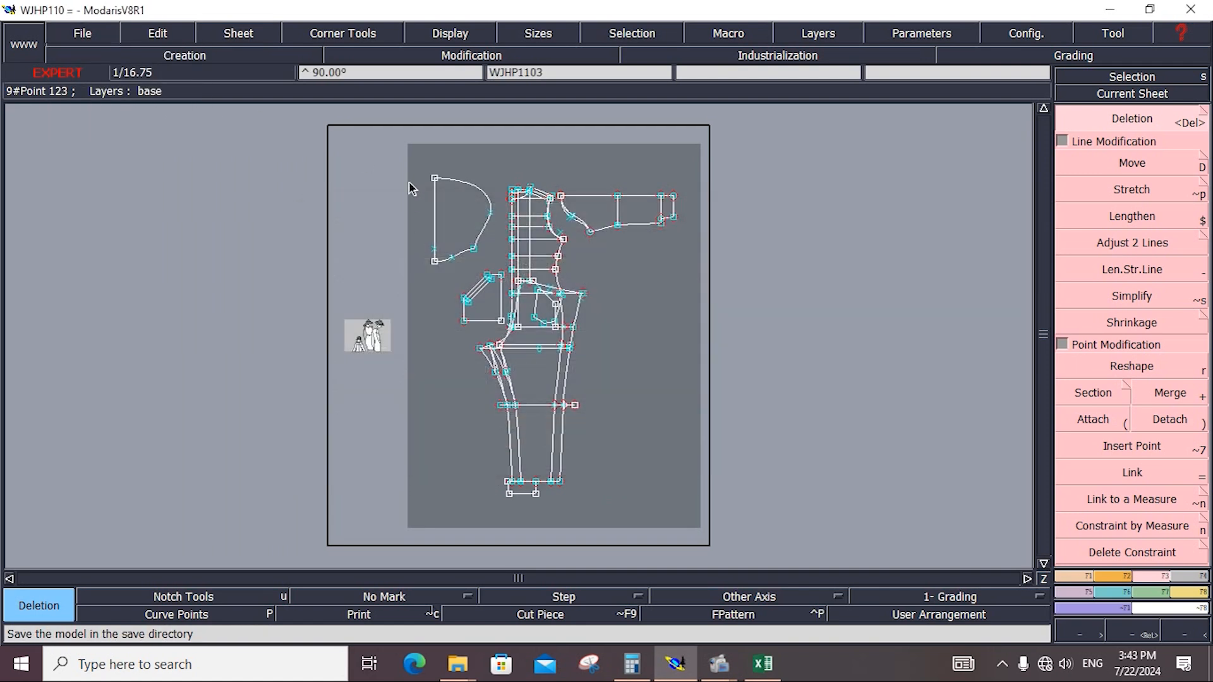
Inspect the finished hood up close, and switch from the Excel tech pack back to Modaris to view all the pattern pieces enlarged.
{"action": "key", "text": "Return"}
{"action": "left_click_drag", "start_coordinate": [405, 159], "coordinate": [530, 284]}
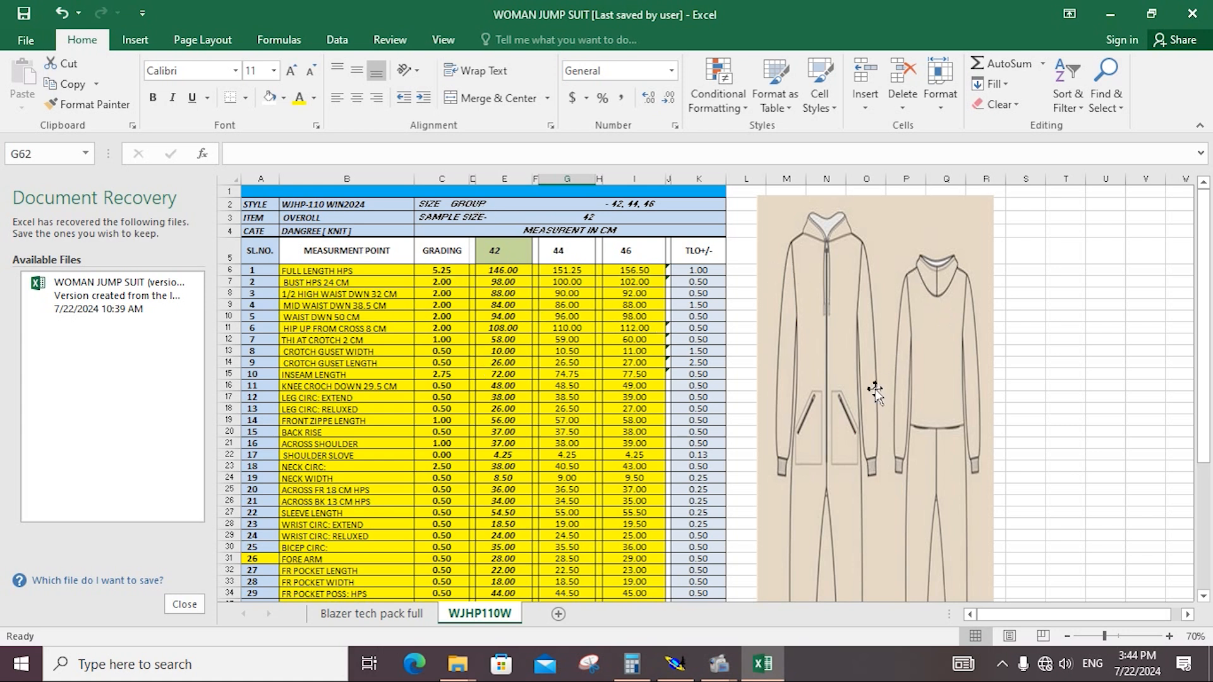
{"action": "left_click", "coordinate": [674, 664]}
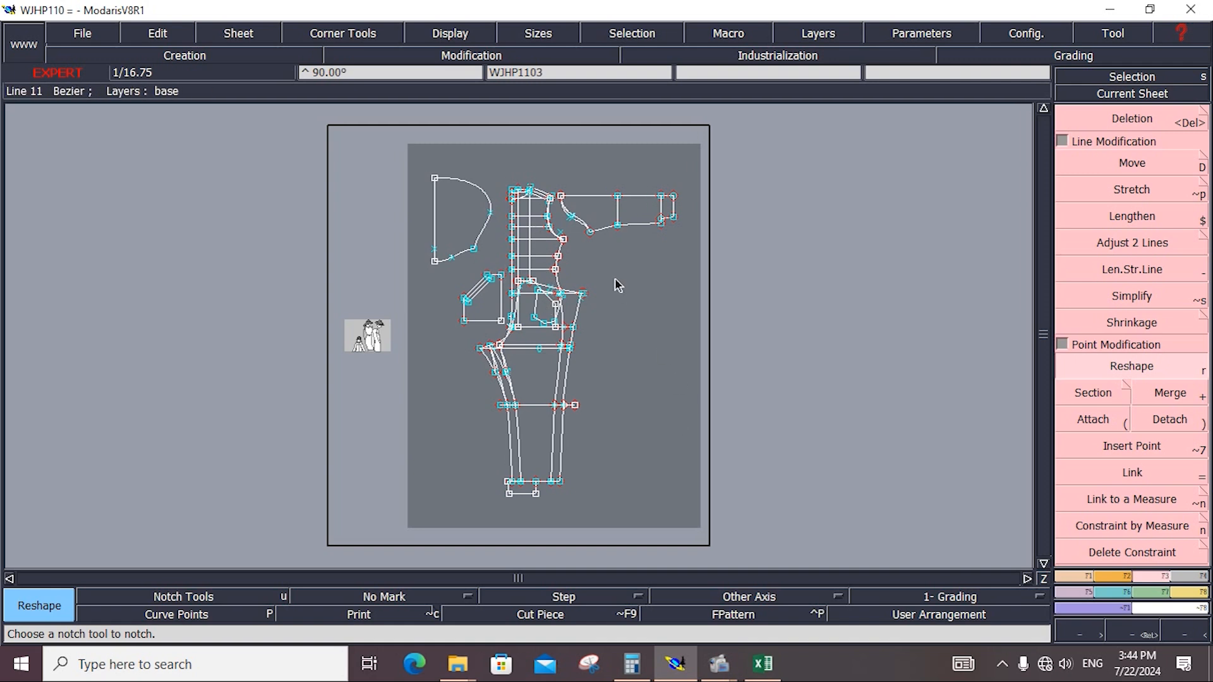
{"action": "key", "text": "z"}
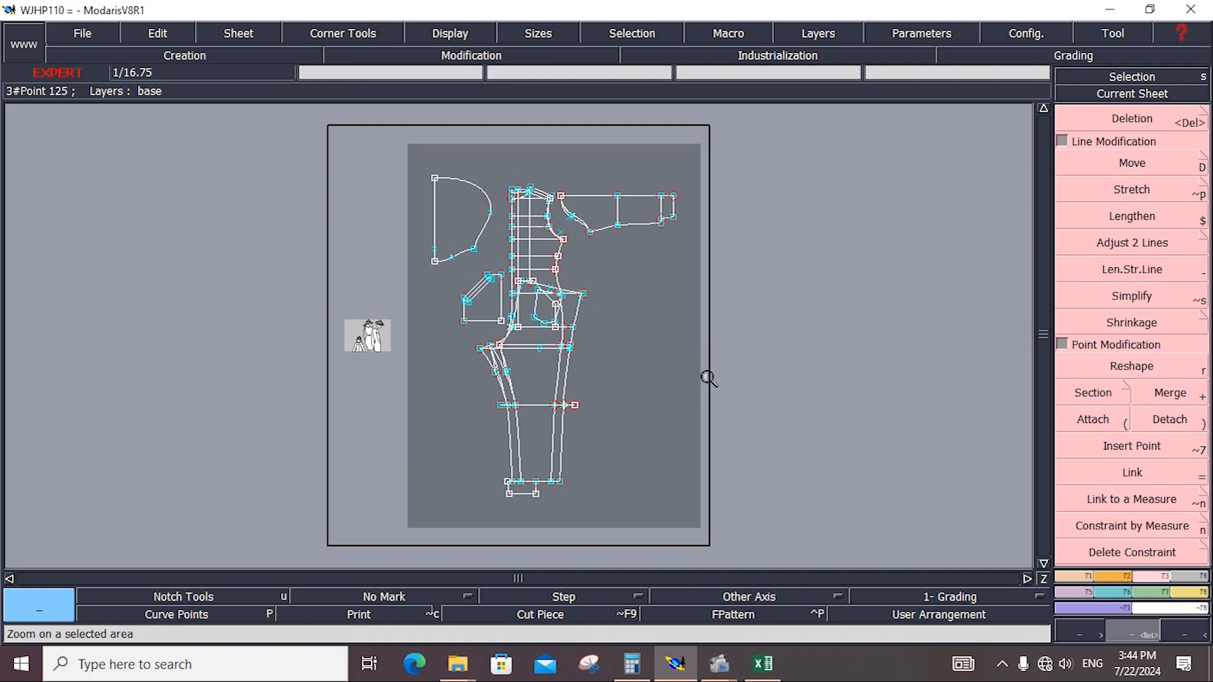
{"action": "left_click", "coordinate": [698, 523]}
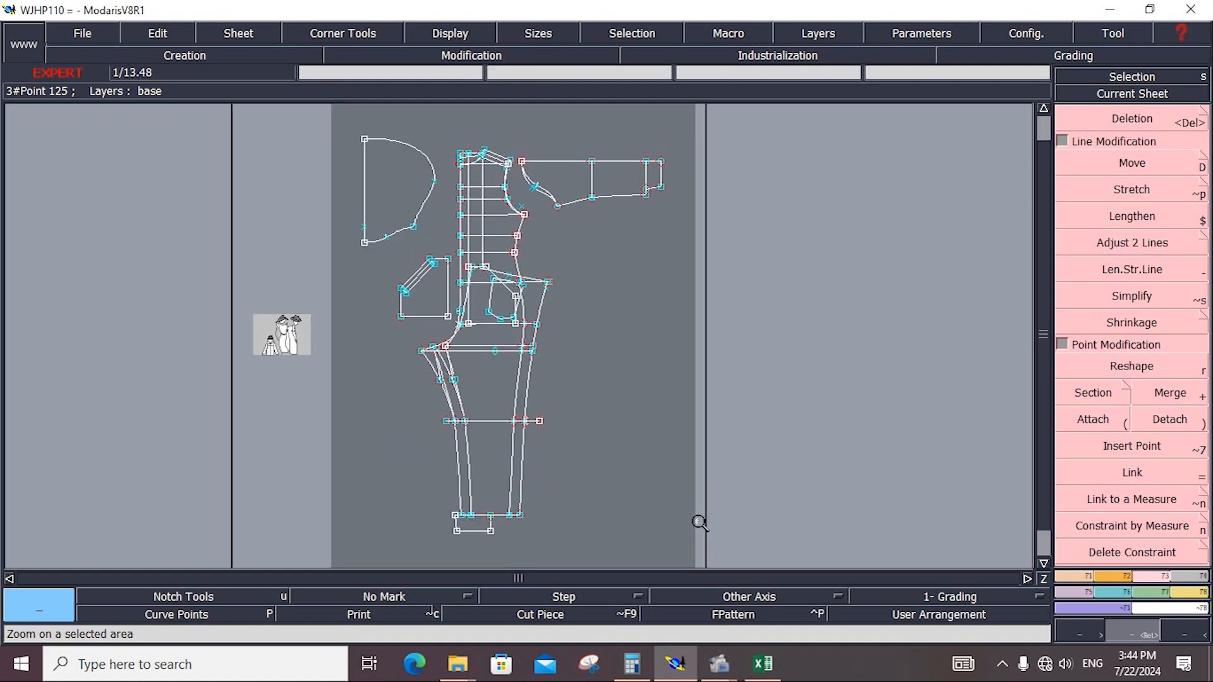